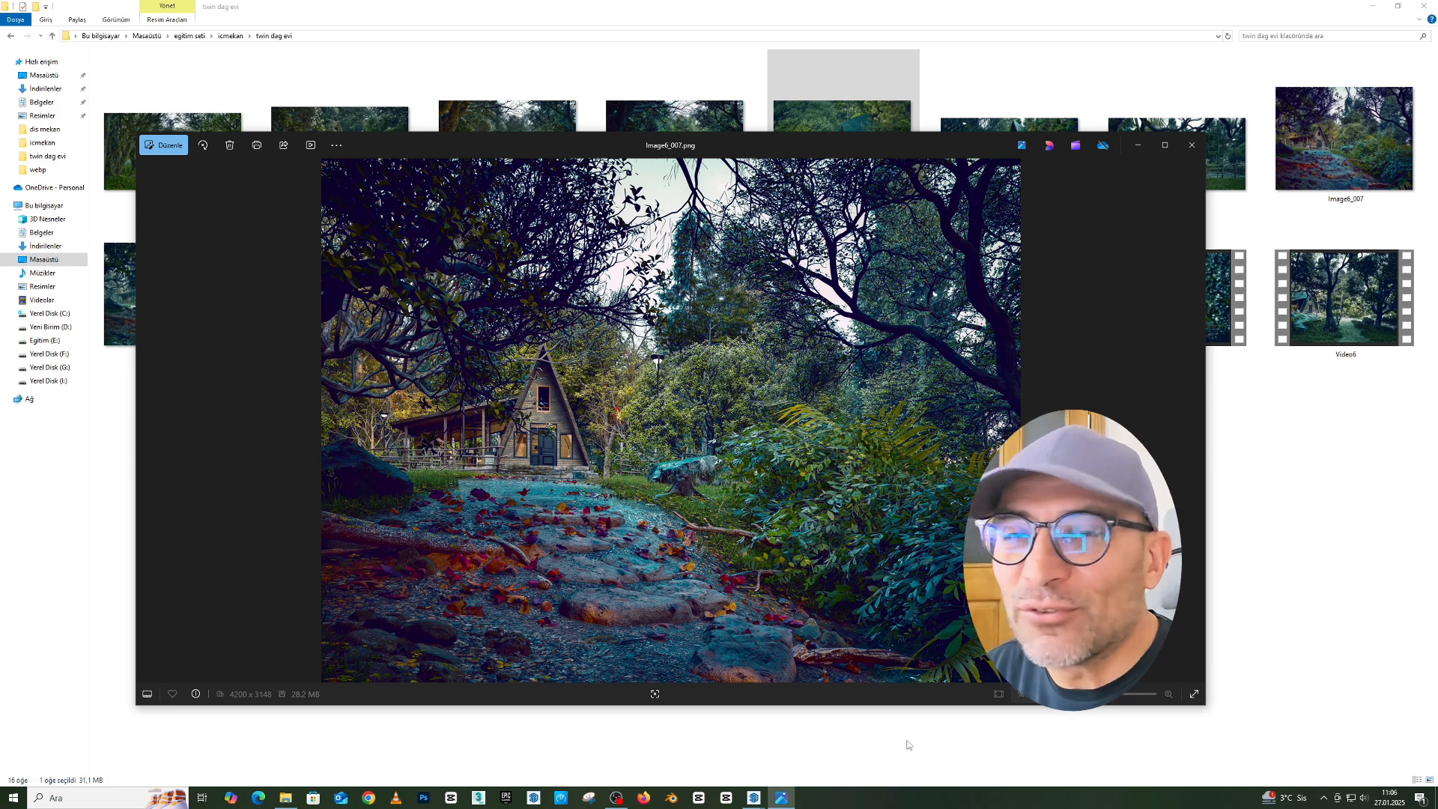
Switch to SketchUp and examine the A-frame cabin model, its covered terrace and entrance stairs from several angles.
mouse_move(753, 799)
click(795, 760)
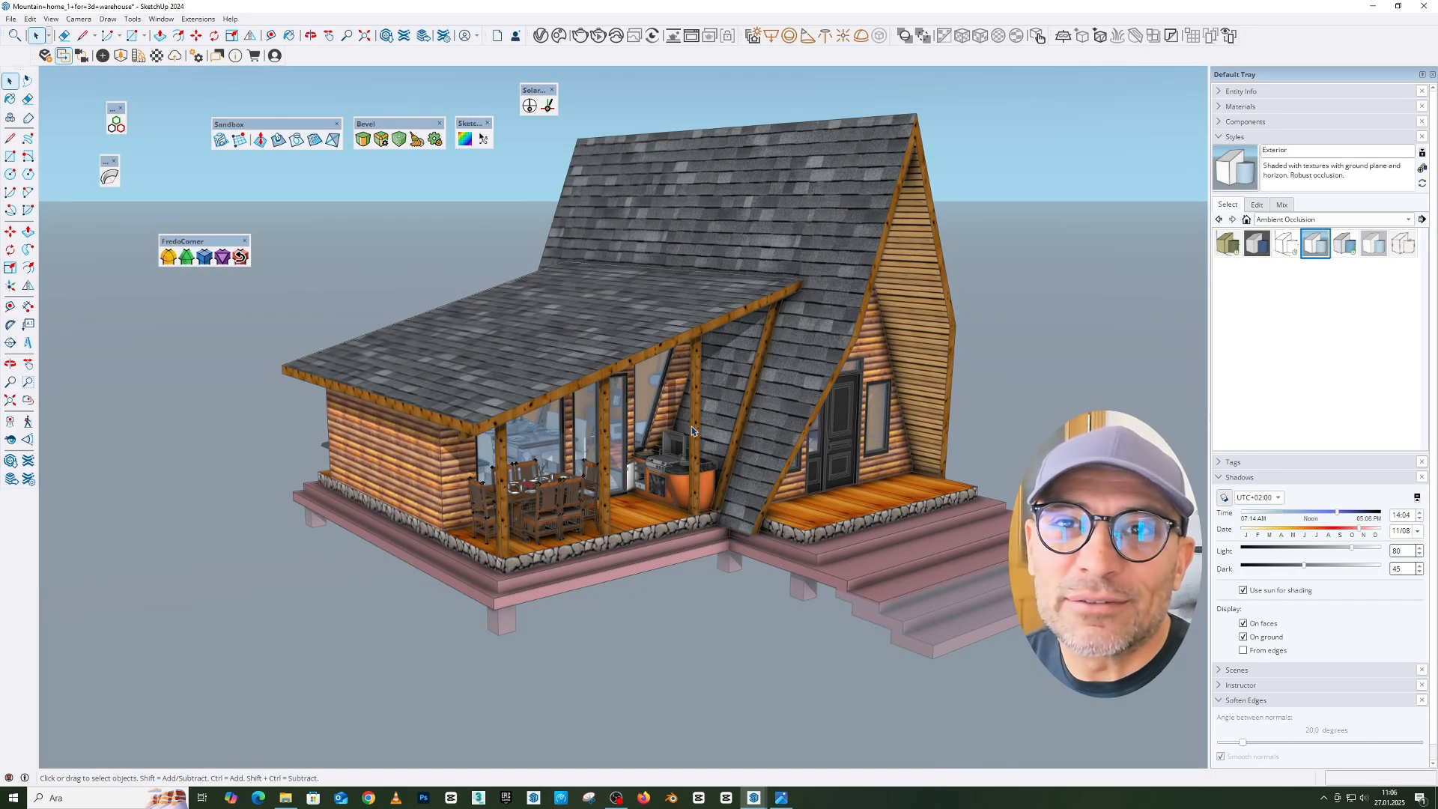
middle_drag(692, 430, 758, 444)
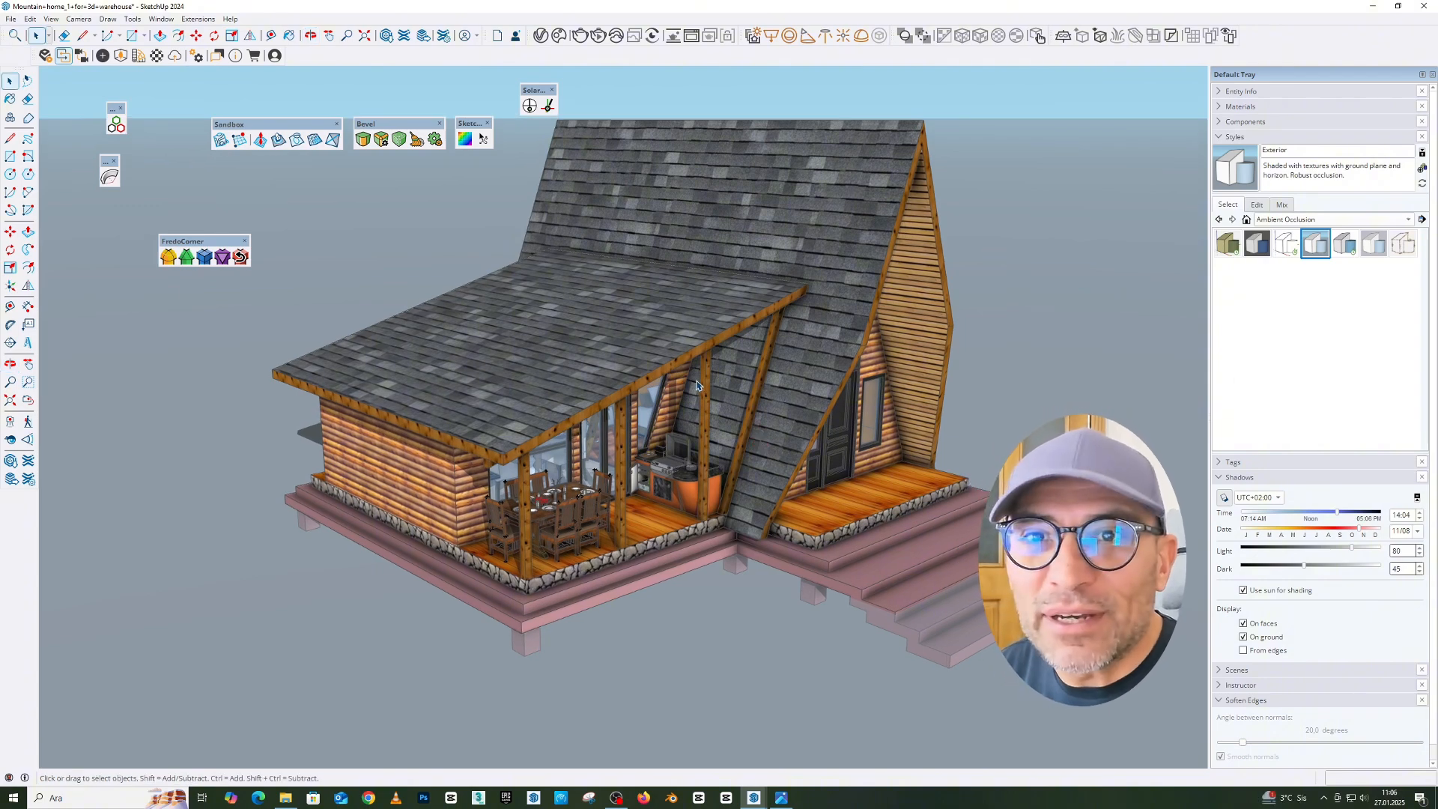
middle_drag(712, 367, 854, 664)
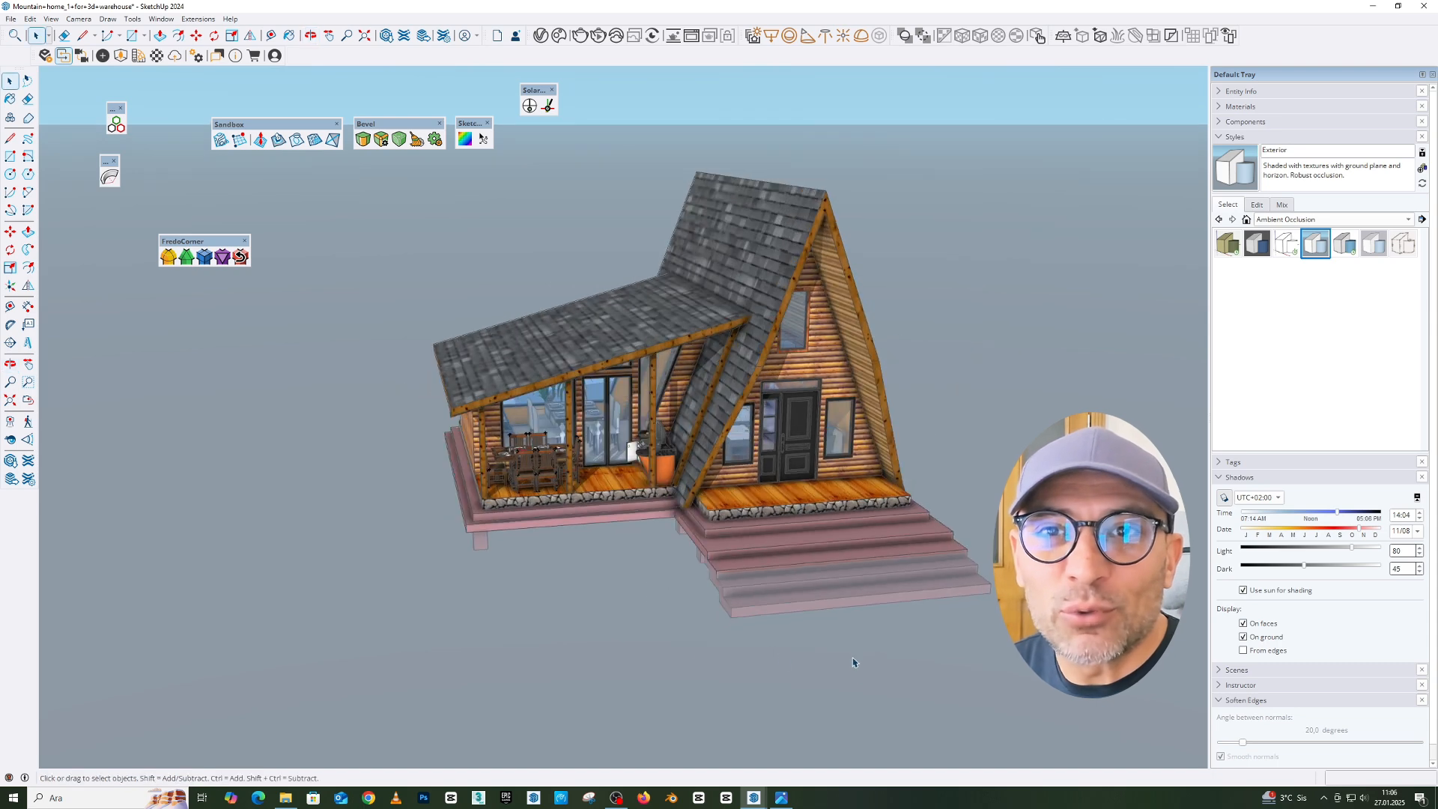
scroll(696, 525, up, 3)
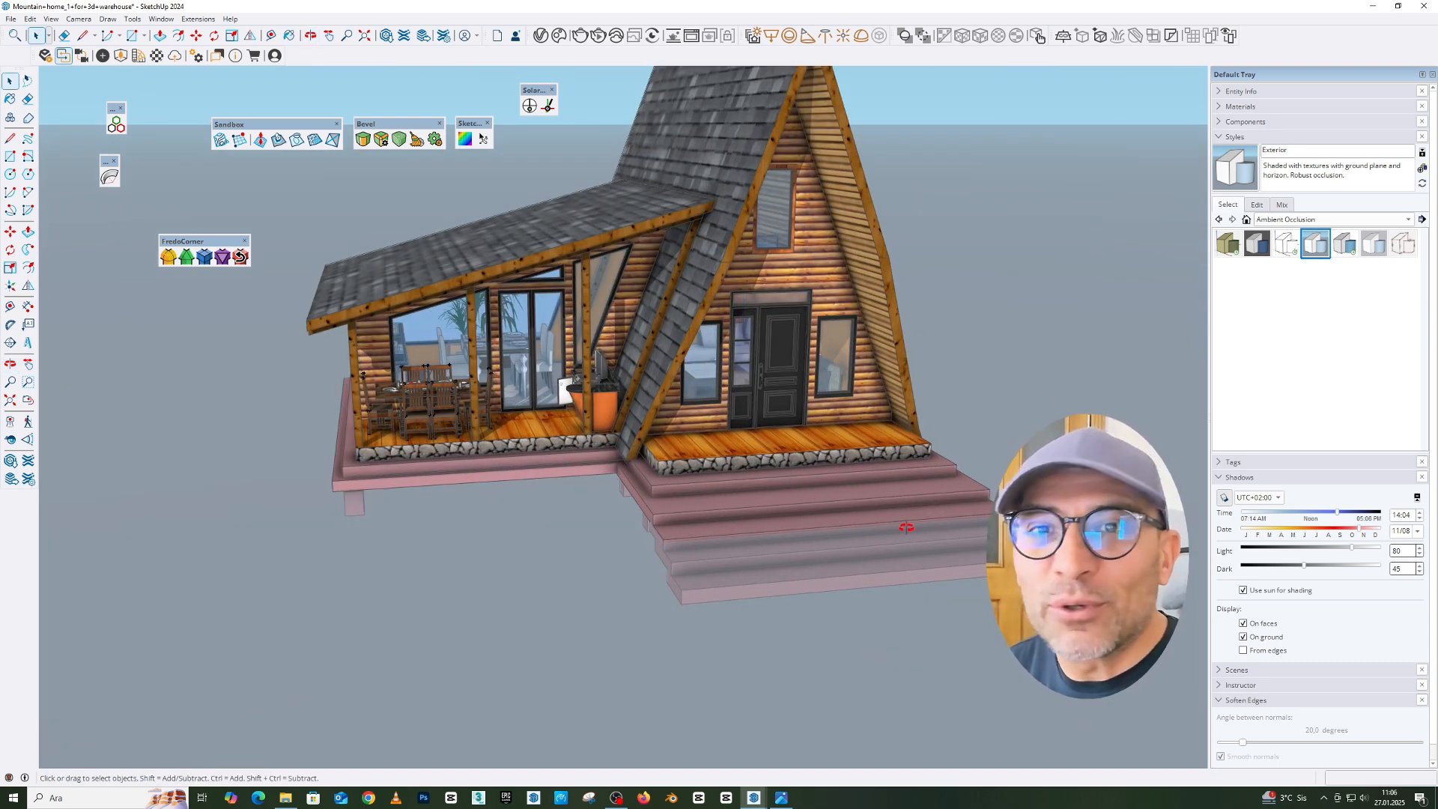
middle_drag(906, 528, 977, 495)
scroll(533, 490, down, 4)
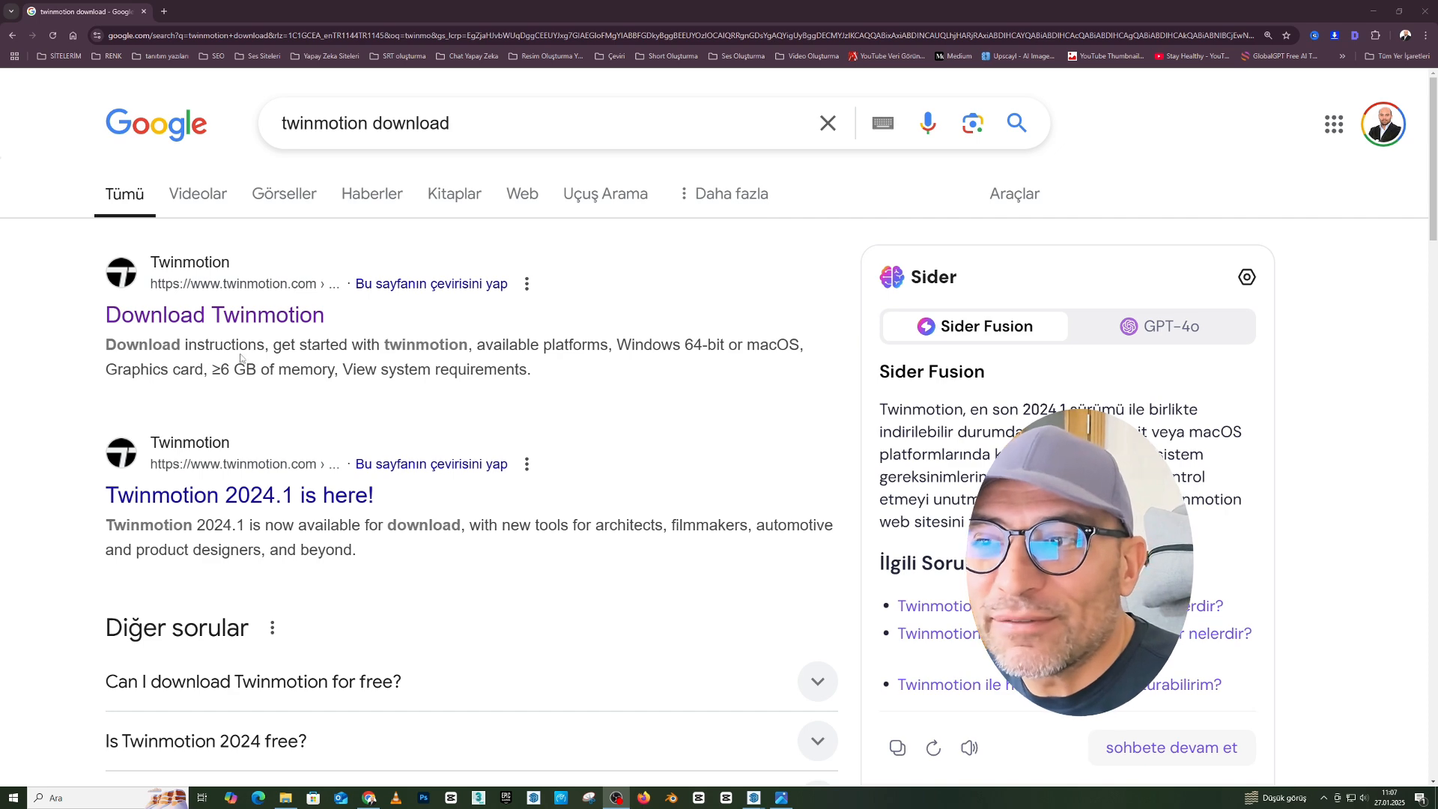
Open the Download Twinmotion page from the search results and dismiss the translation prompt.
click(262, 318)
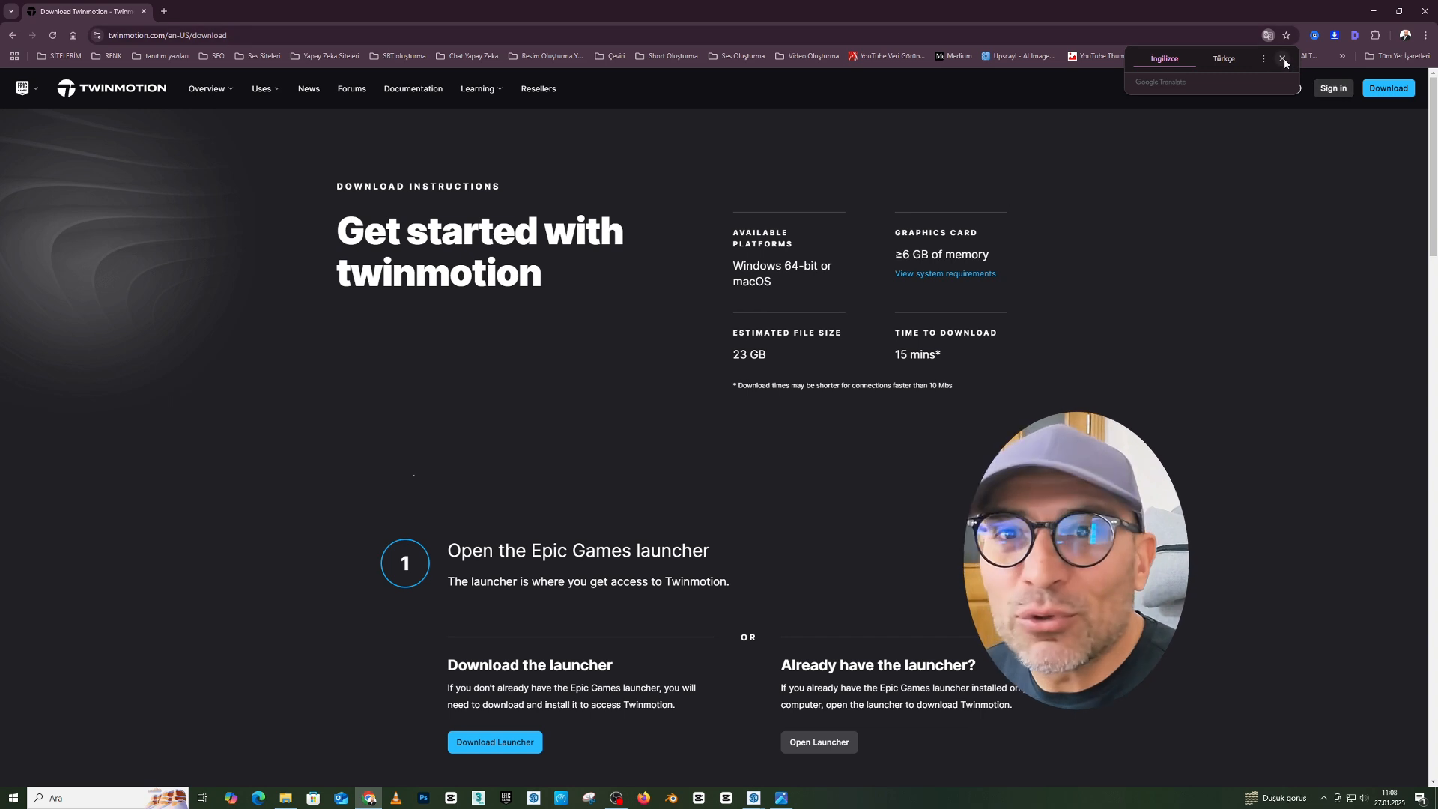
click(769, 101)
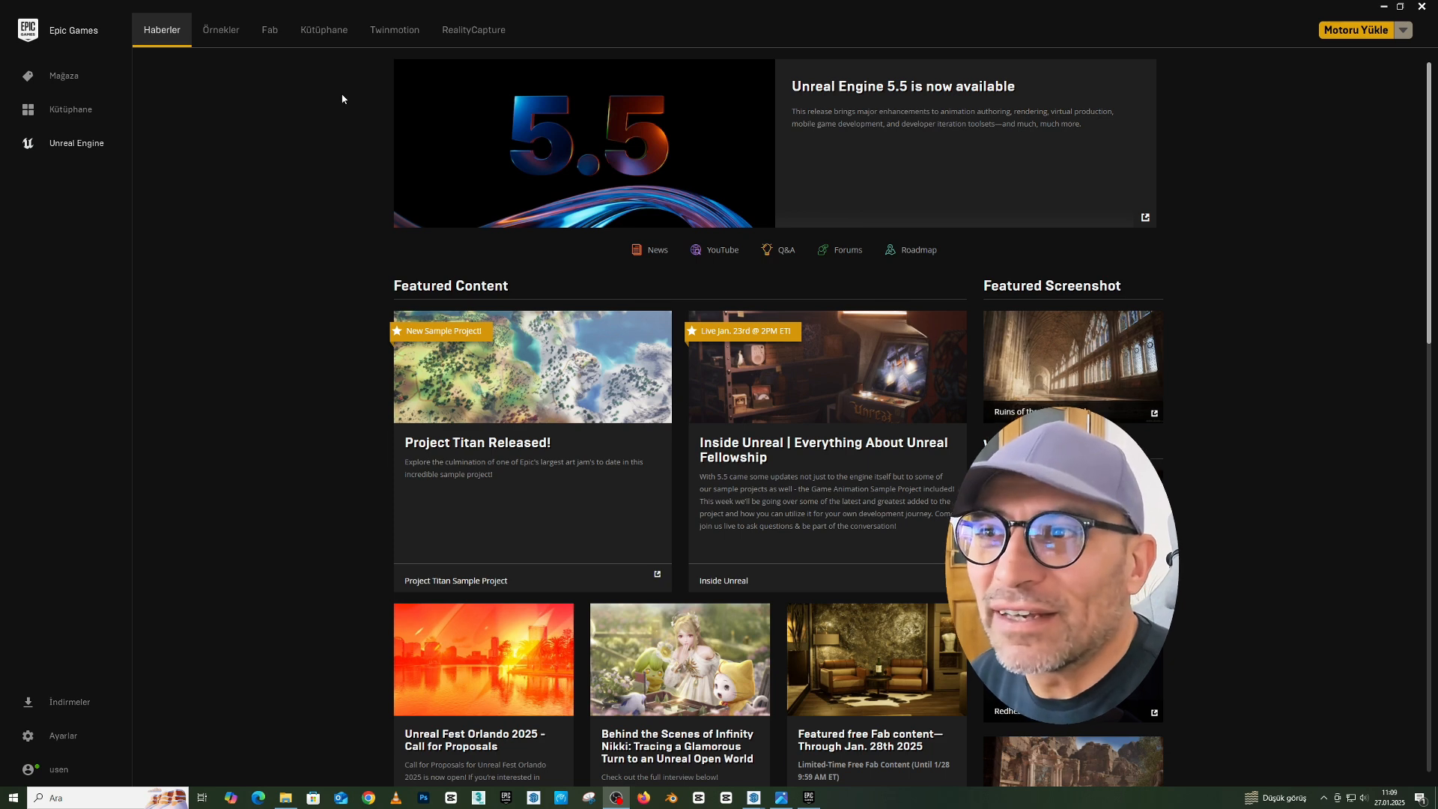
Go to the Twinmotion section of the Epic Games Launcher and choose the version Twinmotion 2025.1 Preview 2.
click(400, 34)
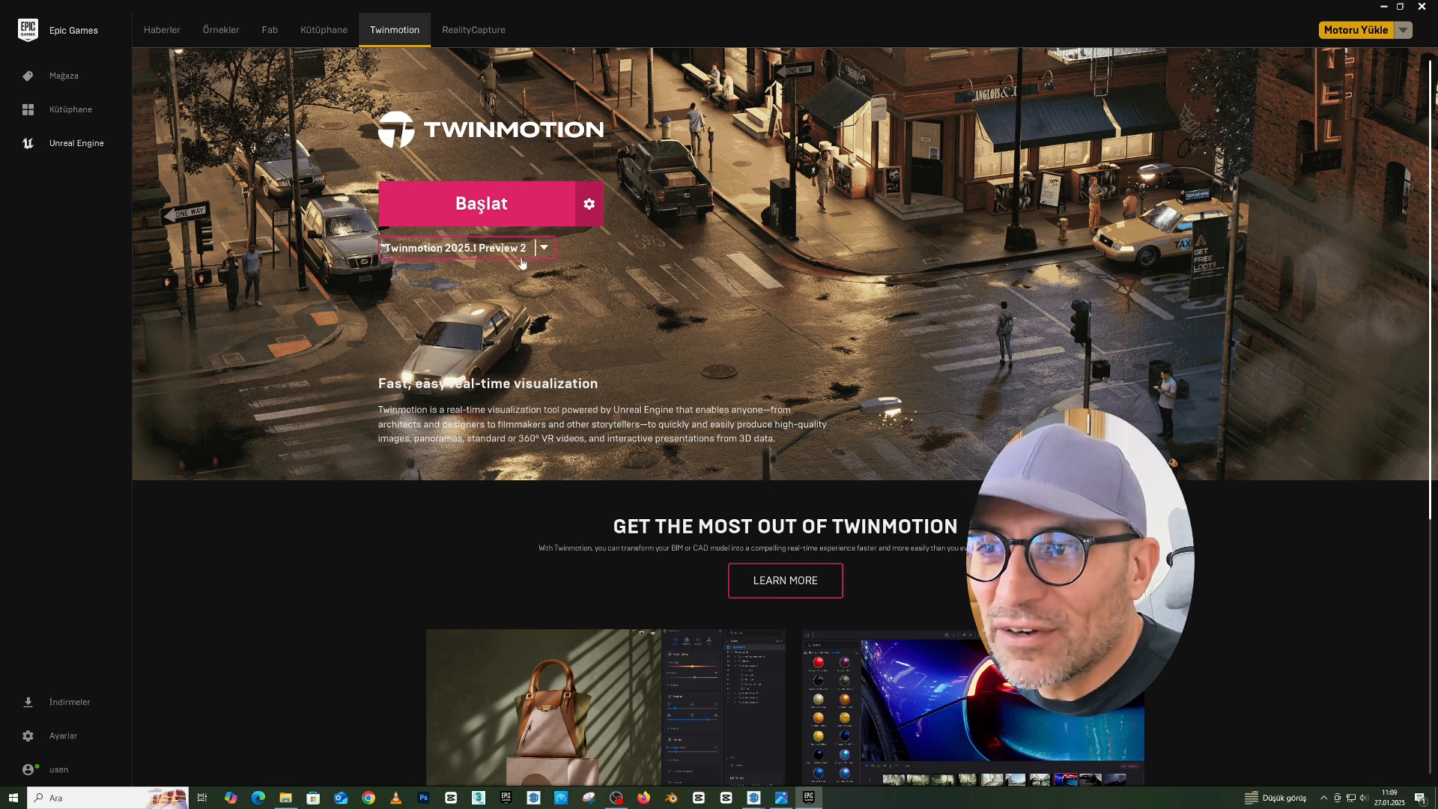
click(546, 252)
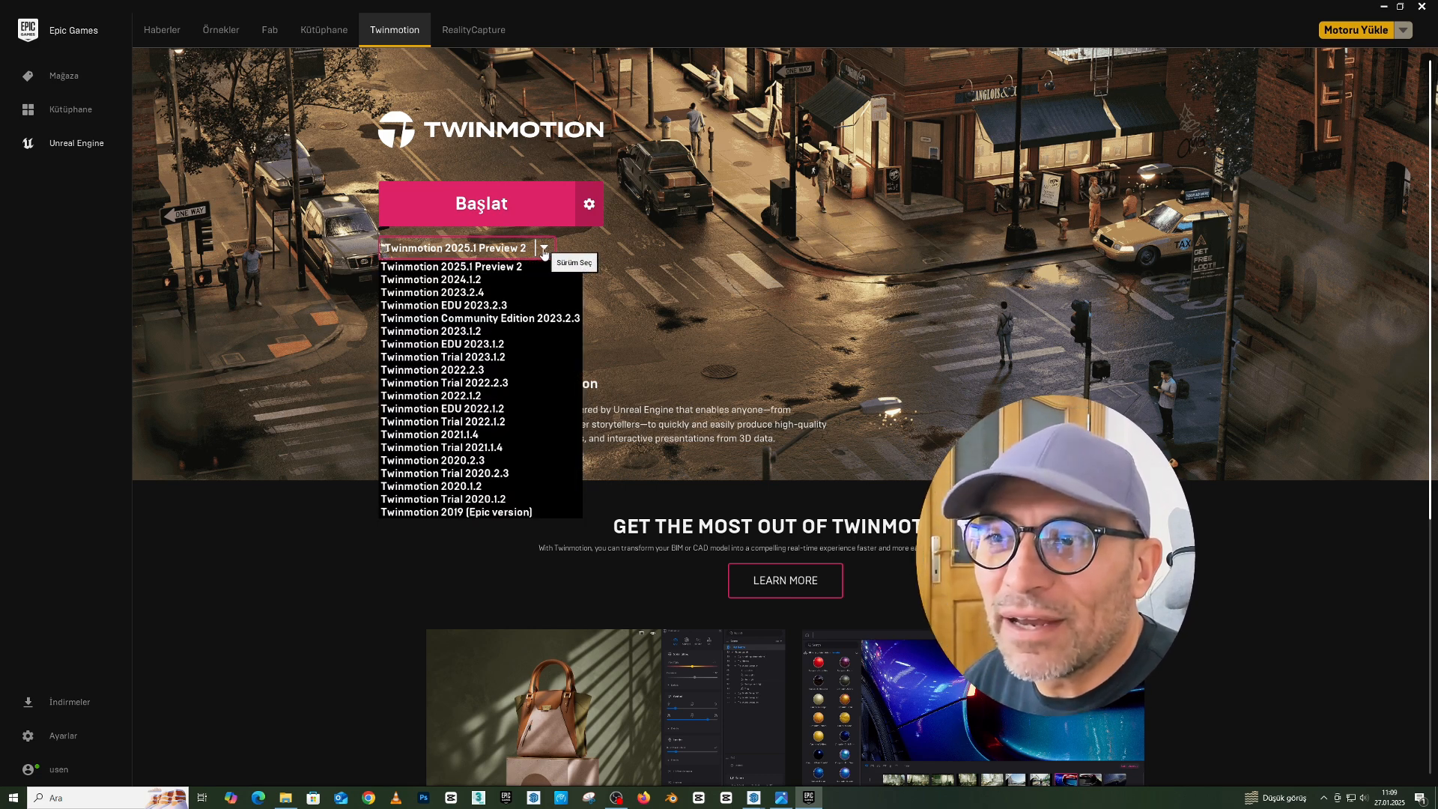
click(489, 268)
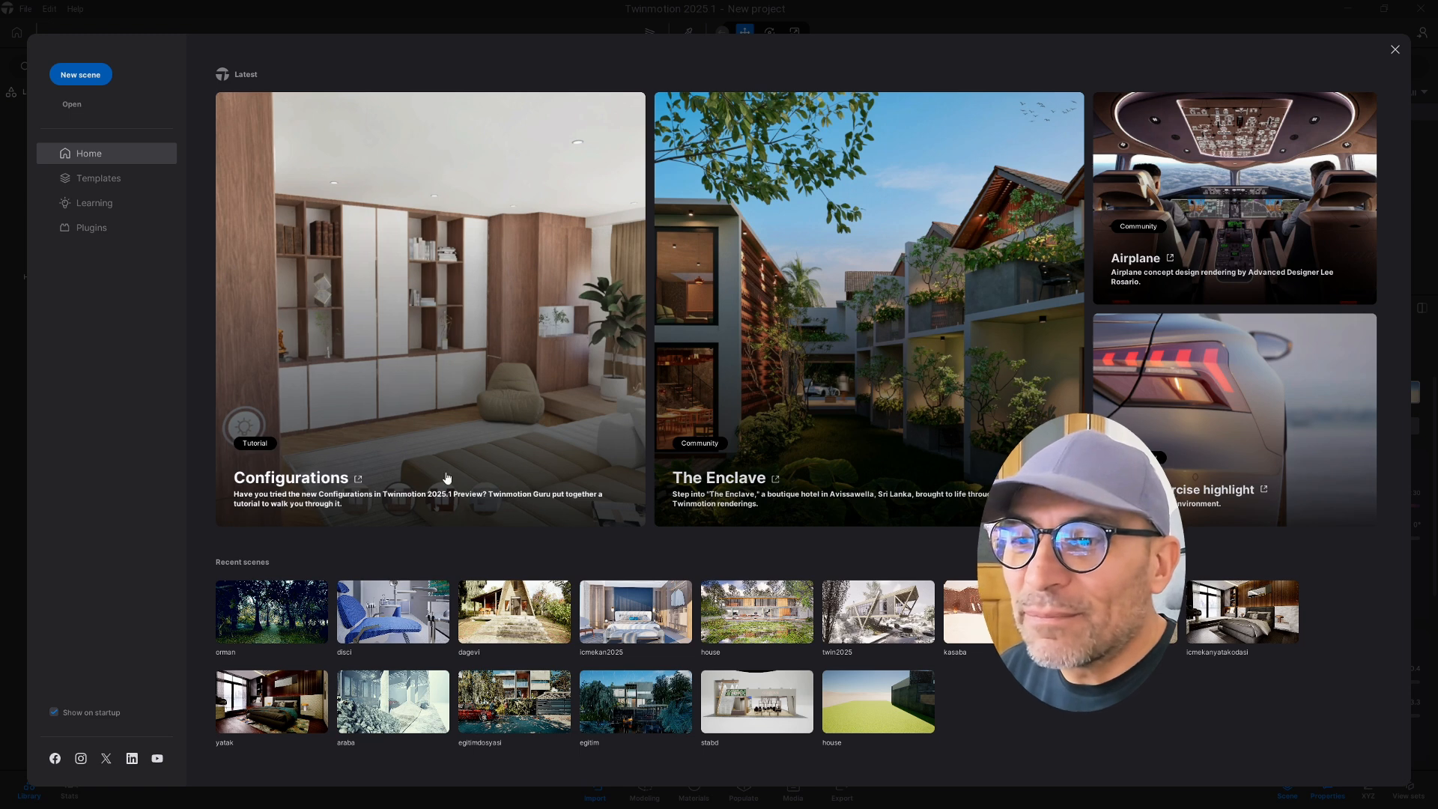
Dismiss Twinmotion's welcome screen and select the Mountain+home_1+for+3d+warehouse SketchUp file from the odev folder for geometry import.
click(1394, 51)
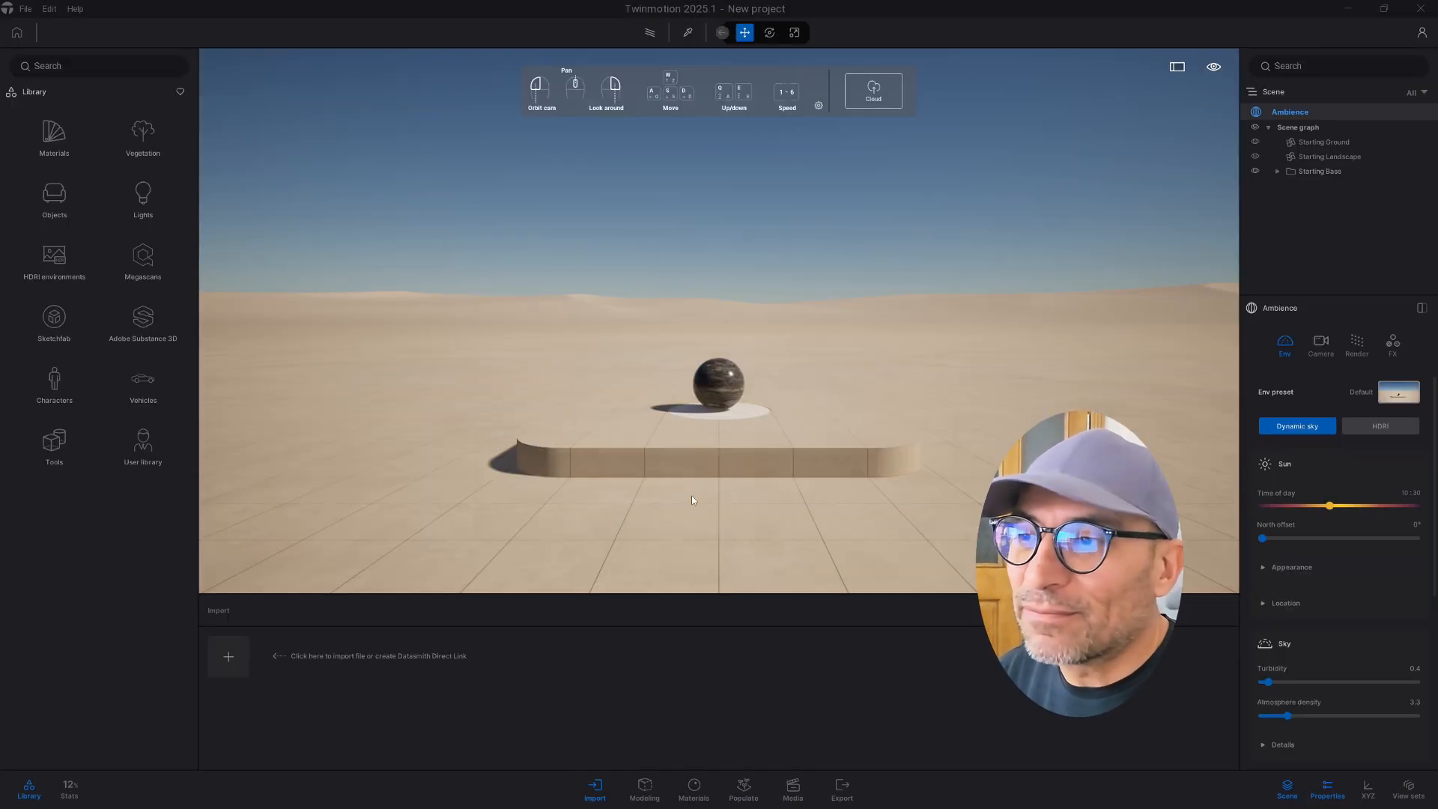
click(228, 658)
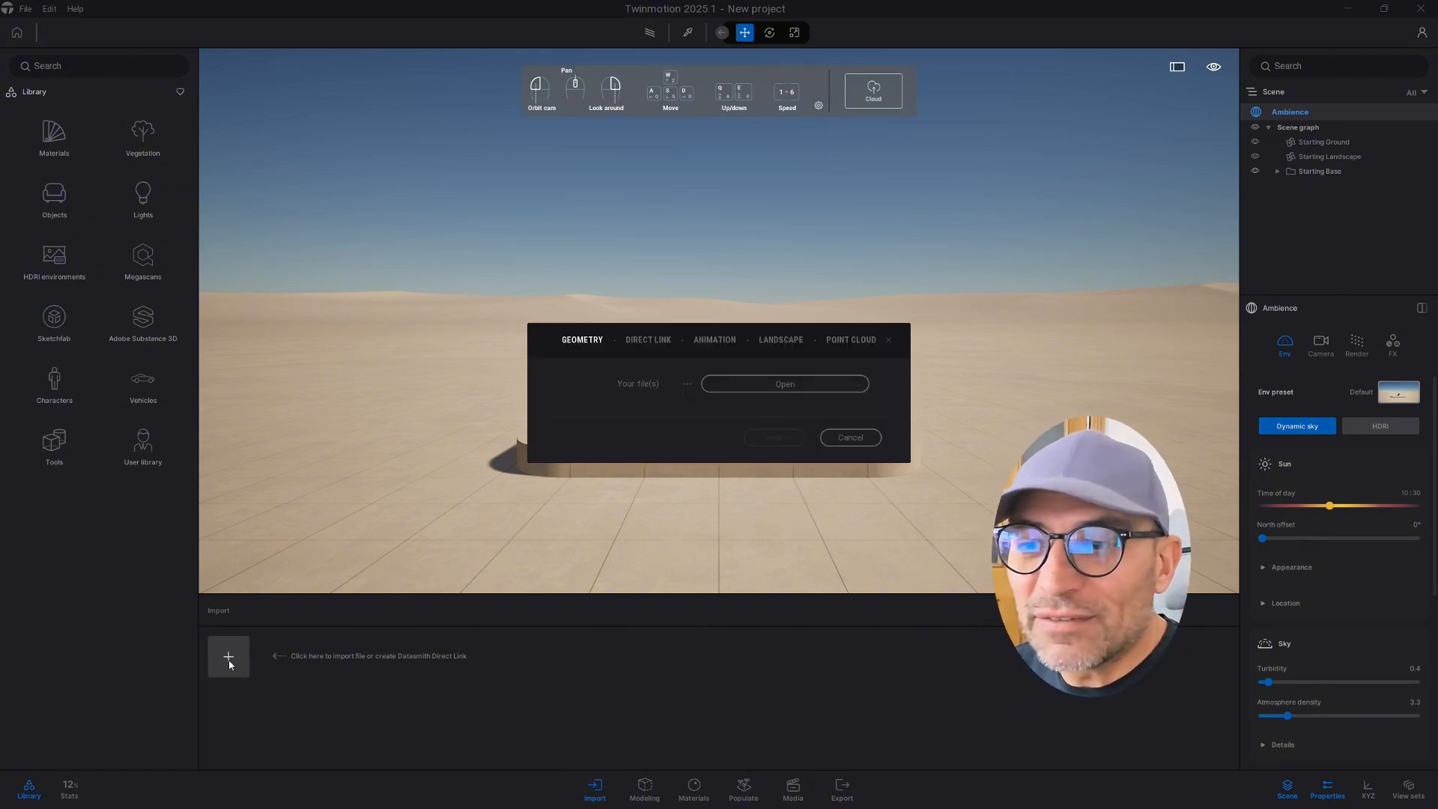
click(783, 385)
double_click(549, 367)
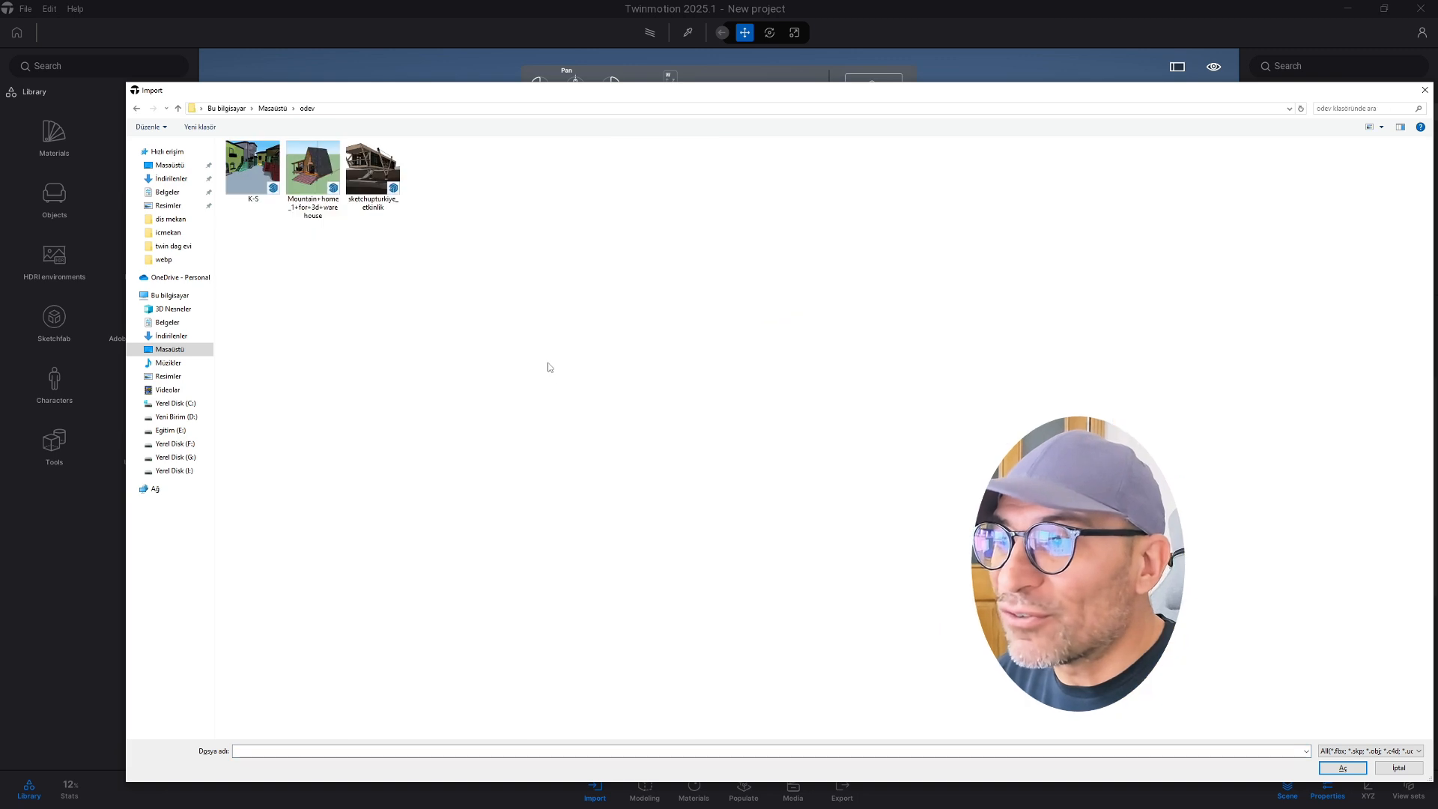
click(318, 184)
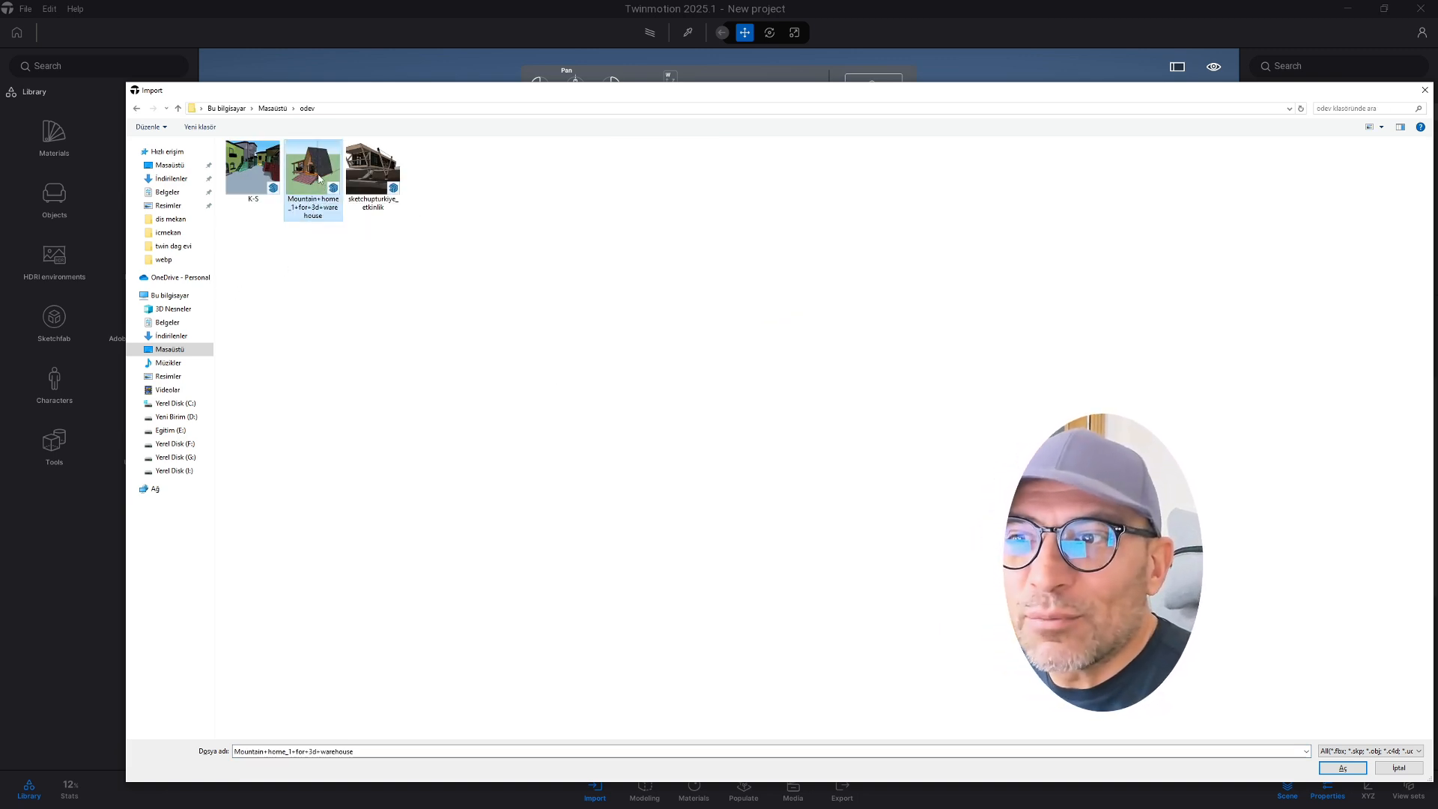
click(1342, 767)
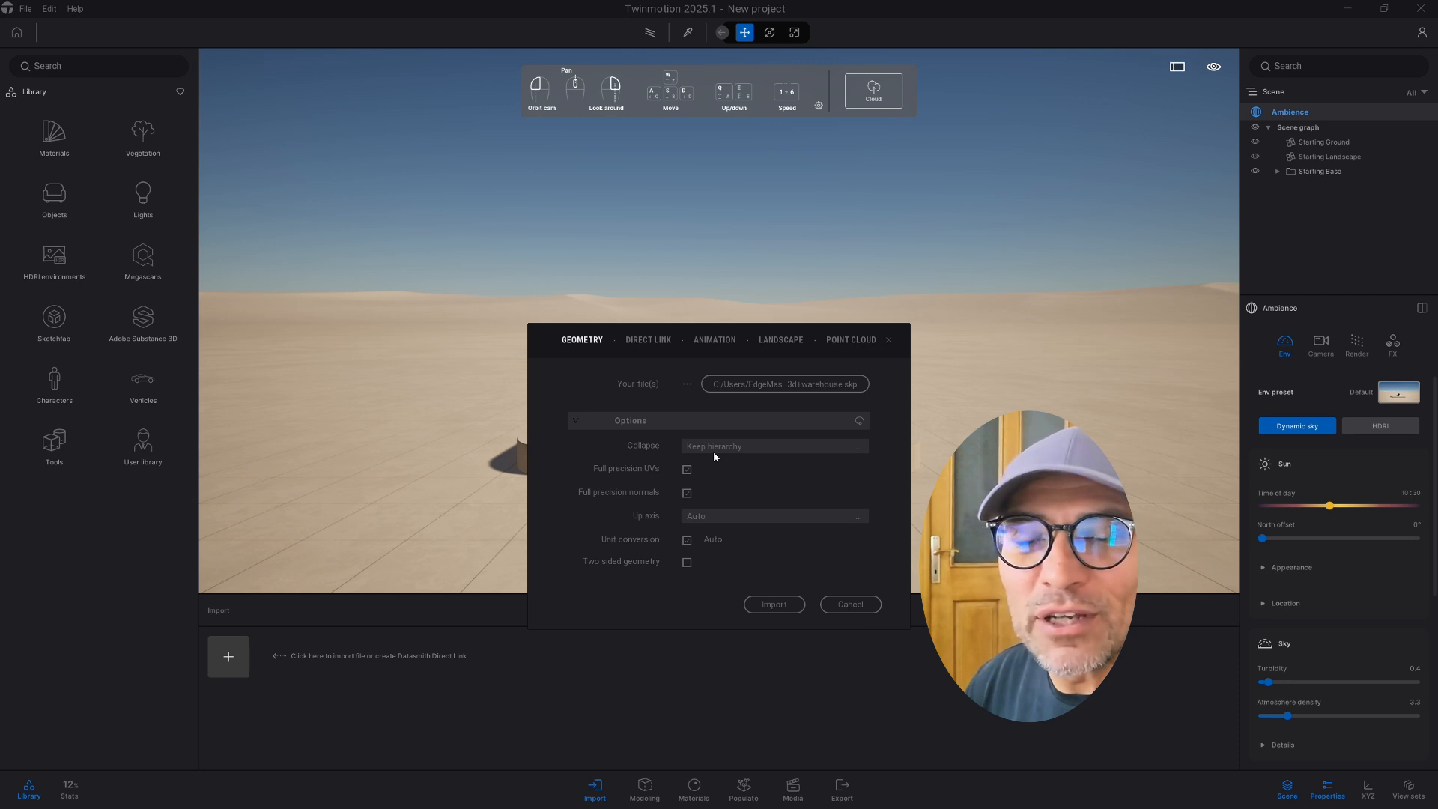
Review the collapse options and import the cabin geometry with Keep hierarchy.
click(753, 447)
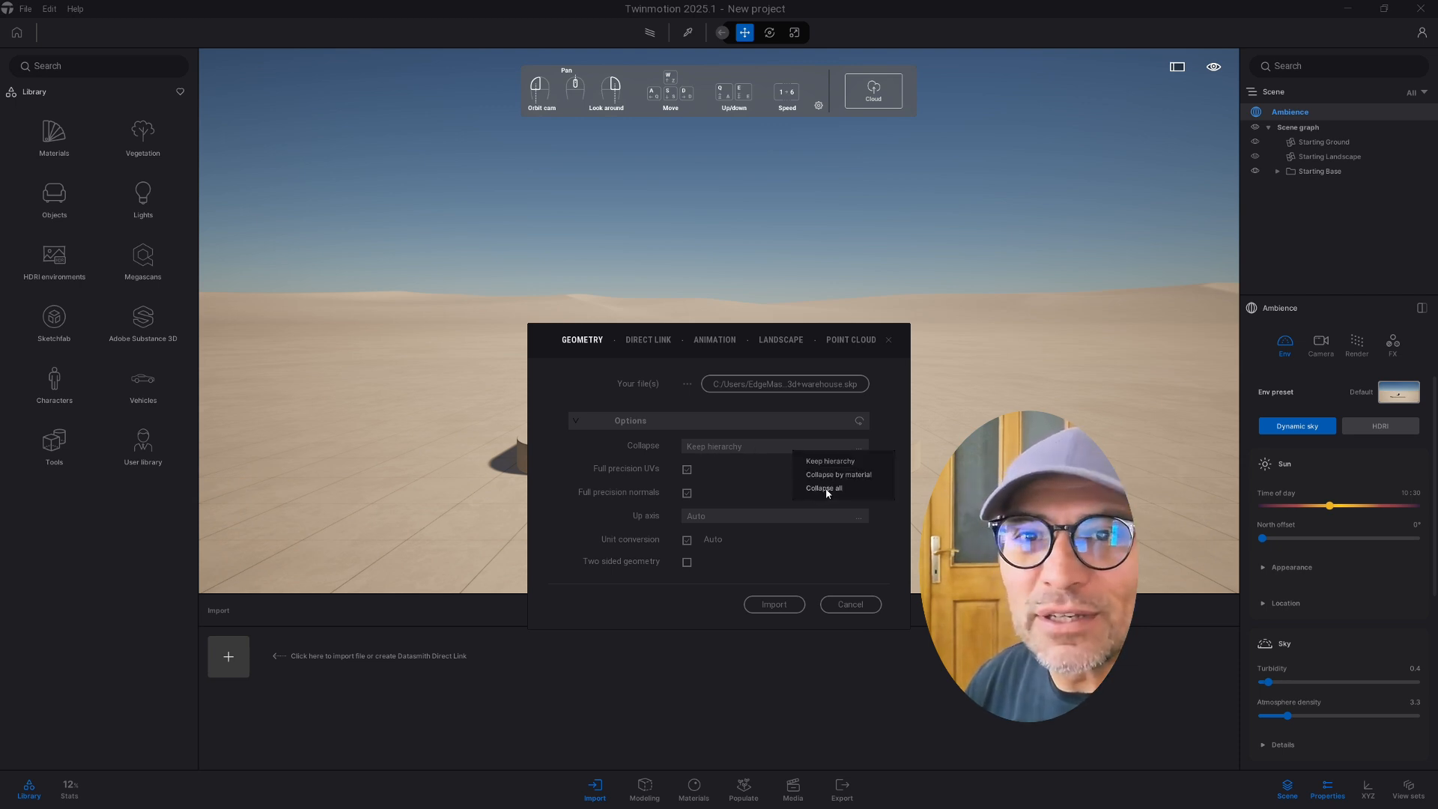
click(760, 486)
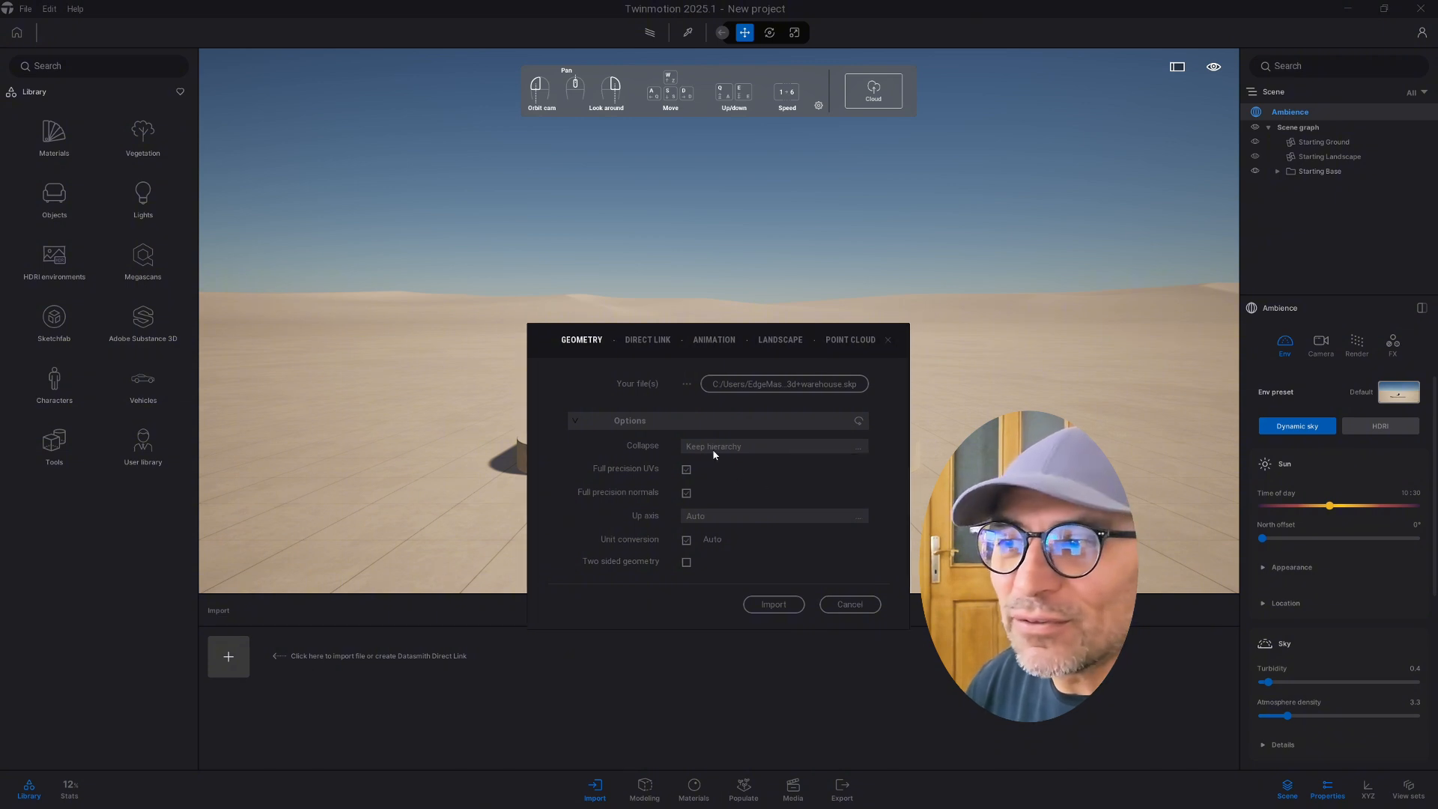
click(763, 597)
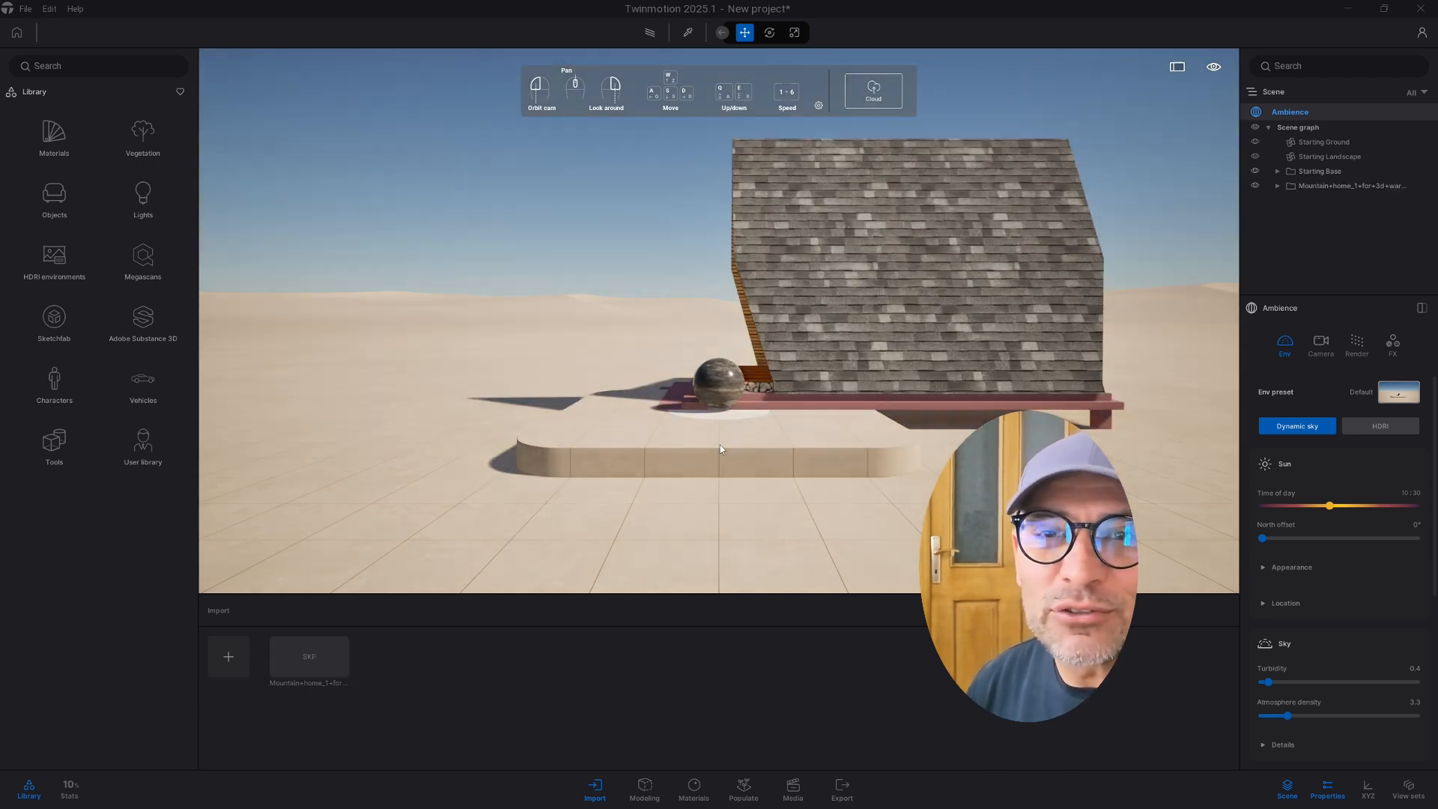
Inspect the imported cabin's roof, terrace and entrance up close, picking individual groups to check the kept hierarchy.
right_drag(659, 355, 862, 280)
click(862, 280)
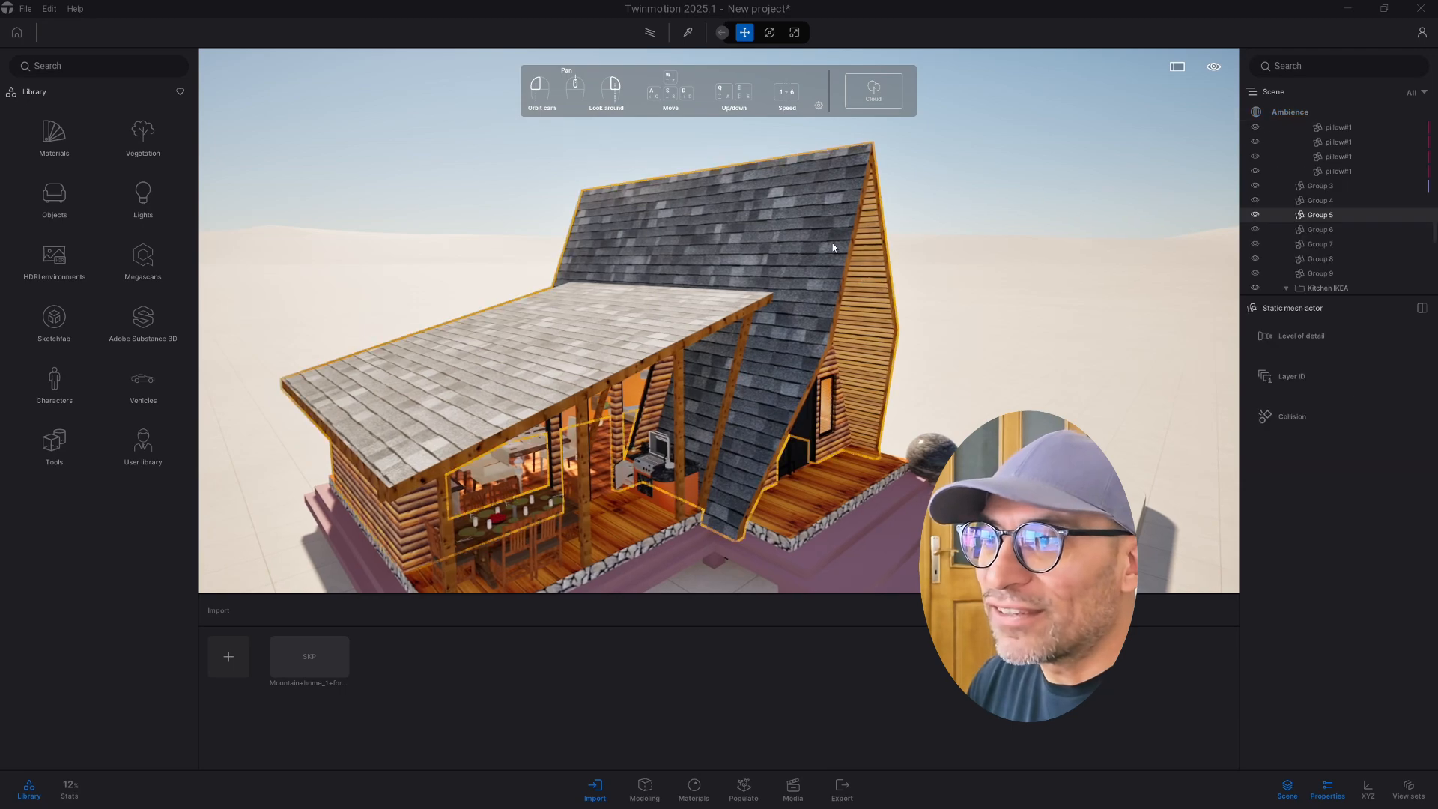
drag(862, 280, 596, 369)
click(596, 369)
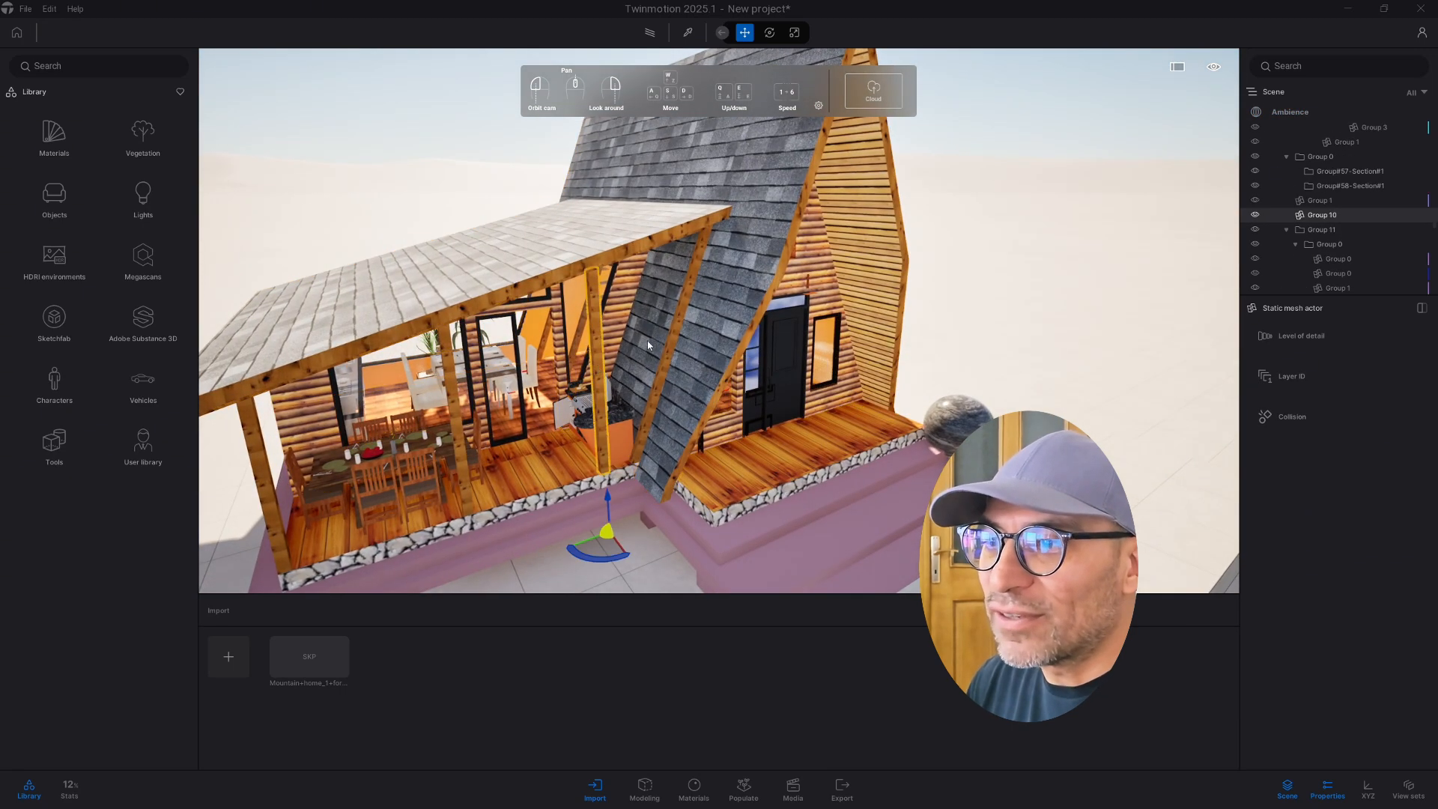
click(676, 326)
drag(676, 327, 749, 341)
drag(562, 383, 684, 322)
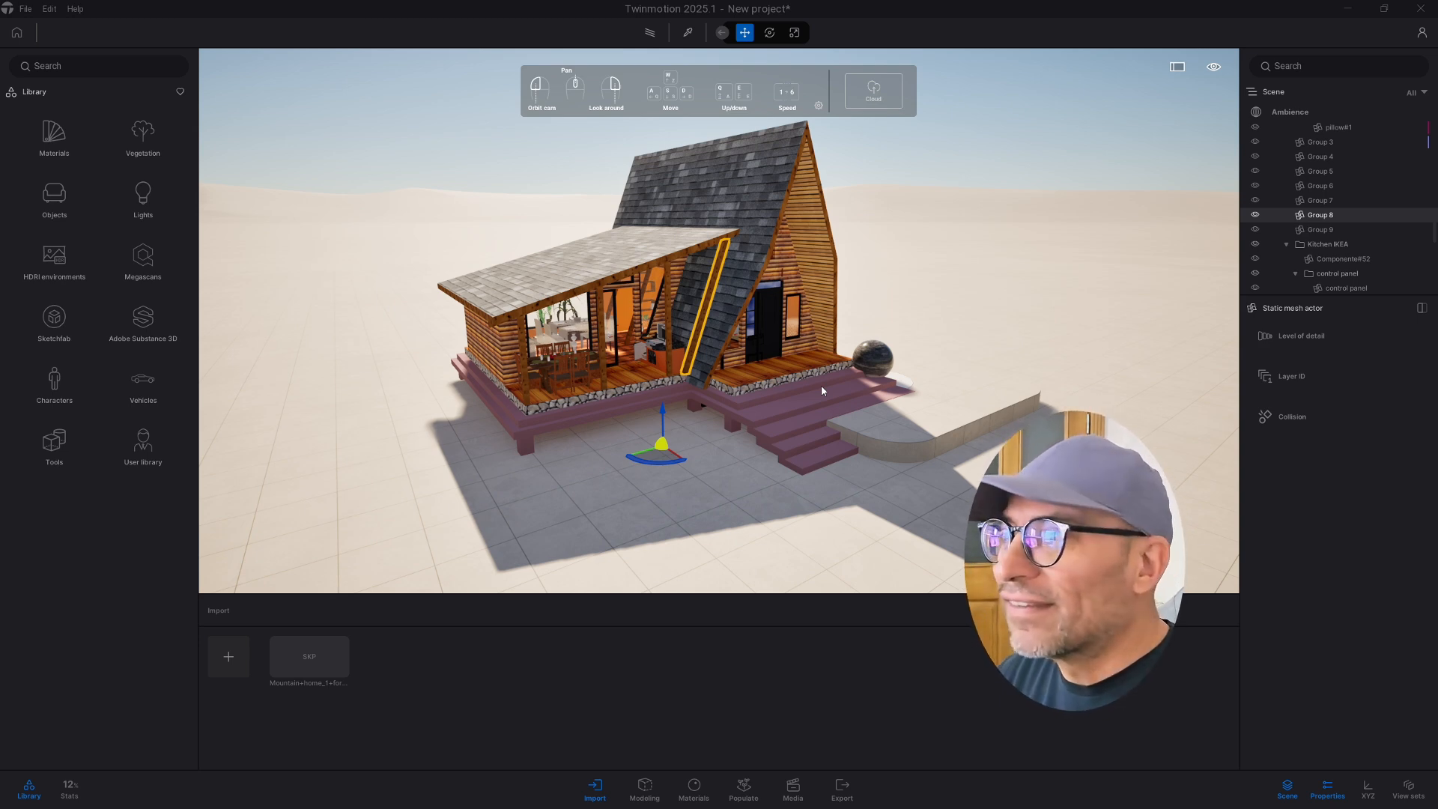
Hide the Starting Base, Starting Landscape and Starting Ground in the scene graph.
click(1289, 111)
scroll(1302, 181, up, 3)
scroll(1303, 176, up, 6)
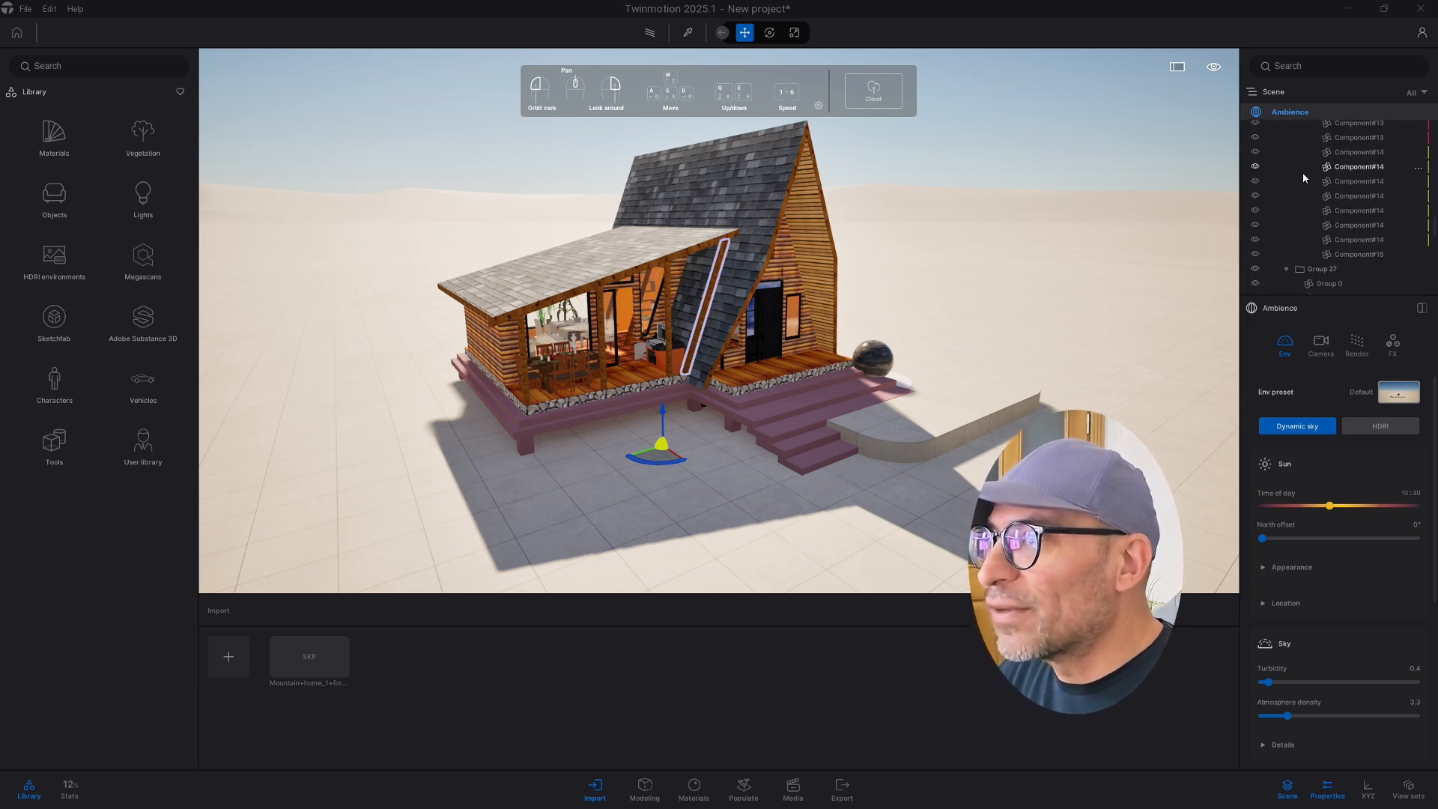
scroll(1308, 169, up, 10)
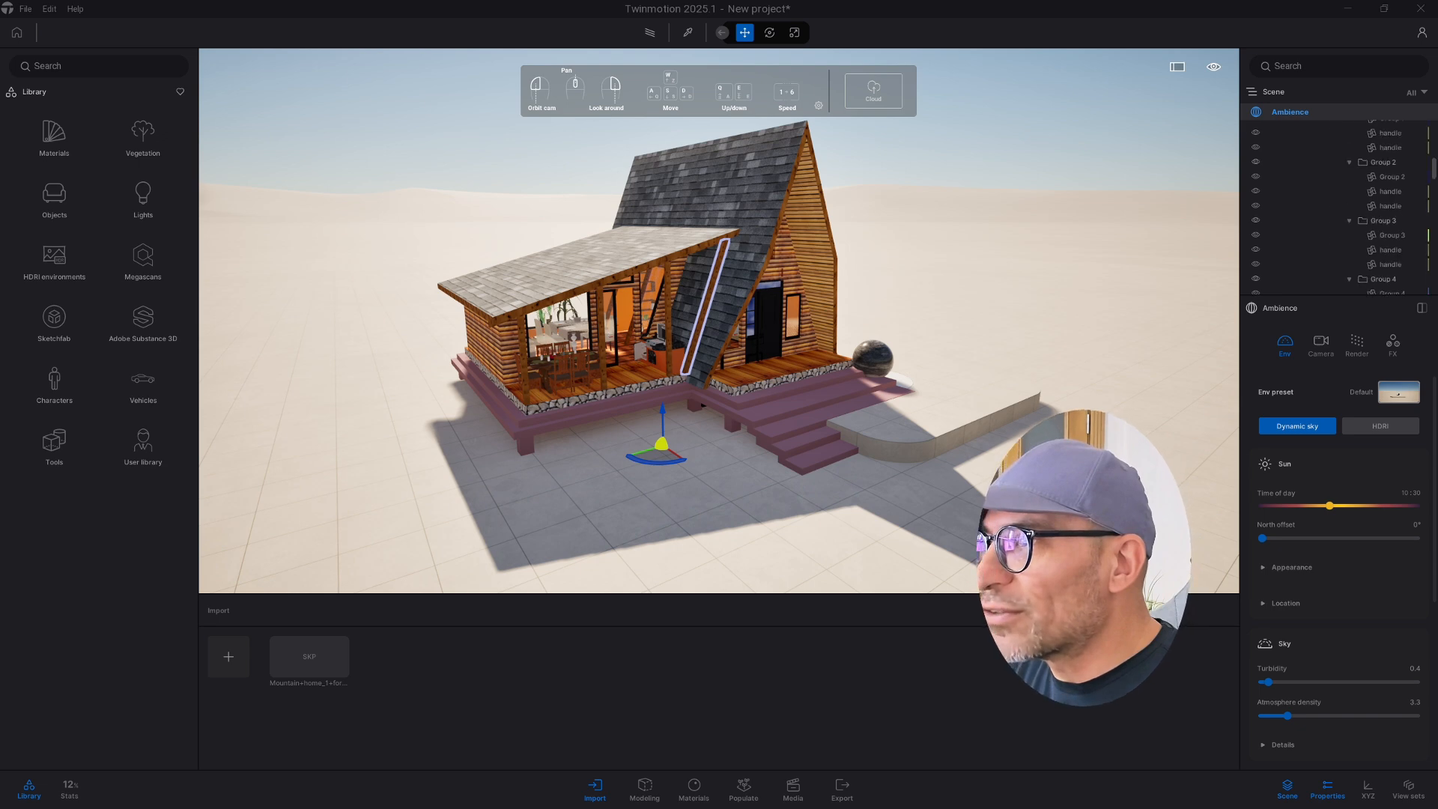
scroll(1273, 188, up, 10)
click(1255, 171)
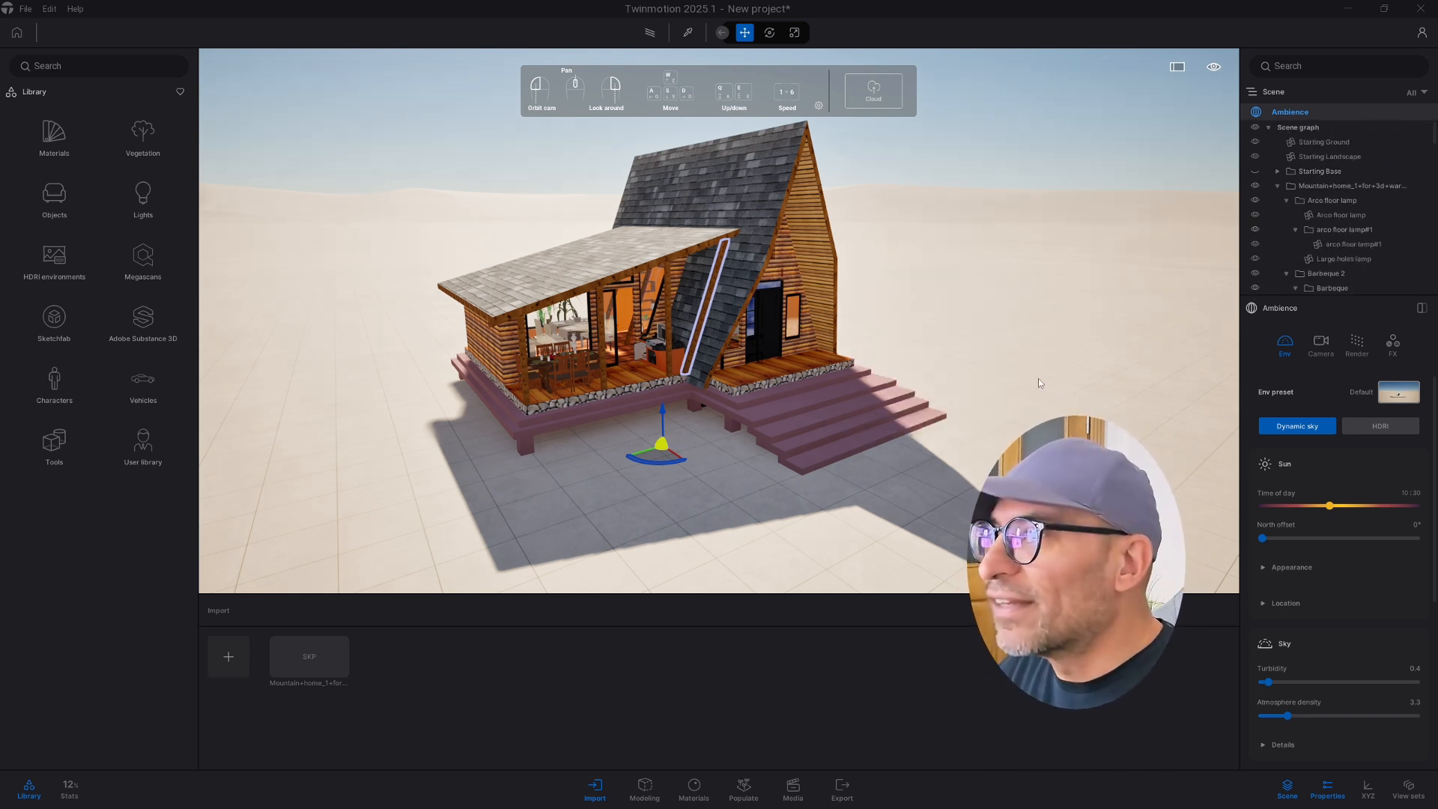
click(1254, 156)
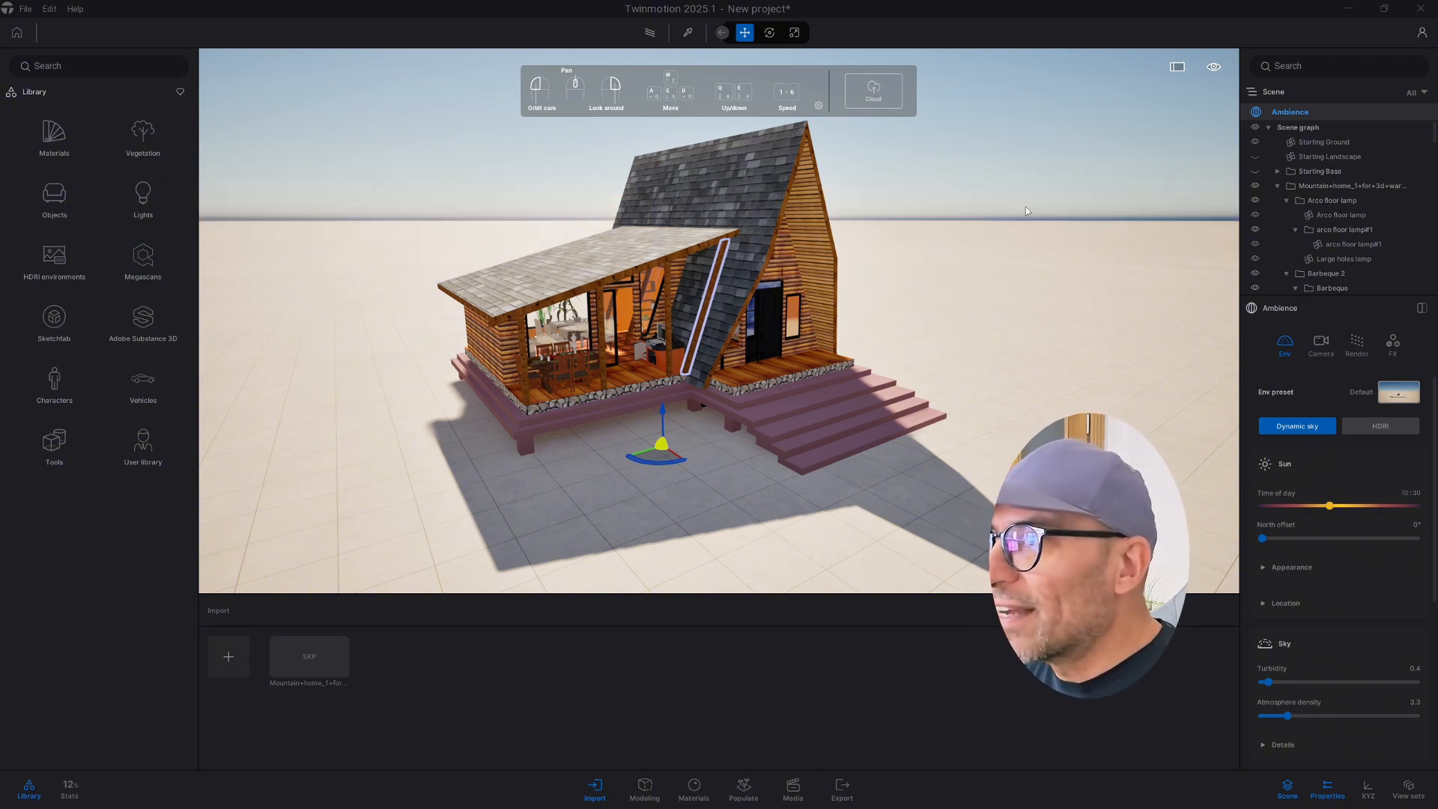
click(1255, 171)
click(1255, 172)
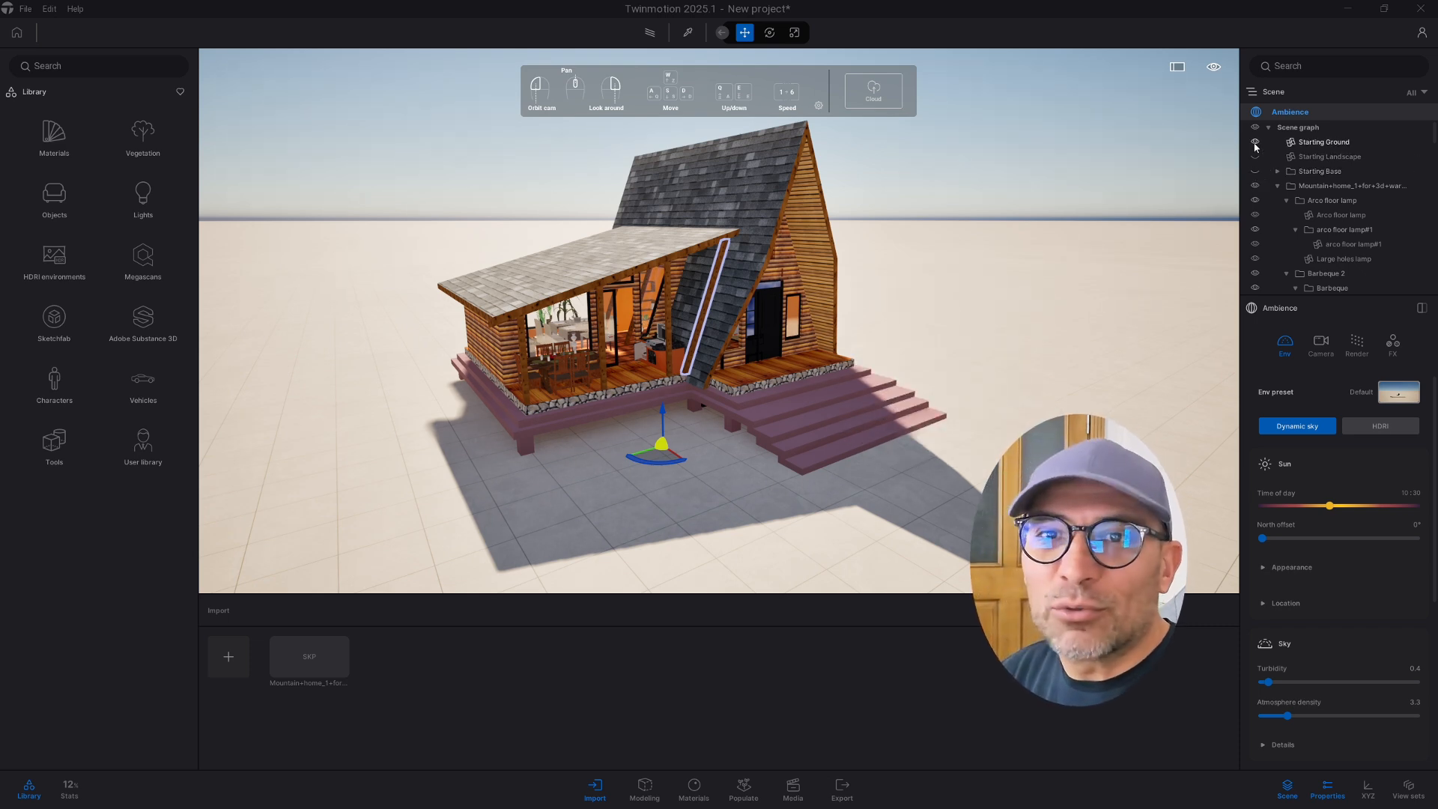
click(1255, 141)
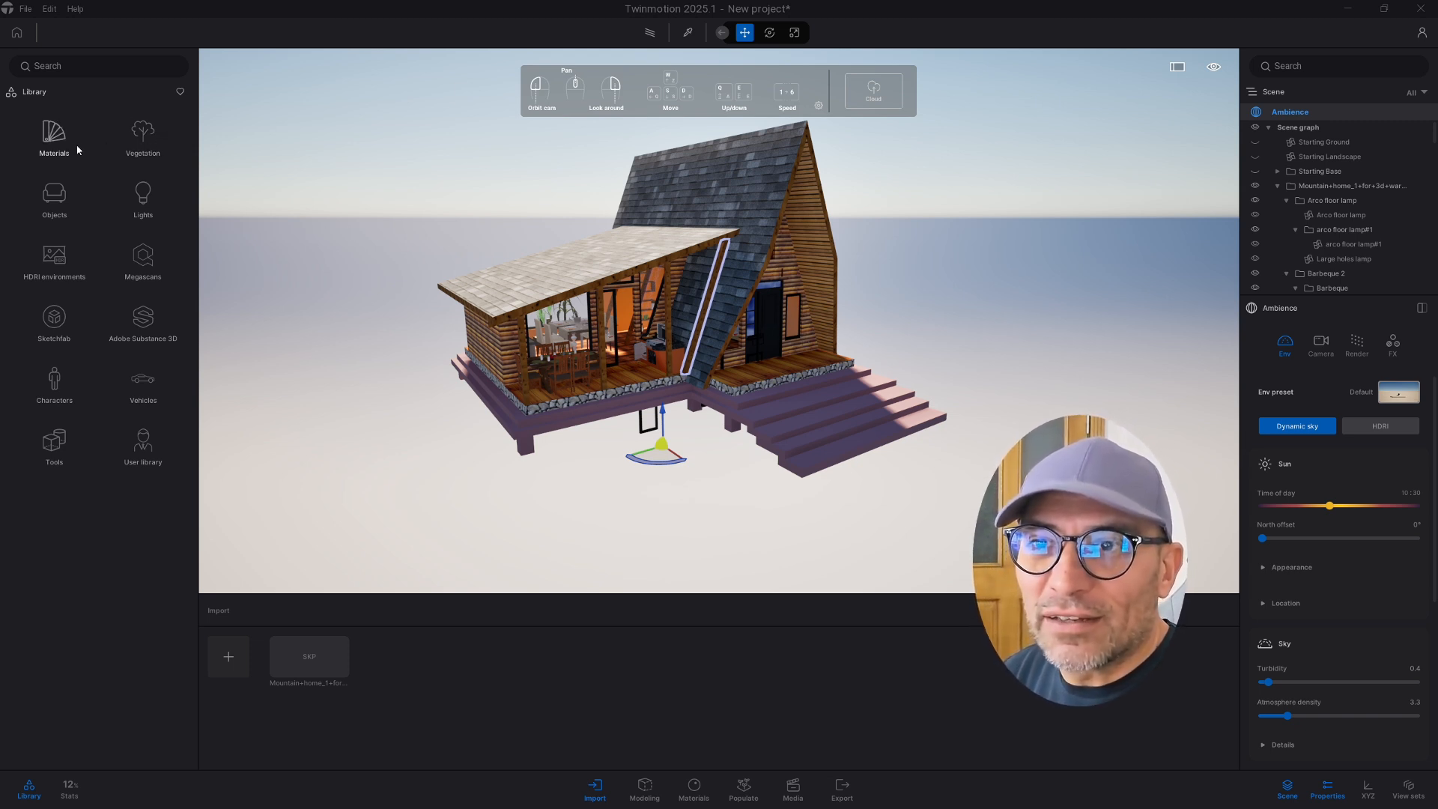
Add the Rocky grasslands landscape from the vegetation library to the scene.
click(150, 136)
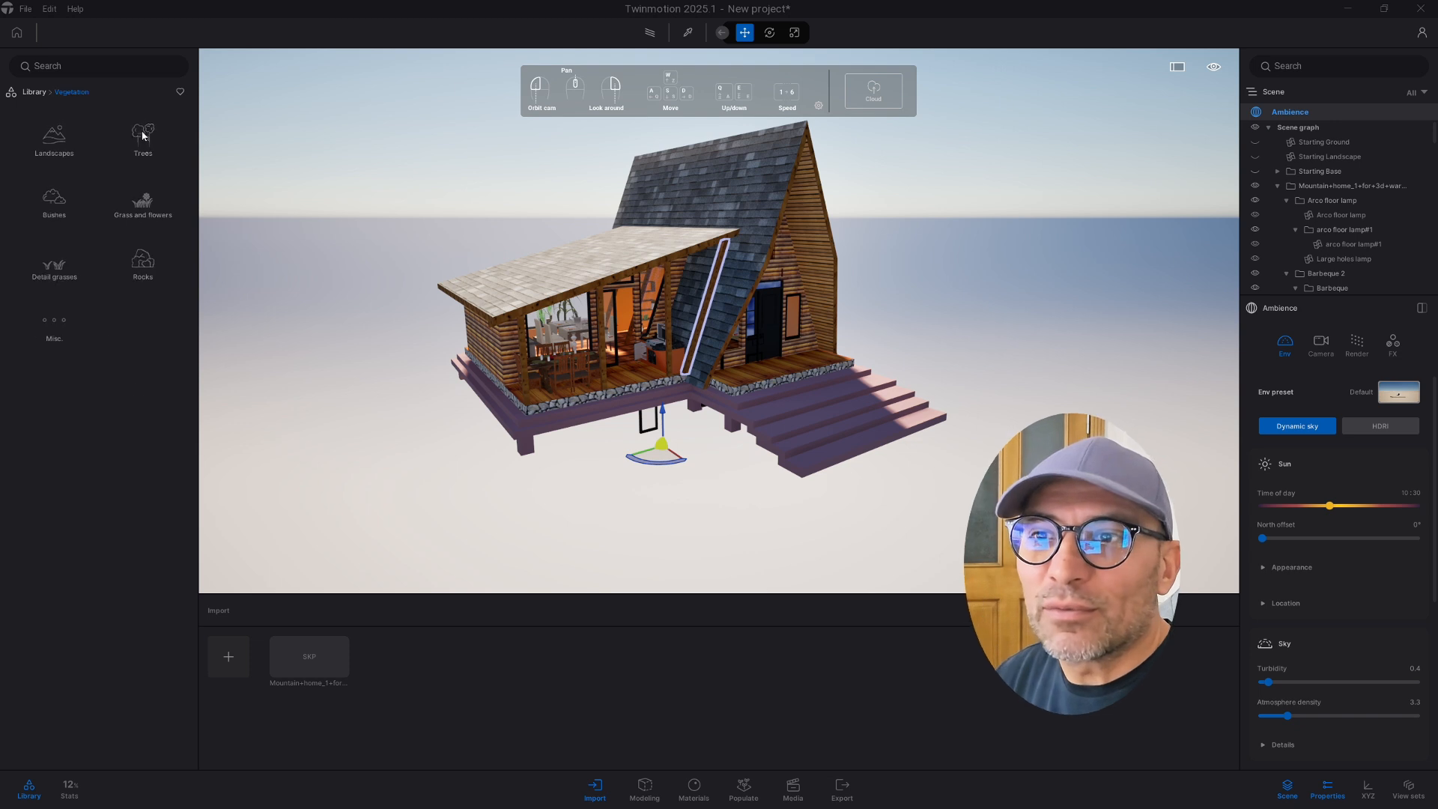
click(63, 137)
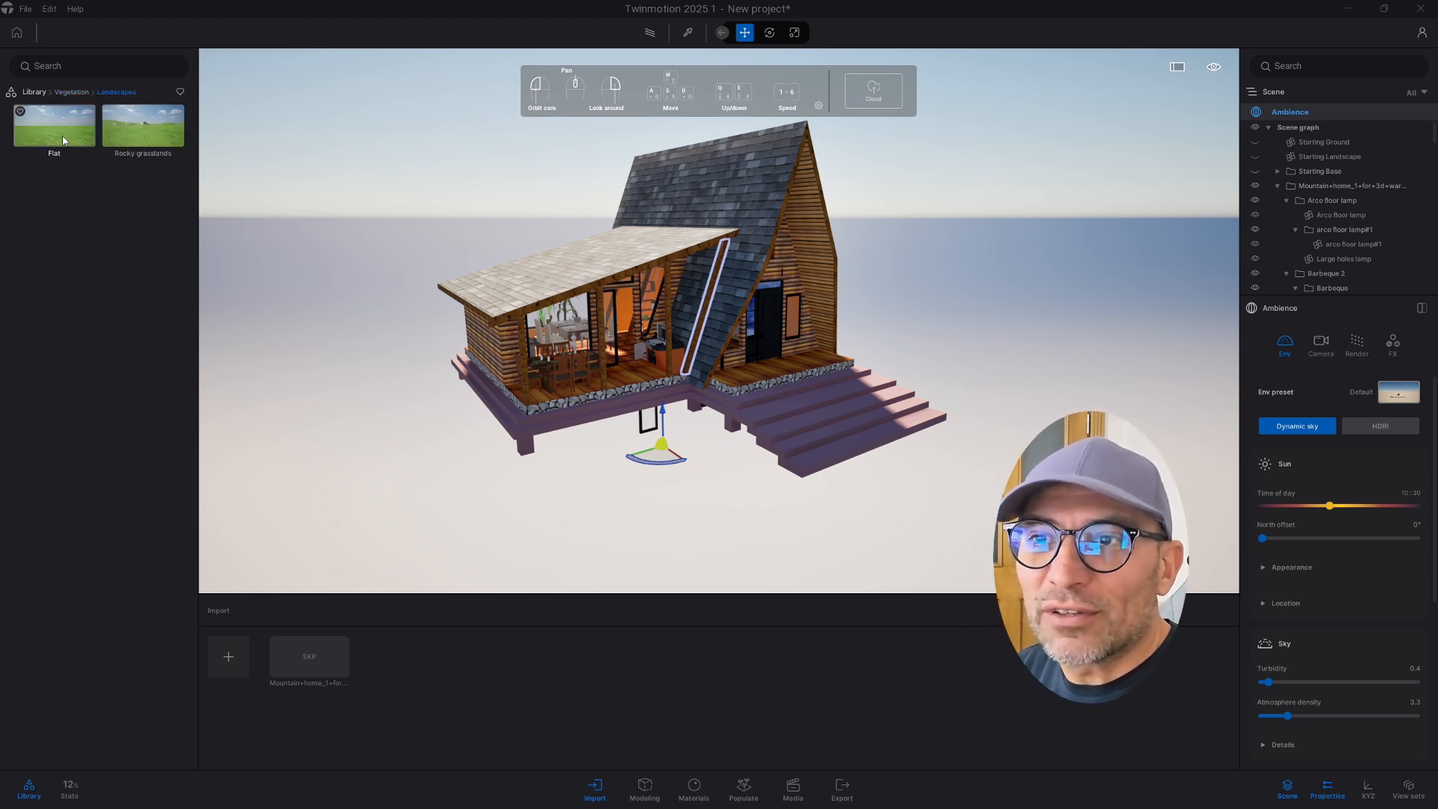
click(144, 119)
drag(143, 120, 274, 237)
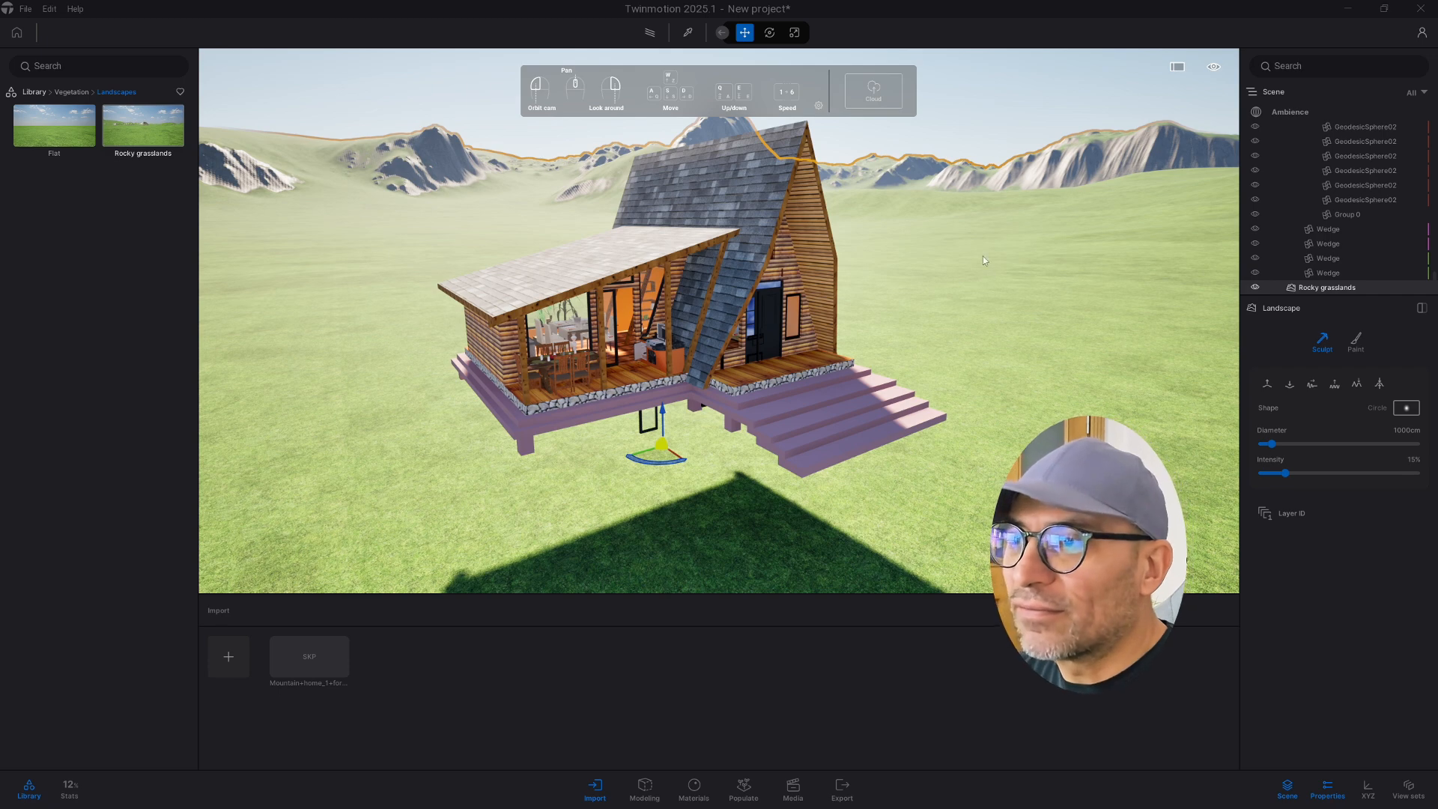
Examine the cabin's position over the grassland terrain from near and far.
right_drag(328, 214, 206, 203)
key(s)
right_drag(525, 322, 861, 322)
right_drag(719, 322, 584, 324)
key(w)
key(w)
right_drag(798, 491, 844, 490)
key(s)
key(a)
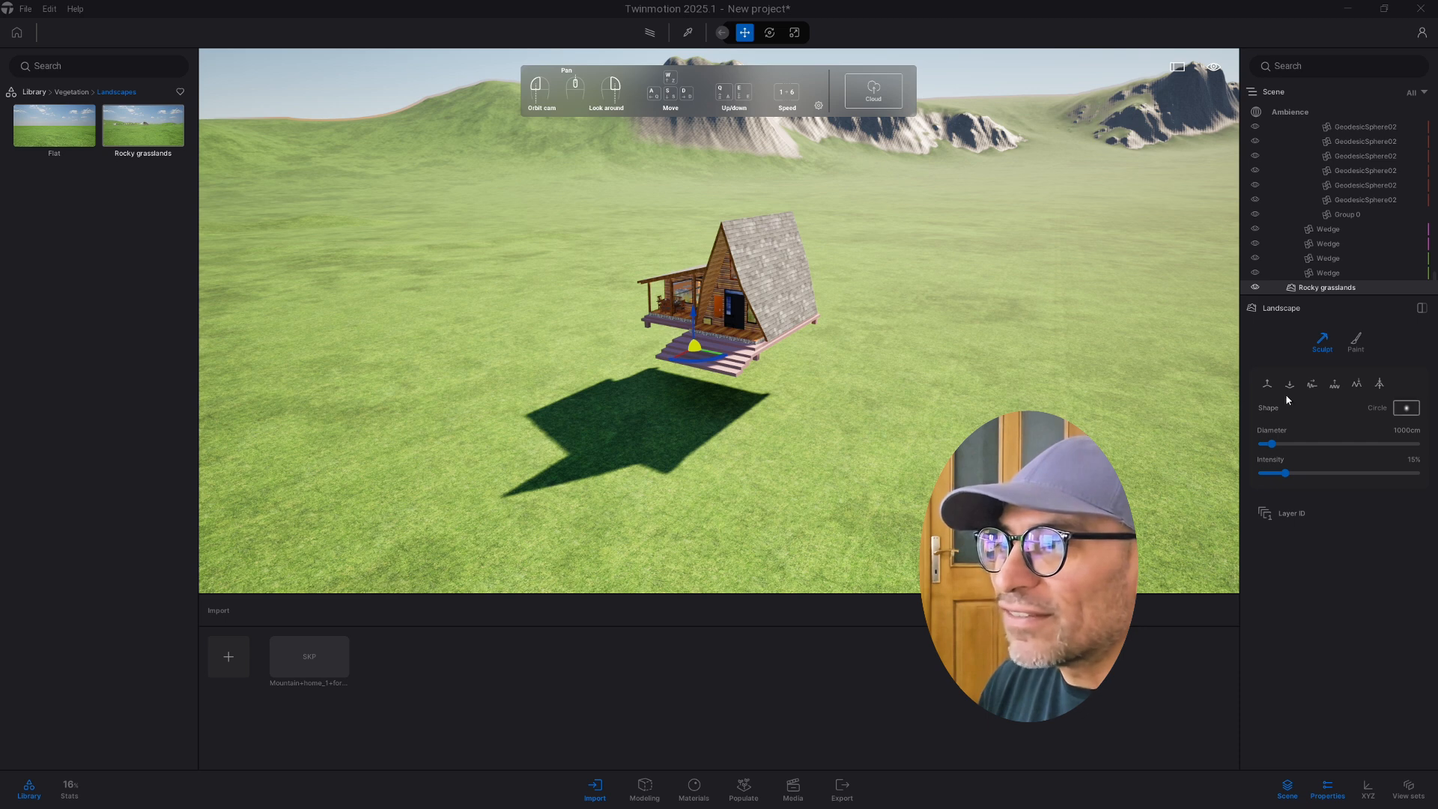
Raise the terrain around and beneath the floating cabin with the raise brush at 1000 cm diameter and 15% intensity.
click(1267, 384)
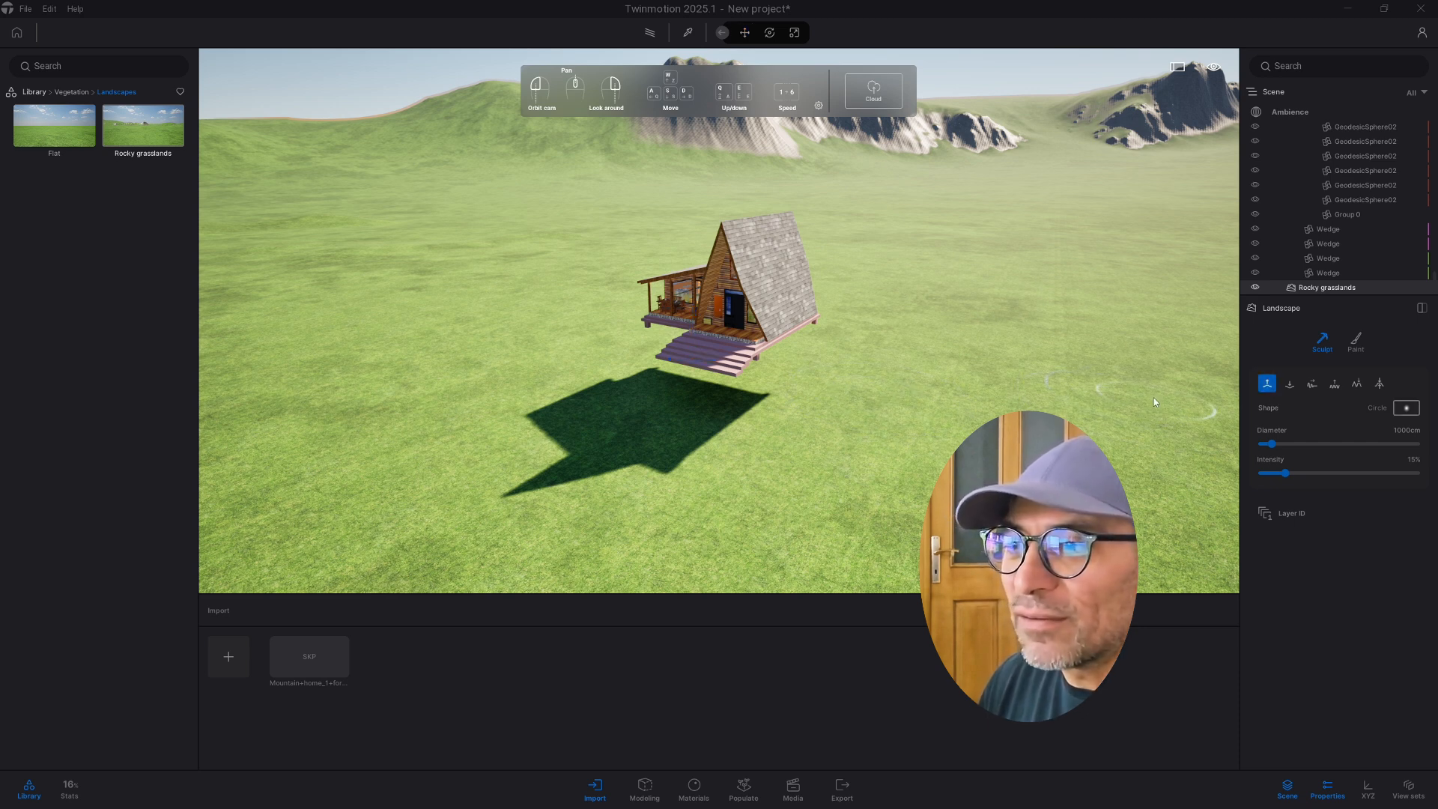
mouse_move(846, 401)
mouse_down()
mouse_move(486, 397)
mouse_move(887, 381)
mouse_up()
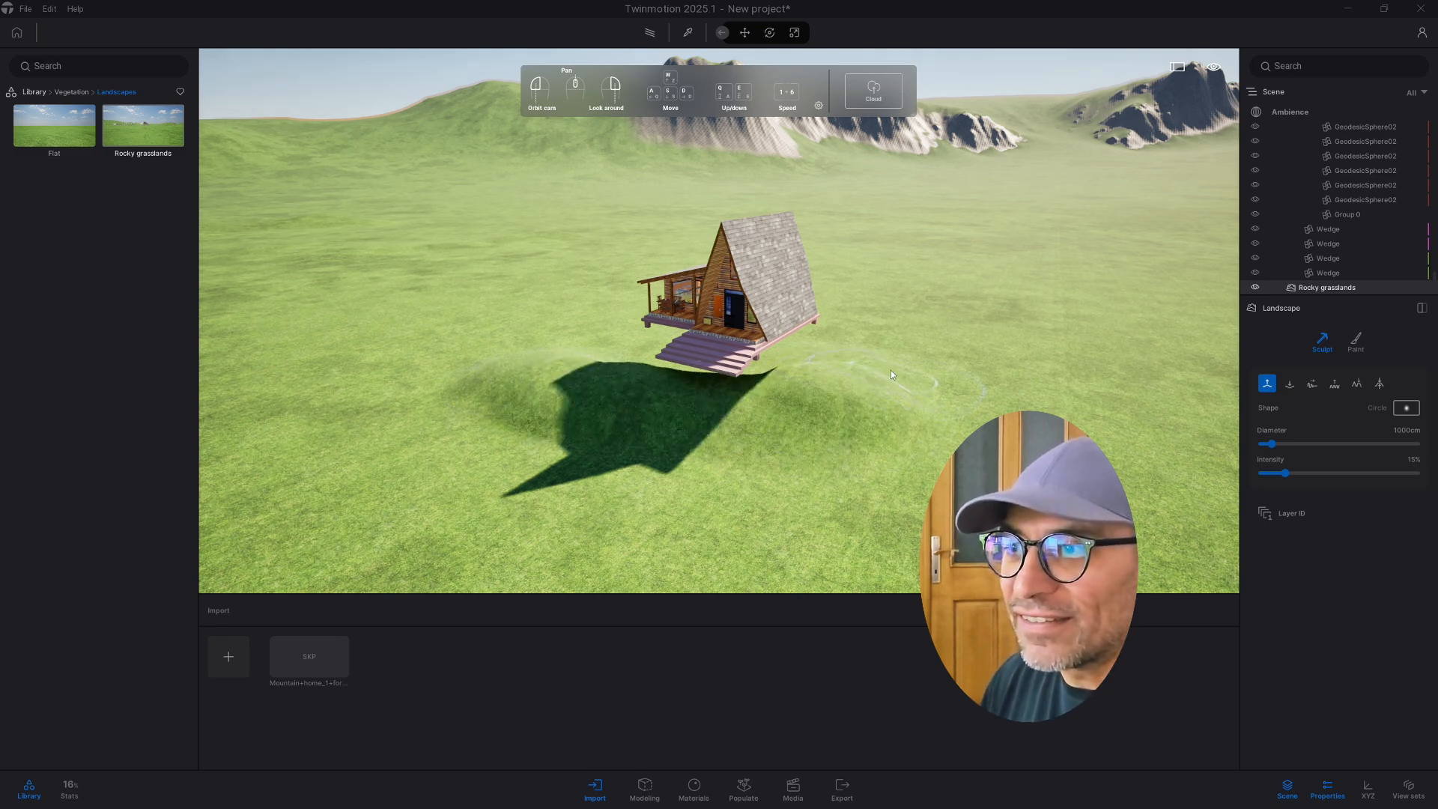
shift+middle_drag(891, 370, 619, 292)
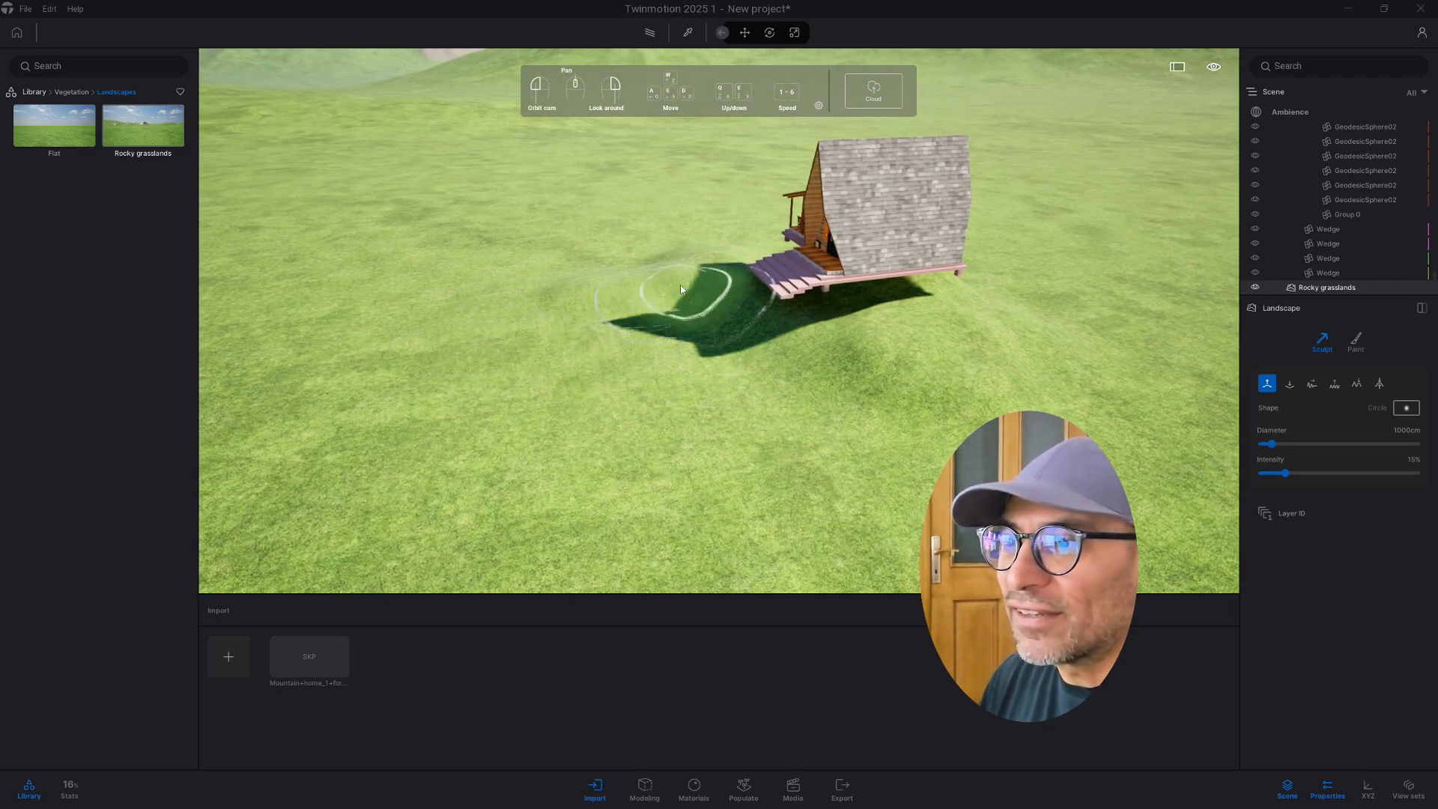
mouse_move(716, 303)
shift+middle_down()
mouse_move(828, 327)
mouse_move(559, 262)
mouse_move(569, 299)
mouse_move(797, 351)
shift+middle_up()
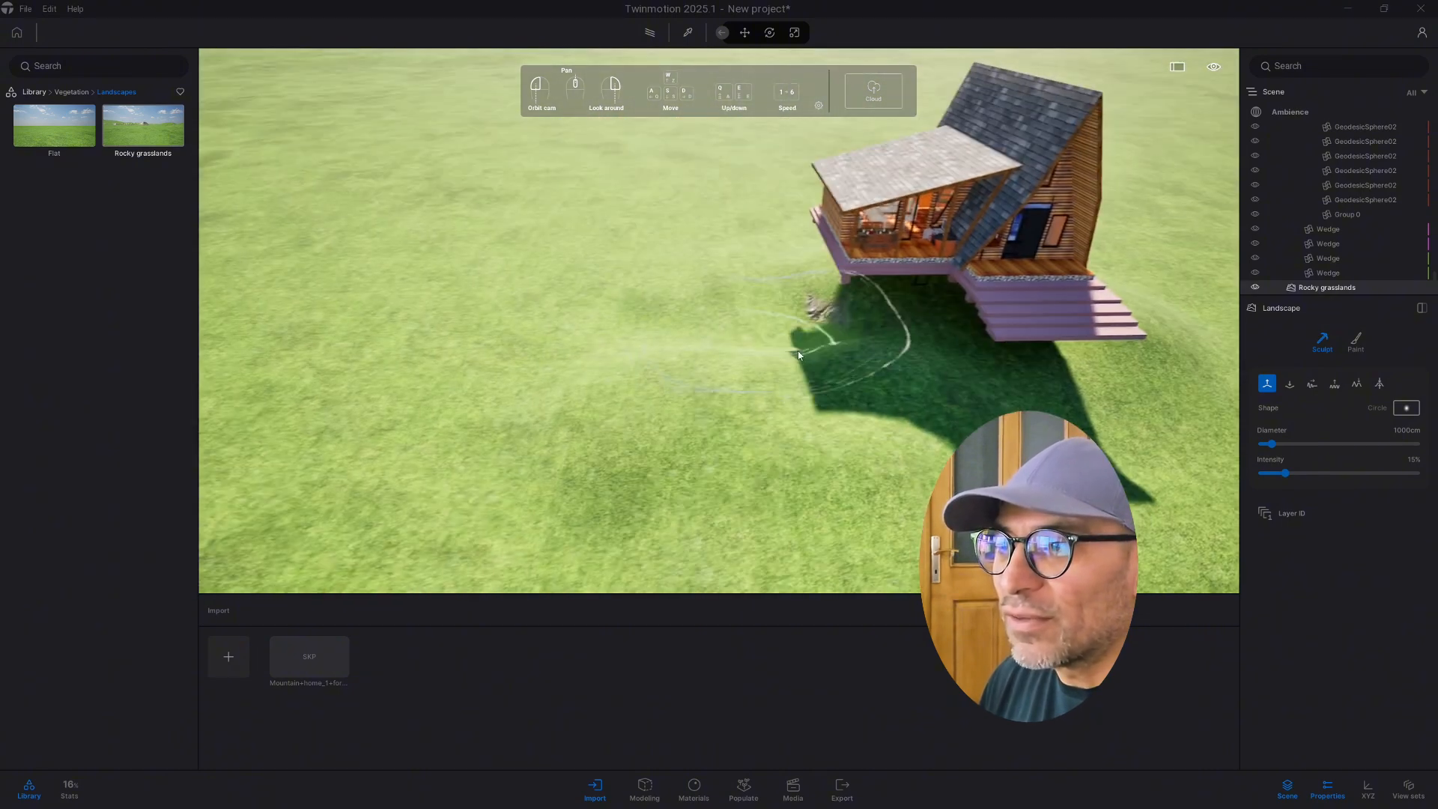
click(841, 304)
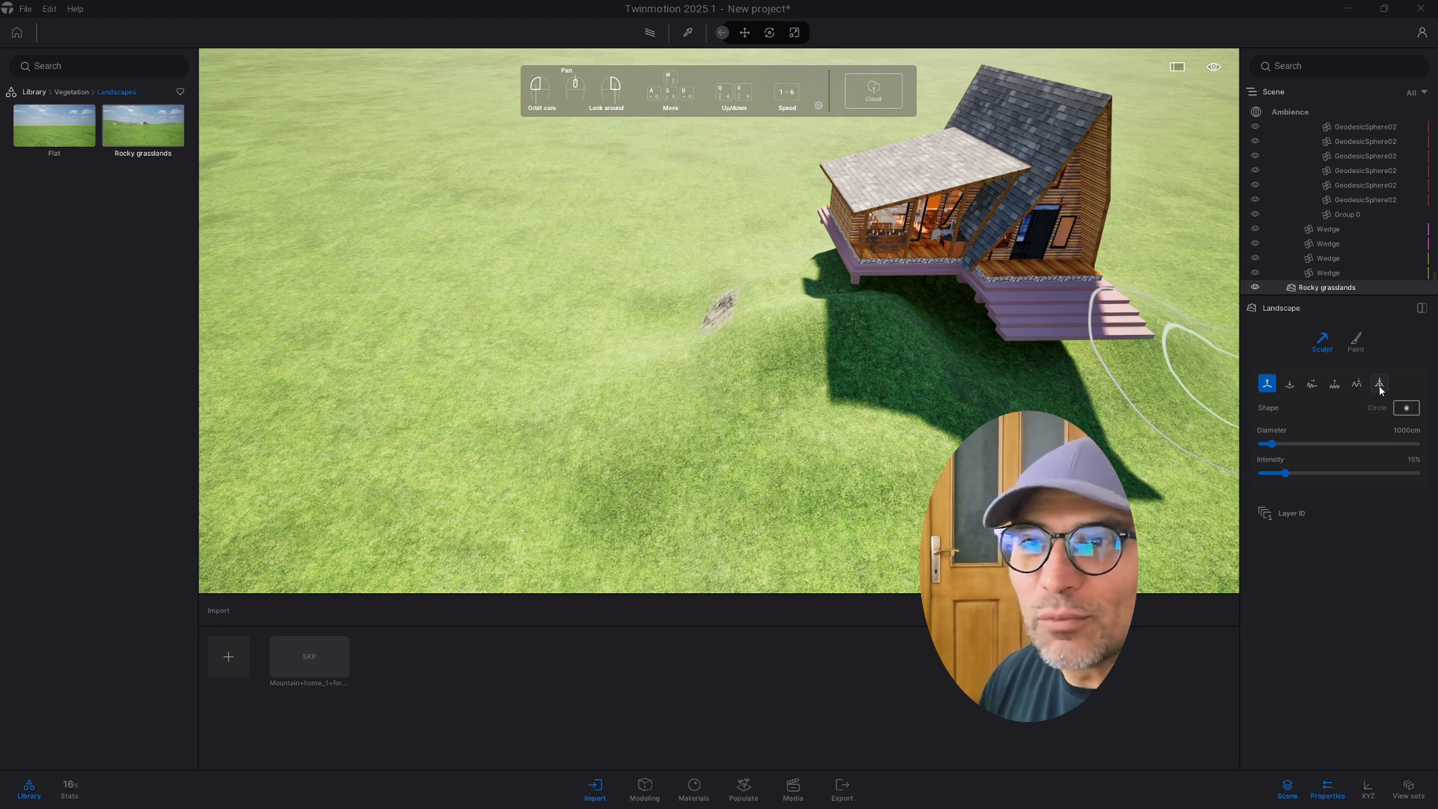
mouse_move(739, 319)
shift+middle_down()
mouse_move(819, 289)
mouse_move(814, 315)
shift+middle_up()
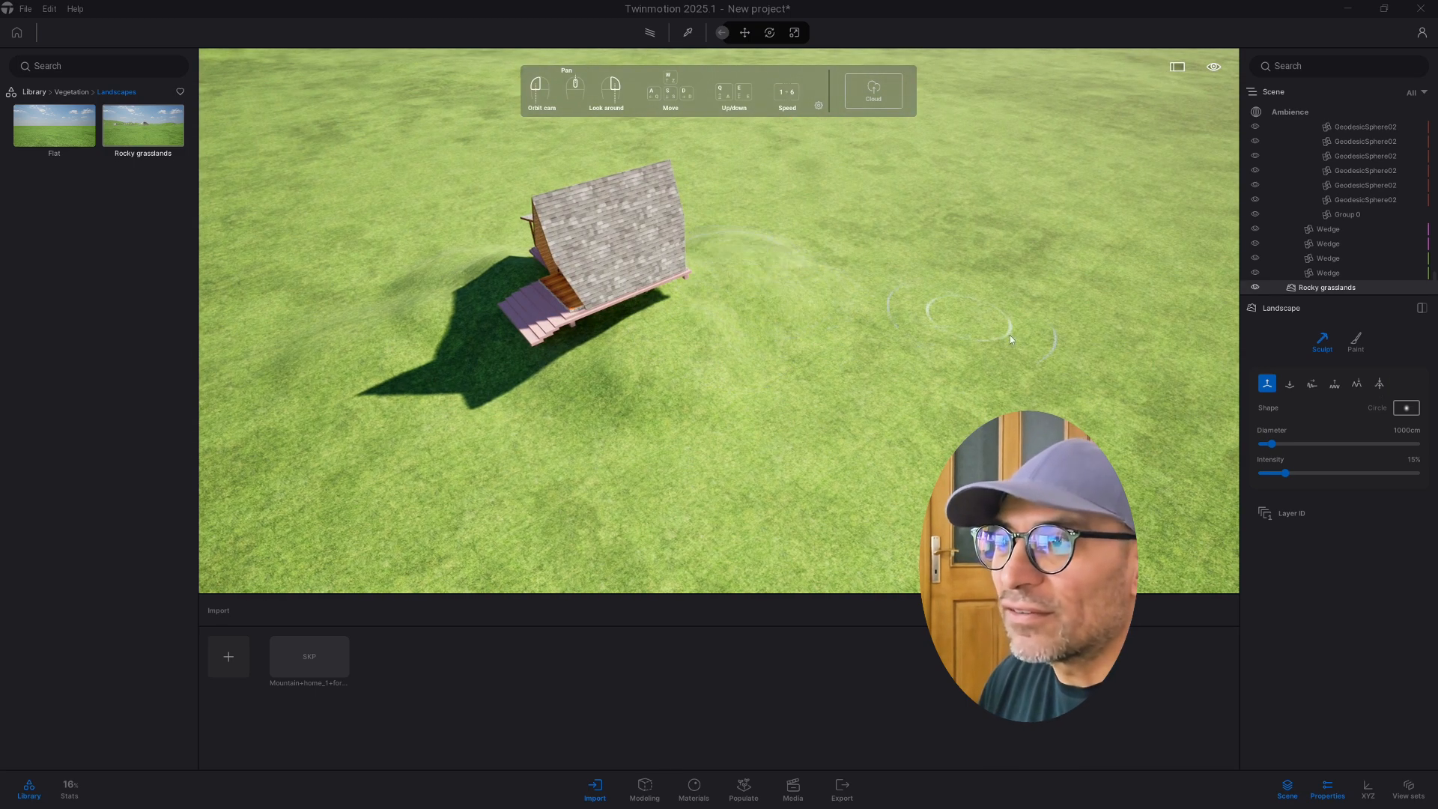
mouse_move(649, 287)
shift+middle_down()
mouse_move(599, 292)
mouse_move(764, 279)
mouse_move(728, 192)
shift+middle_up()
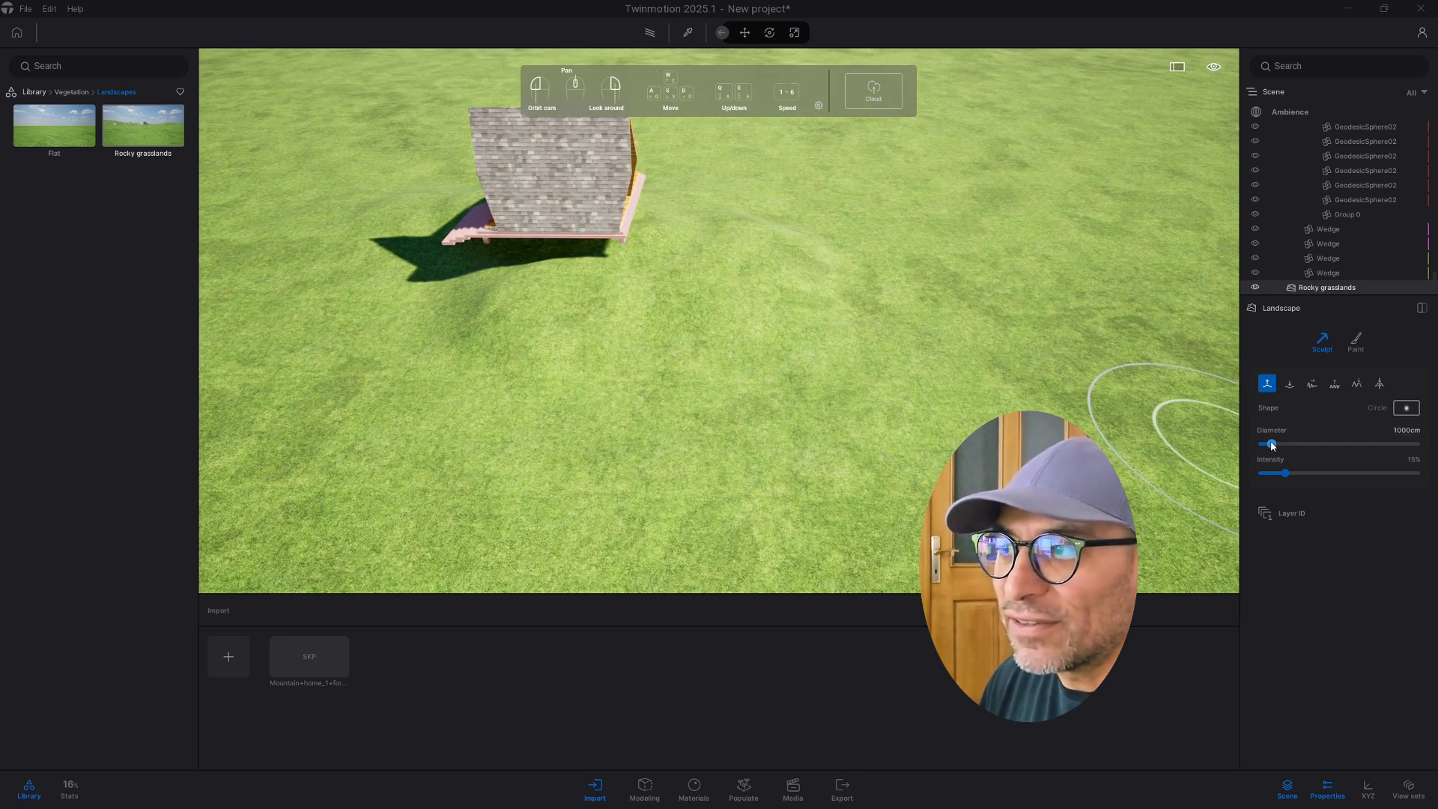
Enlarge the raise brush to 1752 cm in diameter and lift the ground beside and in front of the cabin.
drag(1271, 446, 1279, 444)
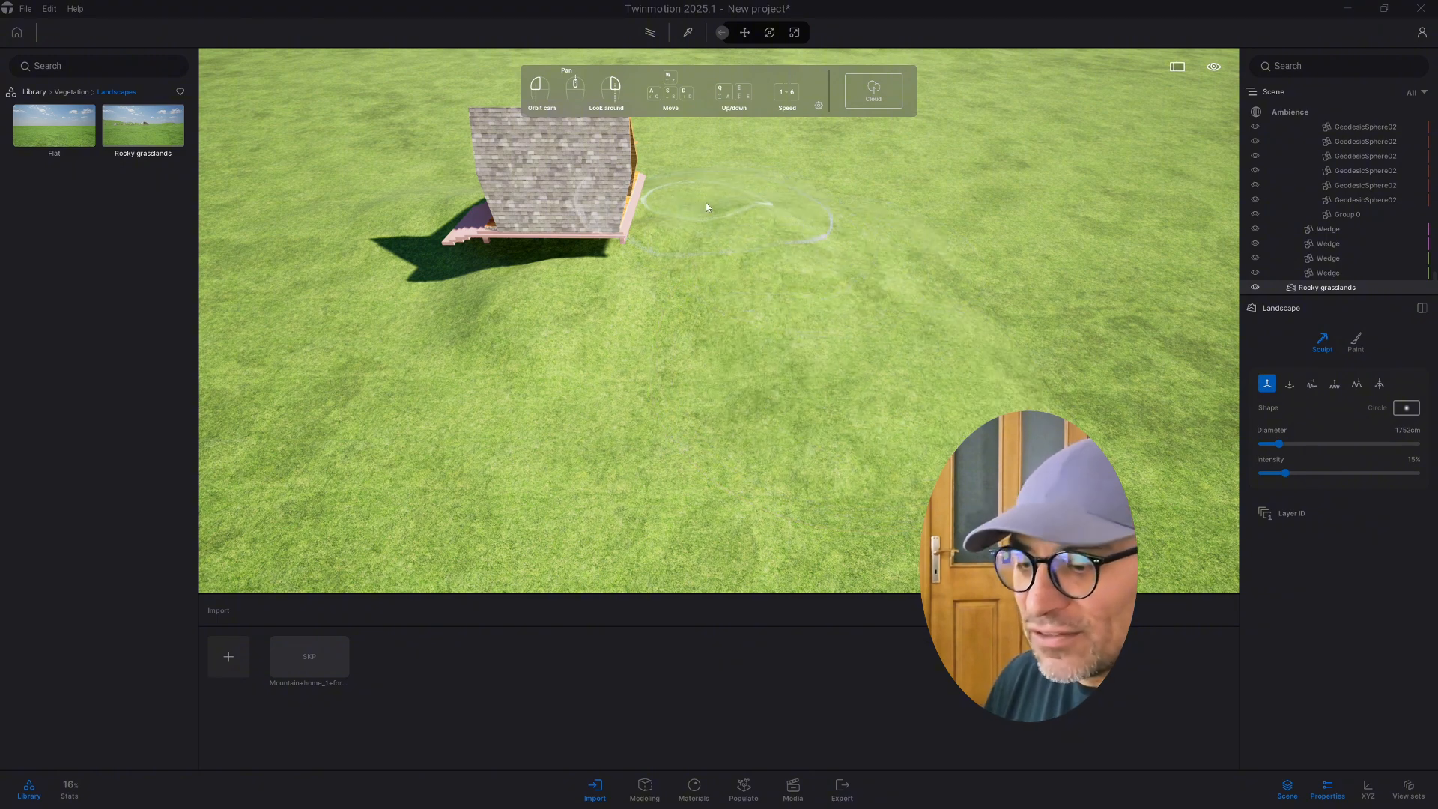
drag(524, 289, 532, 277)
mouse_move(531, 277)
right_down()
mouse_move(651, 339)
mouse_move(768, 371)
mouse_move(577, 311)
right_up()
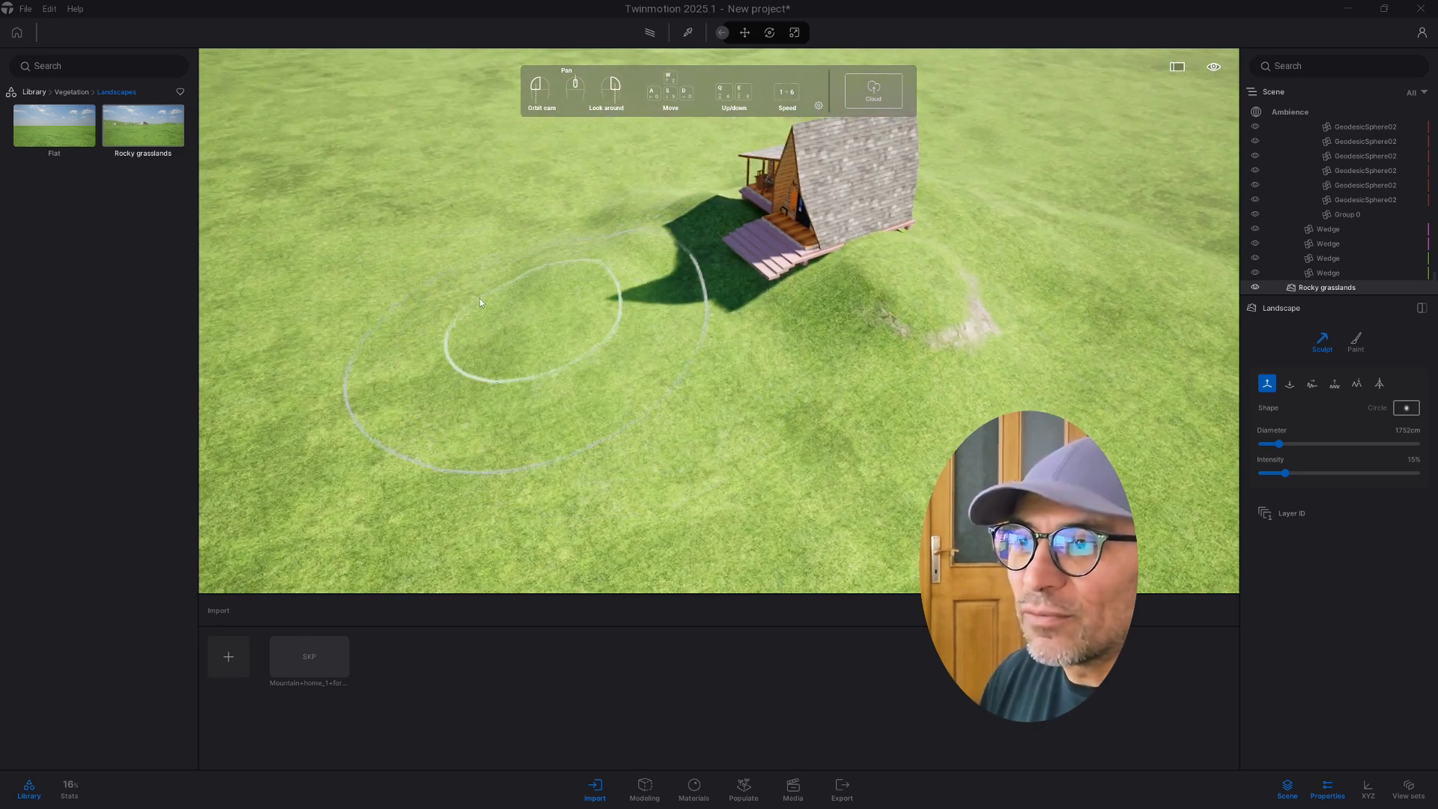
mouse_move(532, 314)
mouse_down()
mouse_move(566, 230)
mouse_move(584, 228)
mouse_up()
mouse_move(584, 228)
right_down()
mouse_move(573, 348)
mouse_move(789, 346)
mouse_move(465, 337)
mouse_move(804, 292)
mouse_move(571, 305)
mouse_move(725, 272)
mouse_move(701, 205)
mouse_move(786, 146)
mouse_move(689, 256)
mouse_move(629, 270)
mouse_move(899, 224)
mouse_move(480, 239)
mouse_move(524, 242)
right_up()
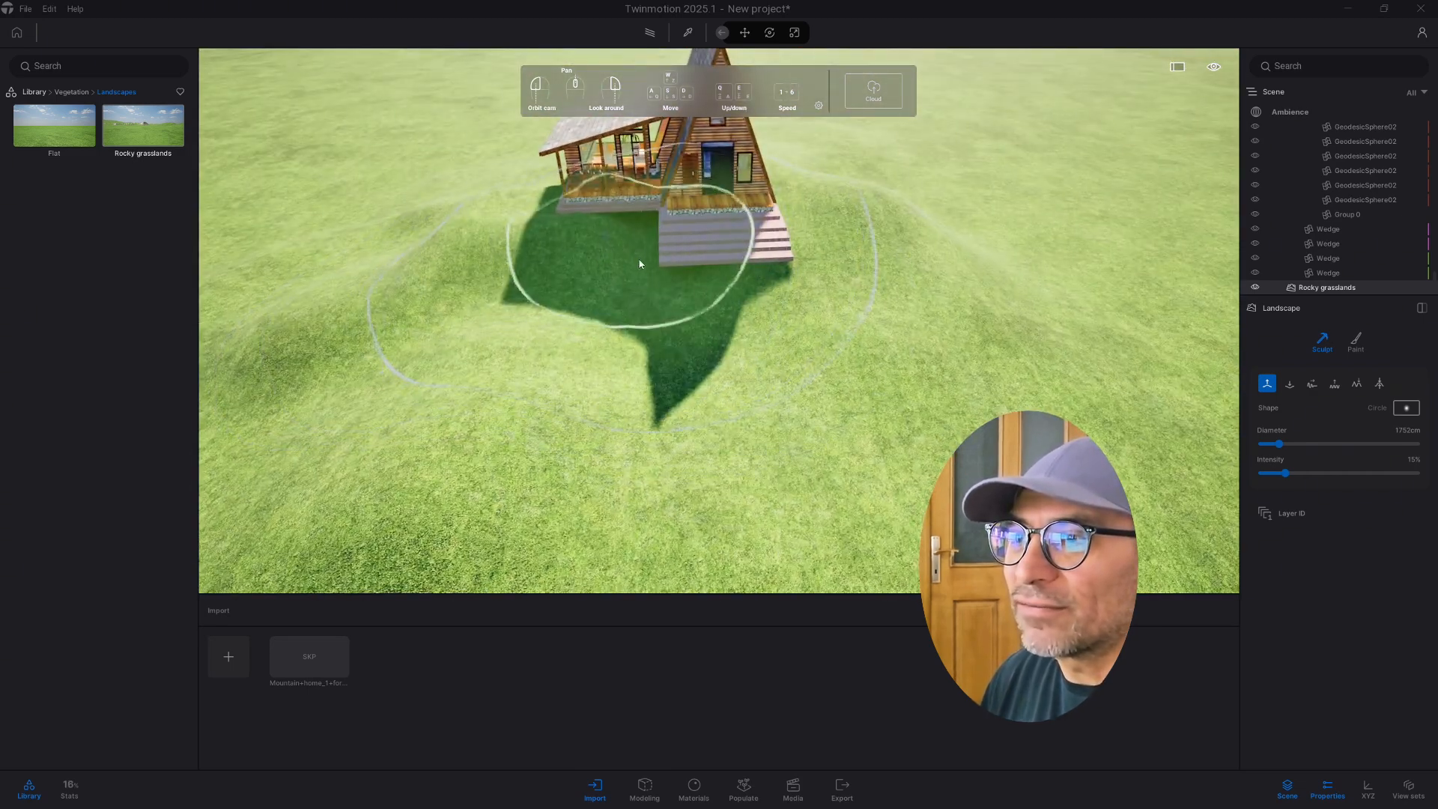
Build up more broad mounds around the sides and rear of the cabin with the 1752 cm raise brush.
mouse_move(684, 294)
right_down()
mouse_move(614, 300)
mouse_move(644, 282)
mouse_move(569, 322)
right_up()
right_drag(883, 341, 606, 330)
mouse_move(708, 361)
mouse_down()
mouse_move(699, 351)
mouse_move(907, 404)
mouse_up()
mouse_move(906, 403)
right_down()
mouse_move(764, 449)
mouse_move(784, 371)
mouse_move(596, 213)
mouse_move(725, 228)
mouse_move(738, 247)
mouse_move(785, 177)
right_up()
drag(784, 178, 873, 193)
right_drag(873, 197, 823, 283)
drag(824, 283, 814, 317)
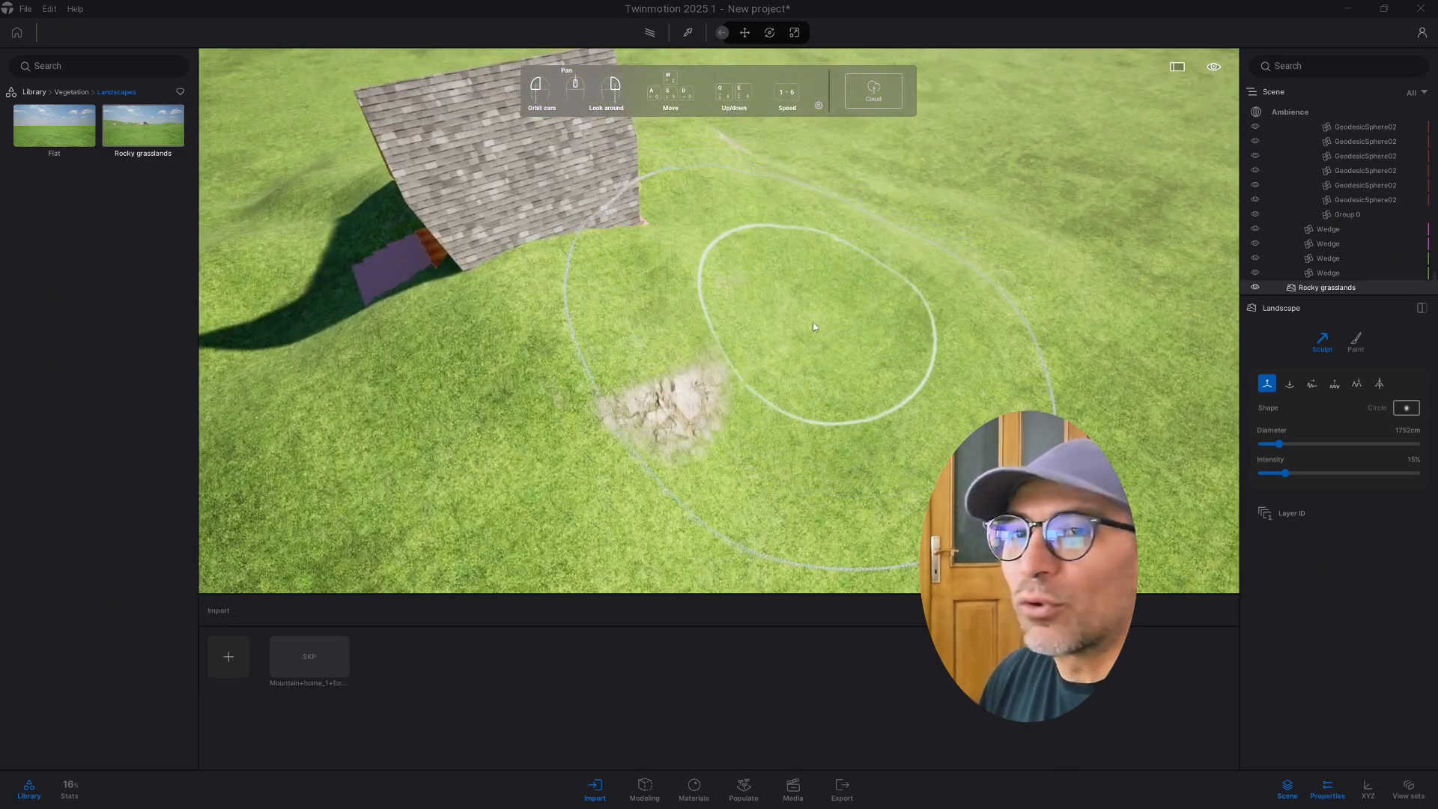
mouse_move(815, 317)
right_down()
mouse_move(653, 287)
mouse_move(645, 305)
right_up()
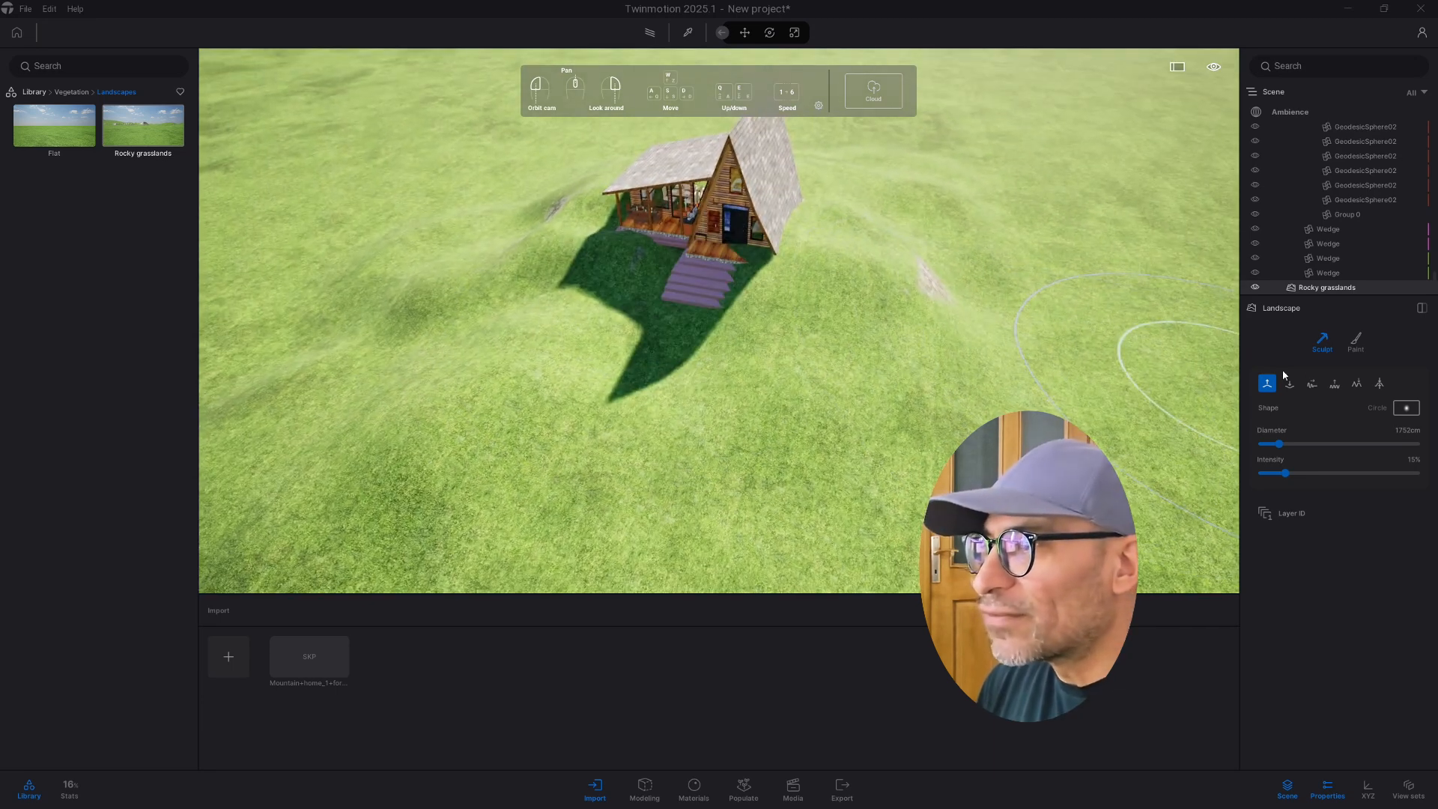
Reshape the ground around the cabin's entrance and base using the last tool in the sculpt set at 1752 cm diameter.
click(1379, 385)
mouse_move(724, 278)
mouse_down()
mouse_move(662, 238)
mouse_move(614, 231)
mouse_move(753, 256)
mouse_up()
mouse_move(752, 256)
right_down()
mouse_move(869, 252)
mouse_move(878, 225)
mouse_move(927, 228)
mouse_move(871, 248)
mouse_move(766, 240)
mouse_move(666, 303)
mouse_move(681, 284)
right_up()
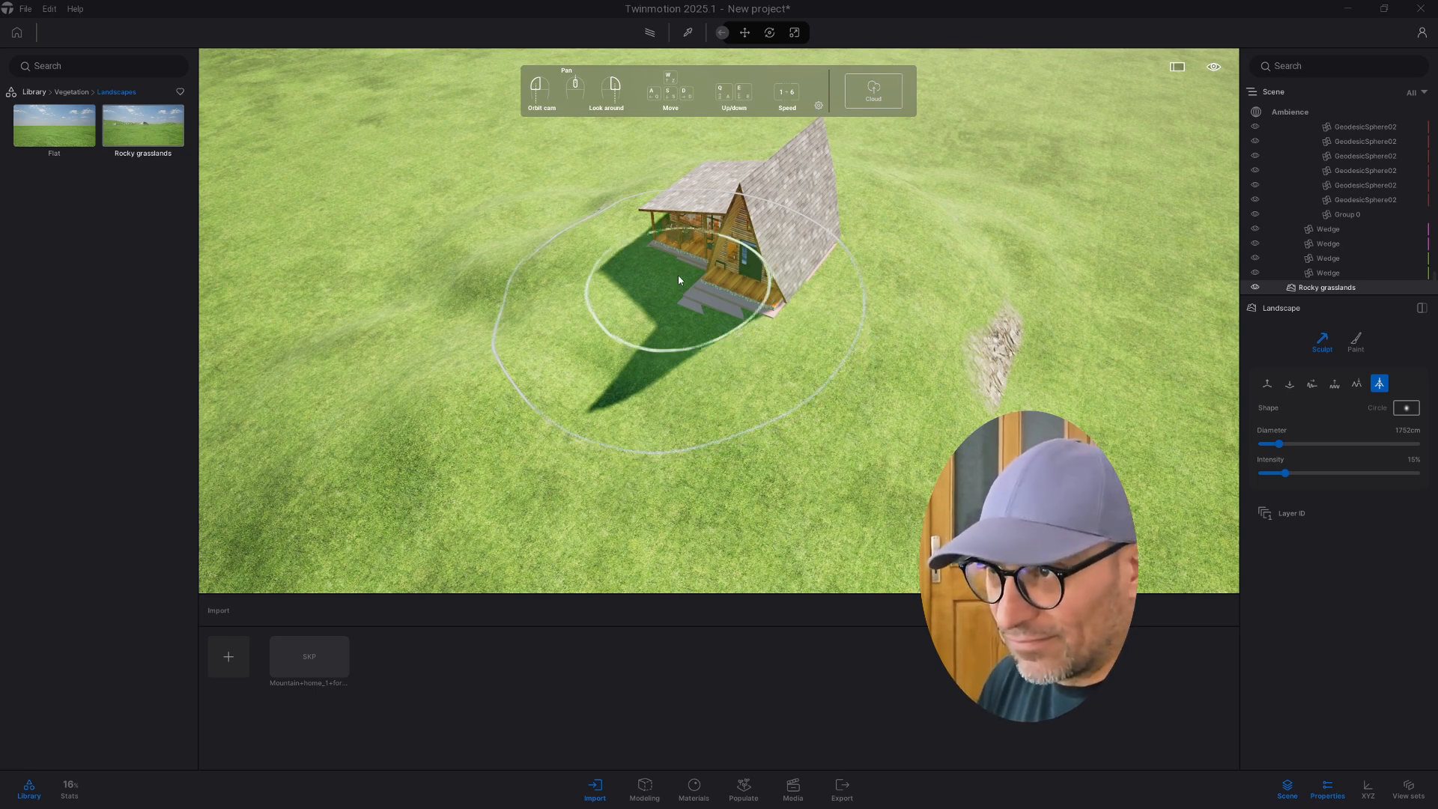
middle_drag(678, 277, 834, 337)
mouse_move(821, 295)
right_down()
mouse_move(843, 238)
mouse_move(671, 234)
mouse_move(699, 254)
mouse_move(808, 237)
mouse_move(828, 210)
mouse_move(655, 257)
mouse_move(770, 282)
mouse_move(770, 255)
mouse_move(610, 232)
mouse_move(588, 251)
mouse_move(883, 284)
mouse_move(816, 299)
mouse_move(563, 236)
mouse_move(793, 263)
mouse_move(672, 204)
mouse_move(752, 199)
mouse_move(562, 247)
right_up()
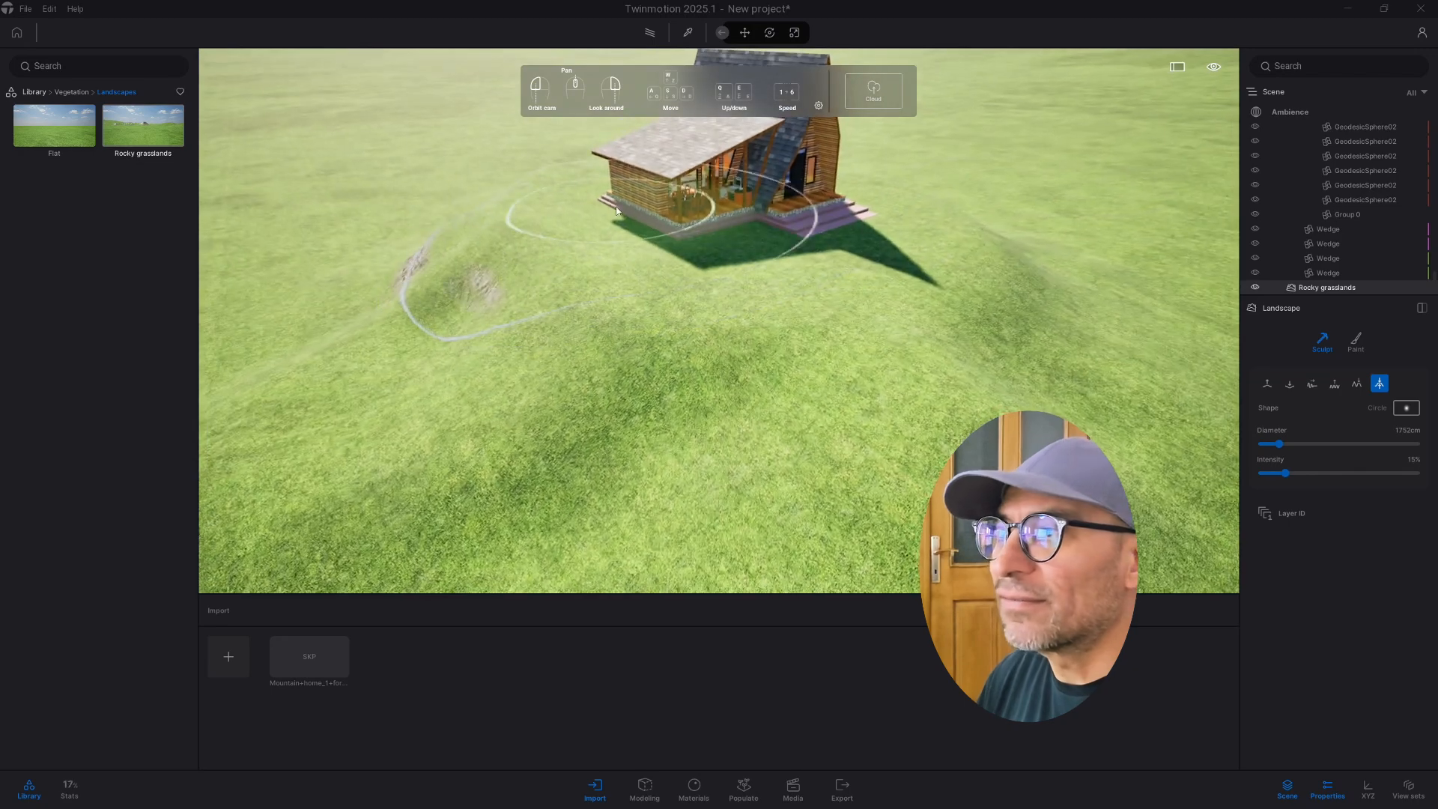
right_drag(790, 215, 449, 254)
Select the whole imported cabin in the scene graph and adjust its height so its stairs and posts meet the terrain.
scroll(1339, 218, up, 5)
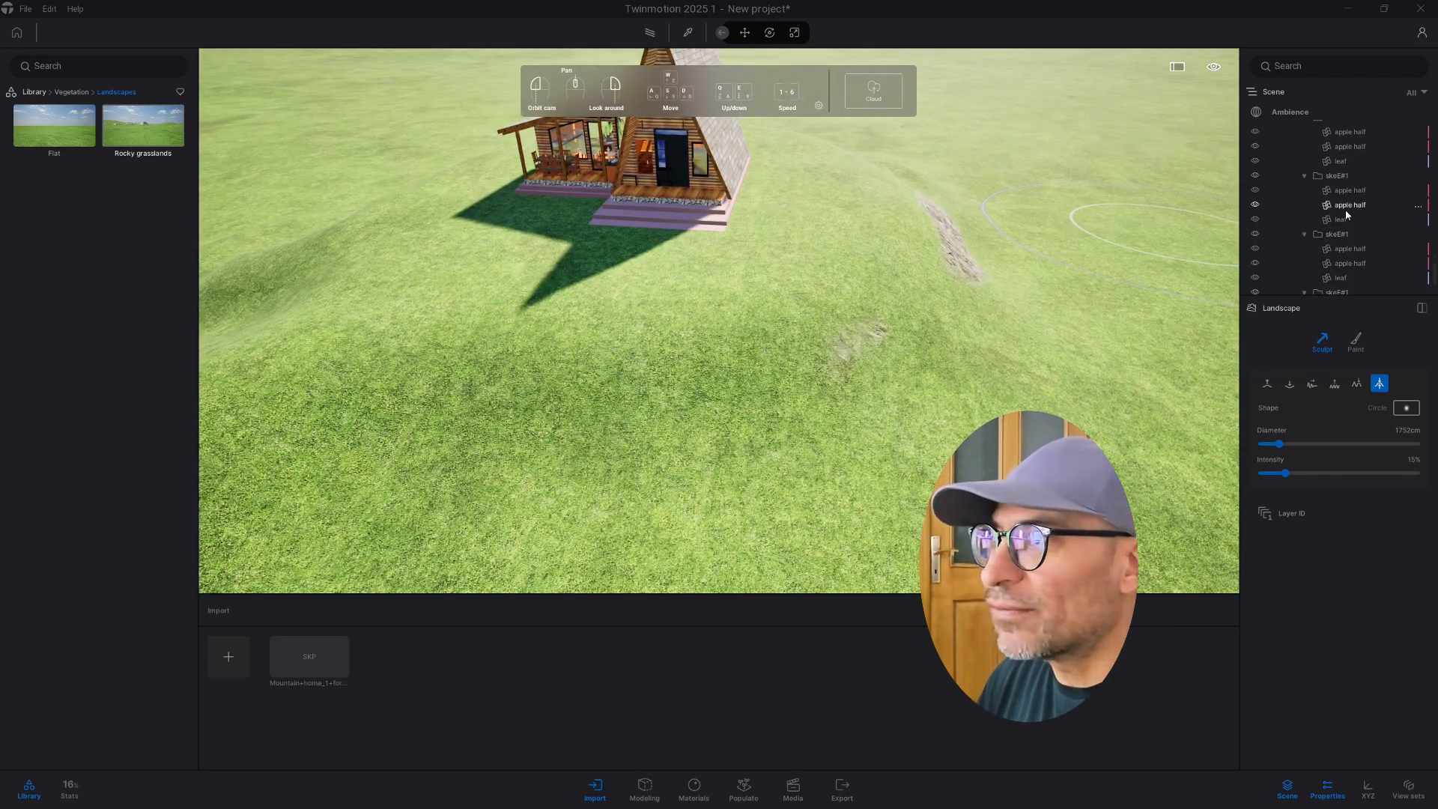
scroll(1348, 225, up, 5)
scroll(1347, 232, down, 1)
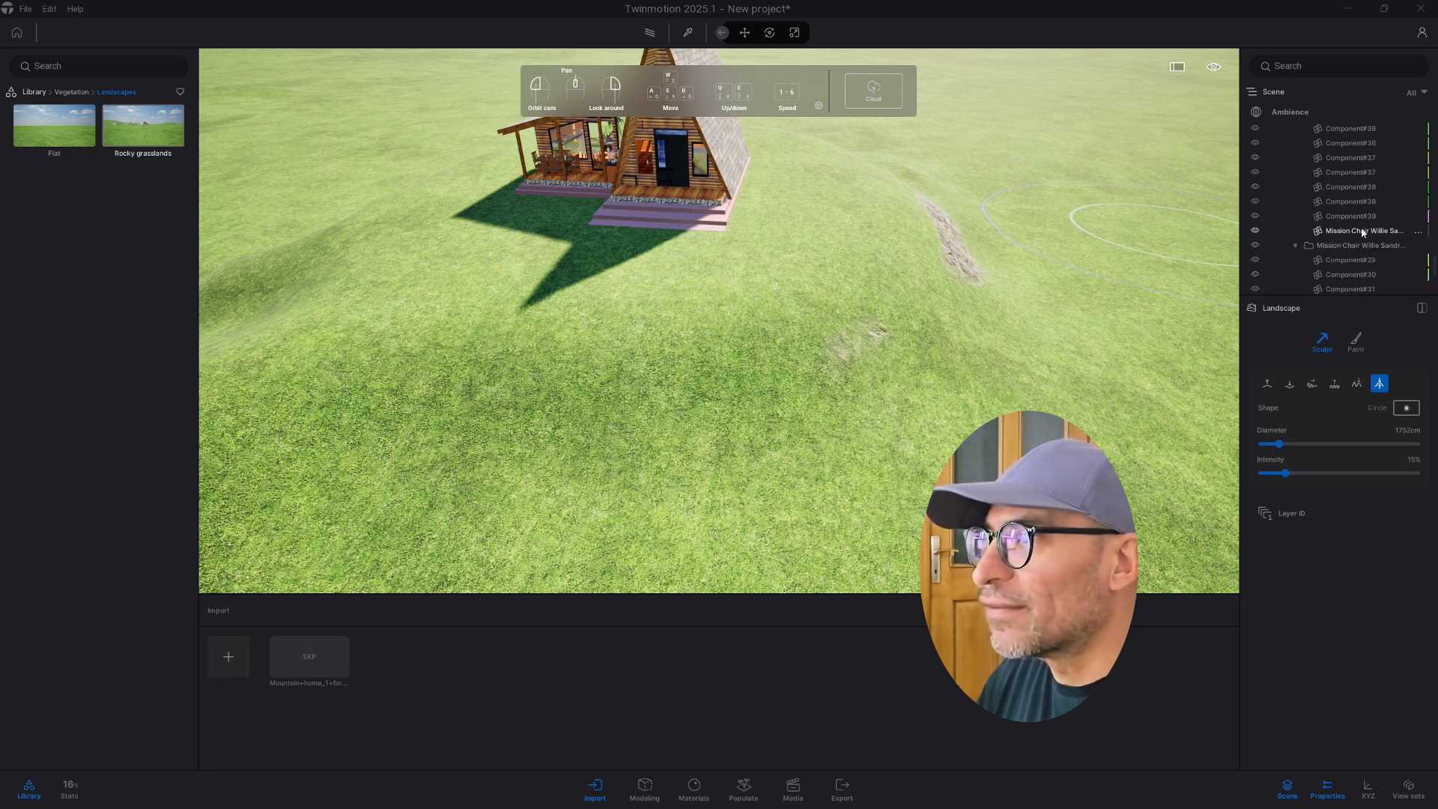
scroll(1347, 225, up, 10)
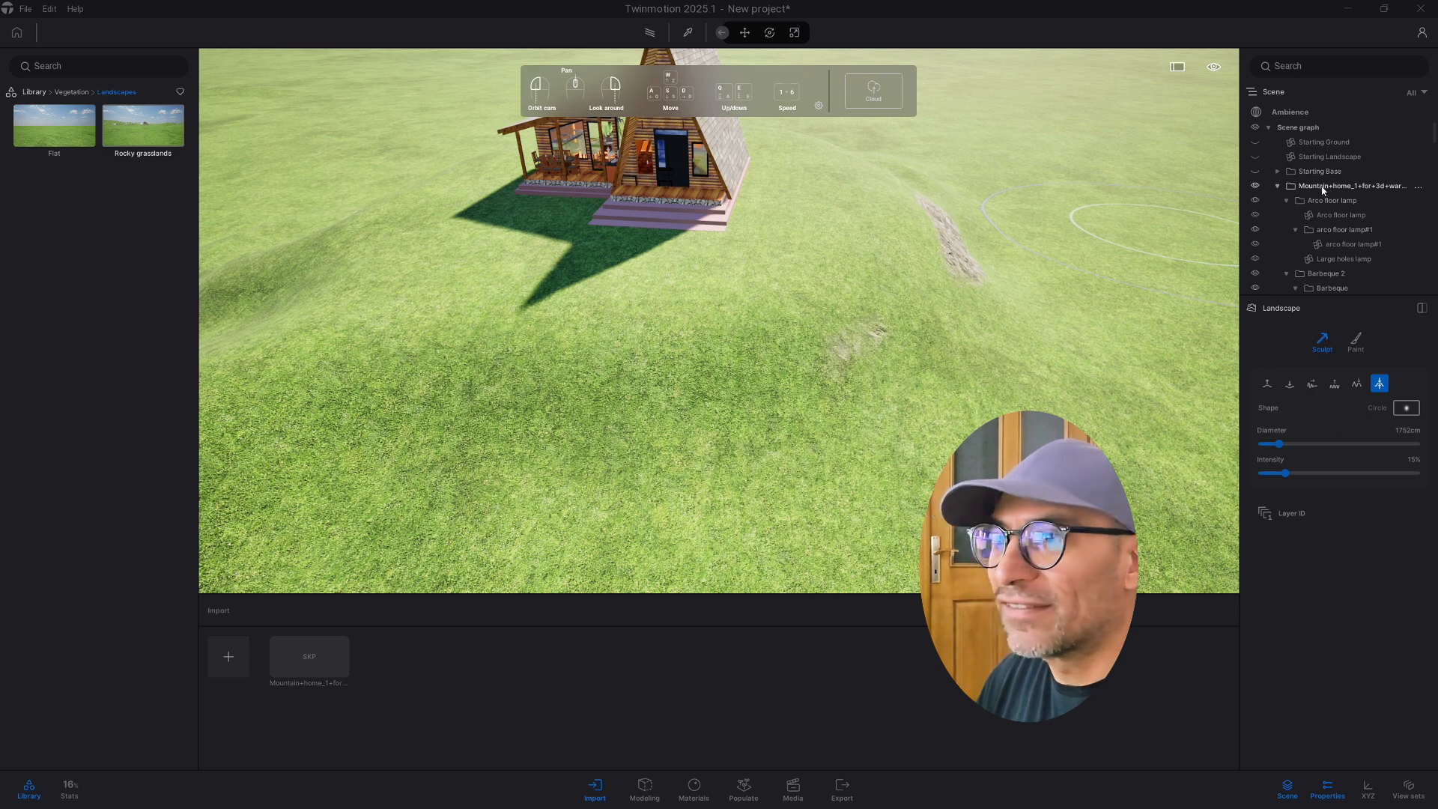
click(1314, 188)
key(f)
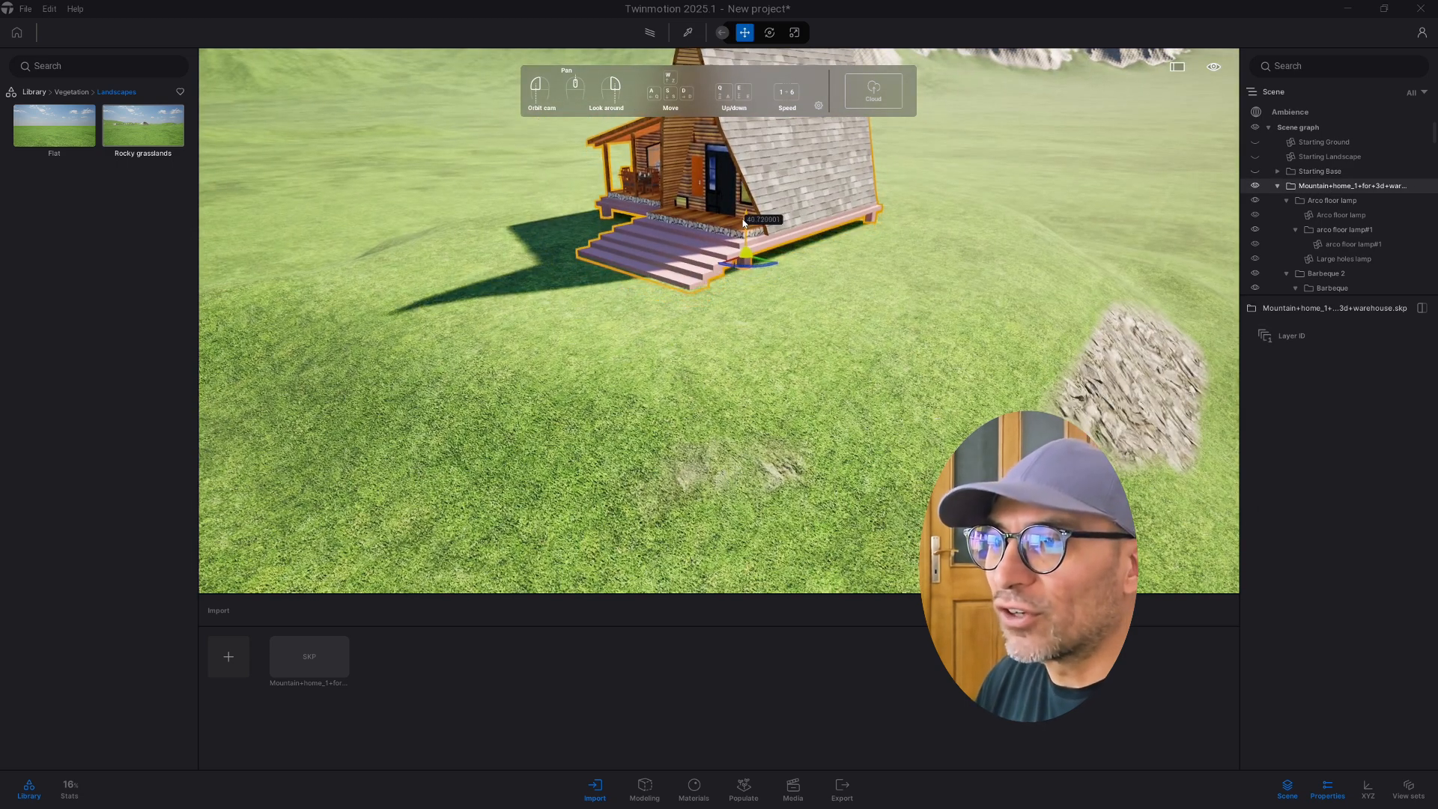
scroll(743, 237, down, 5)
scroll(555, 264, down, 5)
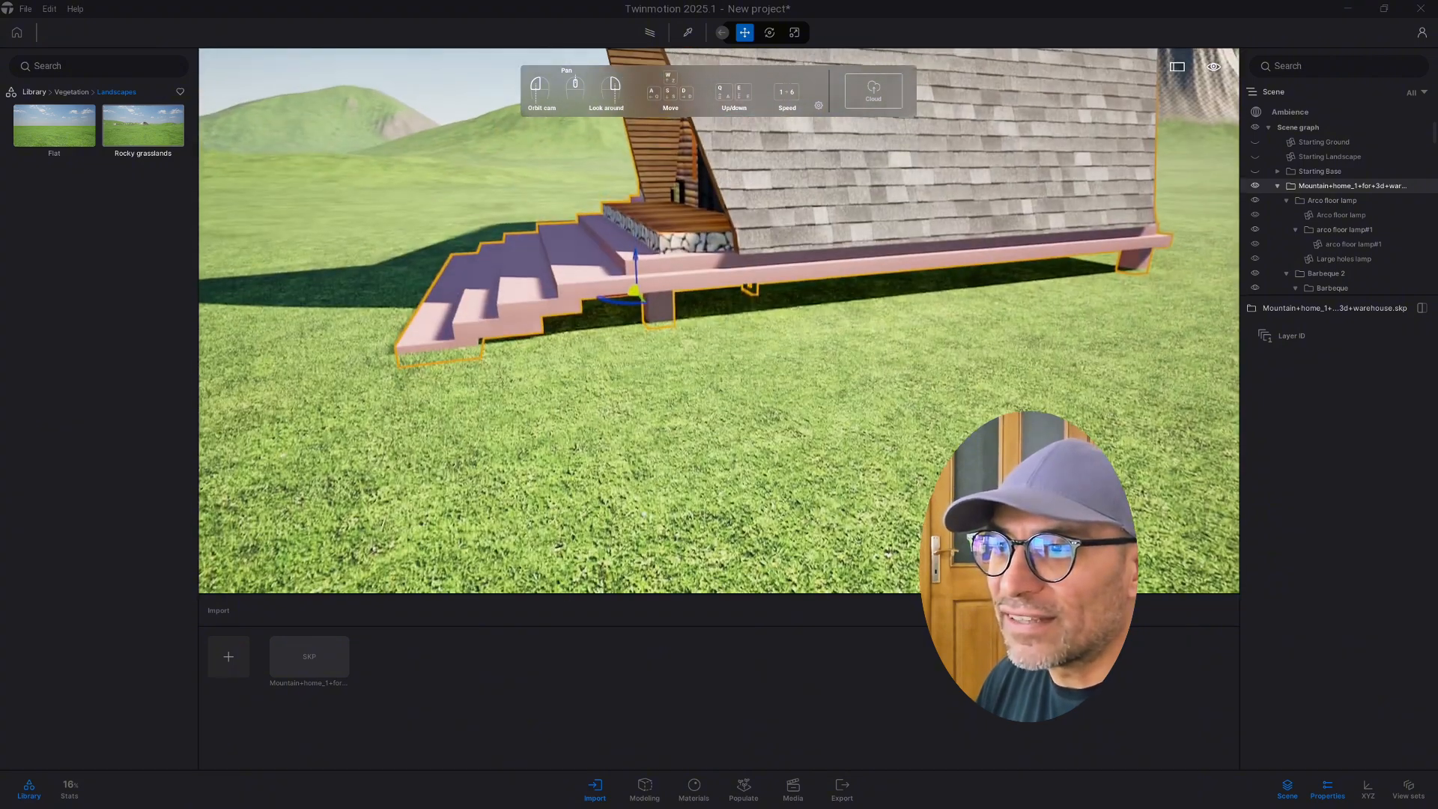
drag(548, 233, 544, 221)
Review the cabin's fit on the sculpted hill from close up and from a distance, and reselect the landscape.
scroll(544, 219, up, 10)
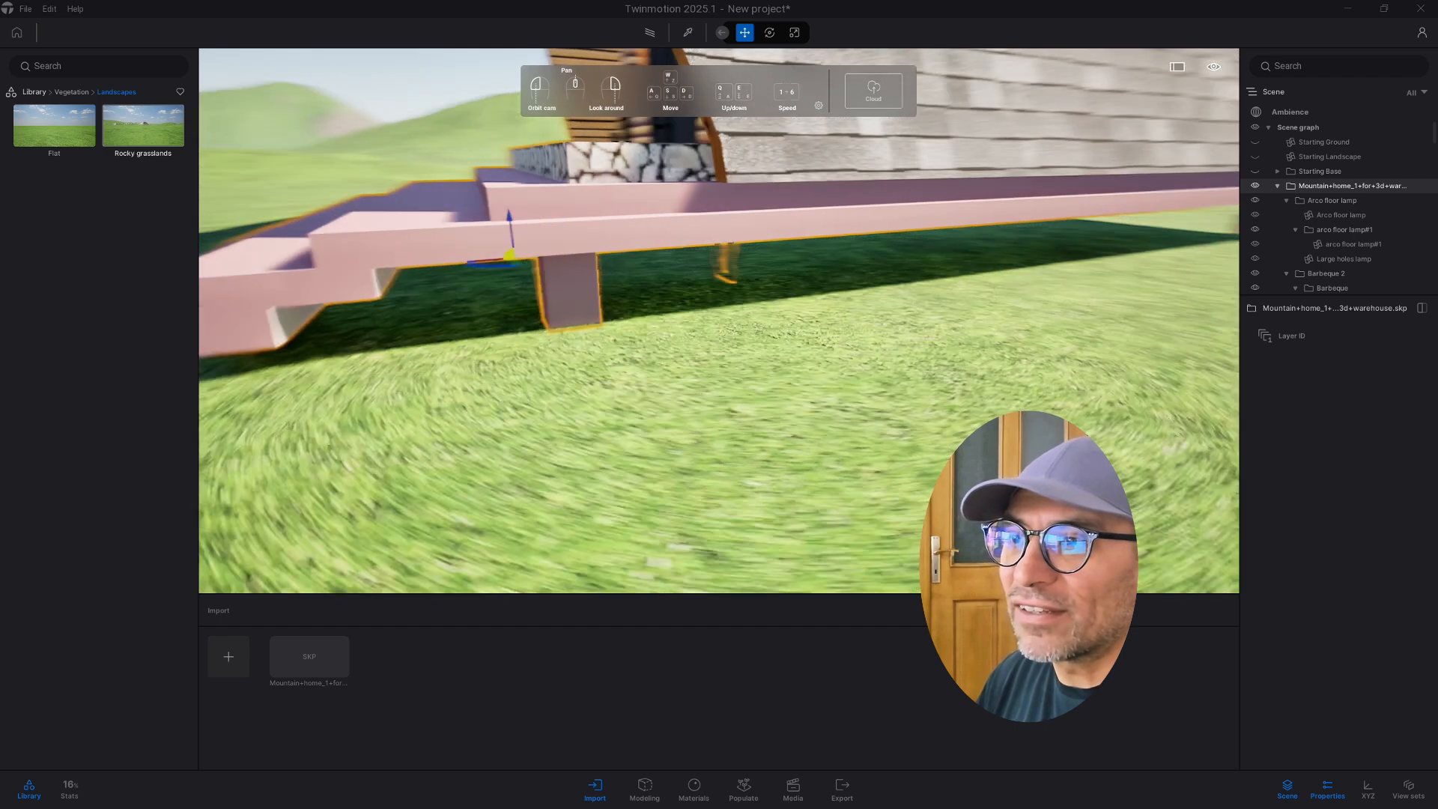
scroll(719, 320, down, 8)
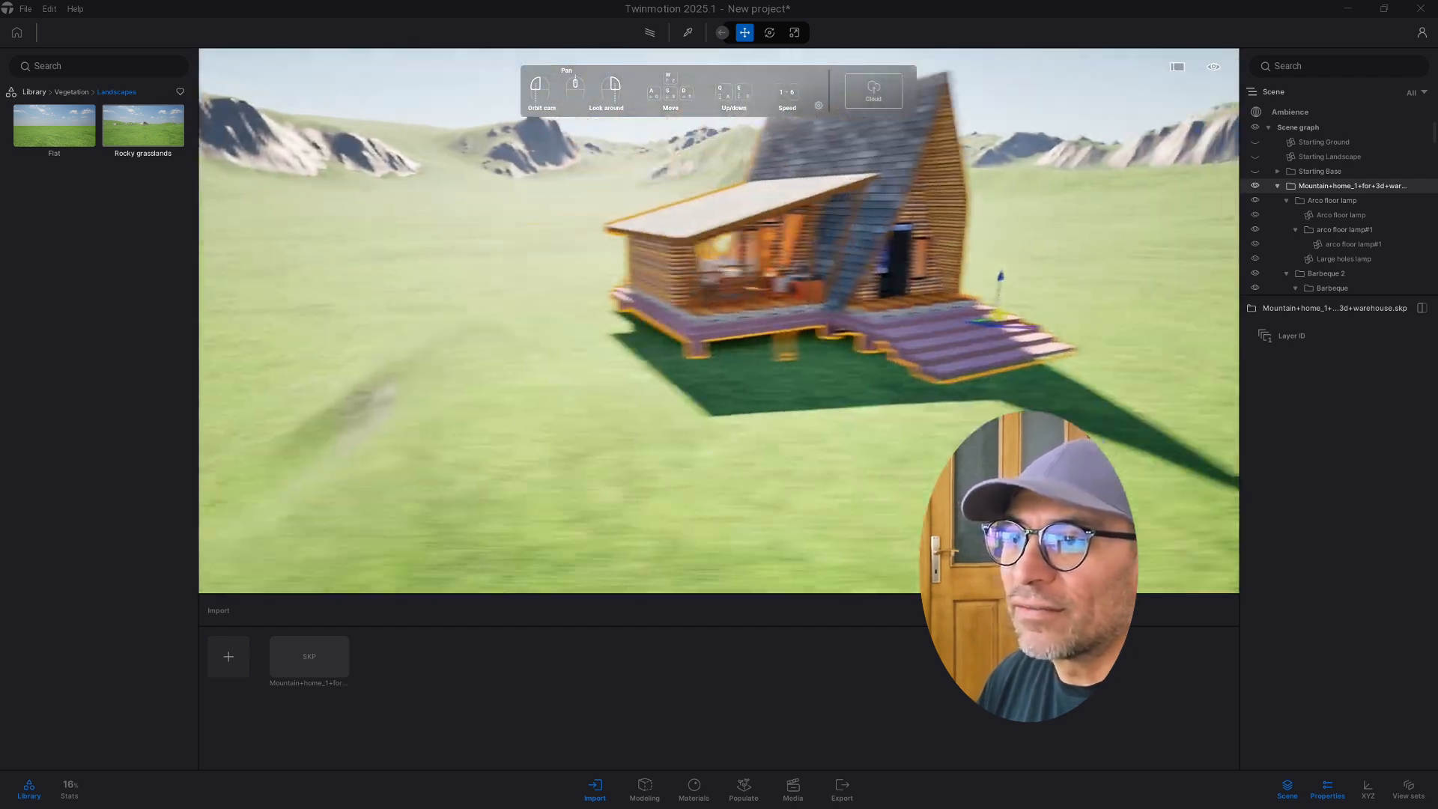
scroll(747, 326, up, 8)
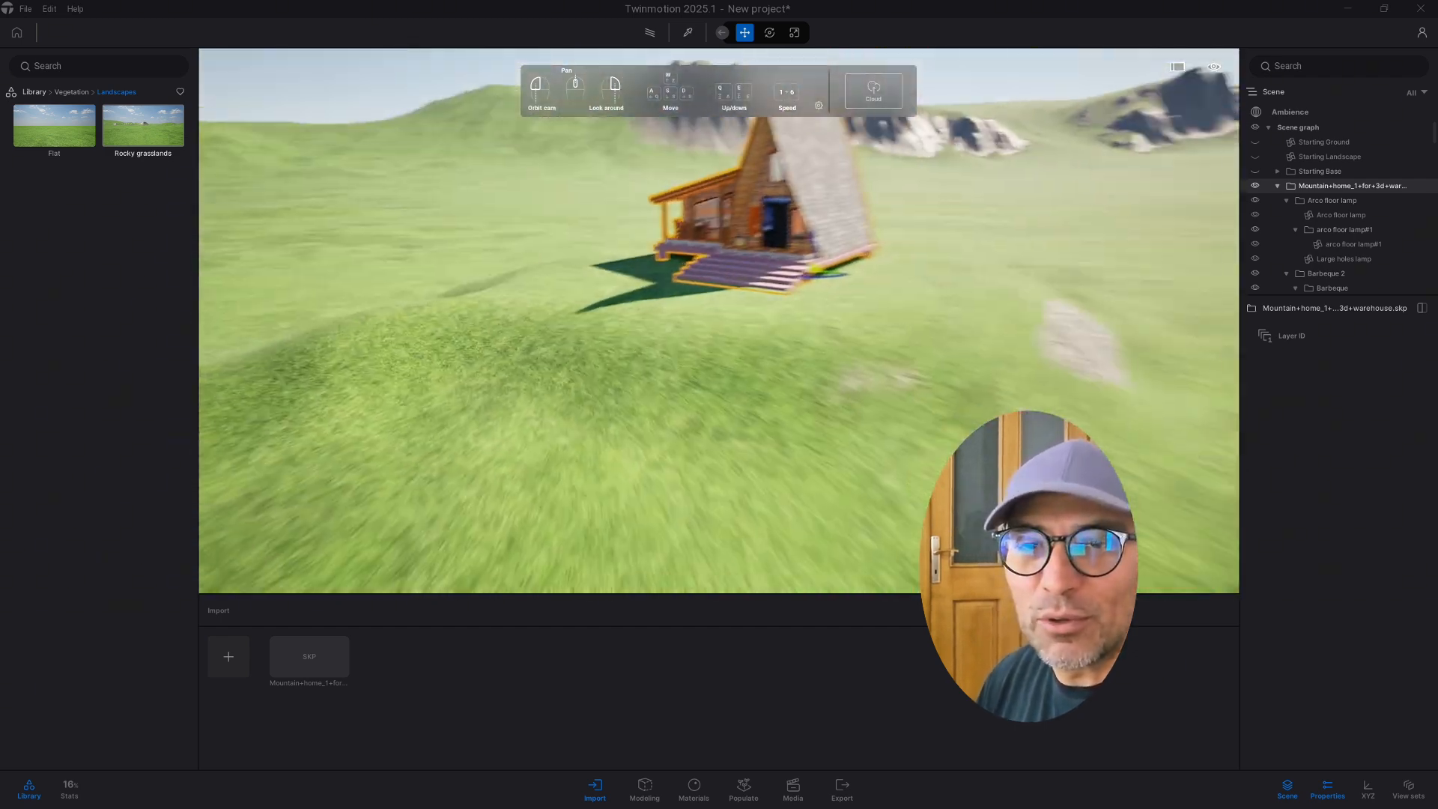
scroll(697, 351, up, 3)
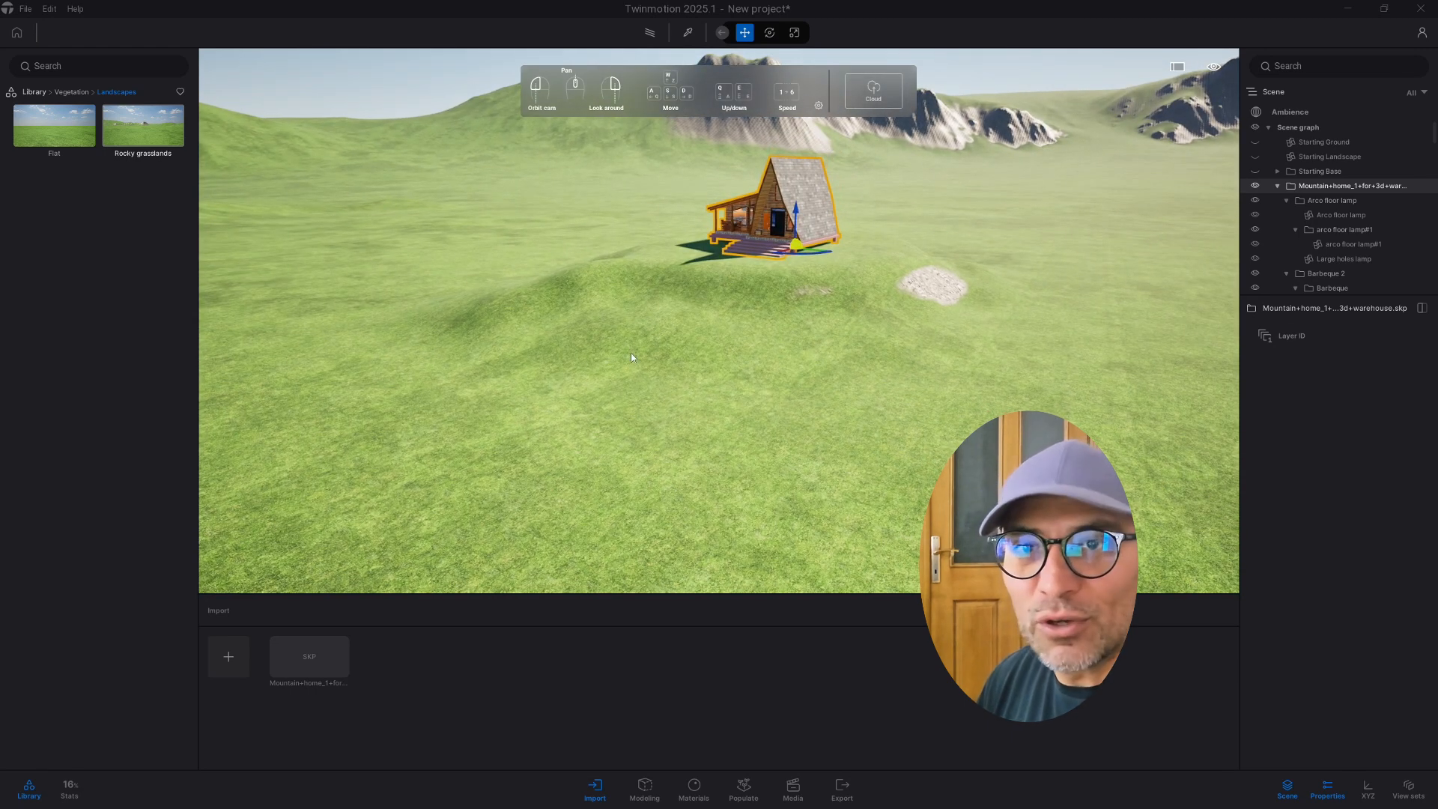
drag(677, 461, 626, 350)
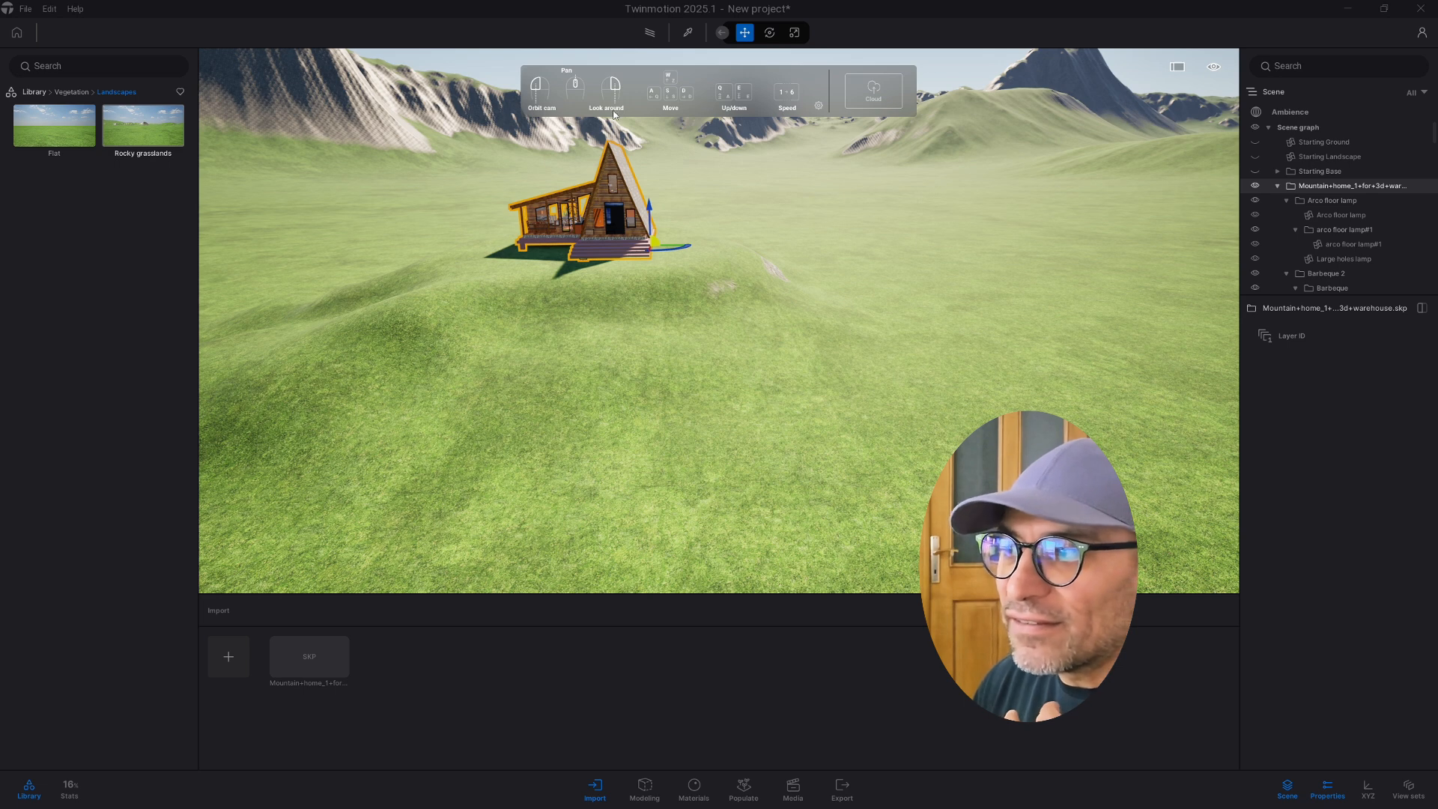
click(816, 316)
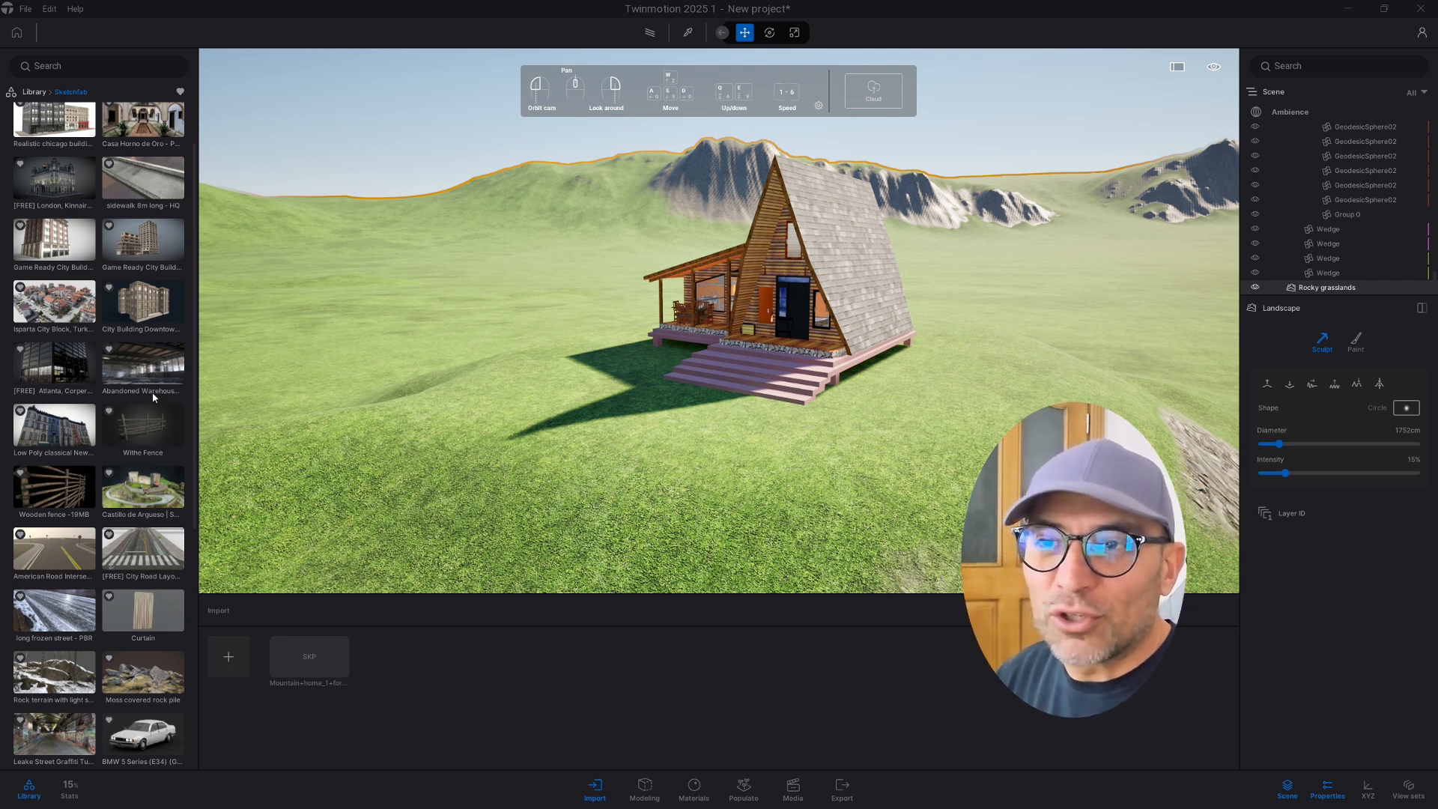
Return to the library root and show only the favourite models in the Sketchfab category.
click(36, 92)
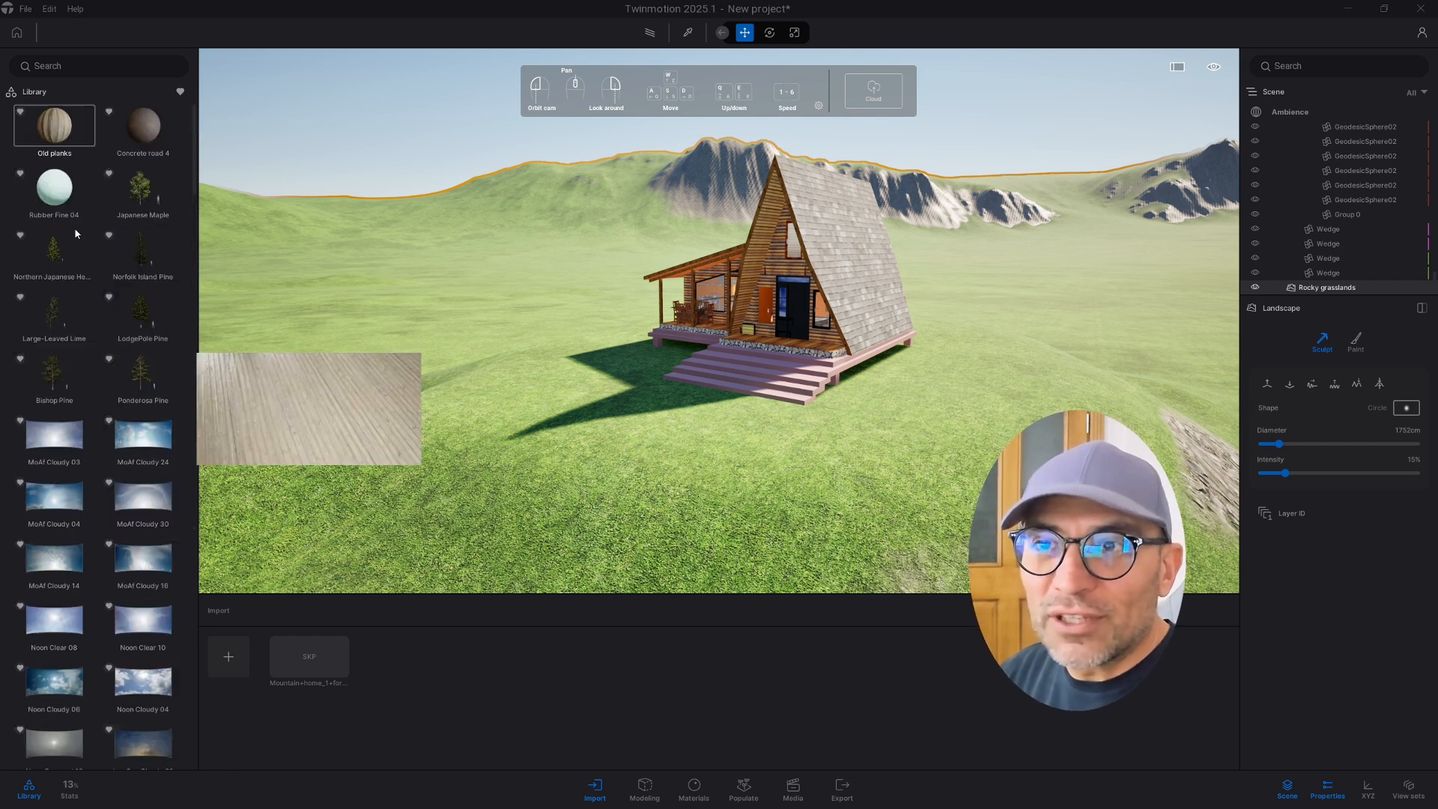
click(180, 93)
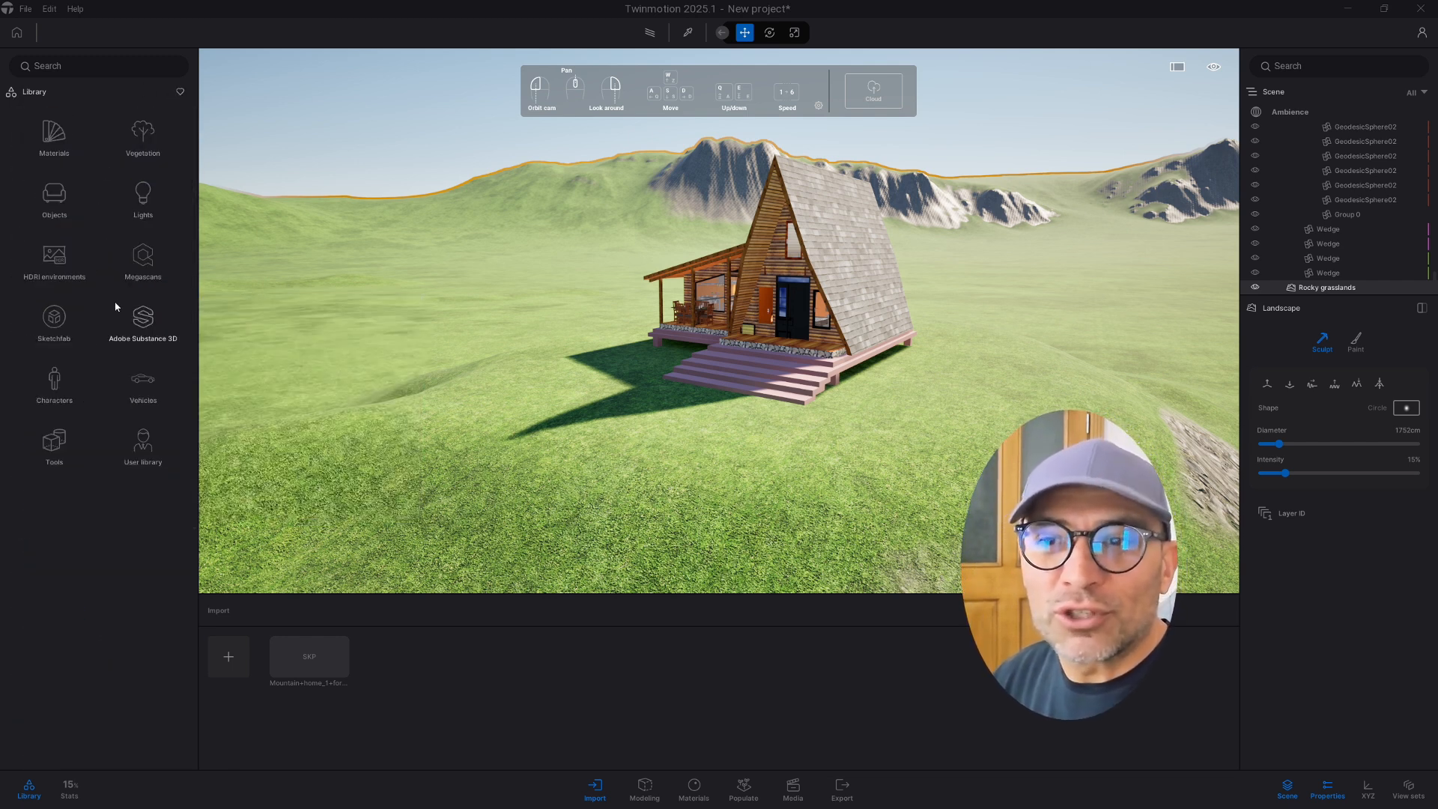
click(48, 327)
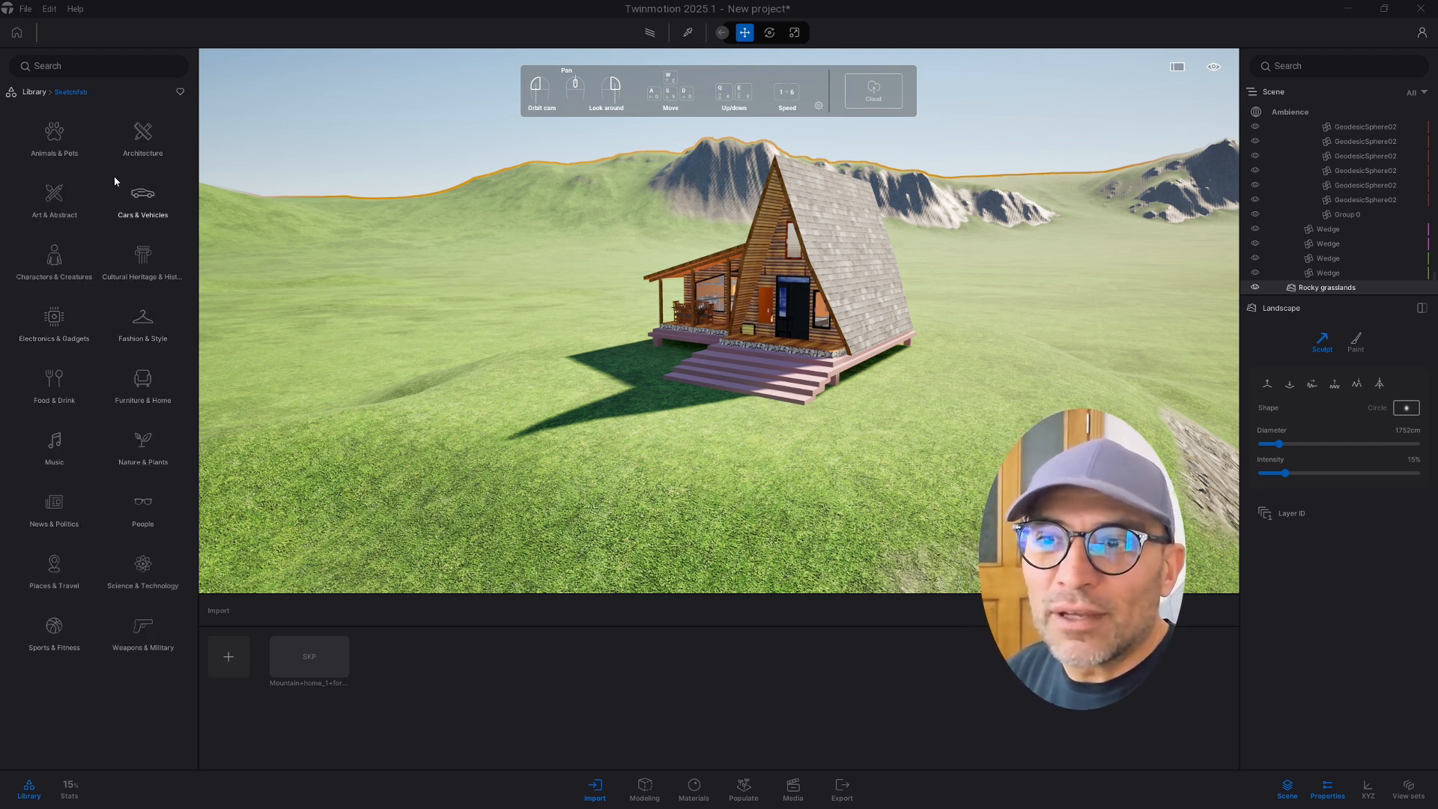
click(180, 94)
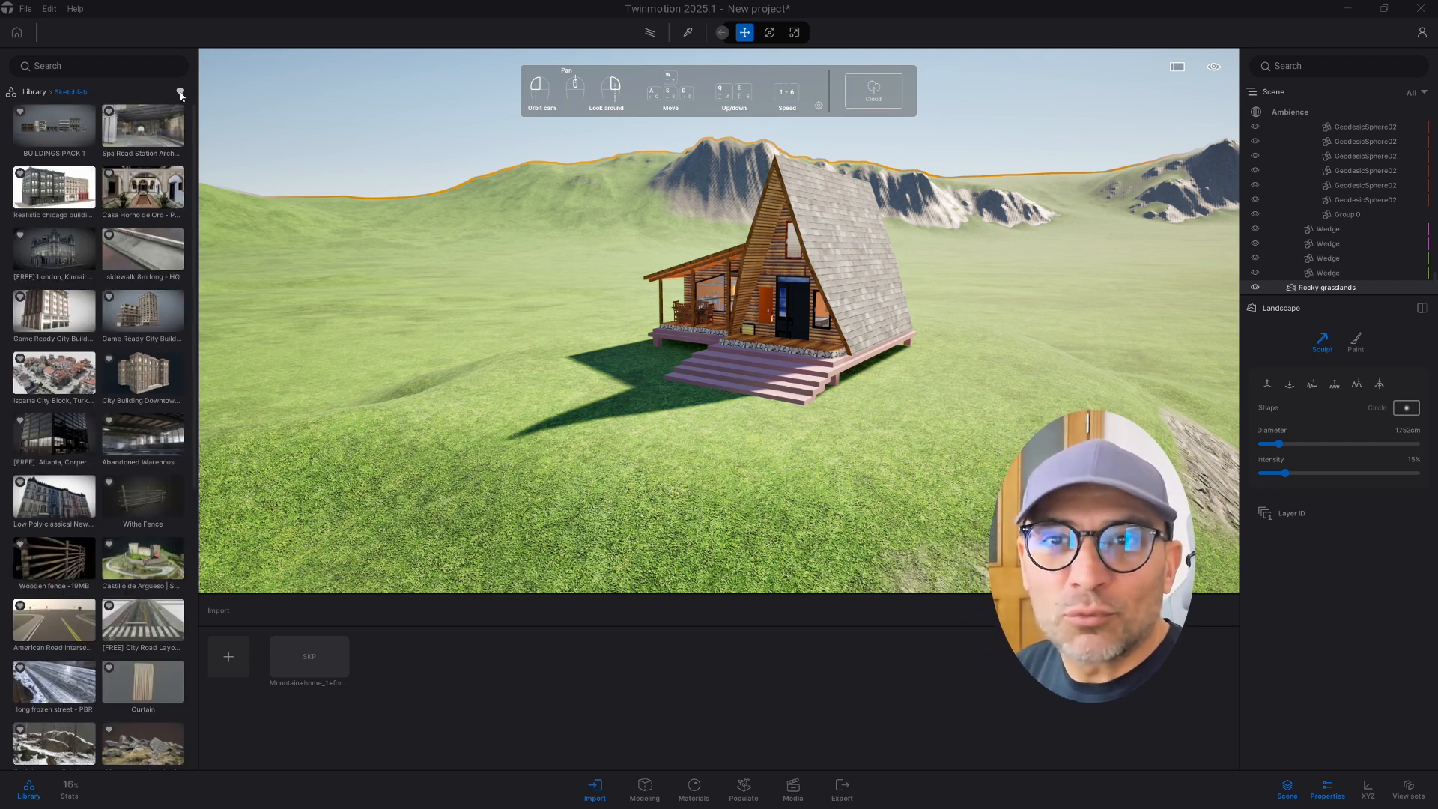
Place the Withe Fence model on the grass beside the cabin's shingled side.
mouse_move(142, 468)
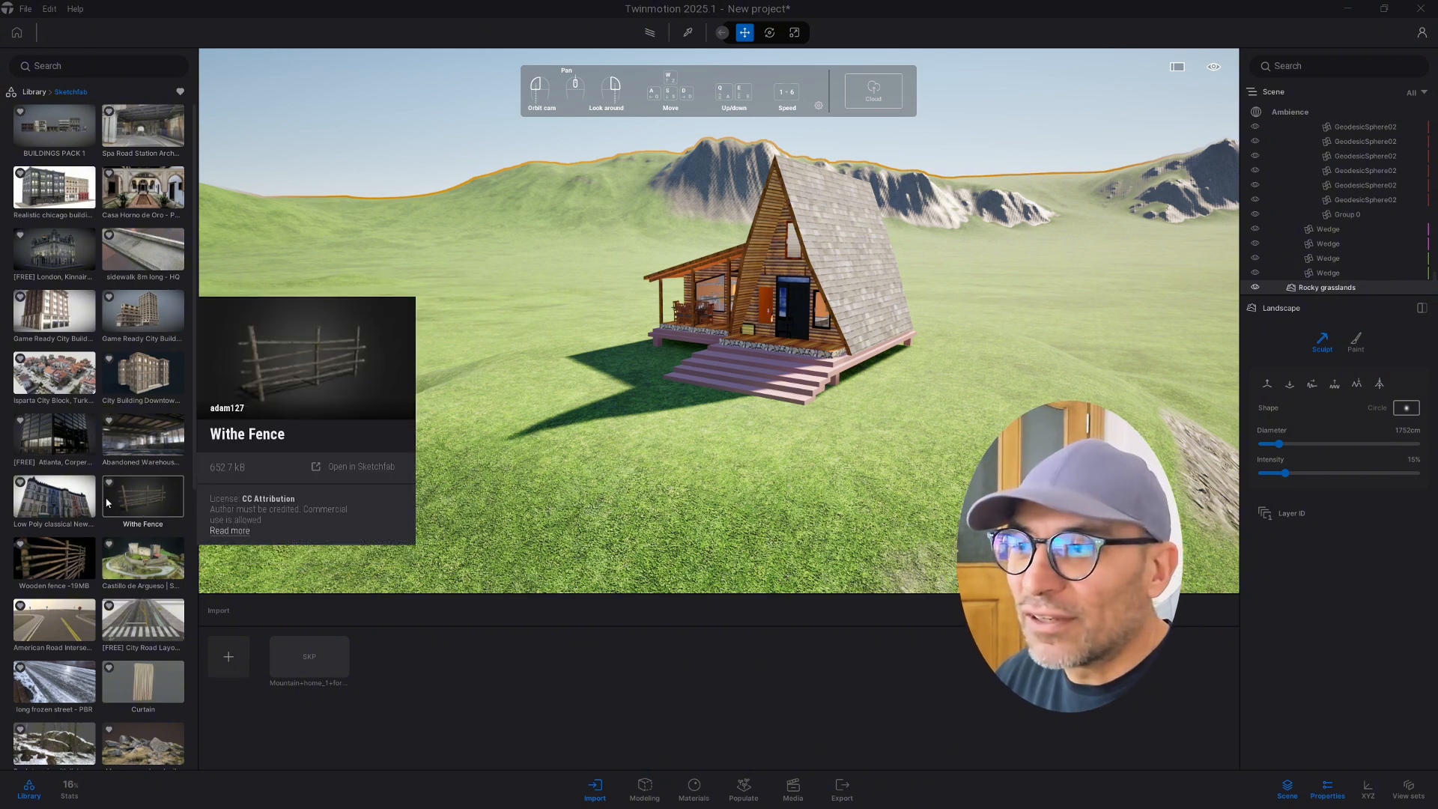
drag(133, 501, 847, 424)
drag(919, 391, 919, 389)
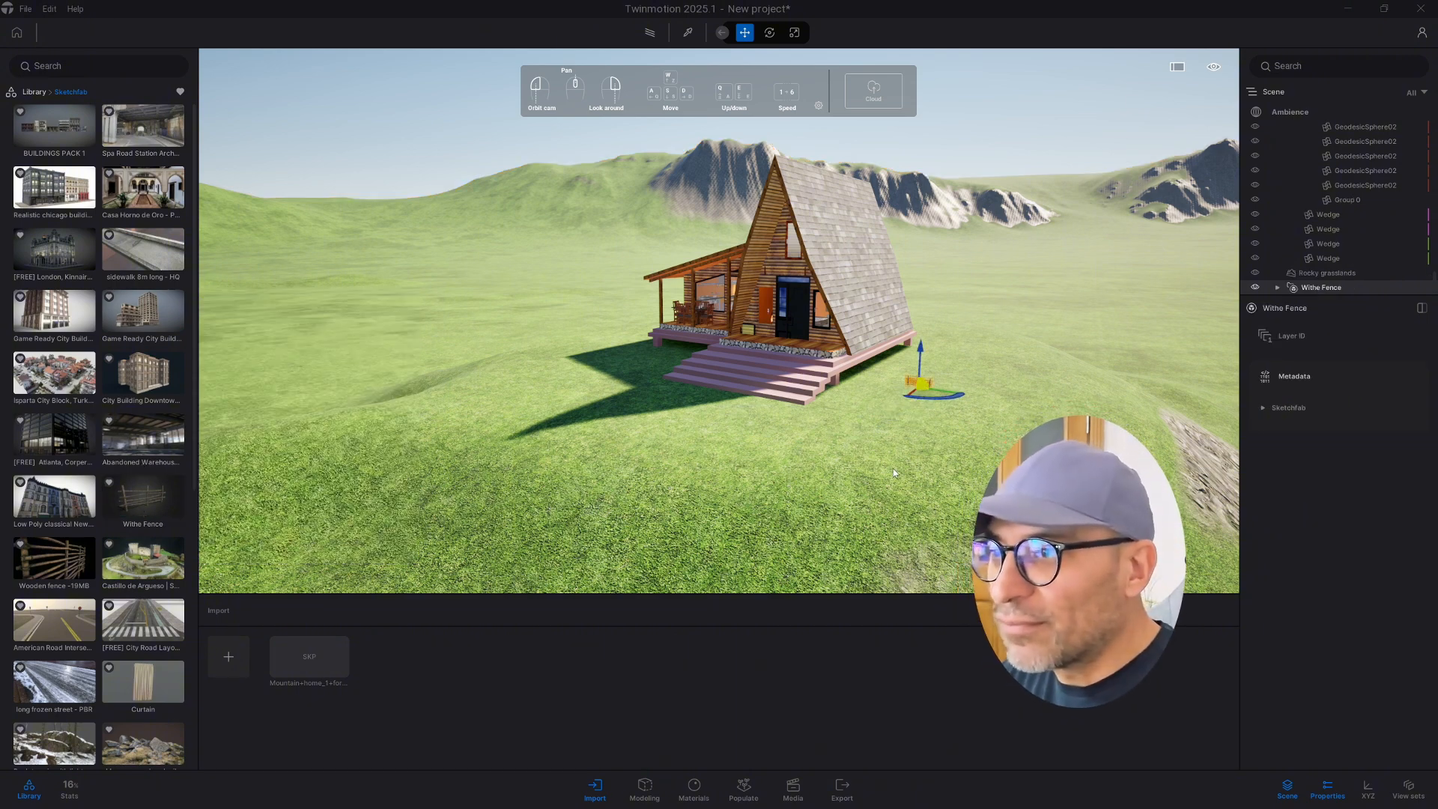
Scale the Withe Fence beside the cabin up uniformly until its posts rise slightly above the cabin's deck.
key(w)
right_drag(920, 389, 1048, 442)
key(s)
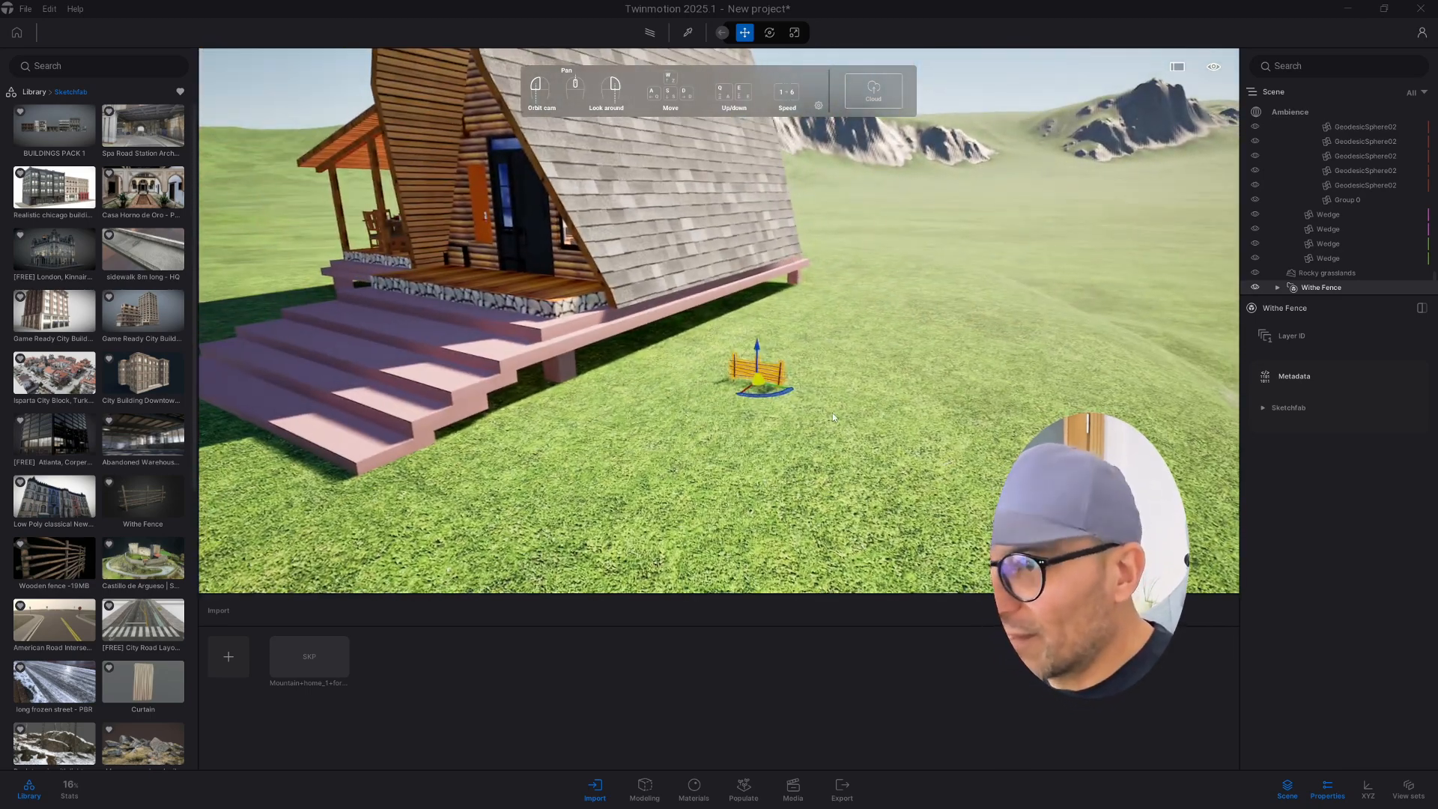
key(e)
key(w)
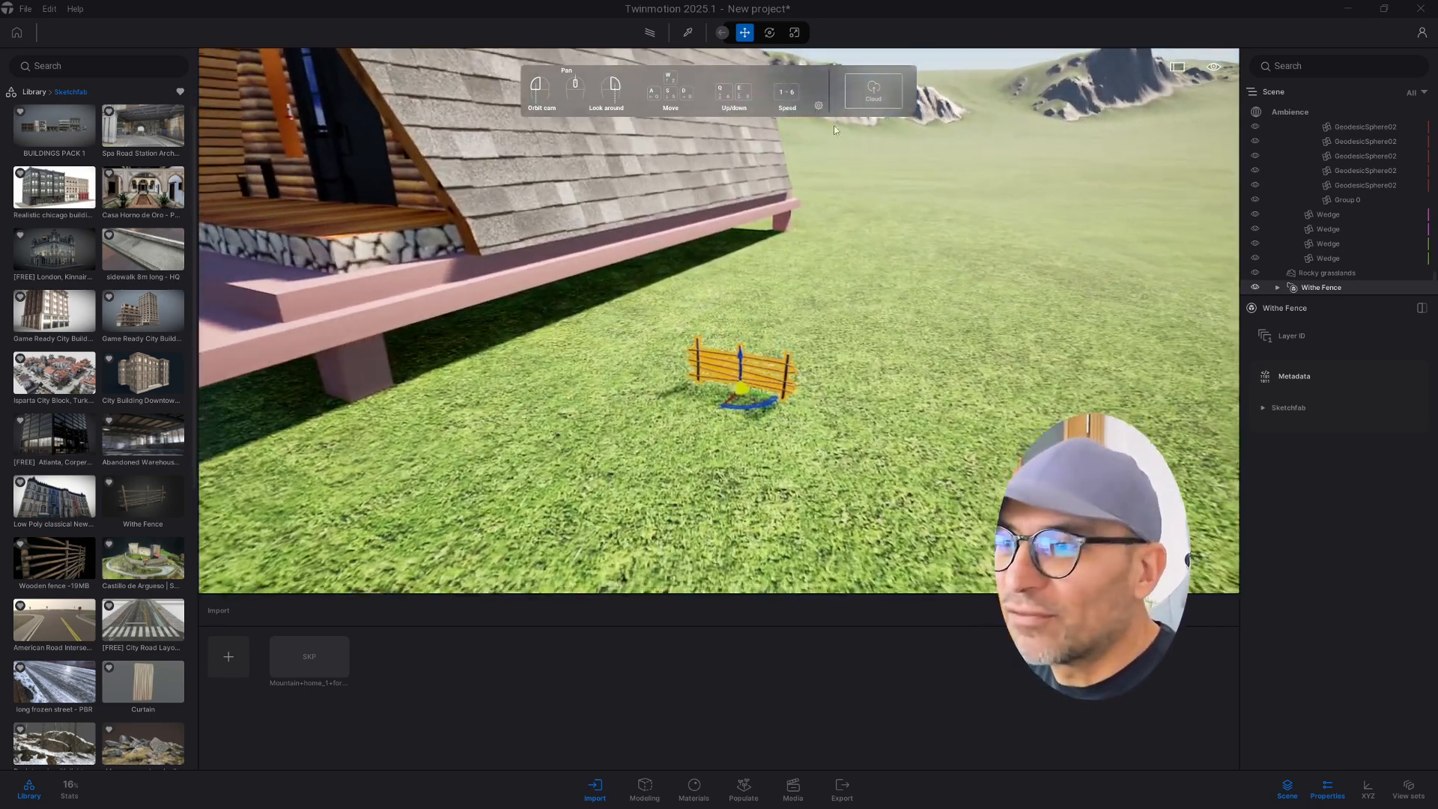
click(793, 32)
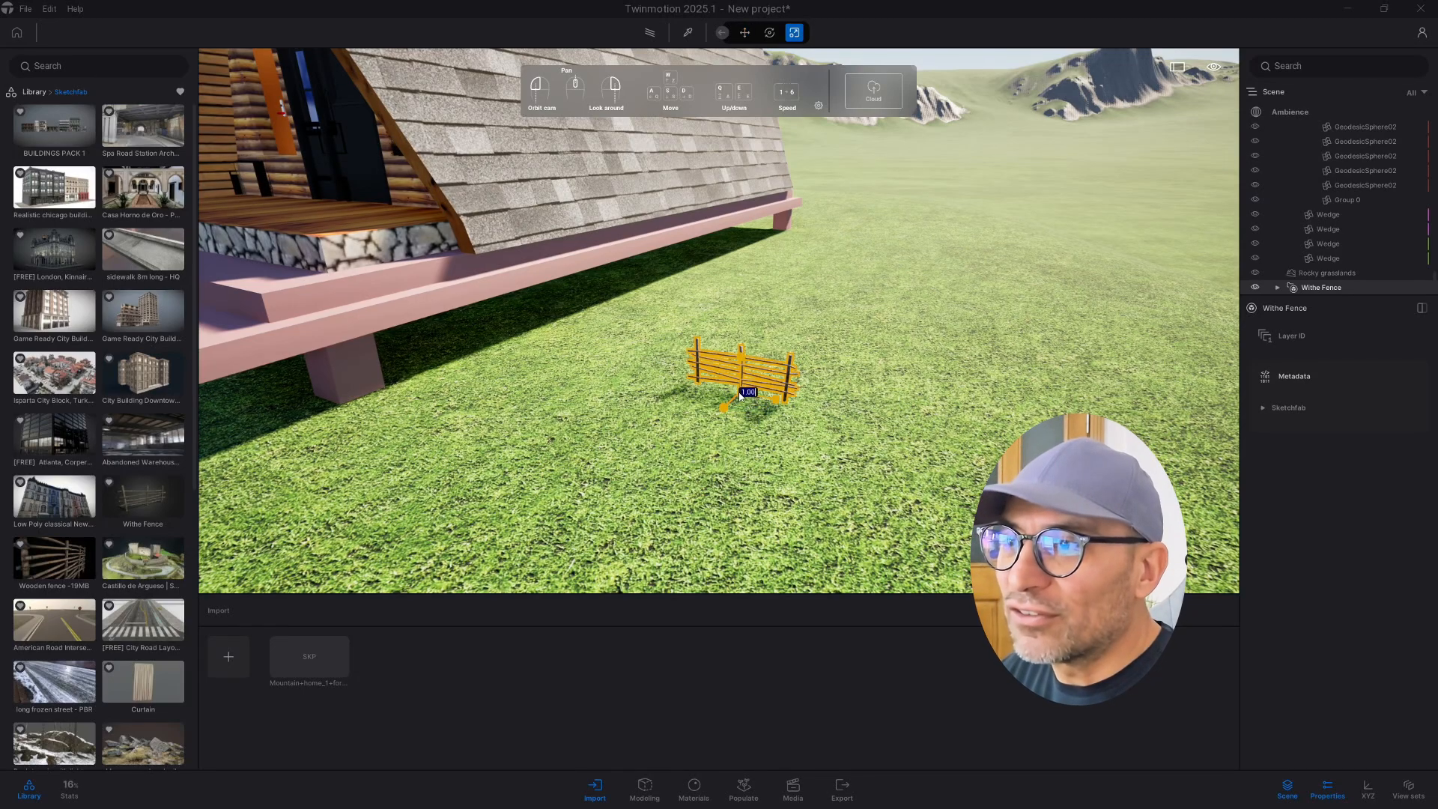
drag(740, 395, 823, 352)
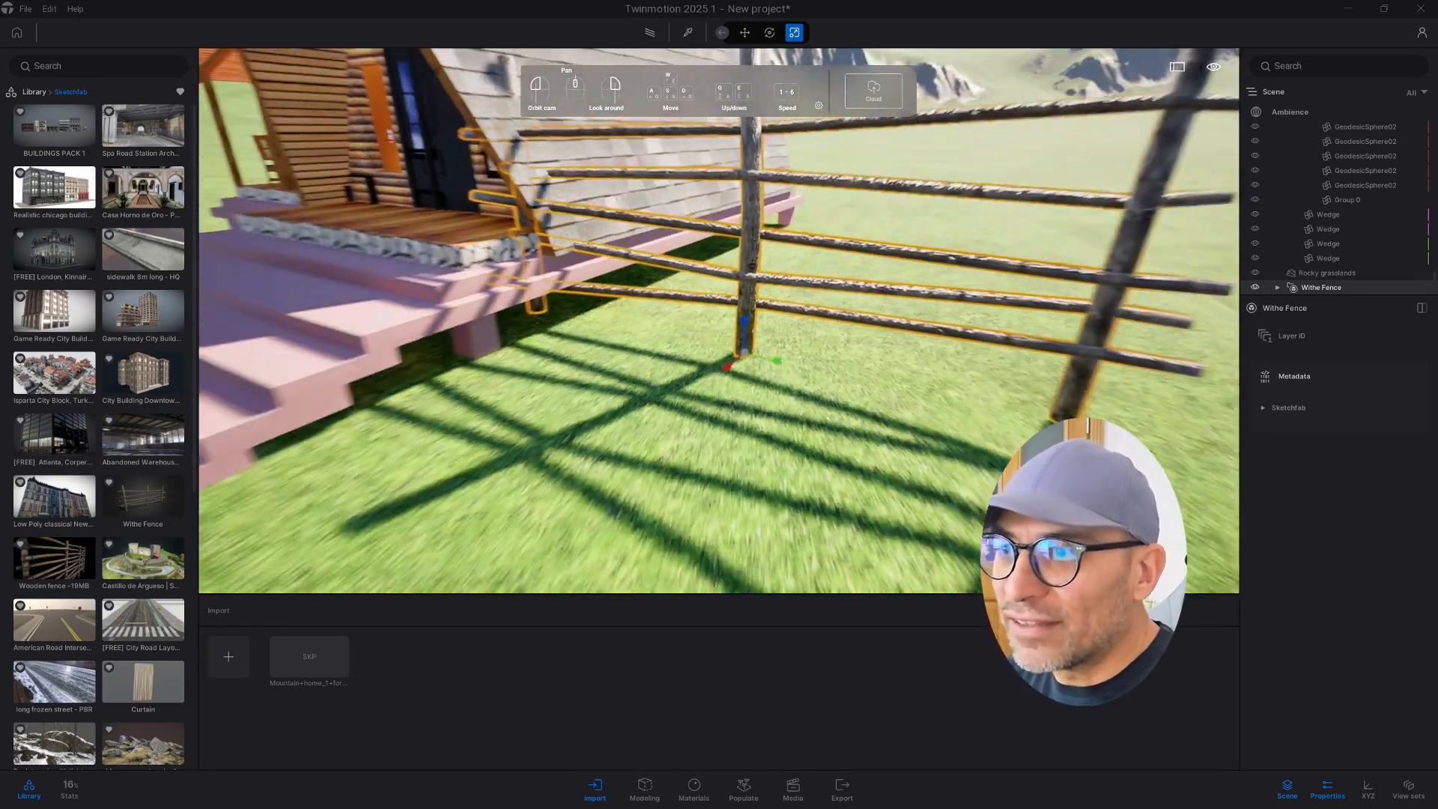
key(s)
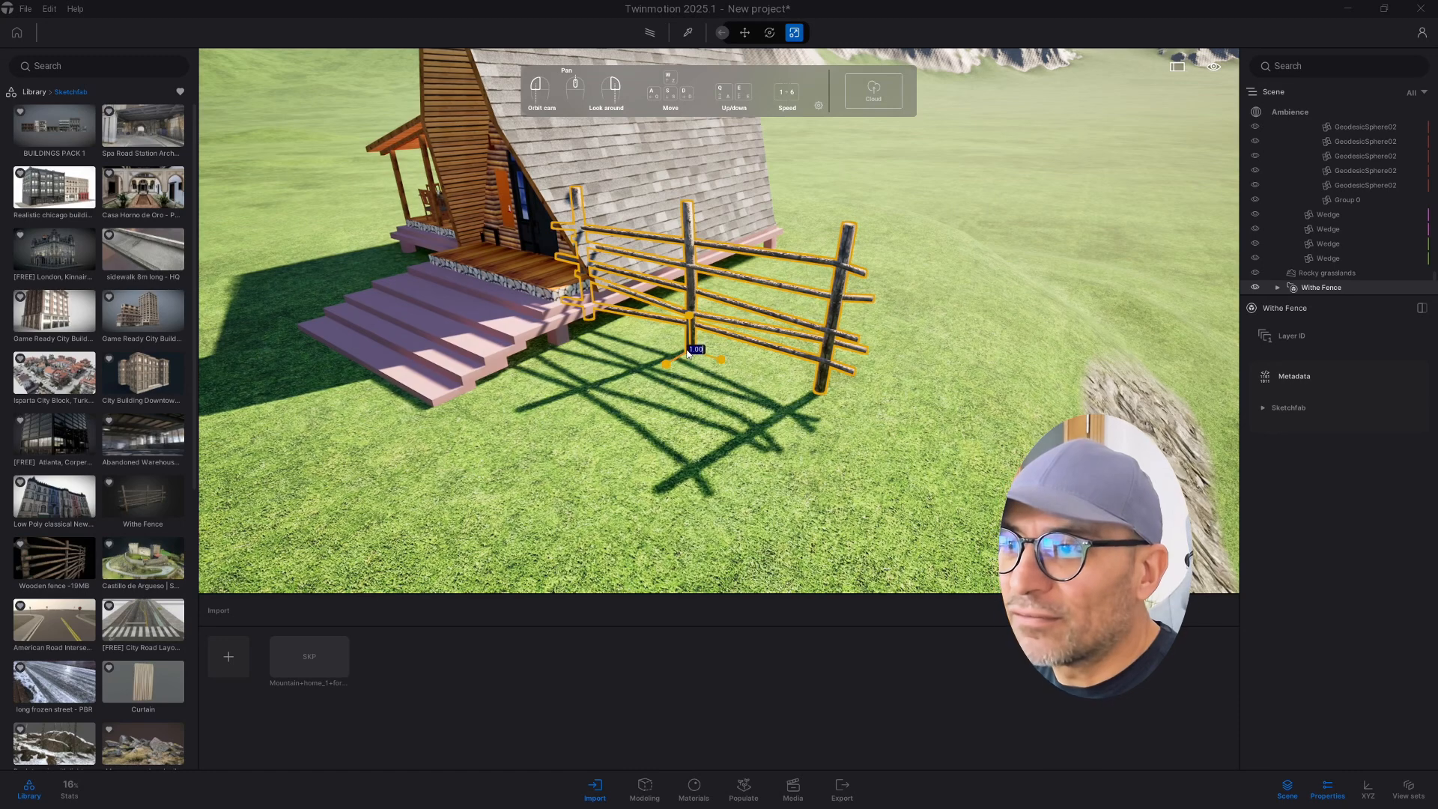
drag(686, 352, 669, 367)
drag(621, 299, 653, 283)
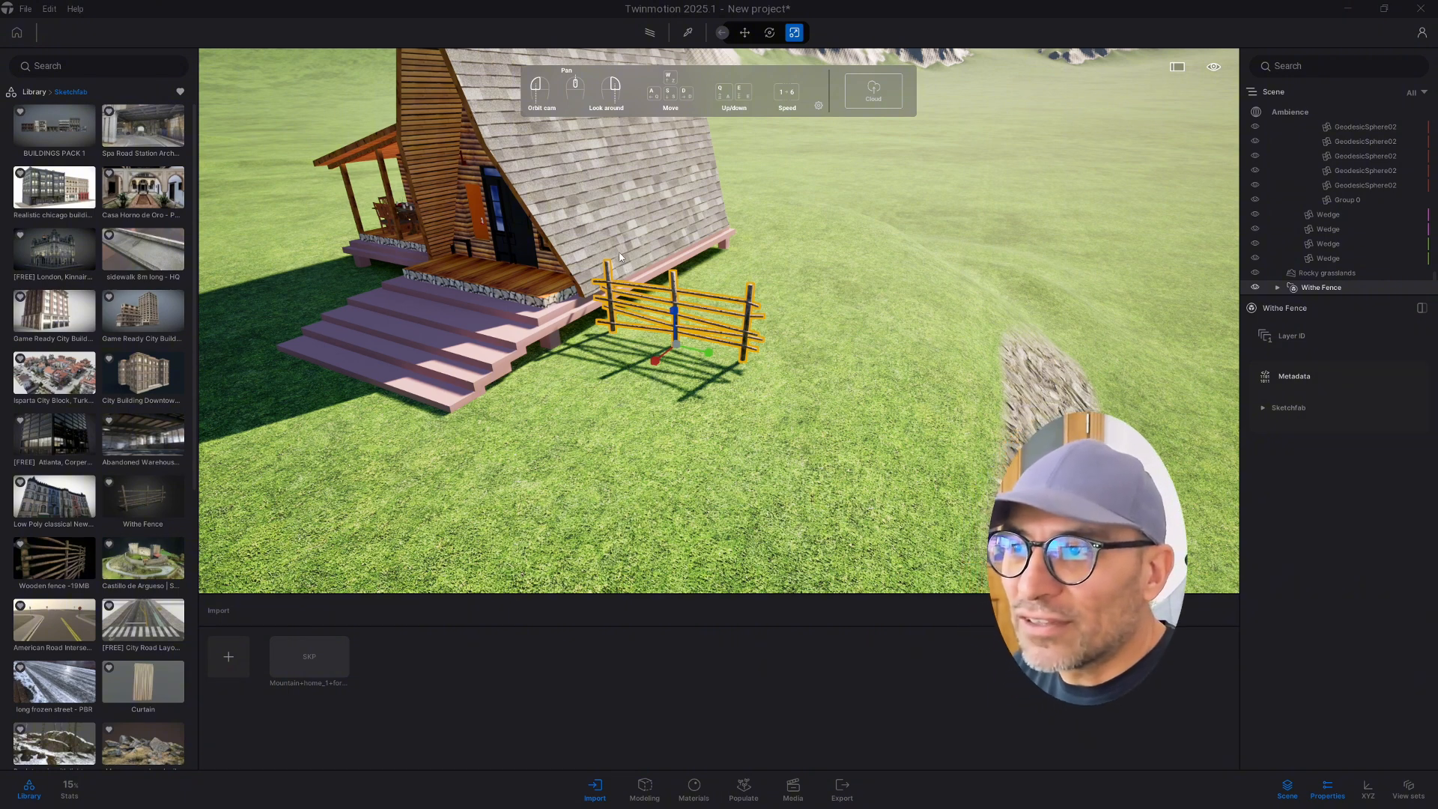
Turn the fence parallel to the cabin's shingled side and add one instance in line with it, spaced 325.82 cm.
click(769, 32)
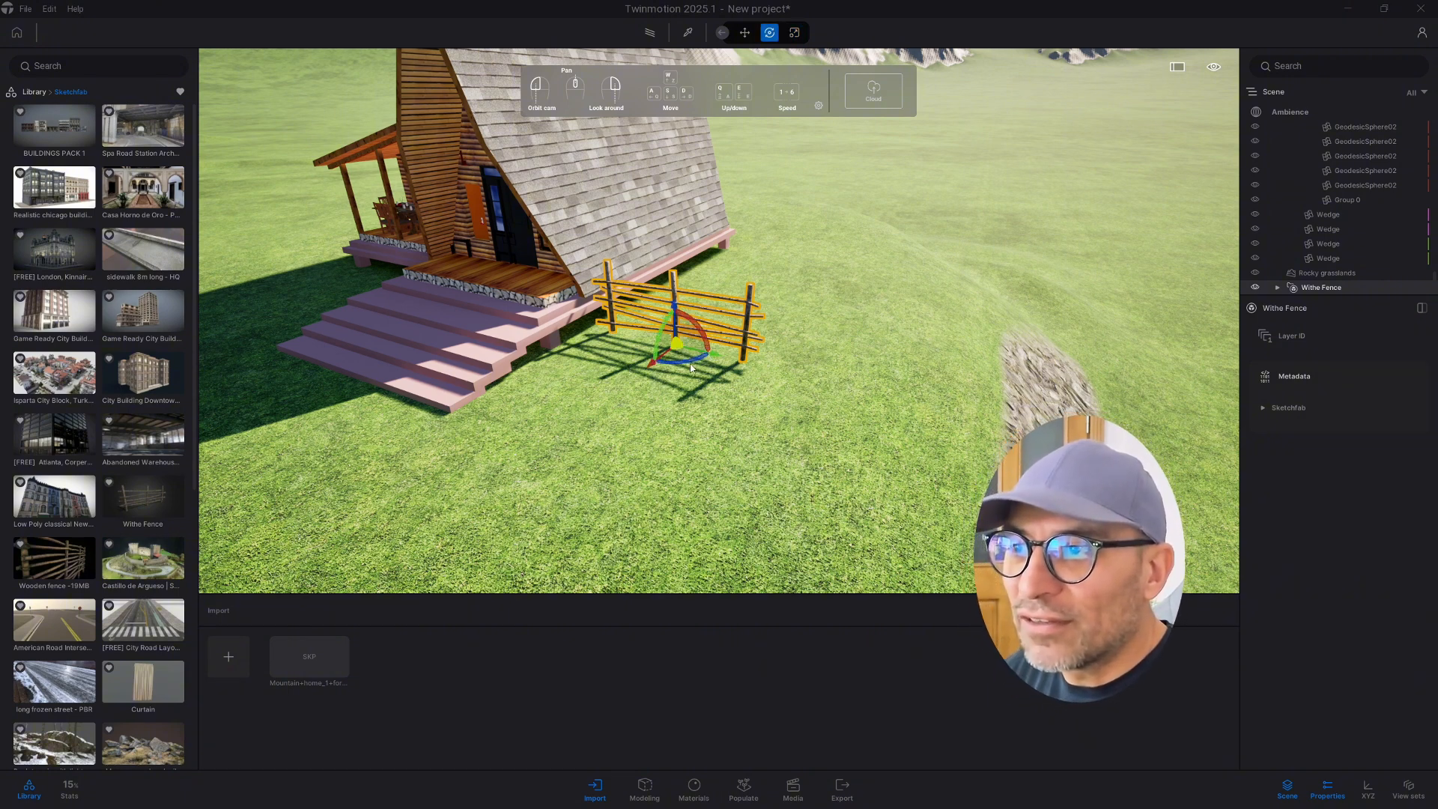
drag(691, 367, 800, 367)
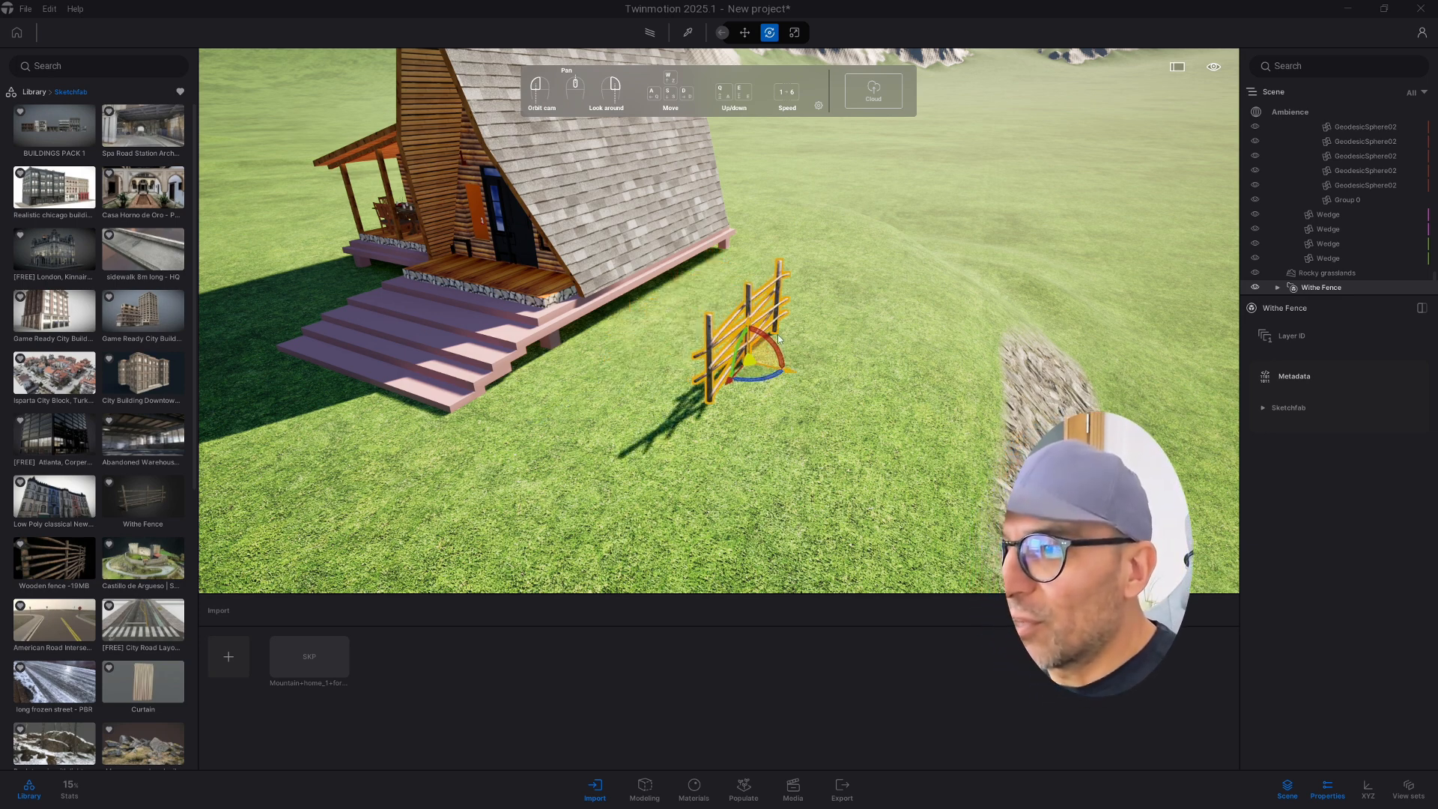
key(d)
right_drag(822, 334, 813, 387)
drag(813, 386, 842, 390)
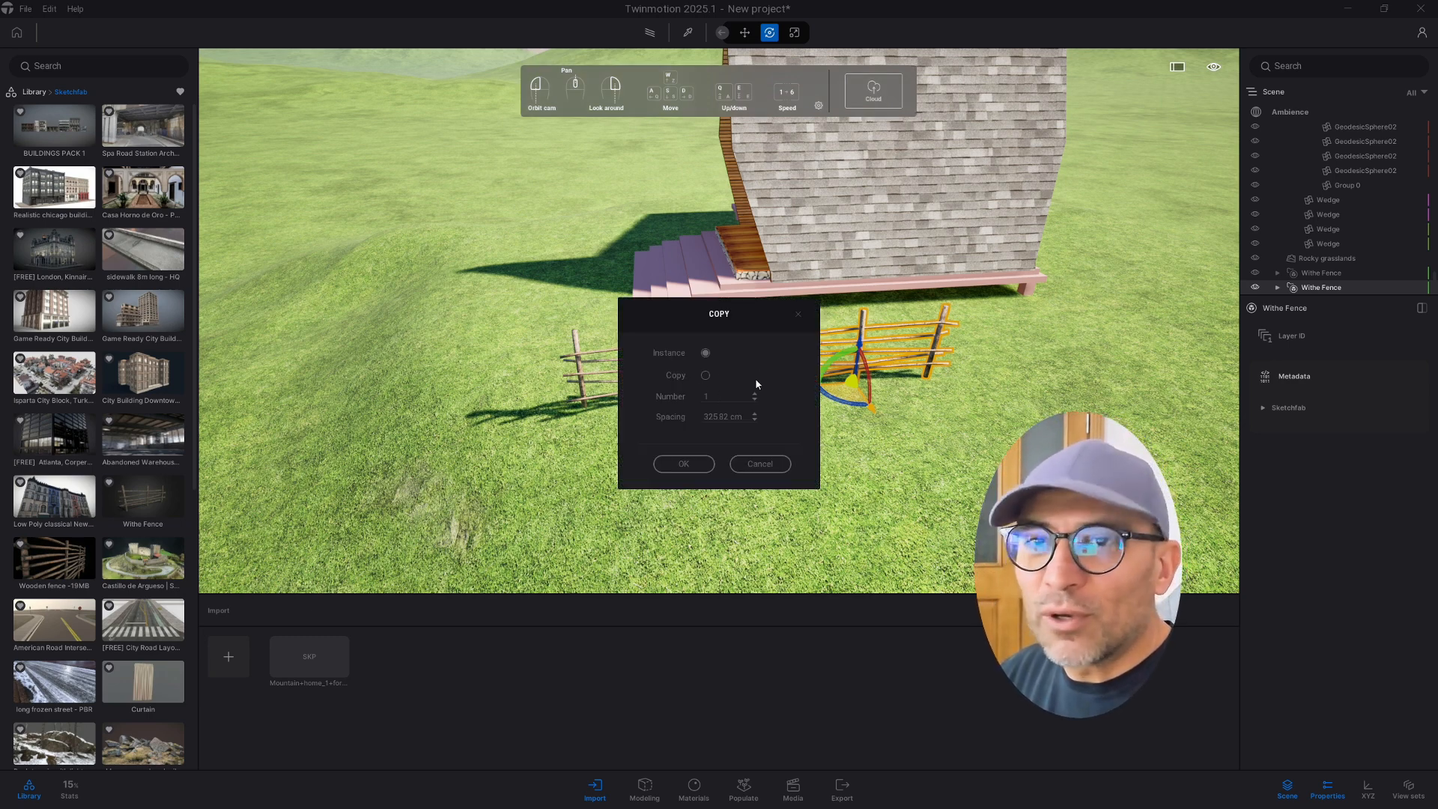
click(707, 374)
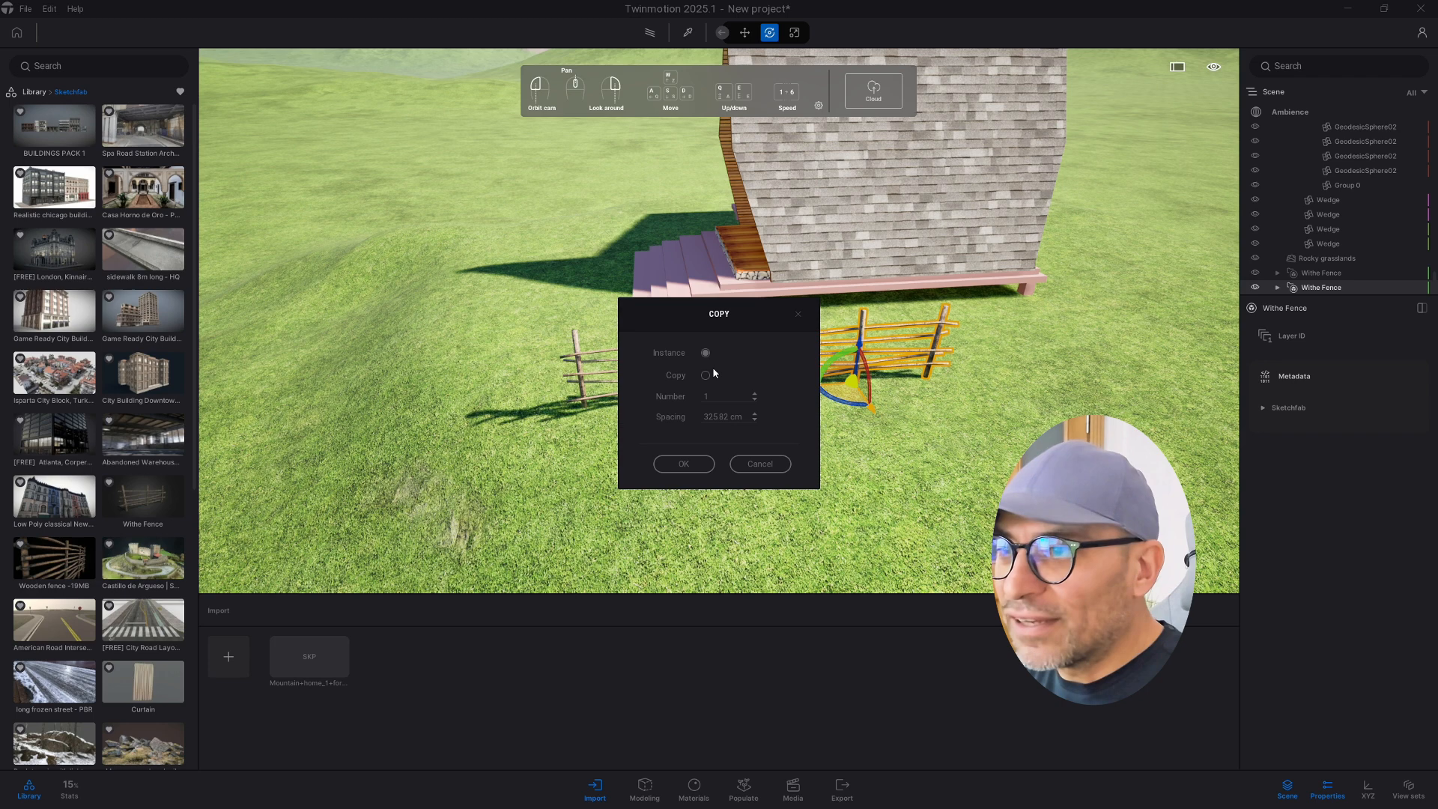
click(684, 462)
Extend the fence along the shingled side with several further instances in line, spaced 322.02 cm apart.
key(d)
key(w)
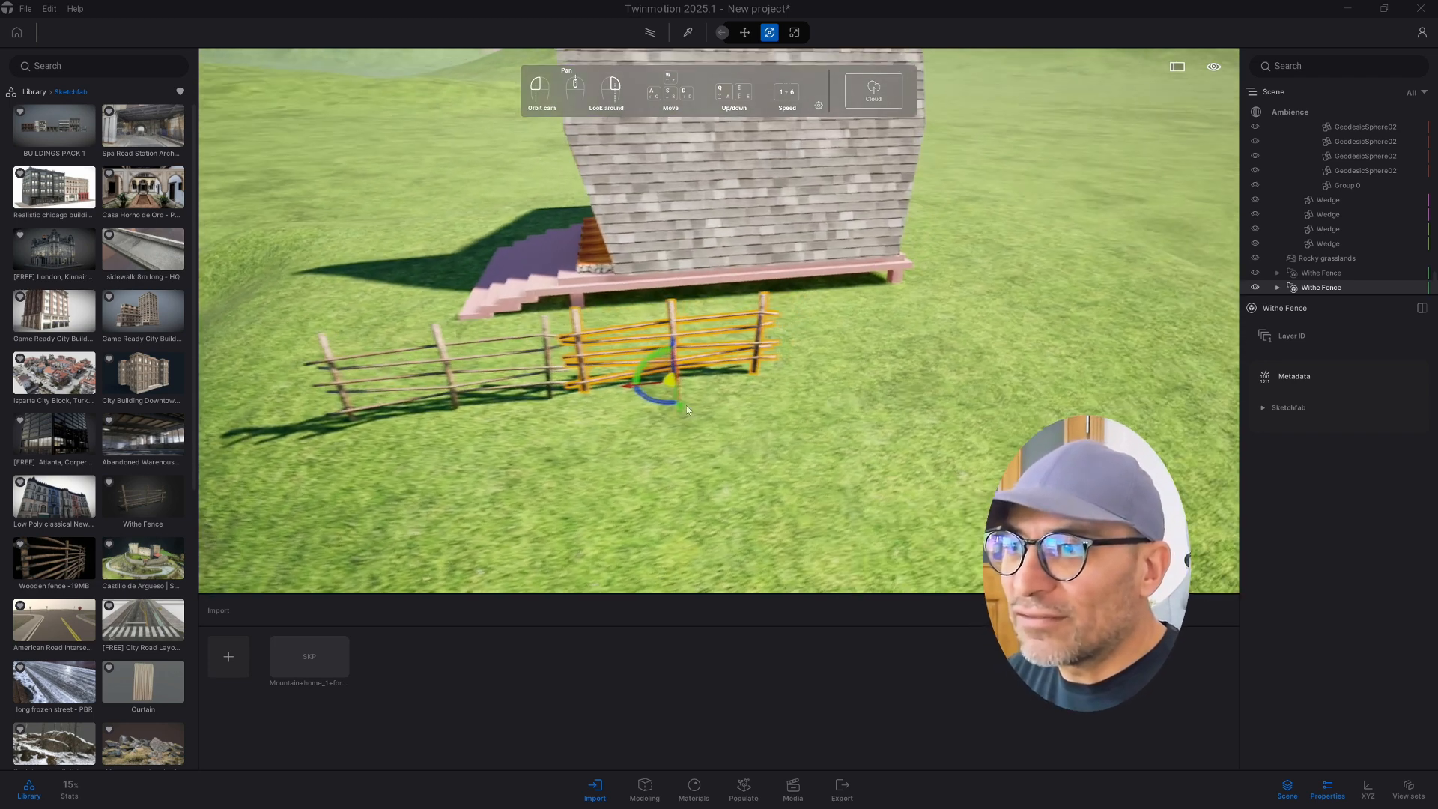
shift+drag(604, 389, 797, 380)
click(754, 394)
click(755, 393)
click(756, 392)
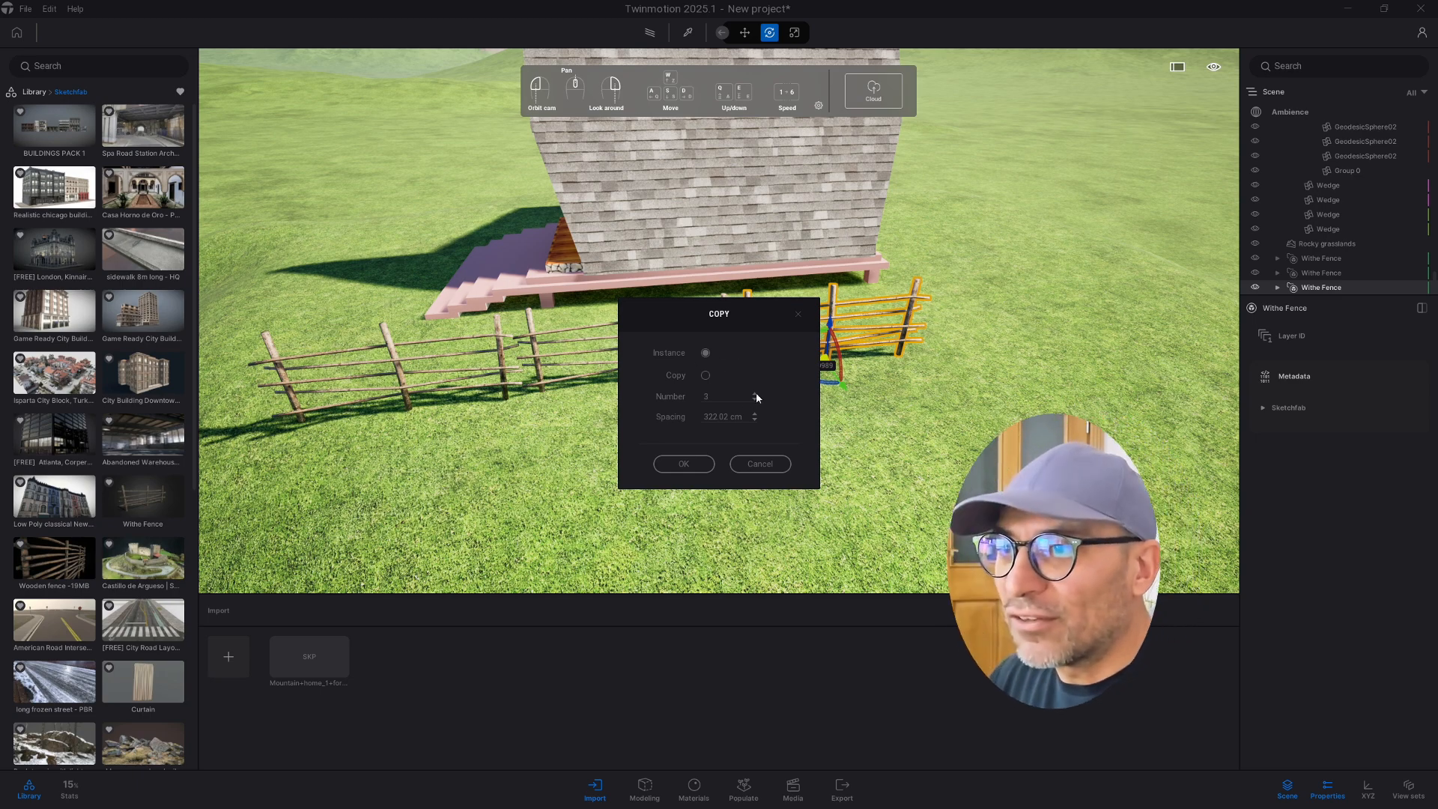
click(756, 393)
click(698, 464)
Delete the surplus fence panels that run past the cabin's rear end toward the rocky slope.
mouse_move(790, 399)
right_down()
mouse_move(965, 399)
mouse_move(1004, 382)
mouse_move(898, 329)
mouse_move(783, 371)
right_up()
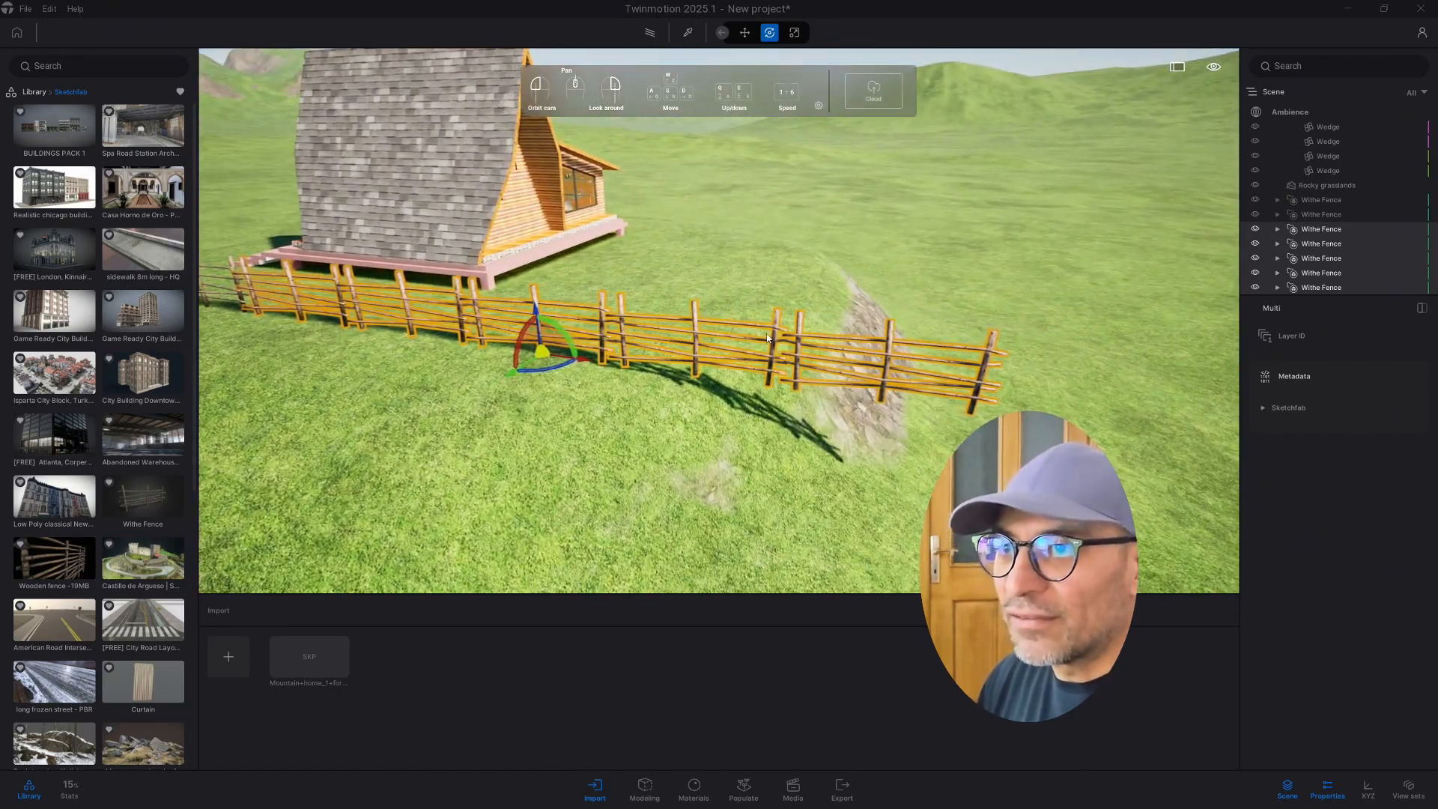
click(770, 328)
click(771, 337)
key(Delete)
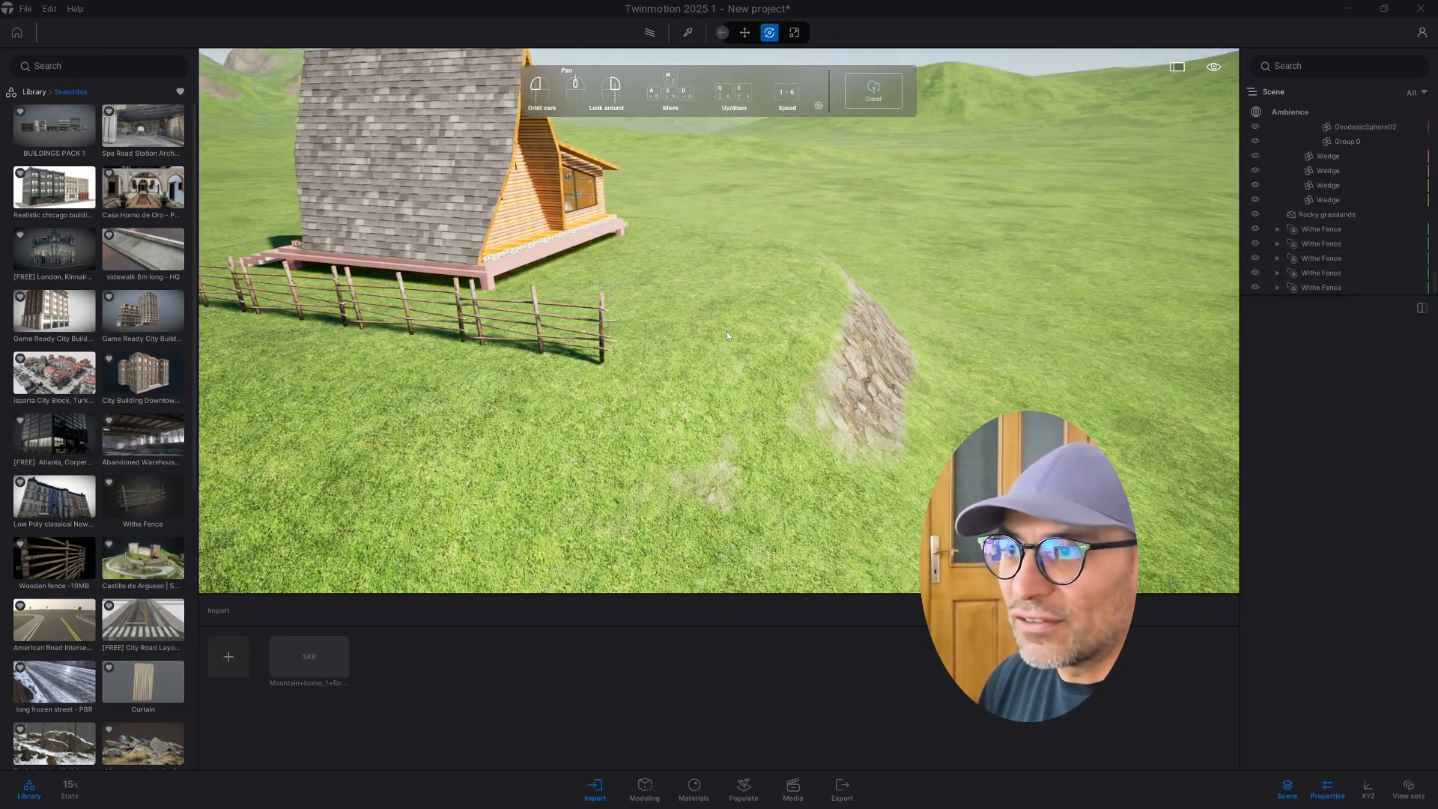
Select all panels of the fence row and place one instance of the row on the opposite side of the cabin.
right_drag(726, 331, 430, 253)
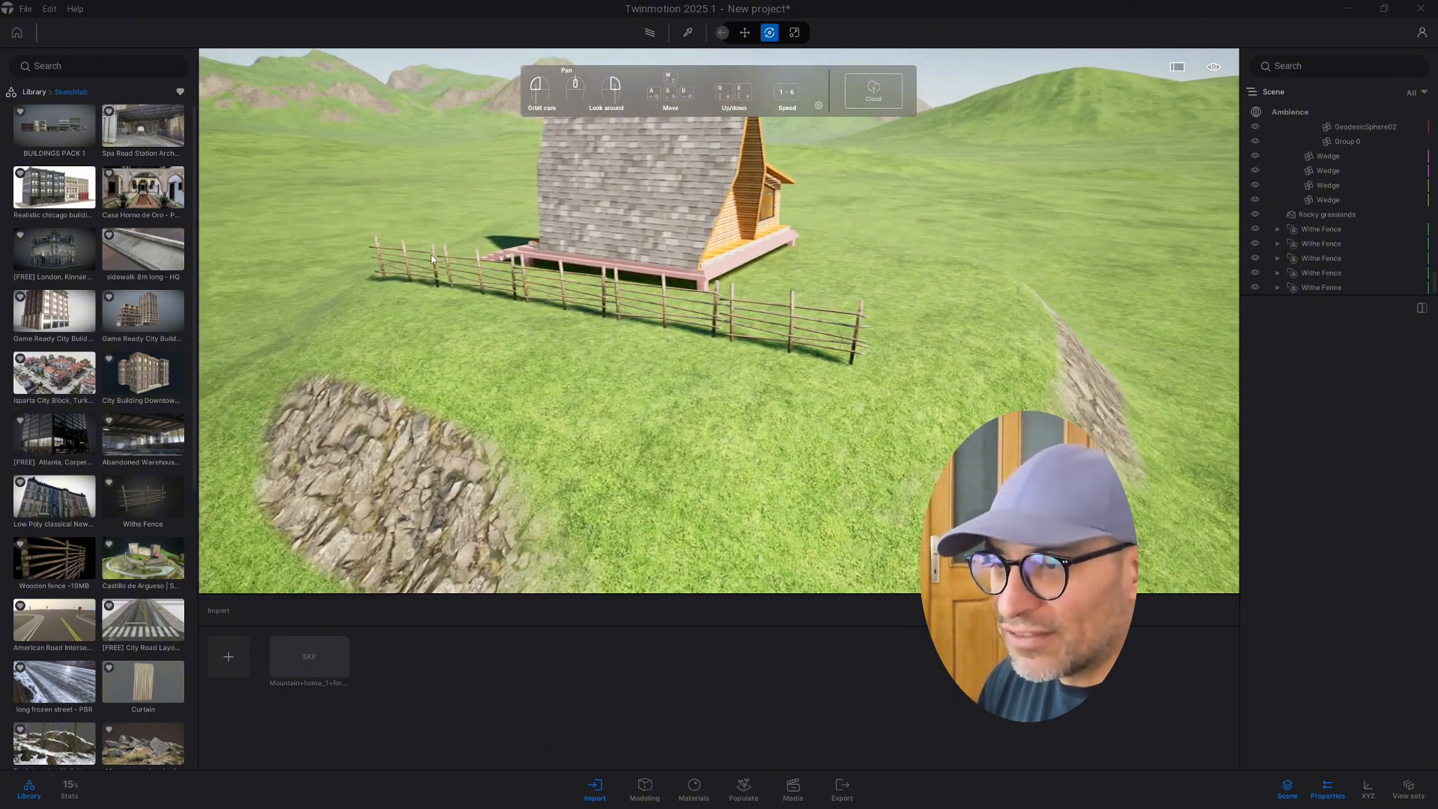
click(431, 257)
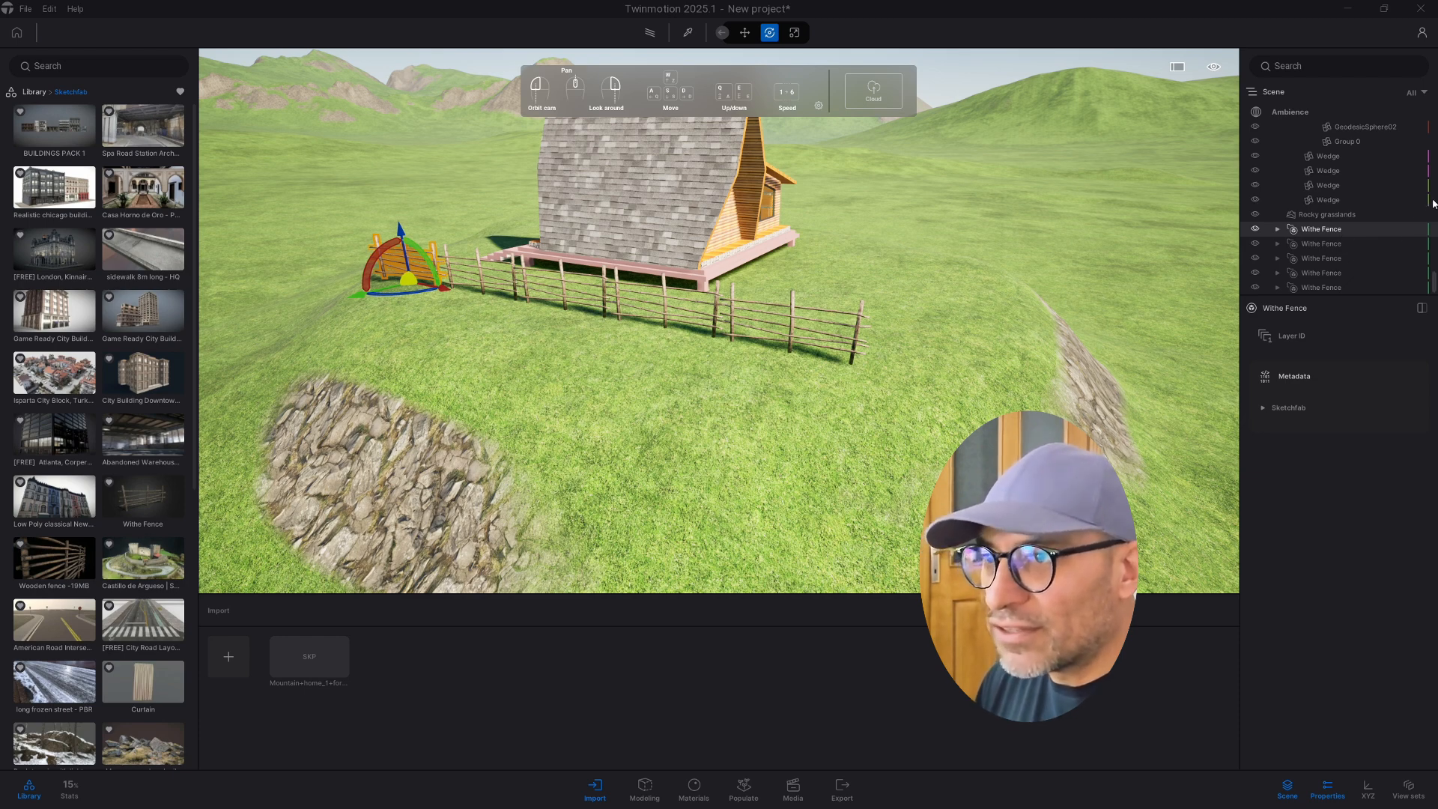
shift+click(1331, 290)
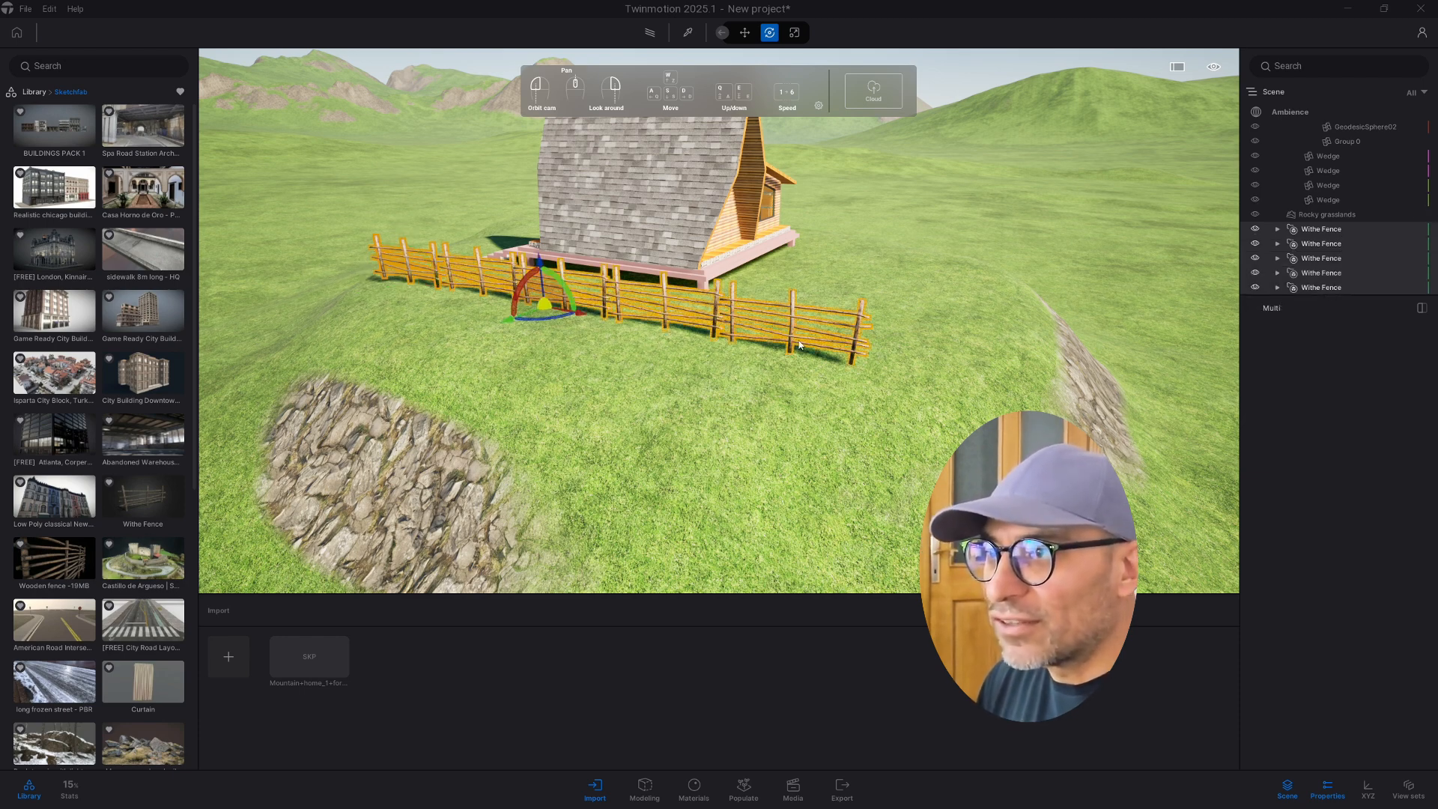
key(w)
key(d)
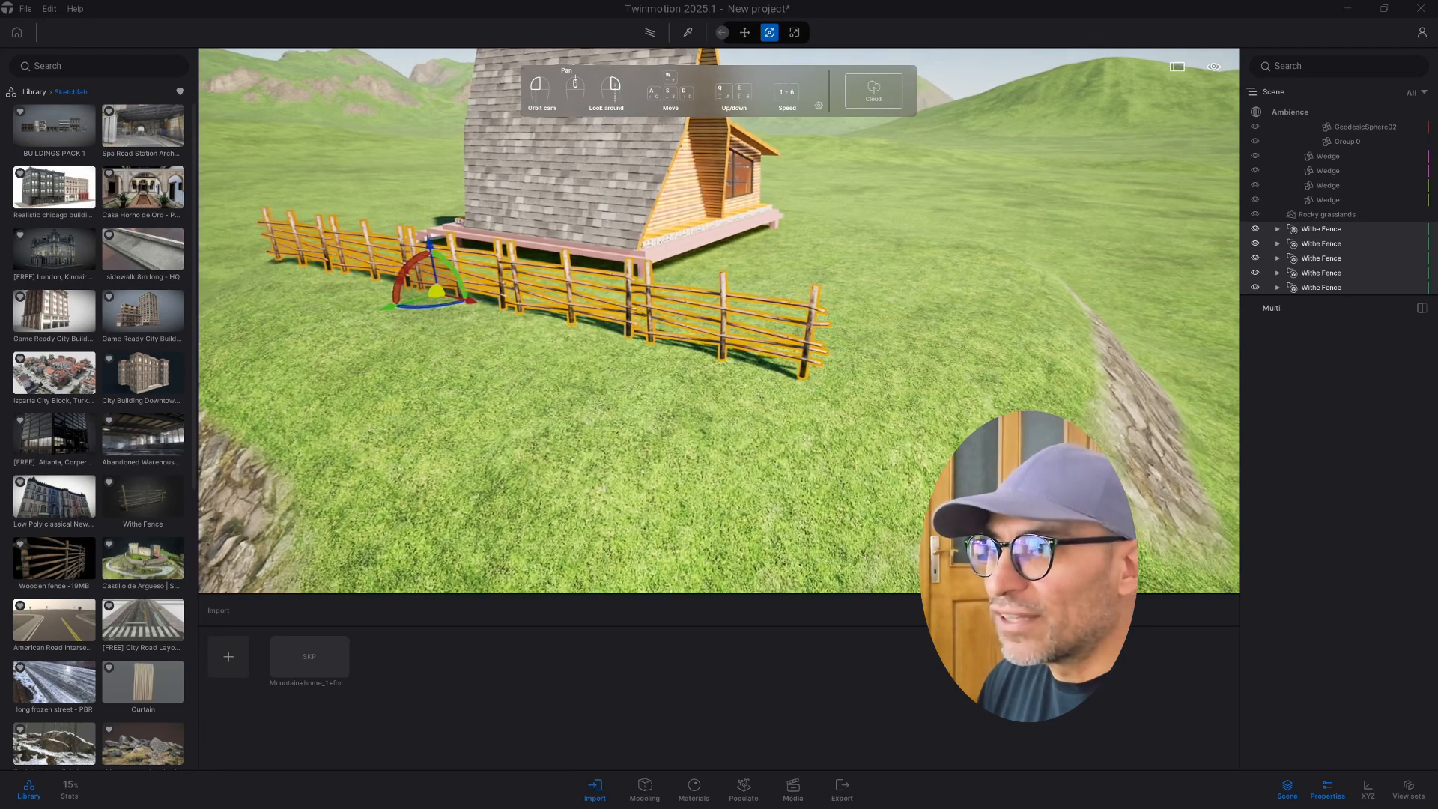
key(d)
key(e)
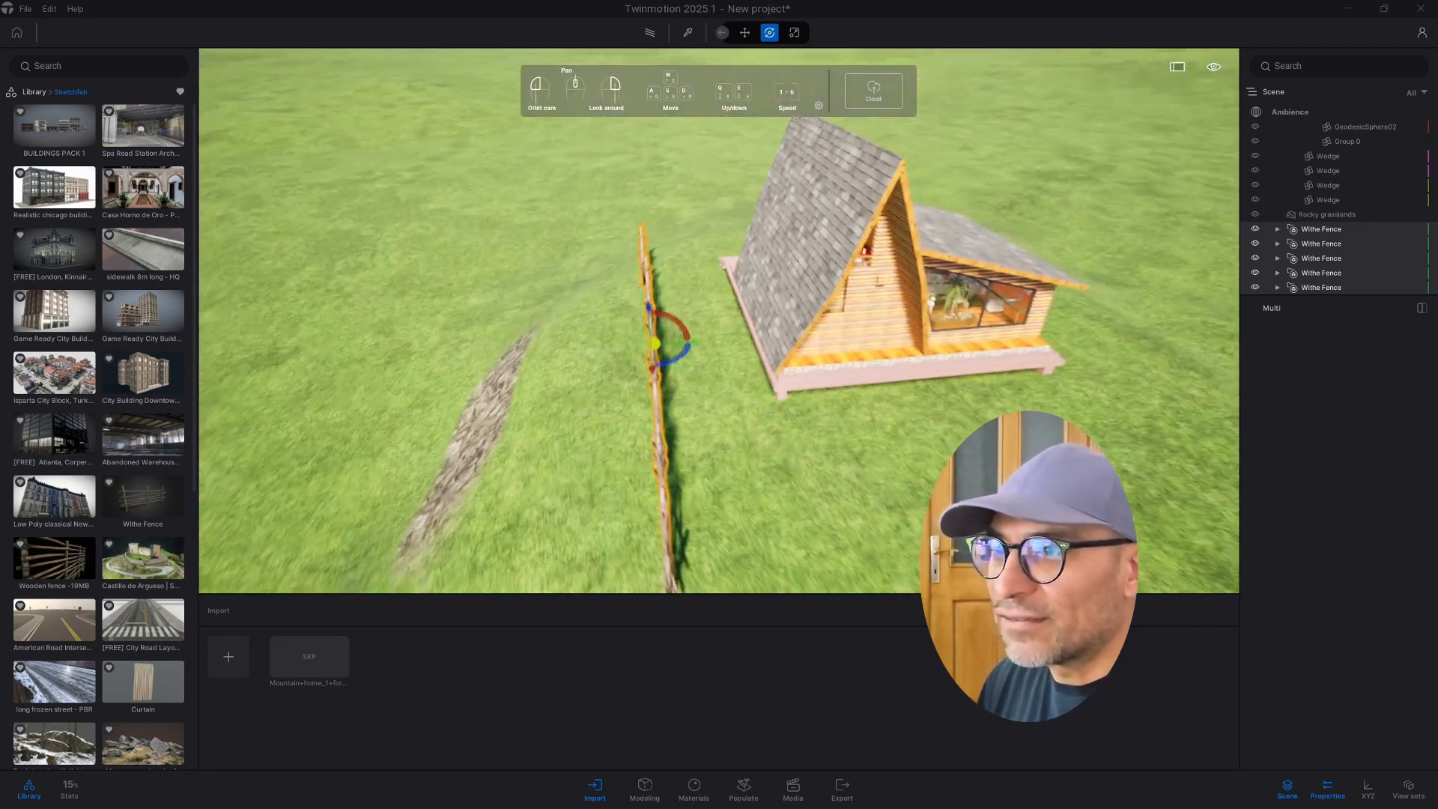
key(d)
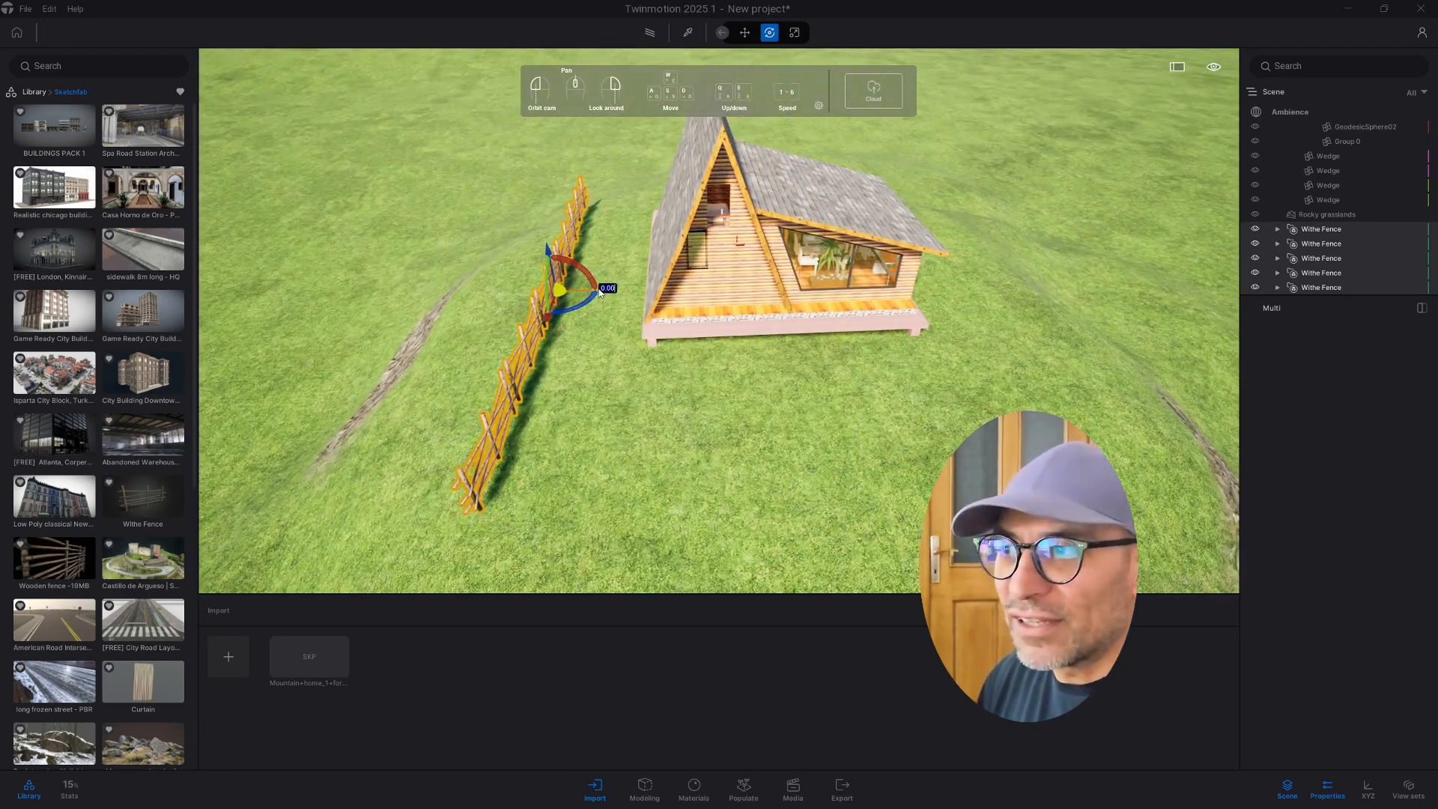
alt+drag(600, 292, 892, 313)
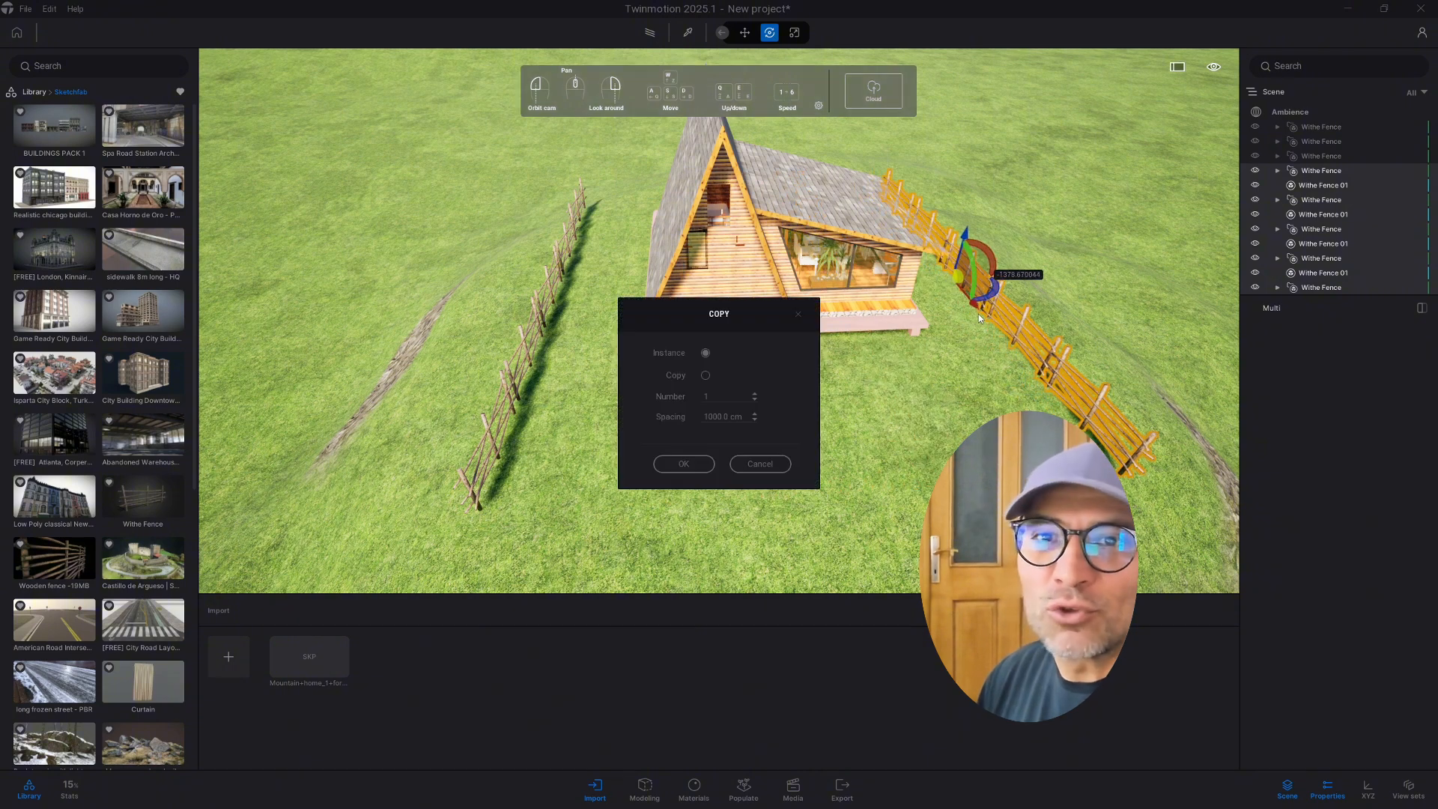
click(683, 464)
Add another instance of the fence row, rotate it crosswise and place it behind the cabin between the two side rows.
key(s)
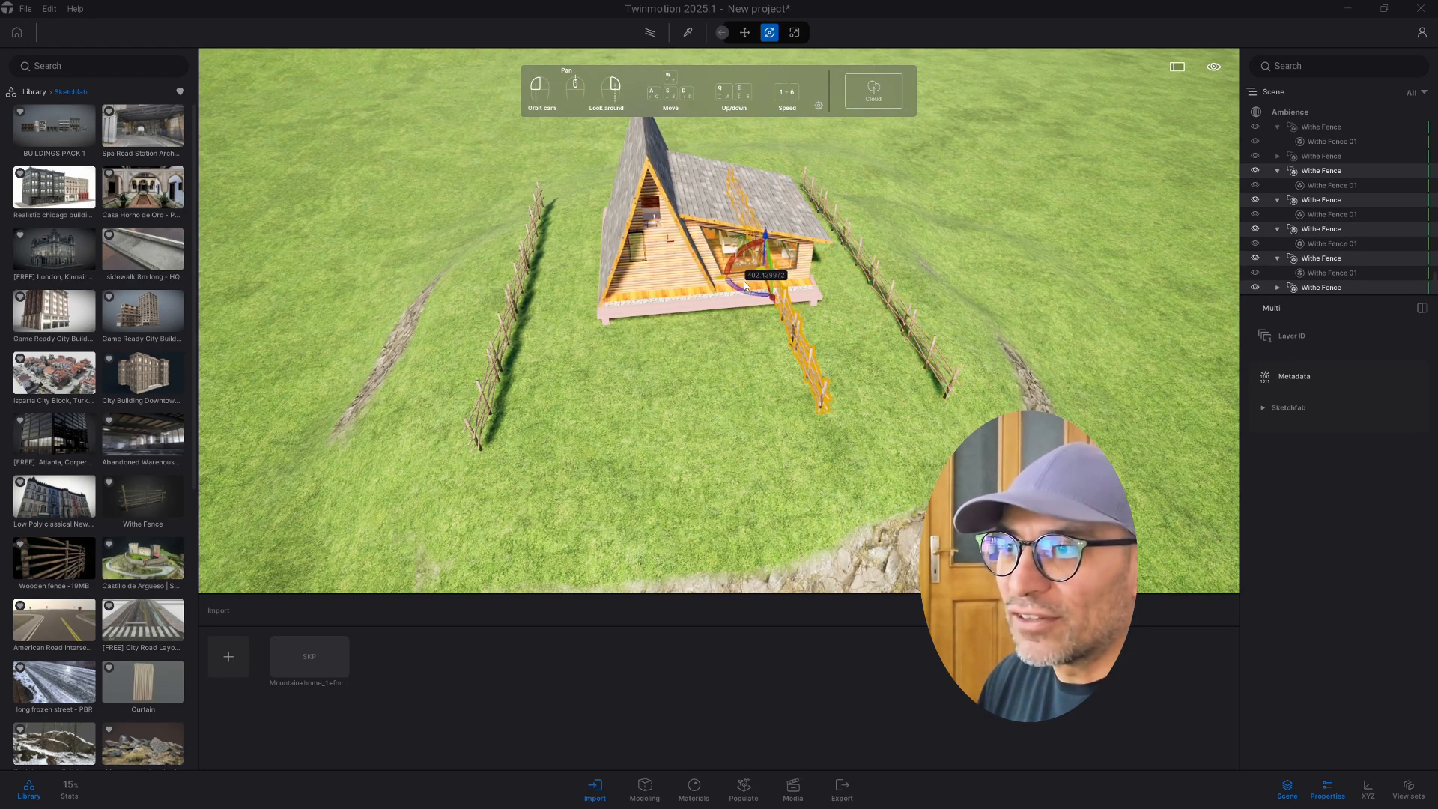
shift+drag(745, 285, 742, 308)
click(692, 462)
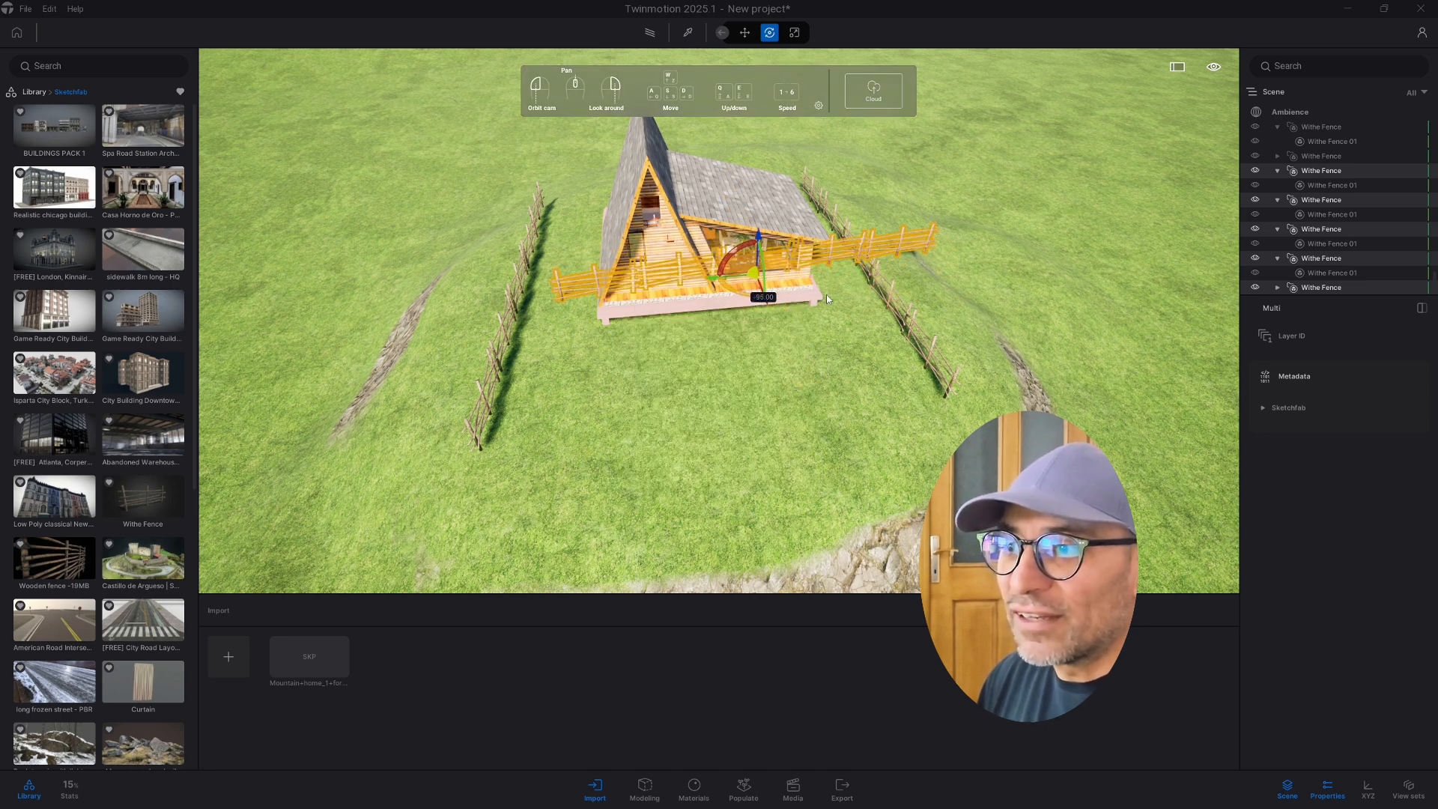
drag(827, 299, 710, 441)
right_drag(603, 364, 721, 355)
drag(755, 349, 809, 400)
Delete the surplus fence panel at the corner end of the rear row.
key(d)
right_drag(807, 400, 644, 397)
drag(816, 329, 767, 323)
key(Delete)
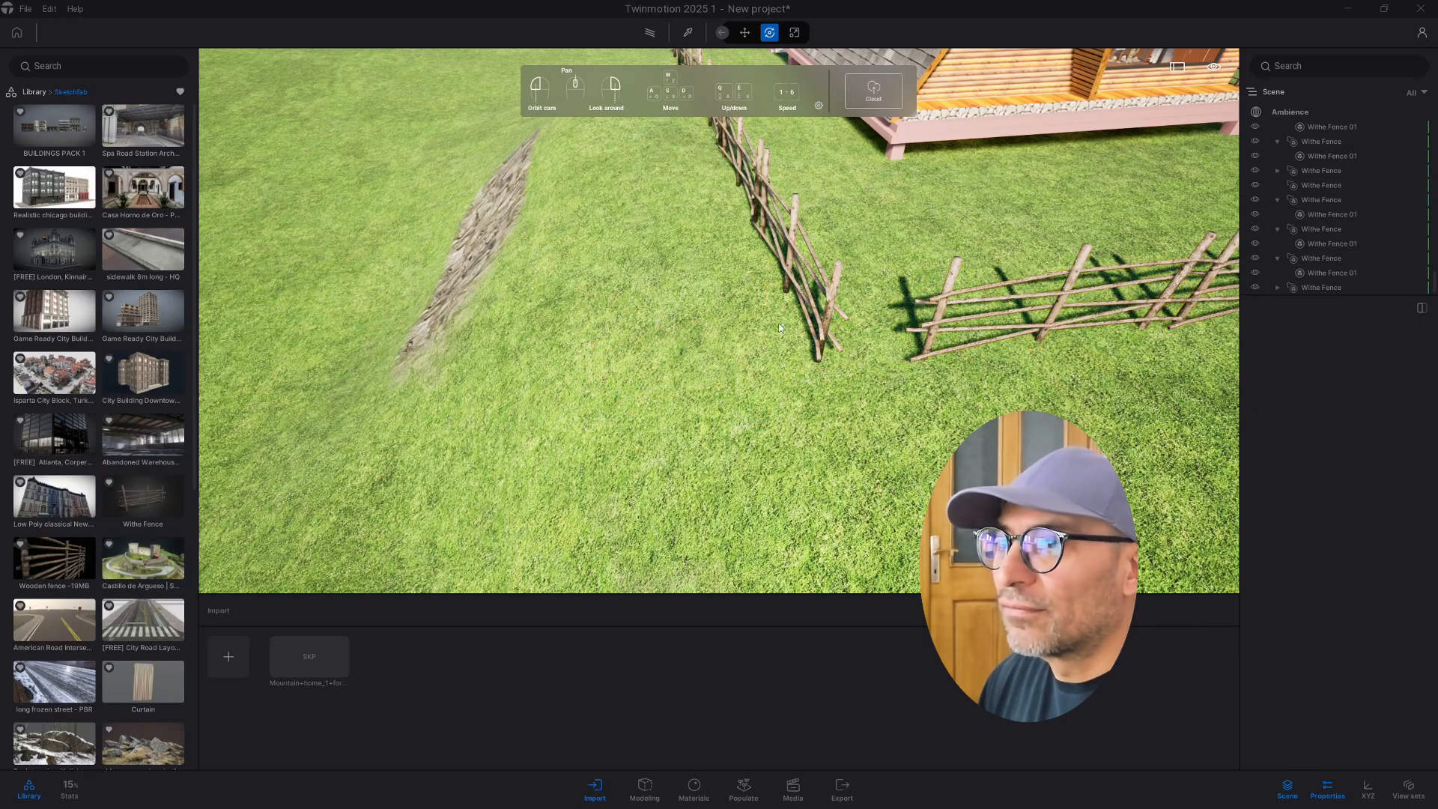
Select the rear fence row and shift it sideways so its ends line up with both side rows.
right_drag(840, 307, 973, 300)
drag(838, 307, 659, 307)
scroll(925, 331, down, 1)
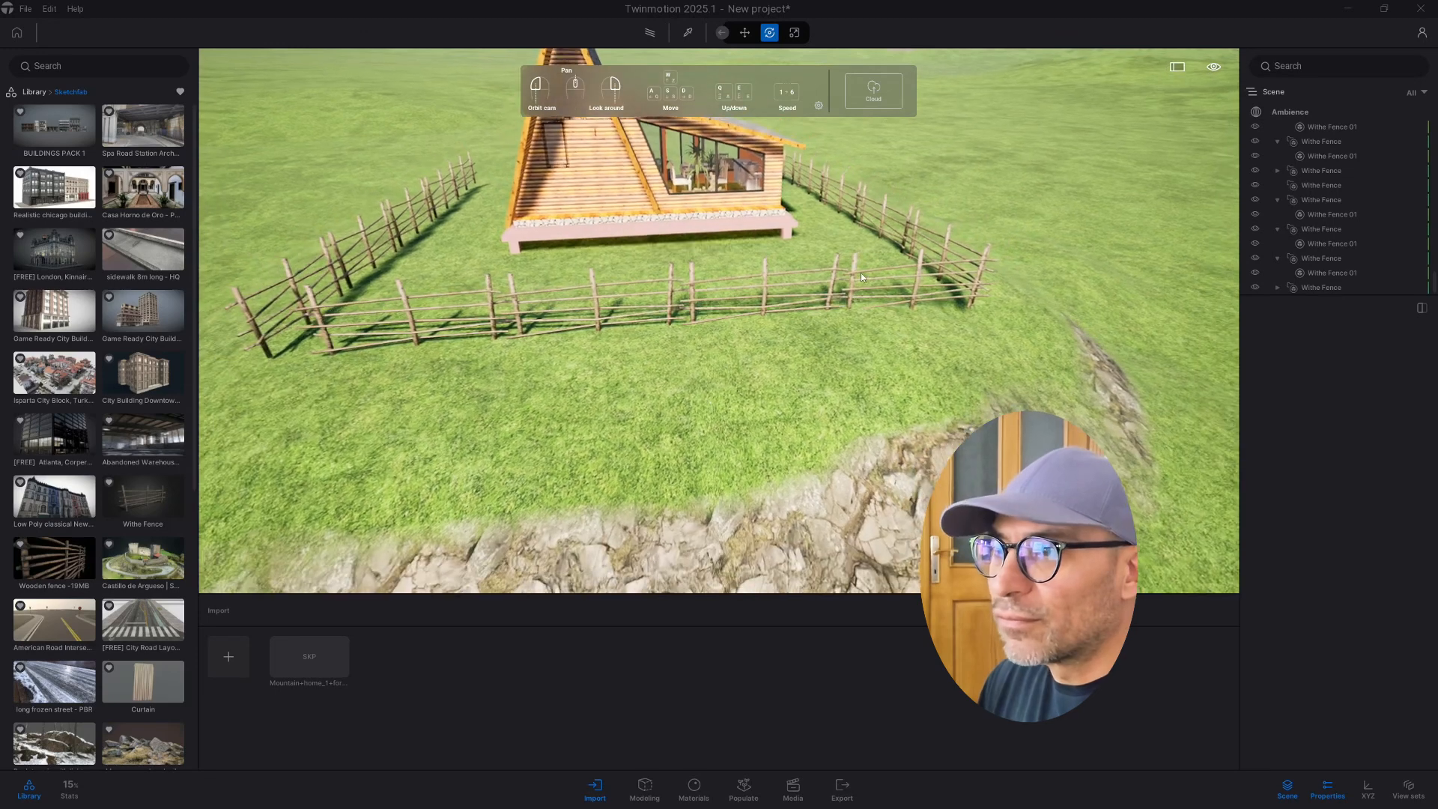
click(850, 268)
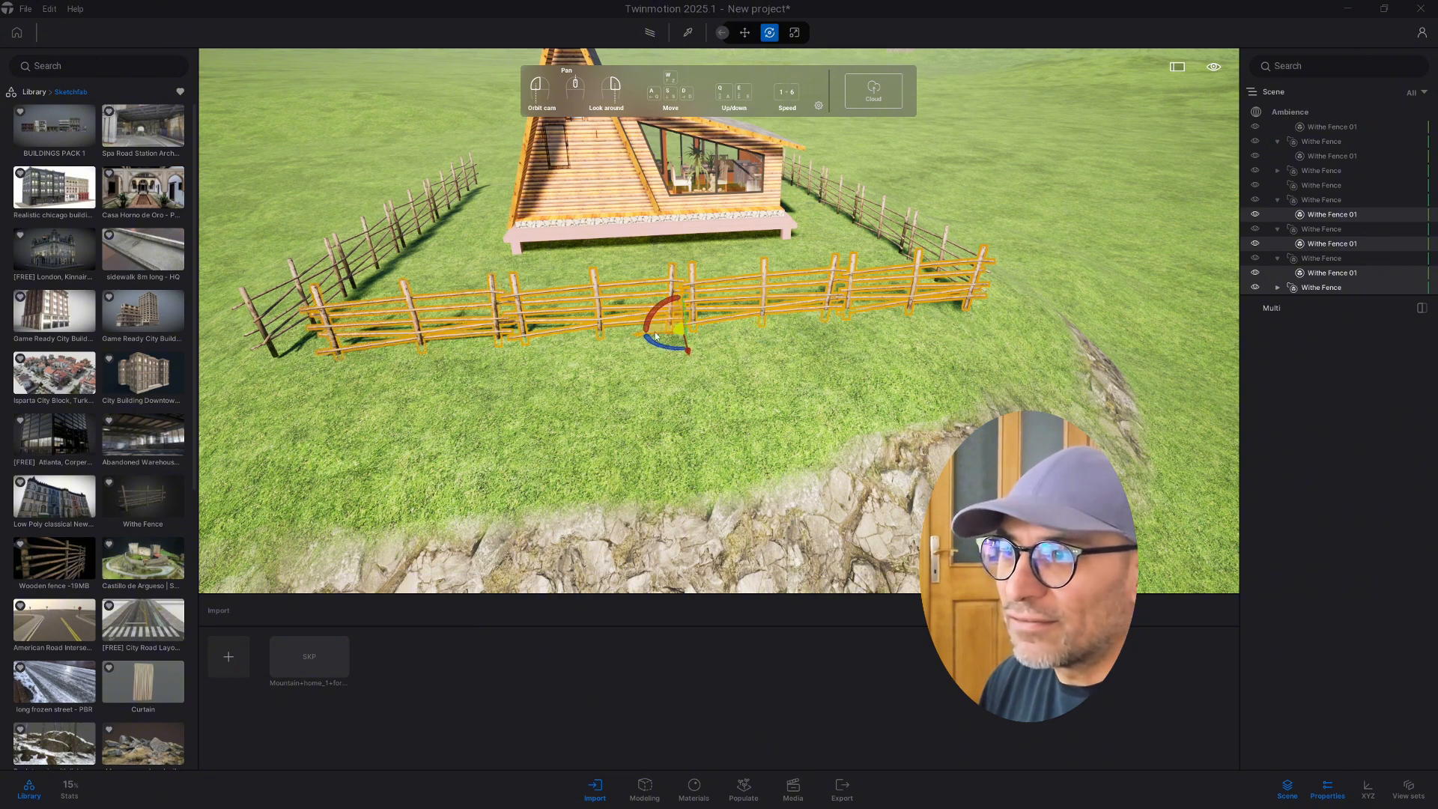
drag(655, 336, 634, 339)
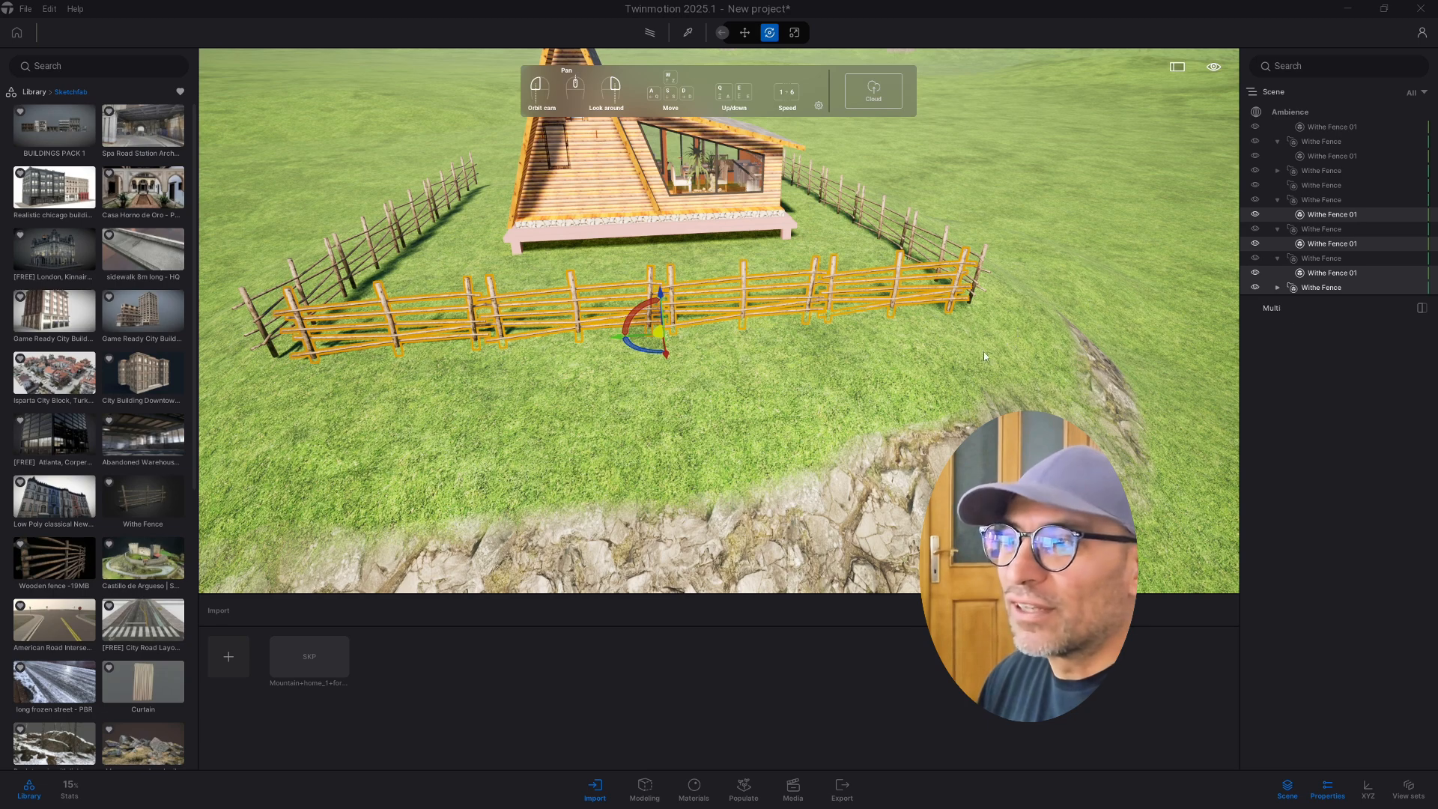
Add one instance of the frontmost fence panel on the covered-porch side, offset toward the cabin's stairs.
right_drag(984, 357, 793, 341)
key(w)
key(d)
key(d)
key(s)
key(s)
key(q)
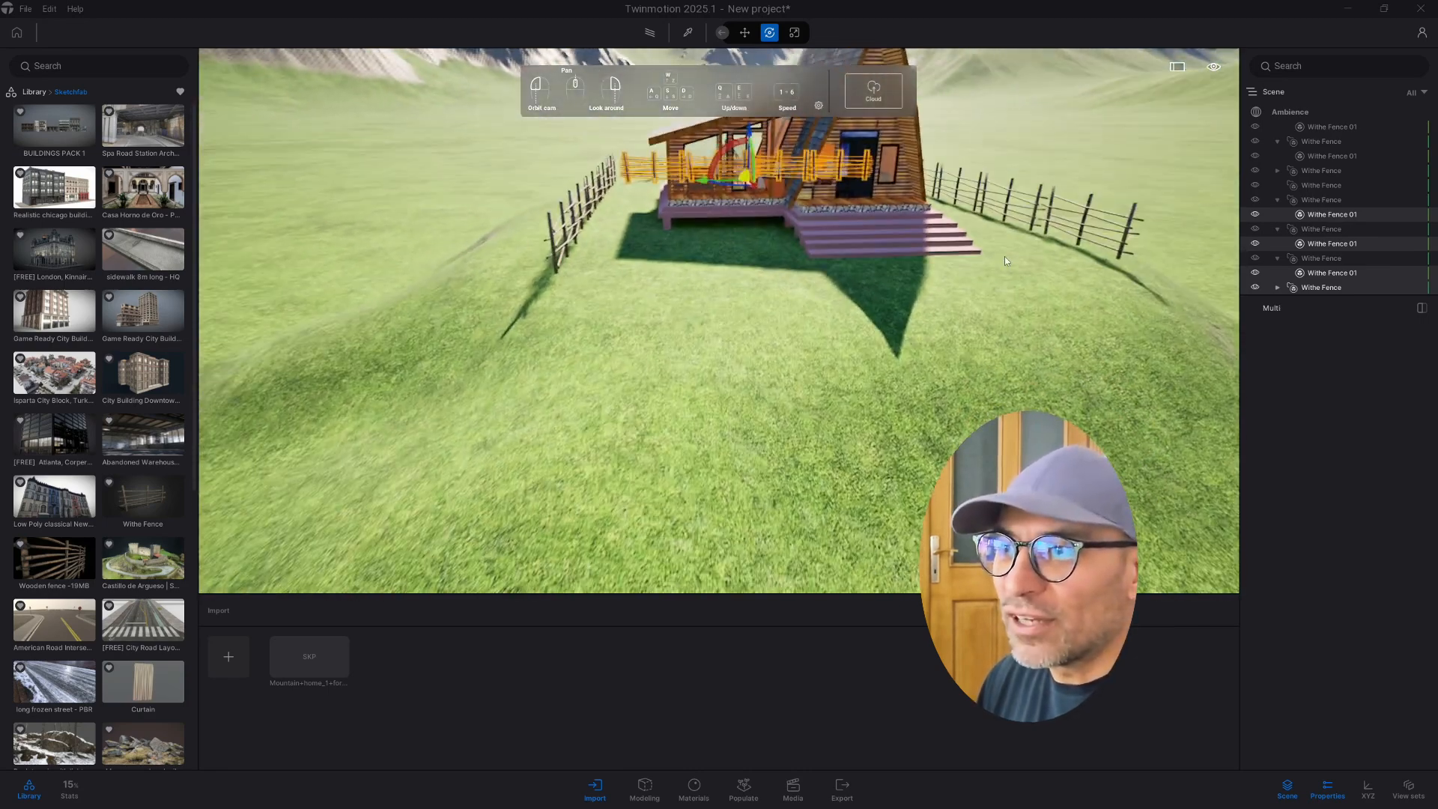
mouse_move(958, 249)
right_down()
mouse_move(954, 288)
mouse_move(958, 259)
mouse_move(935, 251)
right_up()
key(e)
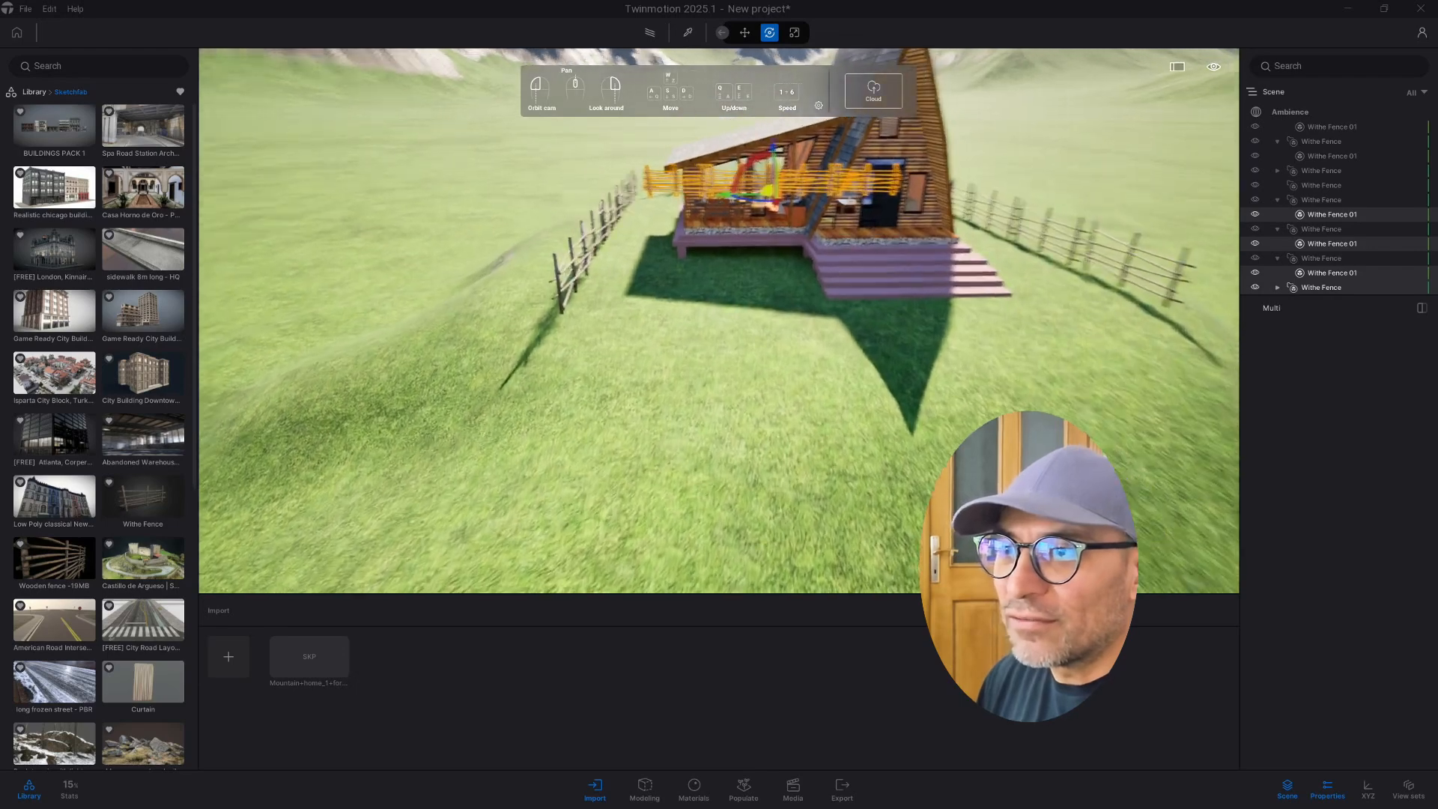
click(568, 291)
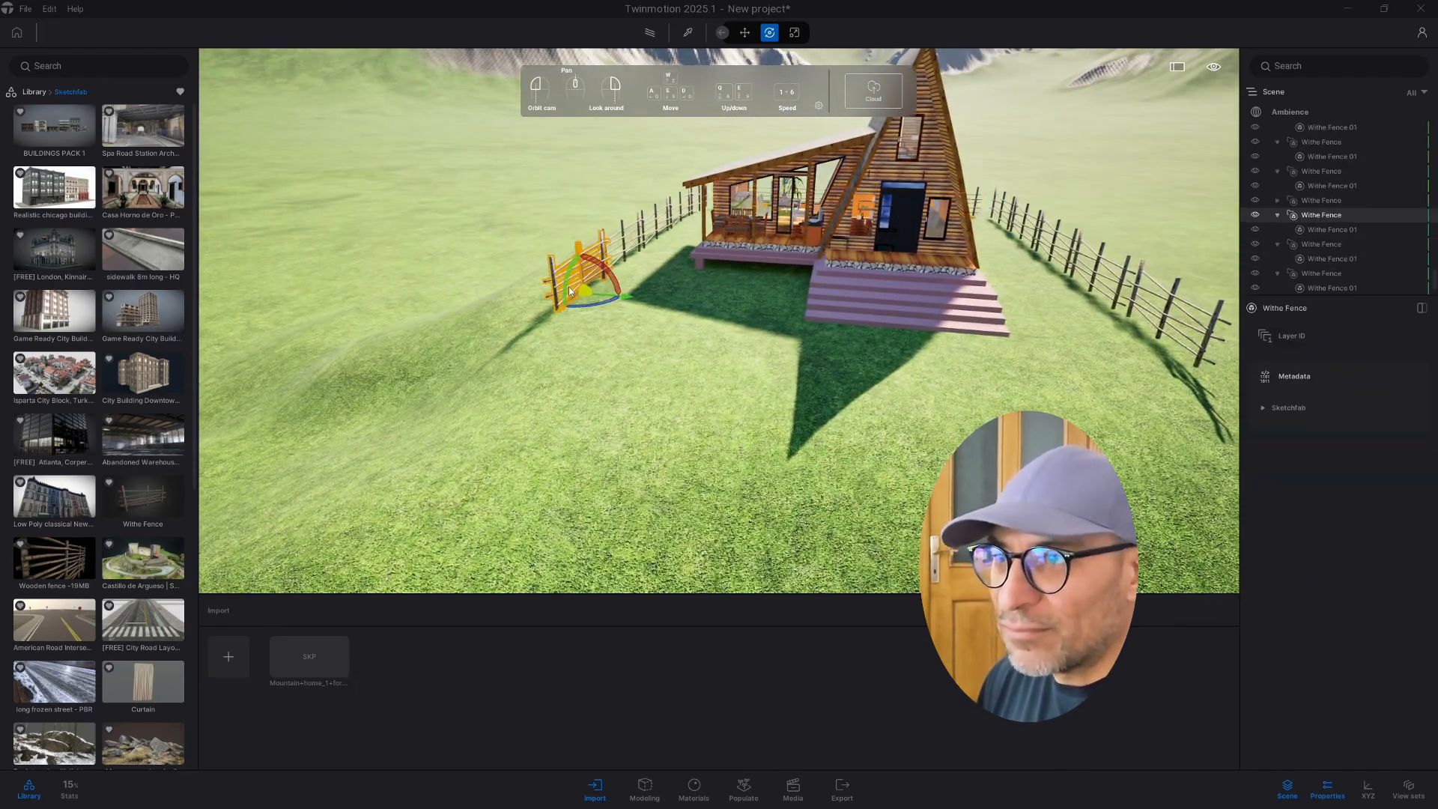
click(620, 296)
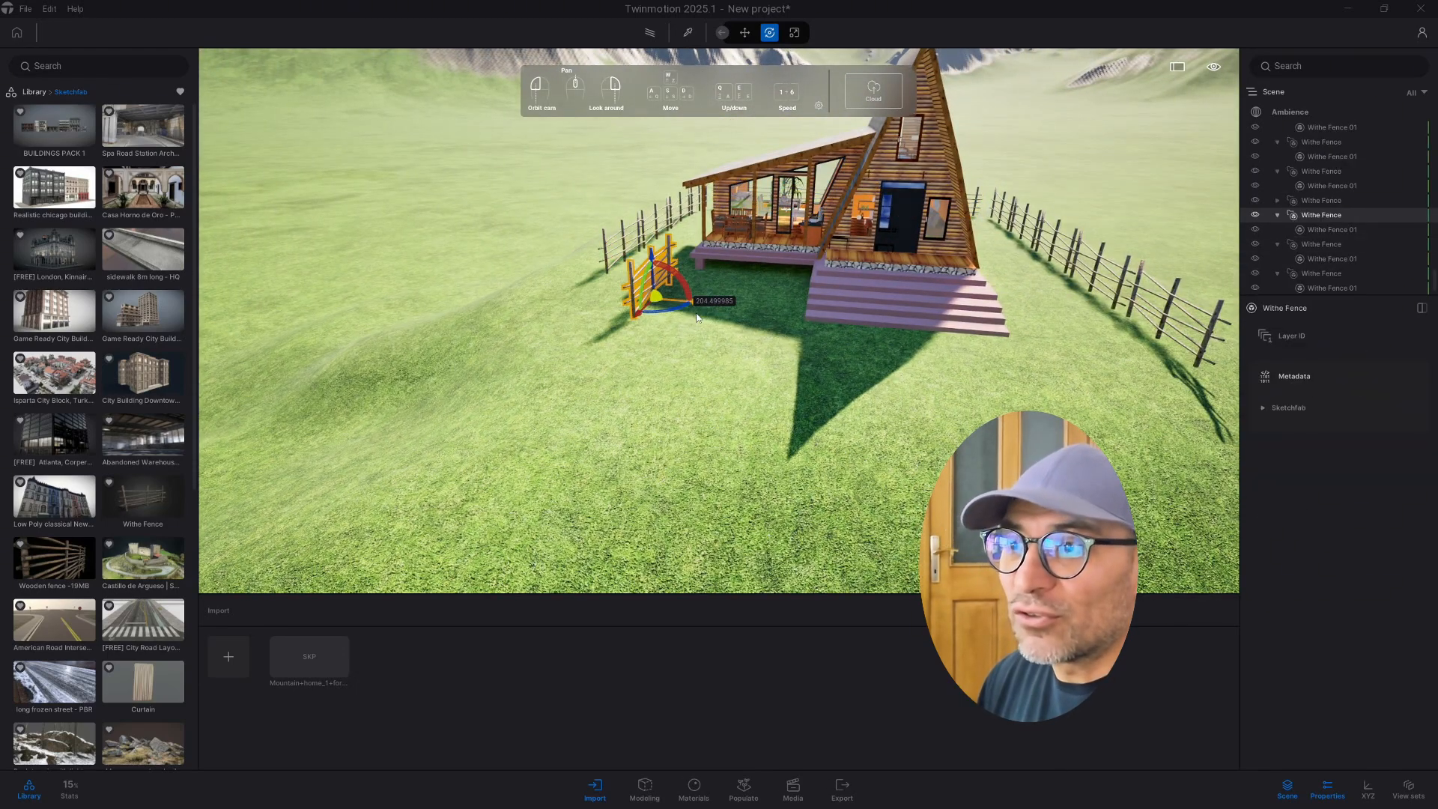
shift+drag(626, 298, 678, 298)
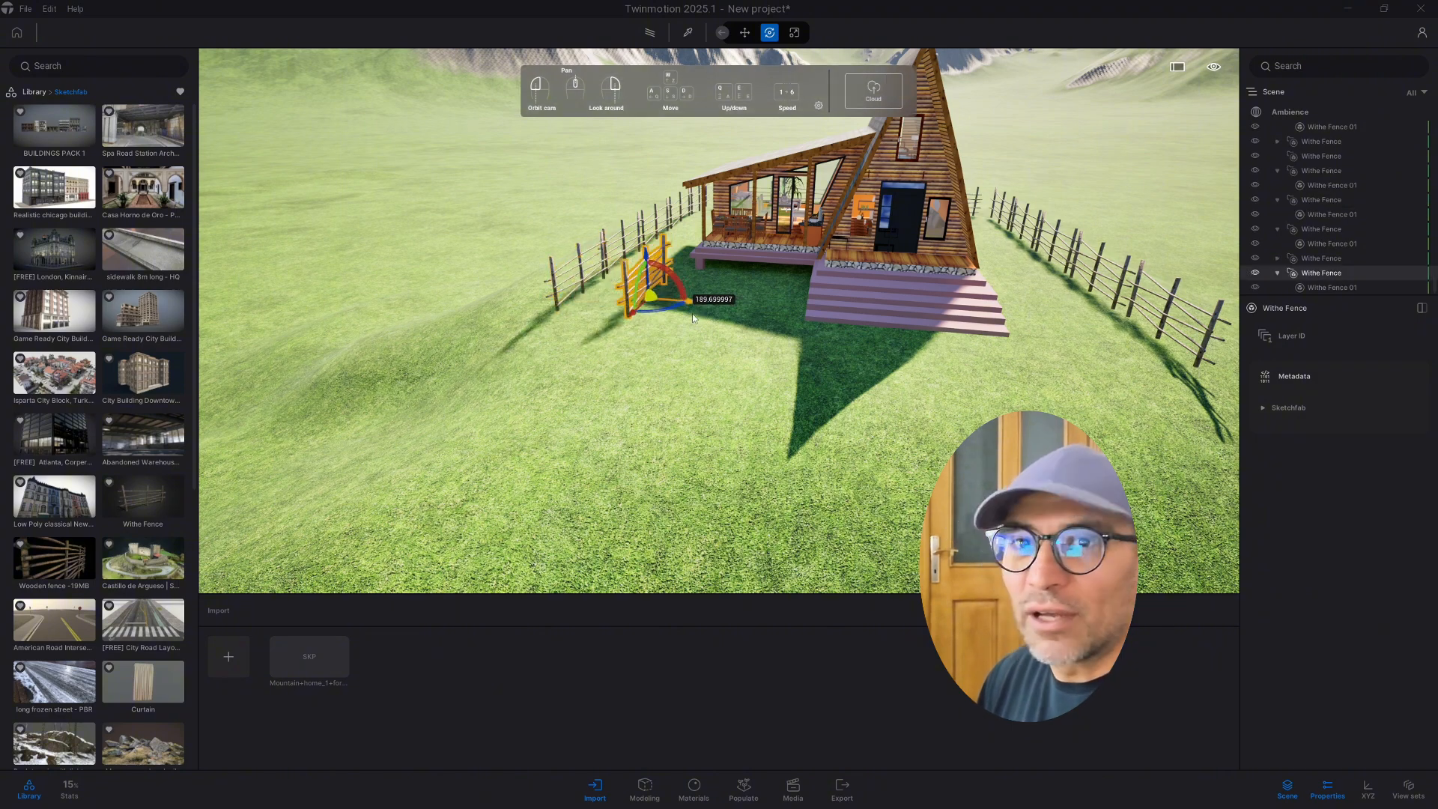
click(682, 463)
Turn the new panel across the front corner of its row and place one instance of it at the opposite front corner.
key(w)
right_drag(683, 462, 693, 304)
drag(693, 303, 790, 303)
drag(685, 306, 613, 253)
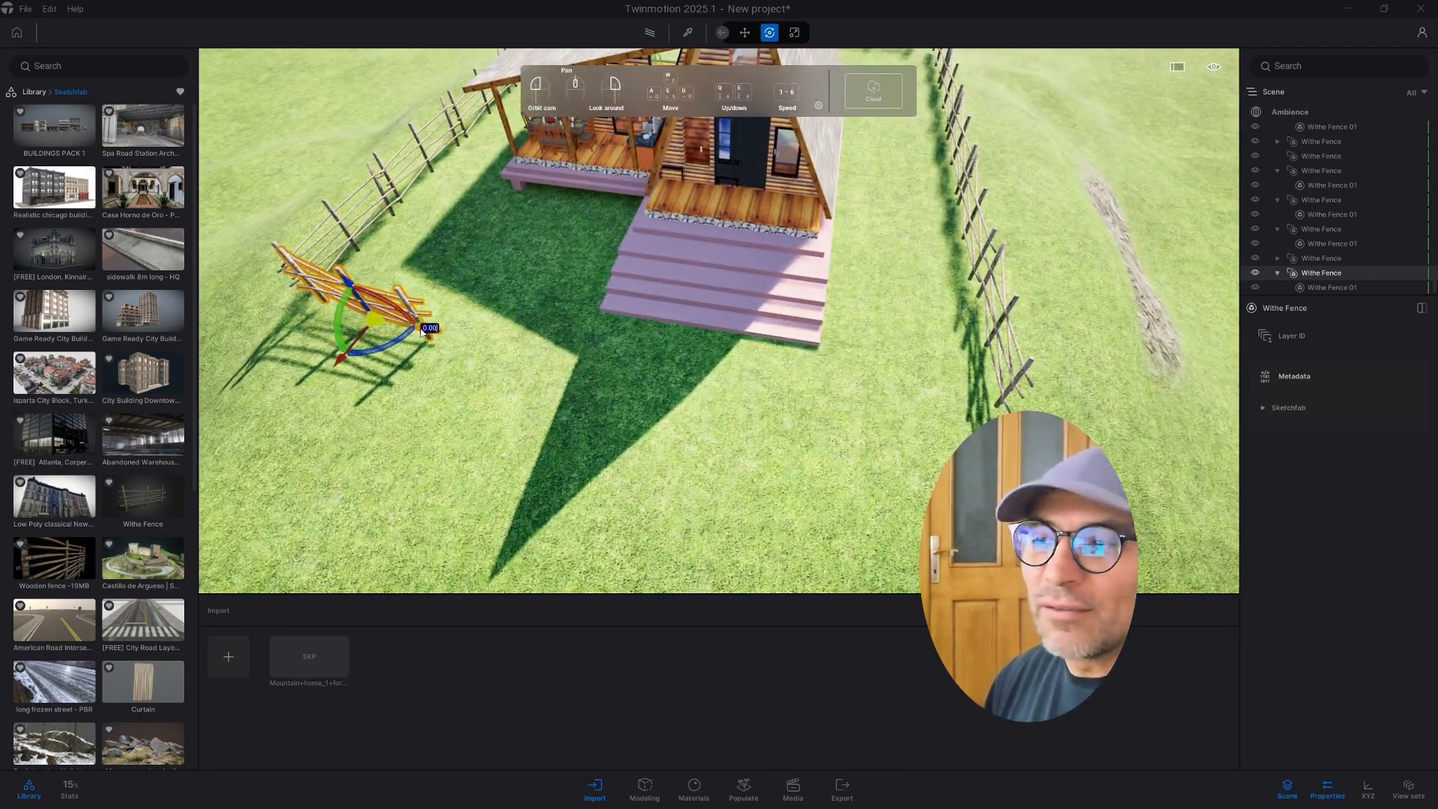
drag(423, 331, 932, 415)
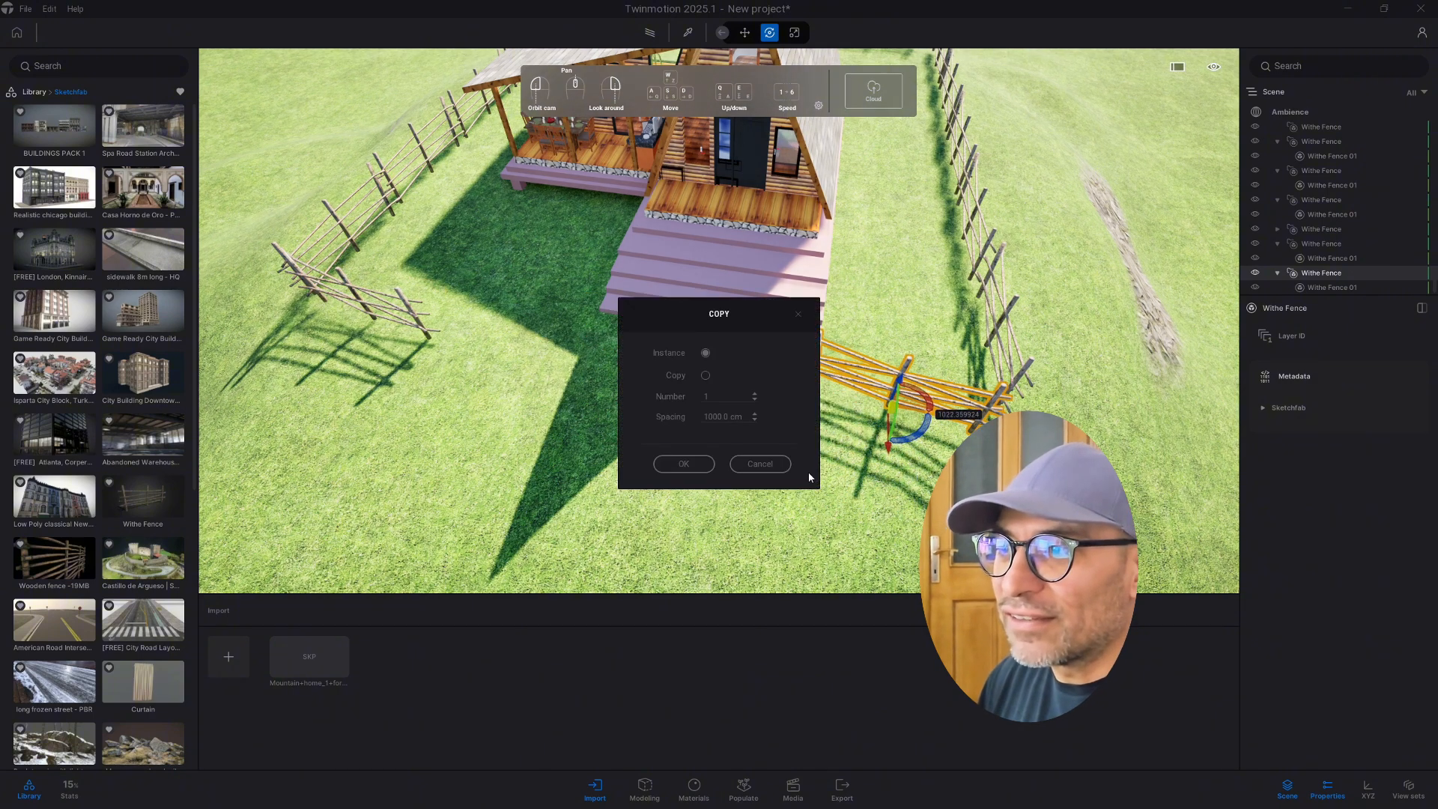
click(704, 465)
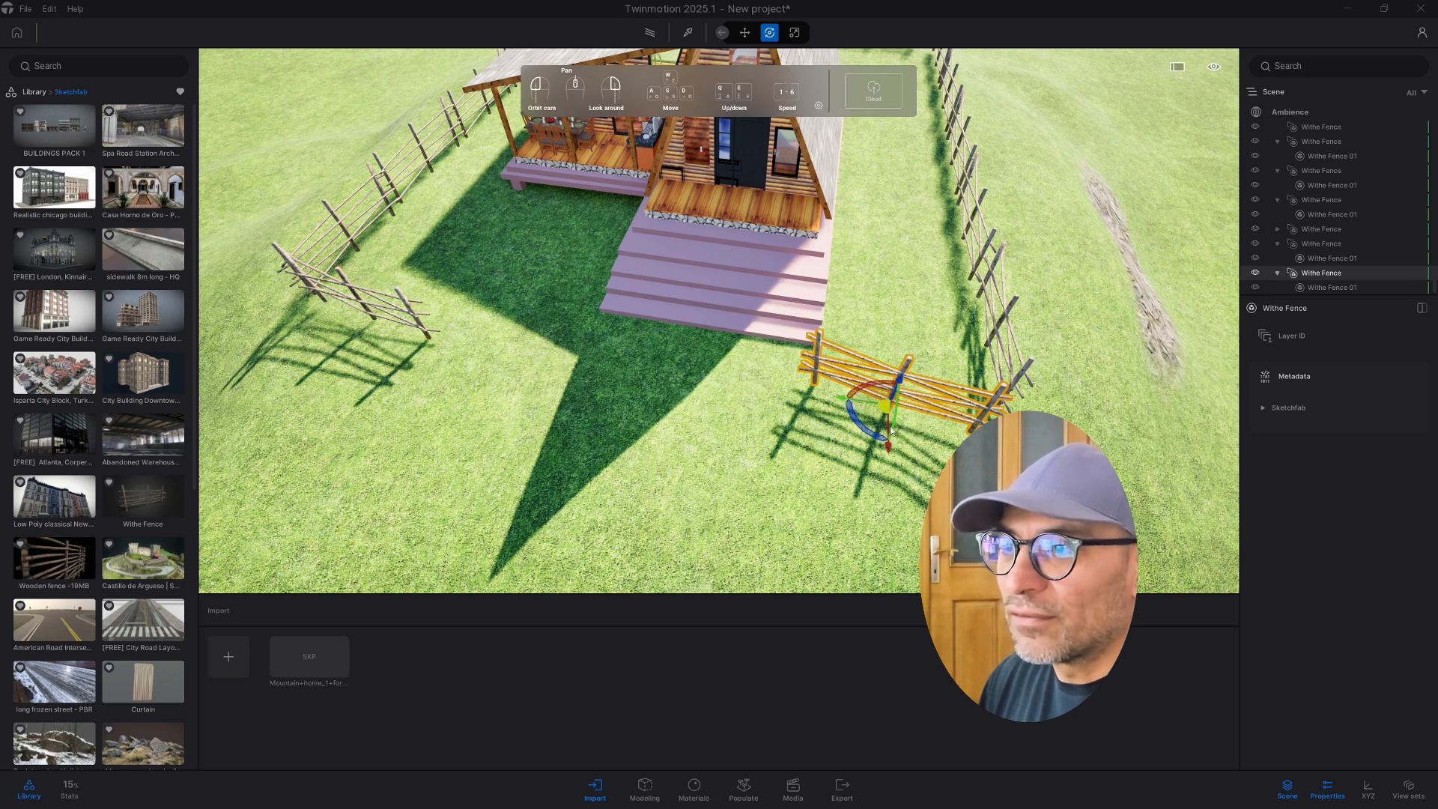
Rotate the front corner fence panel beside the stairs so it runs across the front toward its side row.
drag(875, 442, 866, 411)
drag(614, 449, 687, 359)
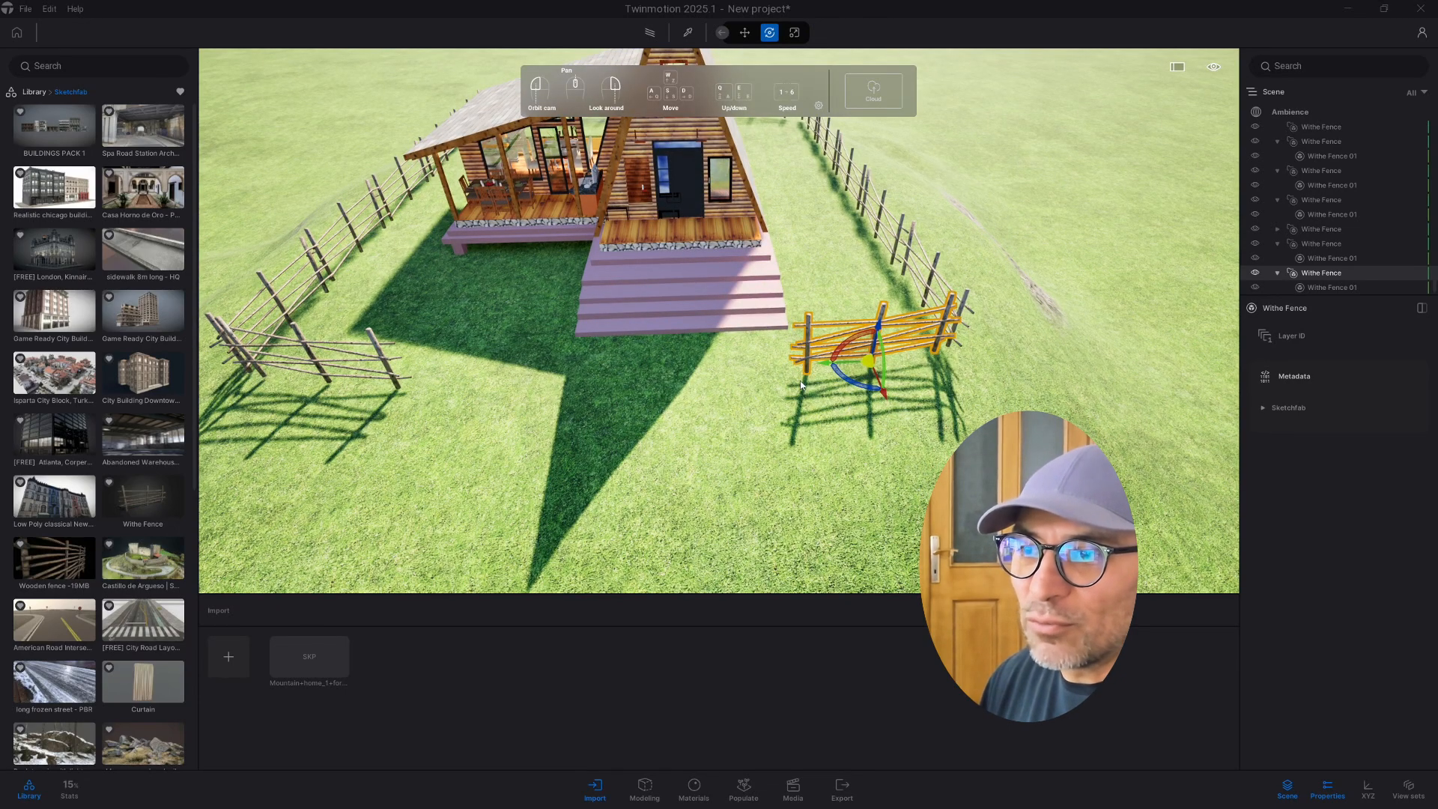
middle_drag(536, 372, 578, 372)
Extend the front fence on the covered-porch side with one panel instance at its inner end, and rotate that panel outward away from the cabin.
click(421, 363)
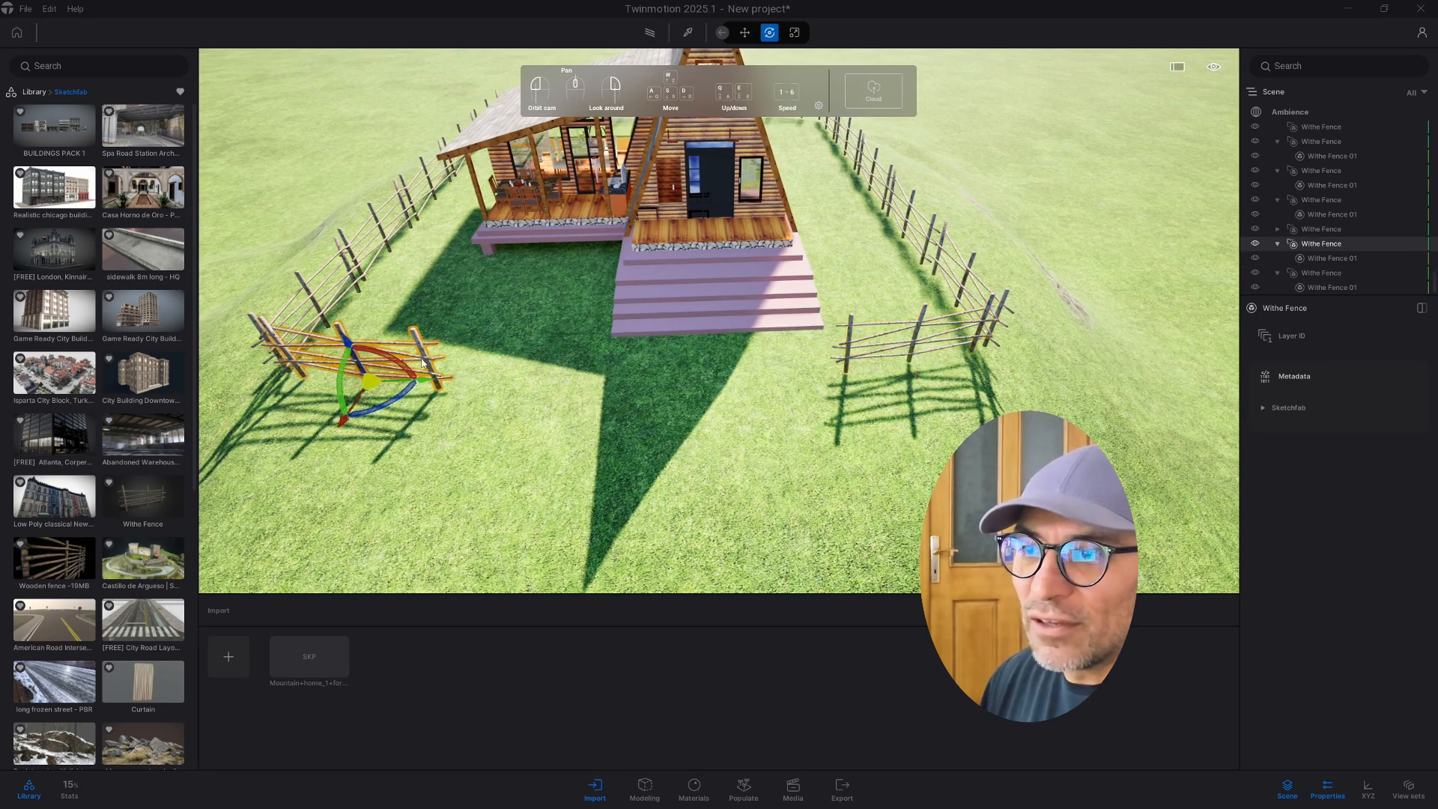
shift+drag(420, 388, 507, 428)
click(683, 464)
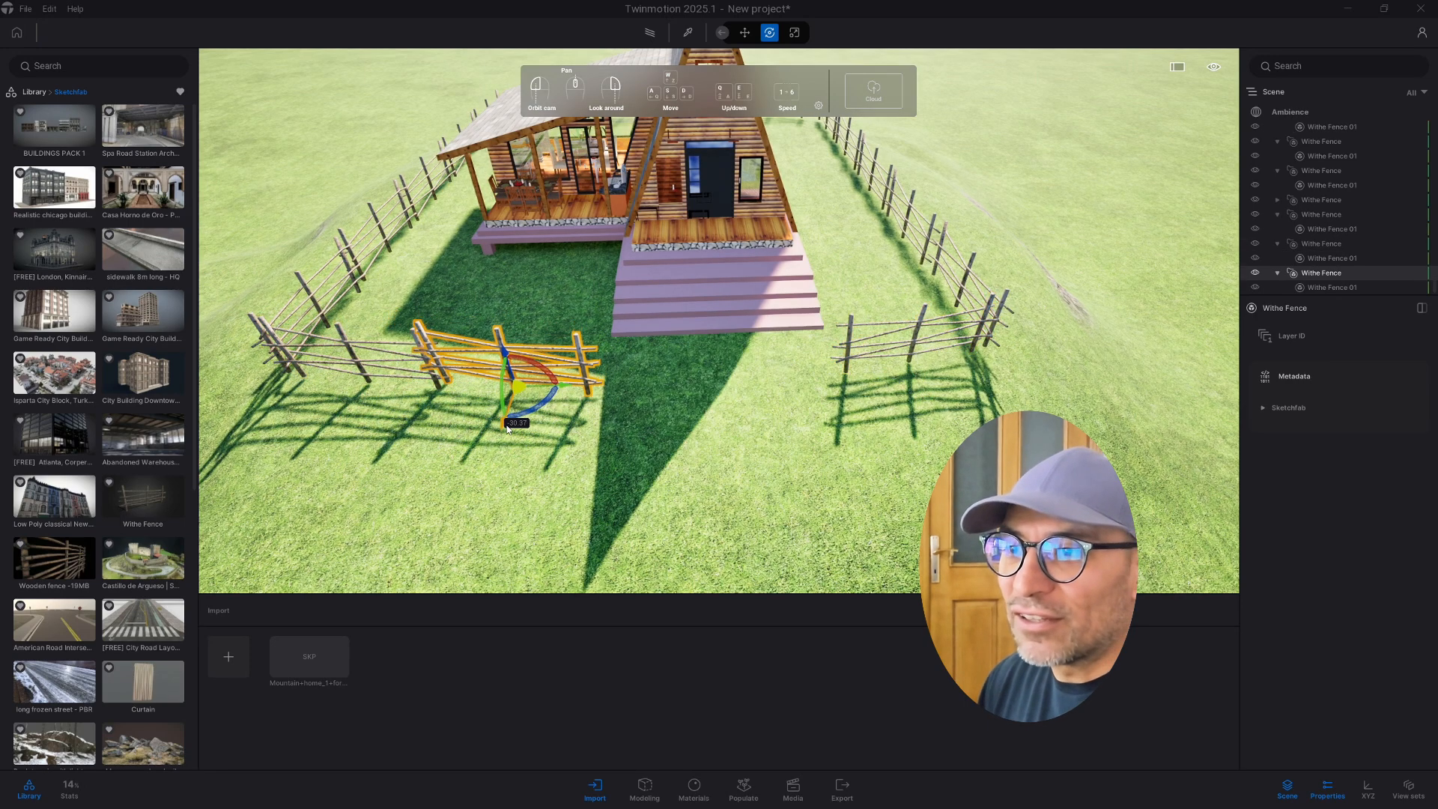
drag(562, 389, 552, 438)
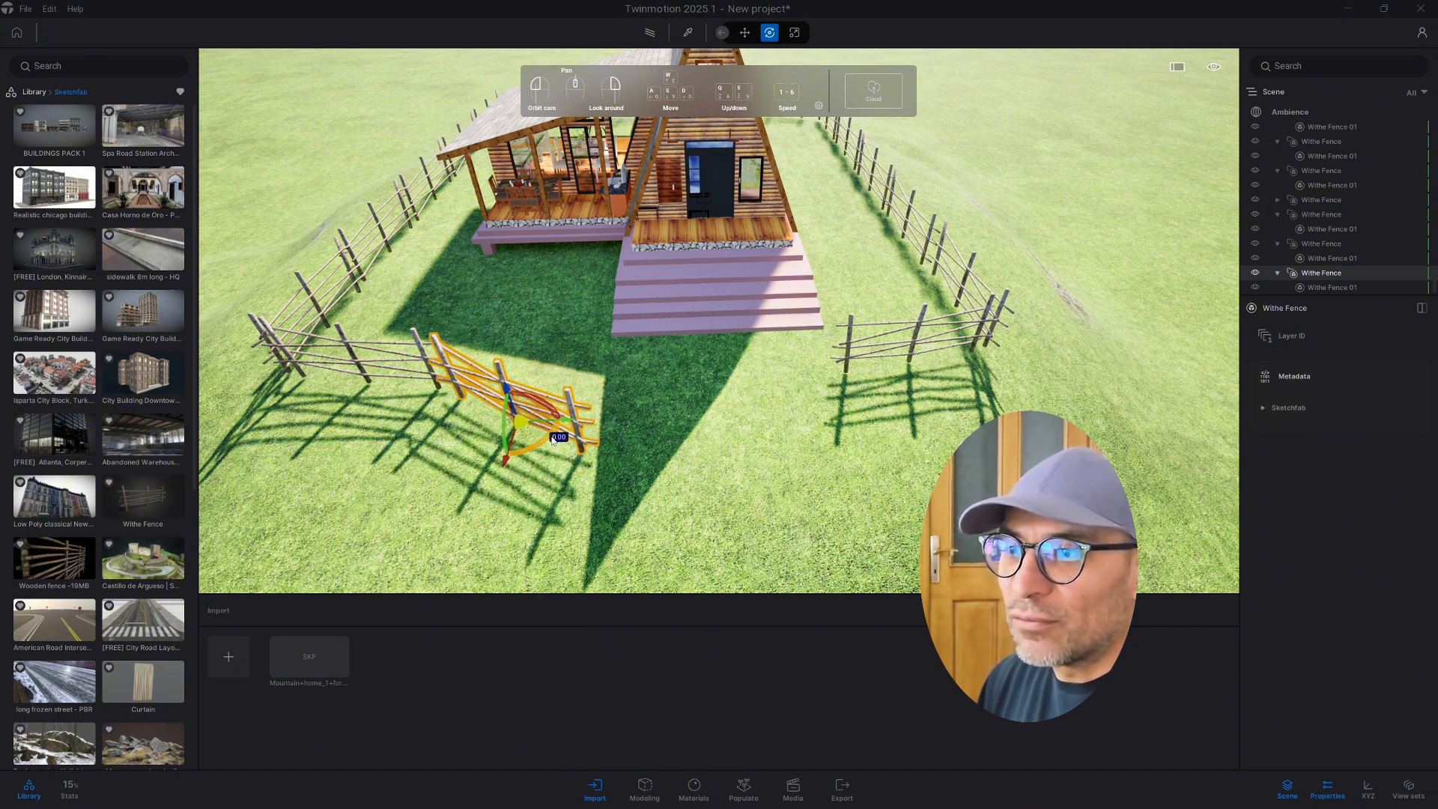
Inspect the fence enclosure from the front and along the side row to the cabin's rear corner, checking how it sits on the terrain.
mouse_move(682, 411)
right_down()
mouse_move(614, 330)
mouse_move(543, 379)
mouse_move(681, 381)
right_up()
right_drag(681, 330, 651, 375)
key(w)
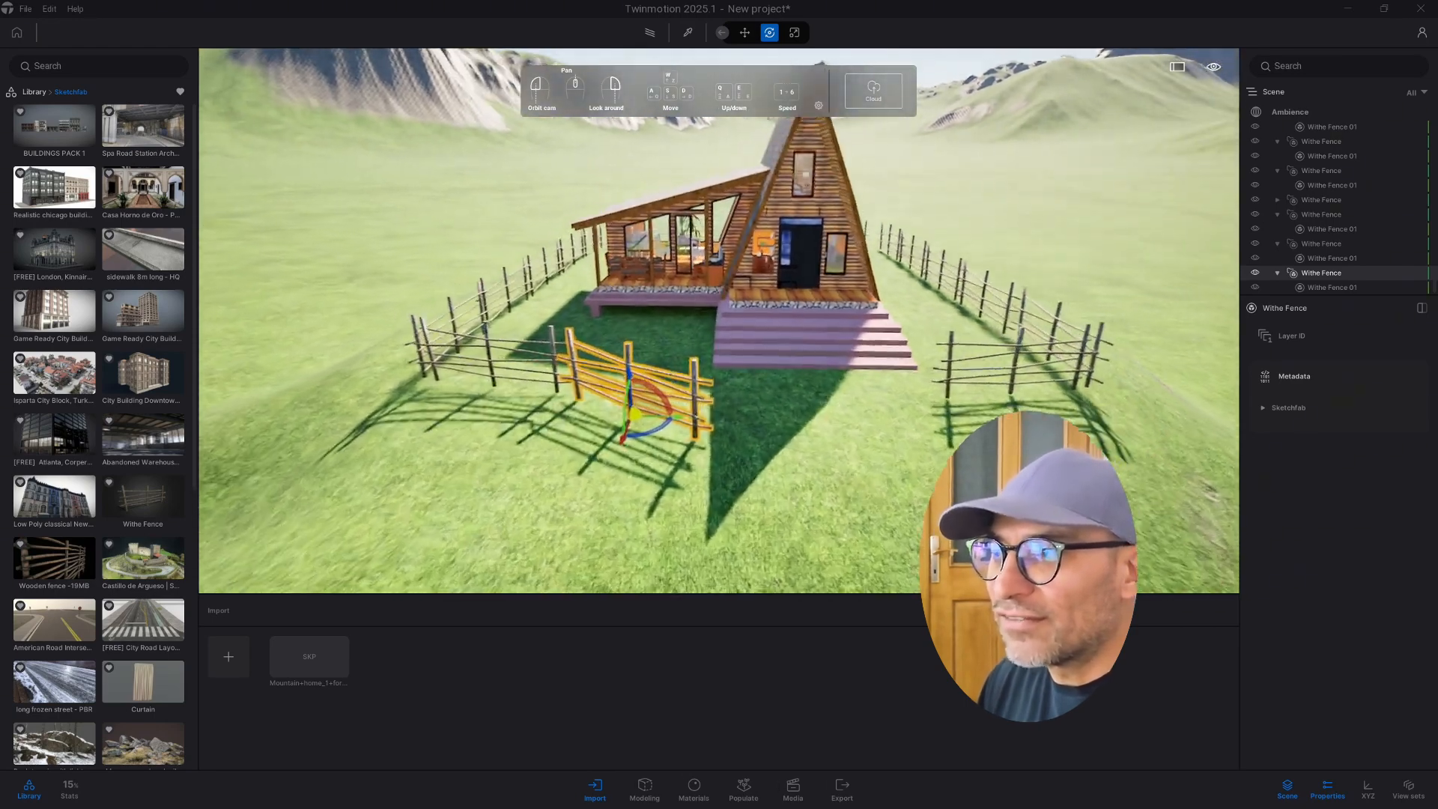
key(d)
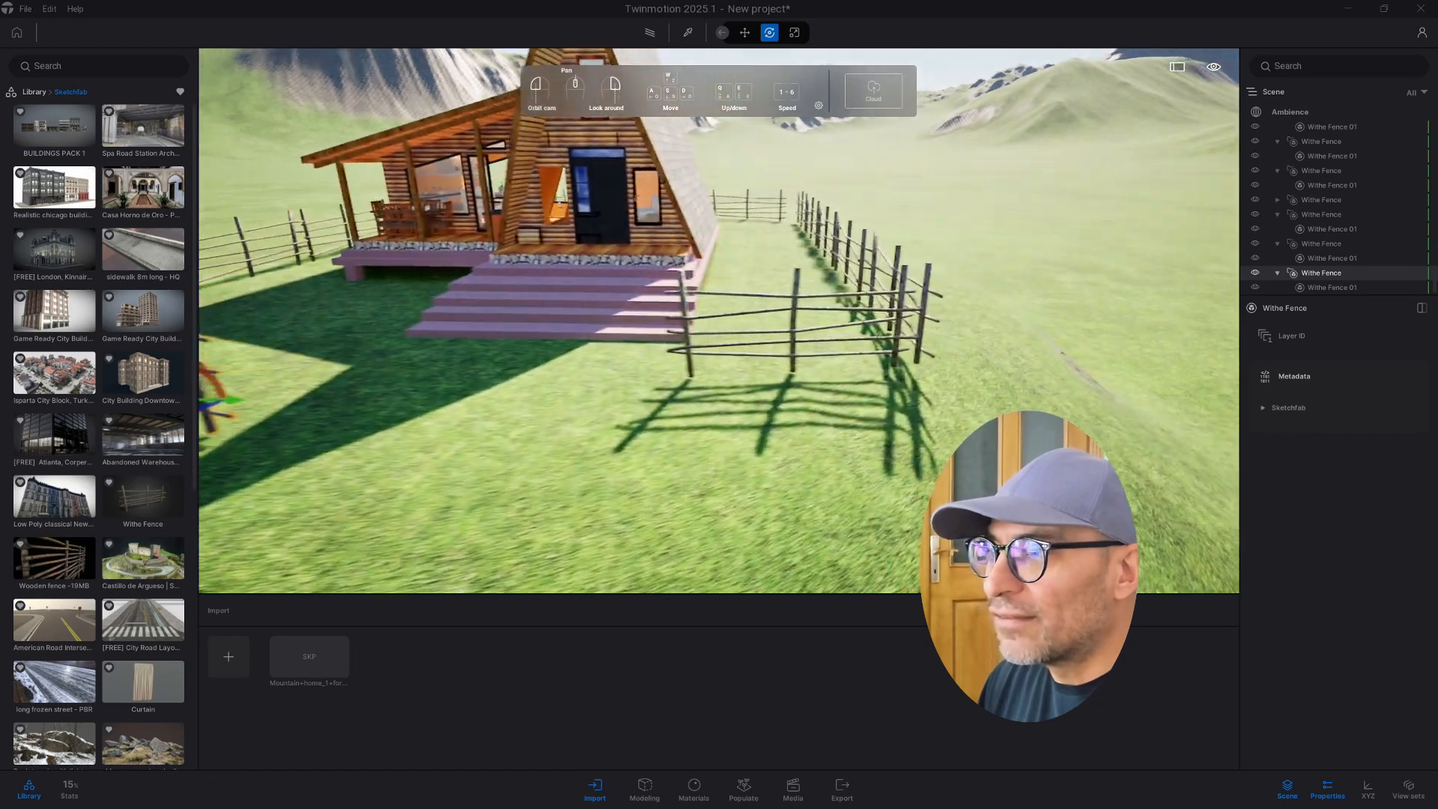
right_drag(1048, 352, 658, 309)
right_drag(788, 295, 866, 332)
key(s)
key(e)
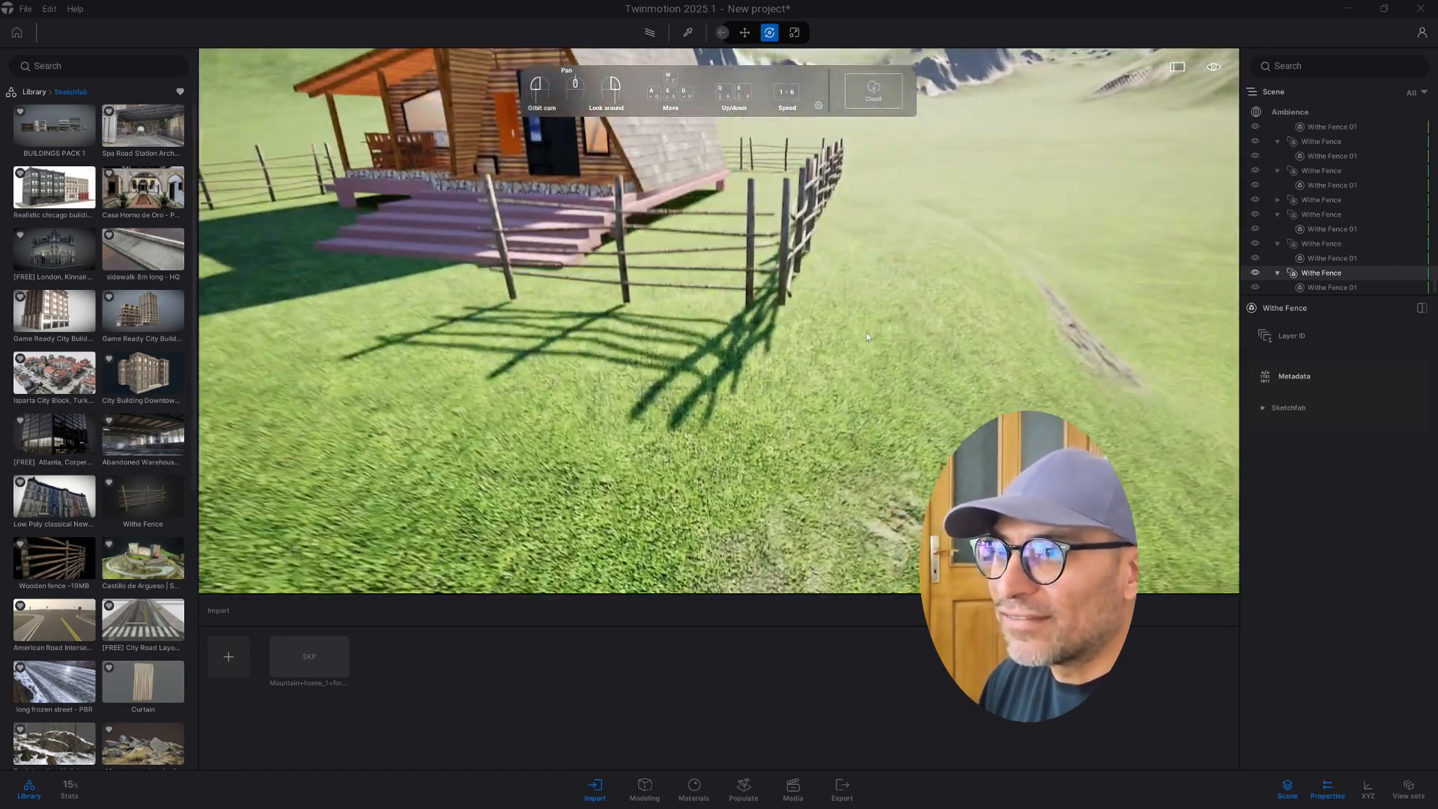
click(871, 320)
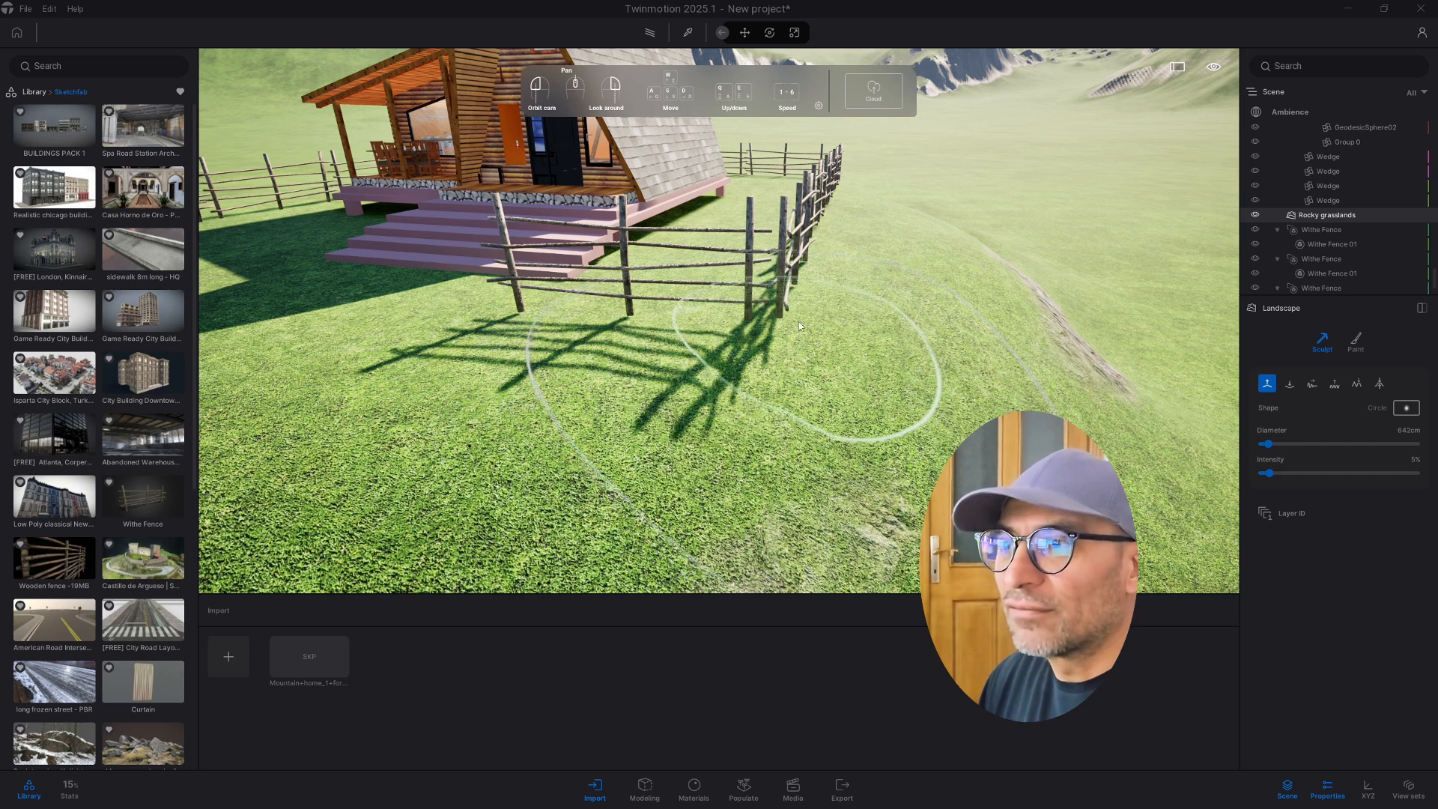
key(d)
key(q)
right_drag(793, 318, 711, 243)
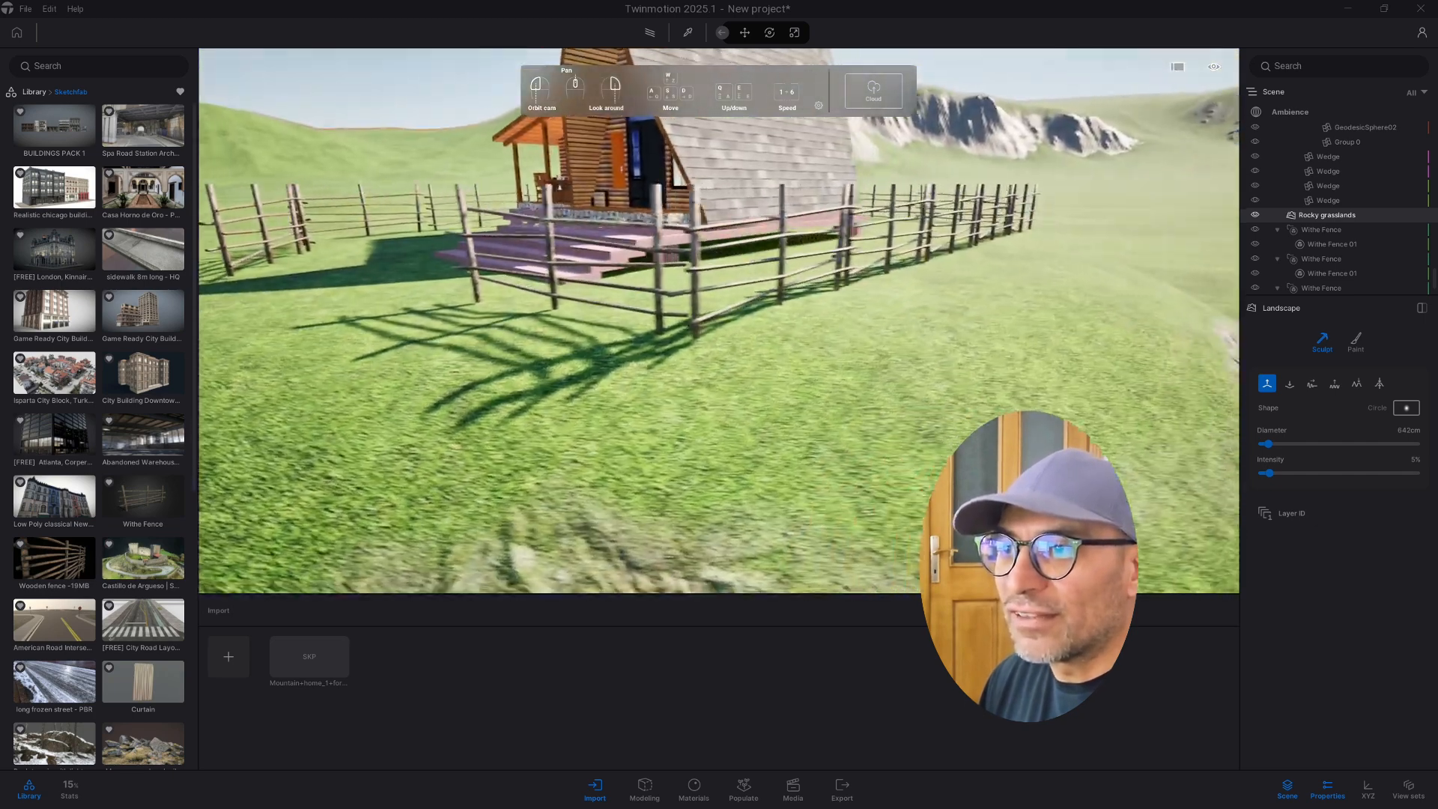
key(d)
mouse_move(913, 292)
right_down()
mouse_move(876, 289)
mouse_move(959, 262)
mouse_move(749, 277)
mouse_move(636, 352)
mouse_move(524, 337)
mouse_move(999, 282)
mouse_move(644, 266)
mouse_move(651, 232)
mouse_move(856, 337)
mouse_move(626, 308)
mouse_move(509, 312)
mouse_move(758, 220)
right_up()
key(d)
key(w)
key(e)
key(d)
key(s)
key(d)
key(w)
key(d)
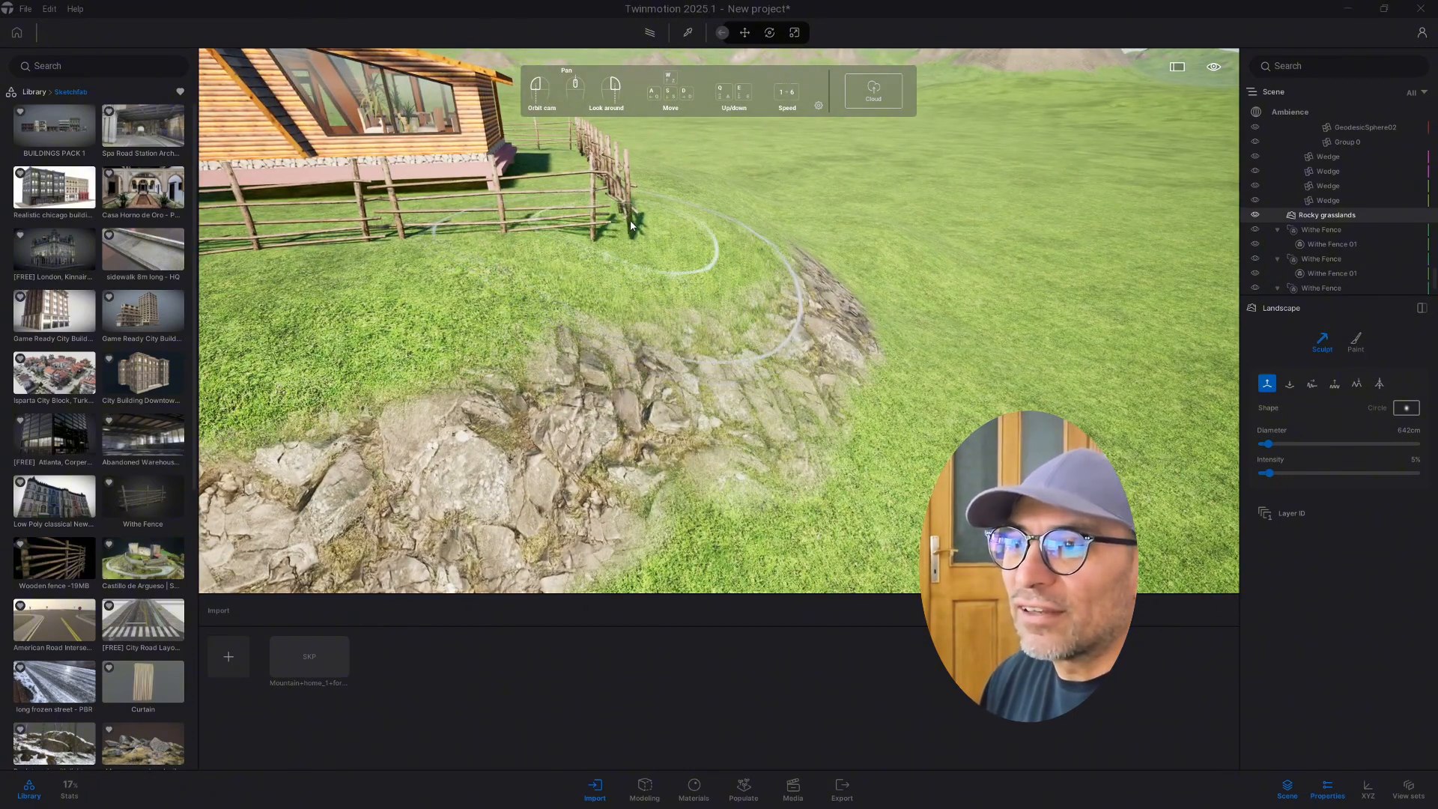
Examine the fenced cabin and the grassy slope in front of it from a distance.
key(a)
right_drag(628, 231, 517, 180)
key(a)
key(a)
key(a)
key(s)
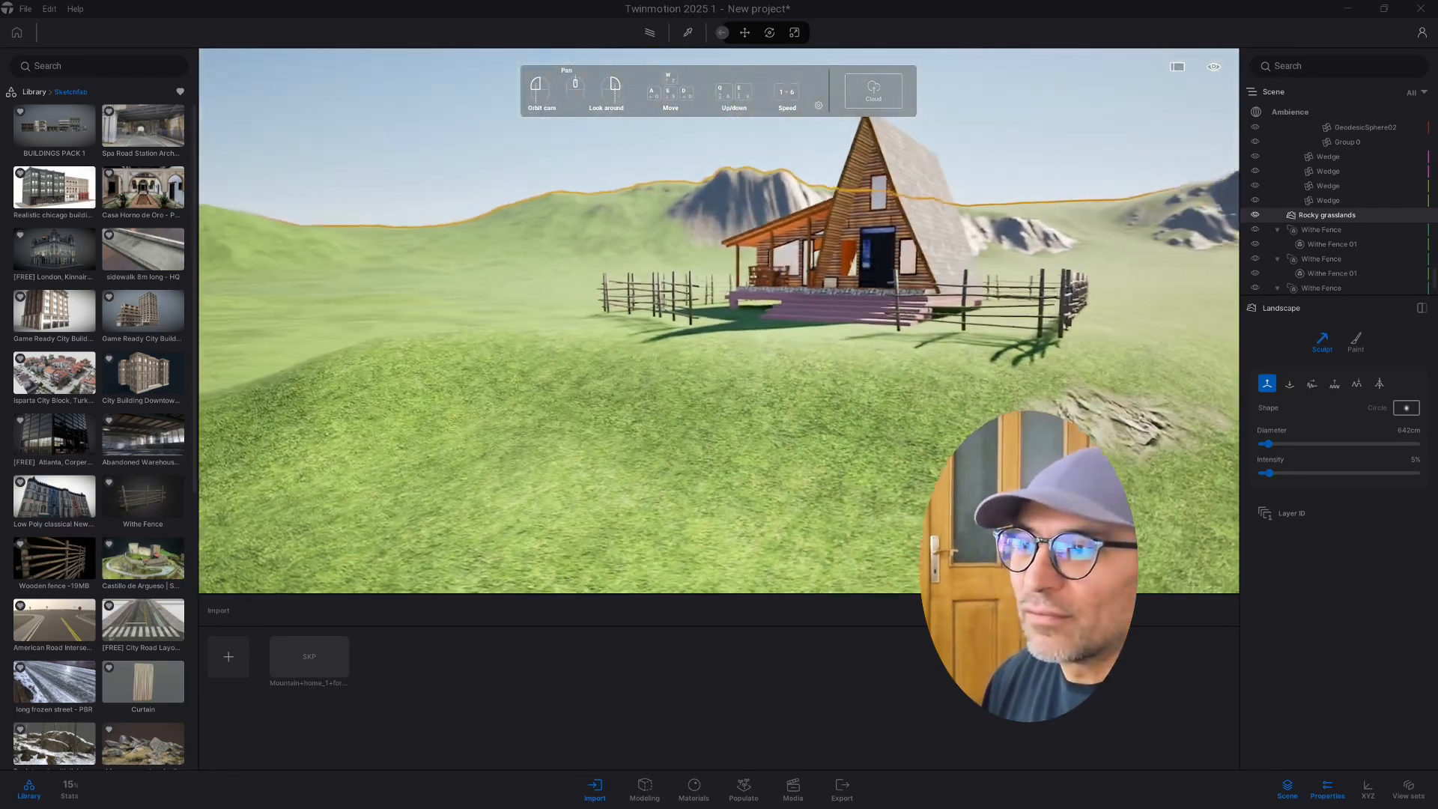
right_drag(703, 390, 919, 425)
key(w)
key(w)
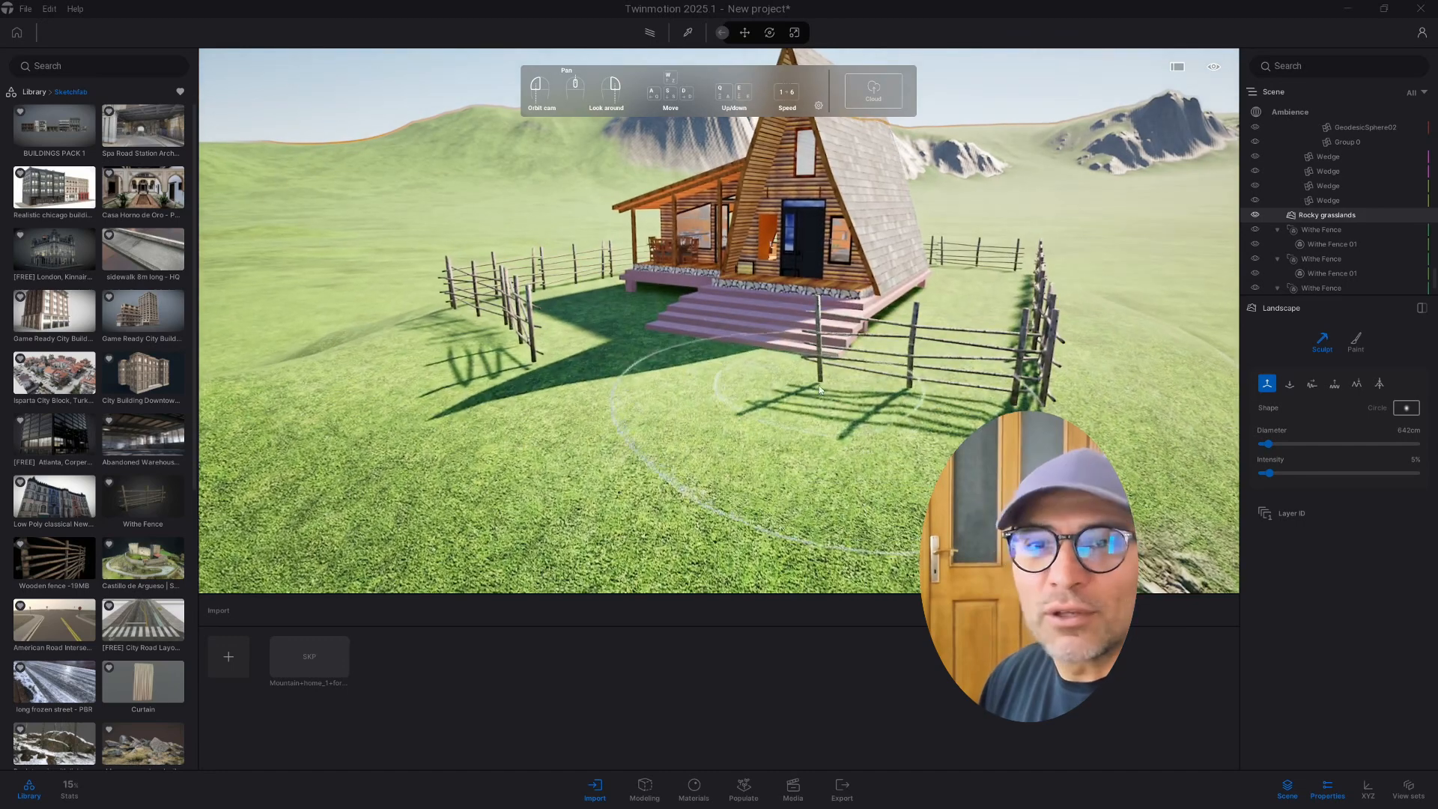
key(s)
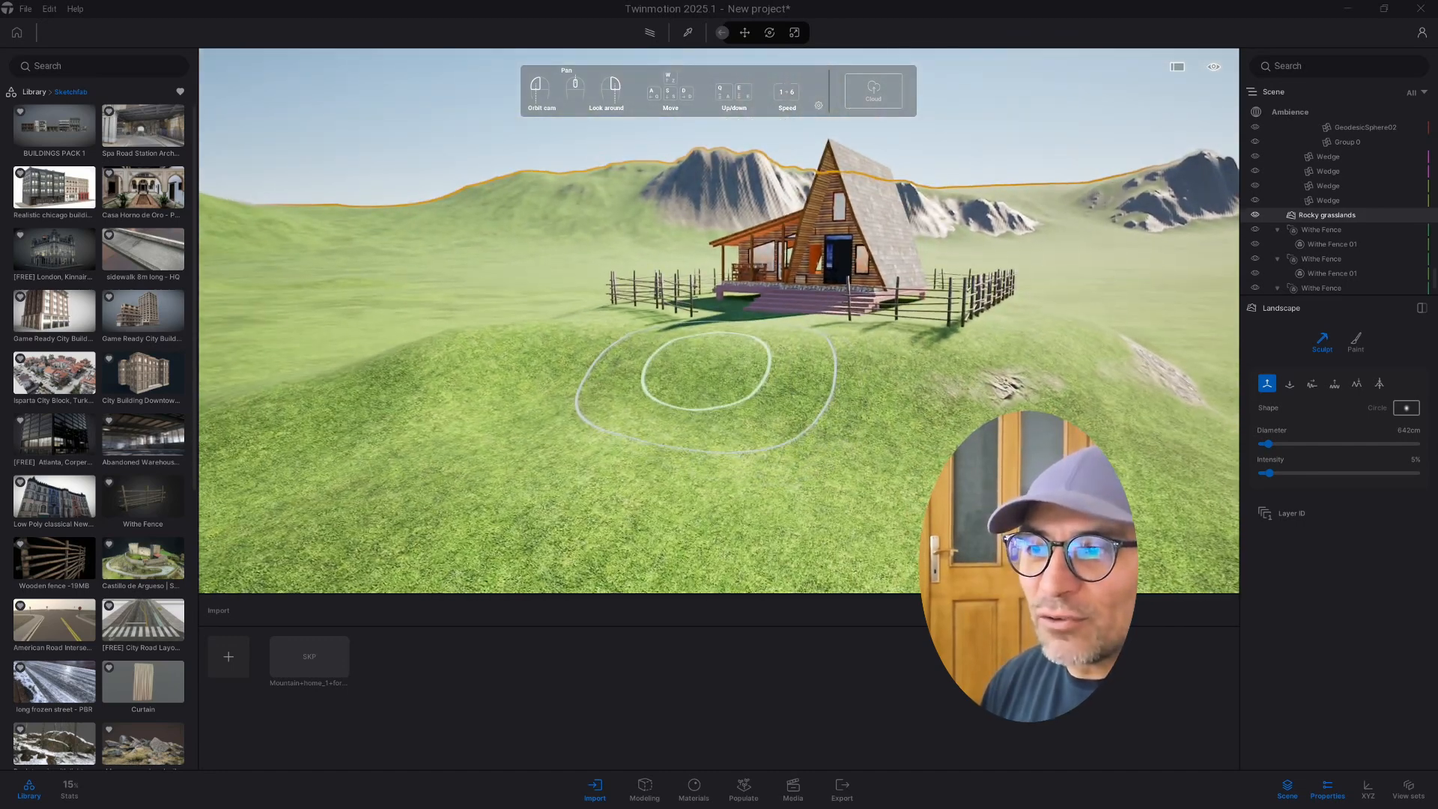
key(a)
mouse_move(706, 372)
right_down()
mouse_move(828, 369)
mouse_move(718, 388)
mouse_move(668, 362)
right_up()
key(d)
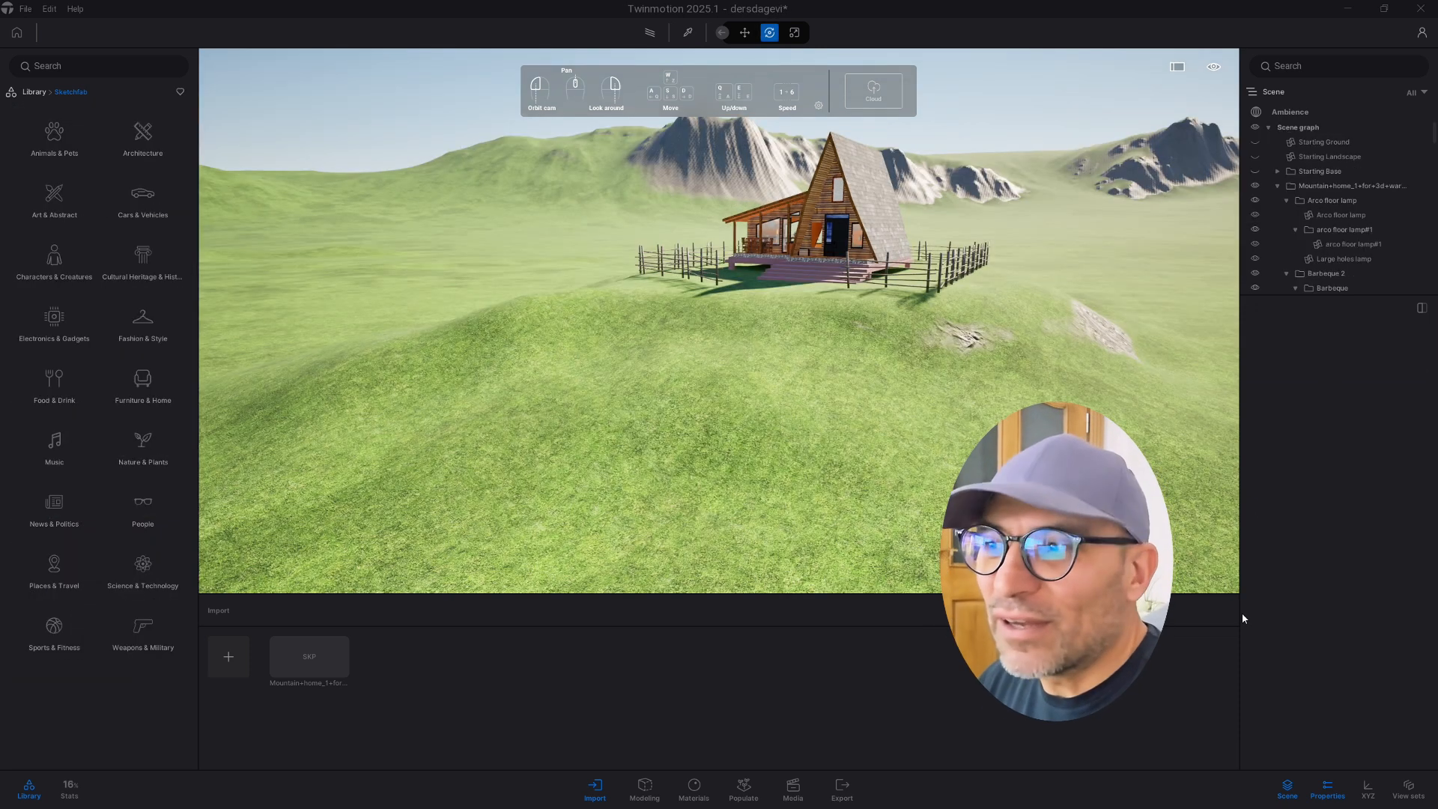
Select the Rocky grasslands terrain and go through the raise and Dig brushes of its Sculpt mode.
click(946, 443)
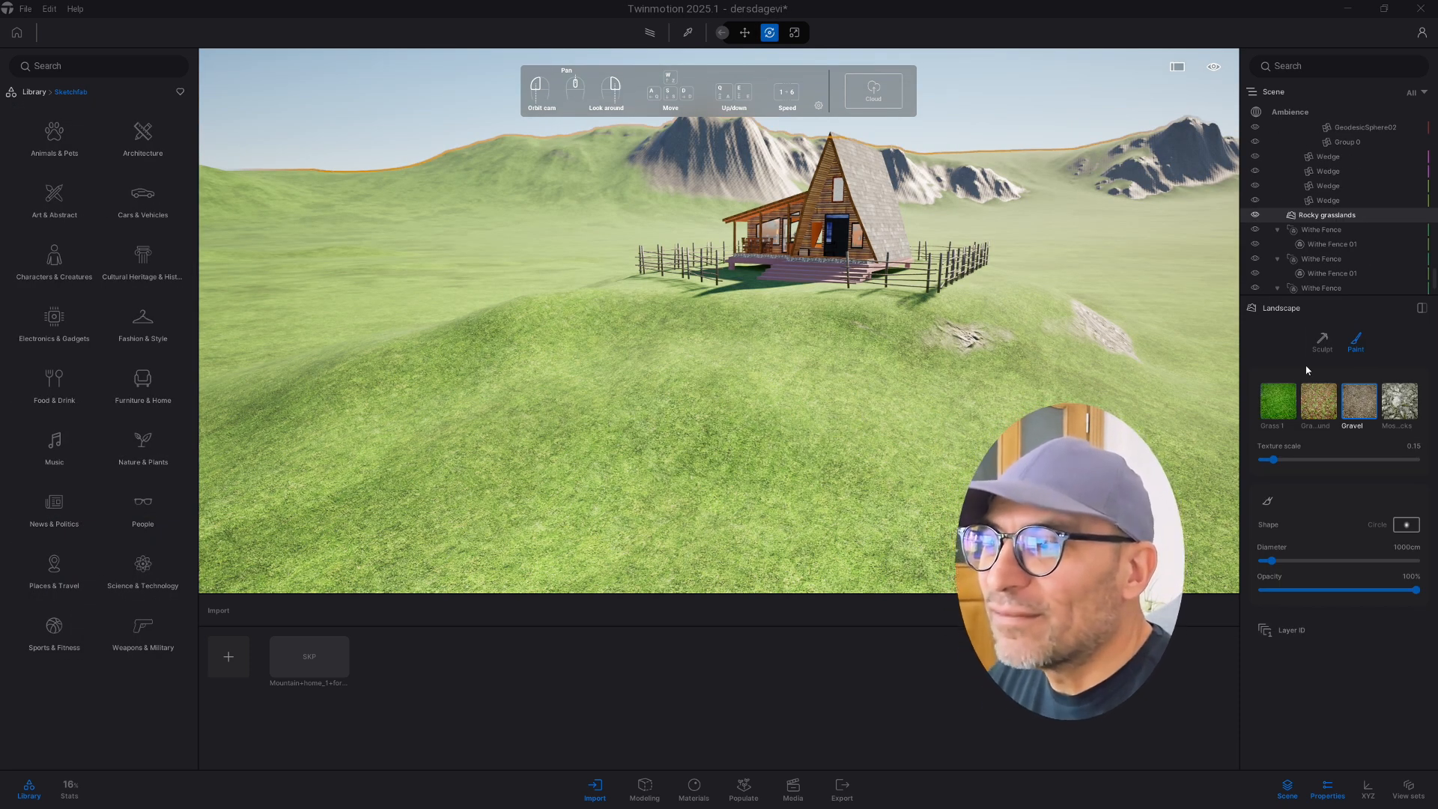
click(1321, 341)
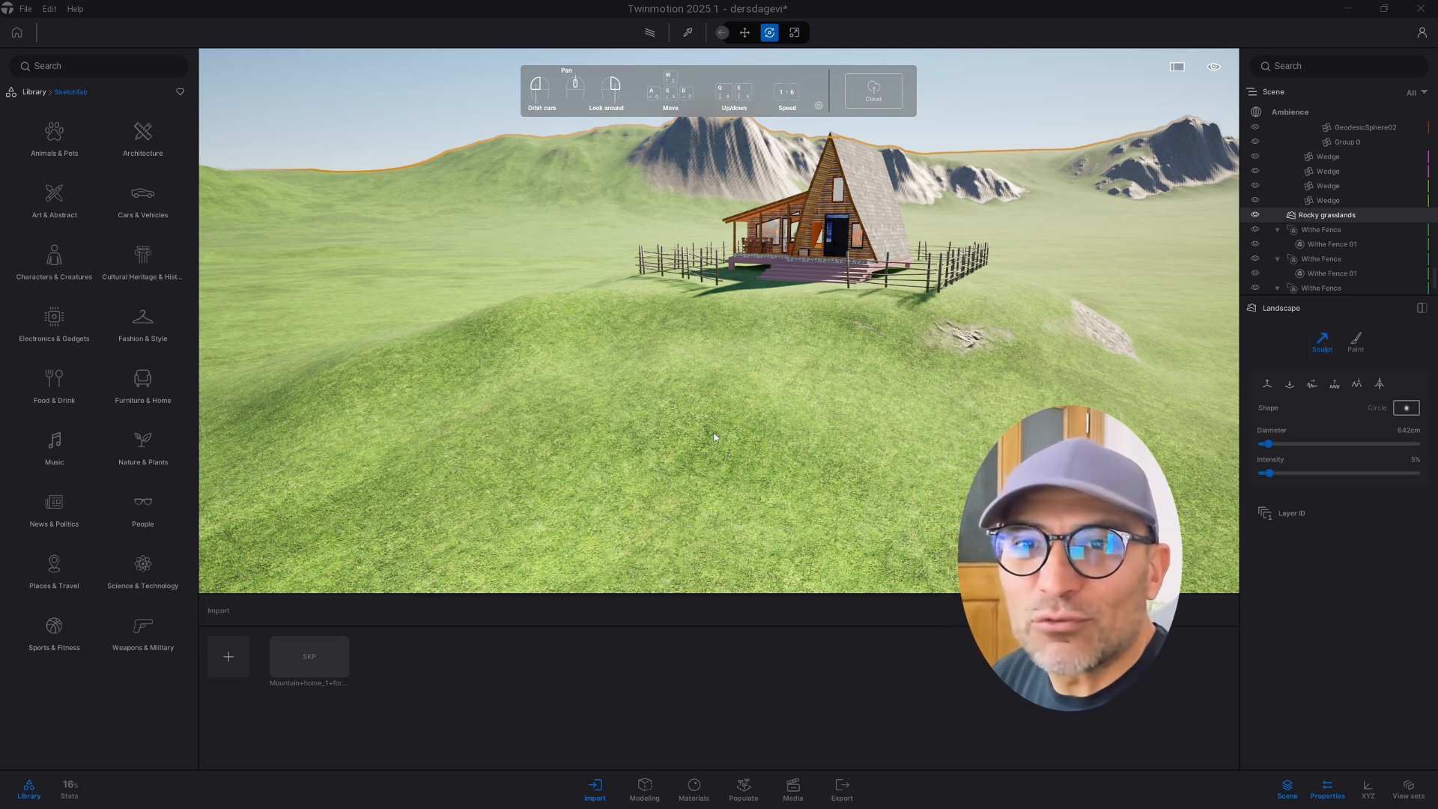
right_drag(913, 395, 803, 303)
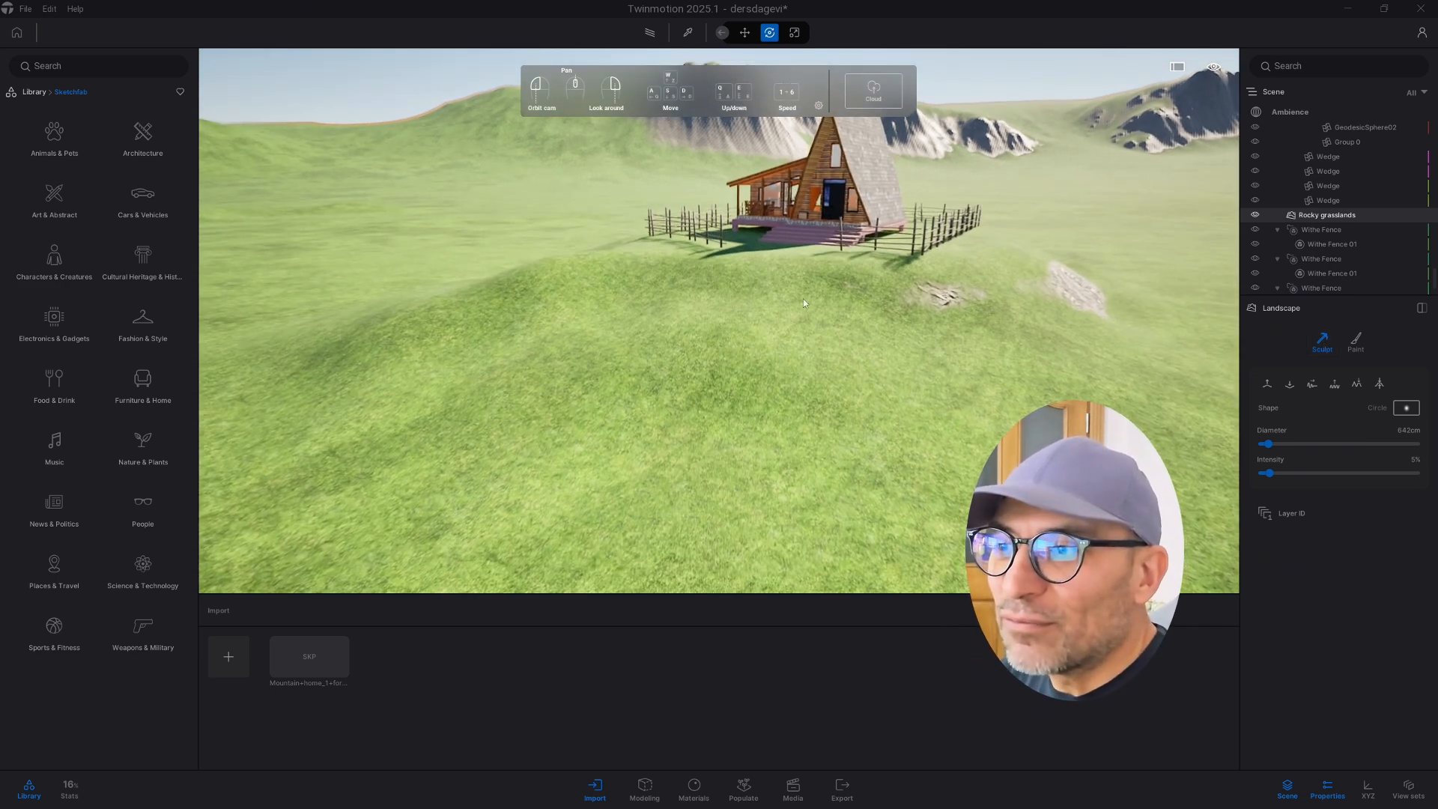
click(1266, 383)
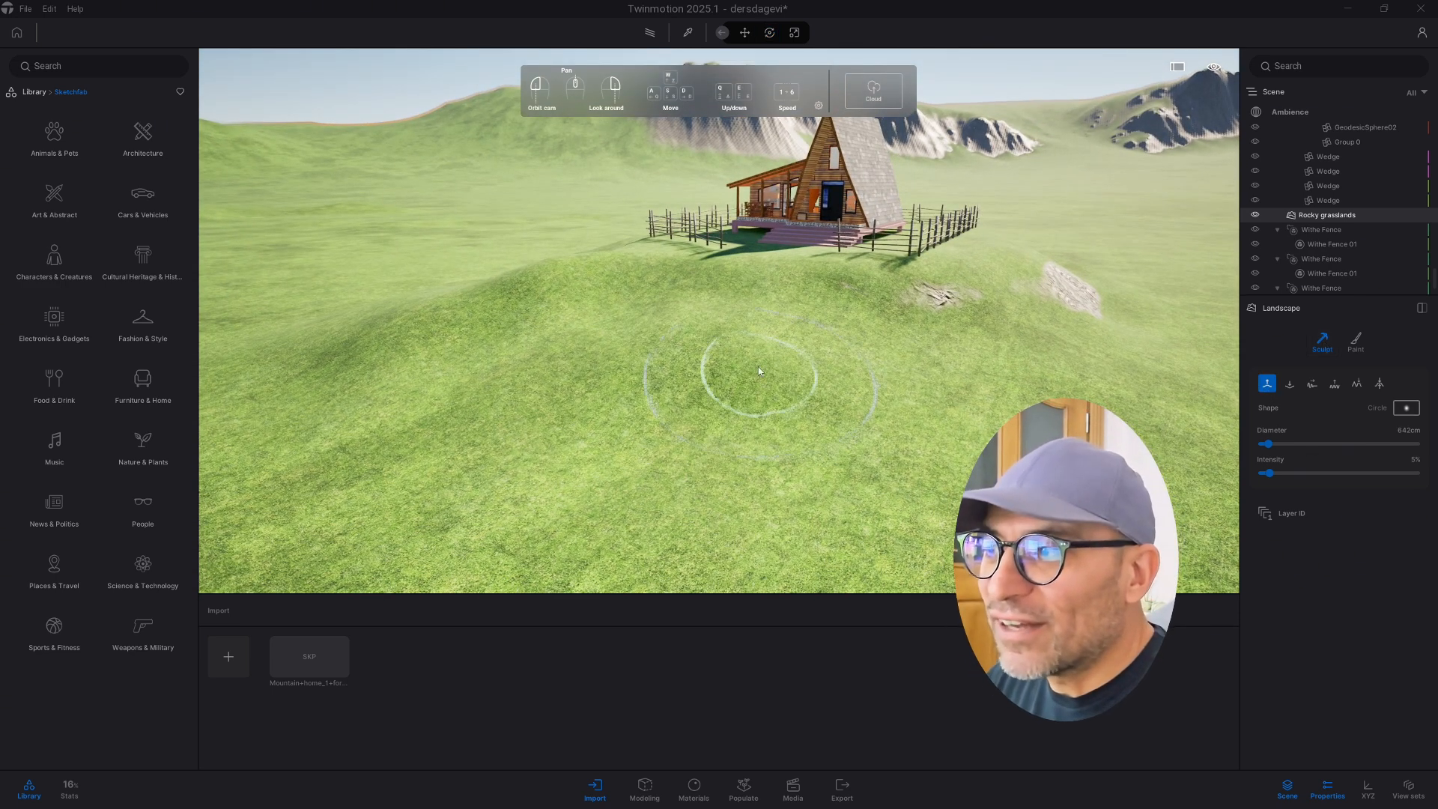
click(1289, 383)
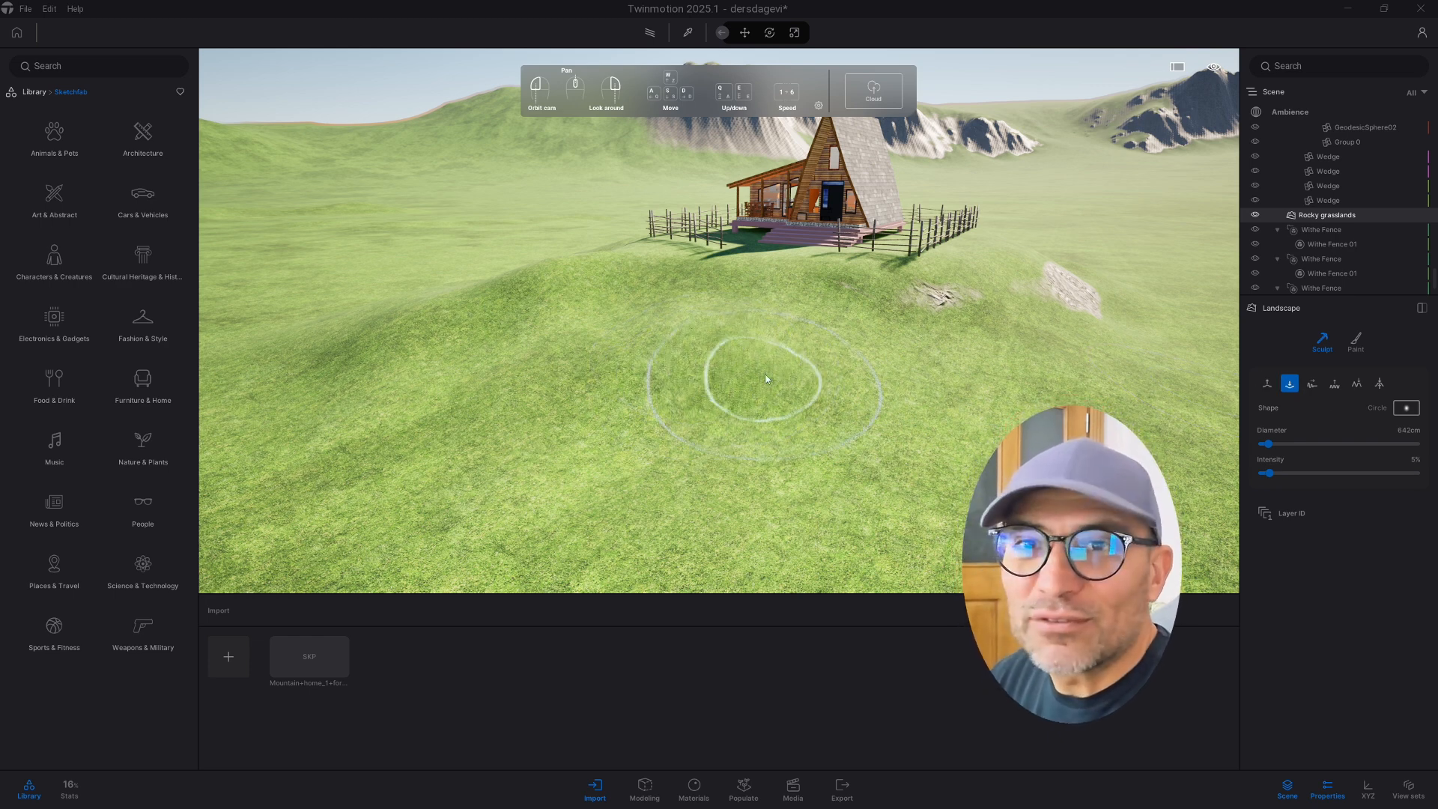
right_drag(763, 378, 712, 375)
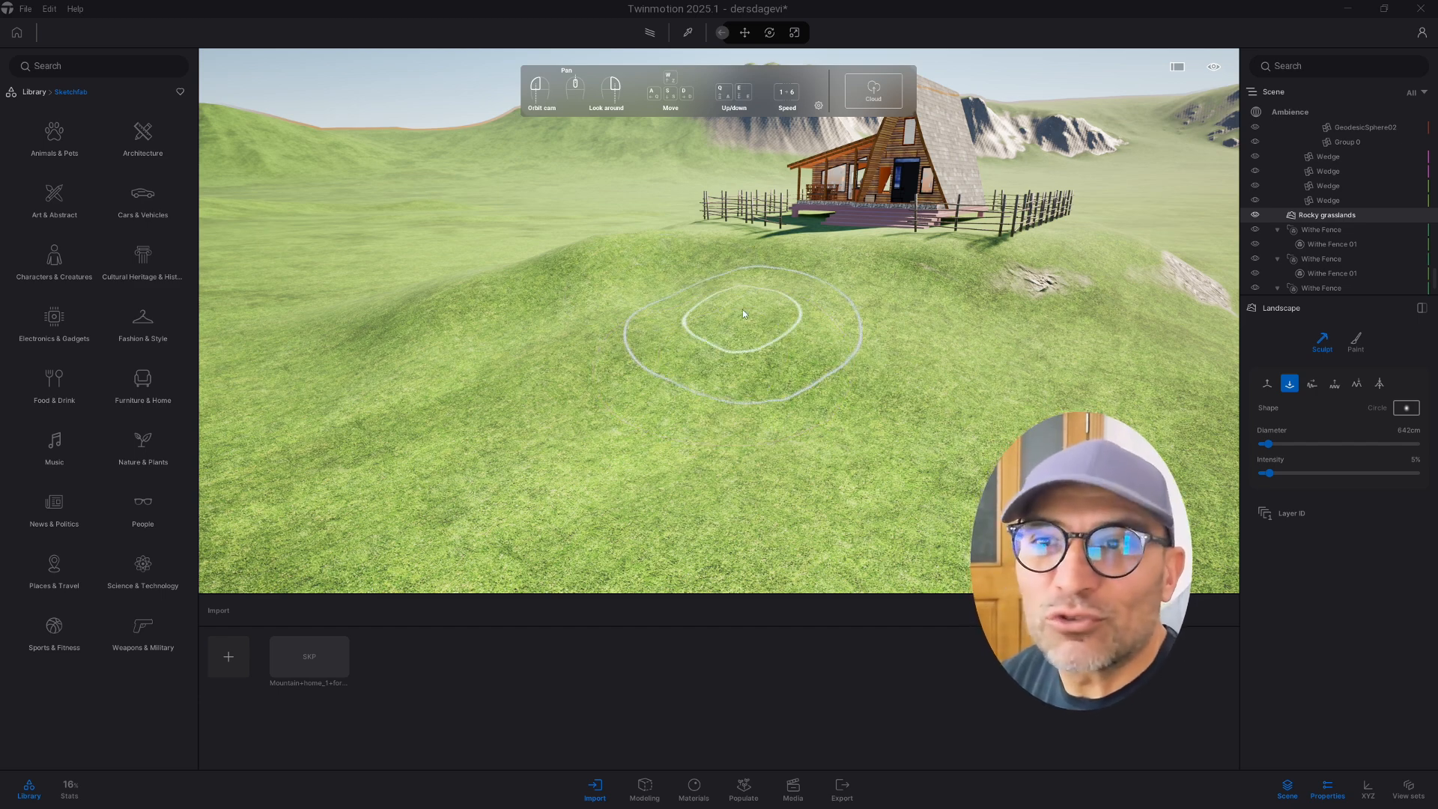
mouse_move(745, 310)
right_down()
mouse_move(629, 301)
mouse_move(816, 322)
right_up()
key(s)
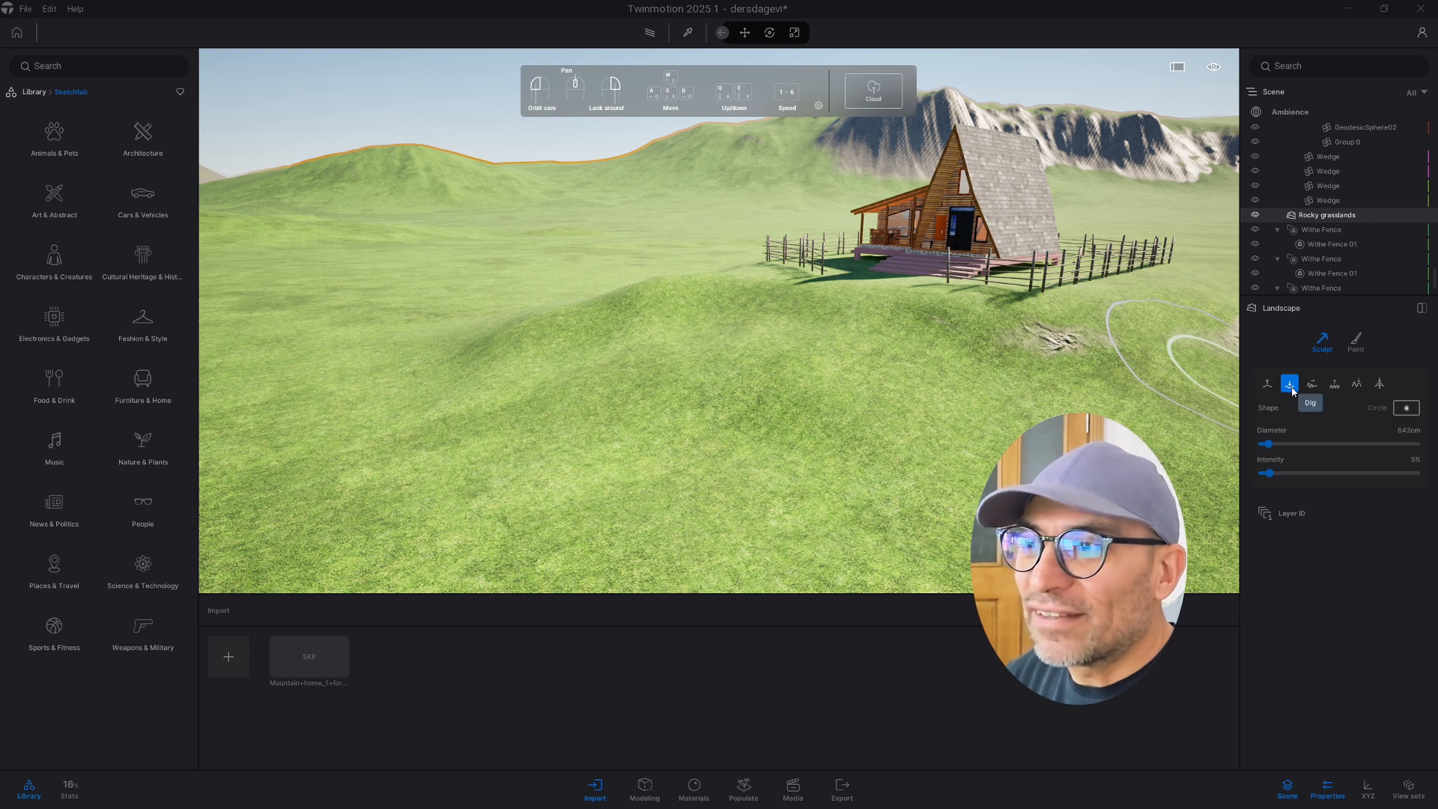
click(1268, 386)
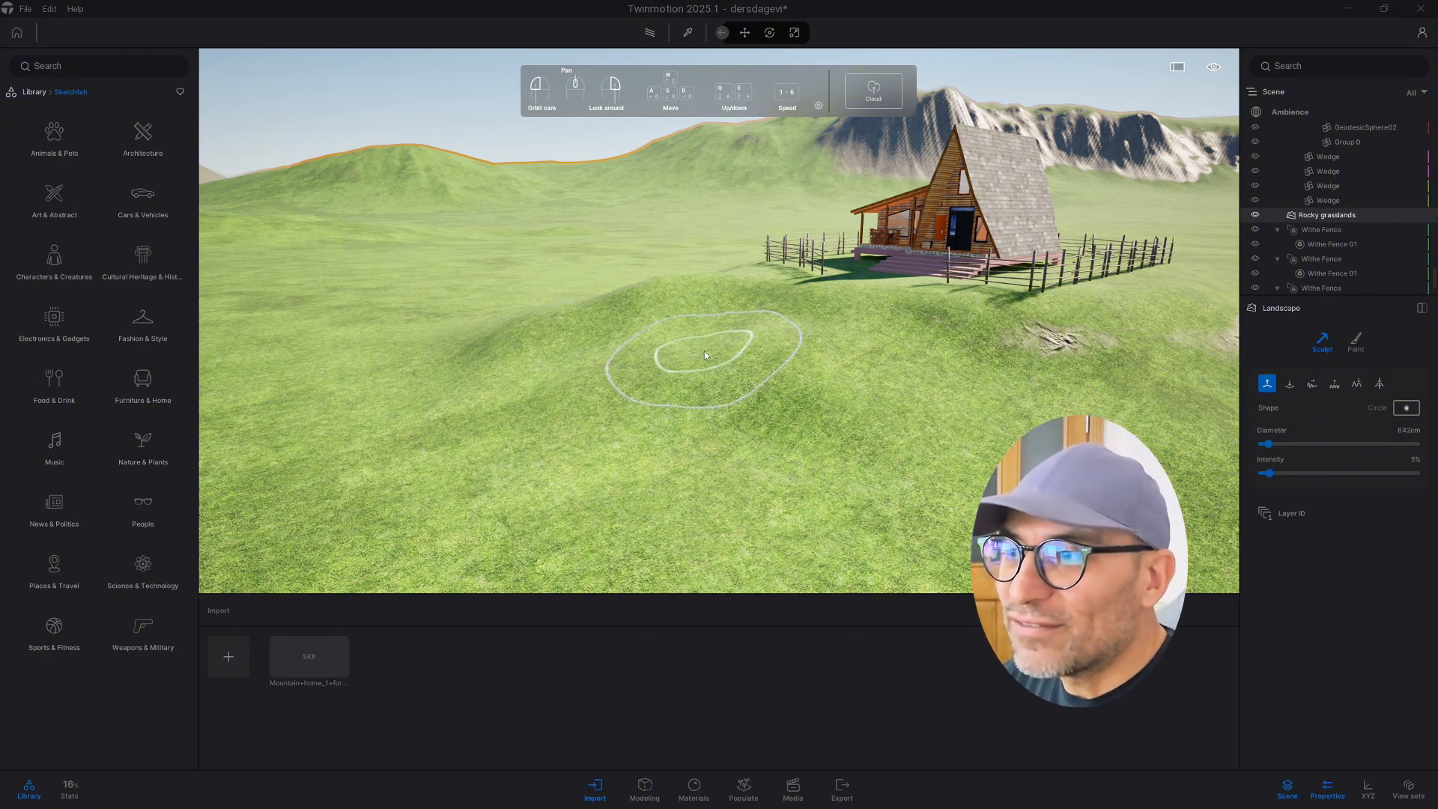
mouse_move(704, 351)
right_down()
mouse_move(807, 382)
mouse_move(828, 382)
mouse_move(779, 343)
mouse_move(867, 356)
right_up()
key(a)
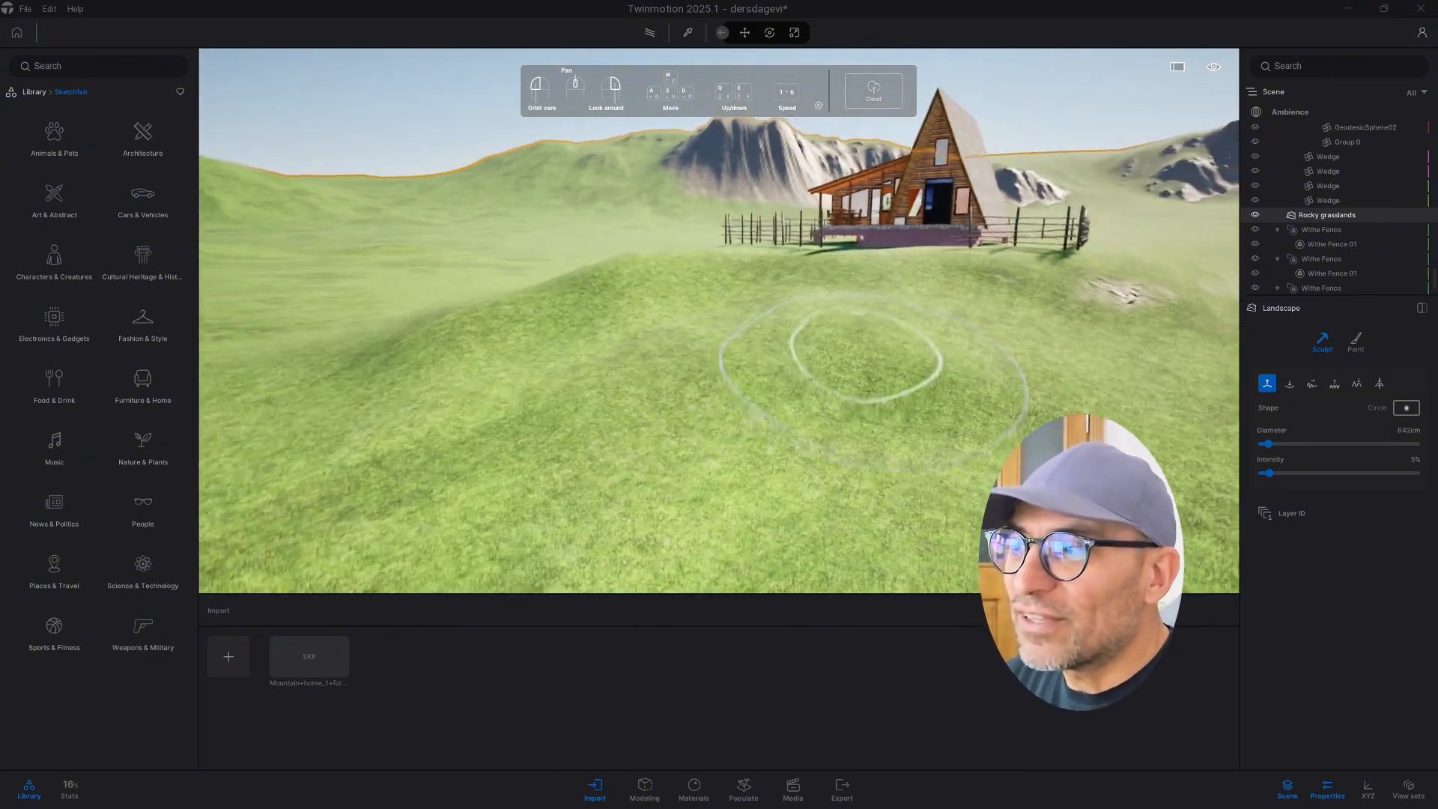
Set up terrain painting with the Gravel material, a brush diameter of about 409 cm and a texture scale of 0.23.
click(1356, 343)
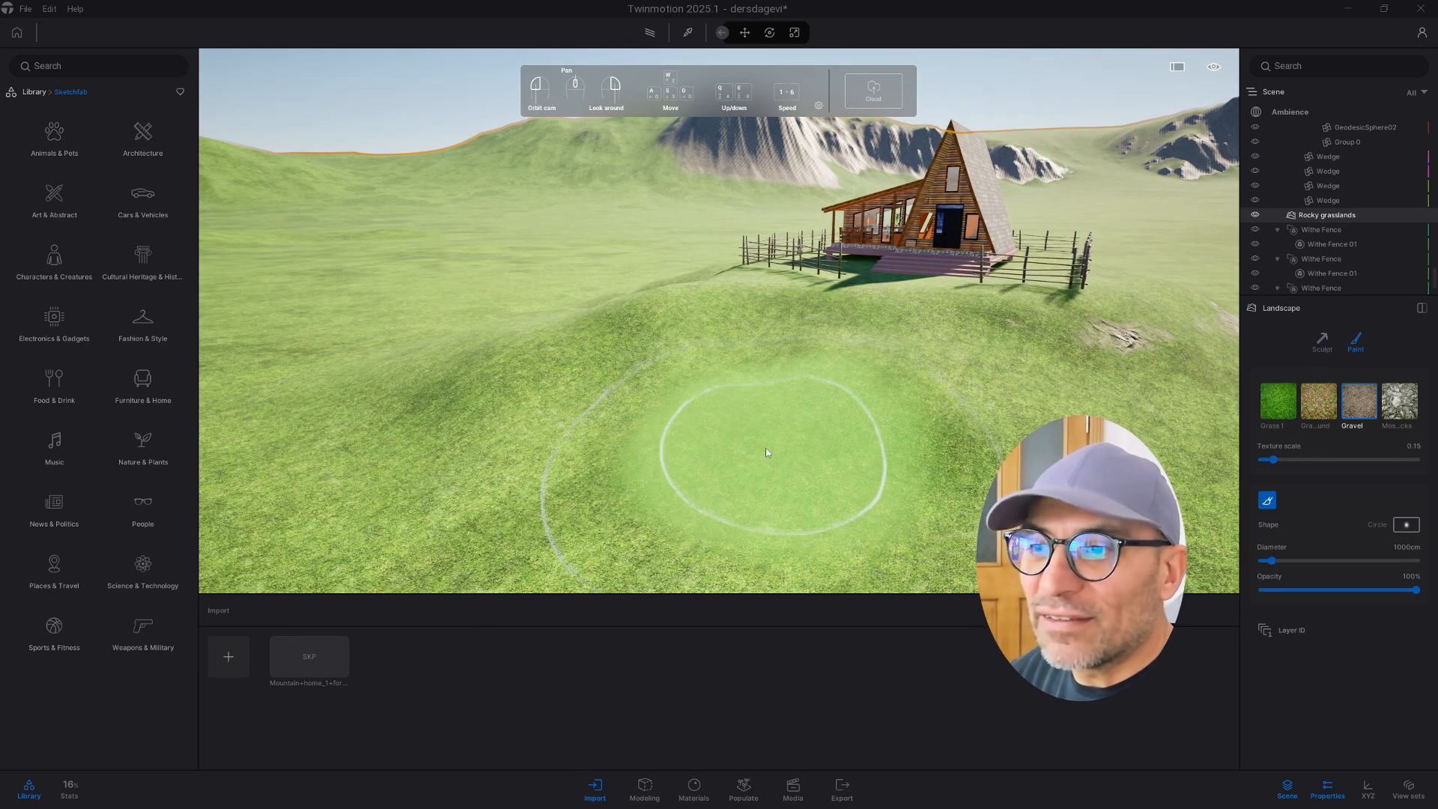
click(1277, 400)
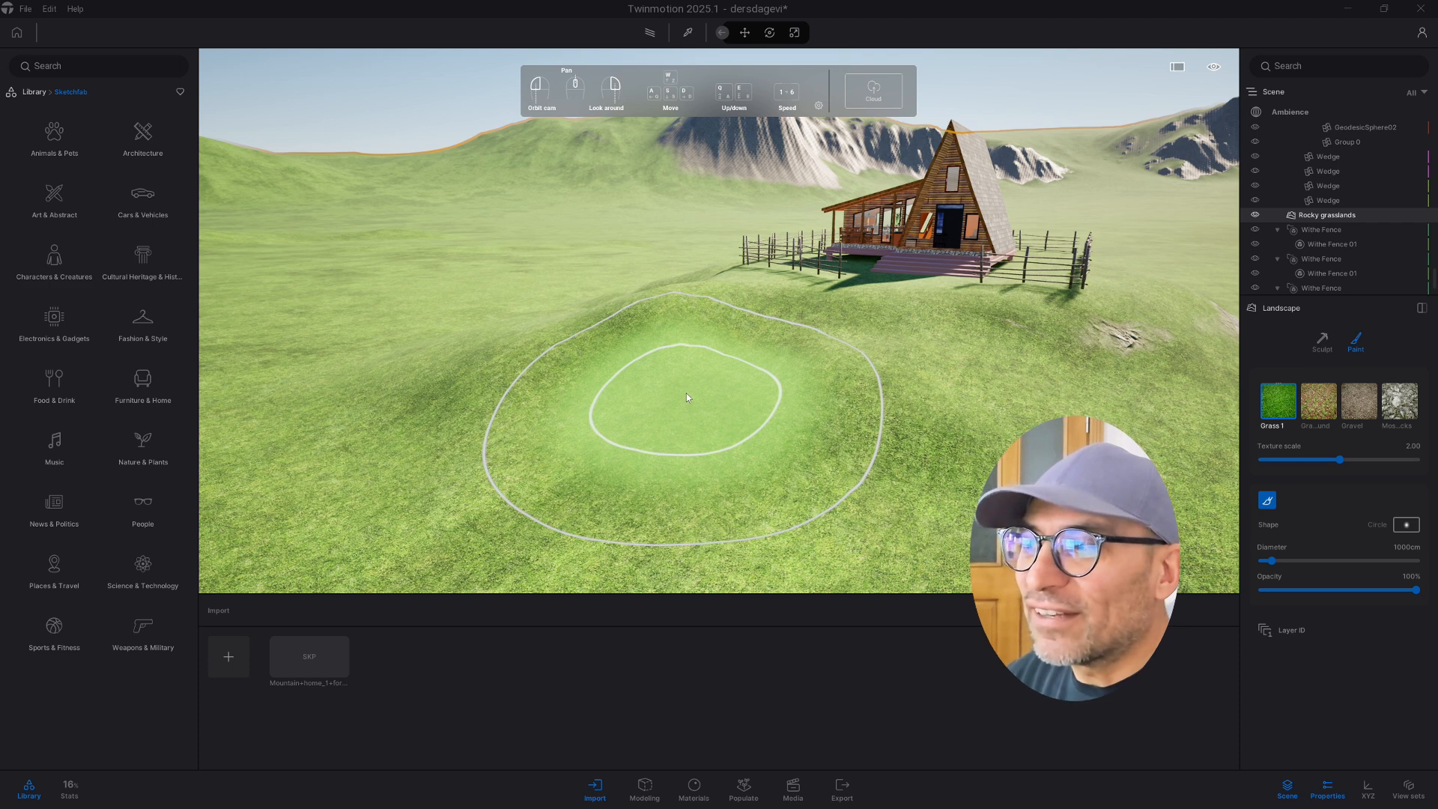
click(1358, 401)
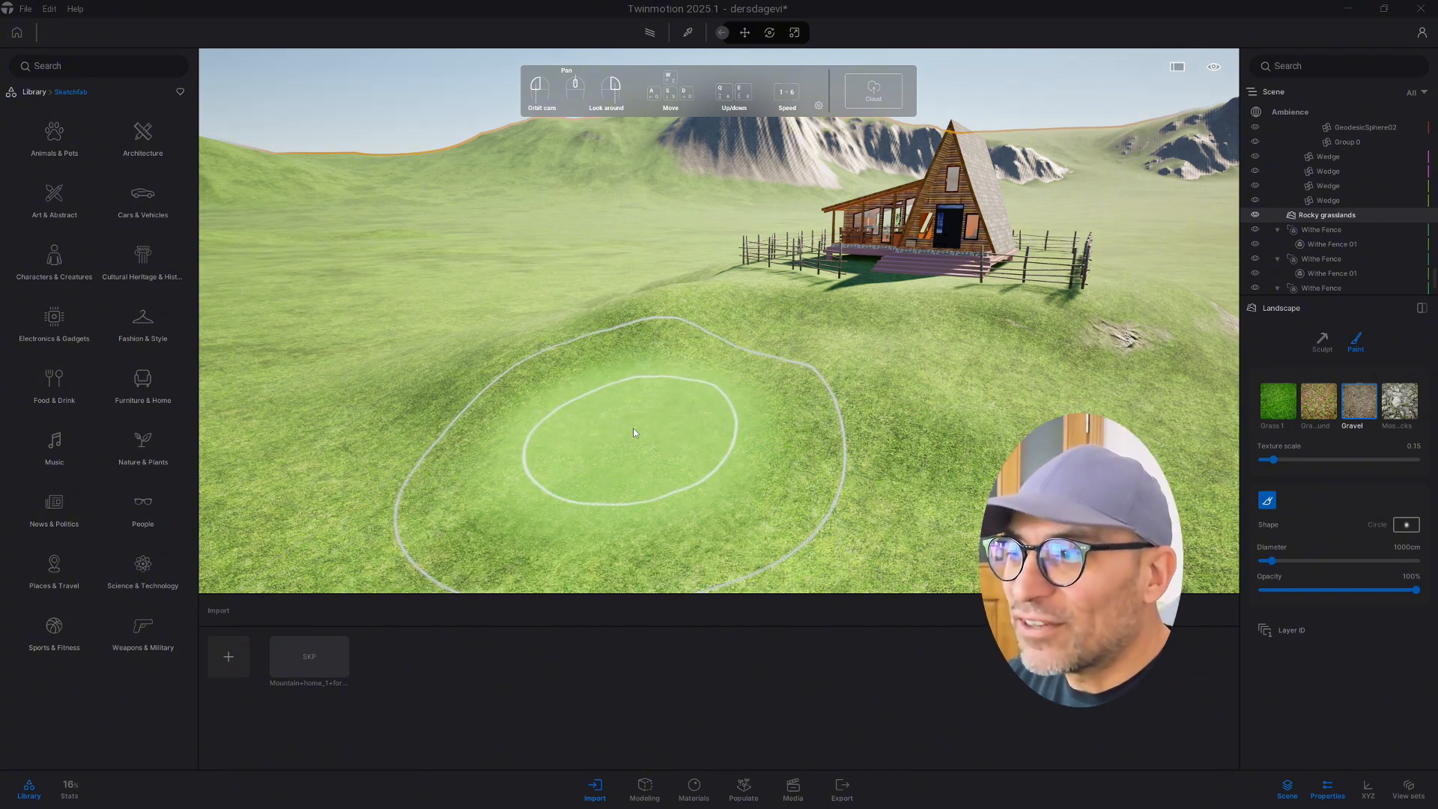
mouse_move(632, 428)
right_down()
mouse_move(850, 464)
mouse_move(689, 366)
mouse_move(1237, 564)
right_up()
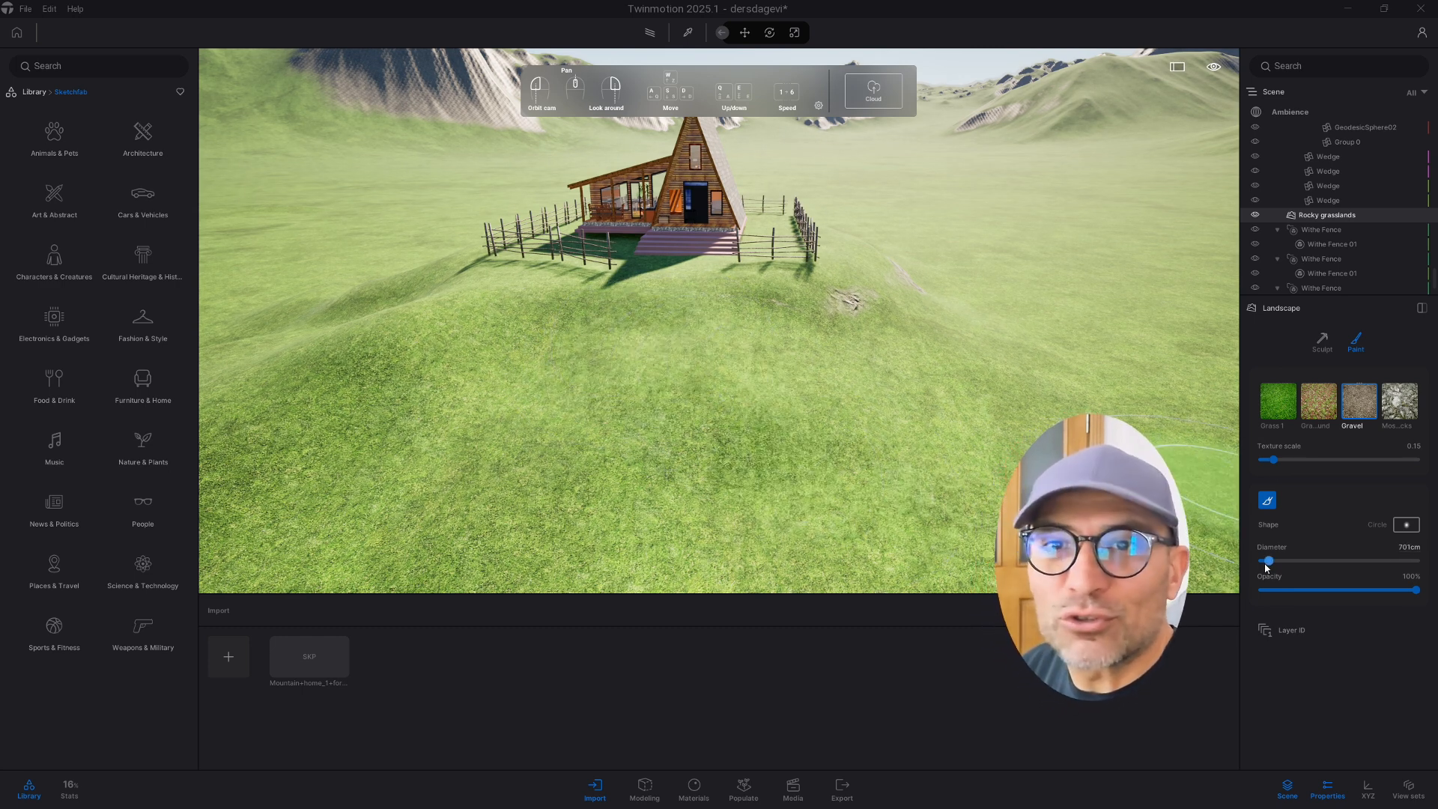
drag(1265, 567, 1262, 567)
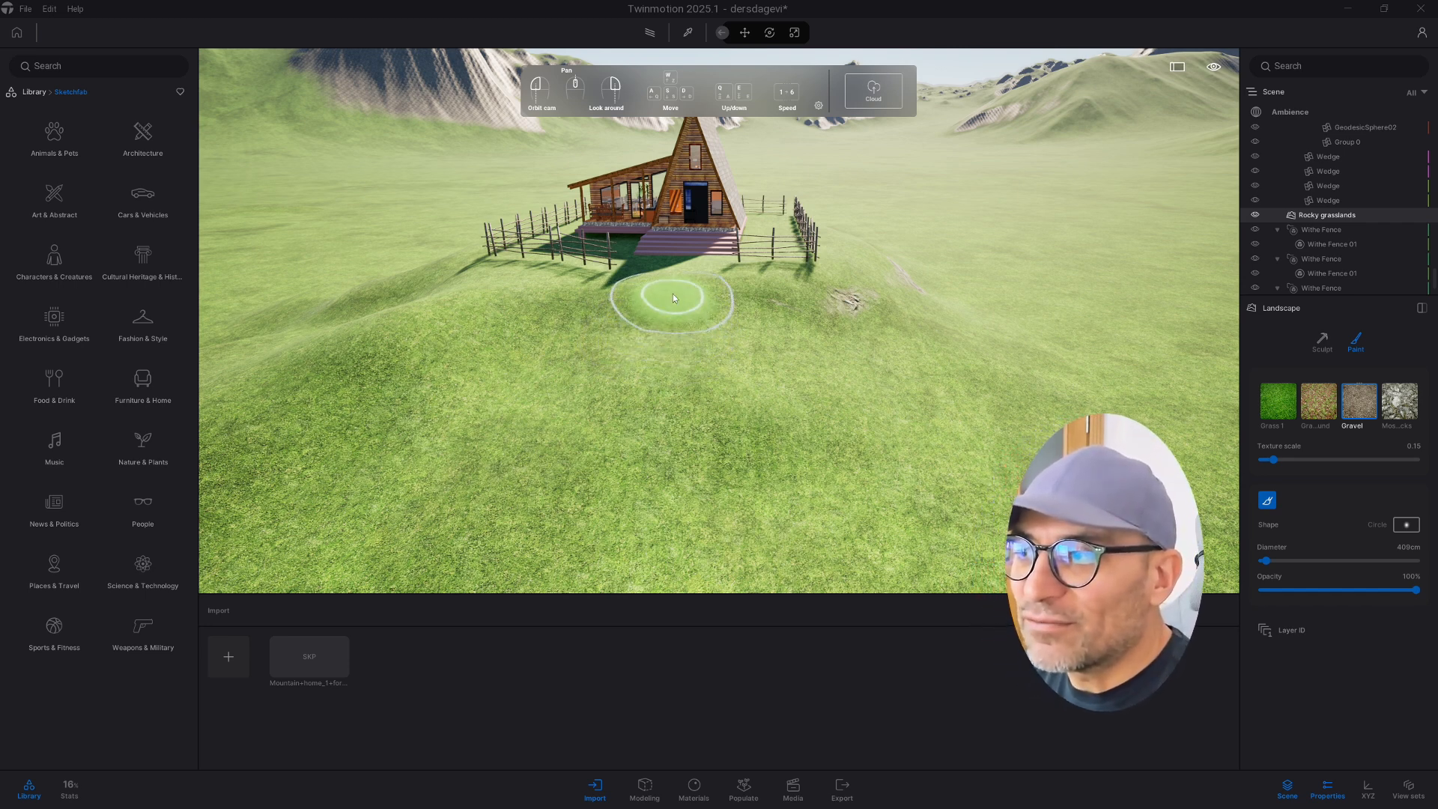
drag(1272, 459, 1278, 459)
right_drag(712, 346, 777, 385)
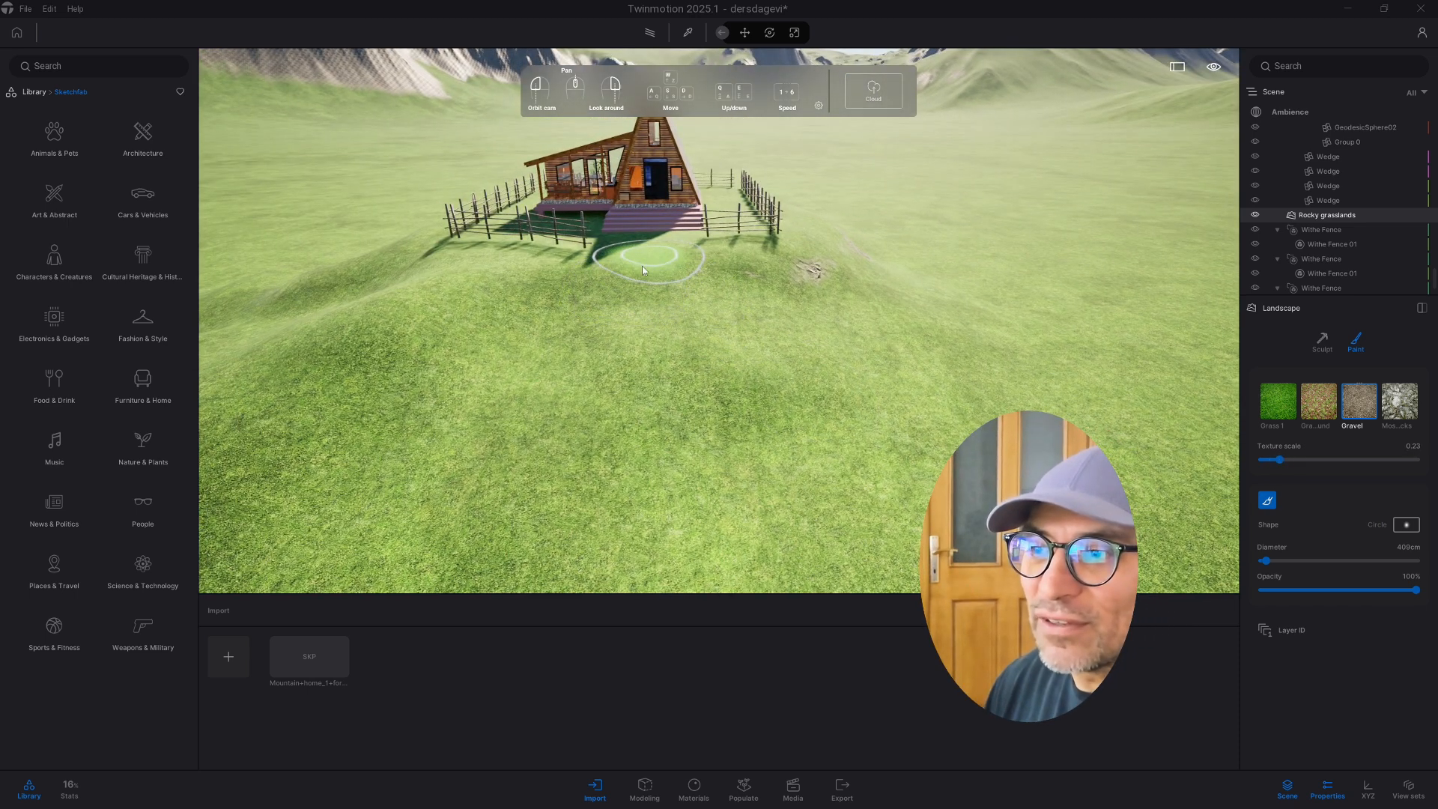
Paint a winding gravel path down the grassy slope from the fence opening in front of the cabin's stairs.
mouse_move(647, 388)
mouse_down()
mouse_move(856, 524)
mouse_move(865, 641)
mouse_up()
scroll(882, 487, down, 3)
mouse_move(882, 487)
middle_down()
mouse_move(839, 357)
mouse_move(729, 334)
middle_up()
mouse_move(729, 334)
mouse_down()
mouse_move(672, 483)
mouse_move(870, 636)
mouse_up()
drag(714, 438, 696, 378)
scroll(773, 307, up, 3)
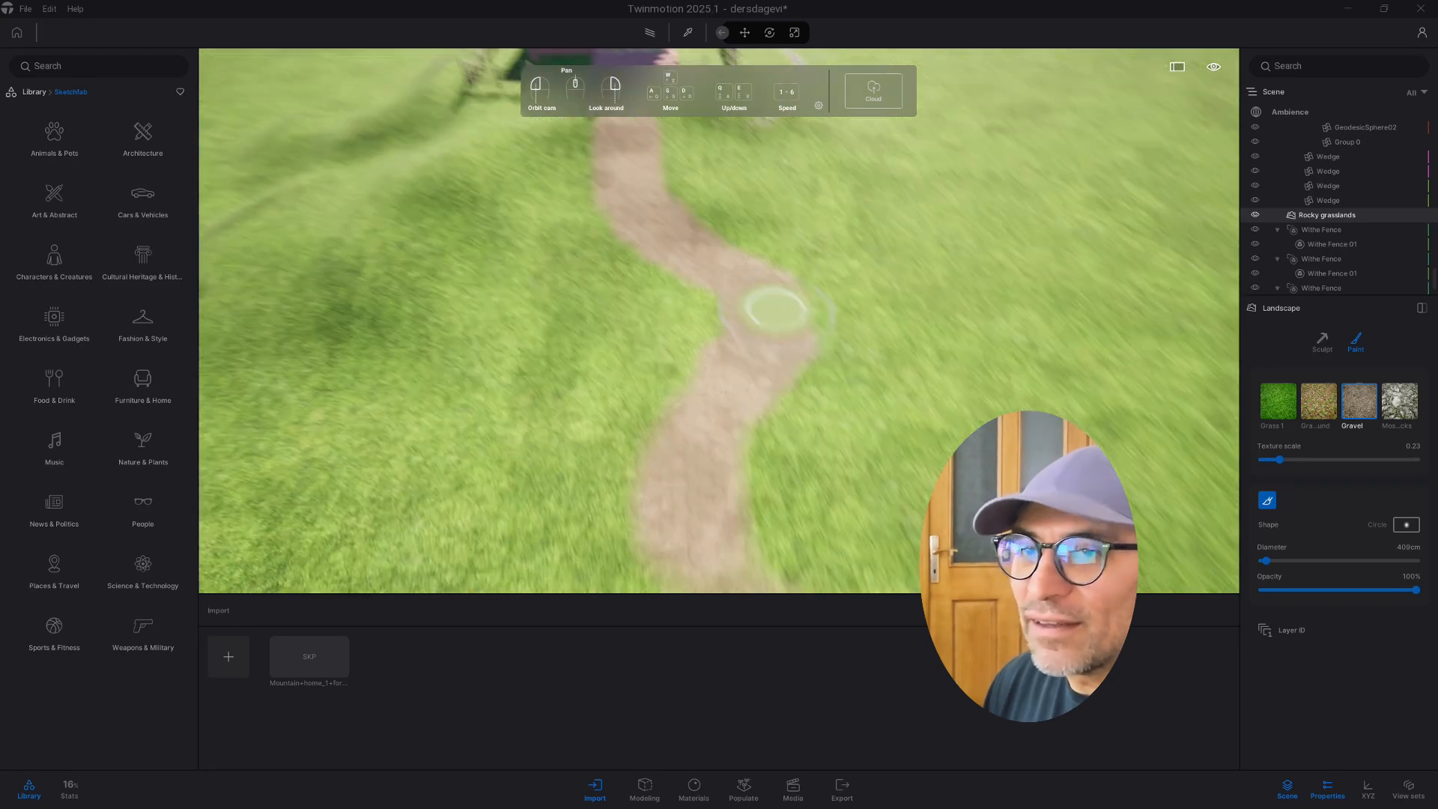
mouse_move(773, 307)
right_down()
mouse_move(722, 250)
mouse_move(745, 250)
mouse_move(673, 254)
right_up()
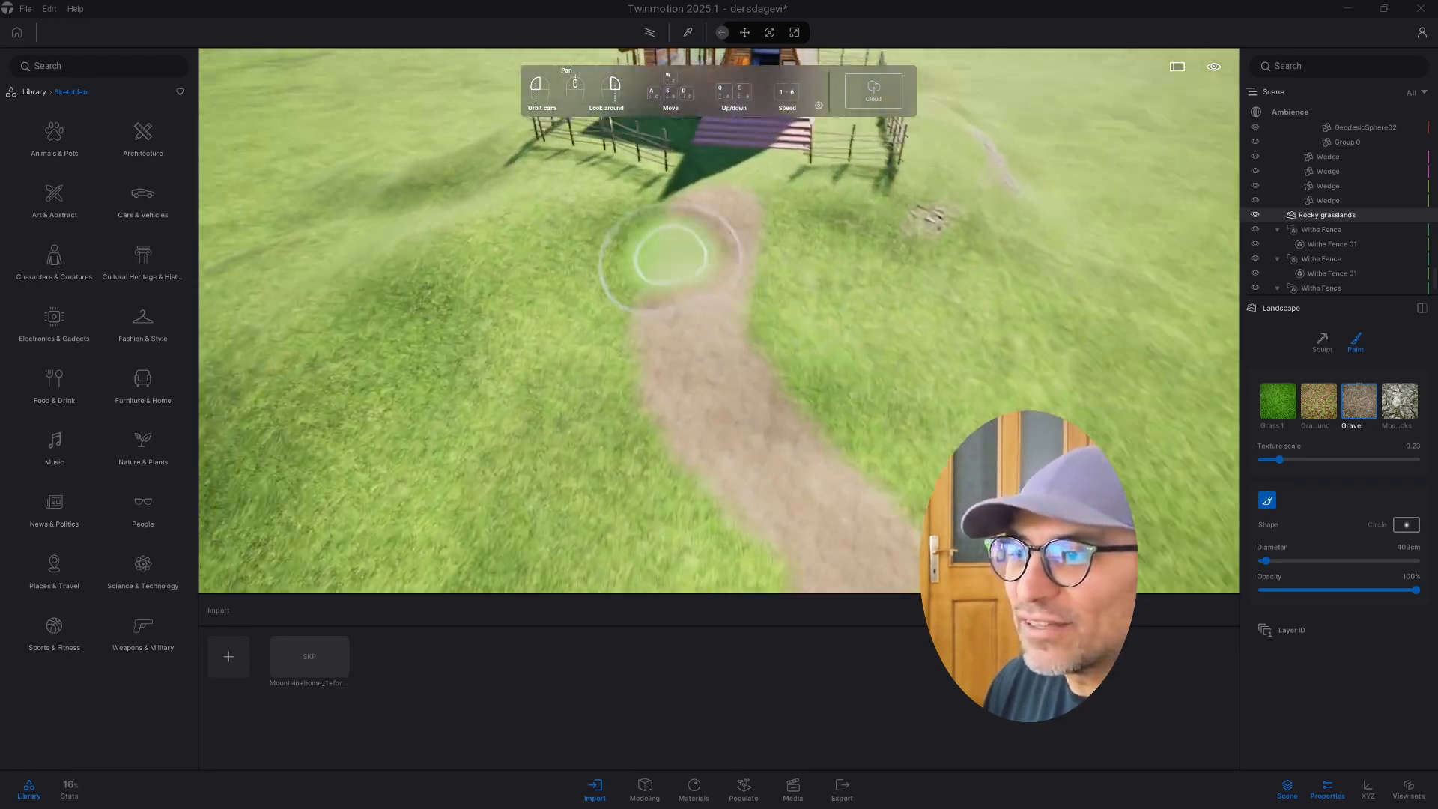
Increase the Gravel texture scale to 0.94 while checking the path's stones up close.
scroll(659, 247, up, 3)
scroll(644, 252, up, 3)
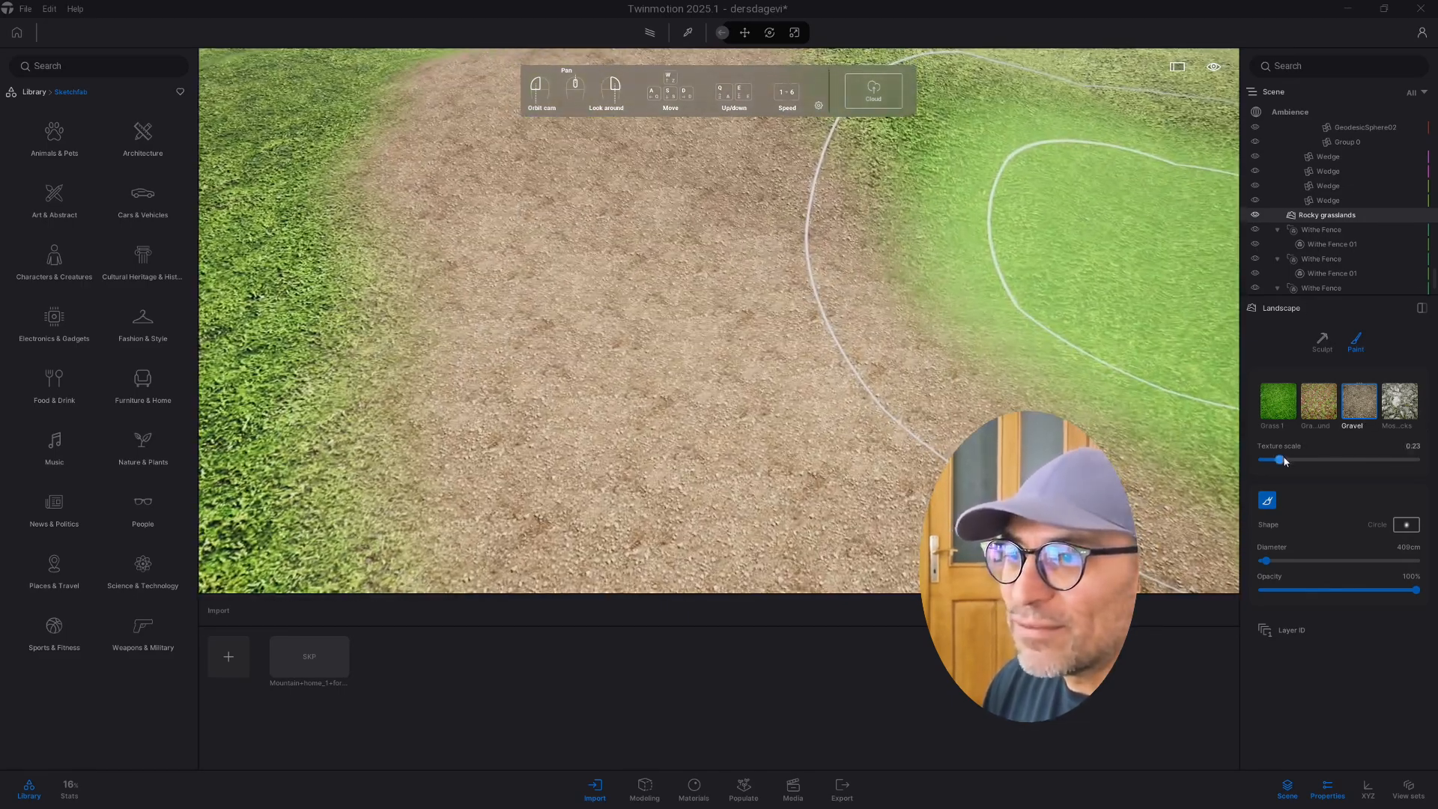
drag(1279, 459, 1315, 459)
scroll(609, 449, down, 5)
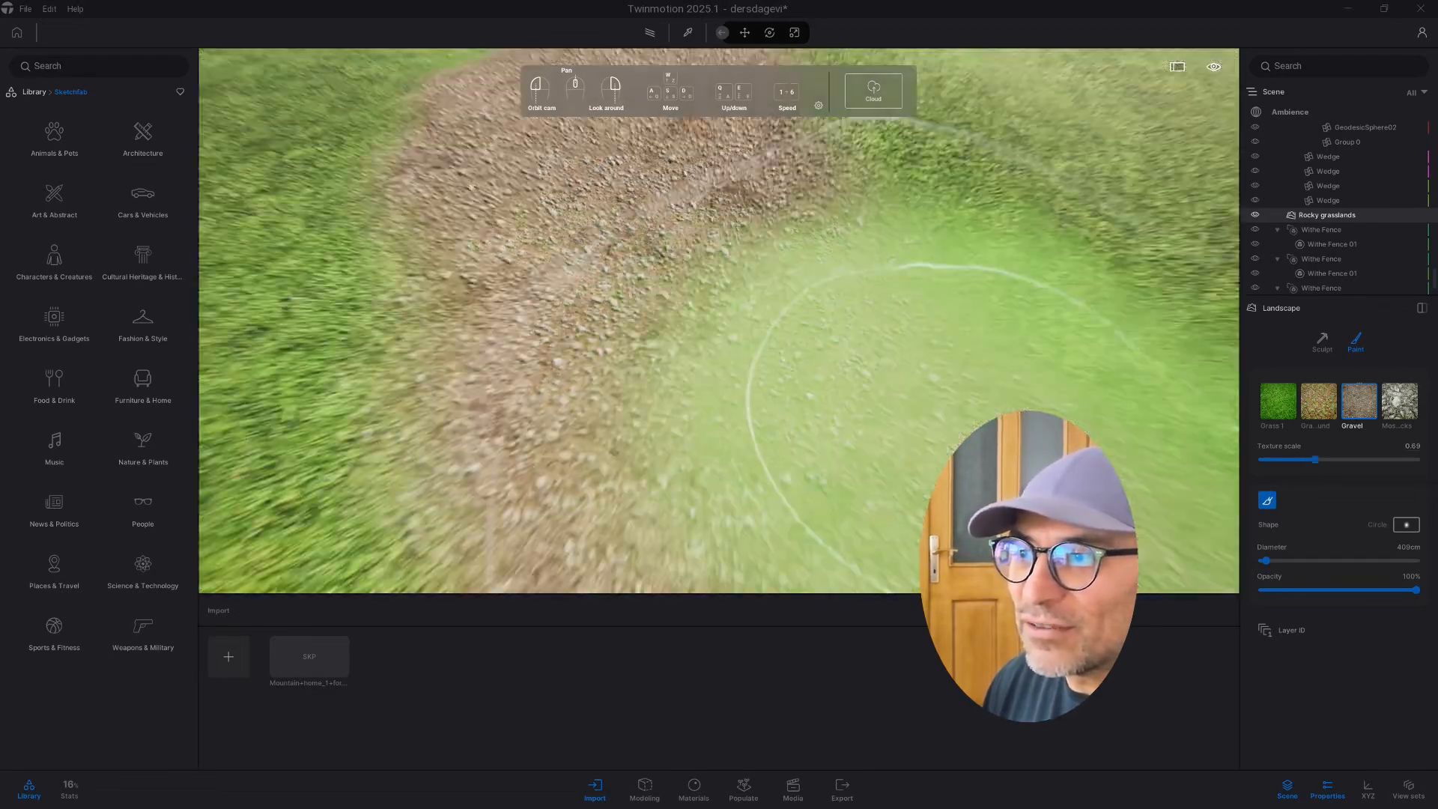
drag(838, 401, 1146, 389)
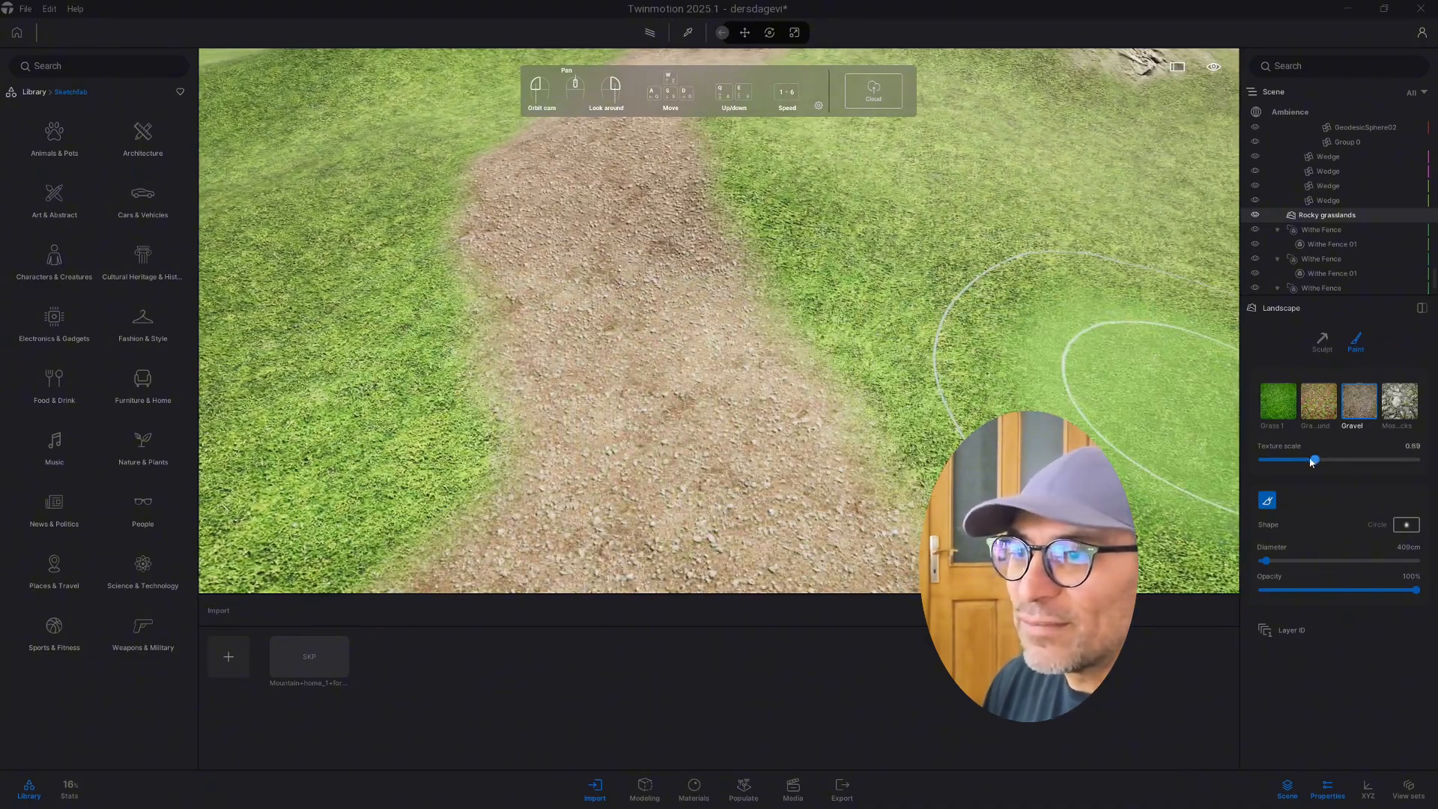
drag(1311, 459, 1334, 459)
right_drag(978, 382, 891, 234)
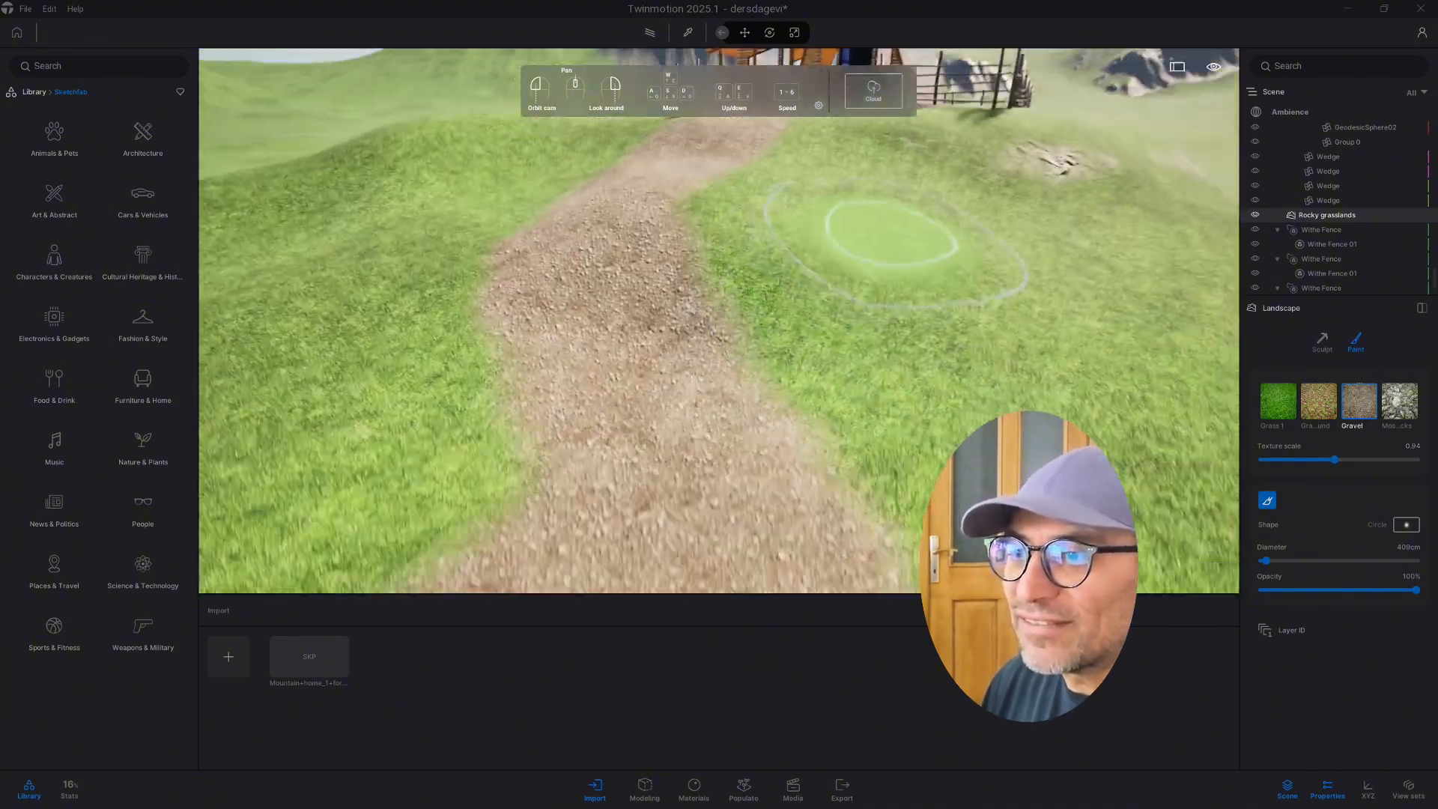
Touch up the bends of the gravel path with further Gravel strokes and deselect the terrain.
scroll(879, 362, down, 3)
right_drag(879, 362, 869, 411)
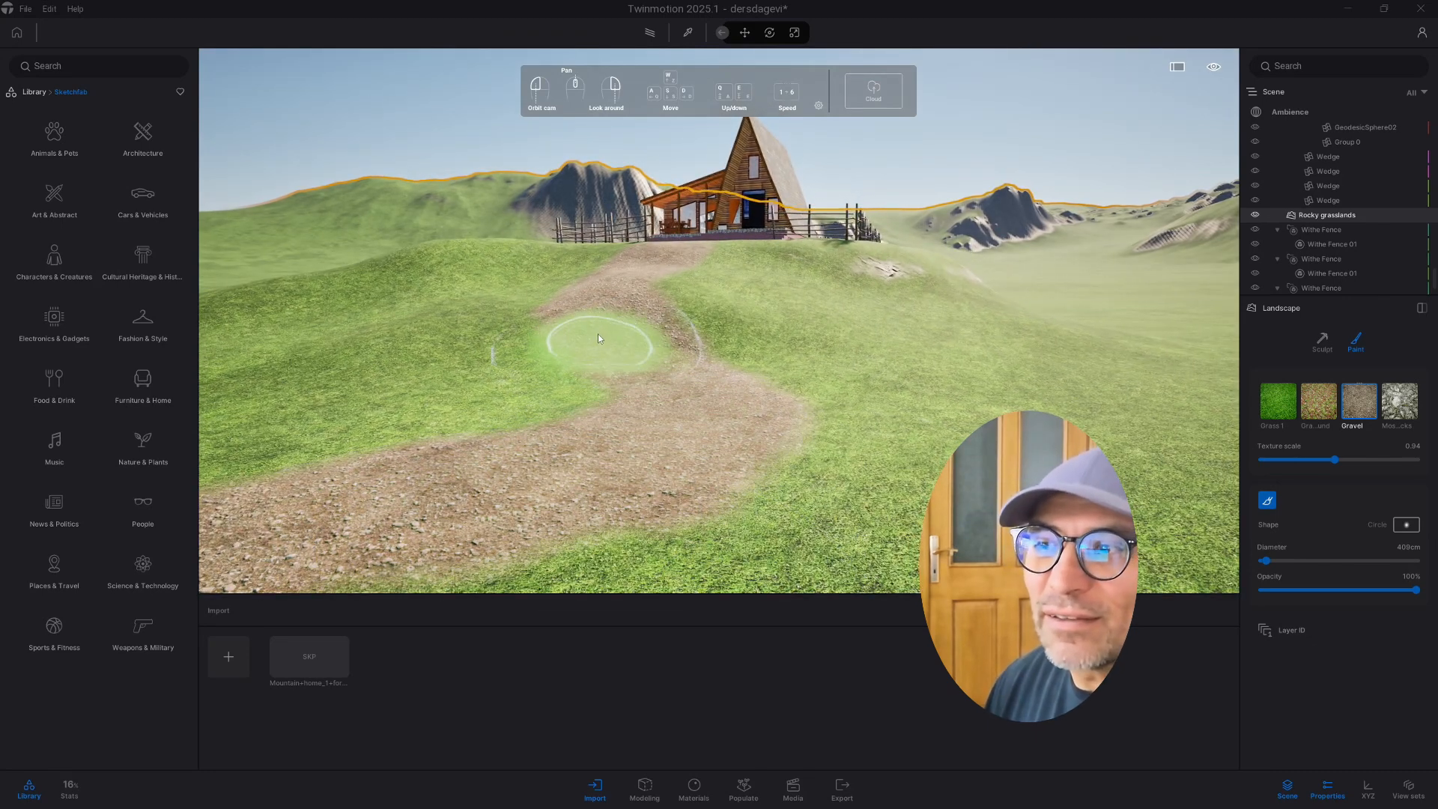
drag(598, 336, 632, 268)
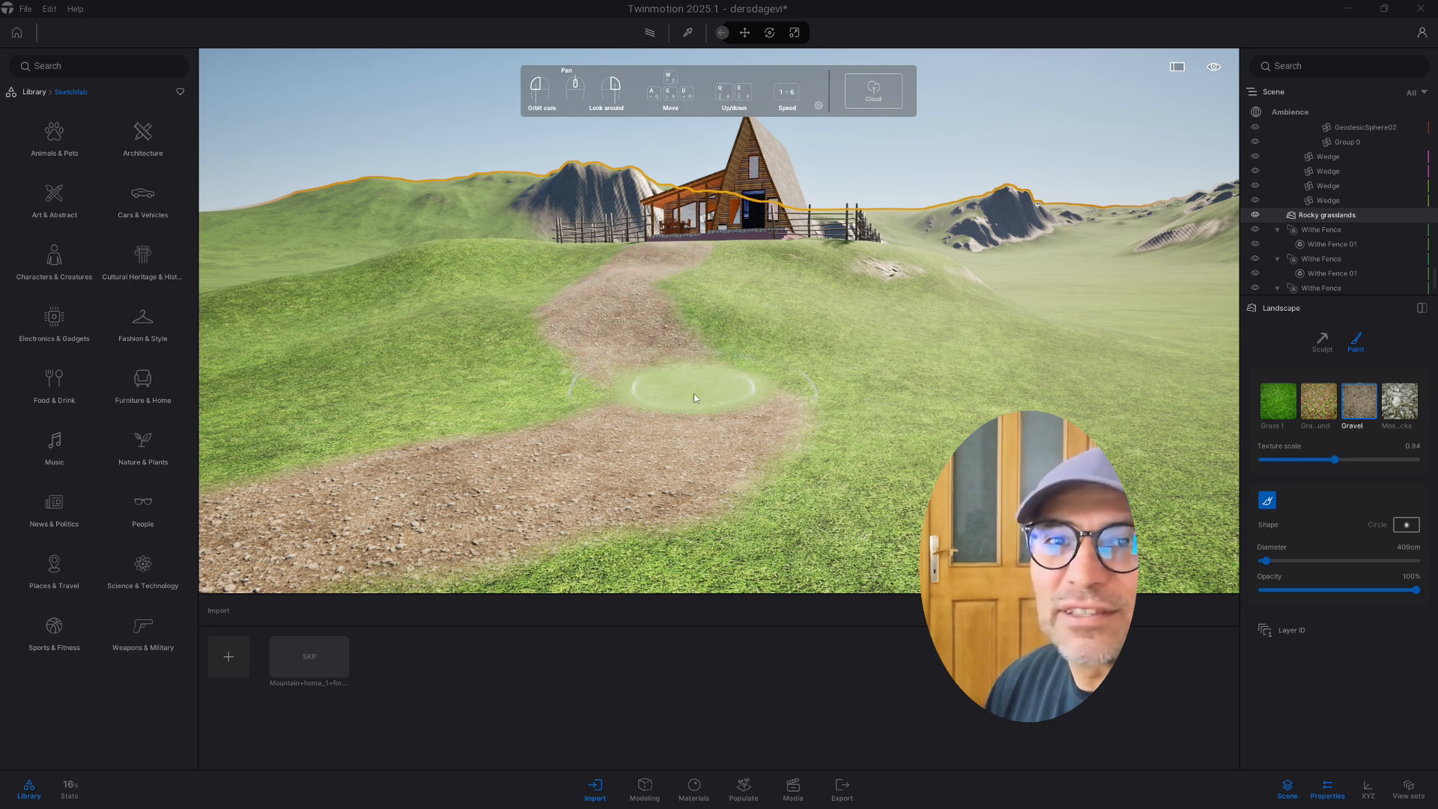
drag(514, 530, 674, 473)
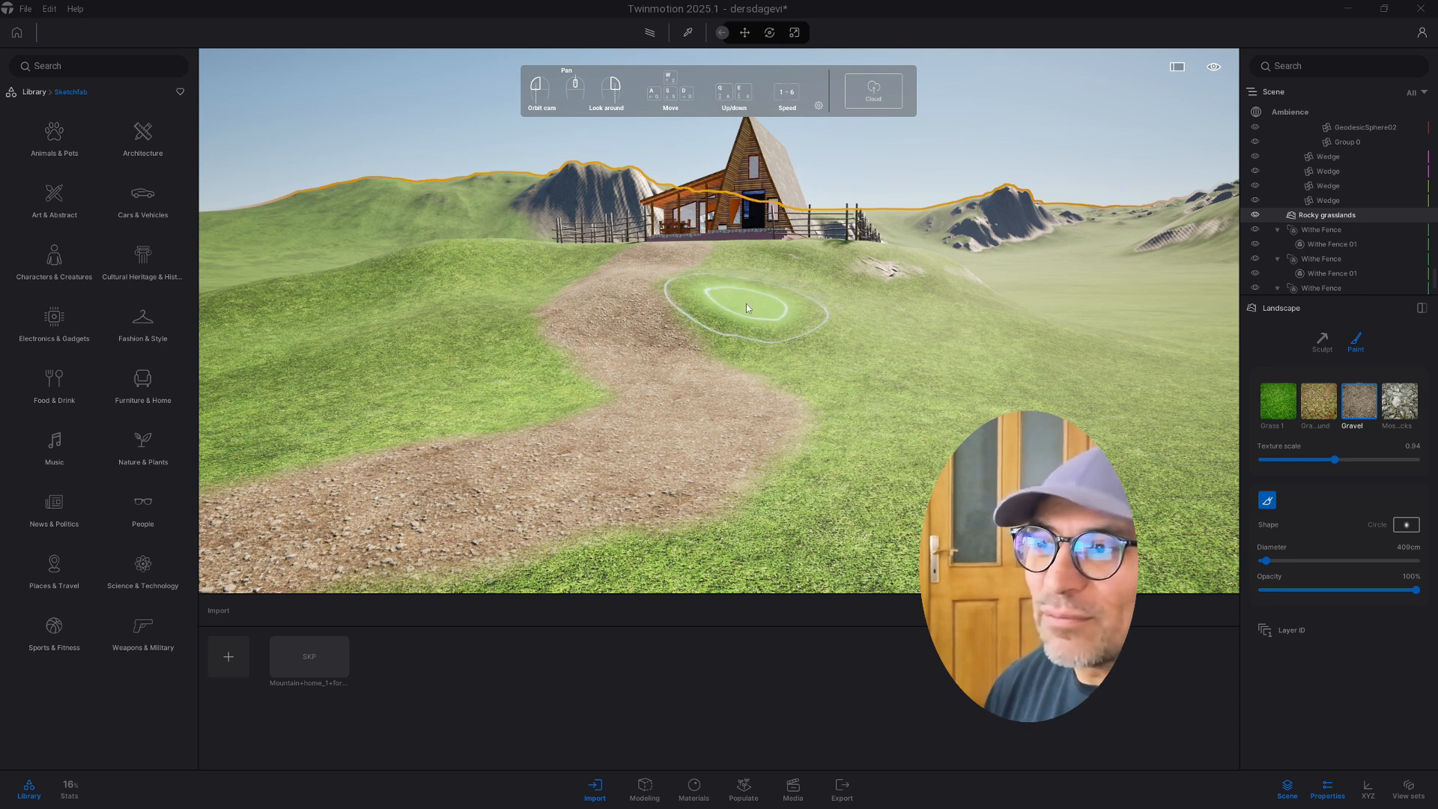
click(903, 159)
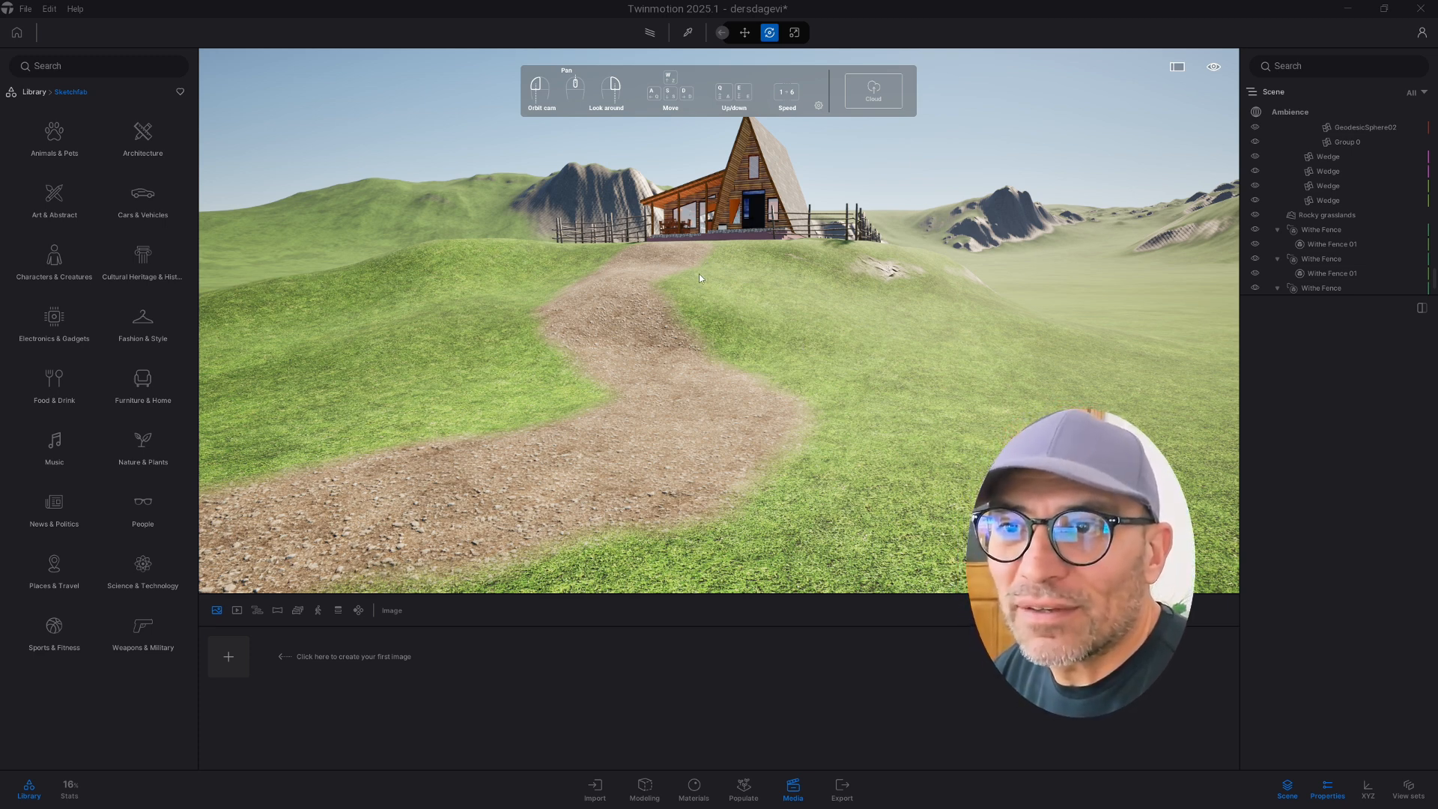
Browse the Trees collection in the library's Vegetation category for species suited to the forest.
click(36, 93)
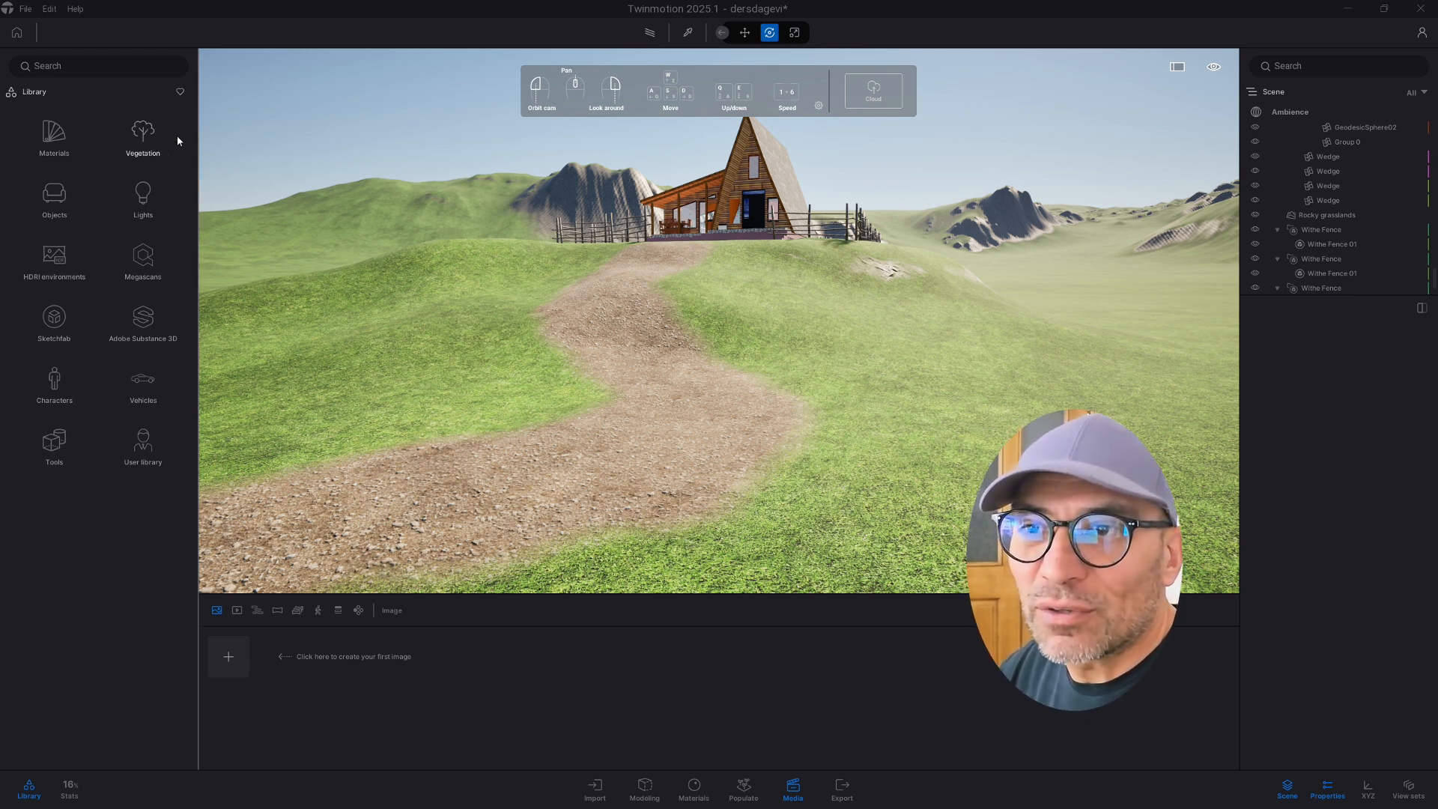
click(146, 128)
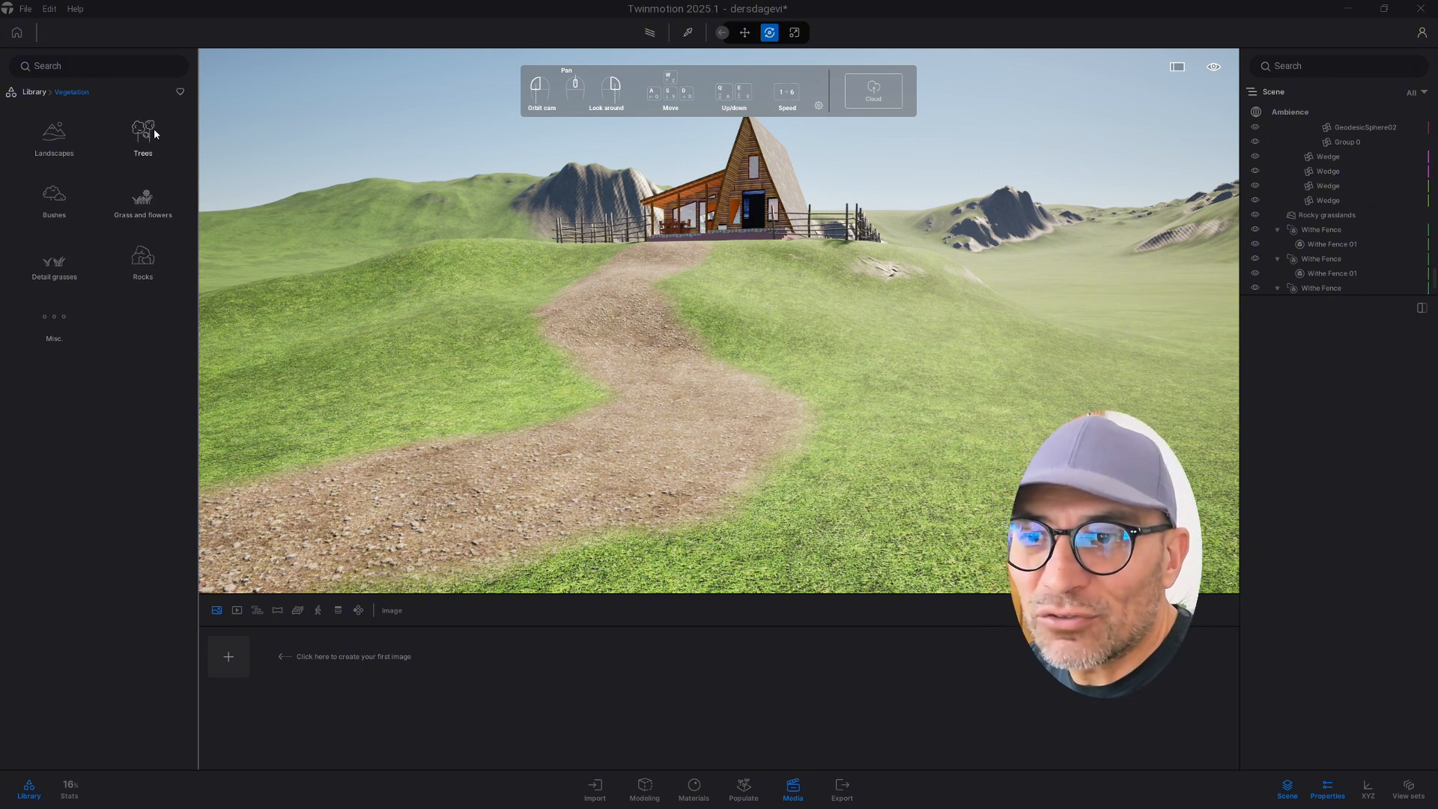
click(154, 132)
scroll(145, 367, down, 5)
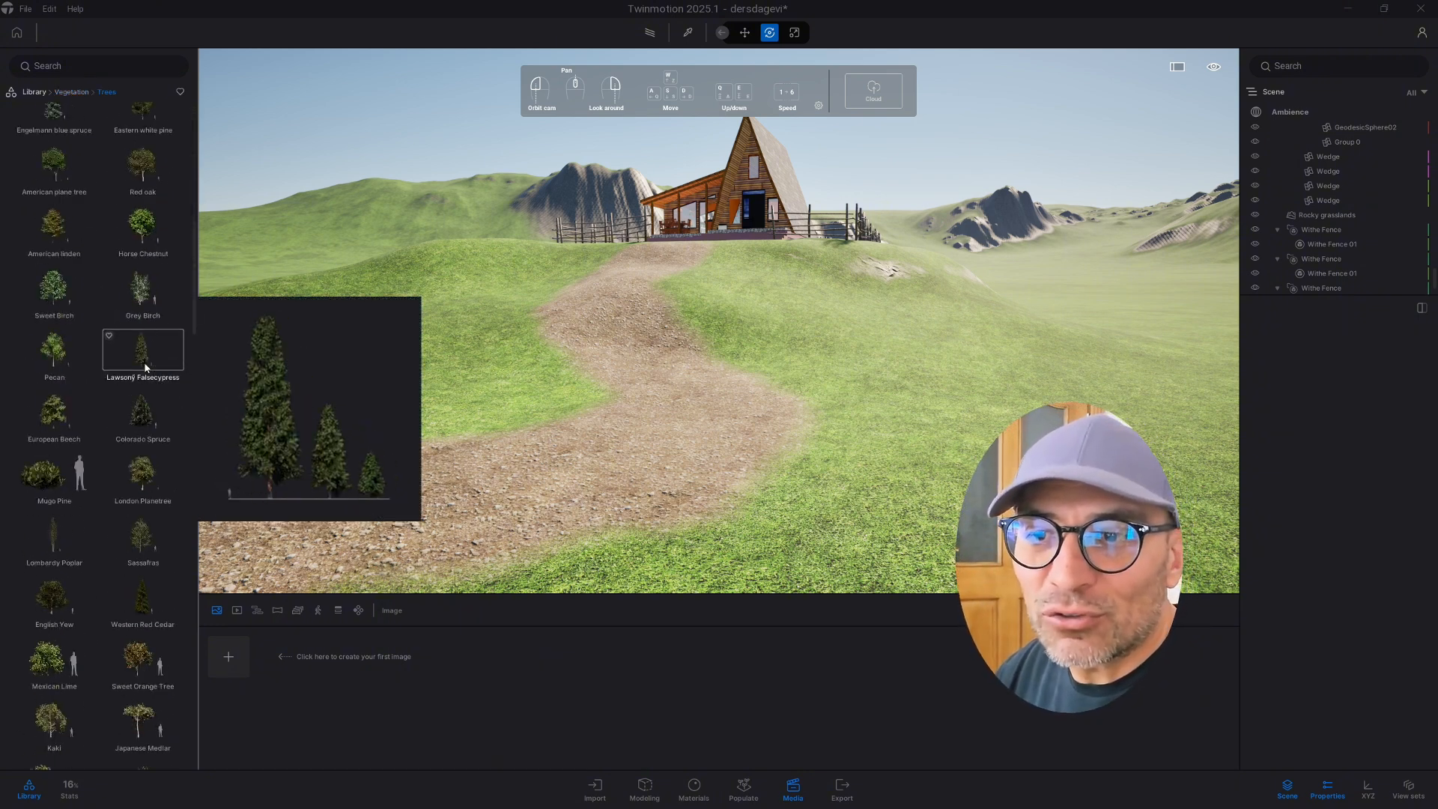
scroll(146, 366, down, 10)
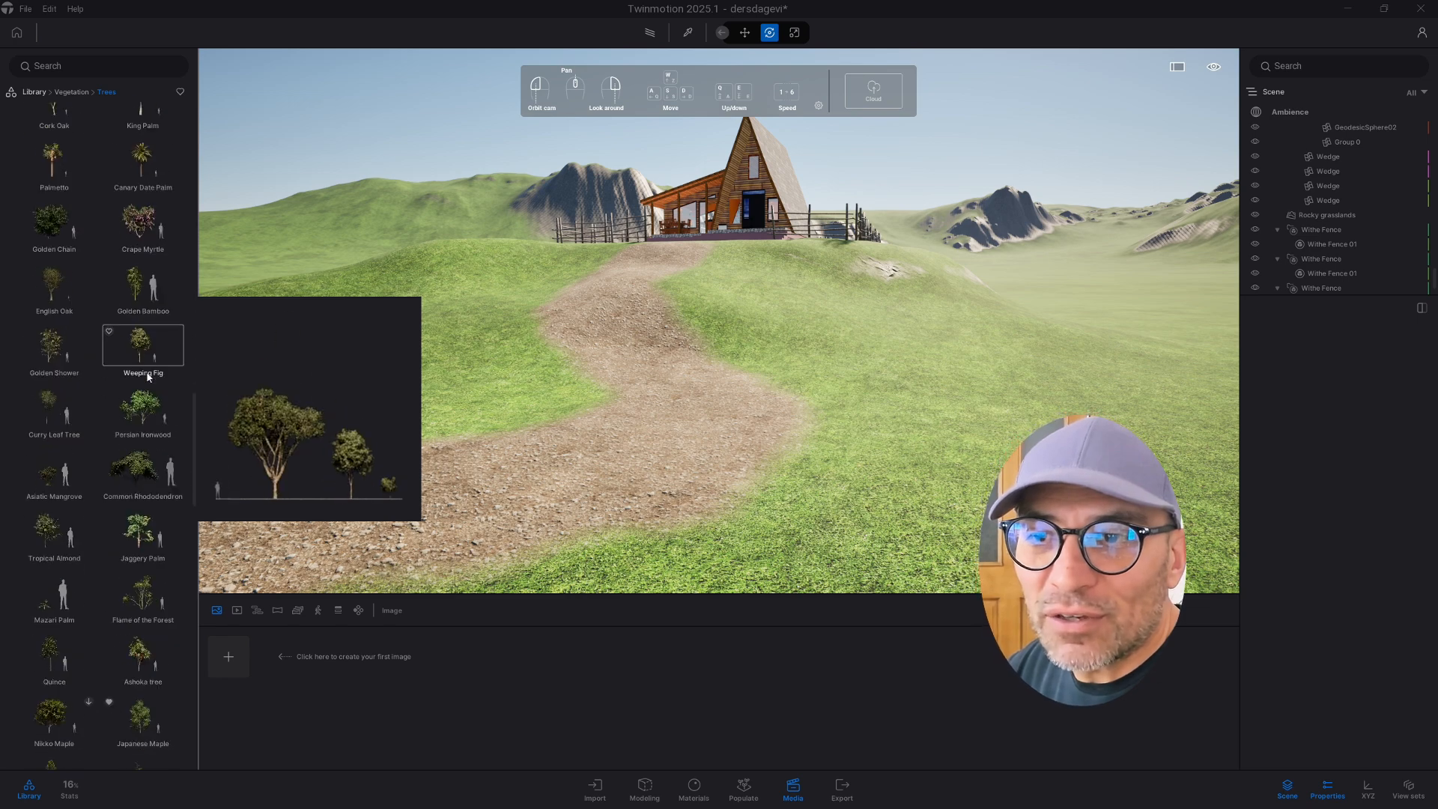
scroll(148, 376, down, 10)
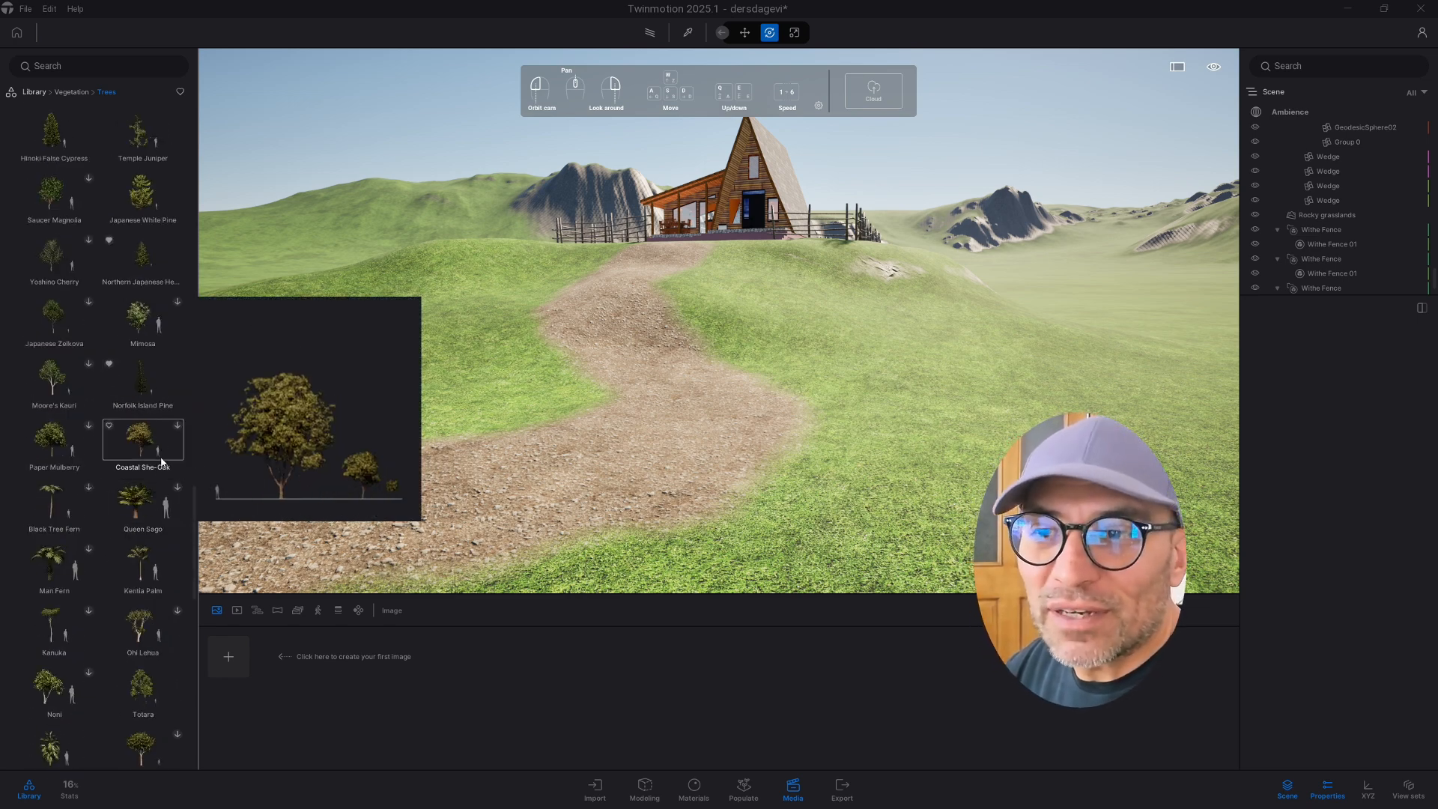
scroll(73, 471, down, 1)
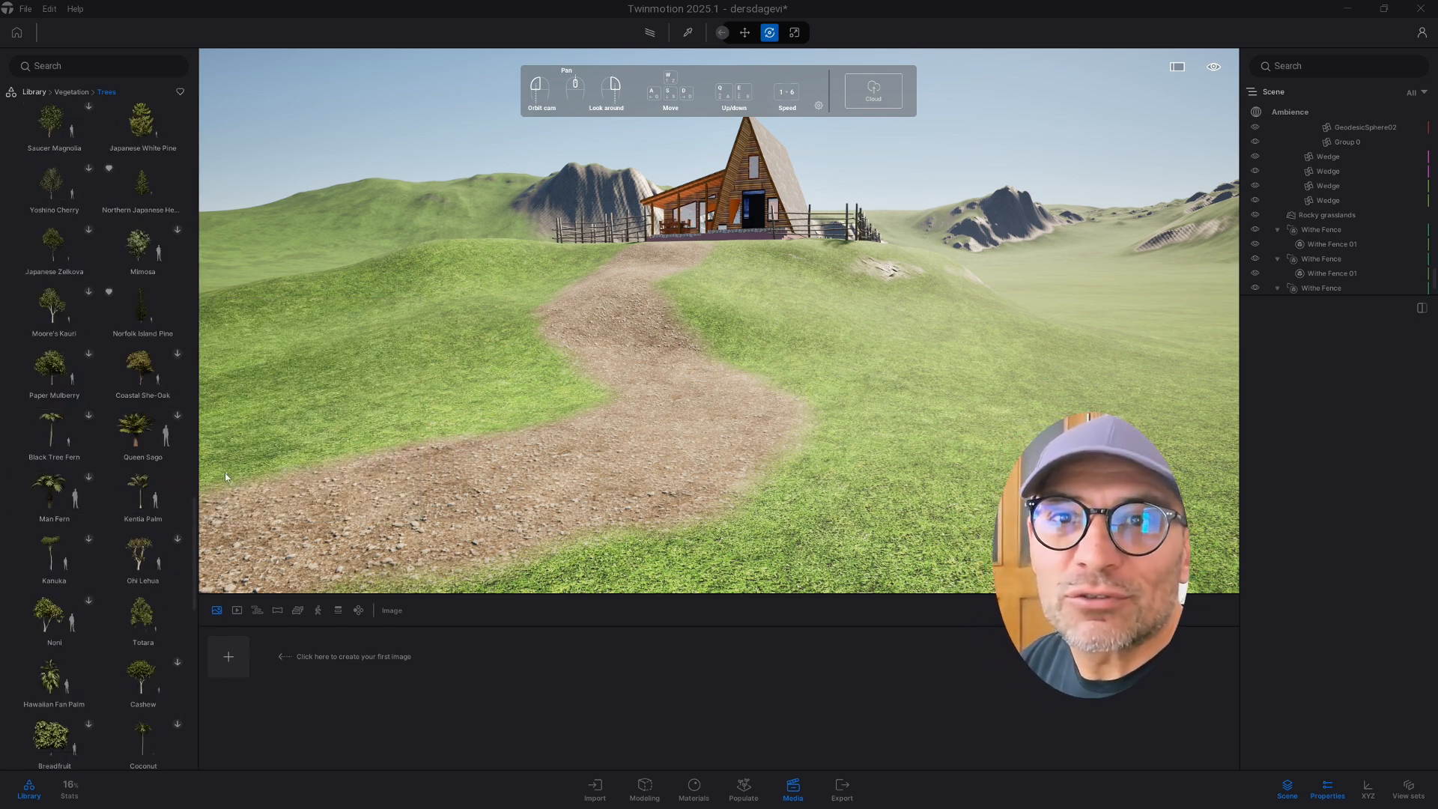
mouse_move(178, 377)
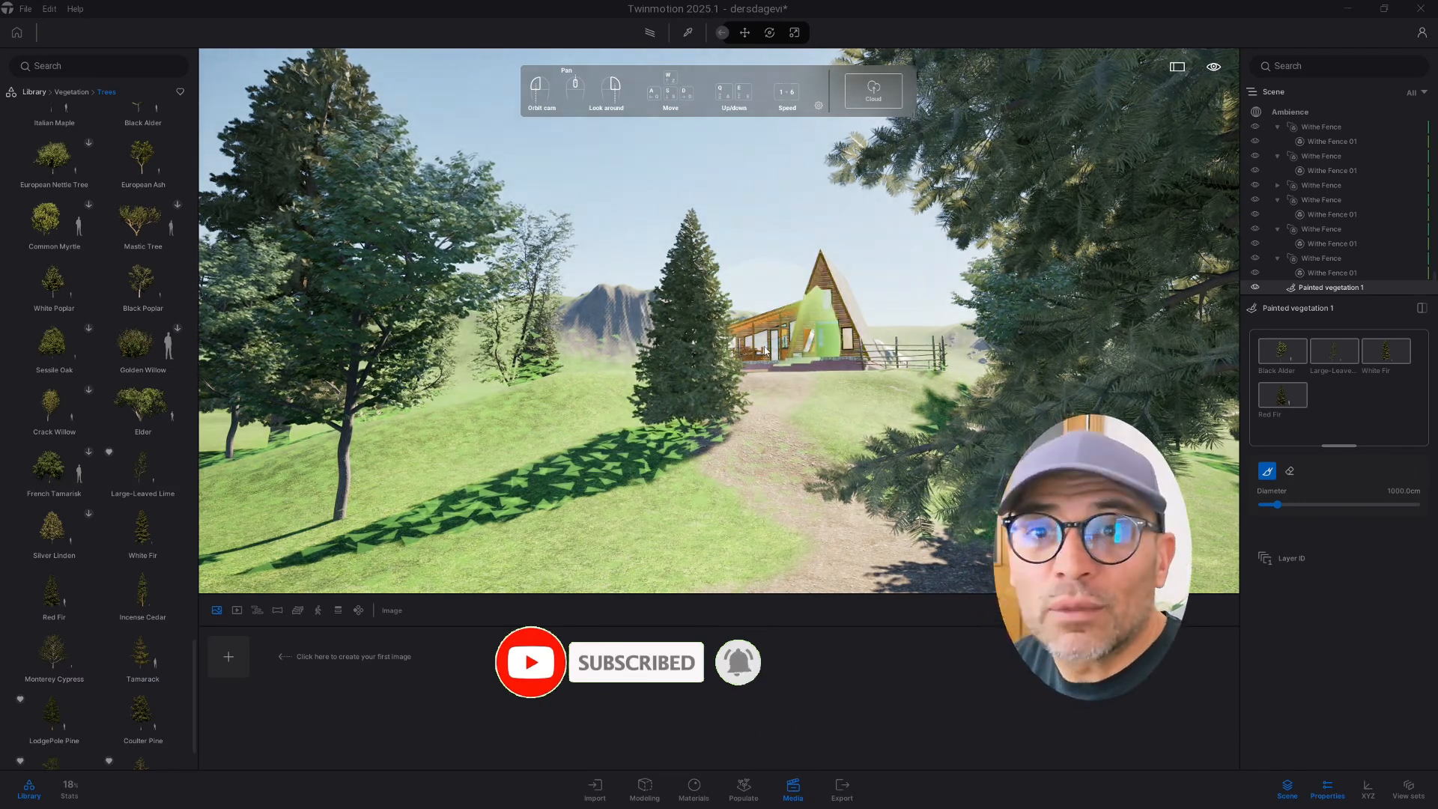
Leave vegetation painting and examine the painted trees and their shadows along the gravel path, close up and from afar.
scroll(764, 350, down, 2)
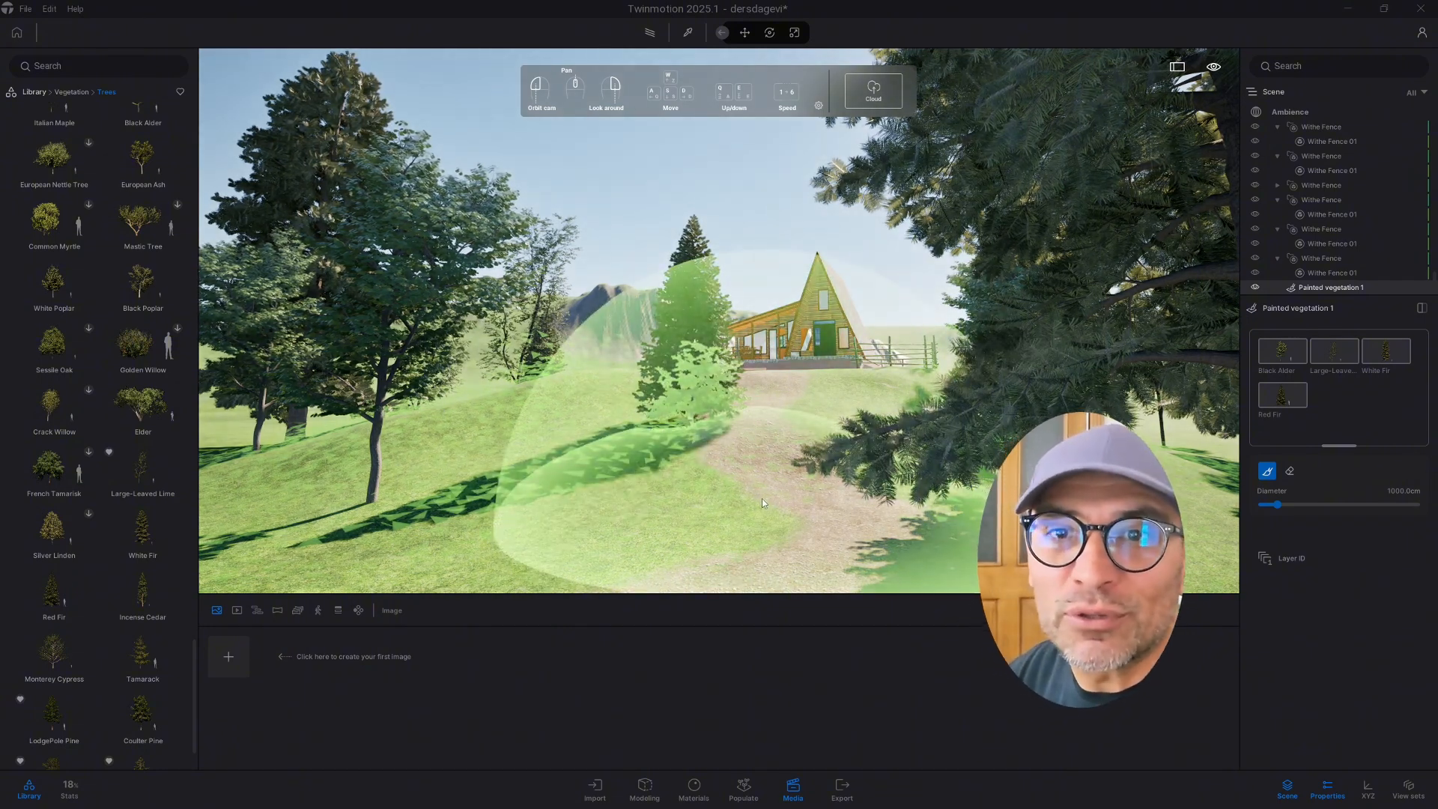
key(Escape)
right_drag(761, 498, 806, 593)
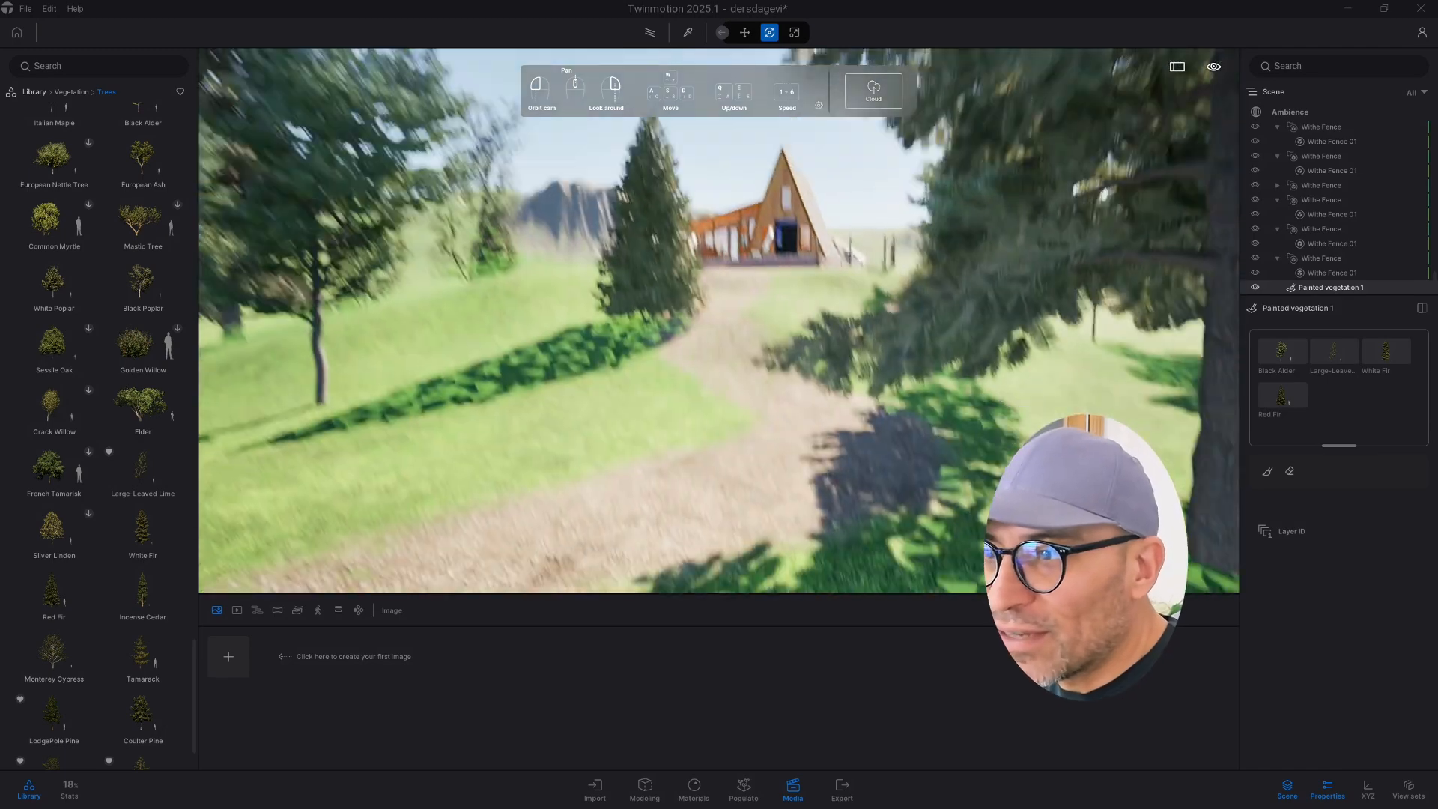
key(w)
right_drag(768, 249, 704, 435)
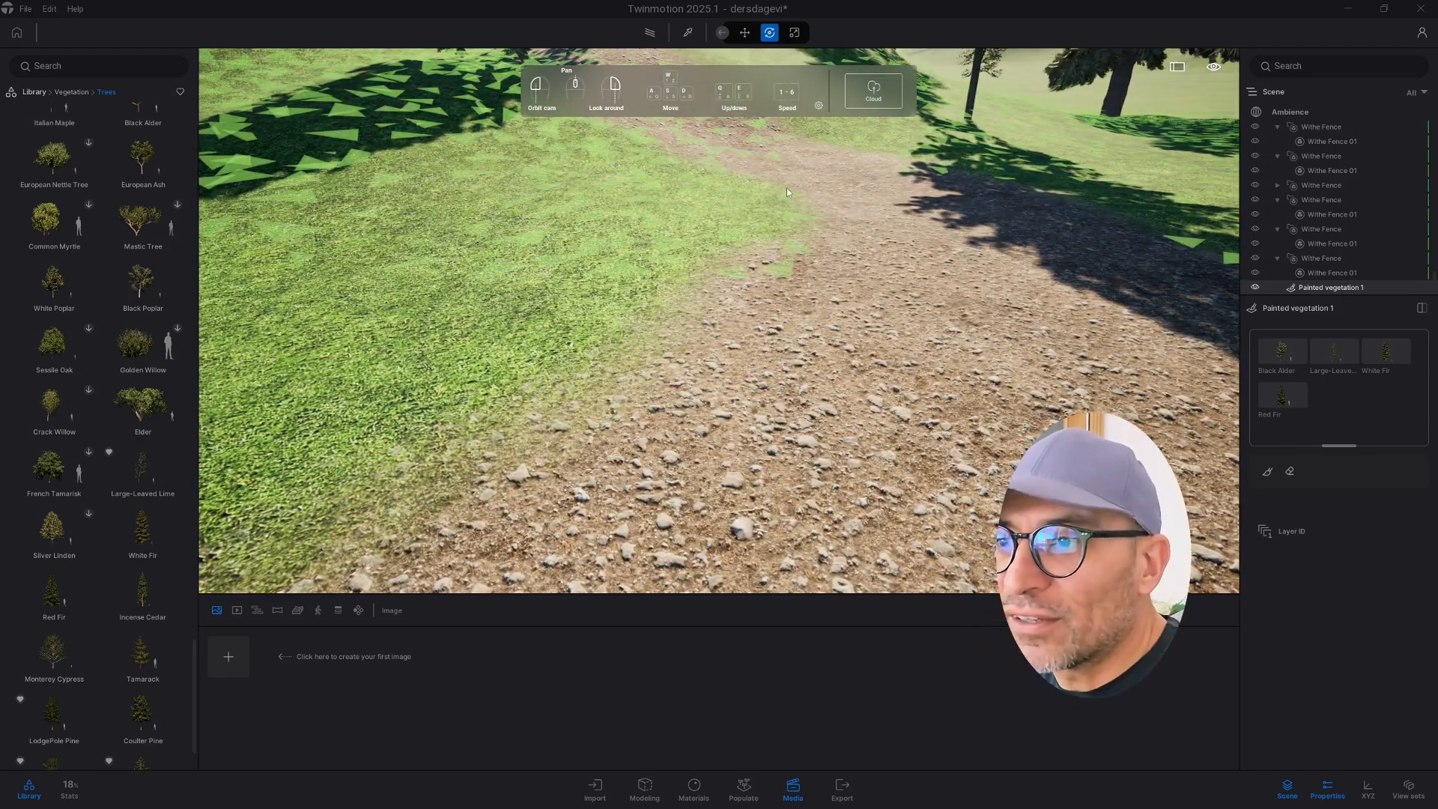
key(s)
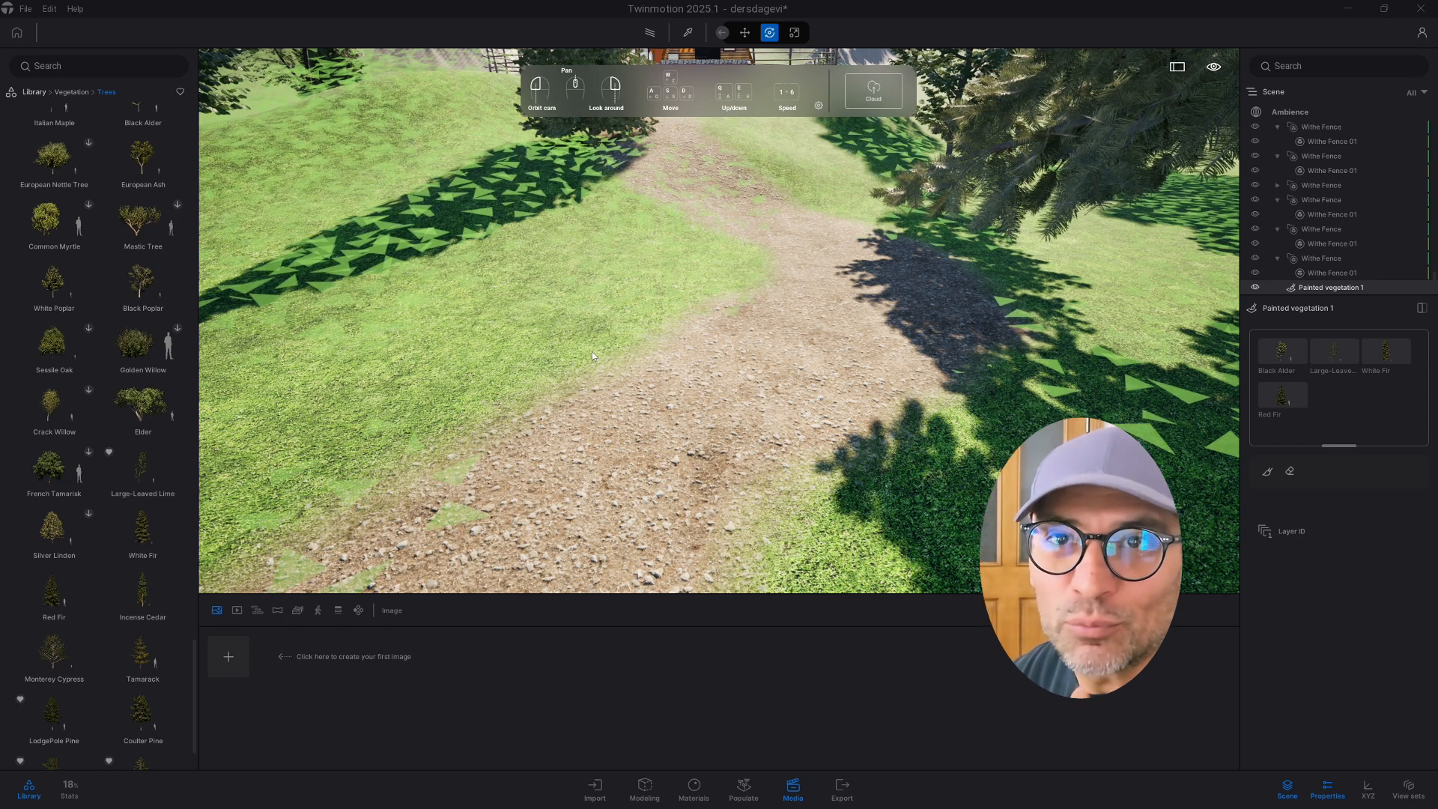
key(s)
right_drag(633, 351, 678, 176)
key(s)
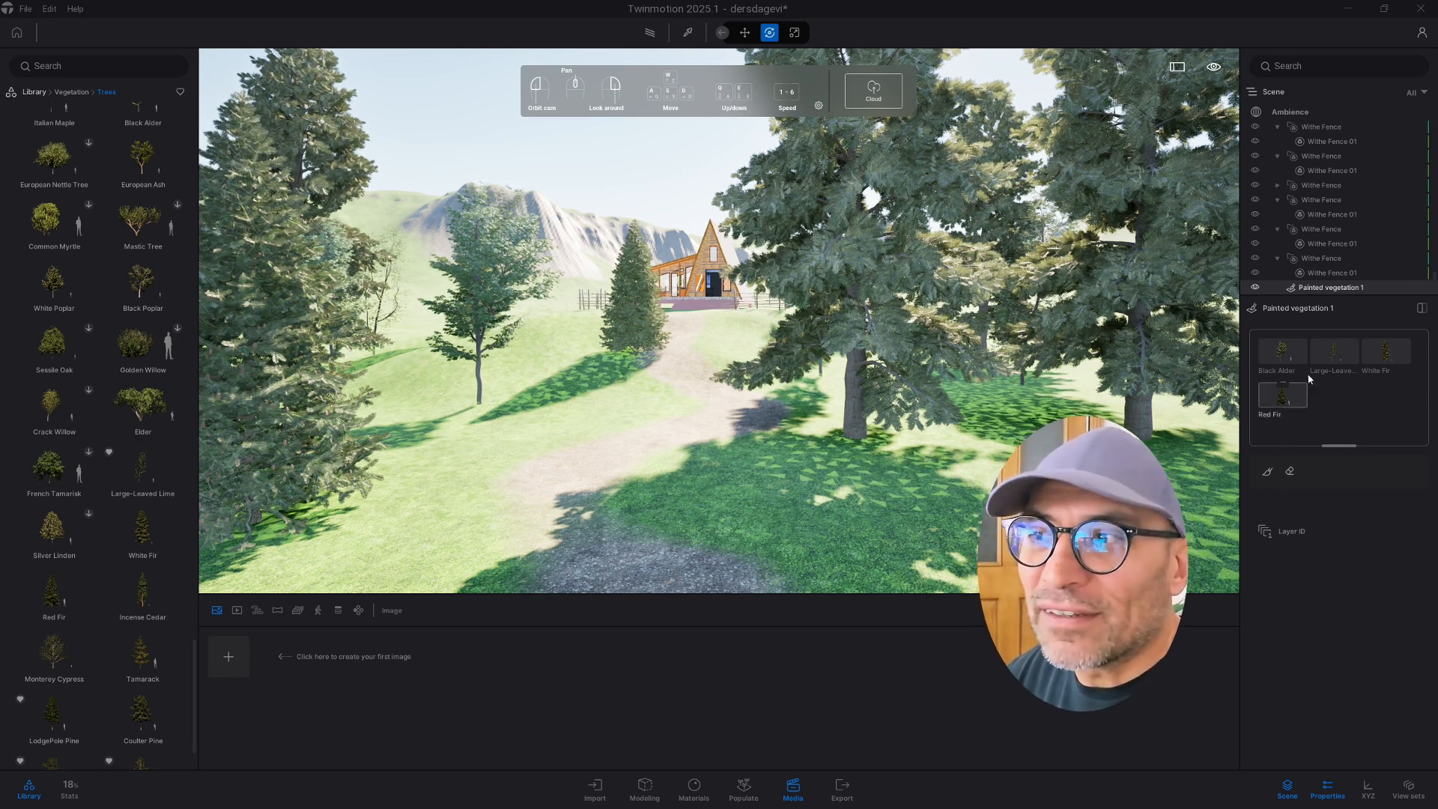
Delete the Painted vegetation 1 item from the scene.
right_click(1272, 288)
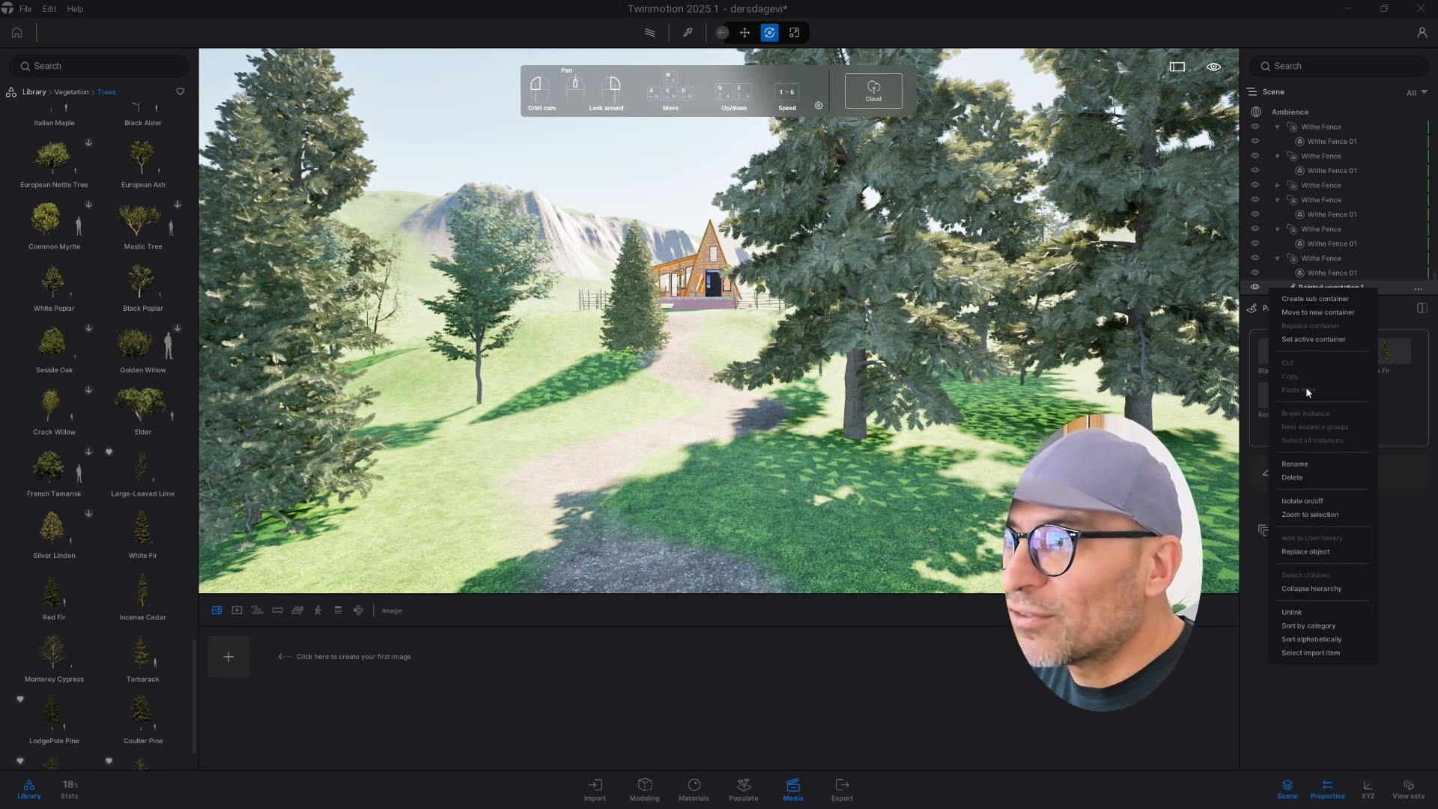
click(1295, 478)
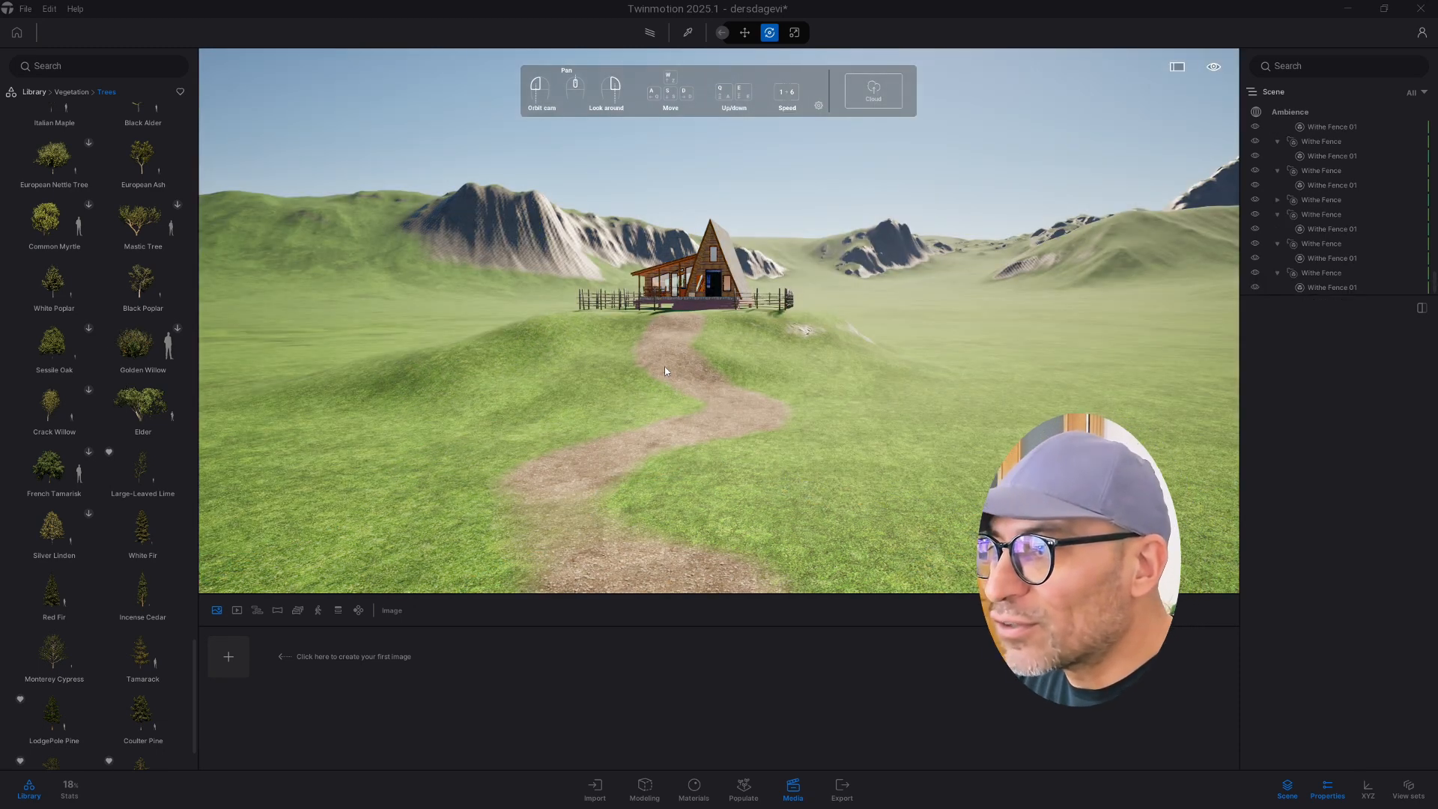
key(w)
right_drag(665, 372, 653, 351)
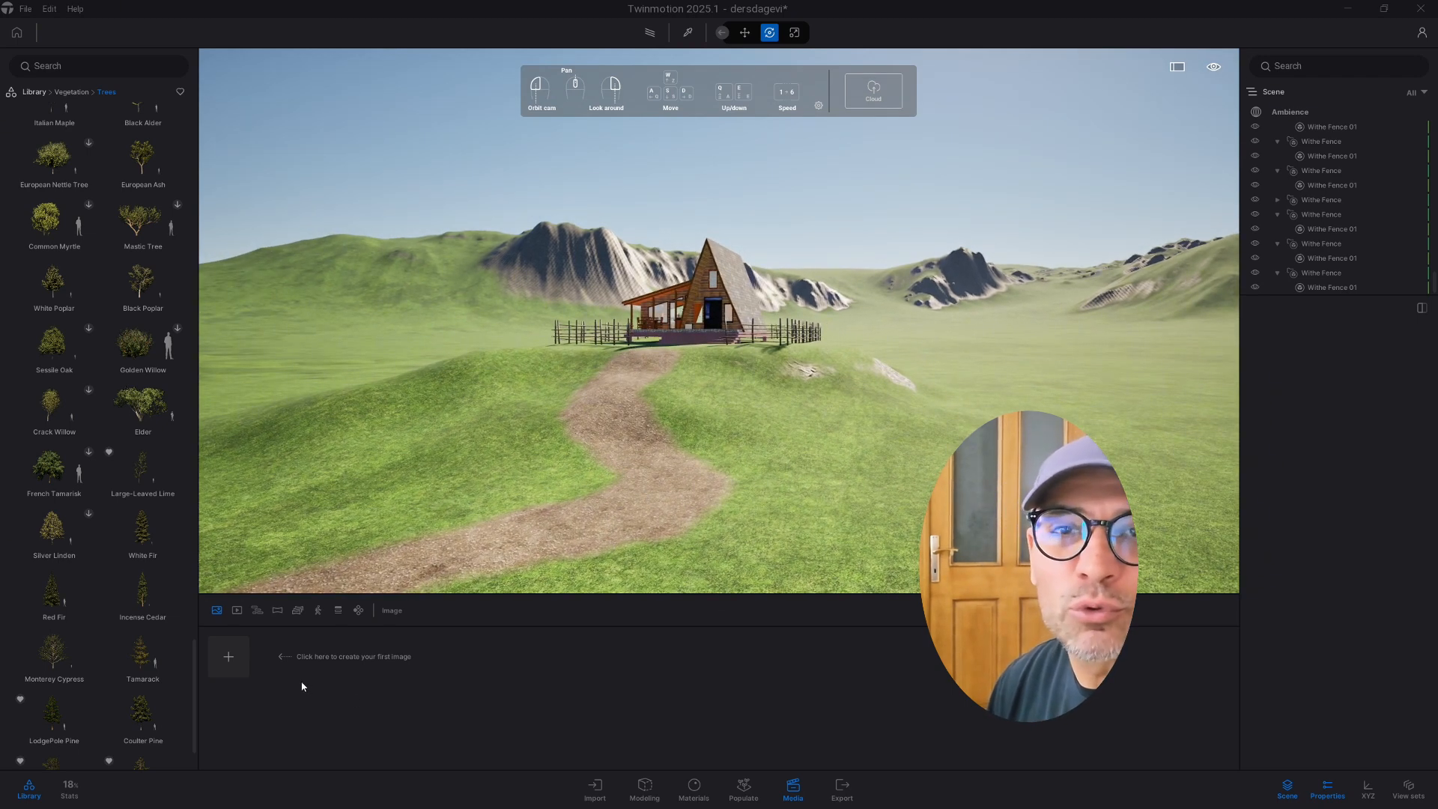
Start a geometry import and browse on drive Egitim (E:) to Indirilenler > MT Plant Models 102 > FBX.
click(594, 787)
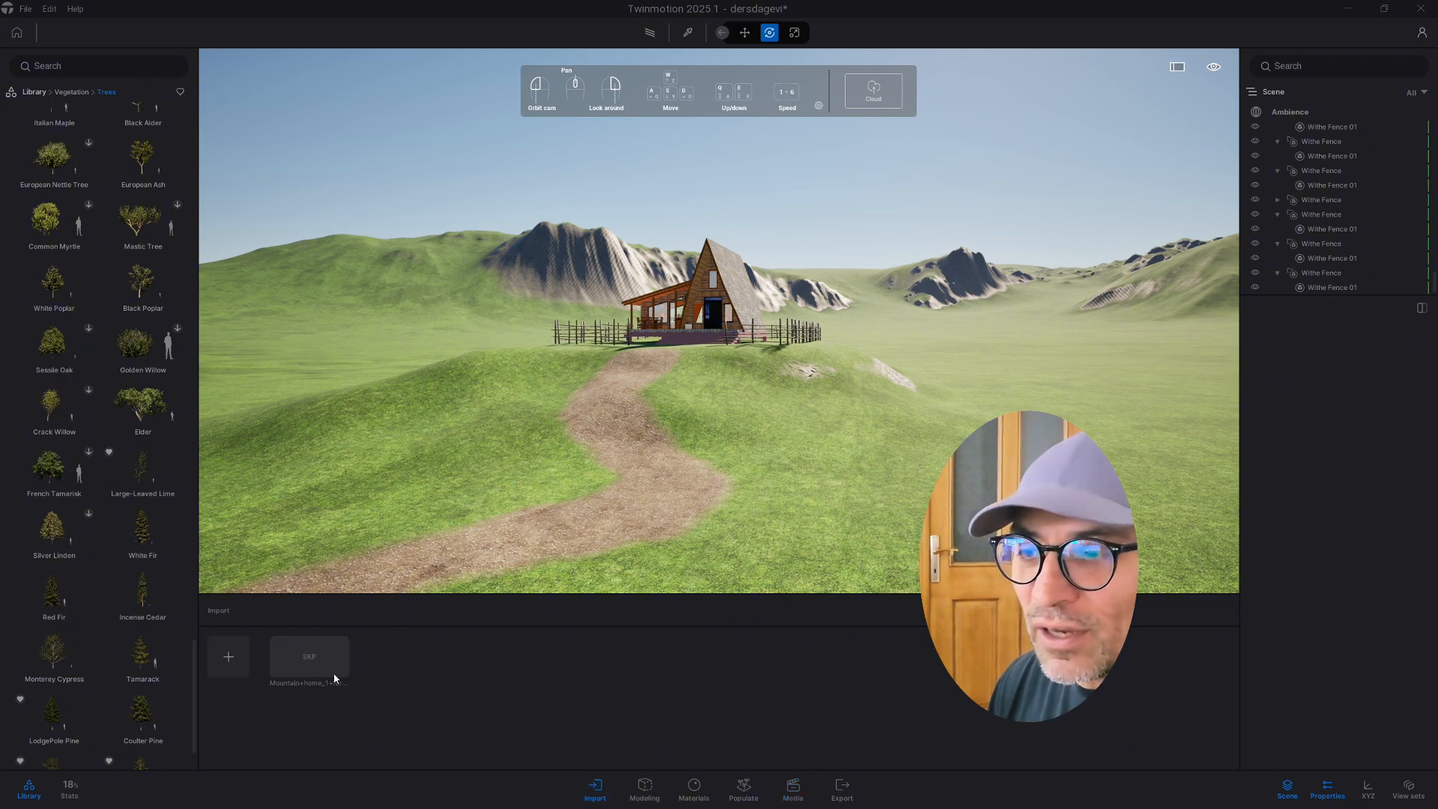
click(235, 656)
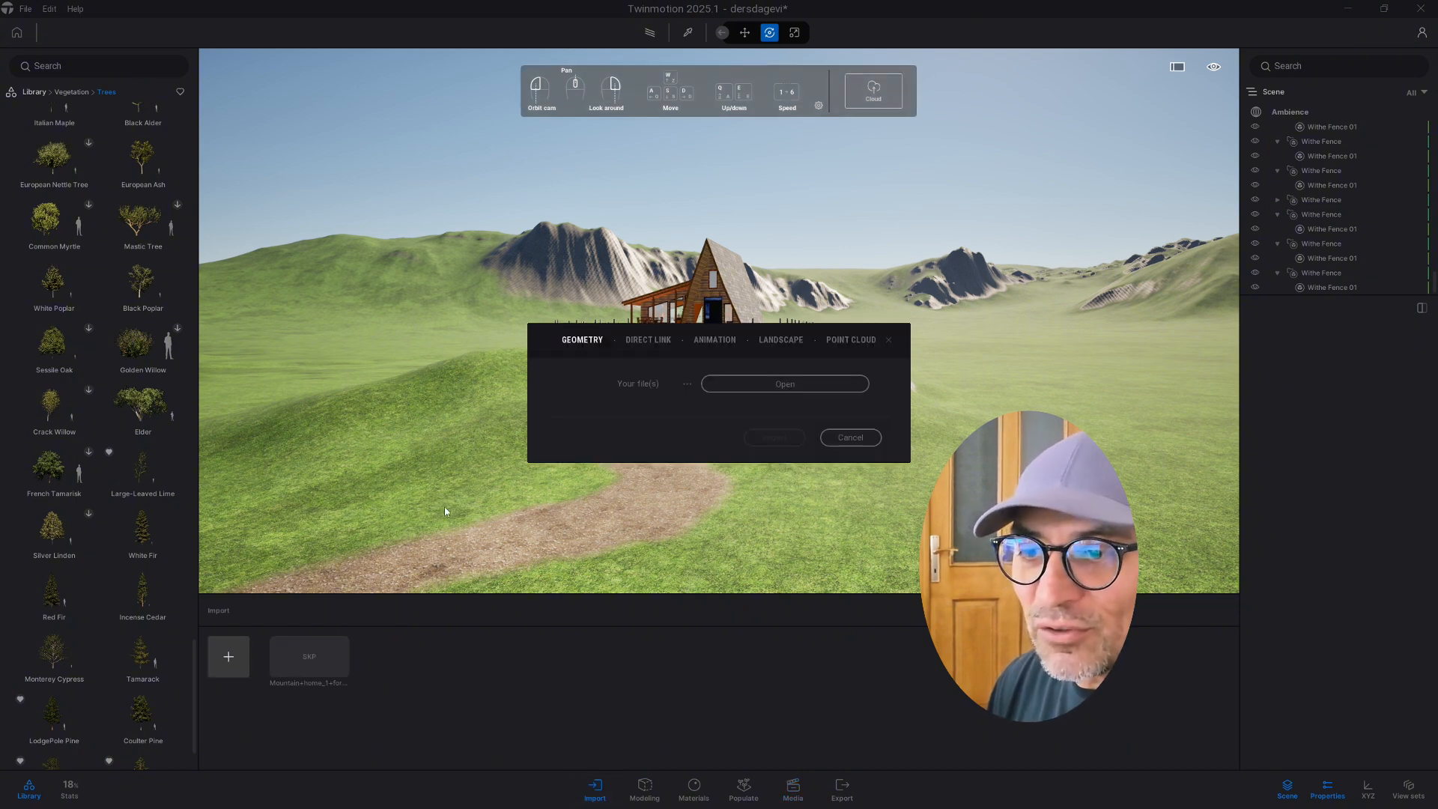
click(777, 387)
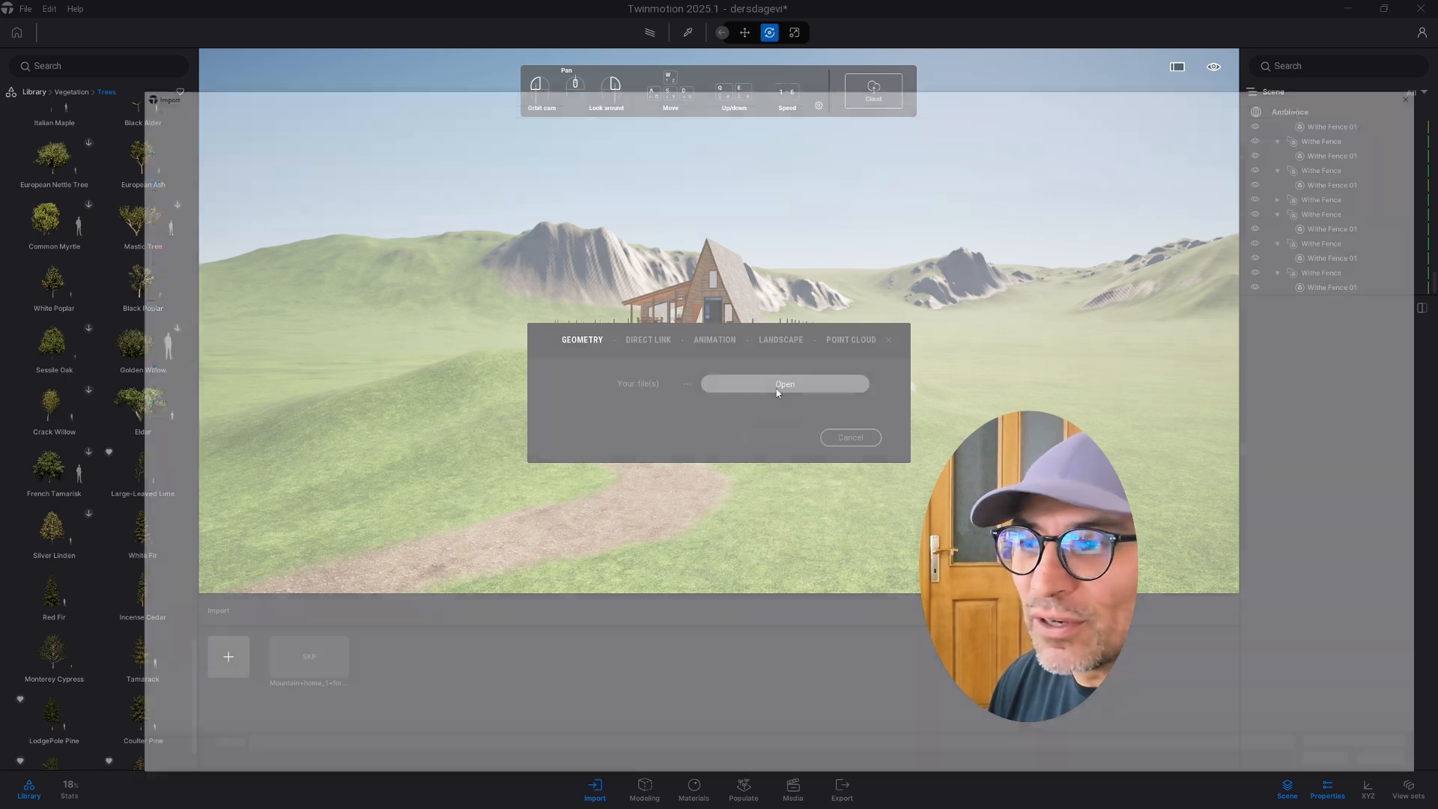
click(179, 430)
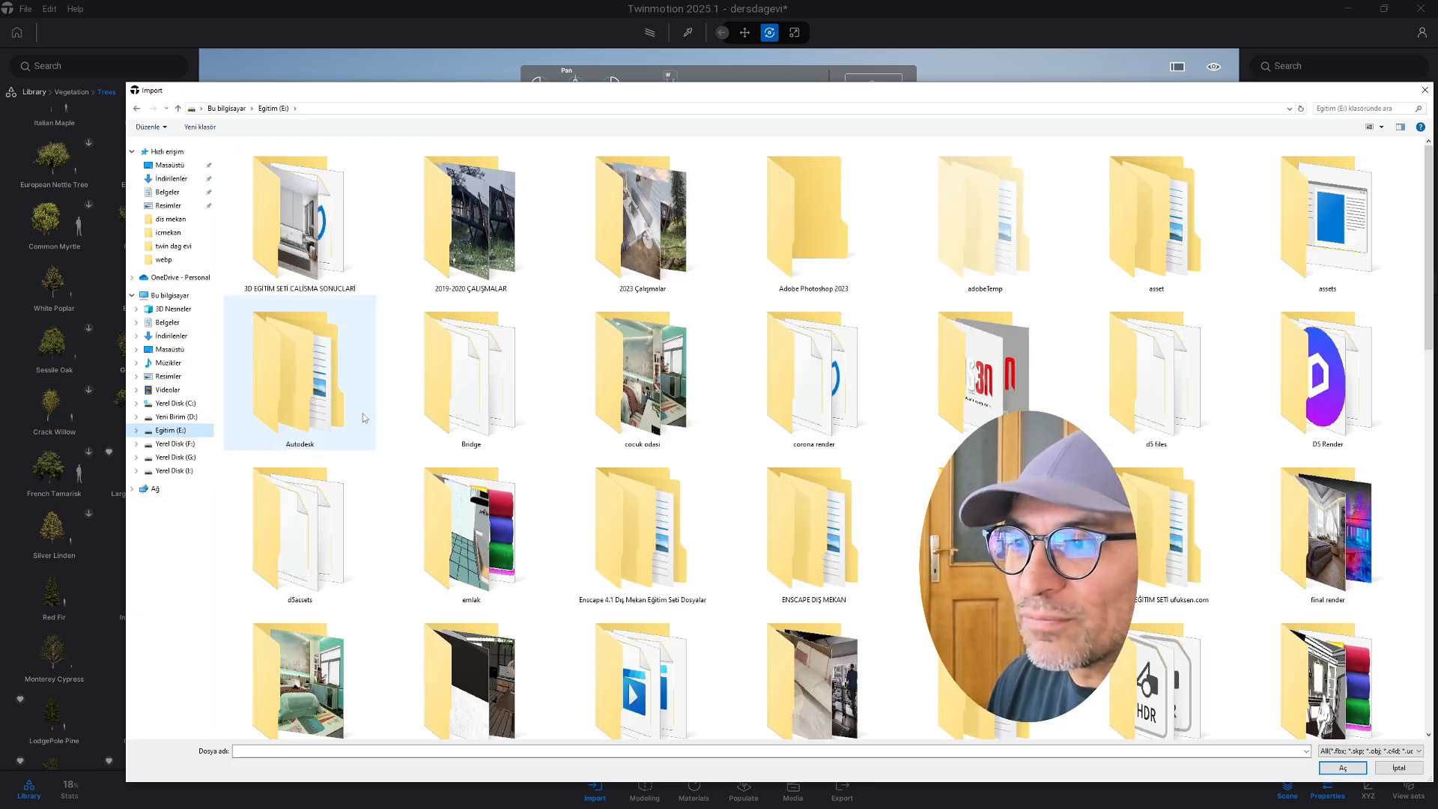
scroll(830, 433, down, 10)
scroll(830, 433, up, 5)
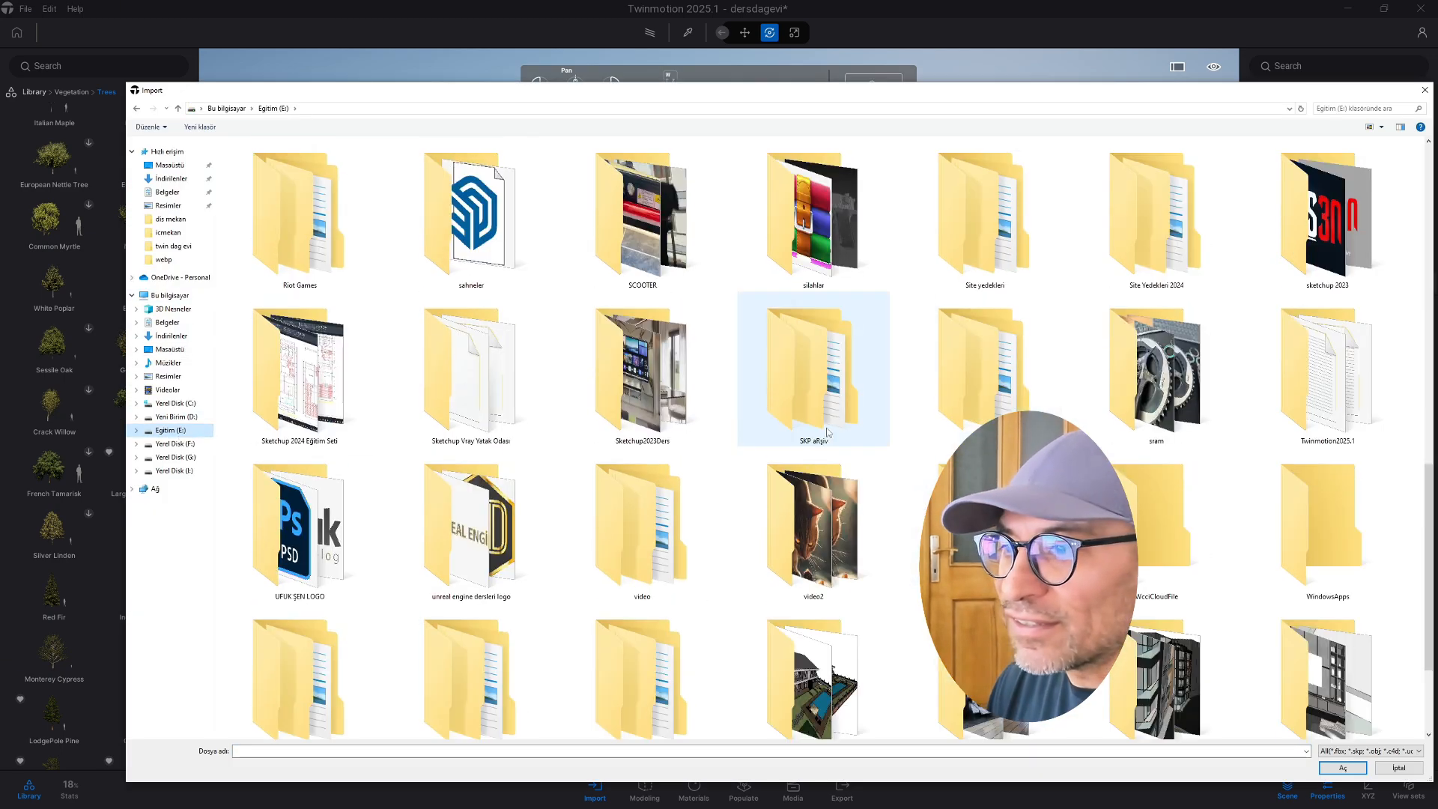
scroll(788, 427, up, 5)
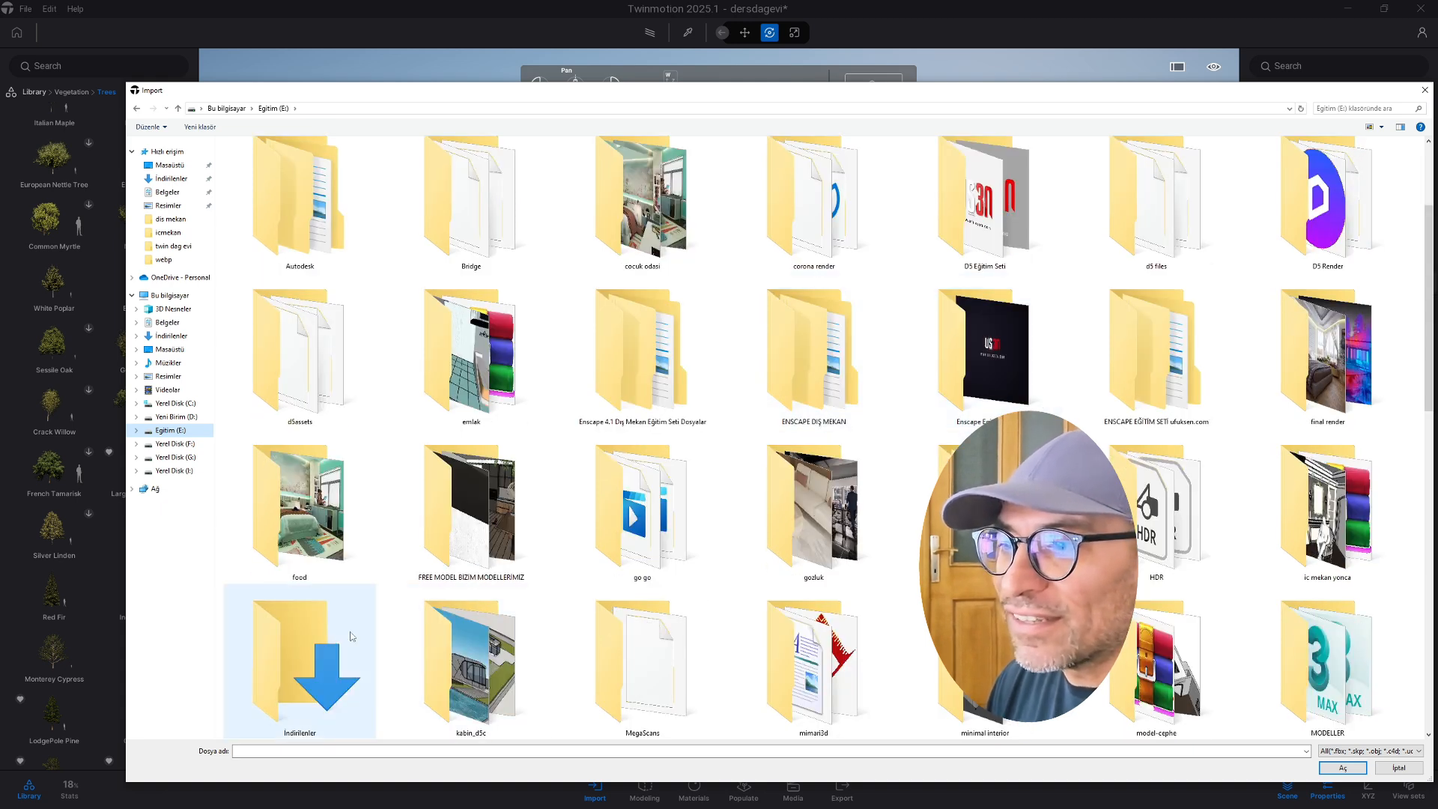
scroll(665, 462, down, 3)
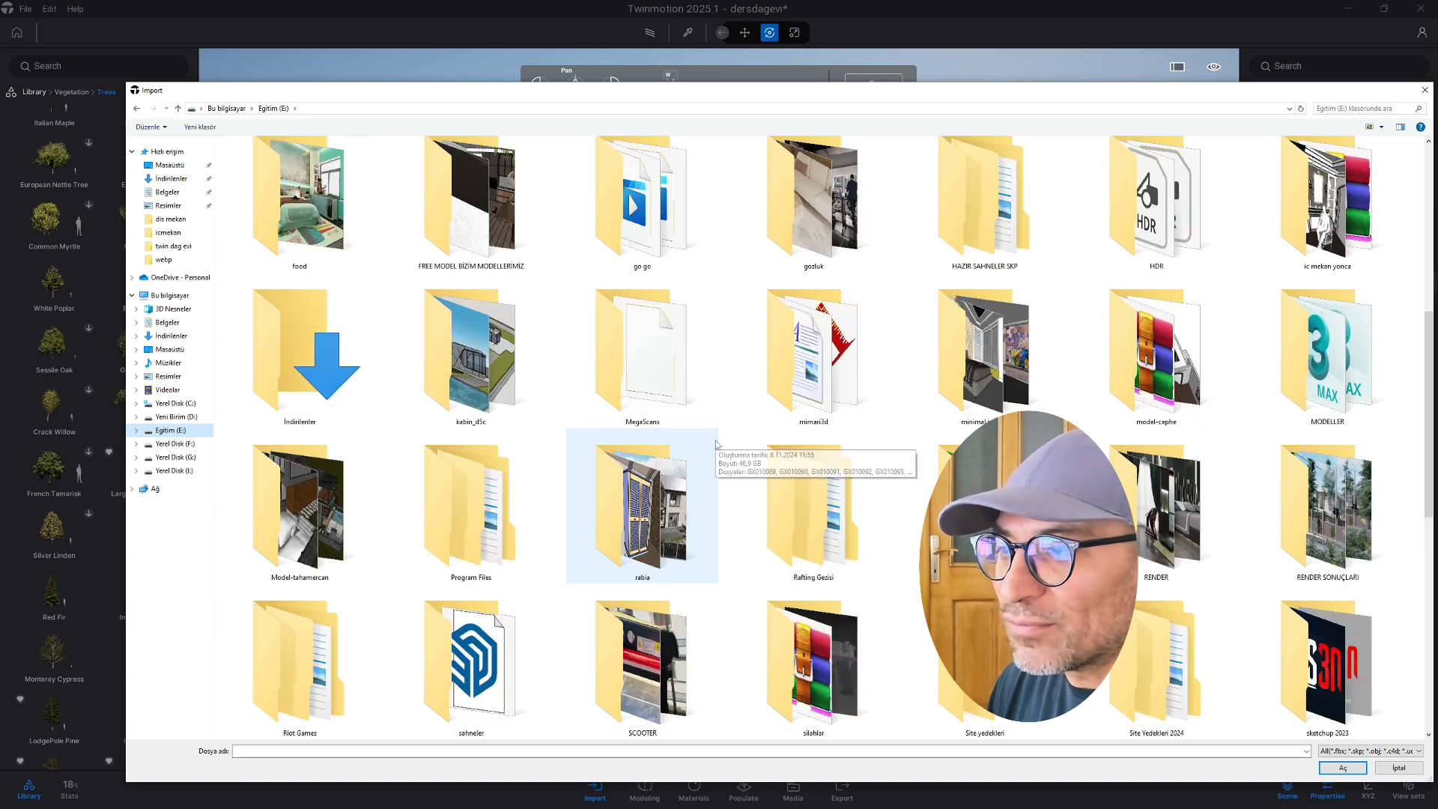
double_click(289, 346)
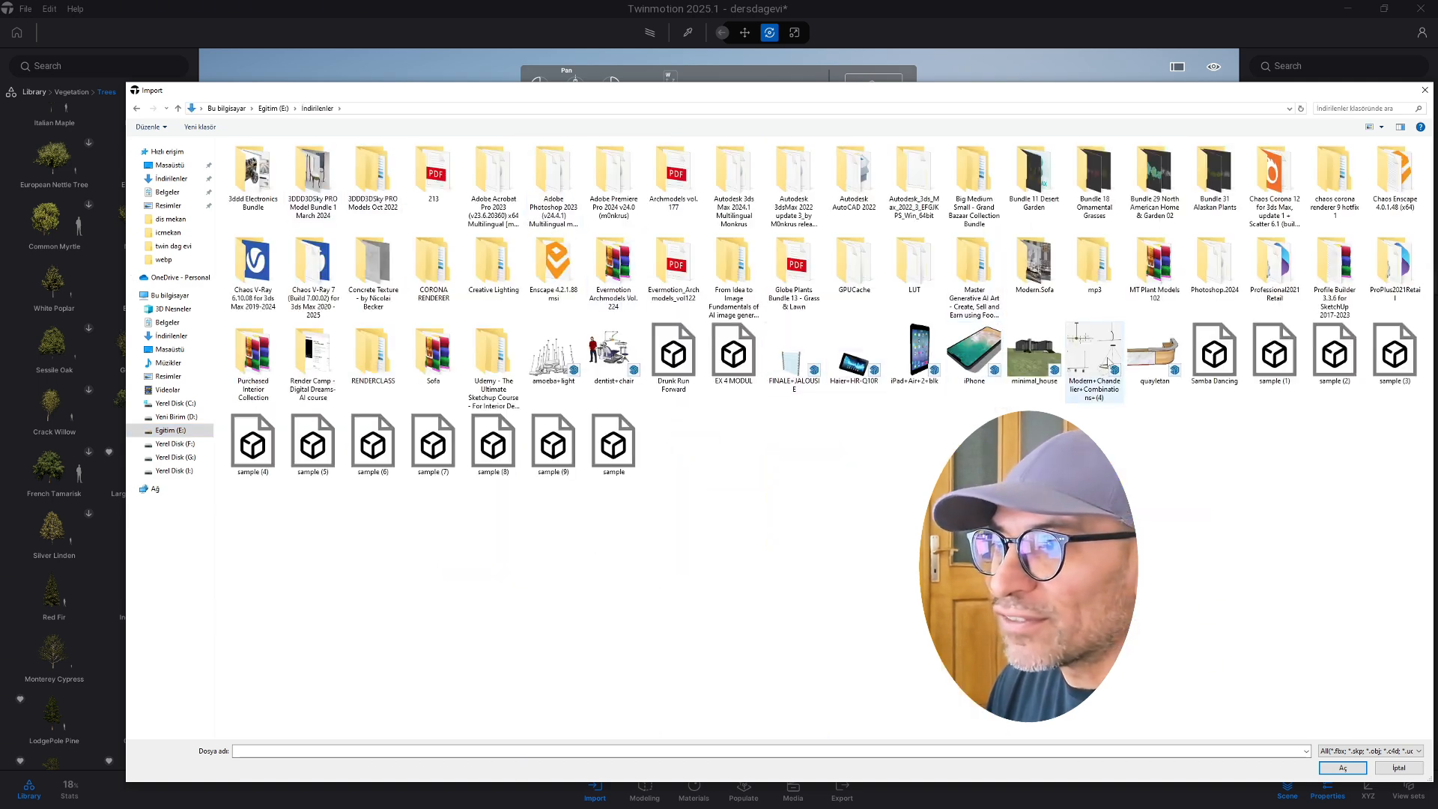
double_click(1128, 261)
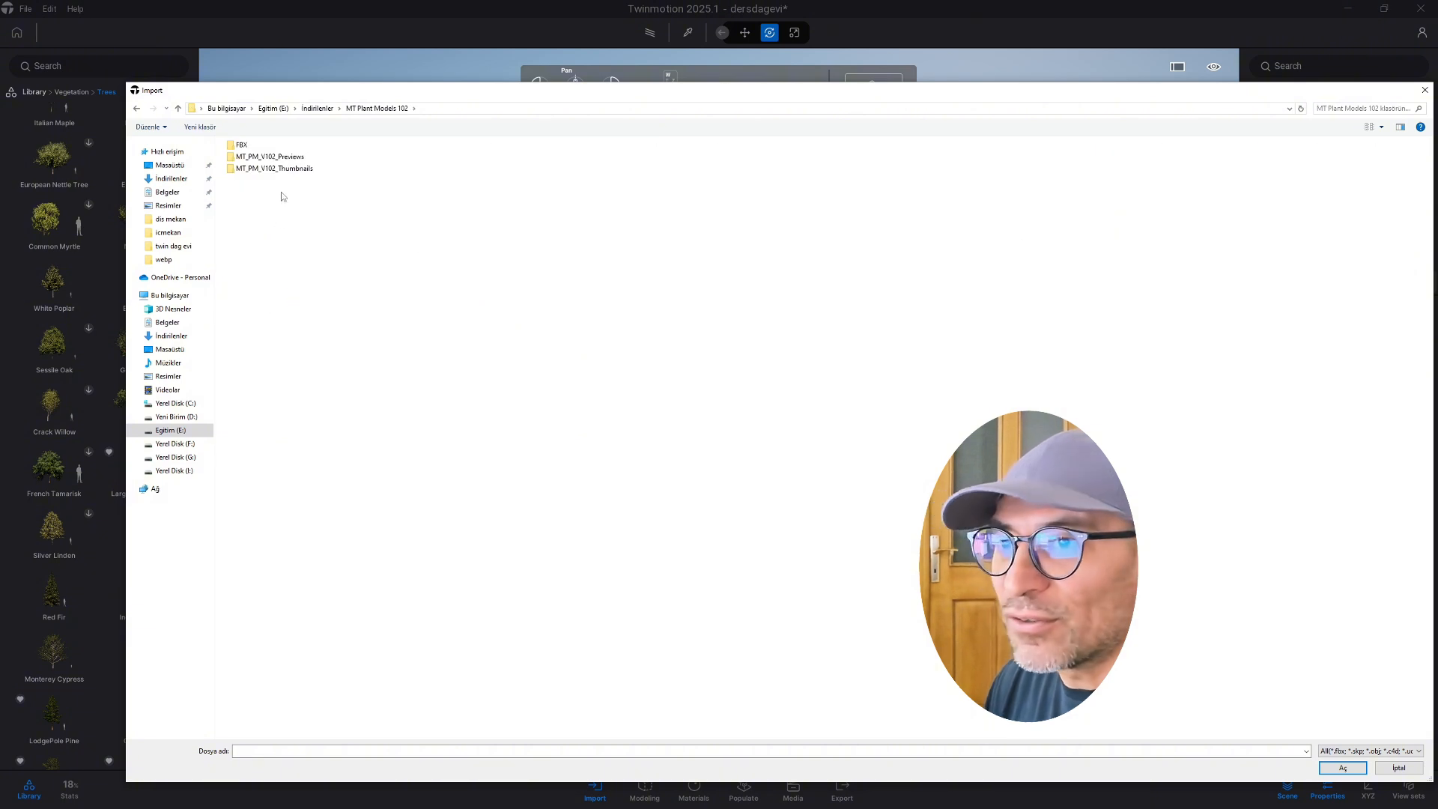
double_click(243, 145)
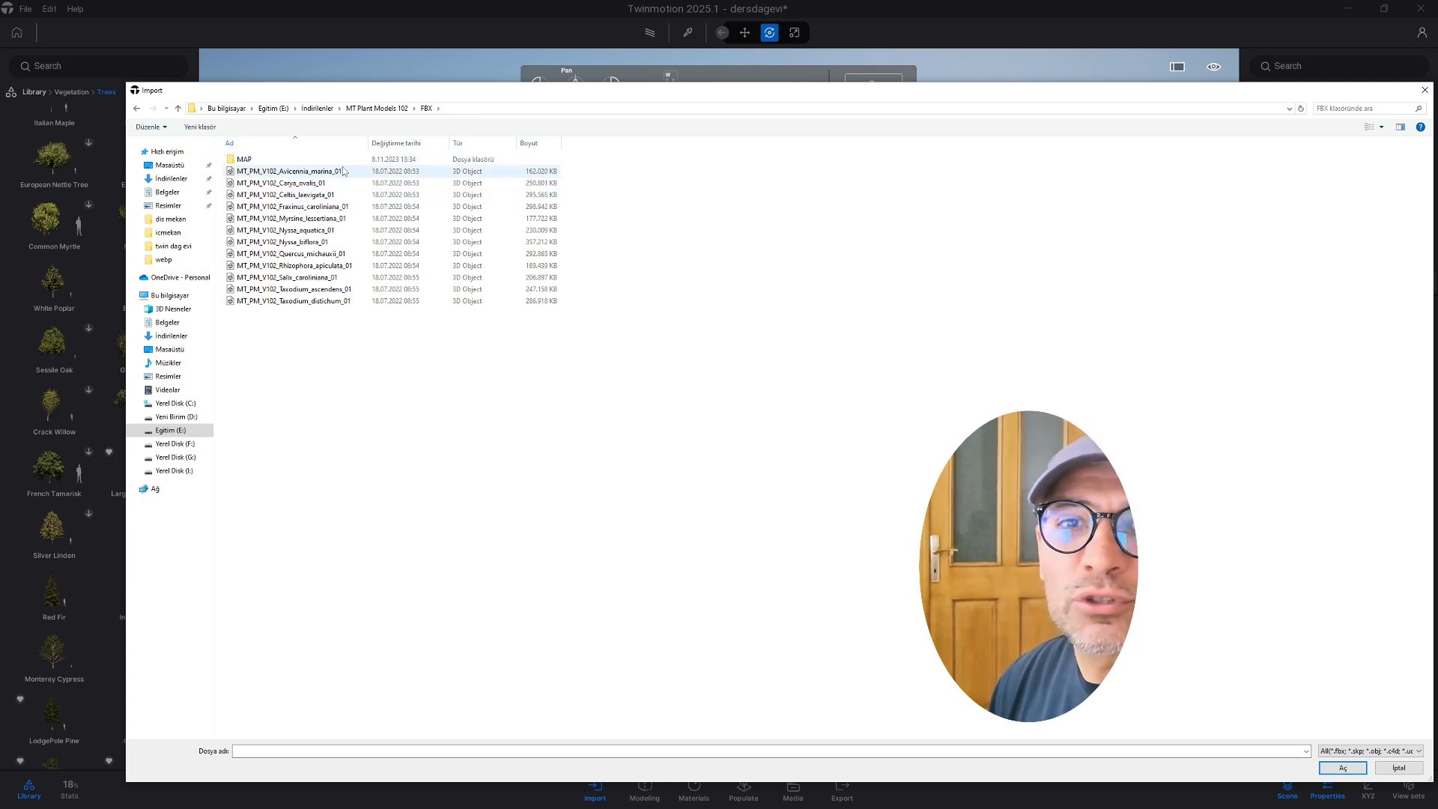
double_click(244, 159)
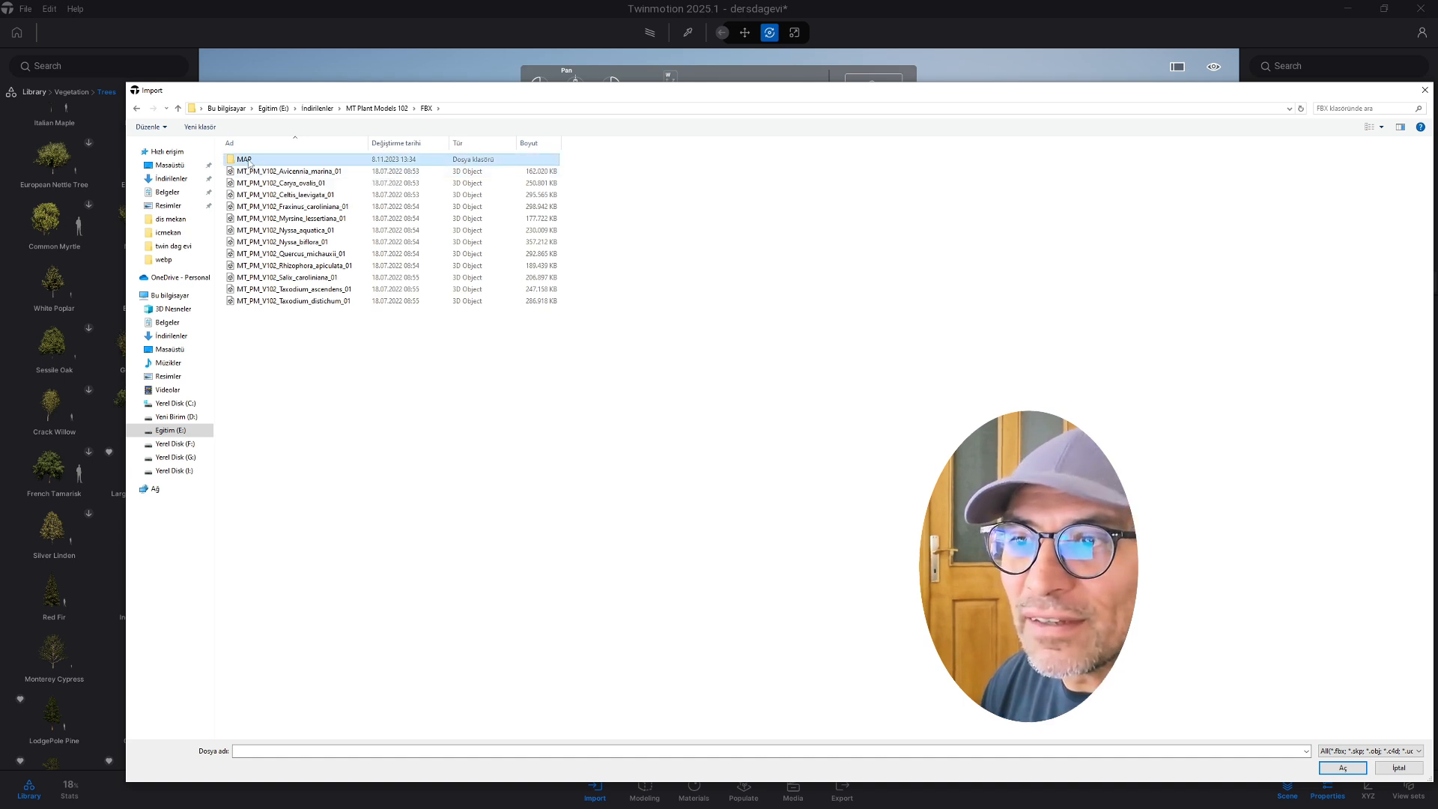
click(378, 107)
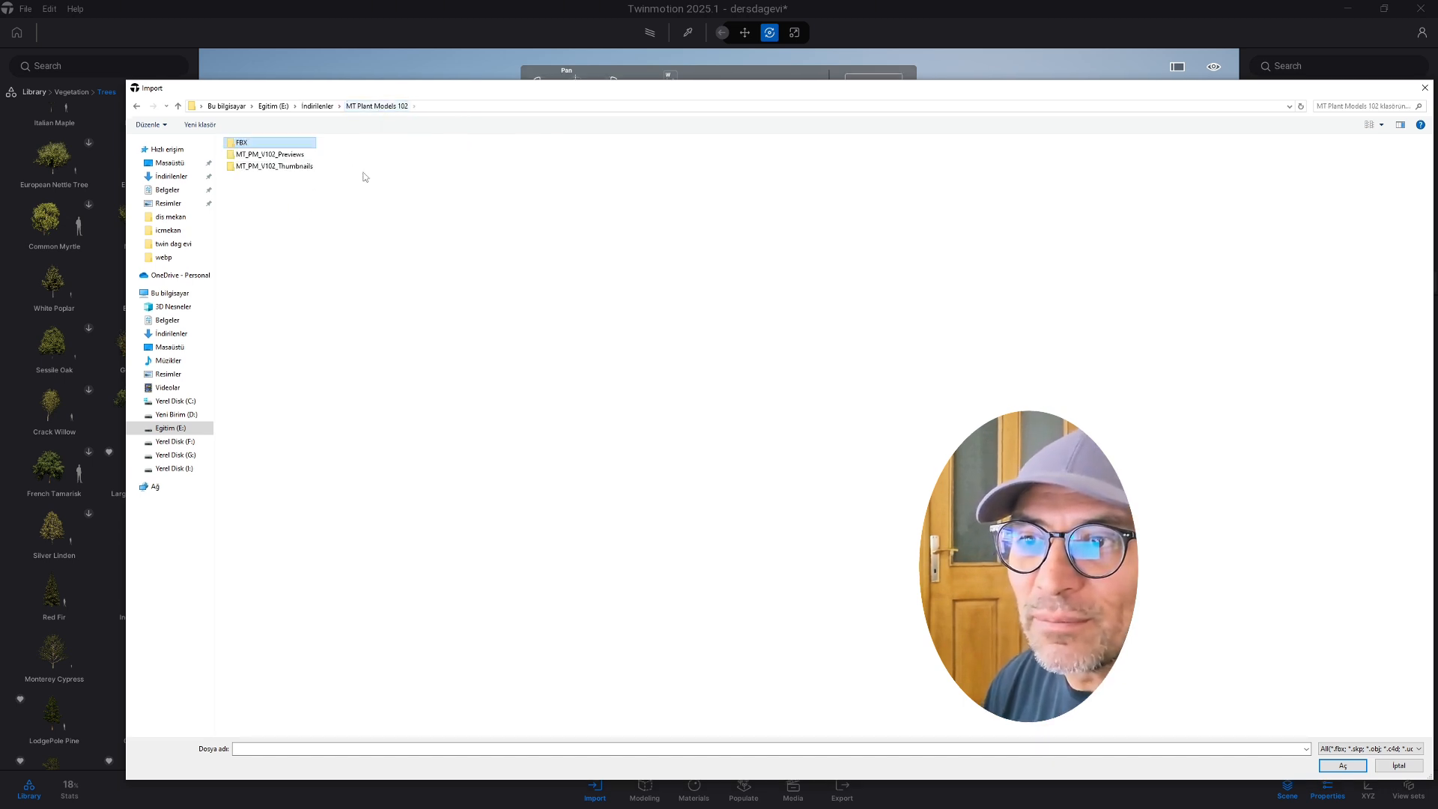
double_click(251, 145)
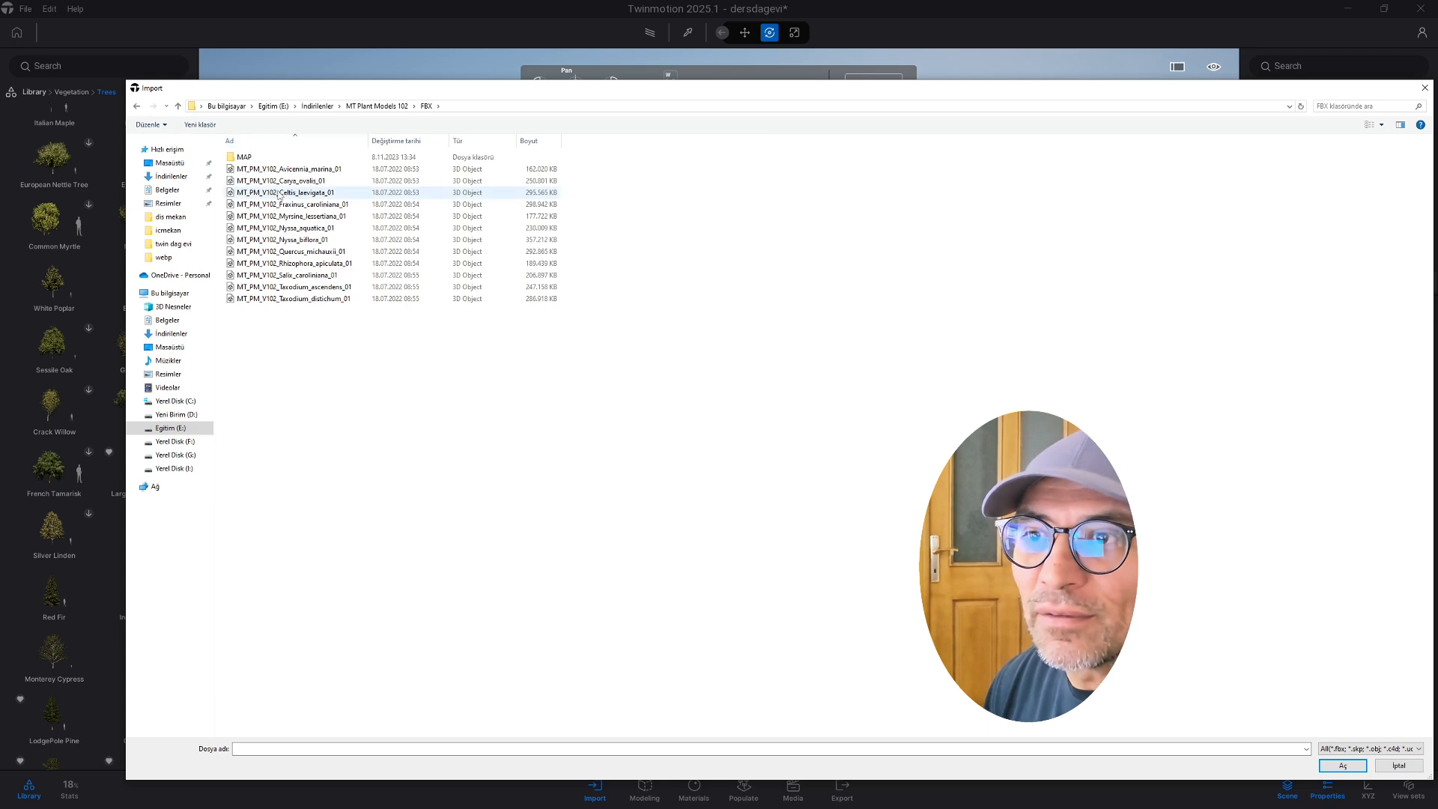
Import the tree model MT_PM_V102_Avicennia_marina_01 as FBX geometry with the default Keep hierarchy option.
click(317, 170)
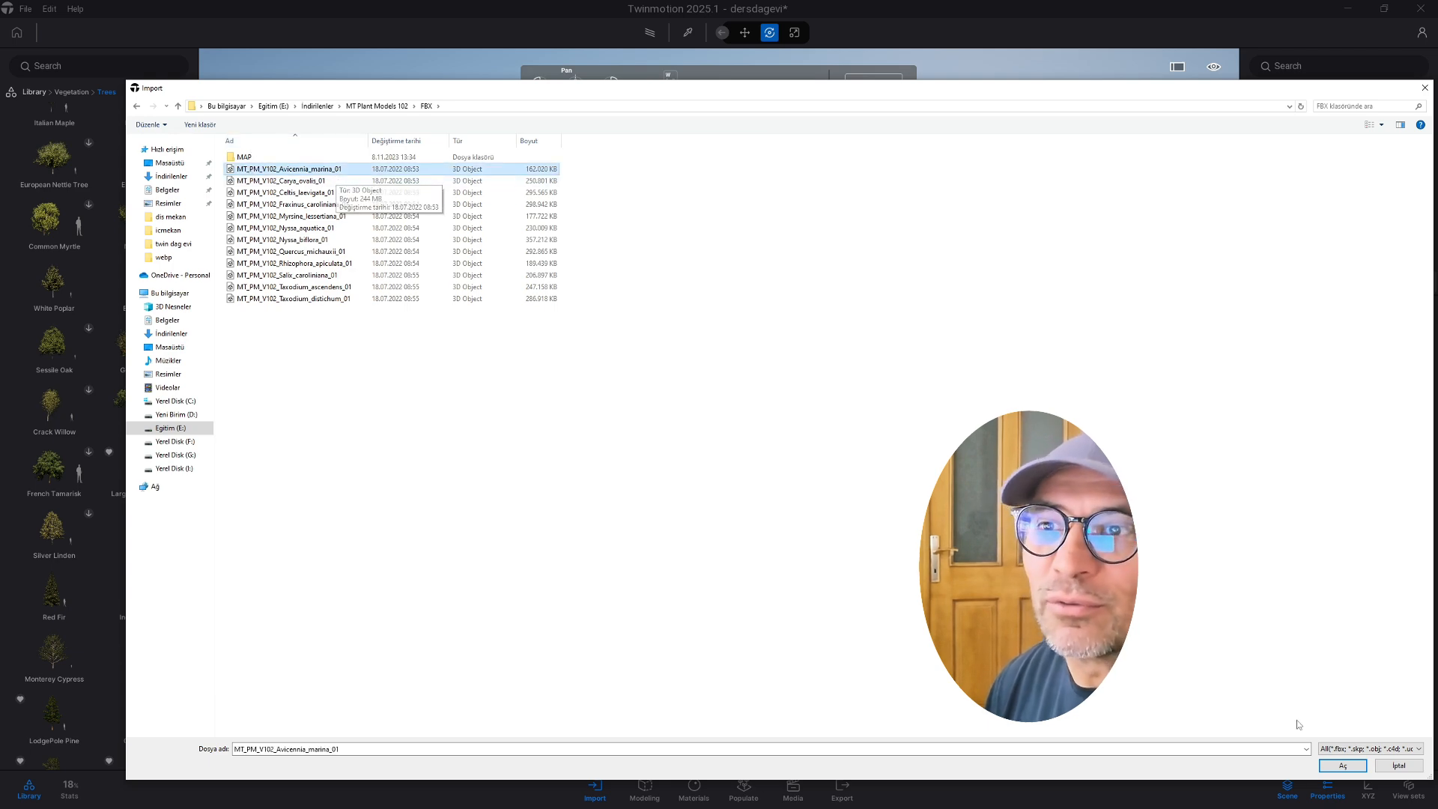
click(1342, 765)
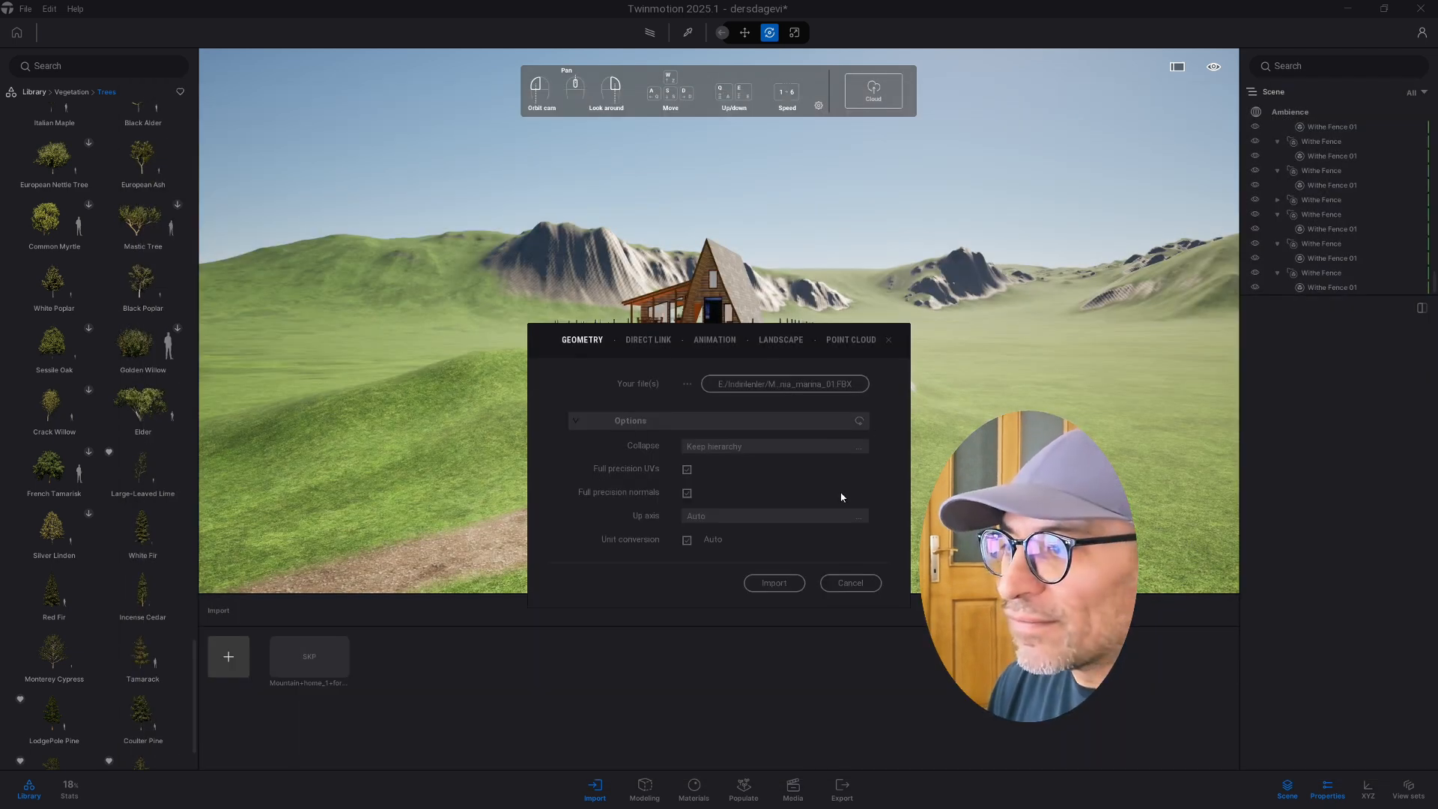
click(771, 583)
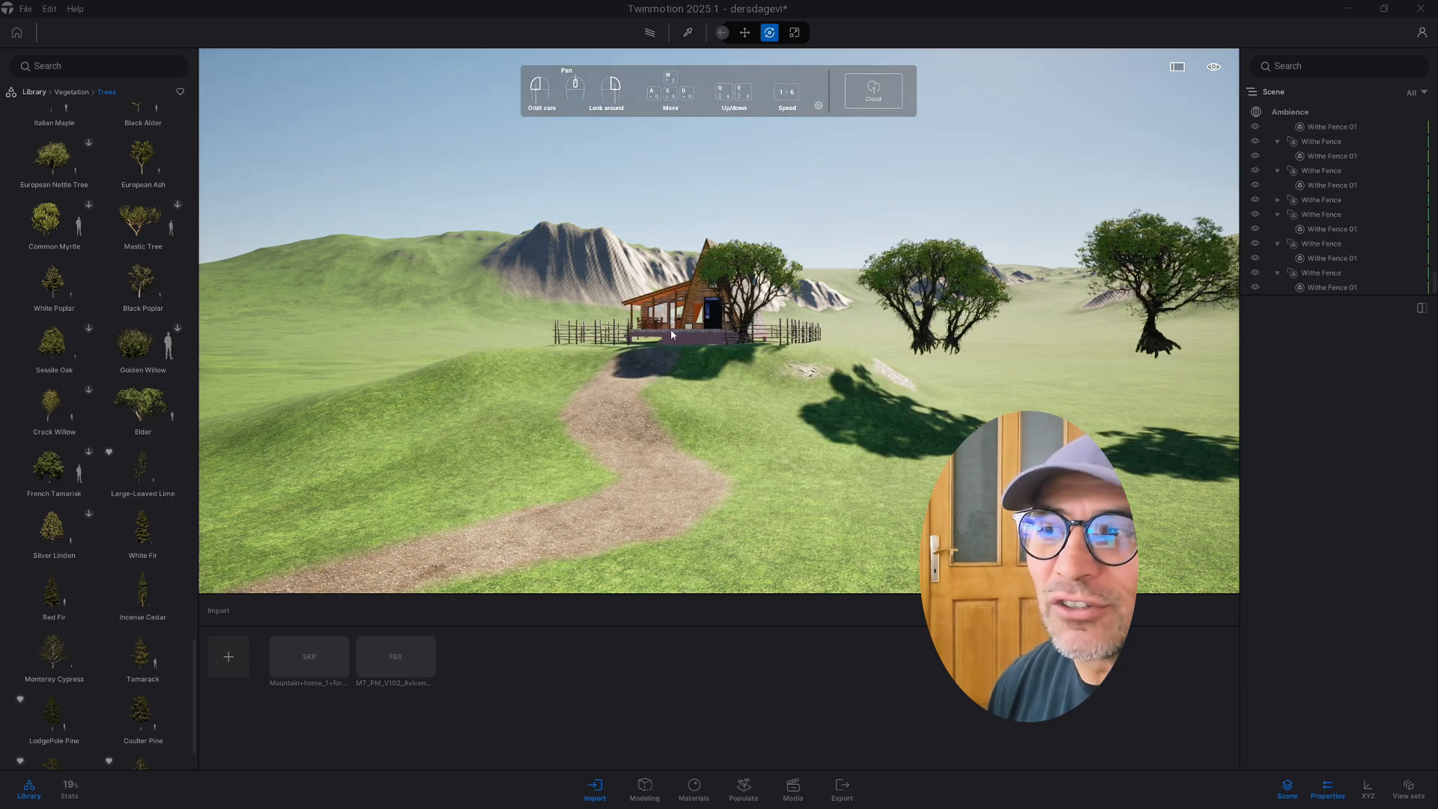
Inspect the imported Avicennia marina tree's foliage at close range and sample its leaf material with the material picker.
mouse_move(670, 332)
right_down()
mouse_move(828, 331)
mouse_move(876, 262)
mouse_move(644, 322)
right_up()
key(w)
key(w)
key(w)
key(s)
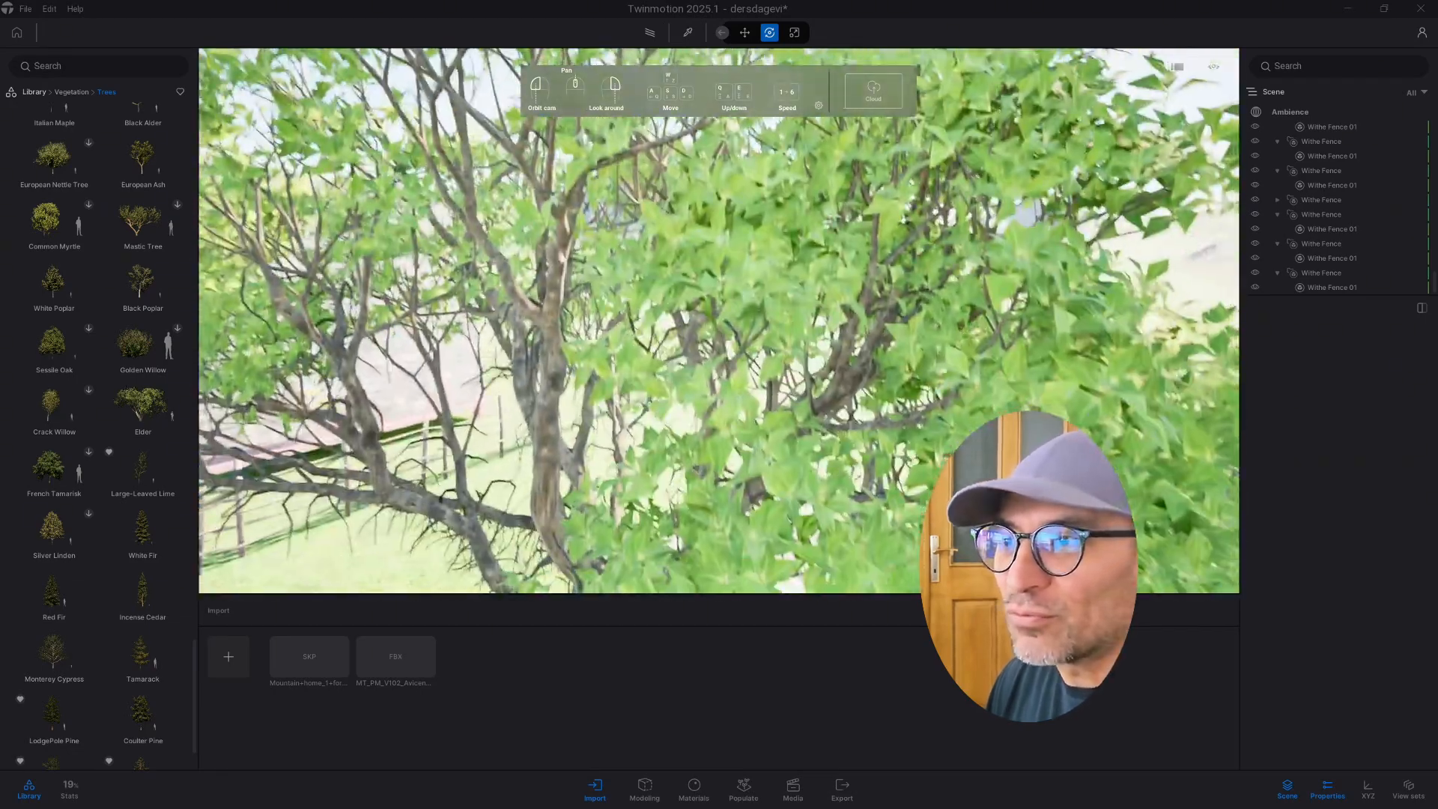
key(w)
key(s)
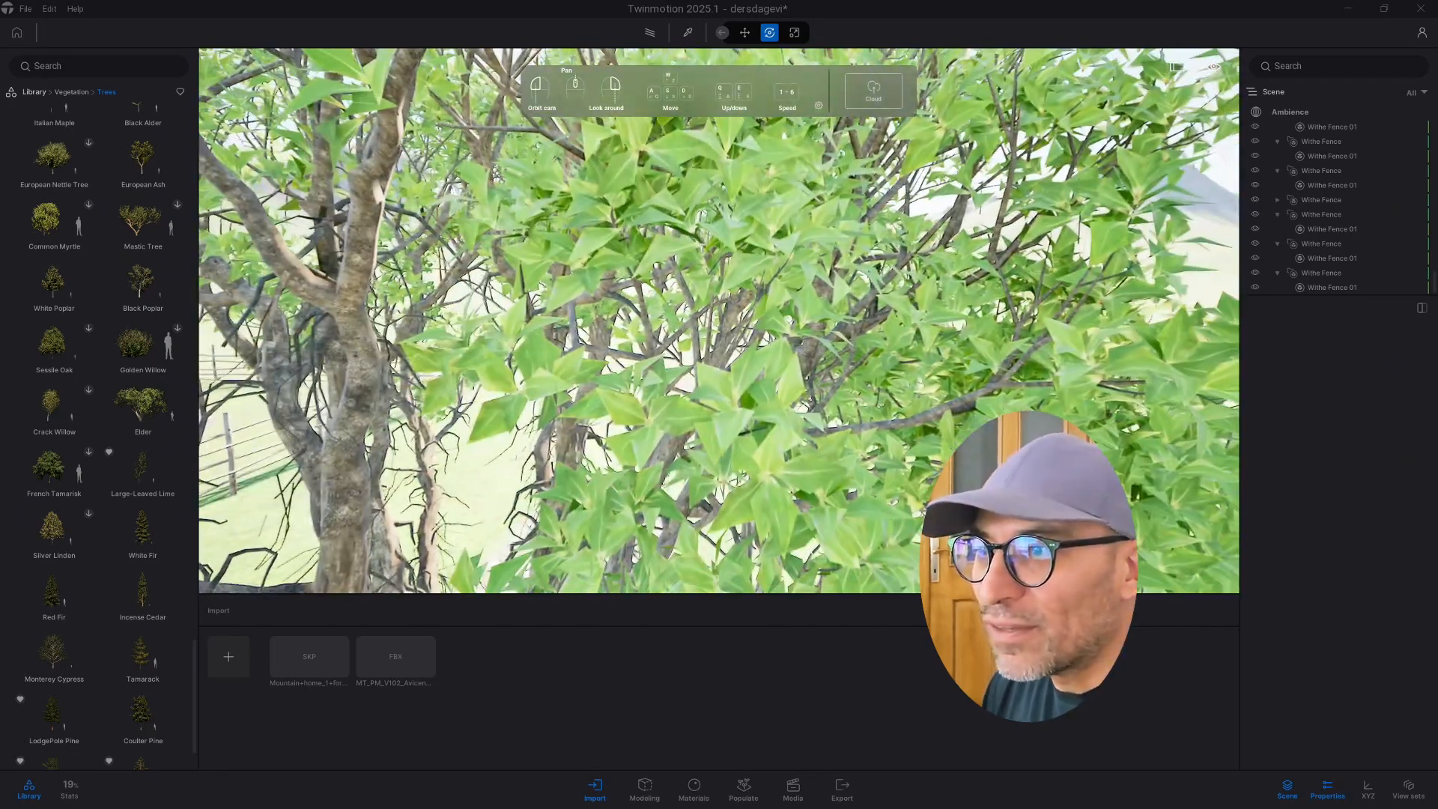
key(s)
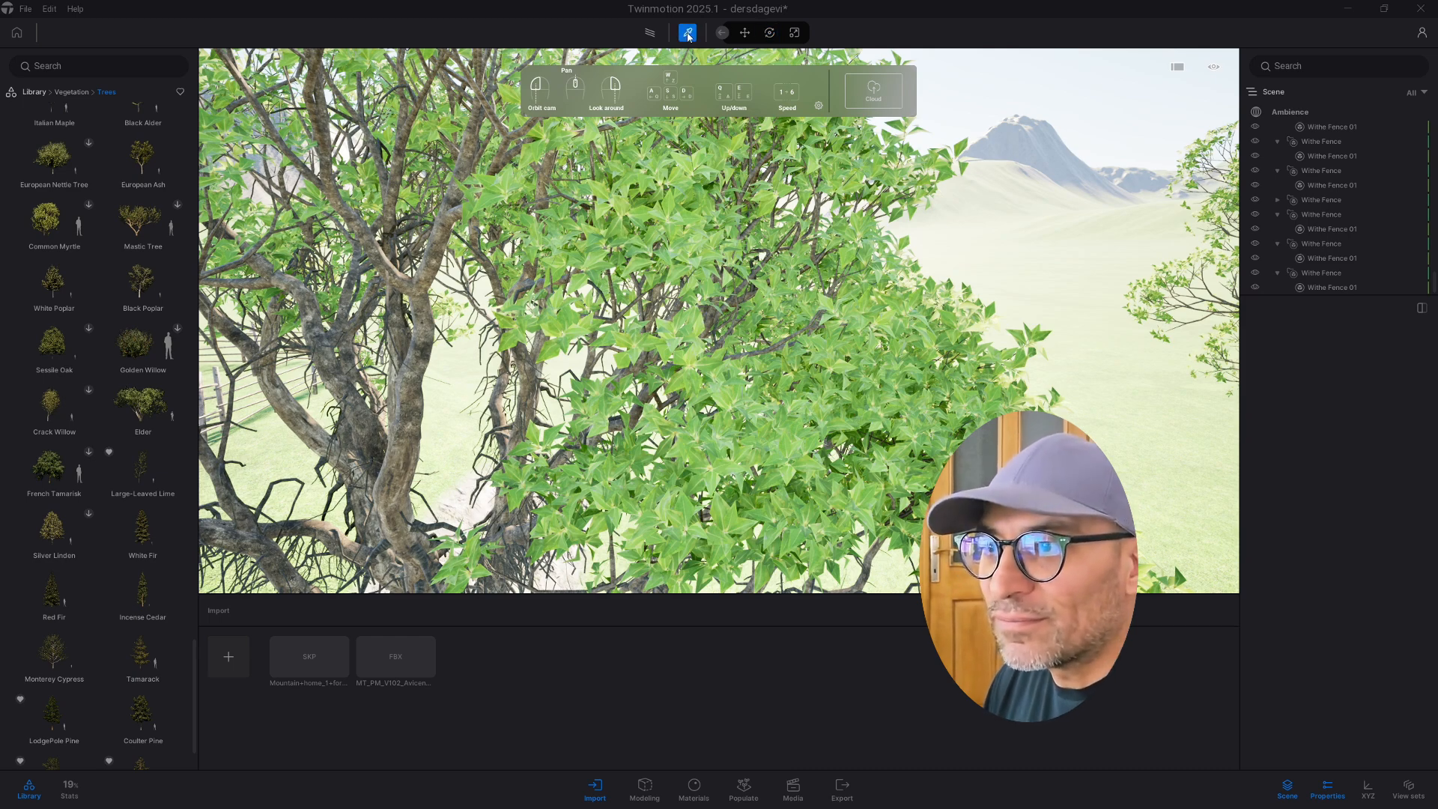
key(w)
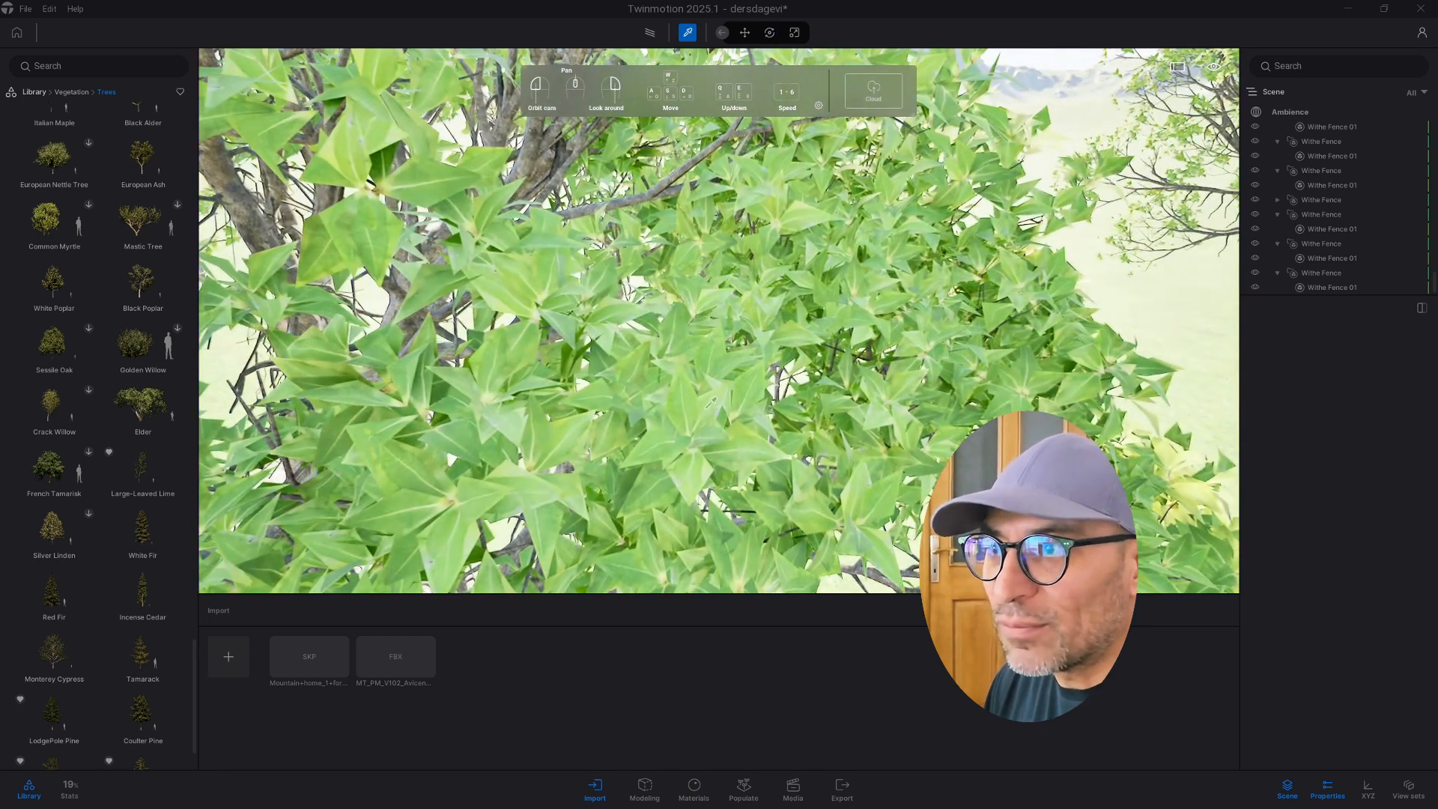
click(711, 406)
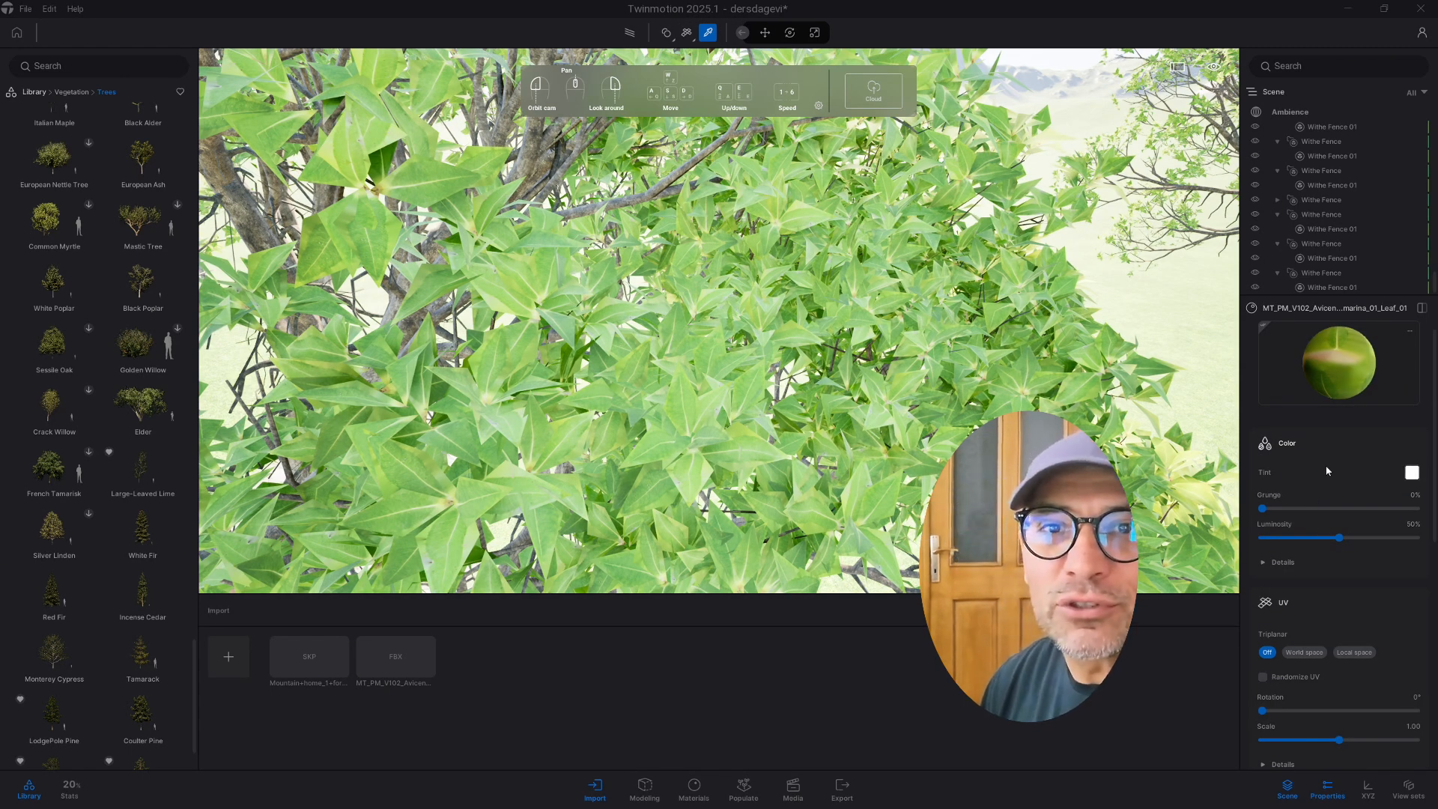
Expand the leaf material's roughness details, metallic details and opacity settings.
scroll(1320, 509, down, 2)
scroll(1323, 477, down, 2)
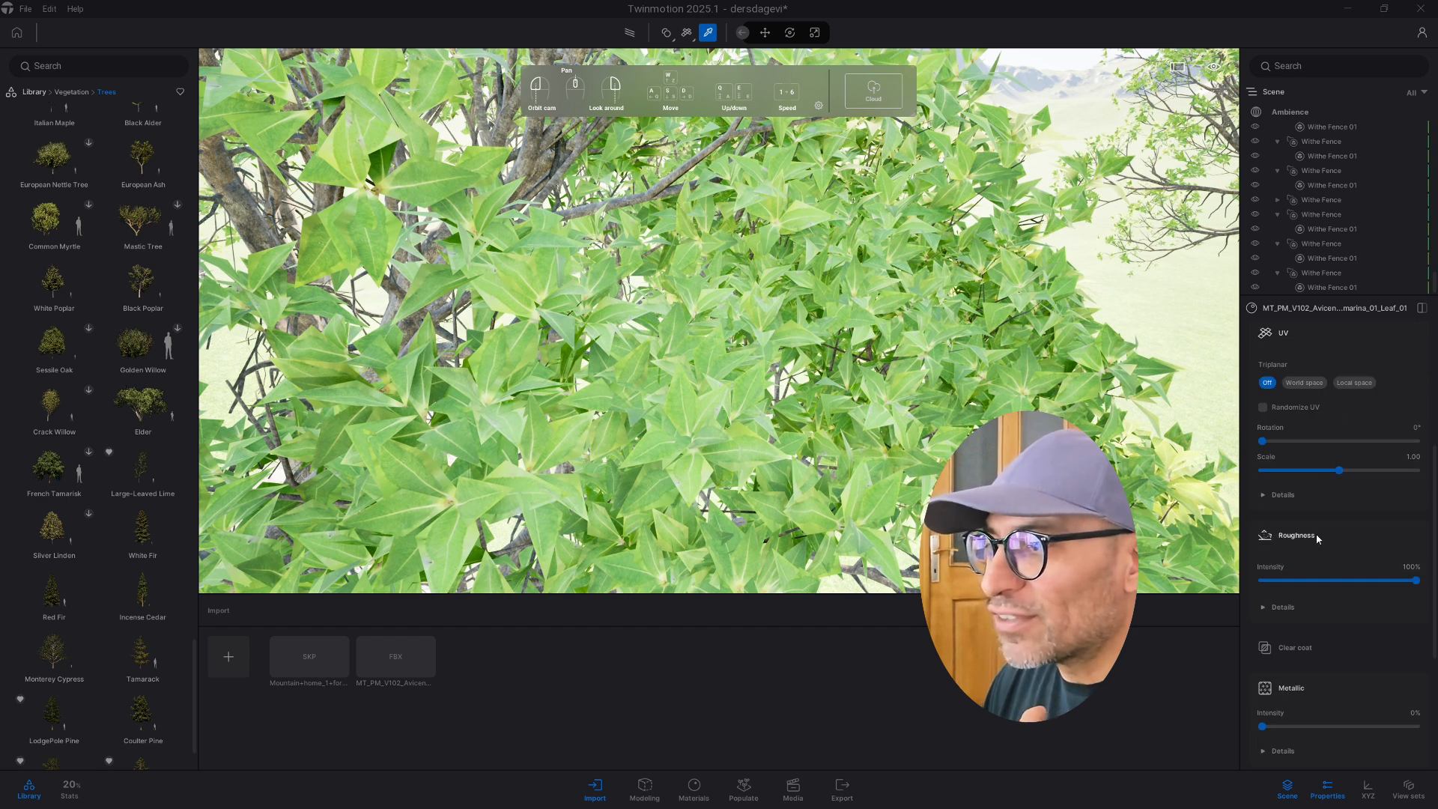
scroll(1316, 554, down, 1)
click(1306, 571)
scroll(1306, 532, down, 3)
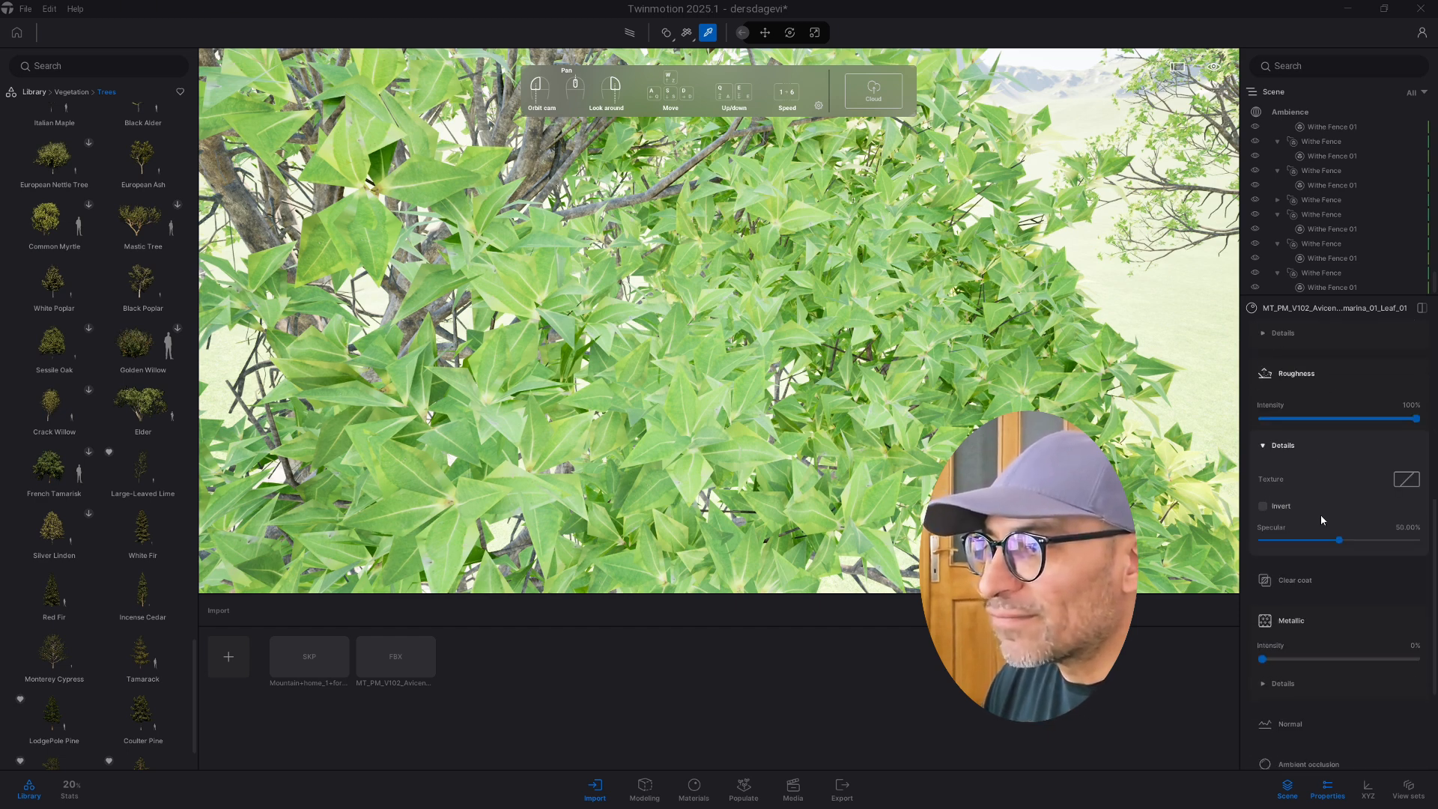
click(1282, 593)
scroll(1325, 543, down, 3)
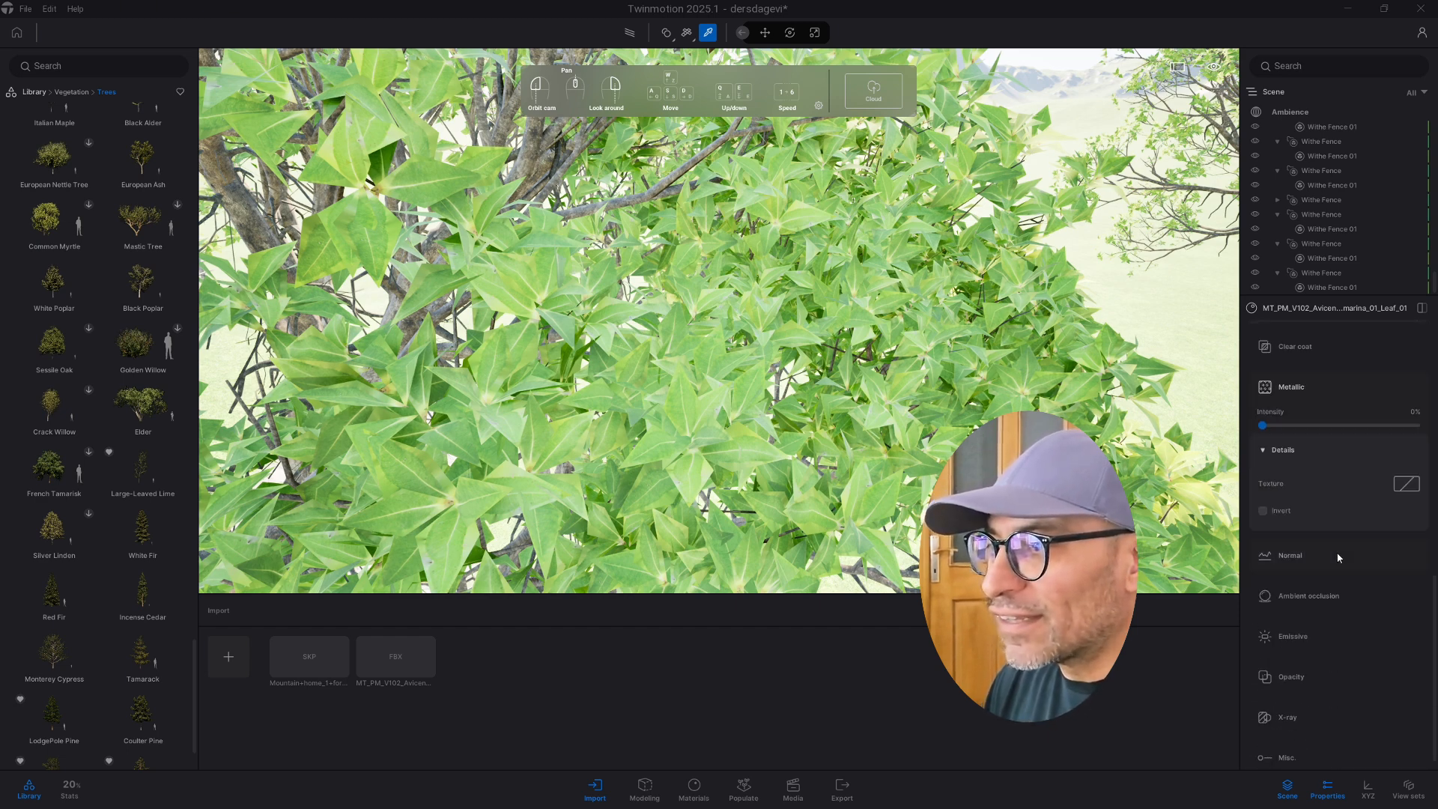
click(1294, 661)
scroll(1319, 606, down, 1)
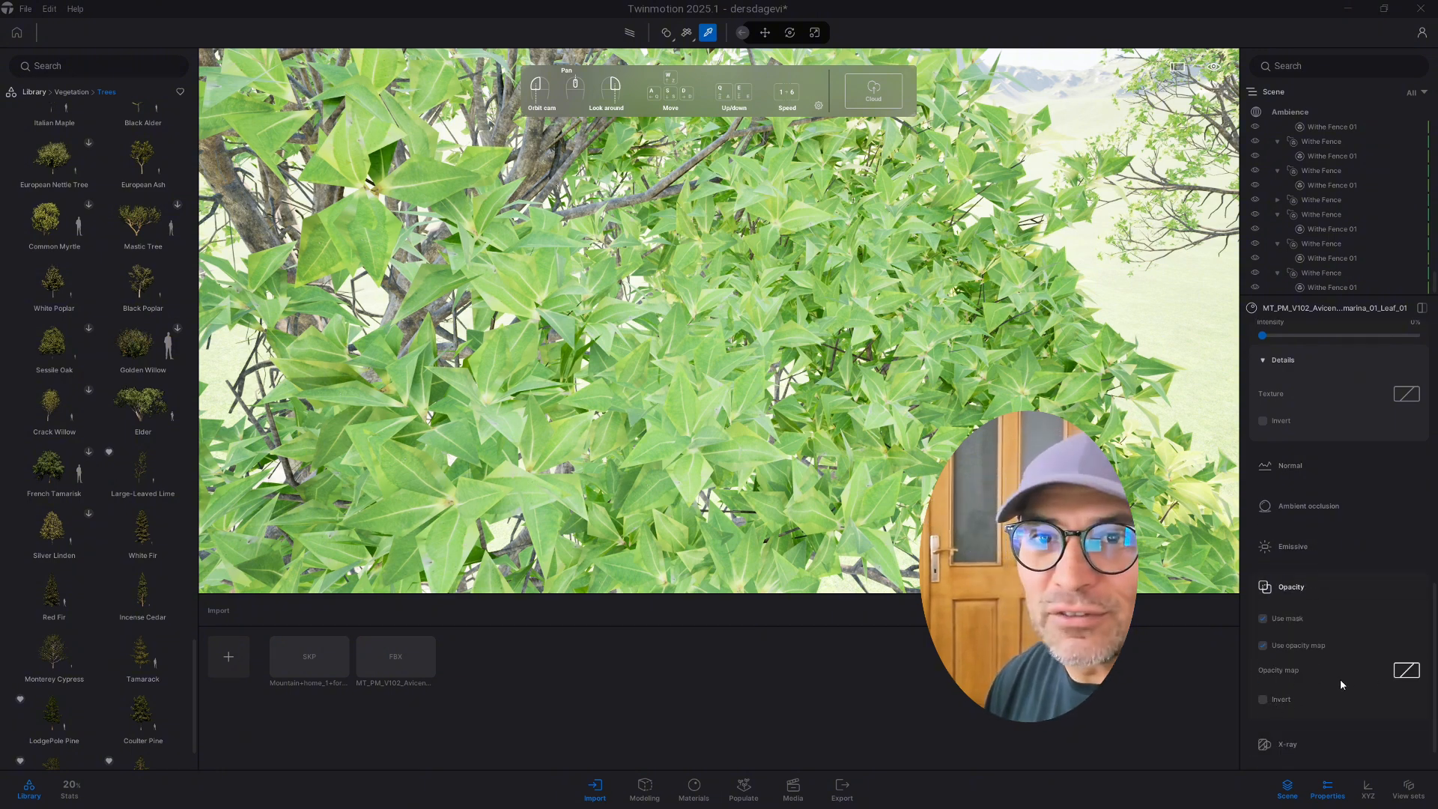
Start loading an opacity map for the leaf material and browse on drive Egitim (E:) to Indirilenler > MT Plant Models 102.
click(1406, 674)
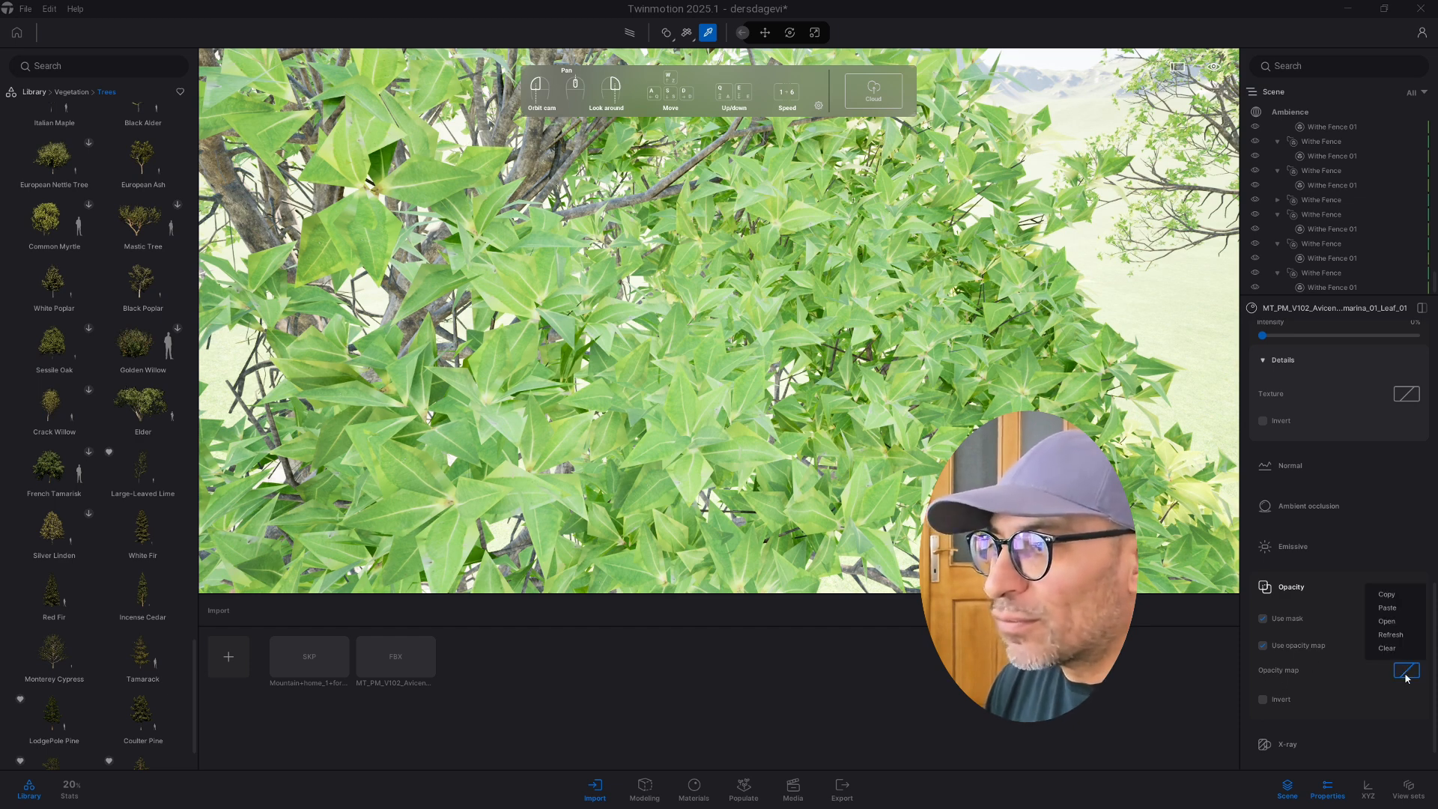
click(1387, 621)
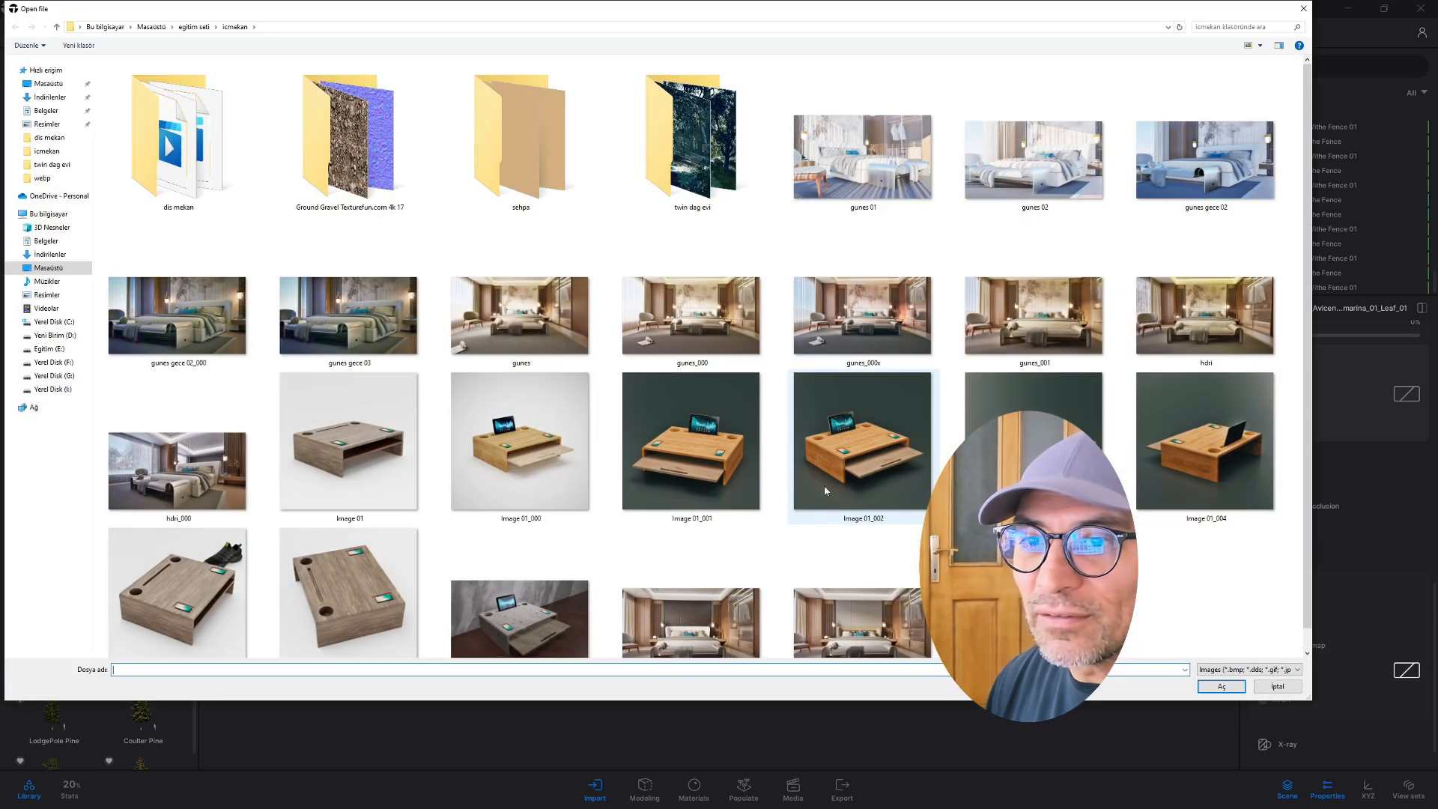
click(49, 349)
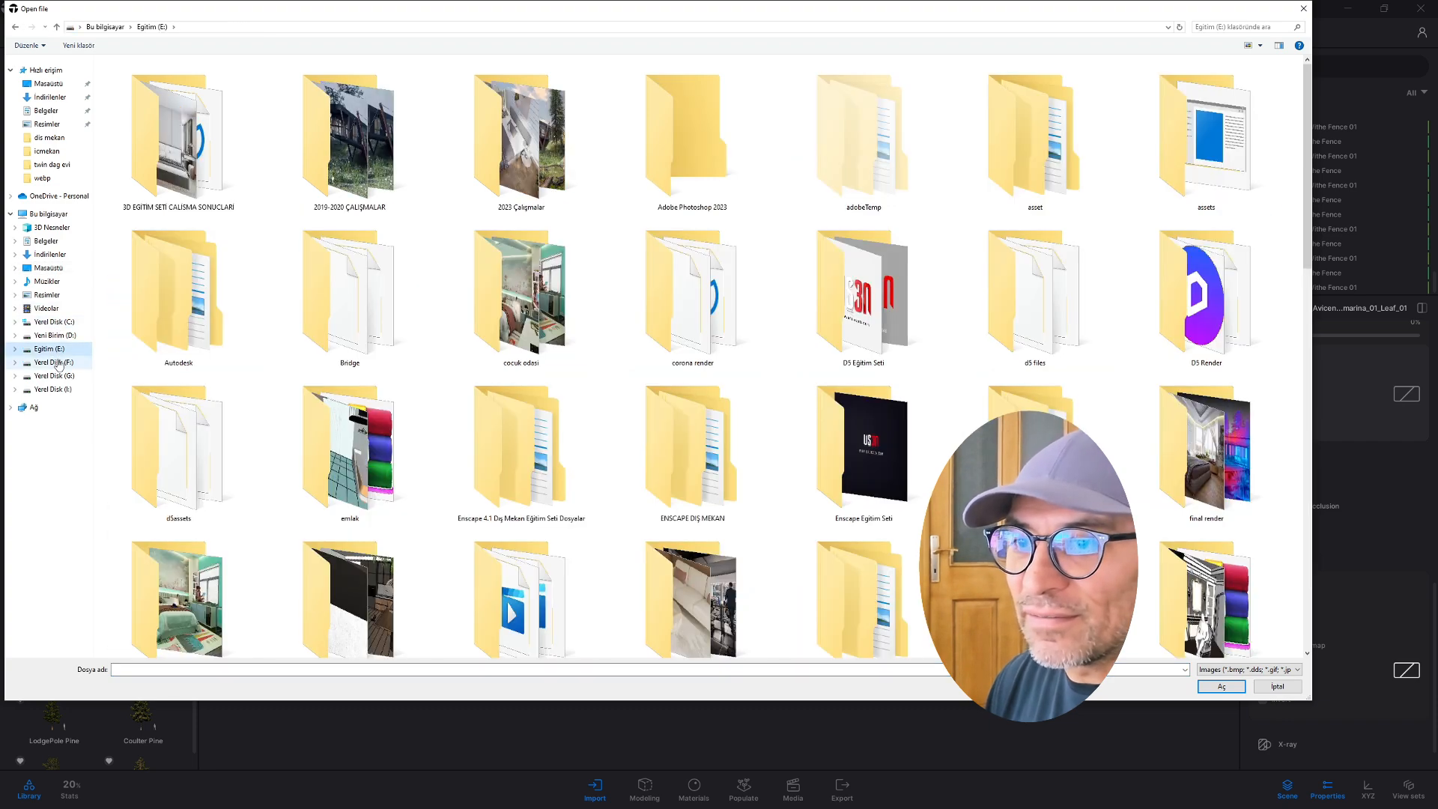
scroll(444, 347, down, 5)
scroll(445, 346, up, 5)
double_click(158, 186)
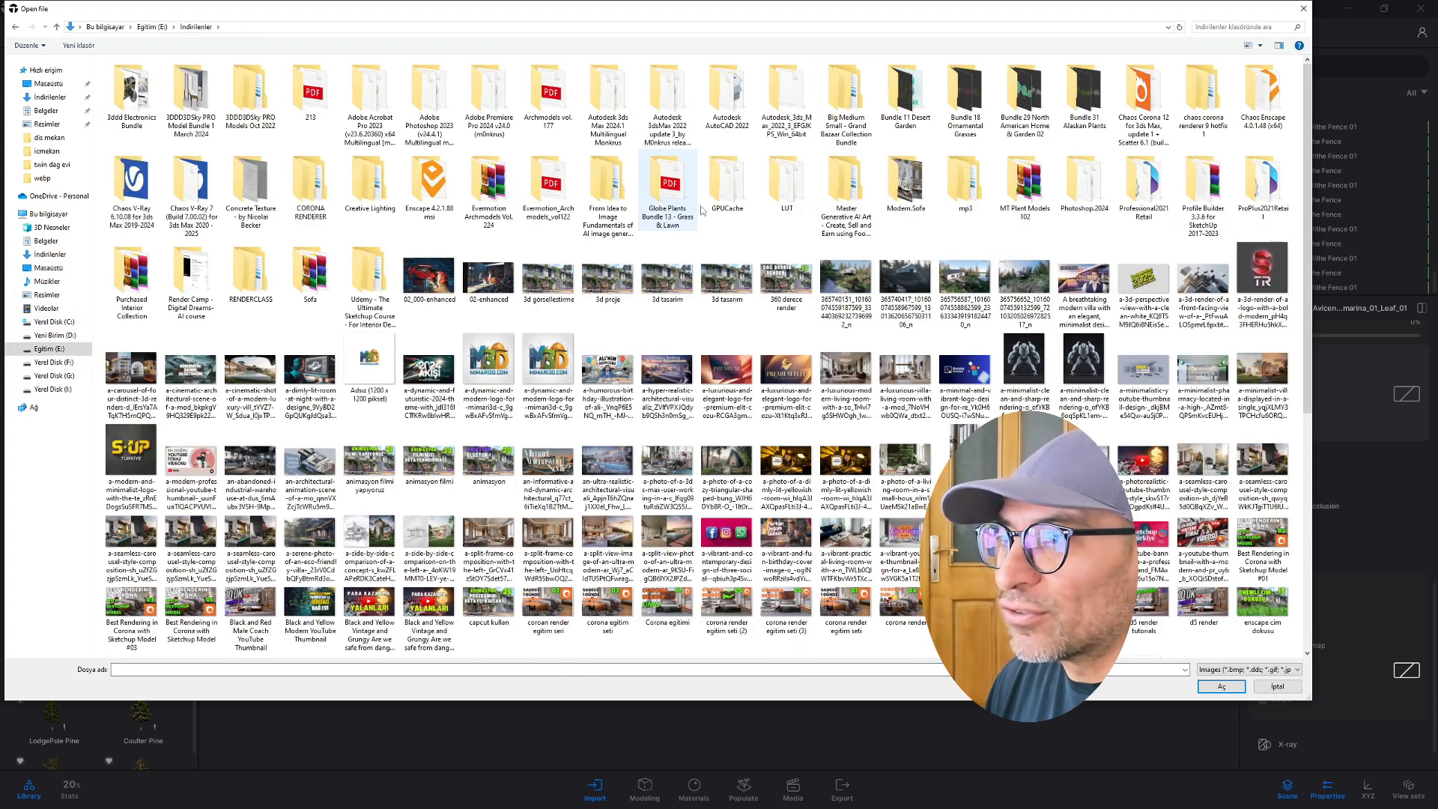
double_click(1025, 191)
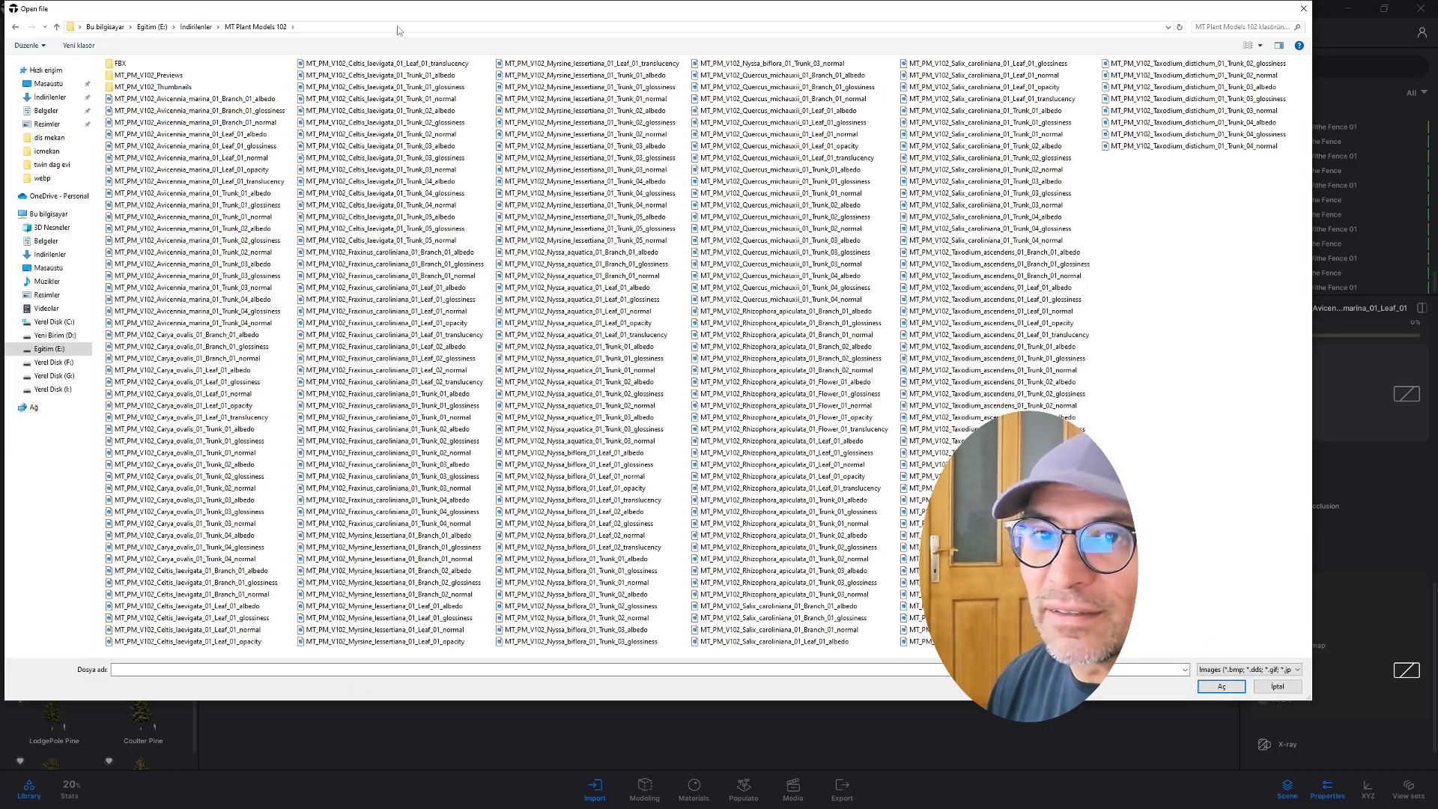
Load MT_PM_V102_Avicennia_marina_01_Leaf_01_opacity as the leaf's opacity map, check the leaf shapes up close and leave the material picker.
drag(422, 15, 343, 82)
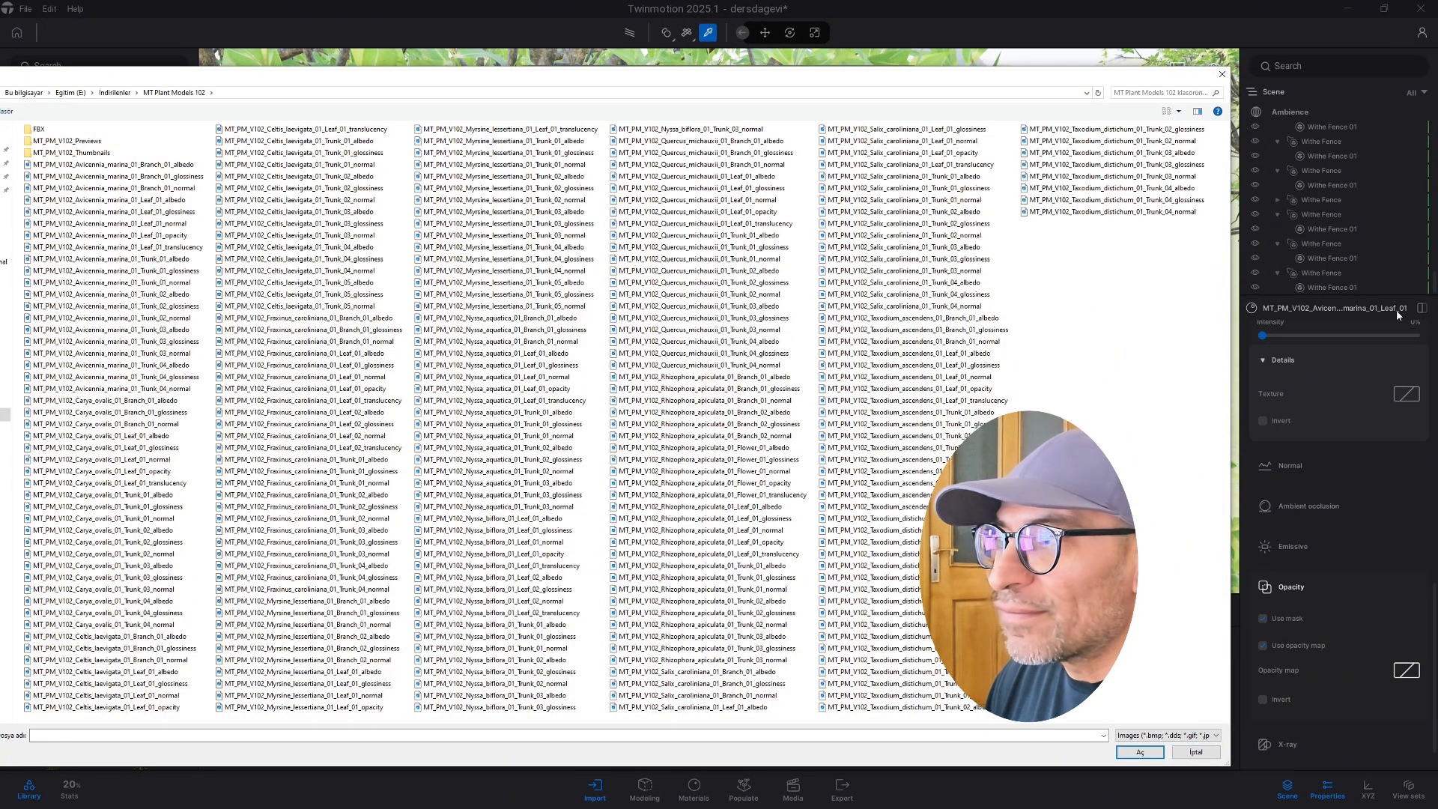
click(107, 236)
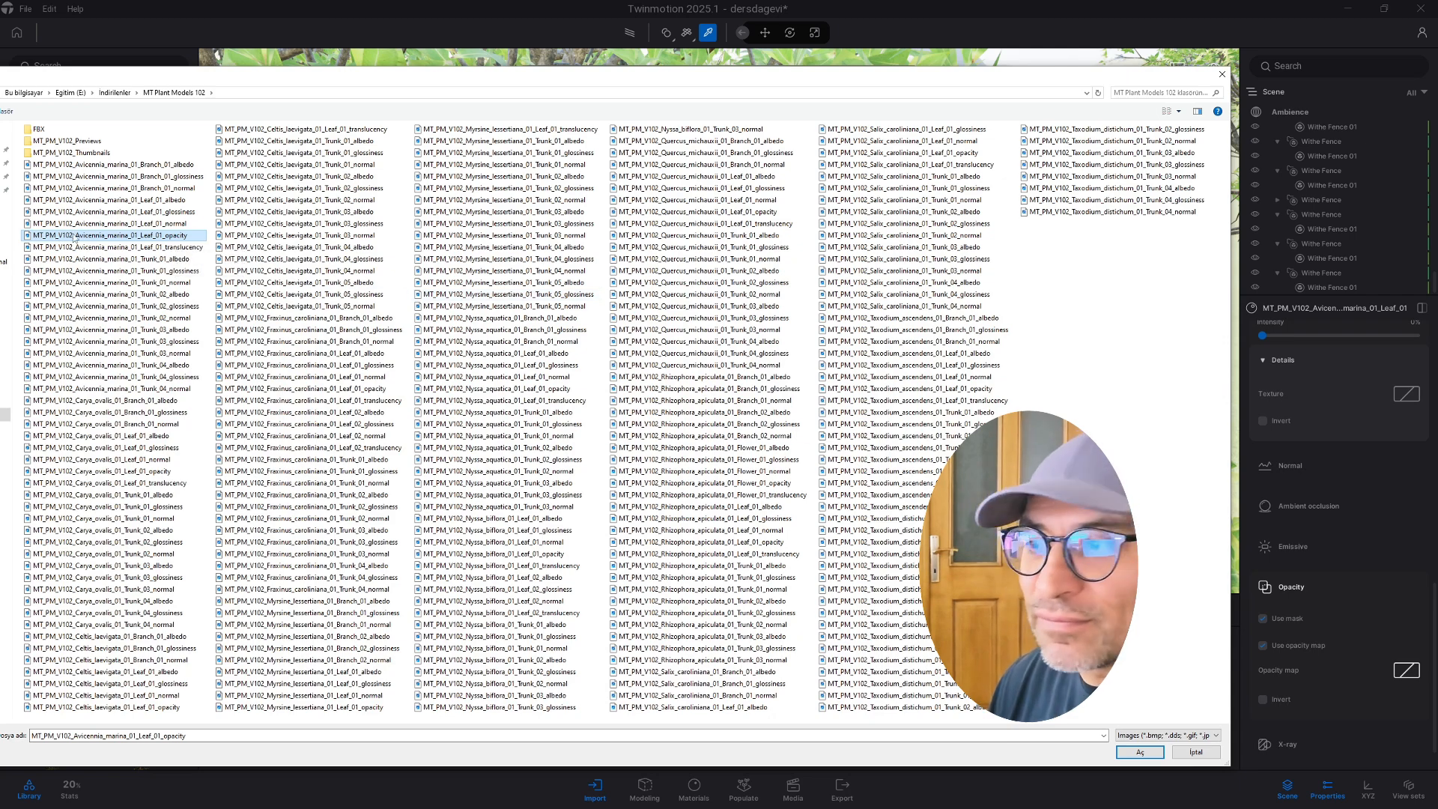
click(1125, 751)
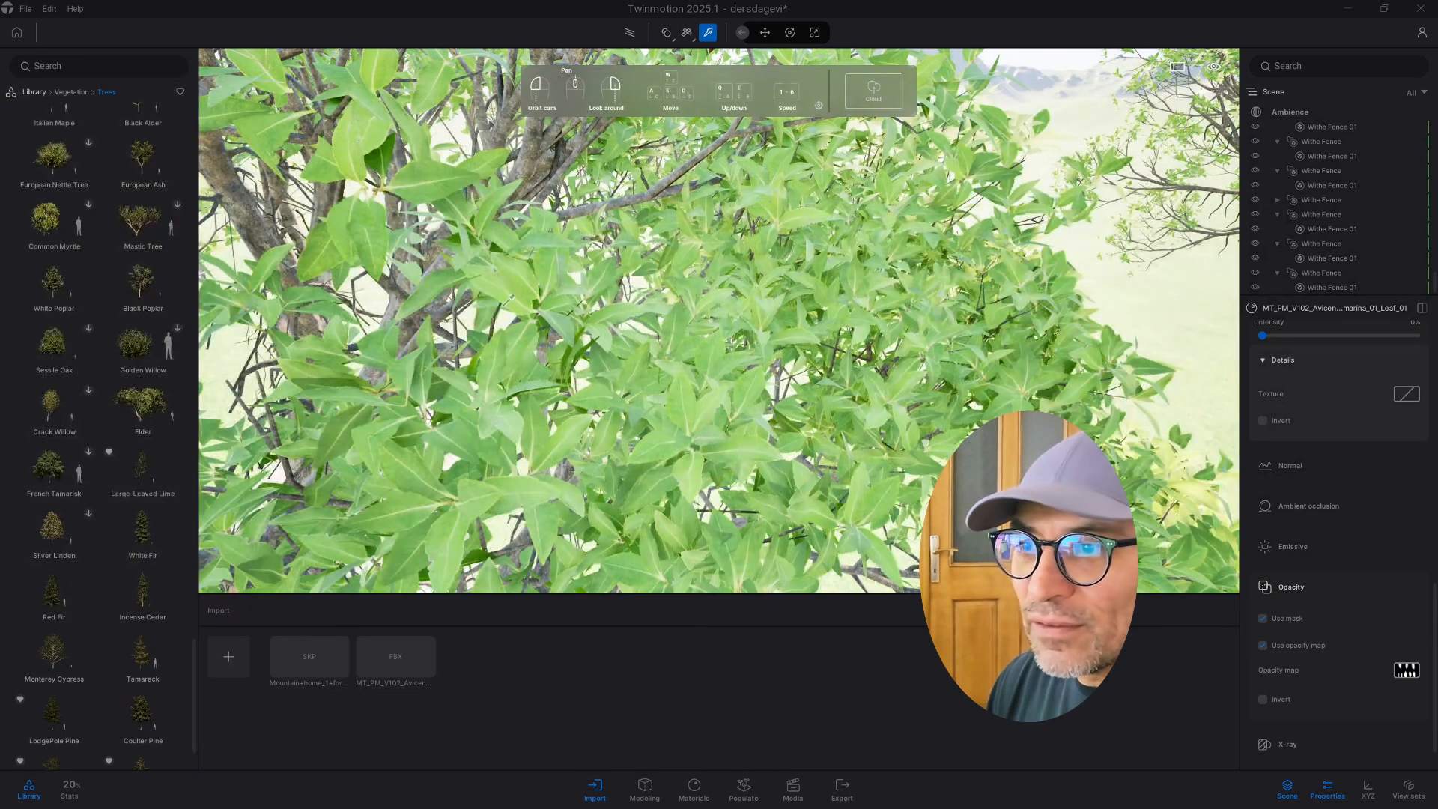
scroll(484, 296, up, 3)
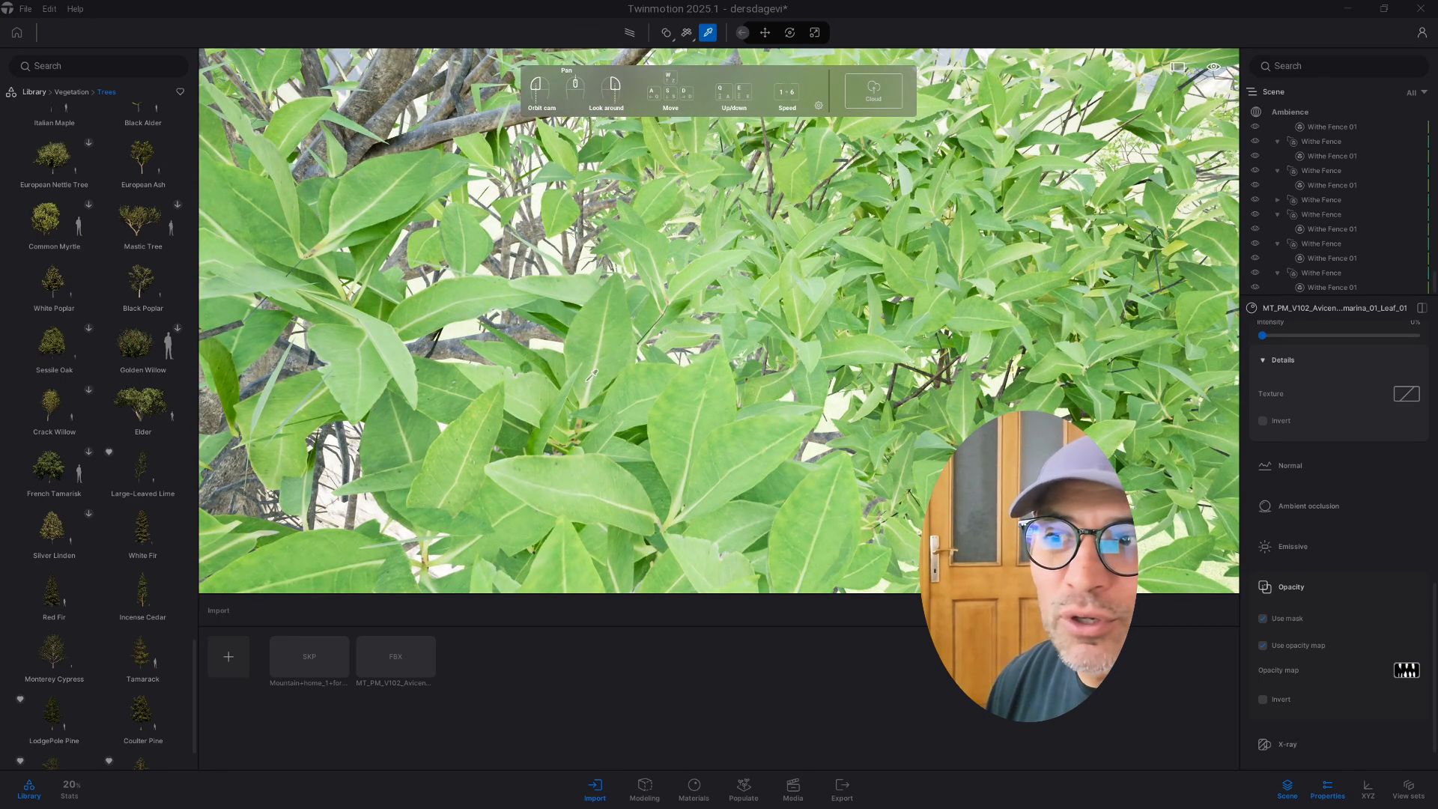
key(Escape)
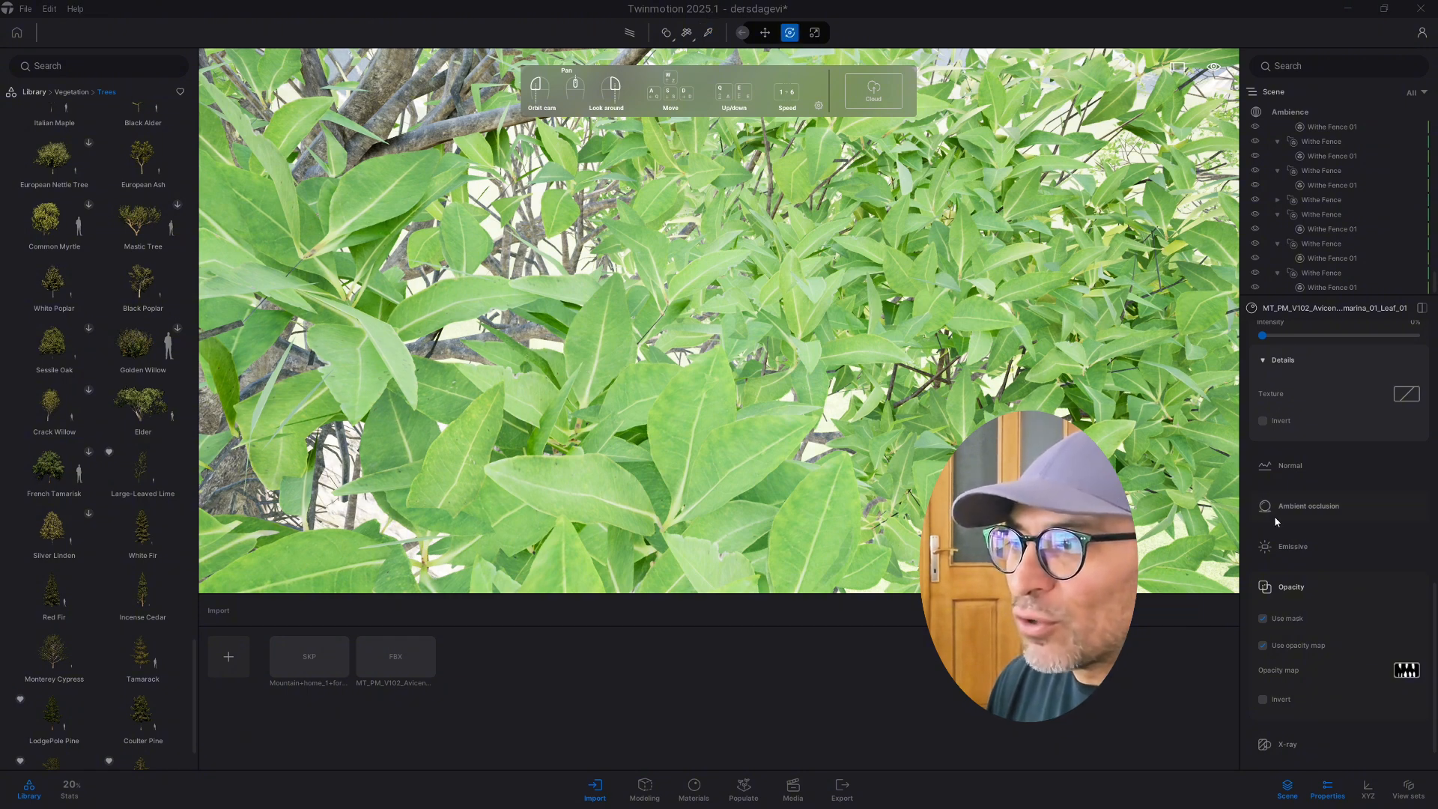
Load MT_PM_V102_Avicennia_marina_01_Leaf_01_normal as the leaf material's normal map.
click(1305, 462)
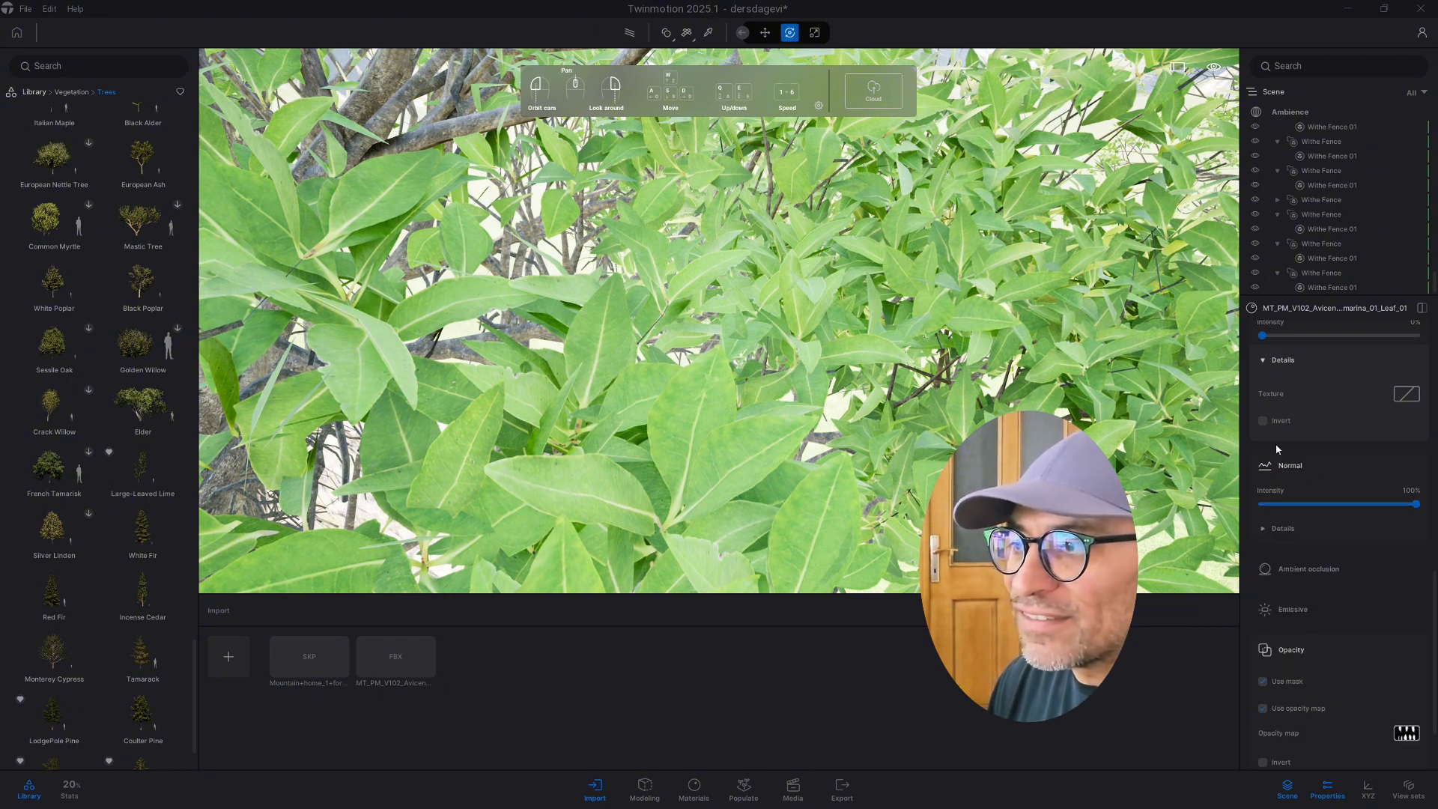
click(1283, 527)
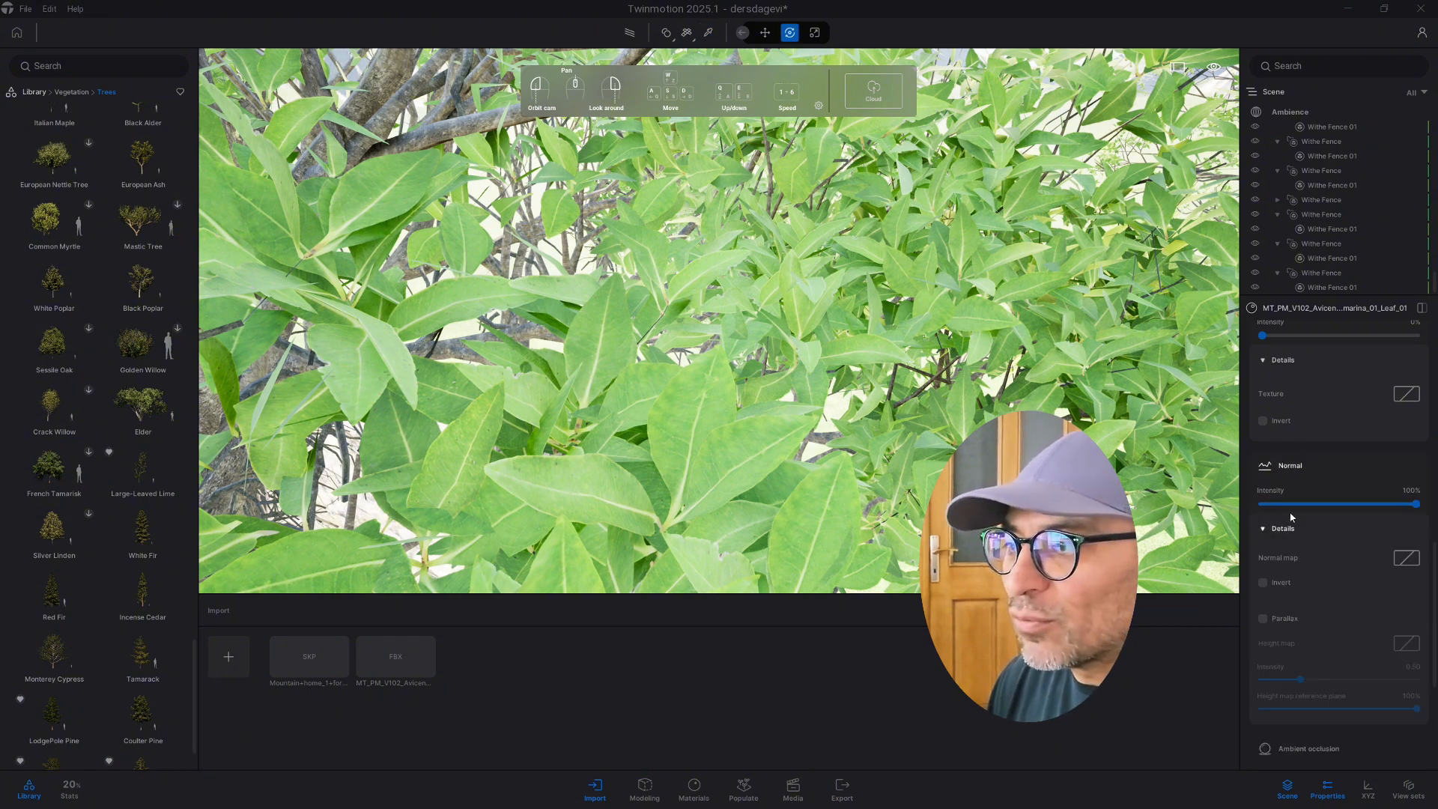
click(1405, 558)
click(1387, 500)
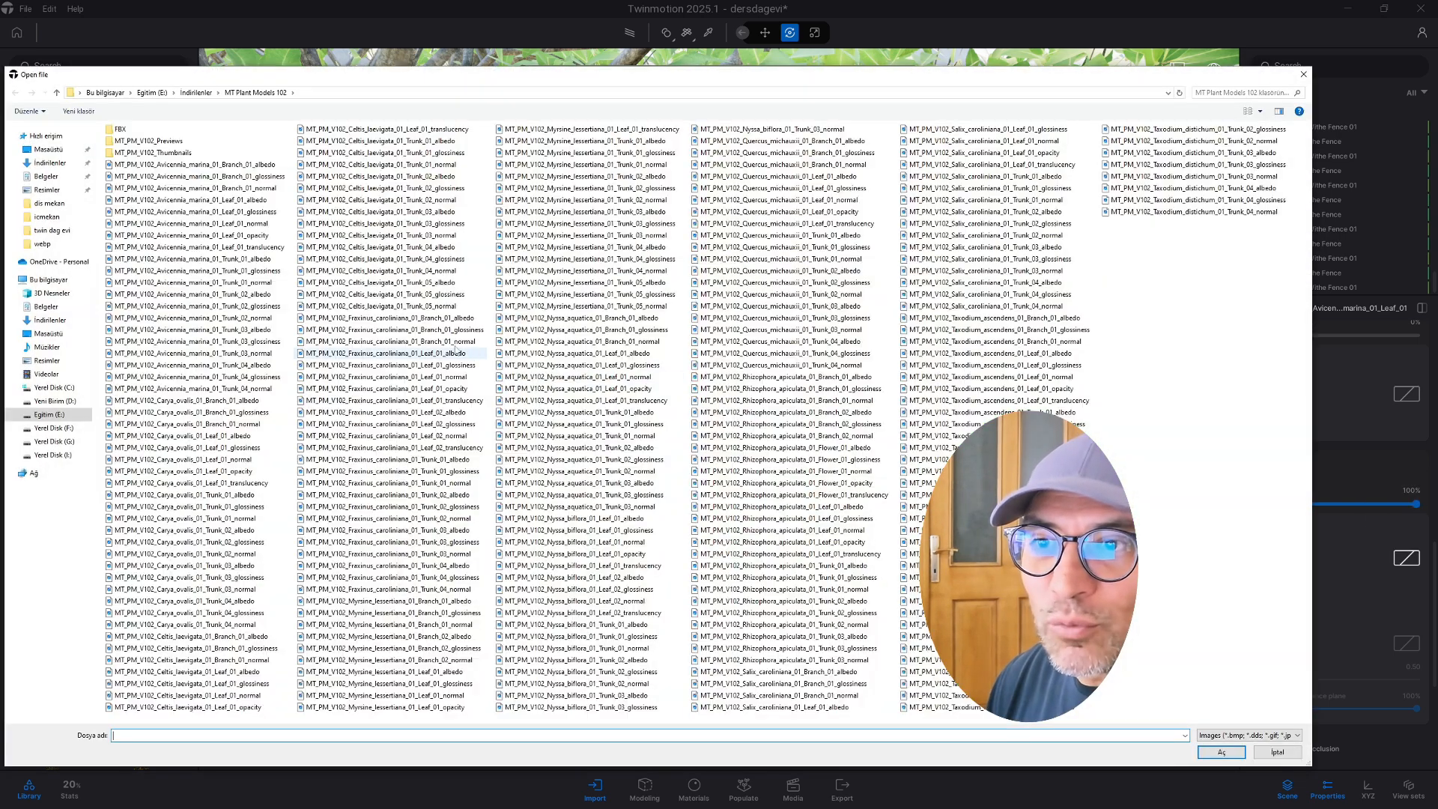
click(267, 225)
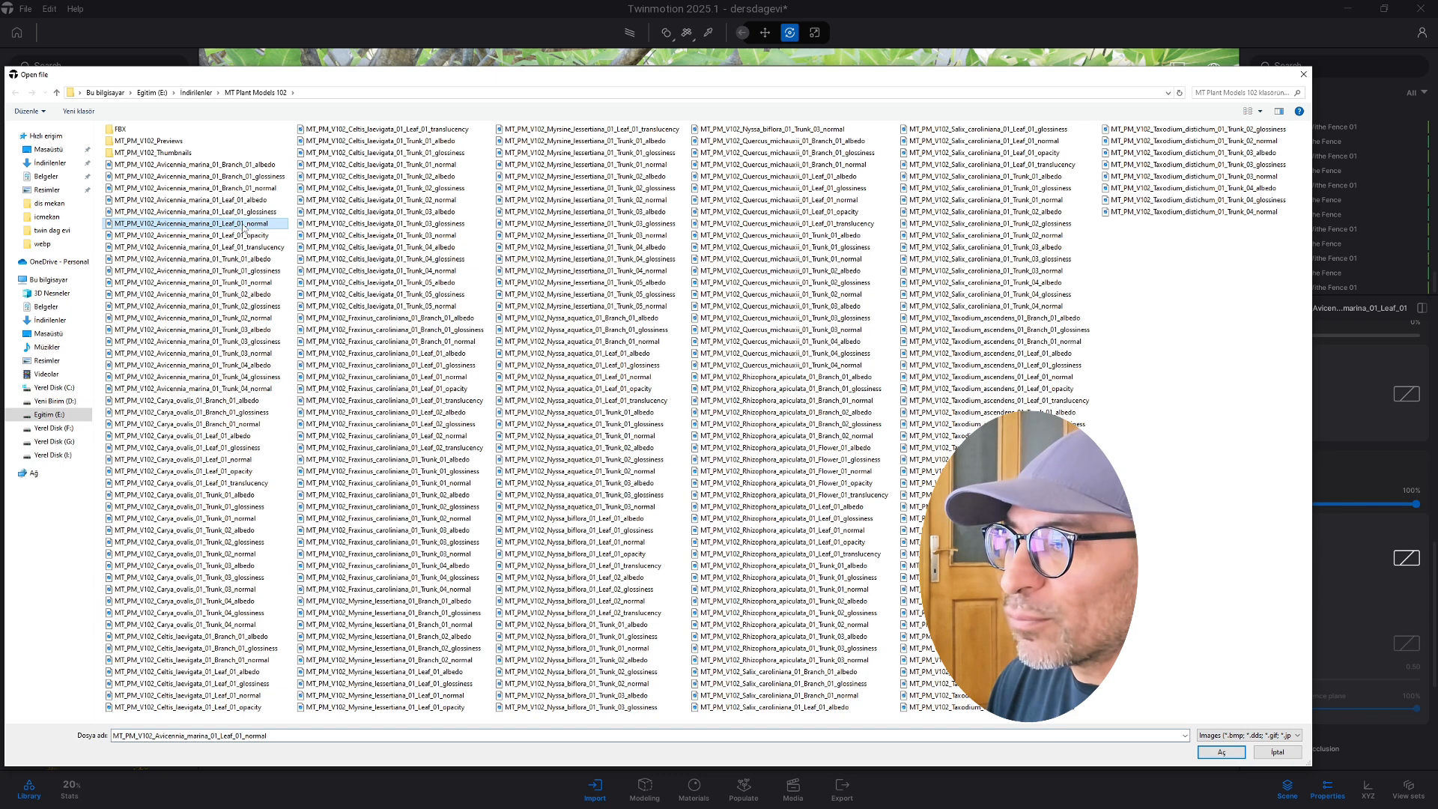
click(1222, 752)
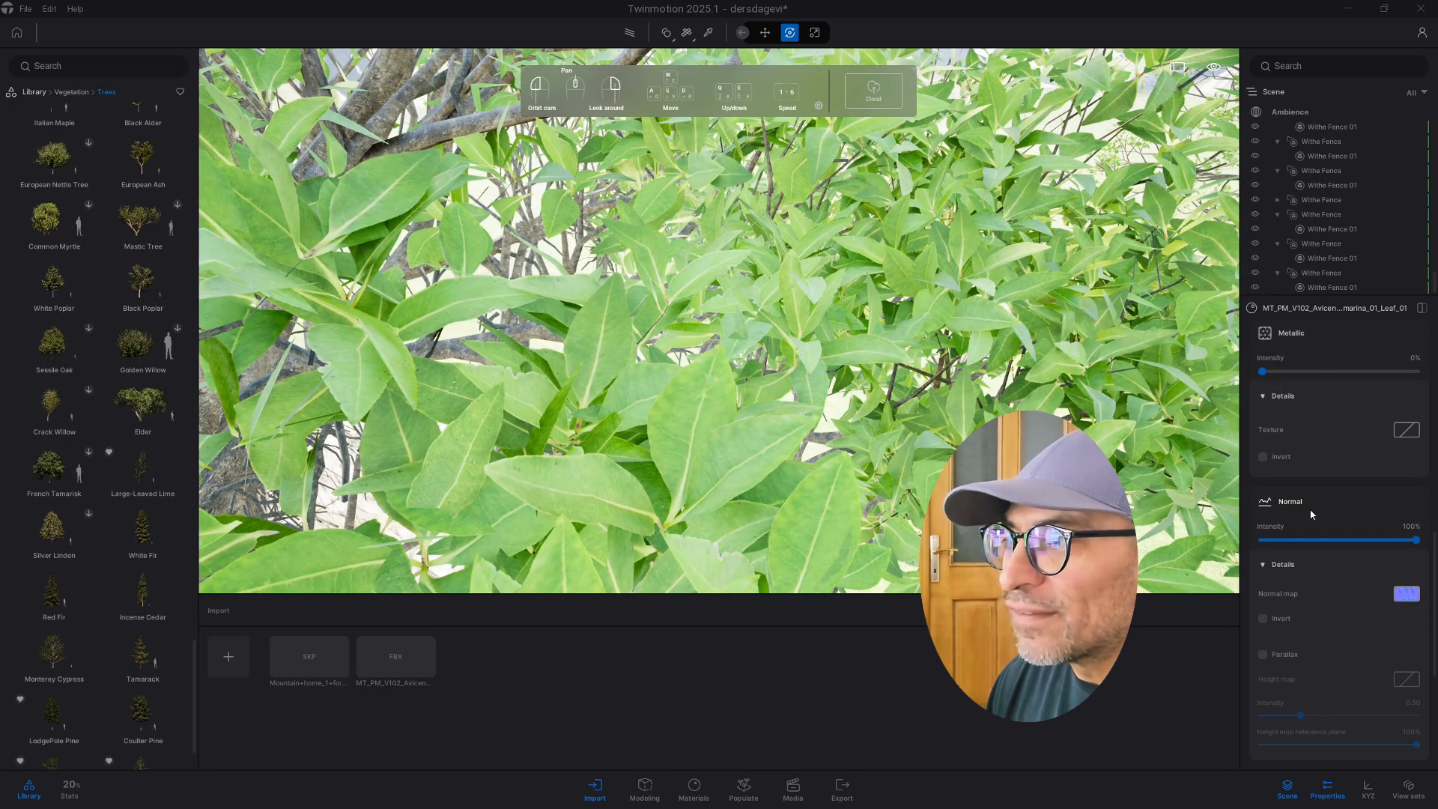
Load MT_PM_V102_Avicennia_marina_01_Leaf_01_glossiness as the leaf's roughness texture and set the roughness intensity to 39%.
scroll(1307, 535, up, 5)
scroll(1299, 460, up, 2)
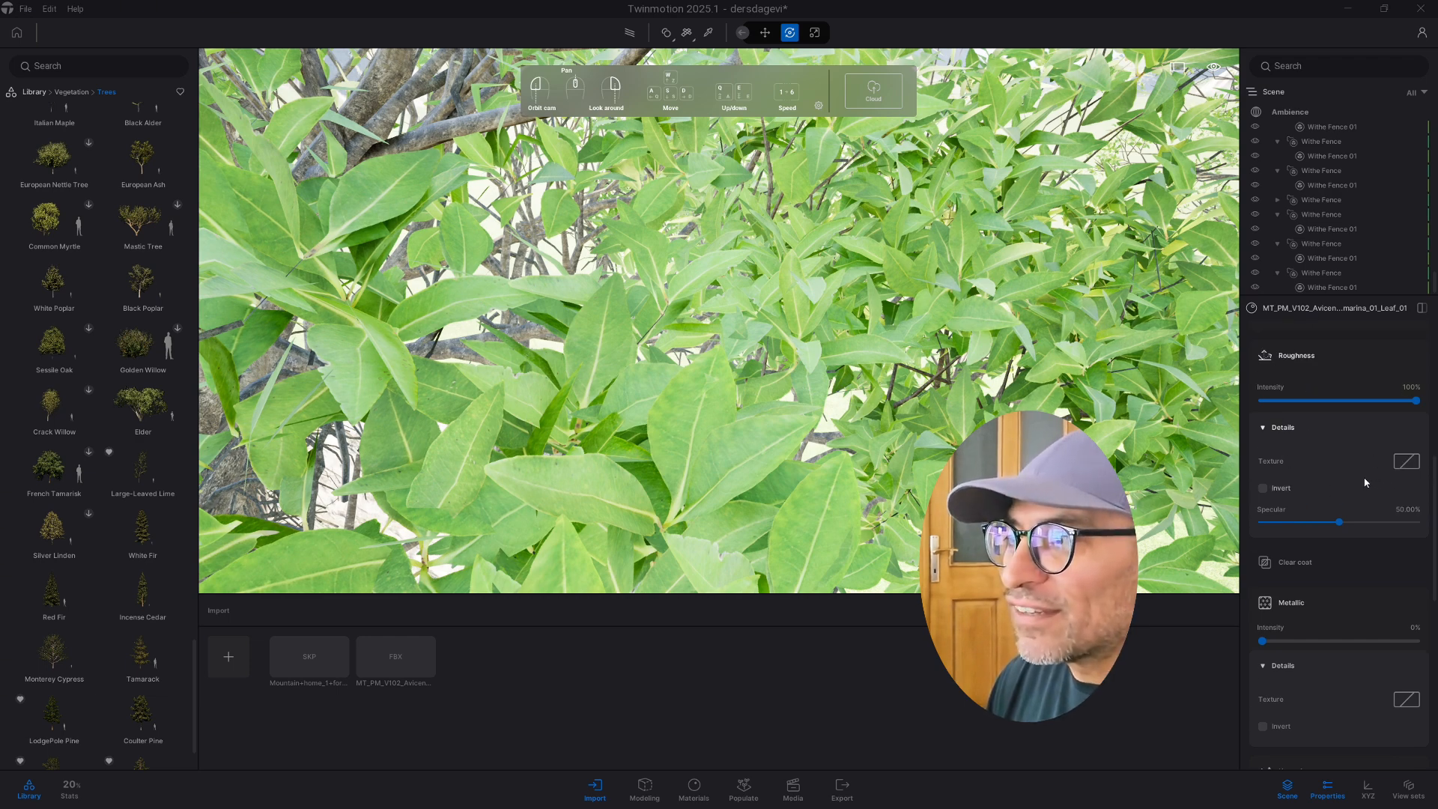
click(1397, 471)
click(1386, 420)
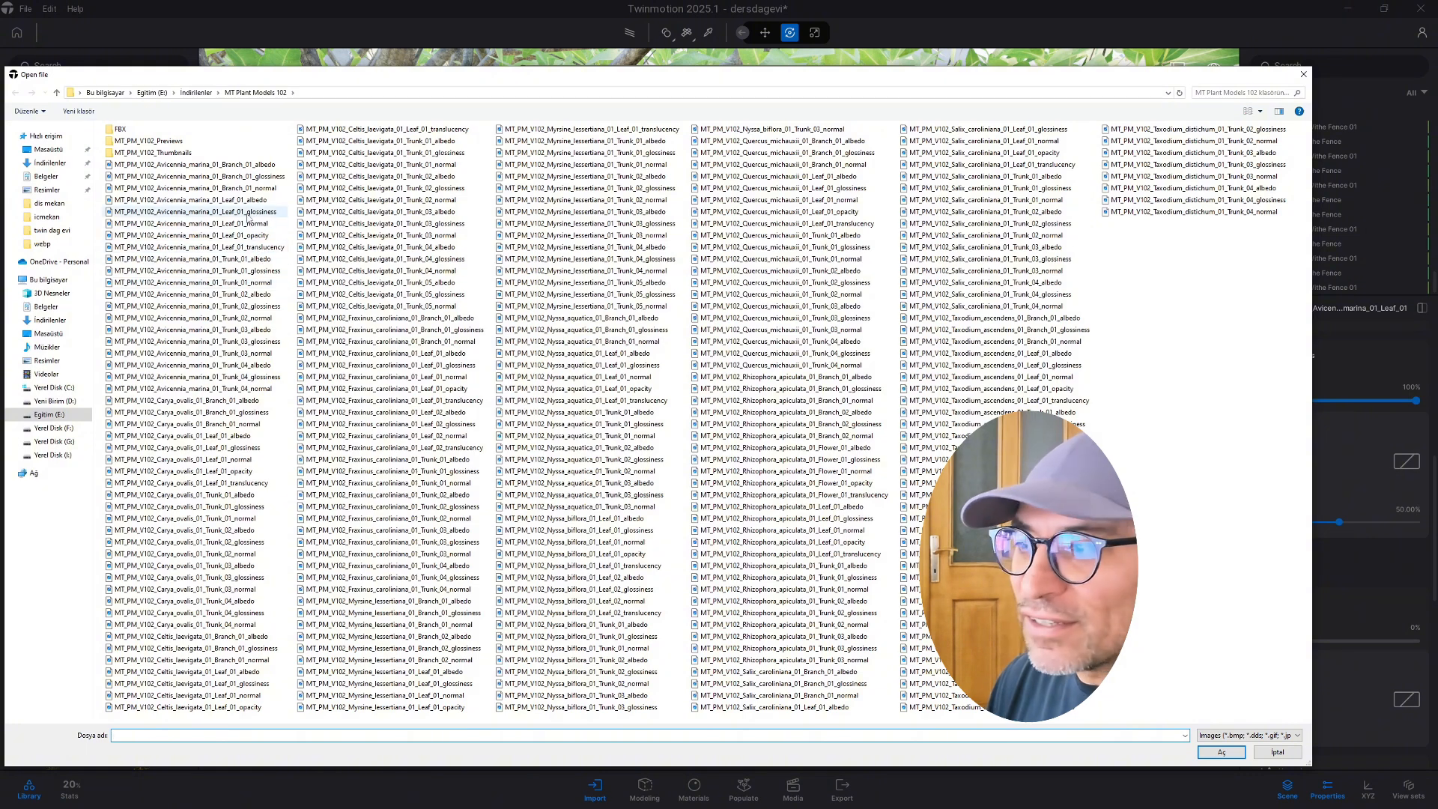
double_click(260, 212)
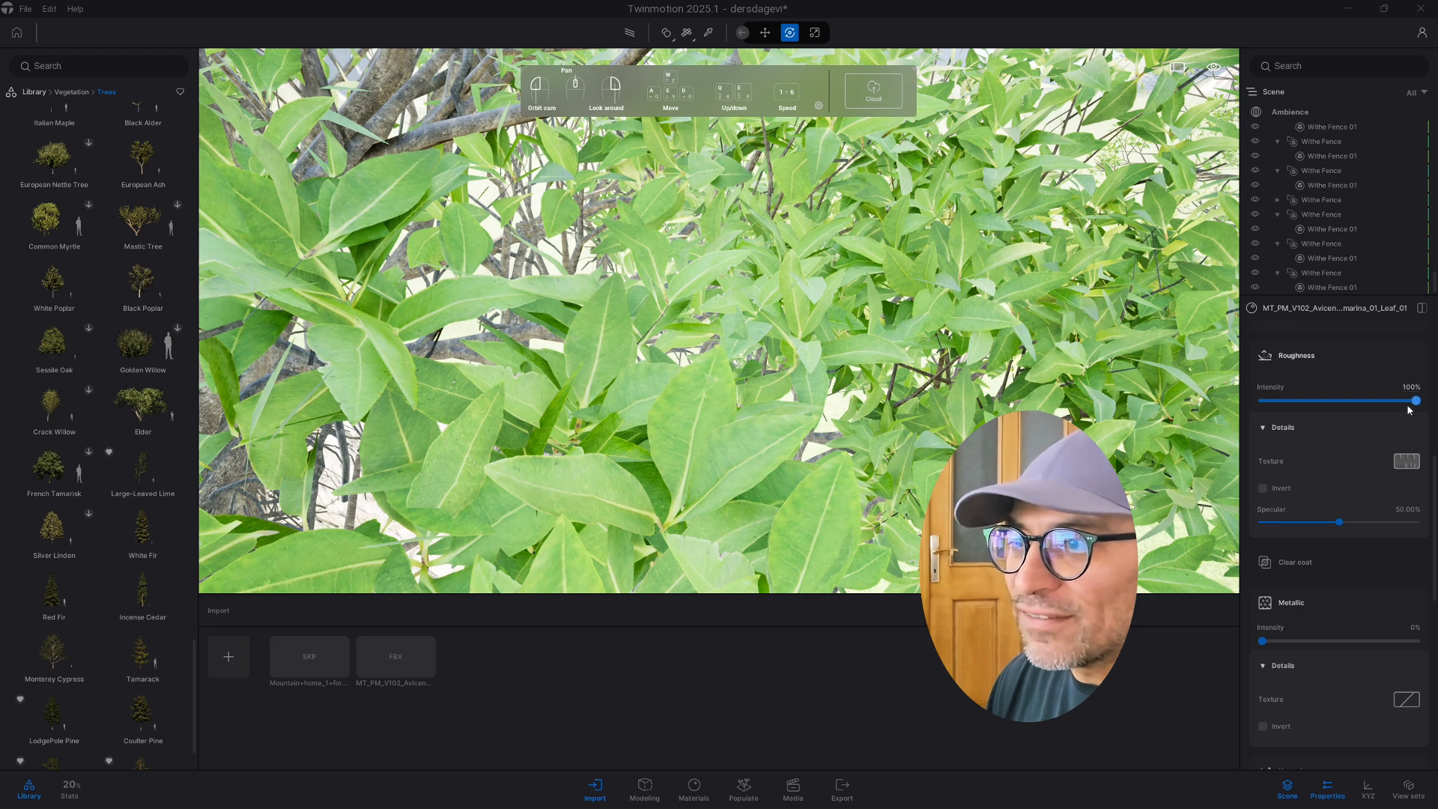
drag(1415, 400, 1322, 406)
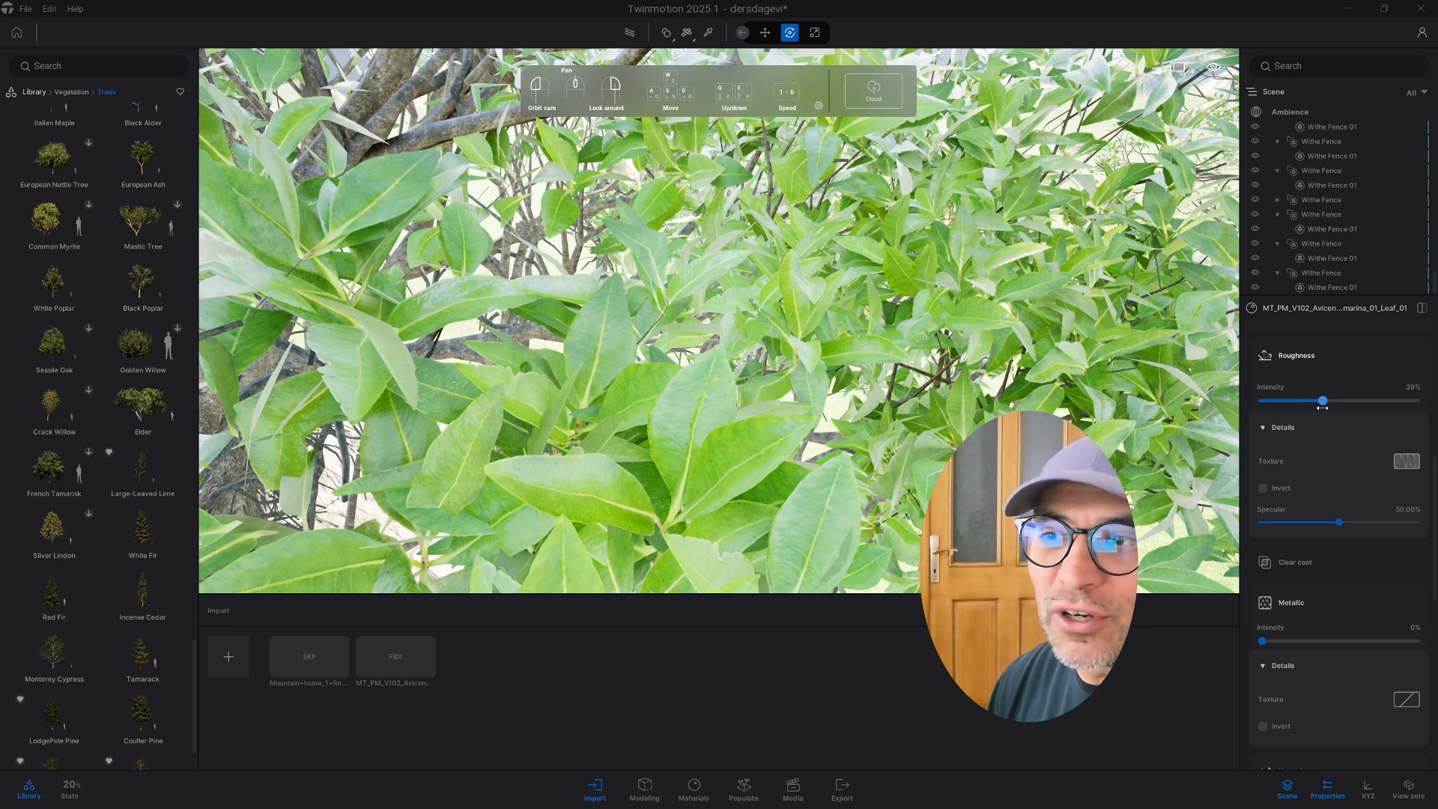
Examine the retextured foliage and branches of the imported trees from close up and from further away.
right_drag(824, 408, 574, 398)
key(w)
key(s)
key(s)
scroll(1271, 418, up, 1)
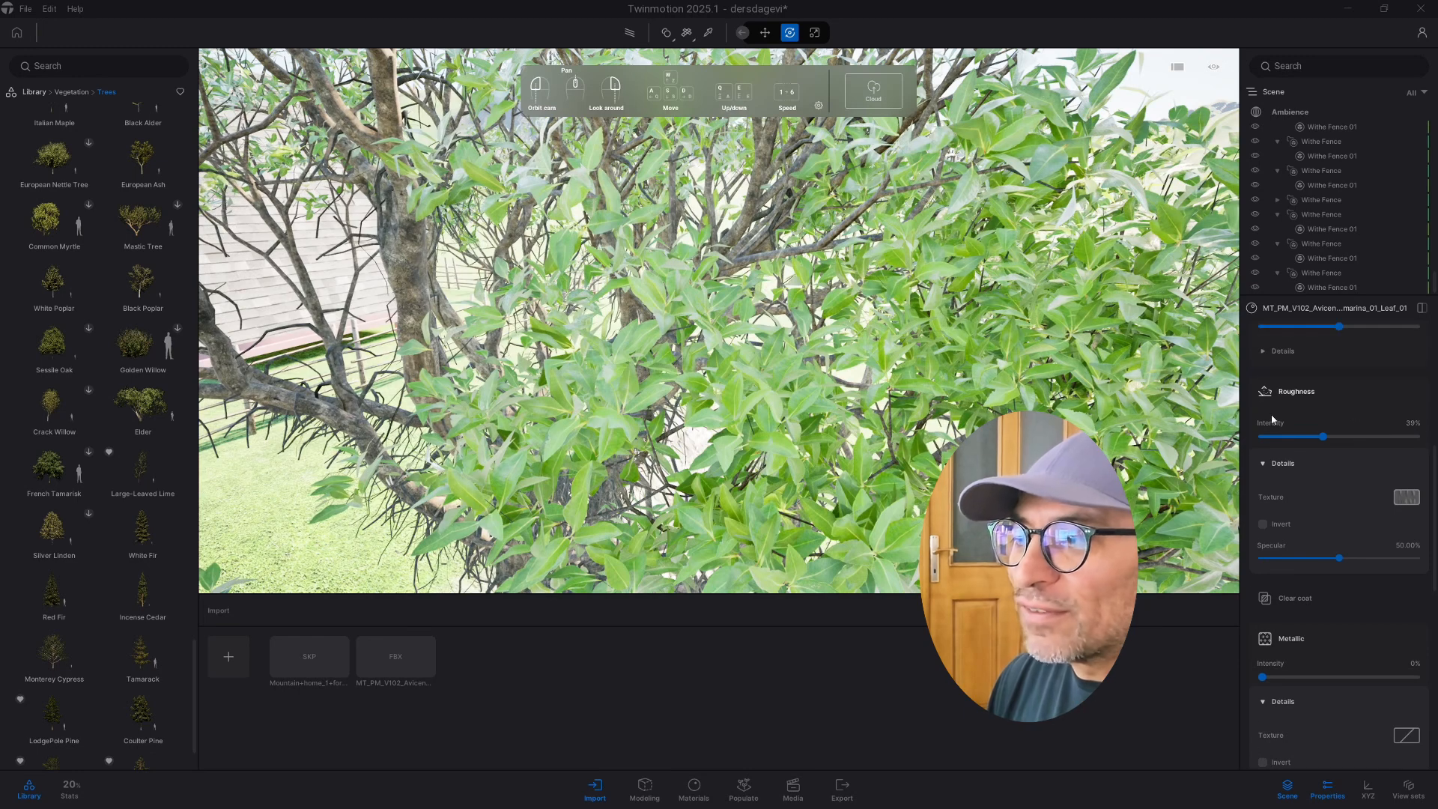
scroll(1319, 512, down, 15)
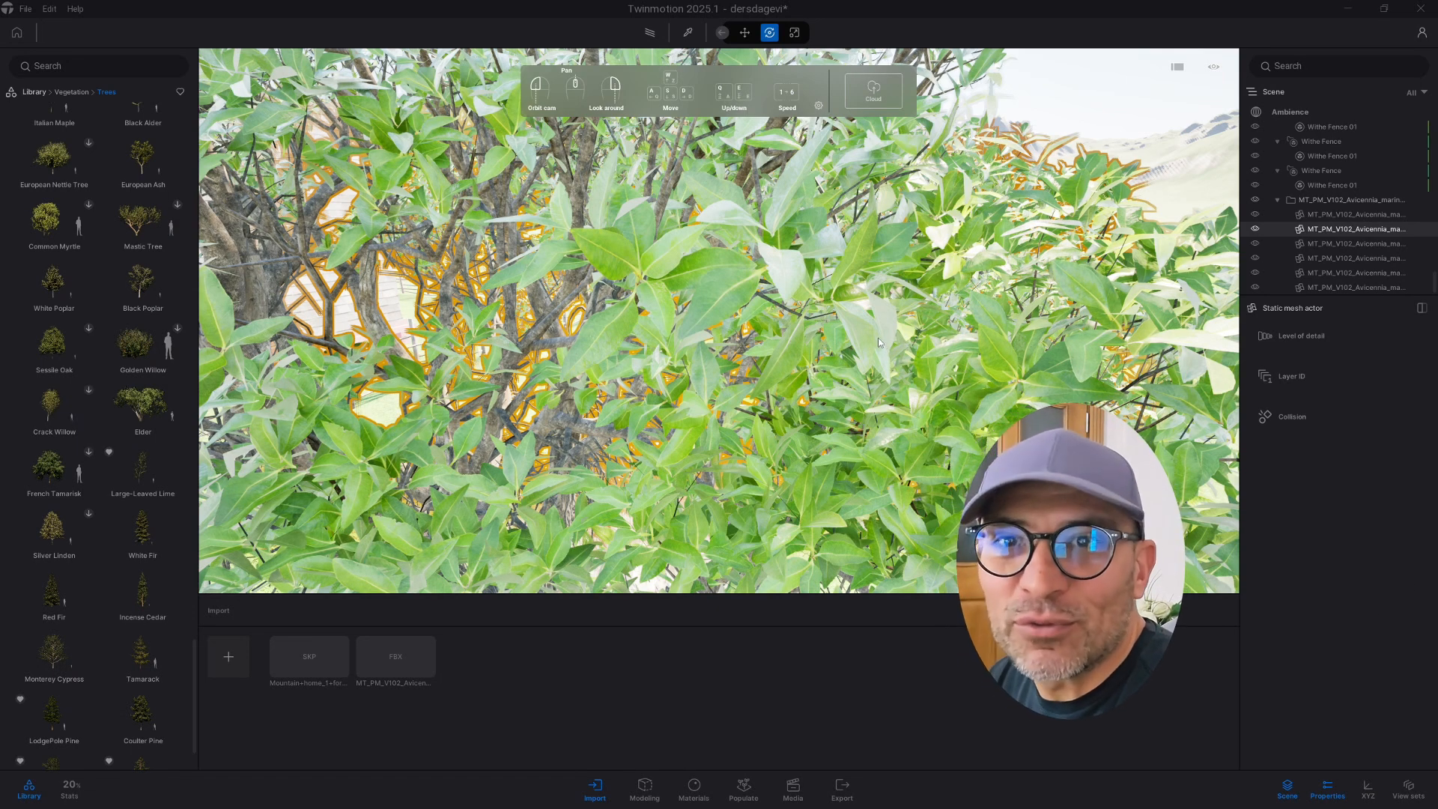
key(w)
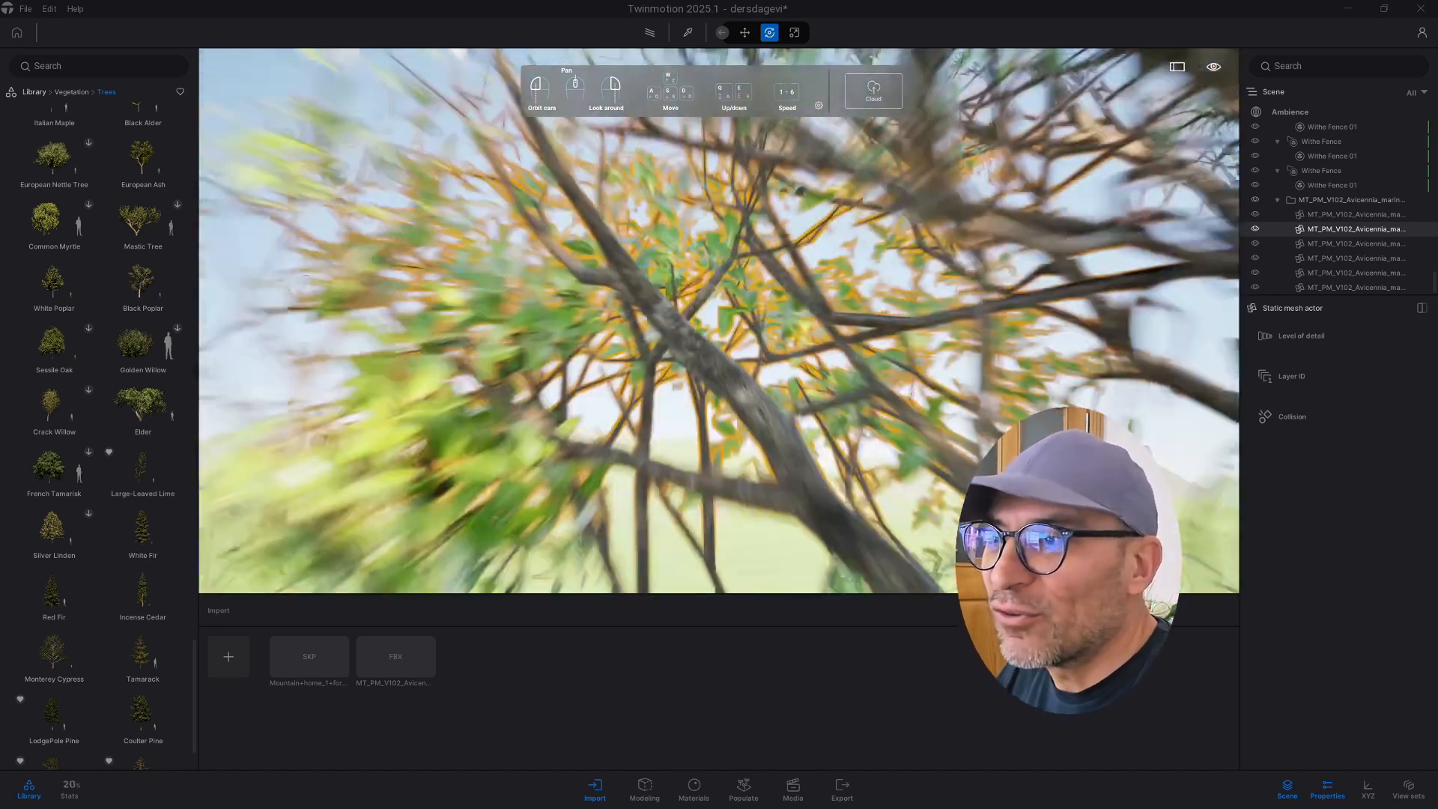
key(s)
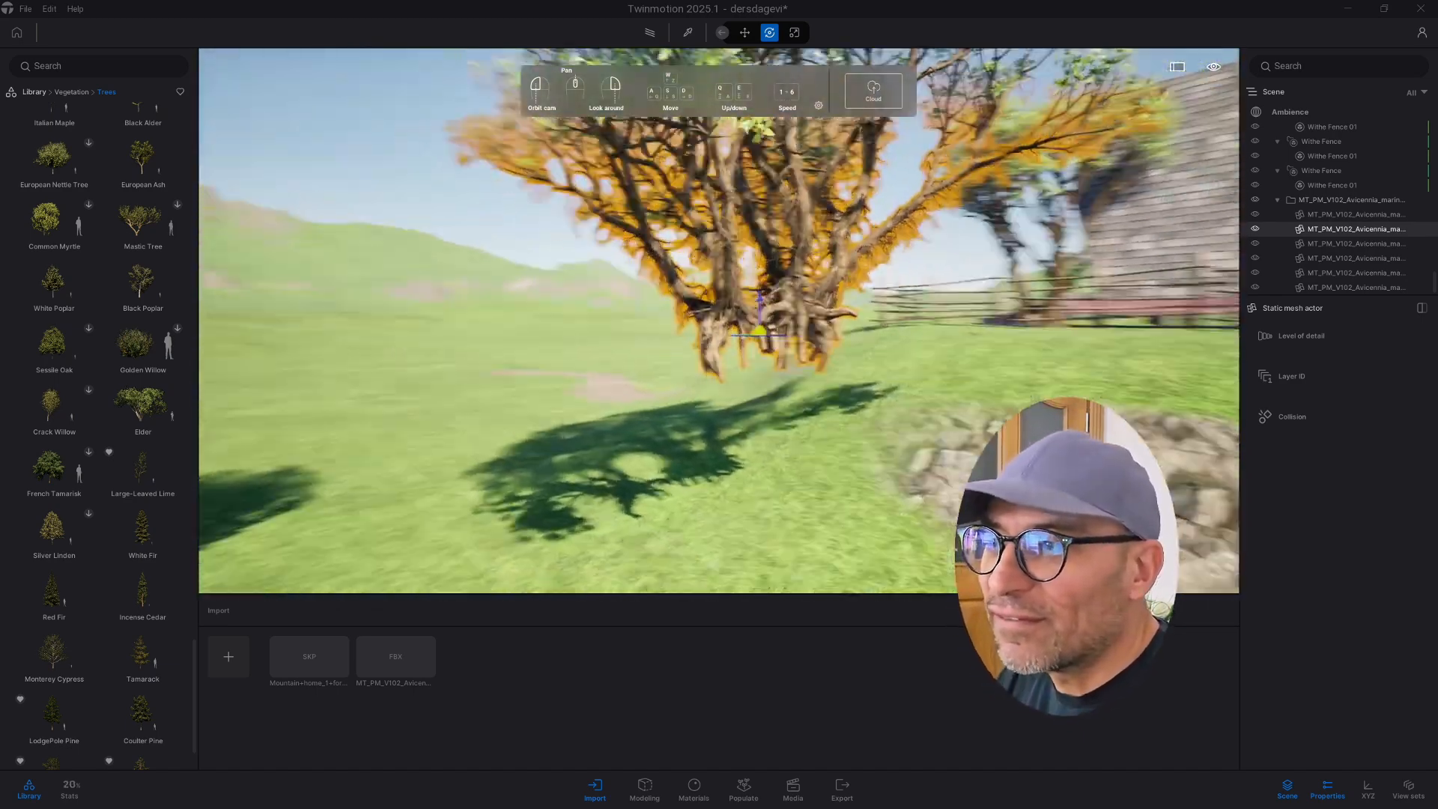
Move the selected Avicennia tree from the slope beside the cabin to the edge of the gravel path.
drag(747, 271, 682, 193)
drag(860, 244, 547, 262)
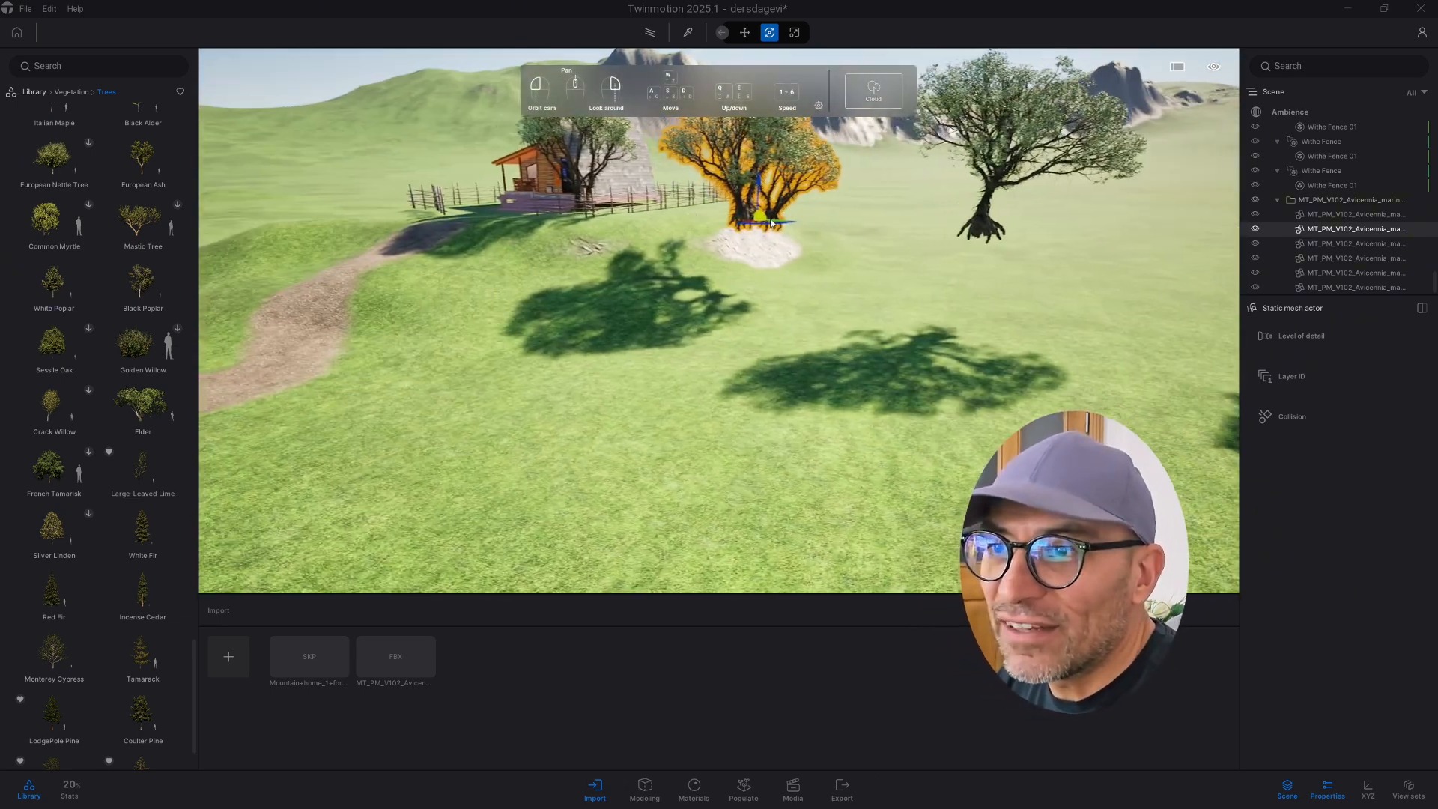
drag(757, 221, 423, 358)
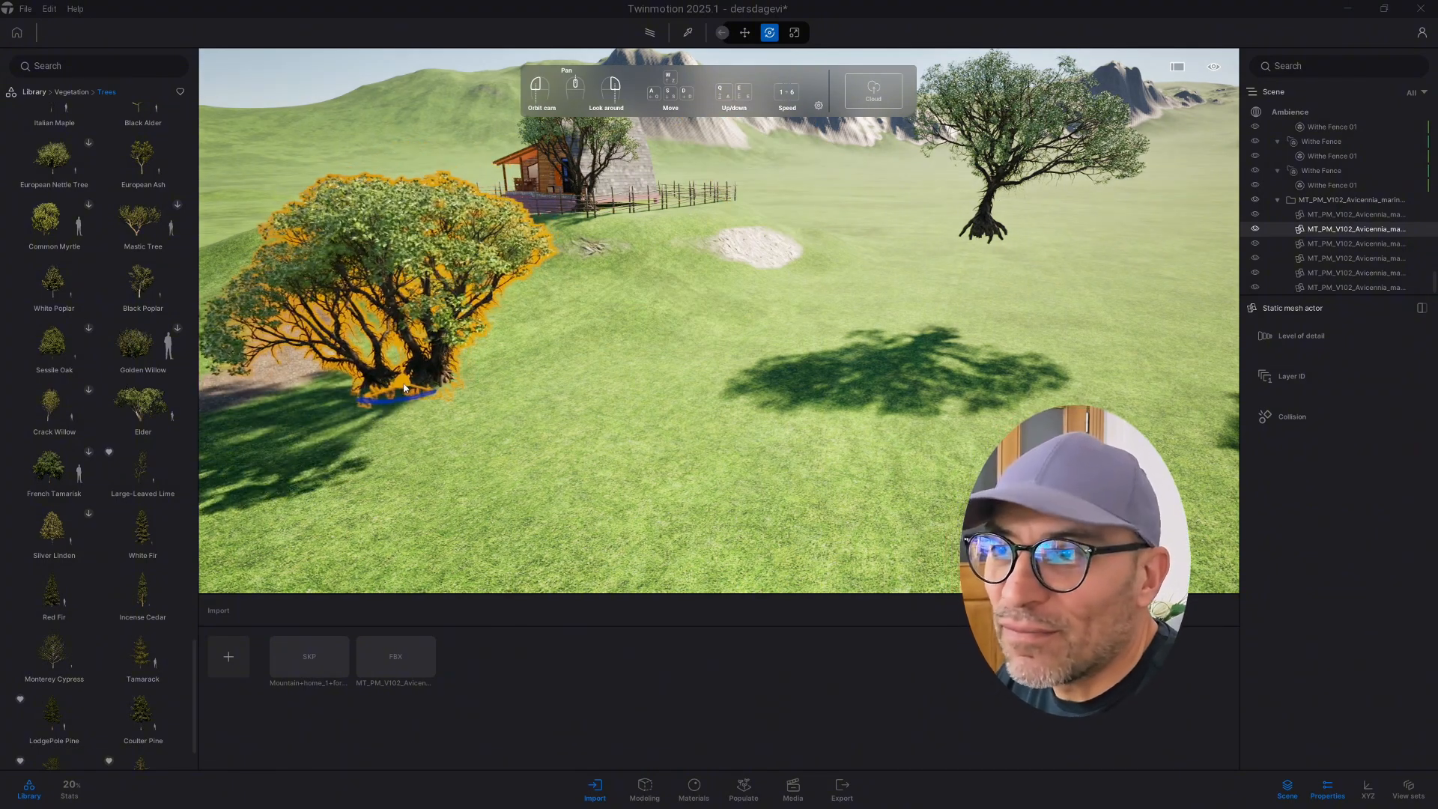
double_click(313, 366)
drag(569, 356, 590, 258)
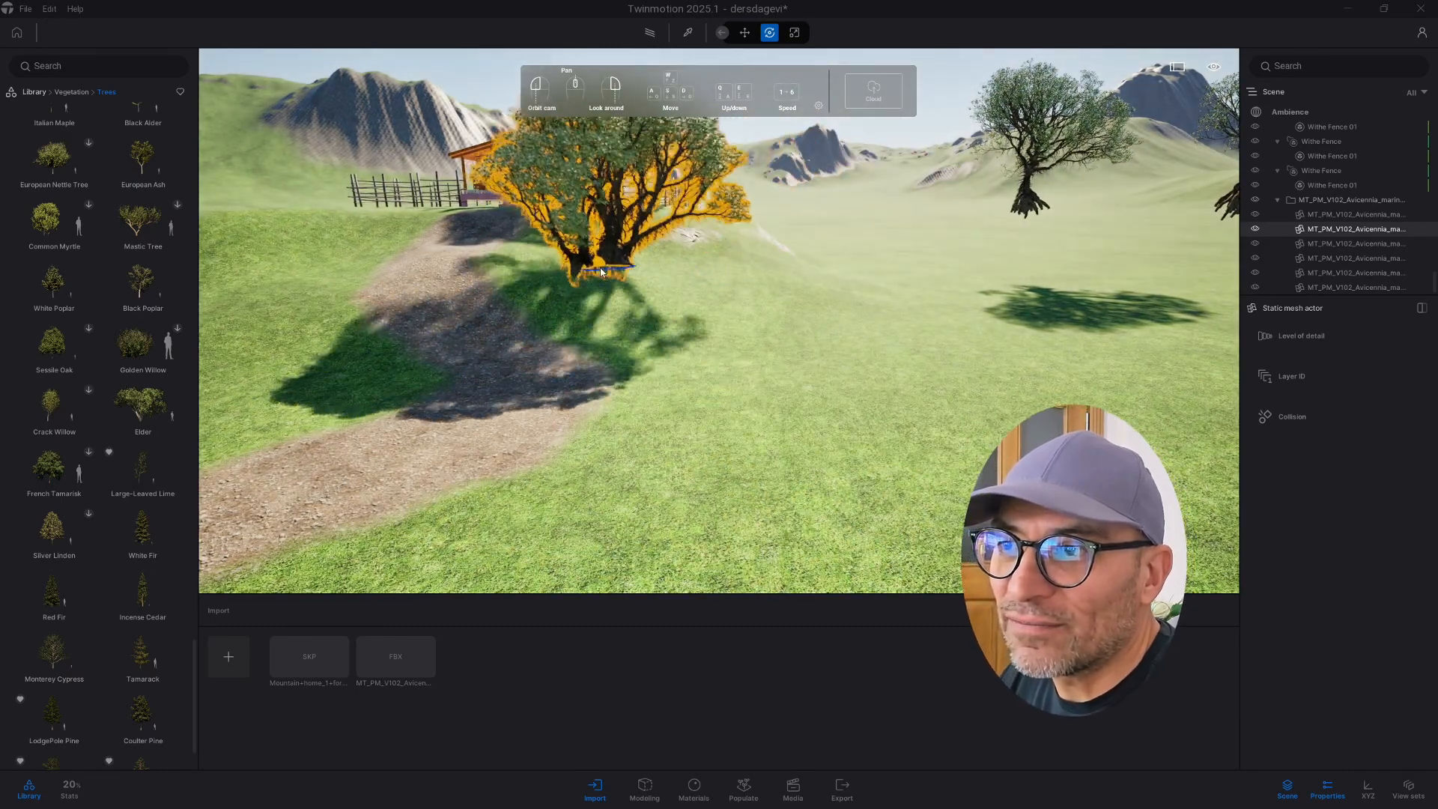
Rotate the selected Avicennia tree at the edge of the gravel path.
double_click(590, 258)
mouse_move(696, 353)
mouse_down()
mouse_move(718, 355)
mouse_move(717, 321)
mouse_move(717, 333)
mouse_up()
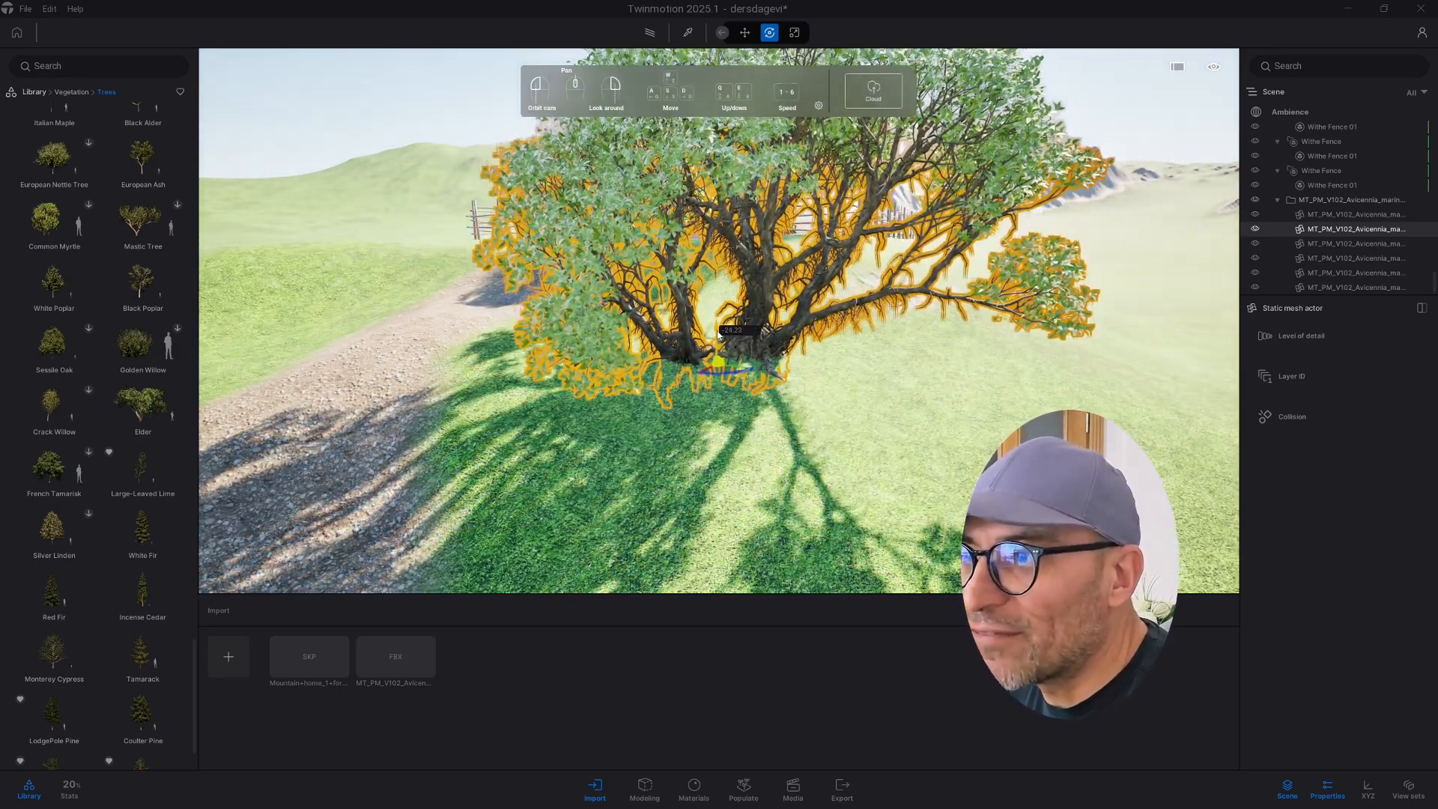
Examine the Avicennia trees' trunks and branches at ground level from within the grove, looking towards the cabin.
double_click(636, 450)
key(w)
right_drag(638, 453, 639, 371)
key(s)
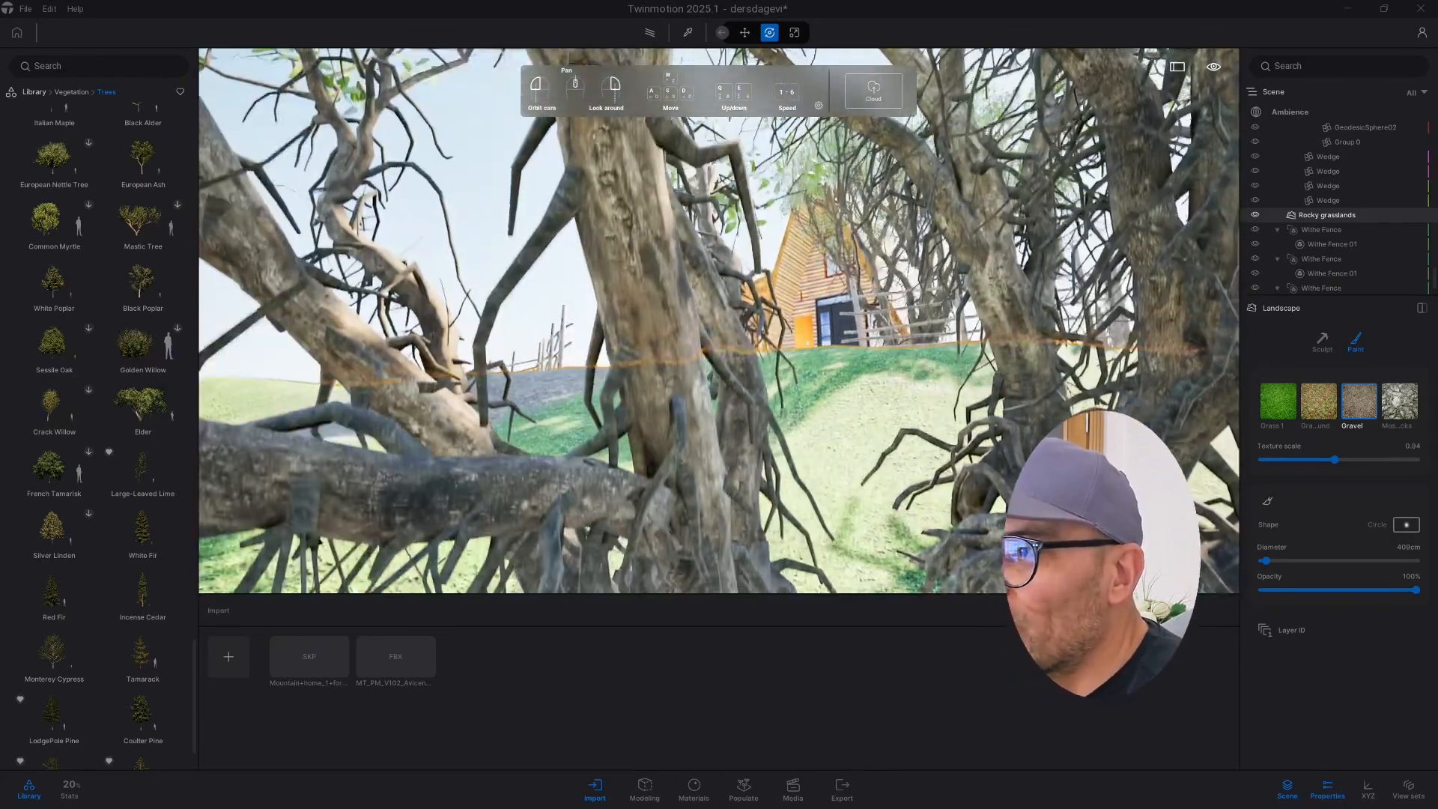
key(w)
key(a)
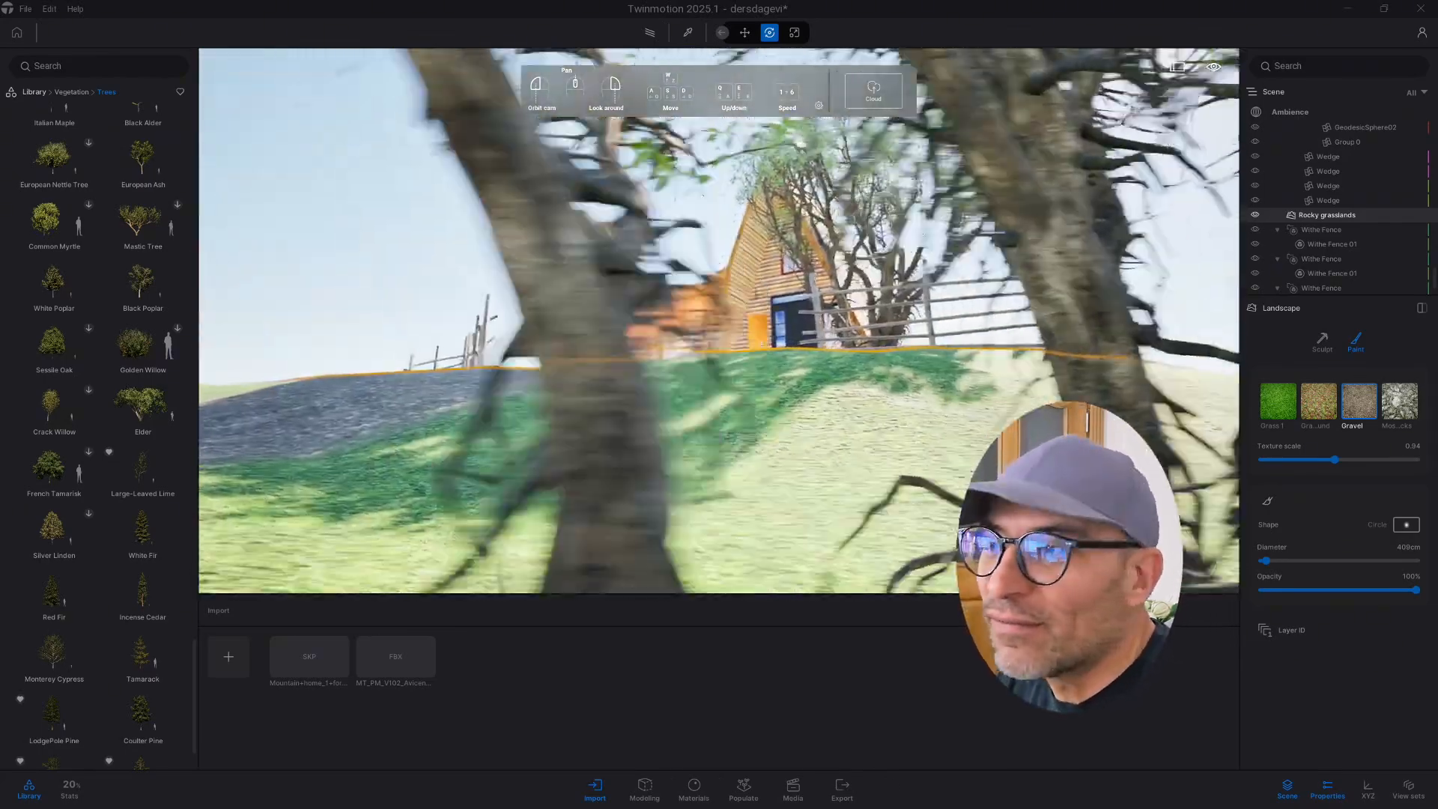
key(d)
key(a)
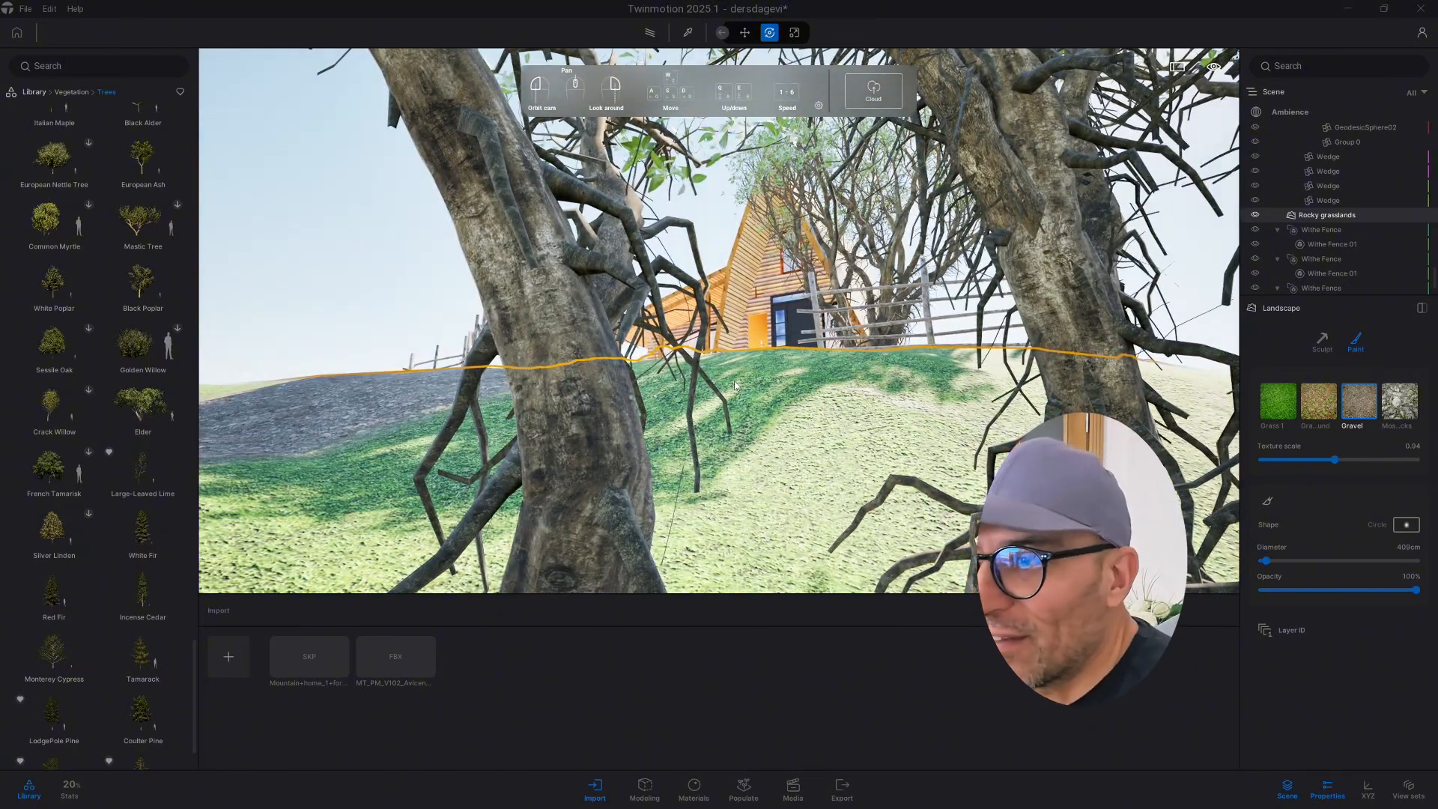
key(s)
mouse_move(726, 347)
right_down()
mouse_move(786, 354)
mouse_move(614, 442)
mouse_move(524, 415)
mouse_move(614, 419)
mouse_move(584, 412)
mouse_move(753, 340)
right_up()
key(s)
key(s)
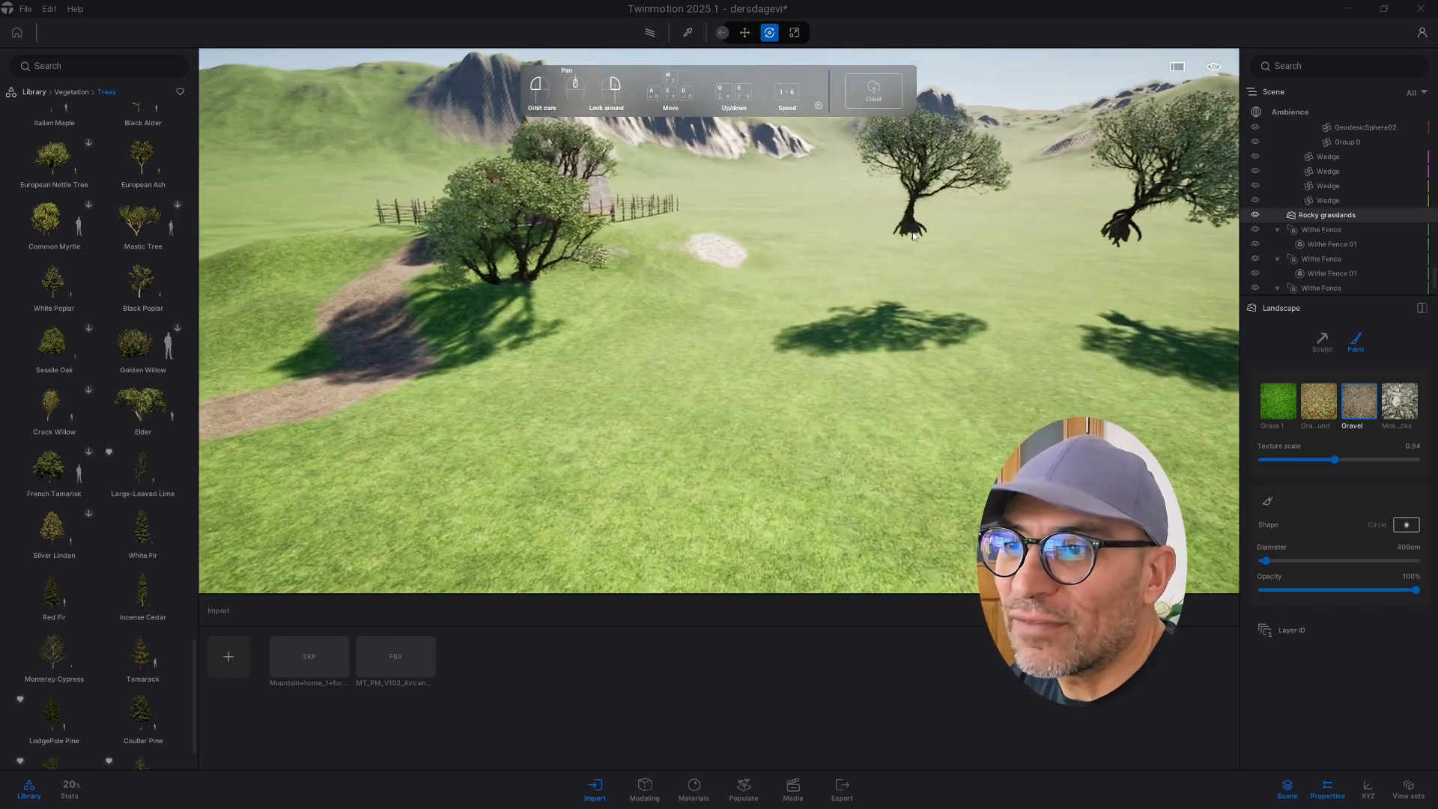
Move the nearest floating Avicennia tree from the open meadow to the gravel path's edge, further from the cabin than the previous tree.
click(923, 217)
drag(922, 217, 375, 419)
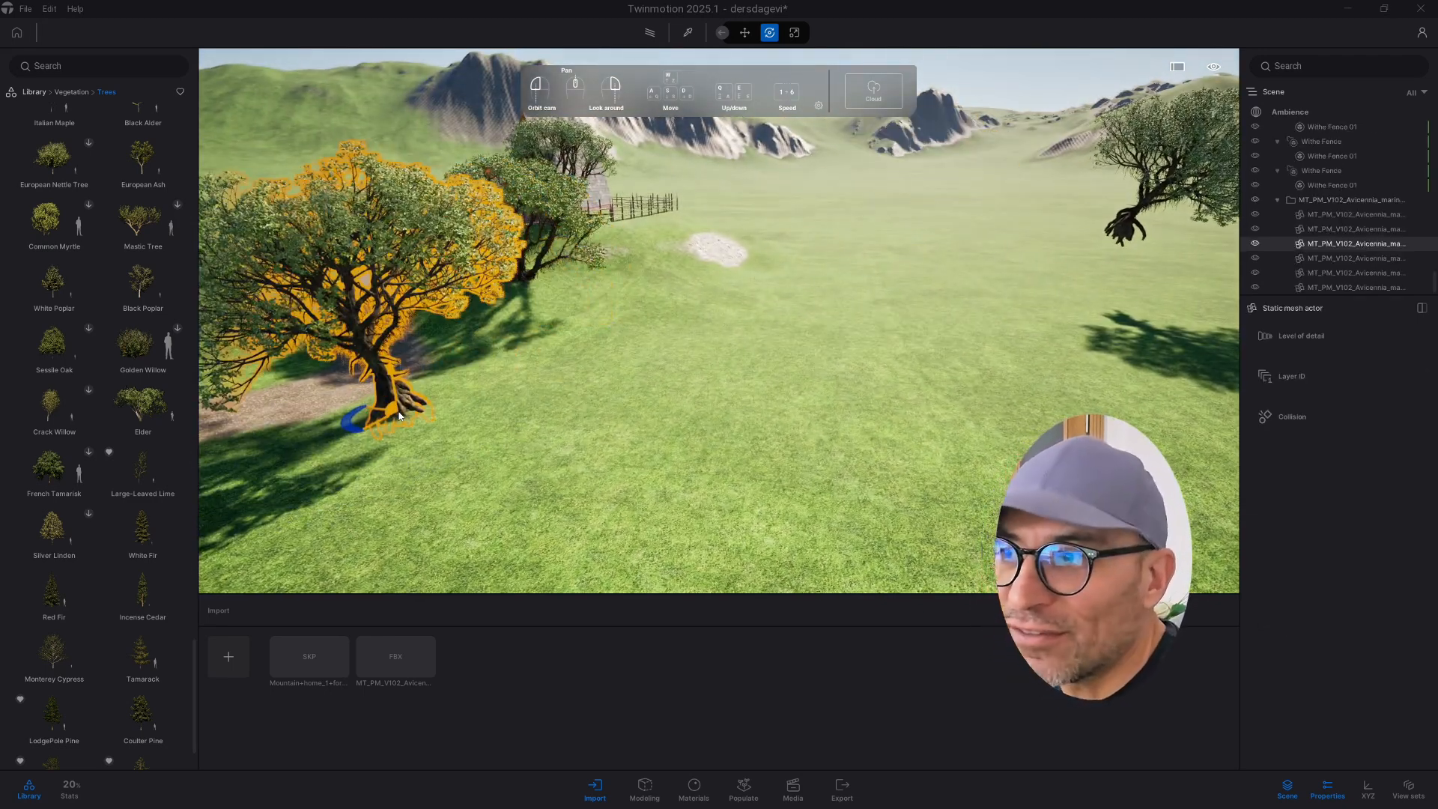
key(a)
right_drag(374, 419, 311, 404)
key(s)
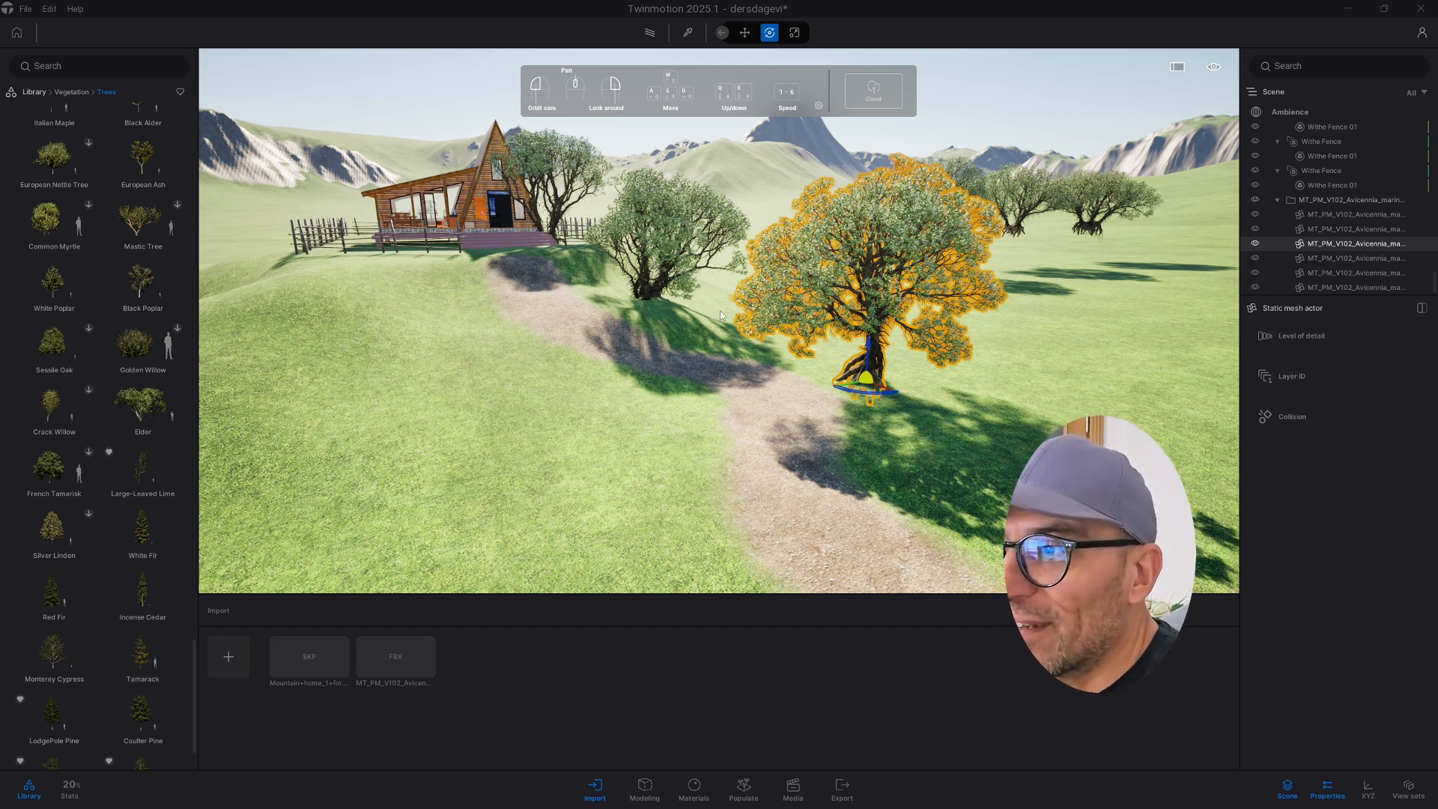
right_drag(862, 367, 890, 335)
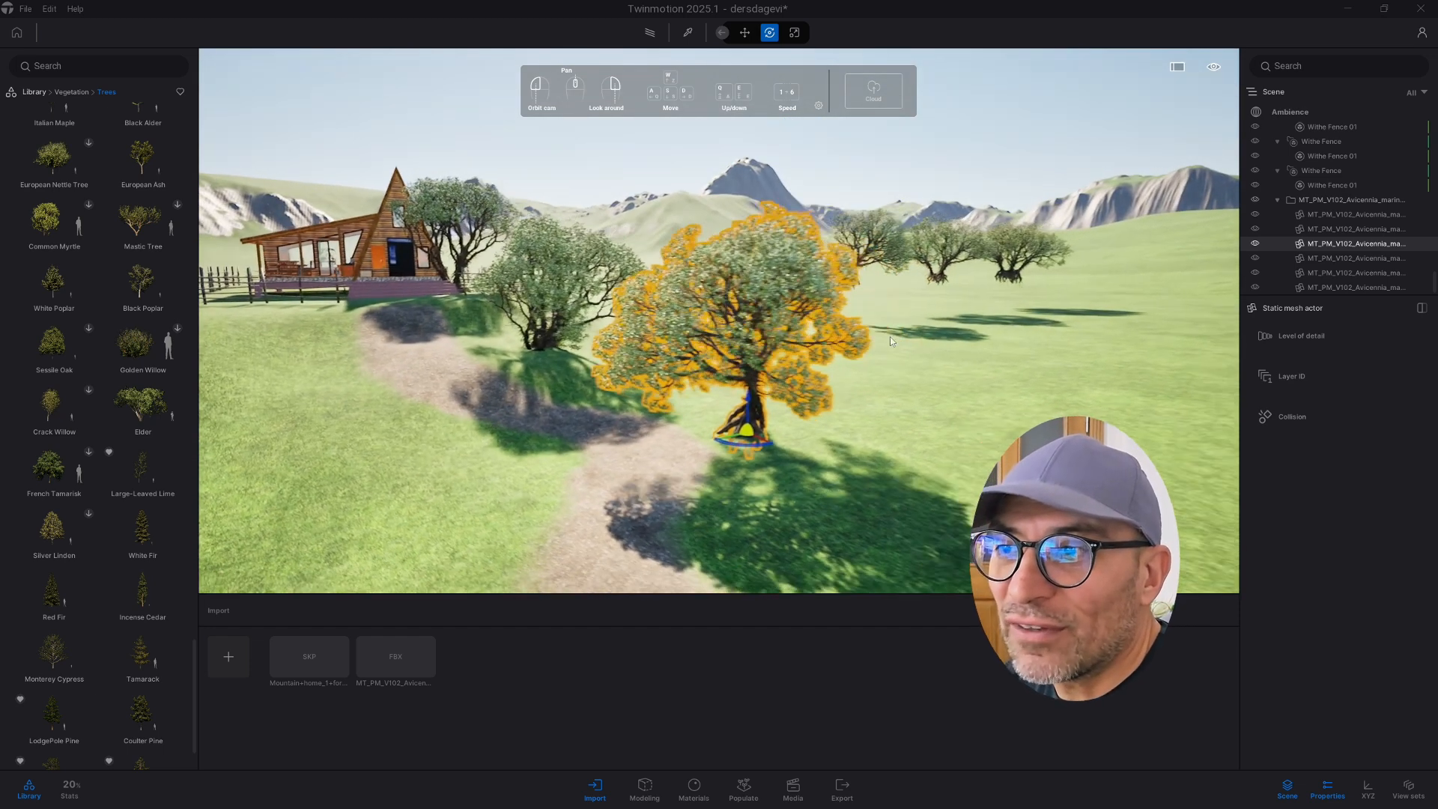
Move another Avicennia tree from the meadow across the gravel path onto the grassy slope, clear of the view of the cabin.
click(939, 277)
drag(936, 279, 299, 323)
right_drag(614, 371, 555, 377)
mouse_move(587, 329)
right_down()
mouse_move(554, 330)
mouse_move(569, 331)
right_up()
right_drag(458, 365, 491, 348)
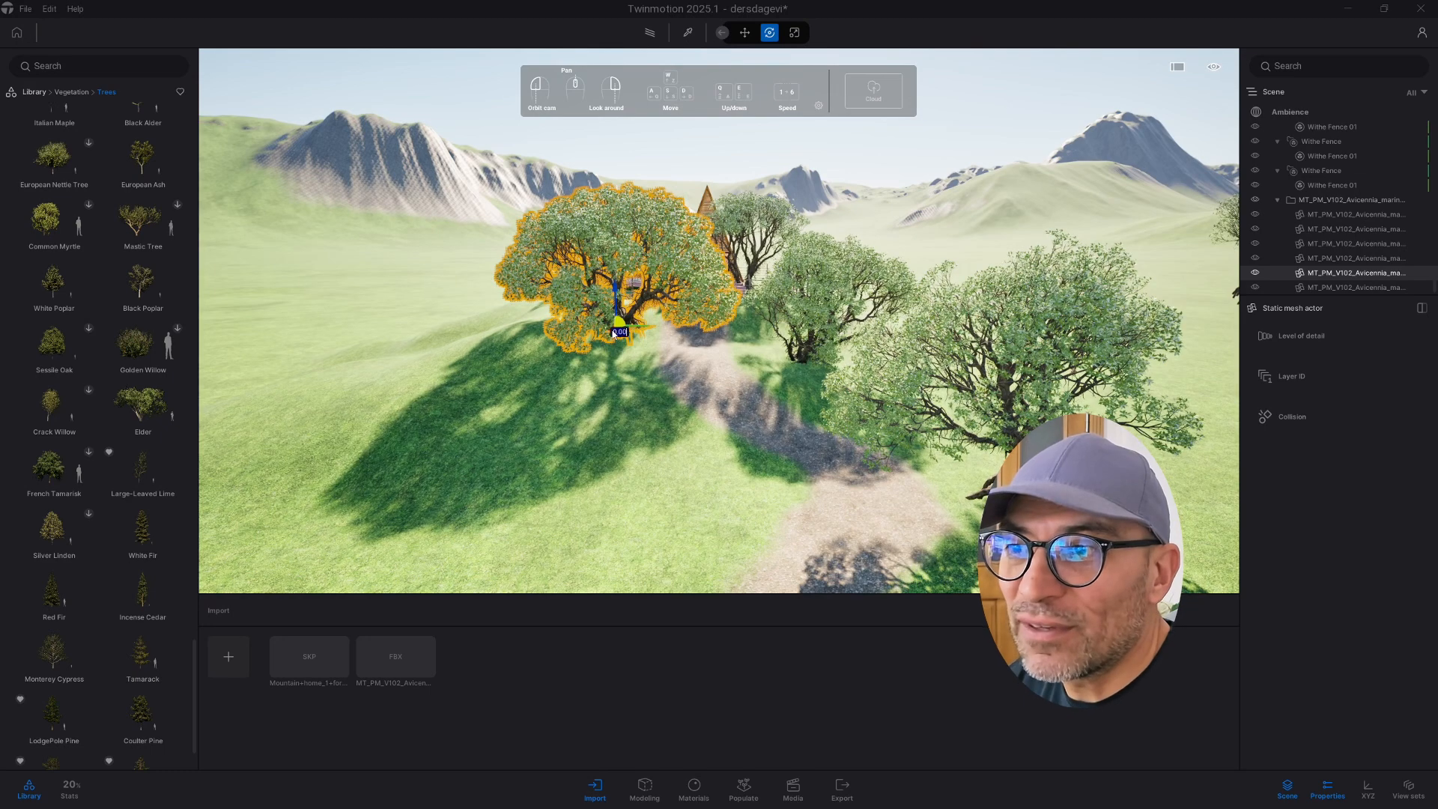
drag(614, 334, 509, 331)
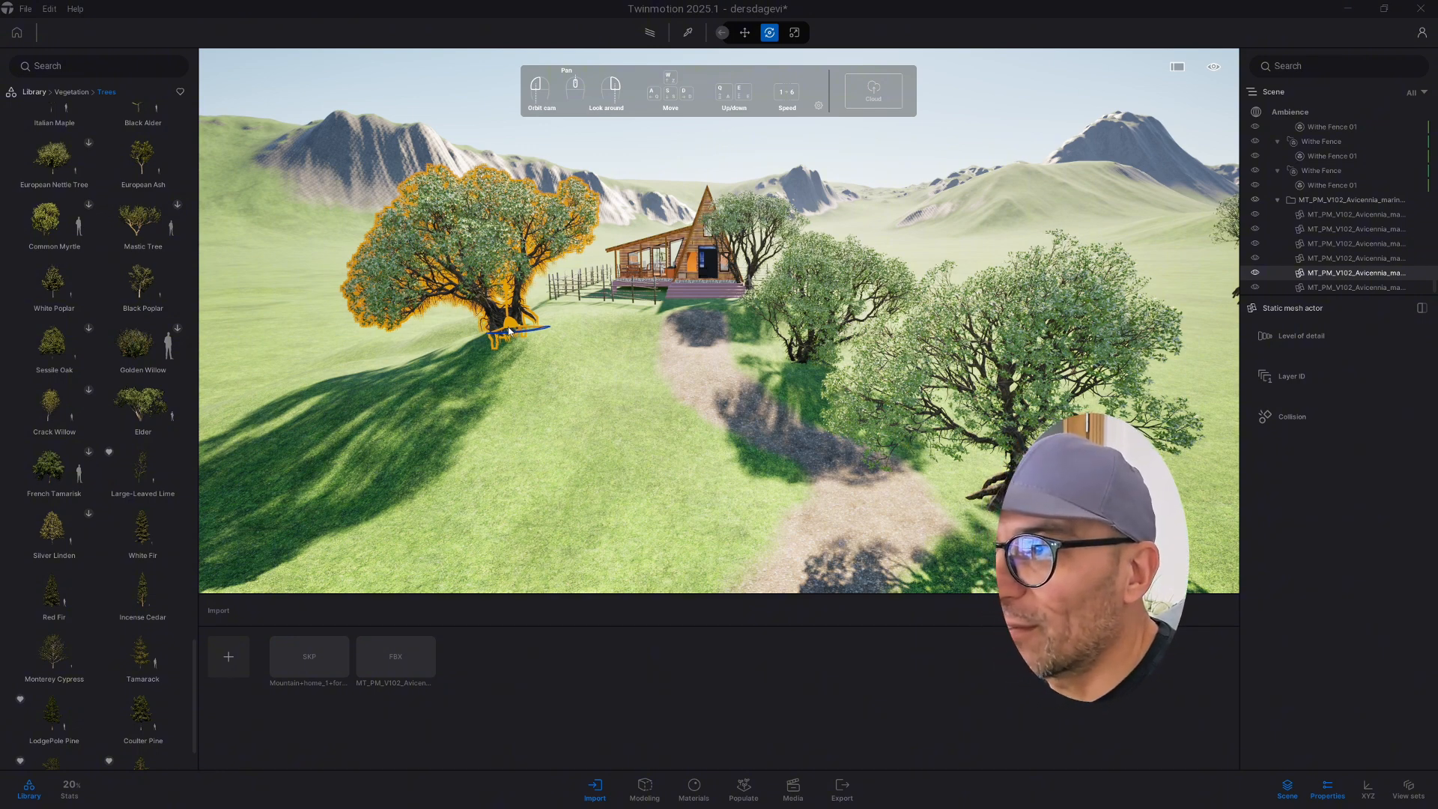
Move one more Avicennia tree from the meadow to the foreground grass across the path, near the tree on the slope.
right_drag(431, 274, 610, 273)
click(1006, 273)
drag(1005, 272, 315, 416)
right_drag(329, 418, 628, 383)
mouse_move(627, 383)
mouse_down()
mouse_move(509, 394)
mouse_move(537, 377)
mouse_move(621, 380)
mouse_up()
click(621, 380)
mouse_move(620, 380)
right_down()
mouse_move(698, 332)
mouse_move(859, 365)
mouse_move(772, 305)
mouse_move(652, 257)
mouse_move(968, 351)
mouse_move(1079, 307)
mouse_move(589, 404)
right_up()
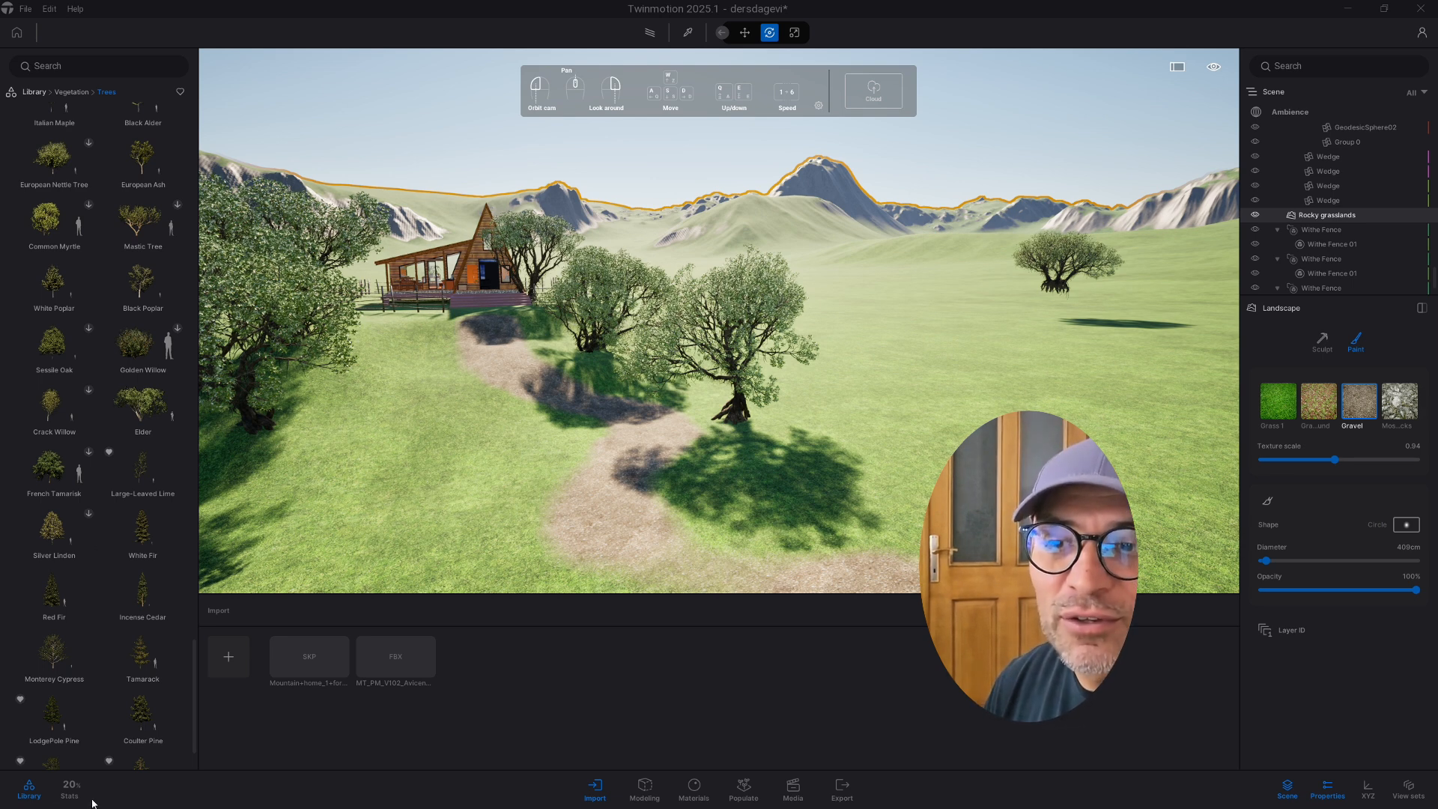
click(70, 789)
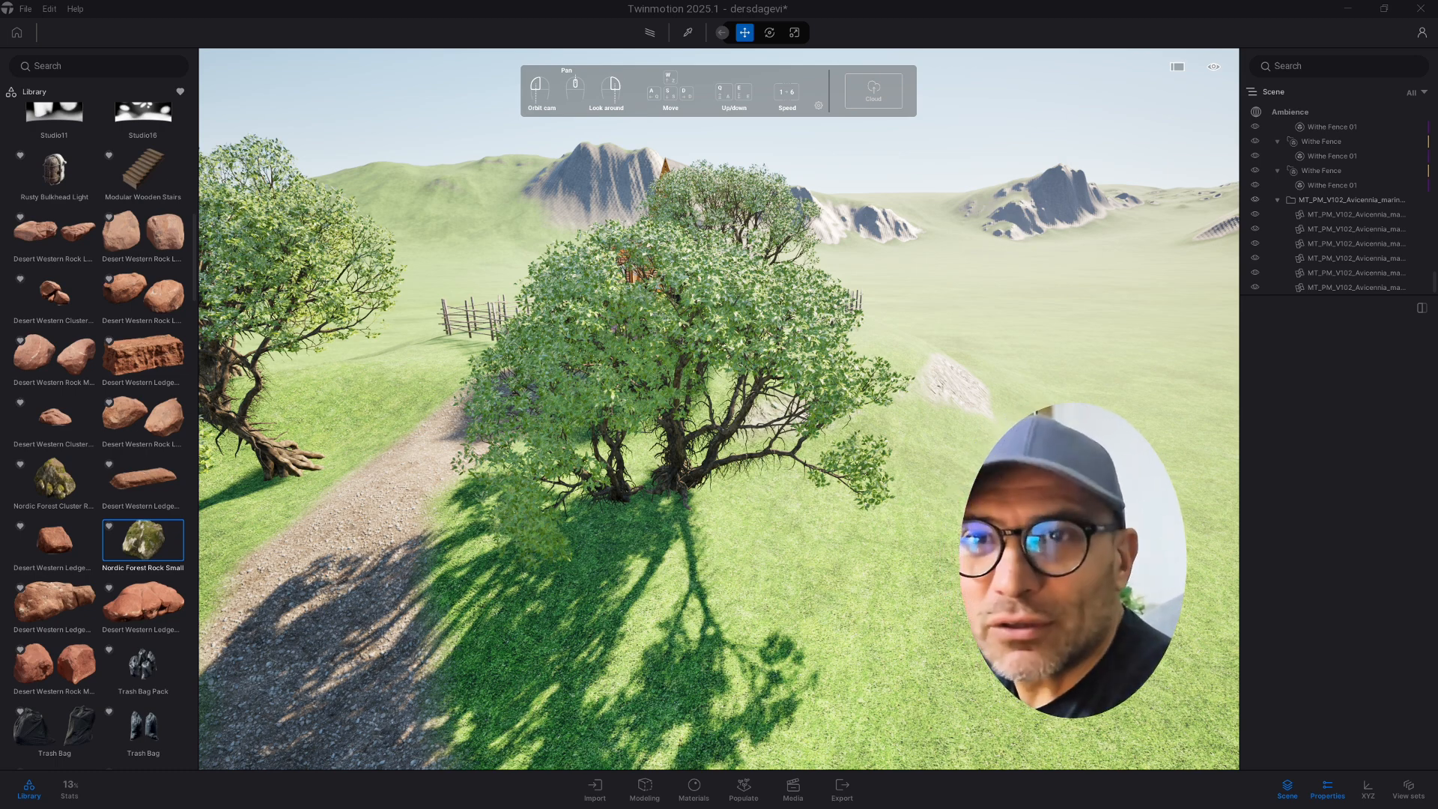
Duplicate the Avicennia tree beside the gravel path as one instance, placed about 638 cm away along the path's edge.
key(s)
right_drag(314, 315, 409, 325)
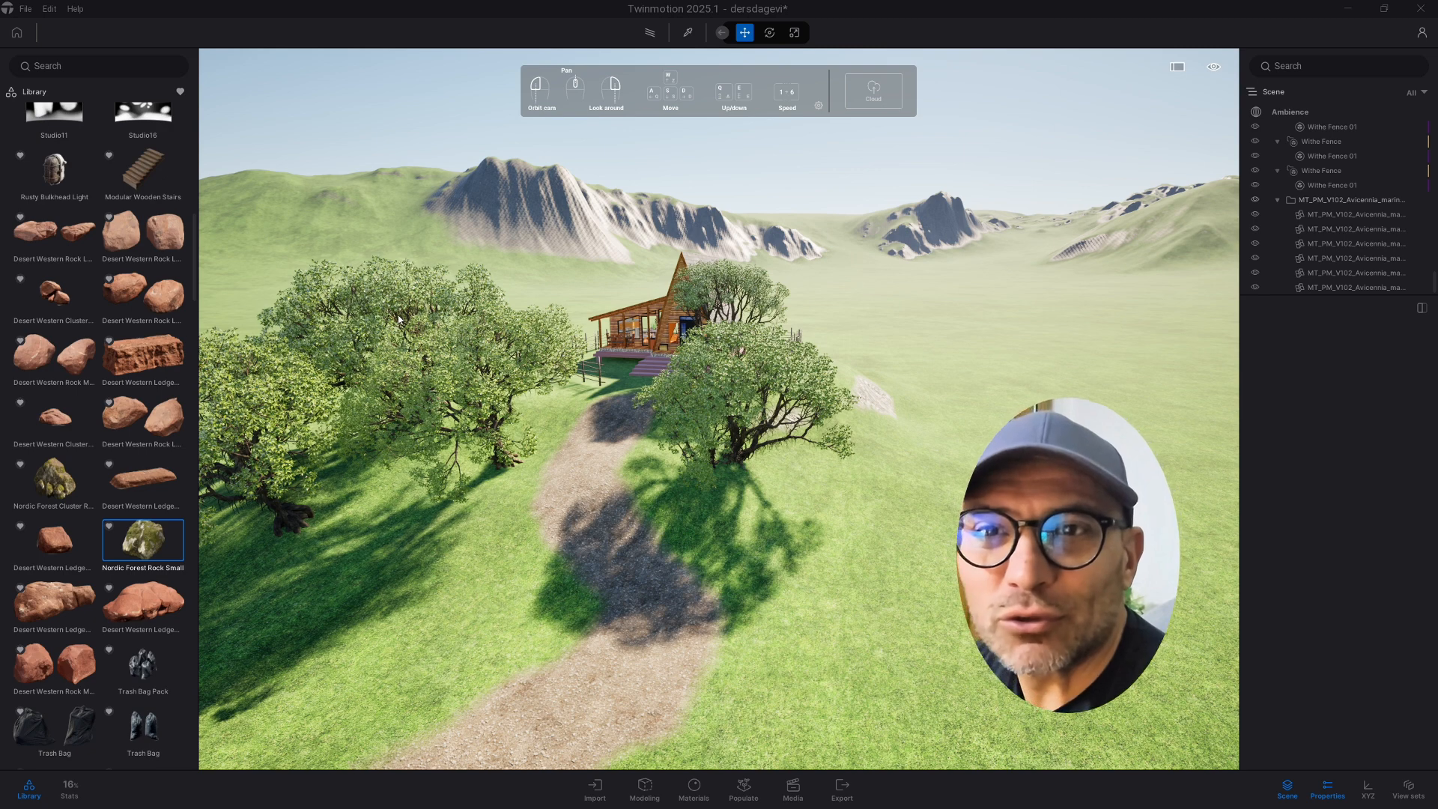
click(724, 377)
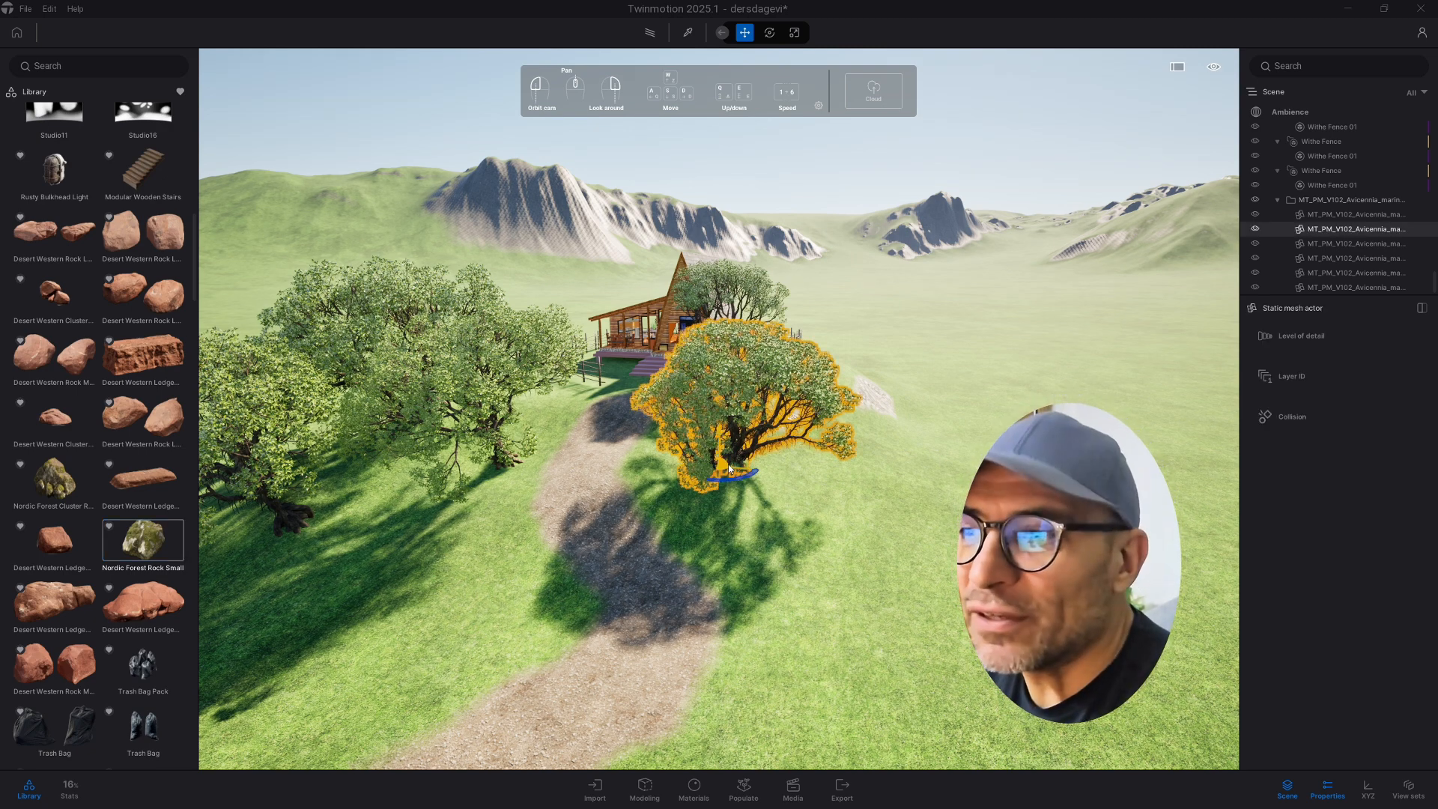
alt+drag(729, 469, 785, 538)
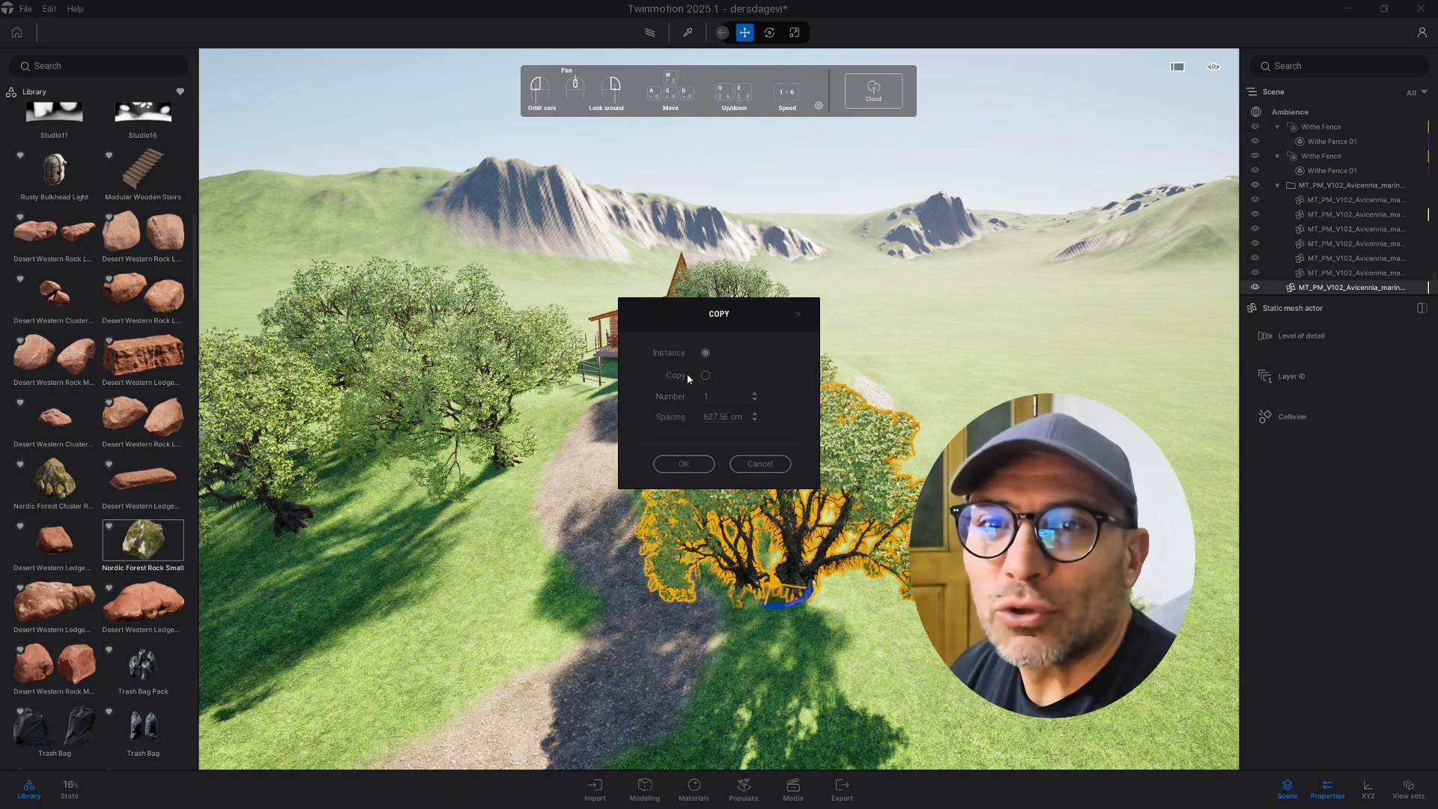
click(681, 464)
Set up Populate painting with the Nordic Forest Rock Small and Nordic Forest Cluster Rock models as brush objects.
drag(861, 322, 704, 319)
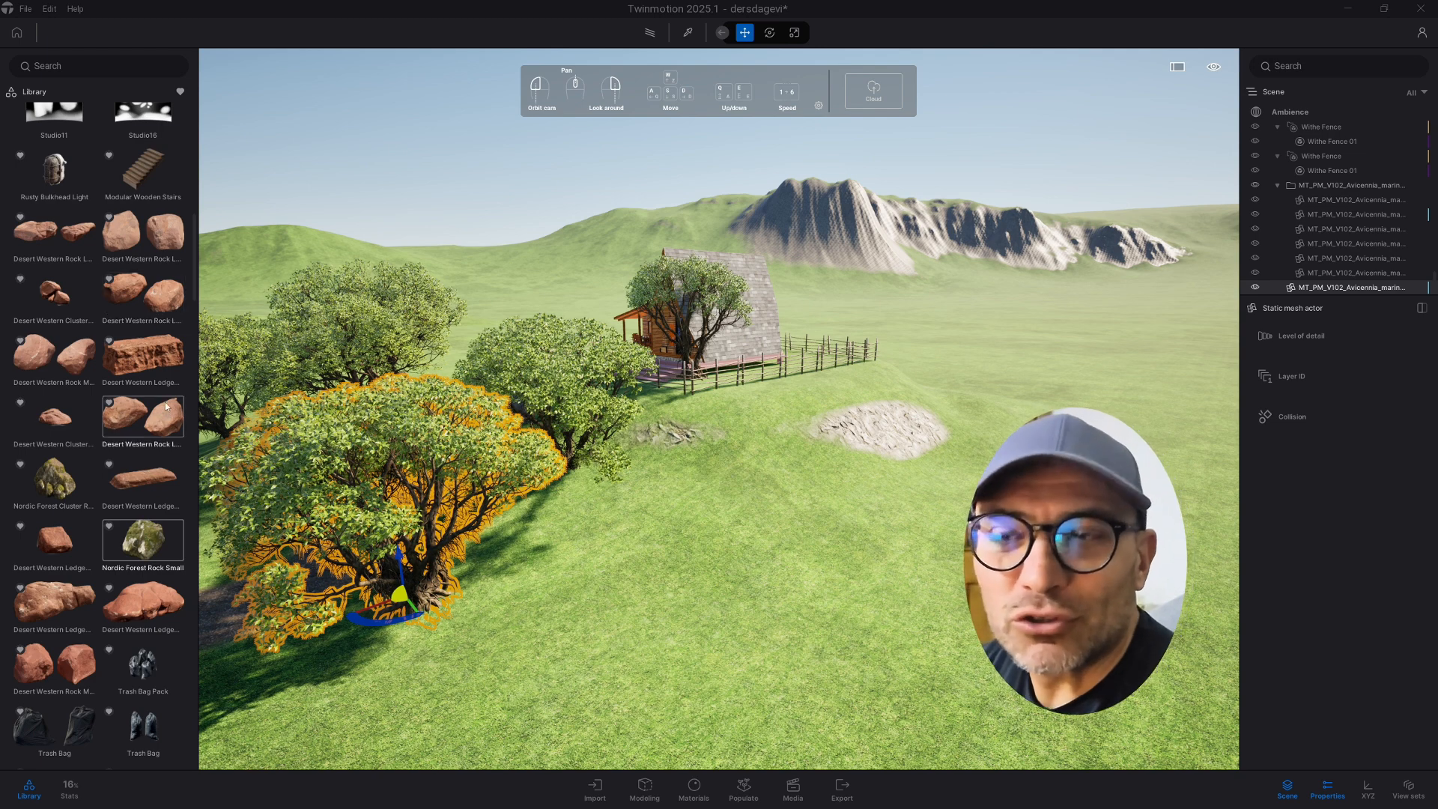
scroll(149, 393, down, 1)
scroll(148, 392, down, 2)
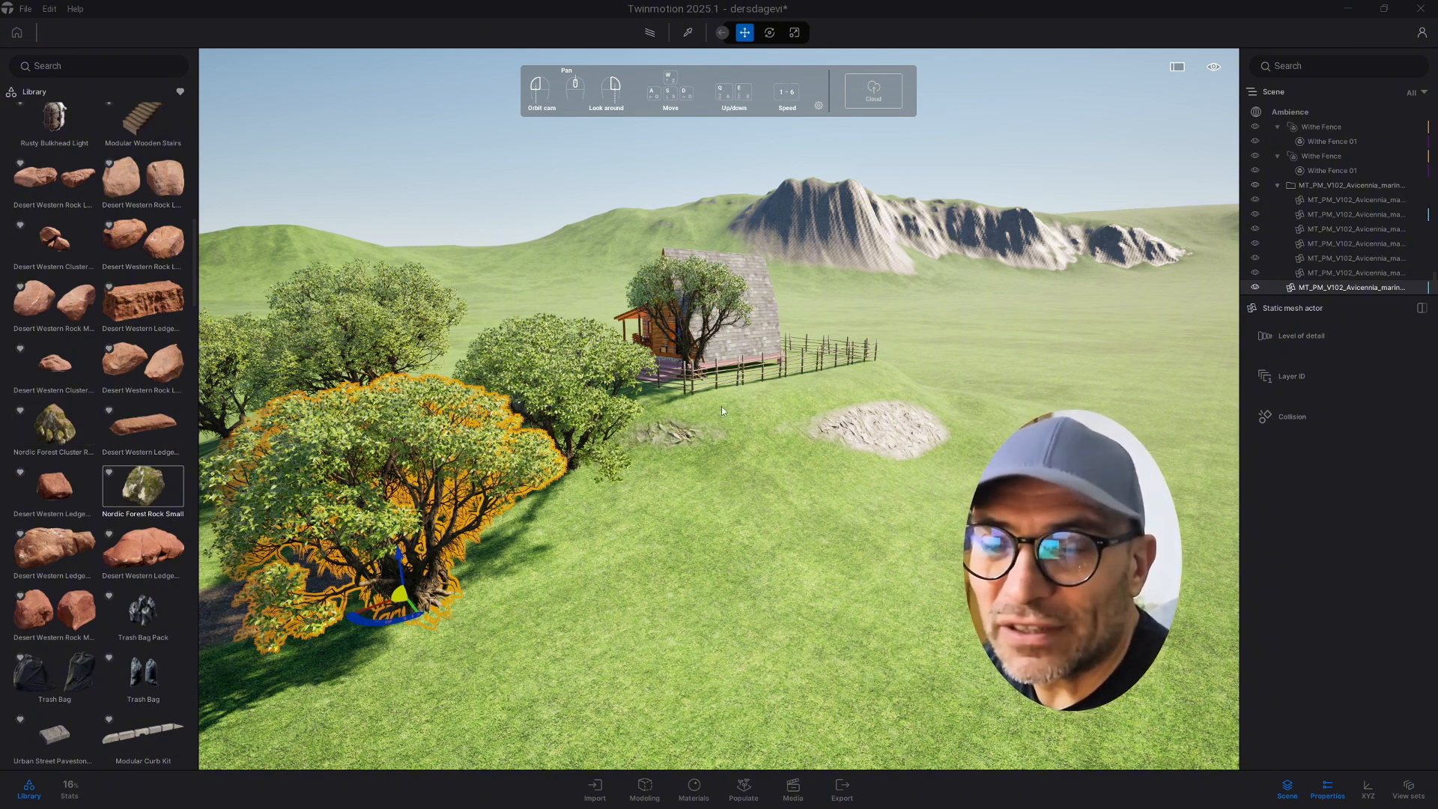
drag(712, 524, 651, 479)
click(744, 787)
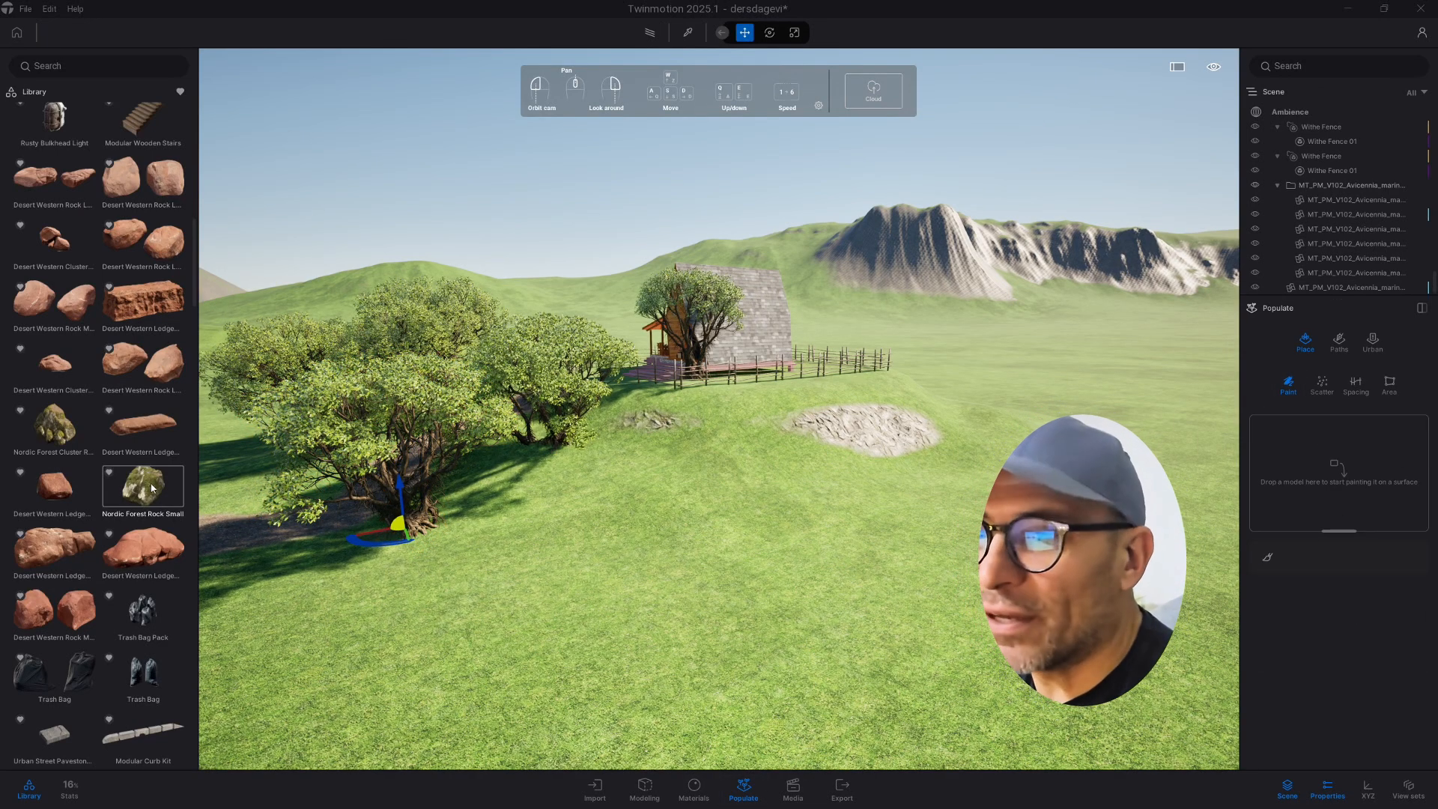
drag(152, 488, 1284, 446)
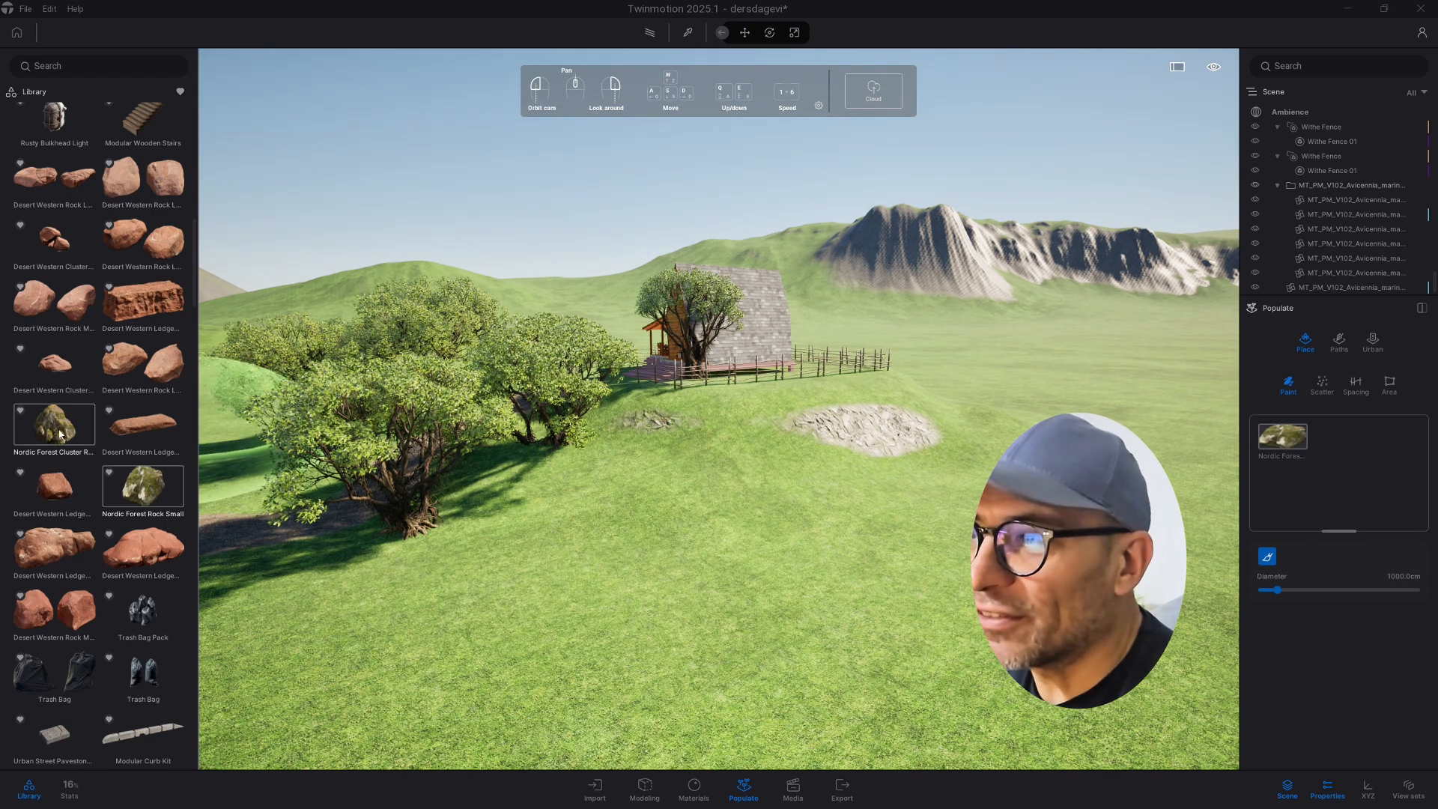
drag(60, 432, 1333, 449)
Browse the favourite library assets for more rocks and add a Desert Western rock to the Populate paint models.
scroll(65, 580, down, 1)
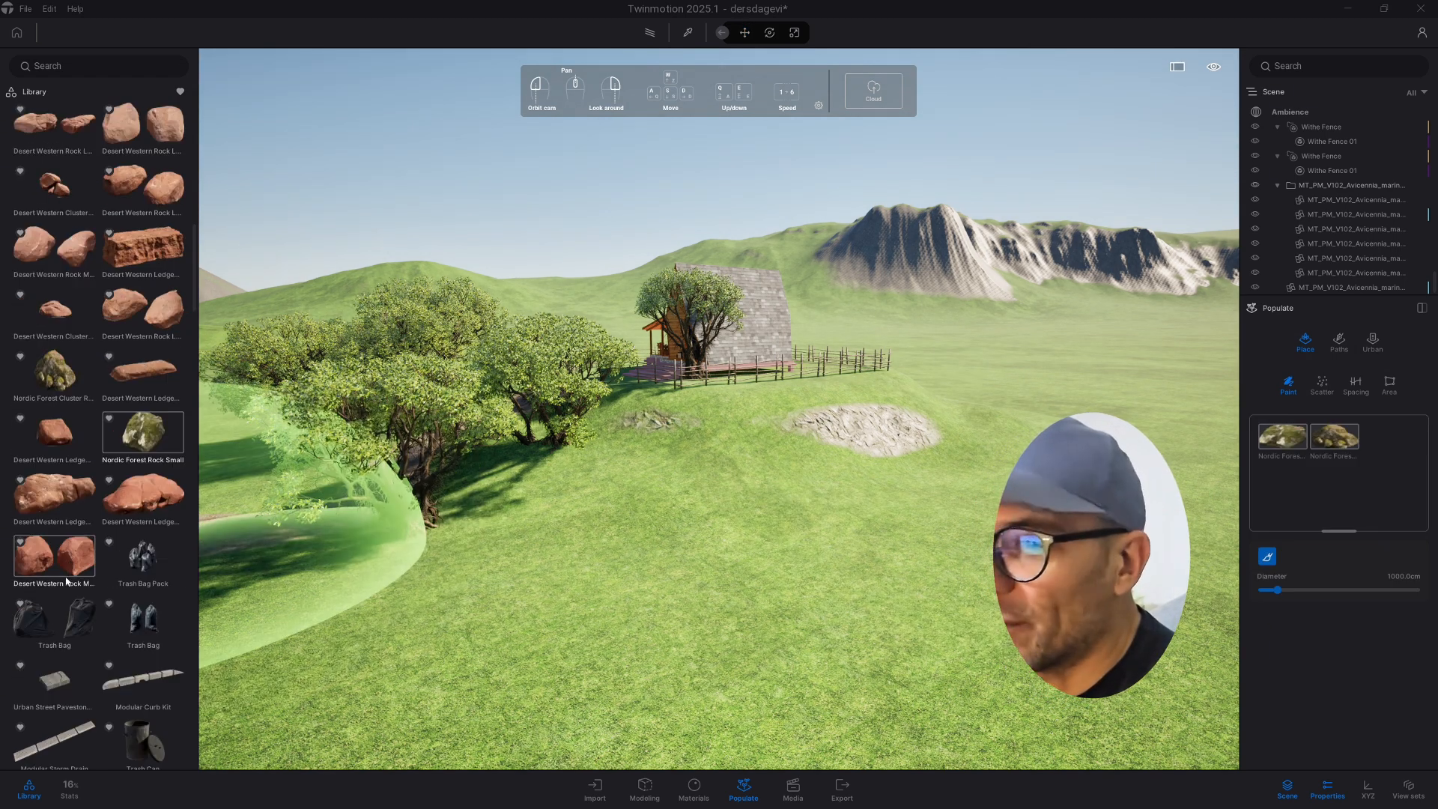
scroll(66, 580, down, 10)
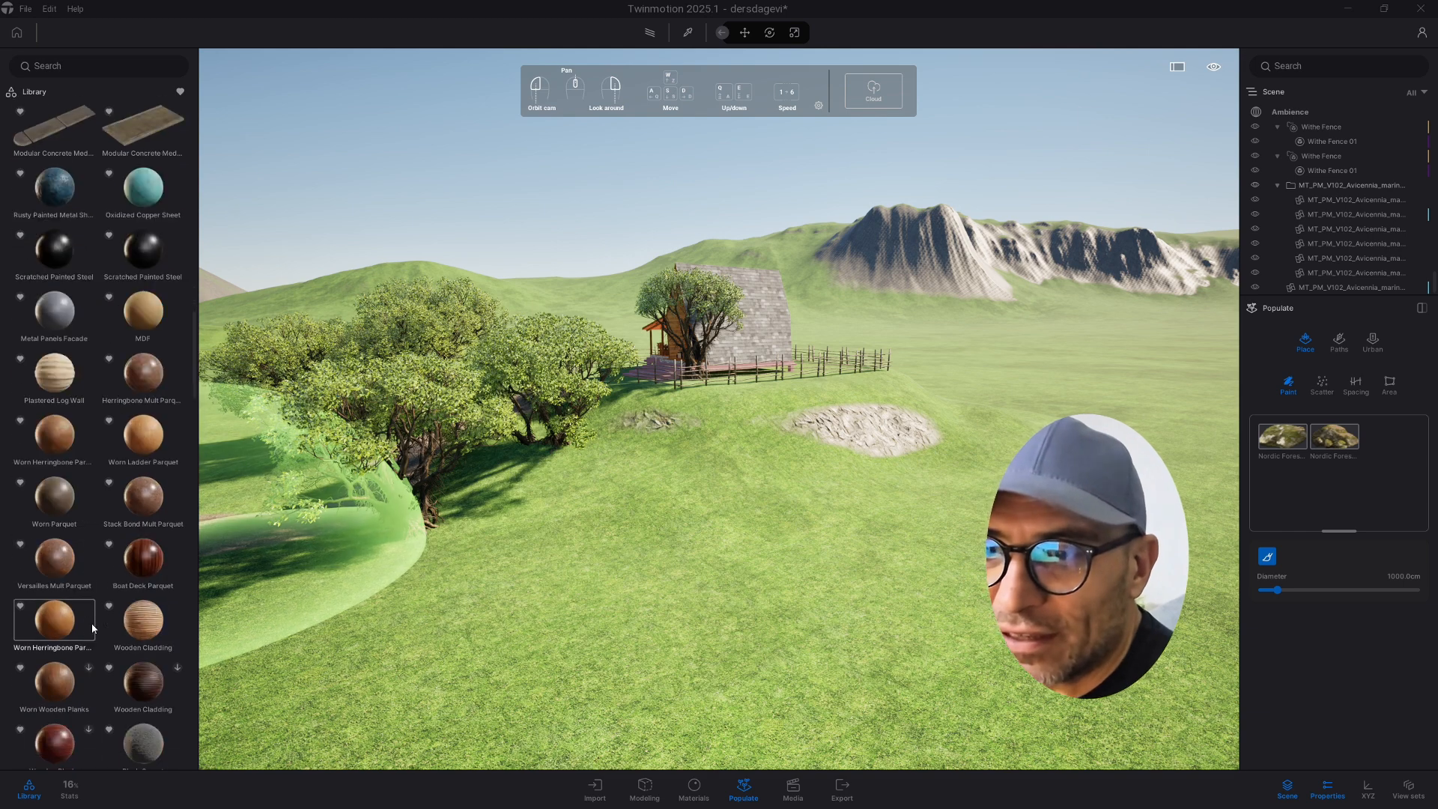
scroll(91, 623, up, 12)
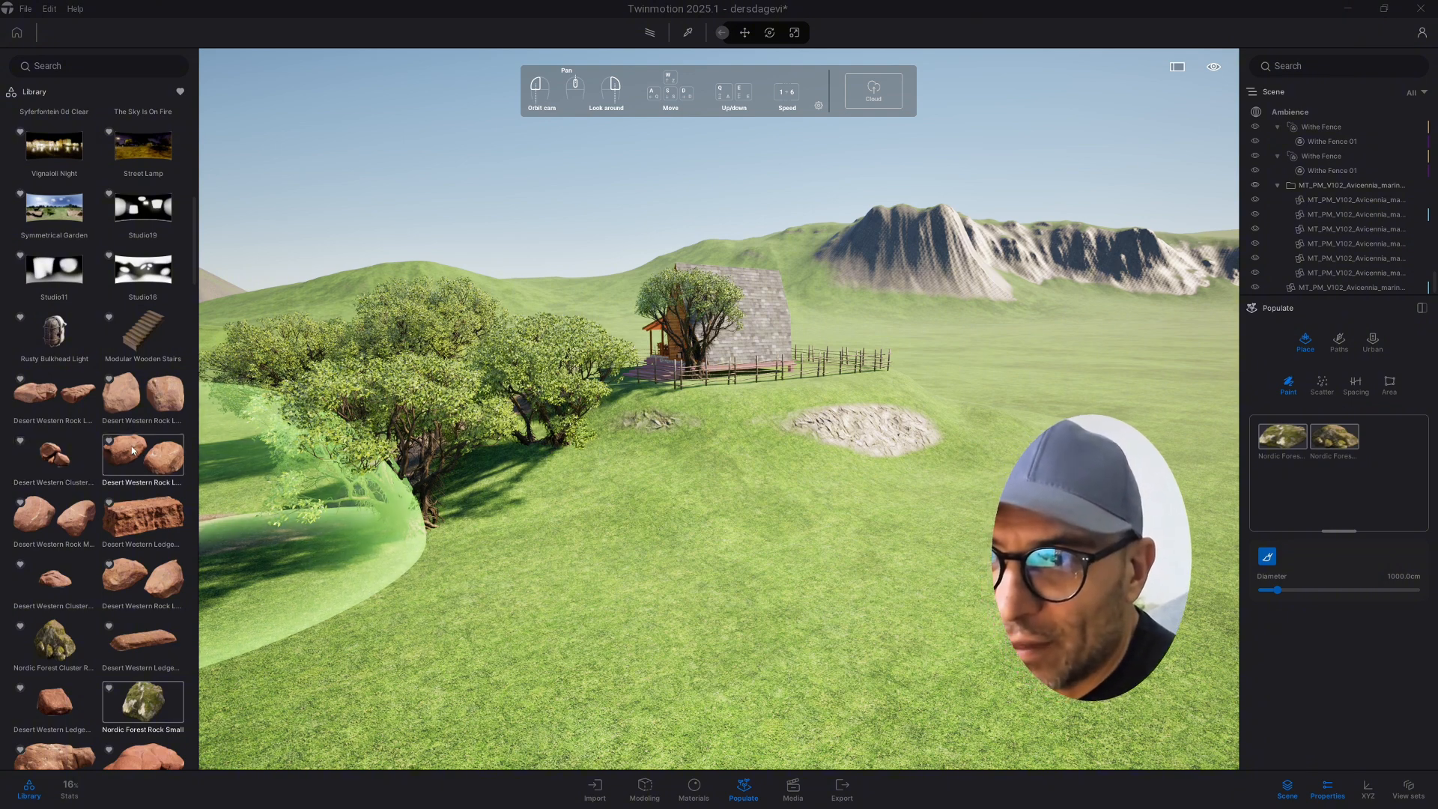
scroll(142, 584, down, 1)
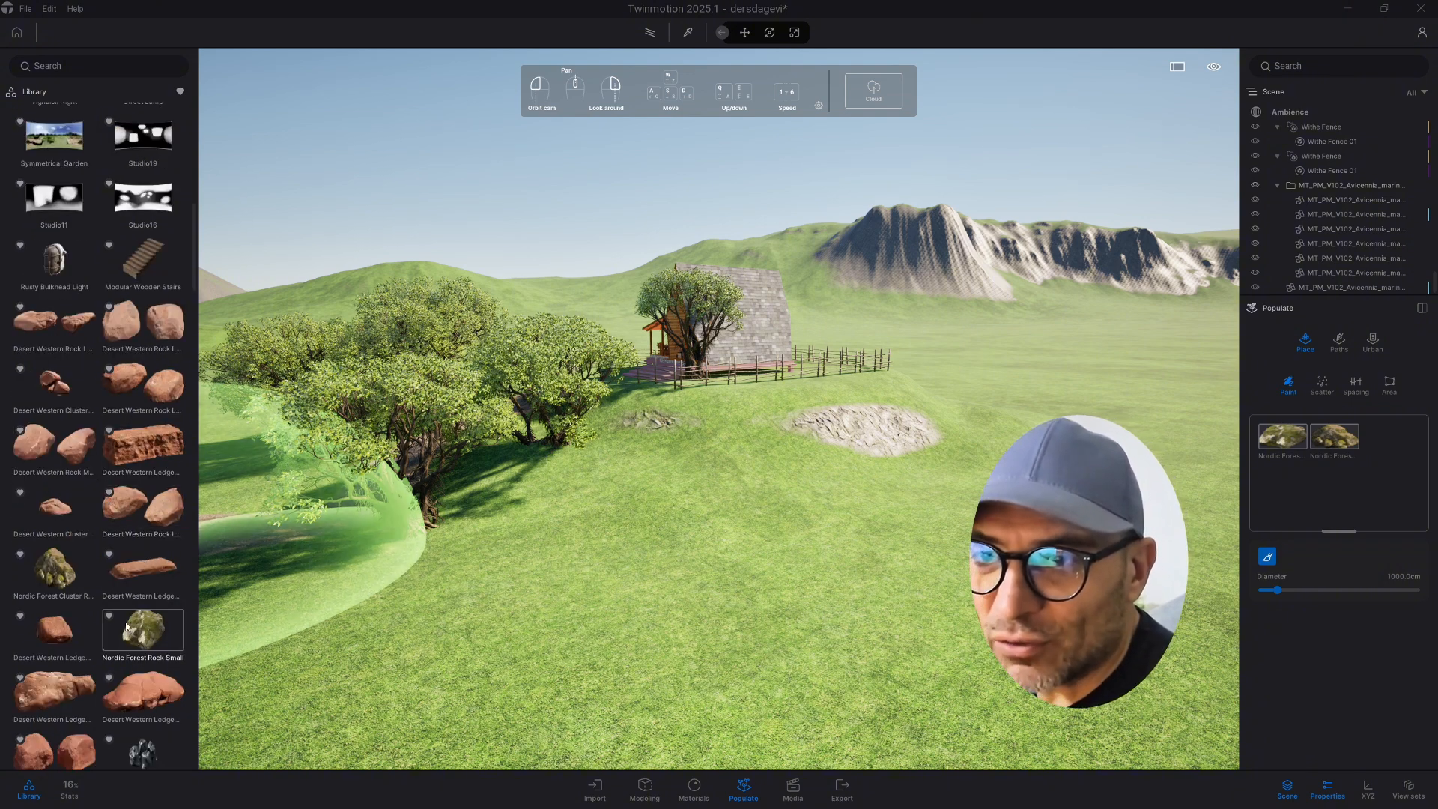
scroll(126, 627, down, 3)
key(Escape)
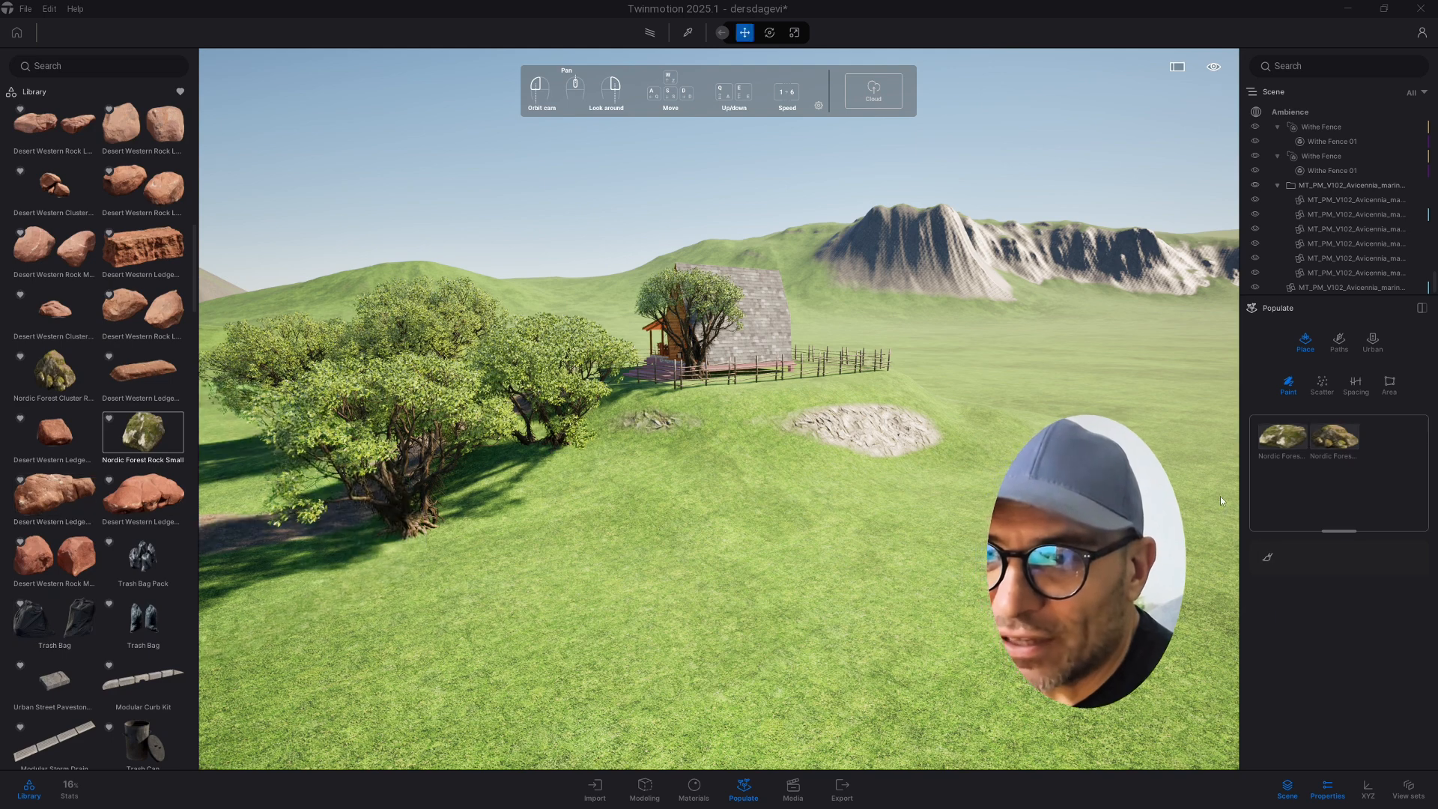
drag(1220, 501, 1335, 494)
Reduce the rock paint brush's diameter to 563.8 cm for the grassy slope behind the cabin.
key(w)
right_drag(770, 472, 673, 472)
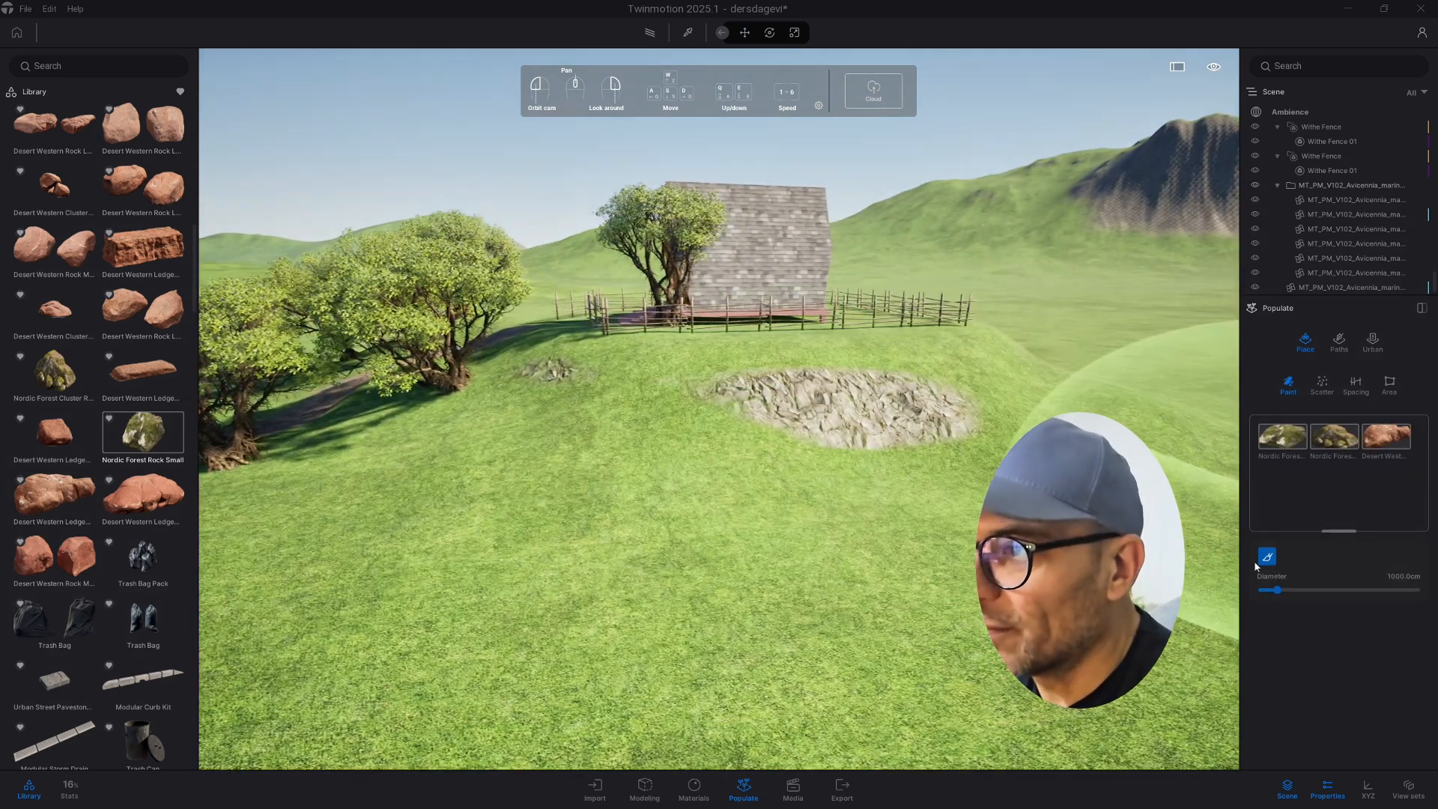
drag(1280, 591, 1270, 590)
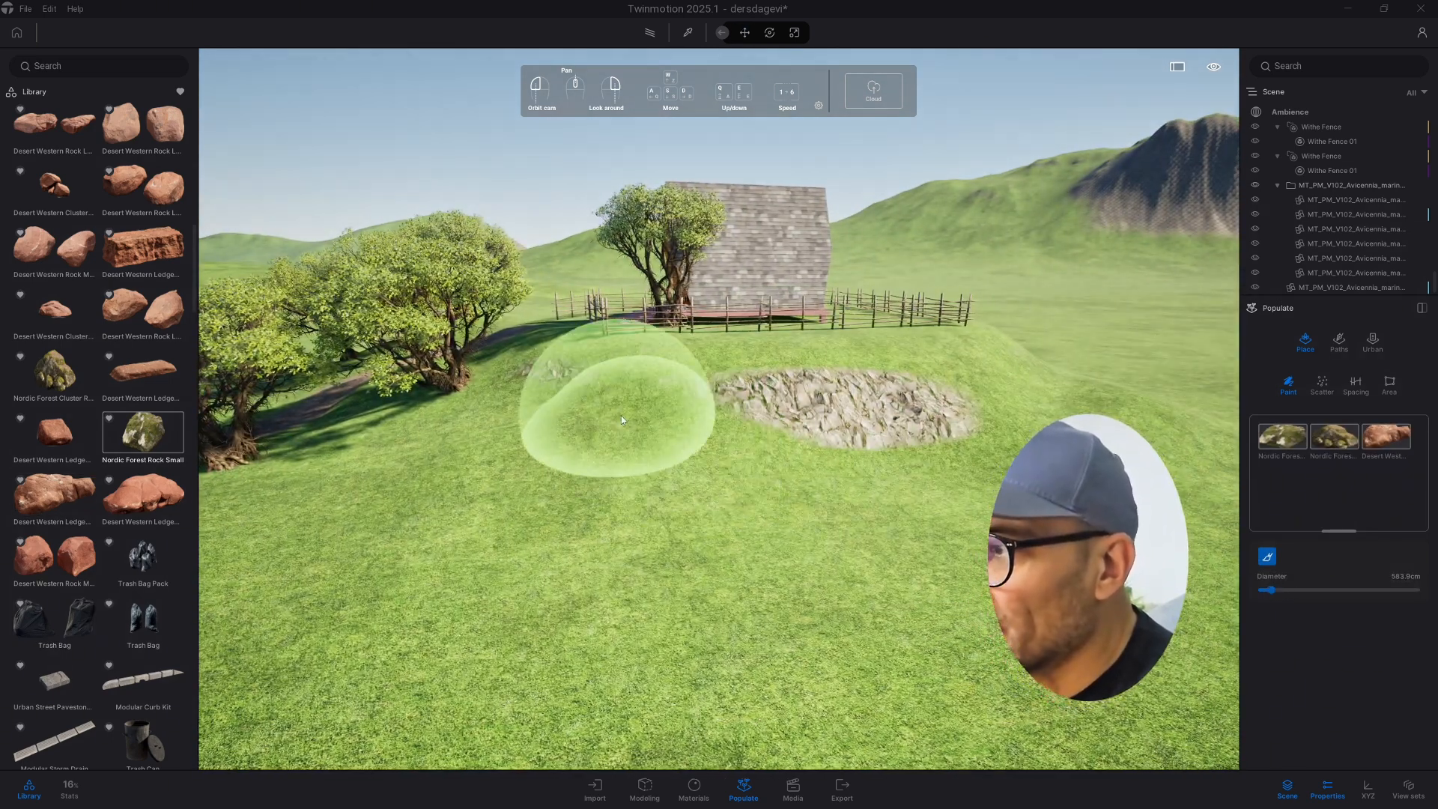
Paint the two Nordic Forest rocks and the Desert Western rock over the grassy slope and stone patch outside the cabin's fence.
mouse_move(546, 443)
mouse_down()
mouse_move(603, 411)
mouse_move(819, 422)
mouse_up()
right_drag(819, 422, 577, 449)
key(d)
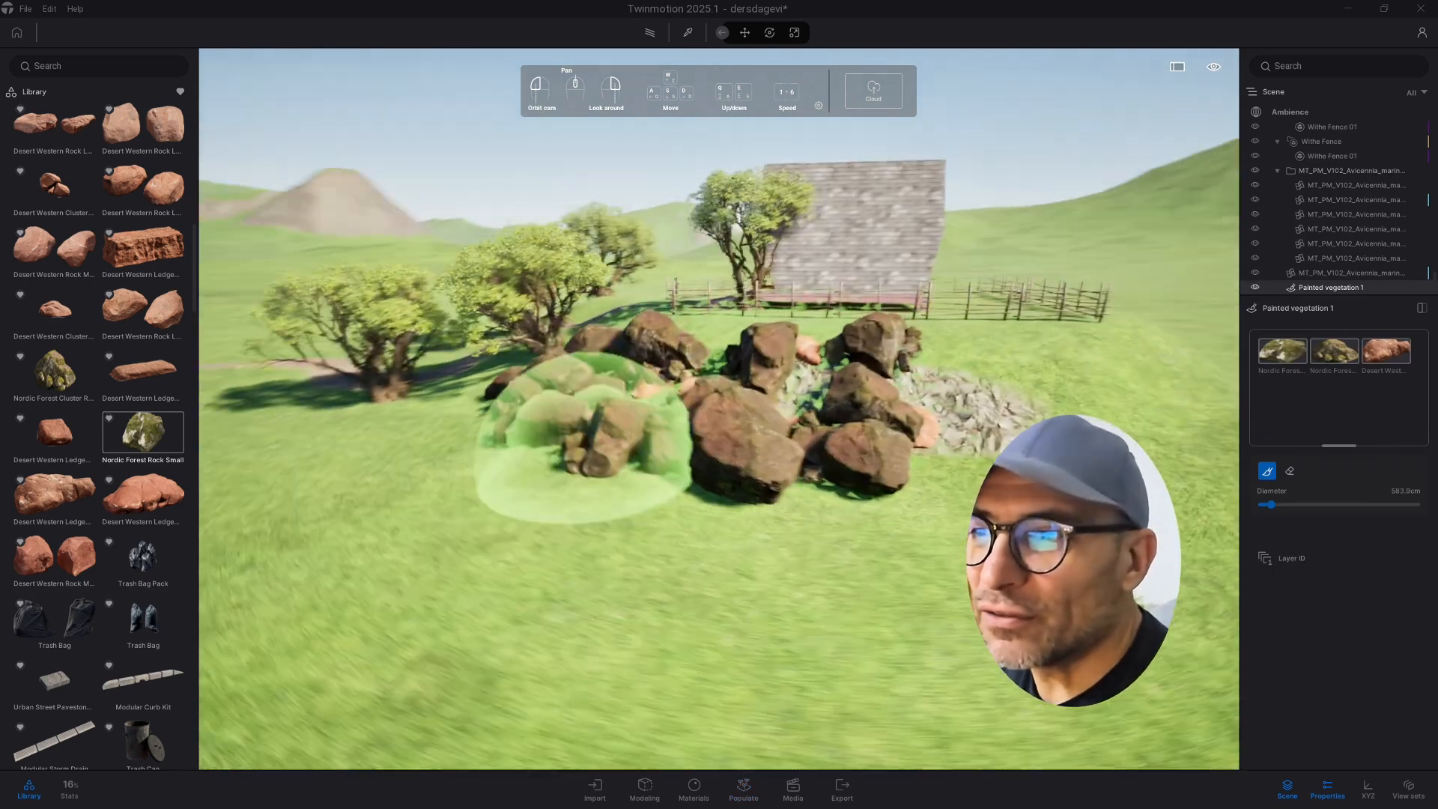
drag(846, 397, 898, 403)
key(s)
mouse_move(753, 417)
right_down()
mouse_move(837, 482)
mouse_move(914, 433)
mouse_move(741, 408)
mouse_move(828, 369)
mouse_move(761, 382)
right_up()
key(d)
key(s)
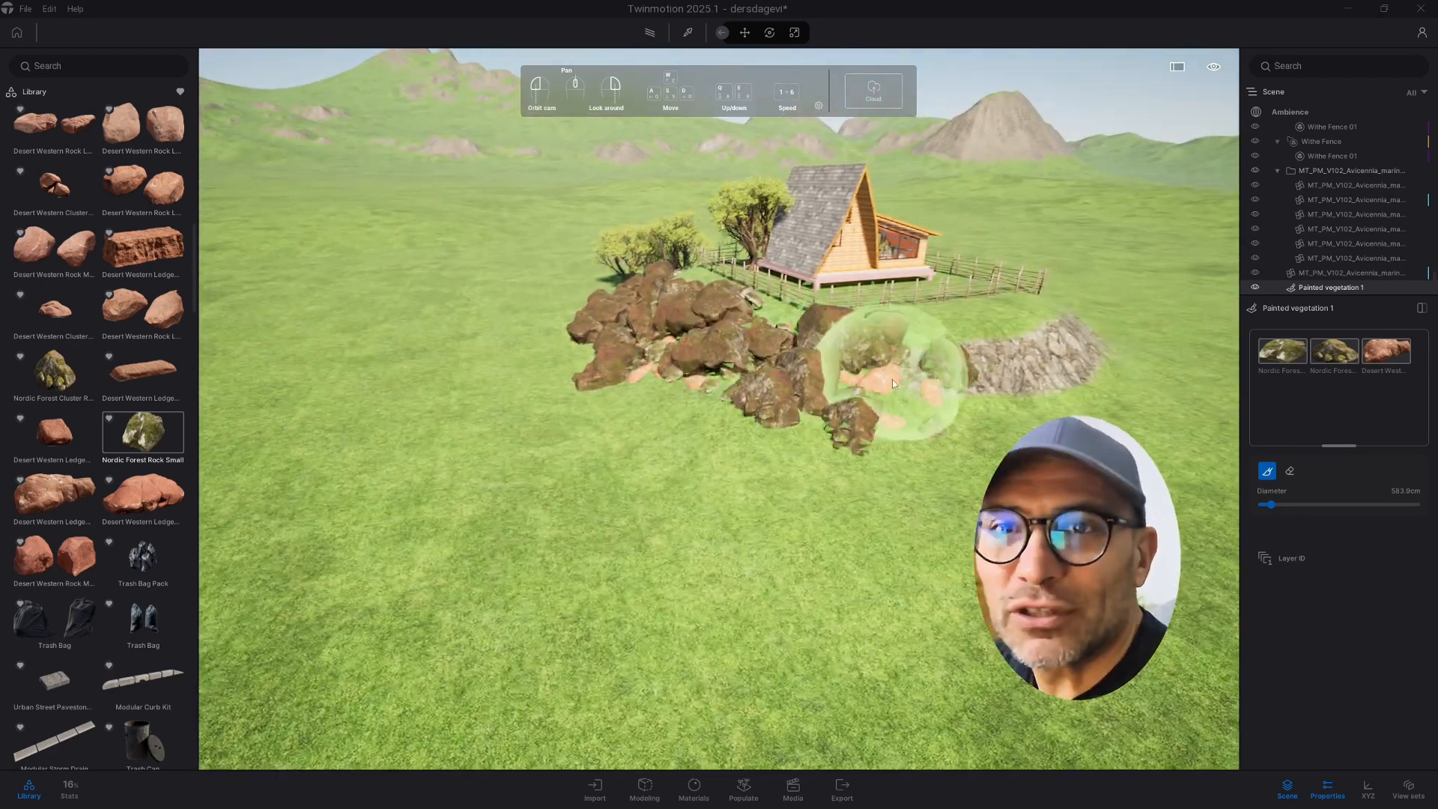
Extend the painted rocks along the slope and over the remaining bare stone patch outside the fence.
key(w)
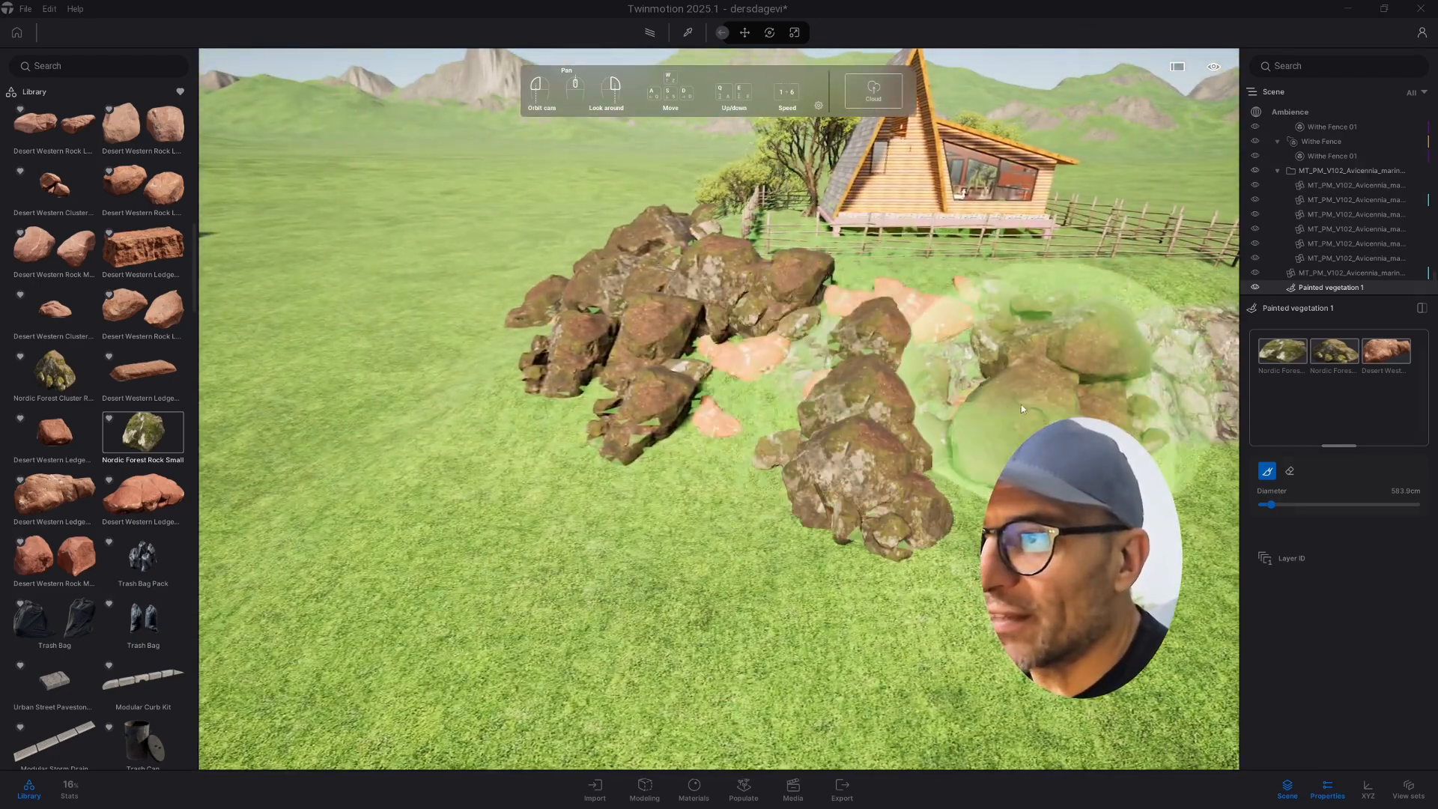
key(s)
mouse_move(753, 449)
right_down()
mouse_move(866, 385)
mouse_move(824, 449)
right_up()
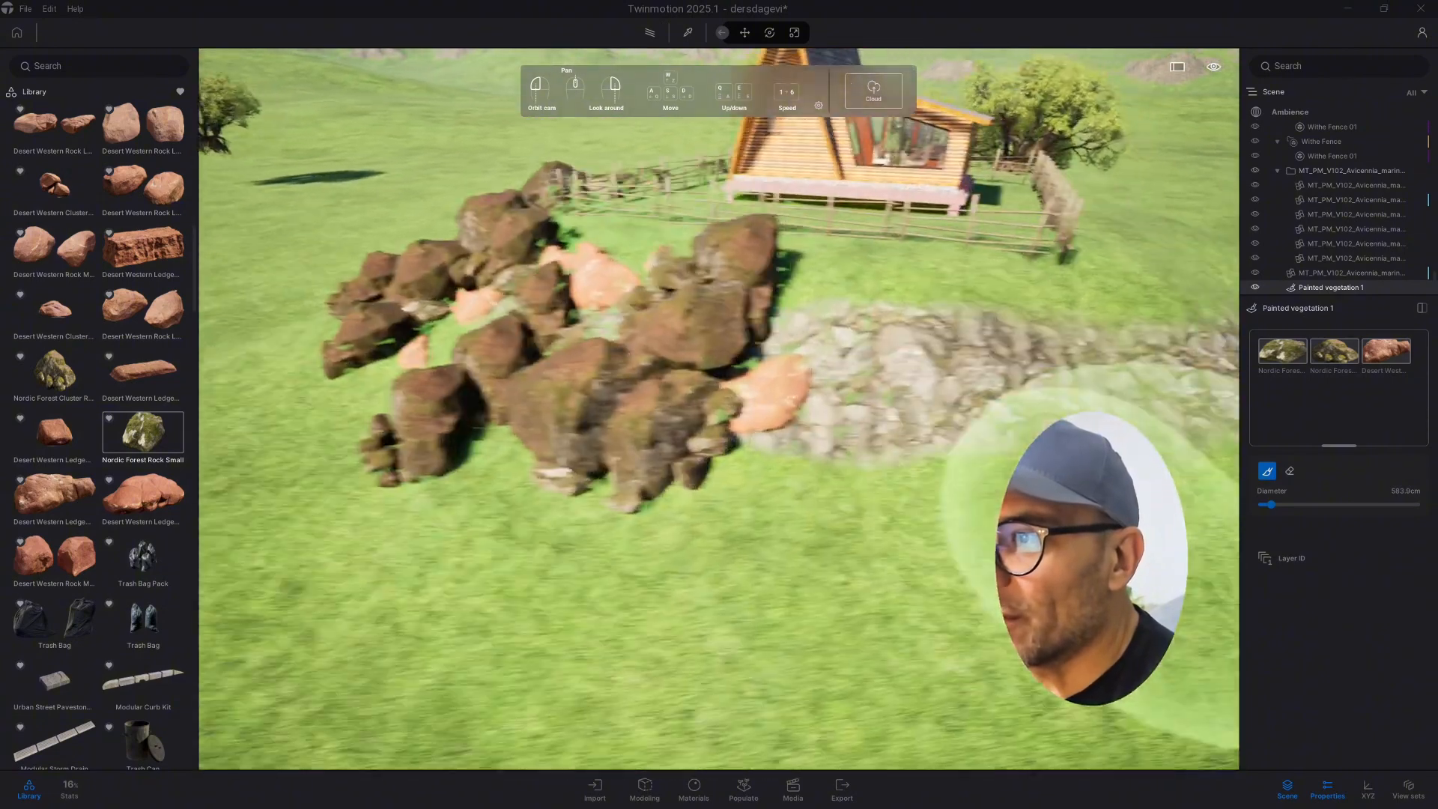
key(w)
key(s)
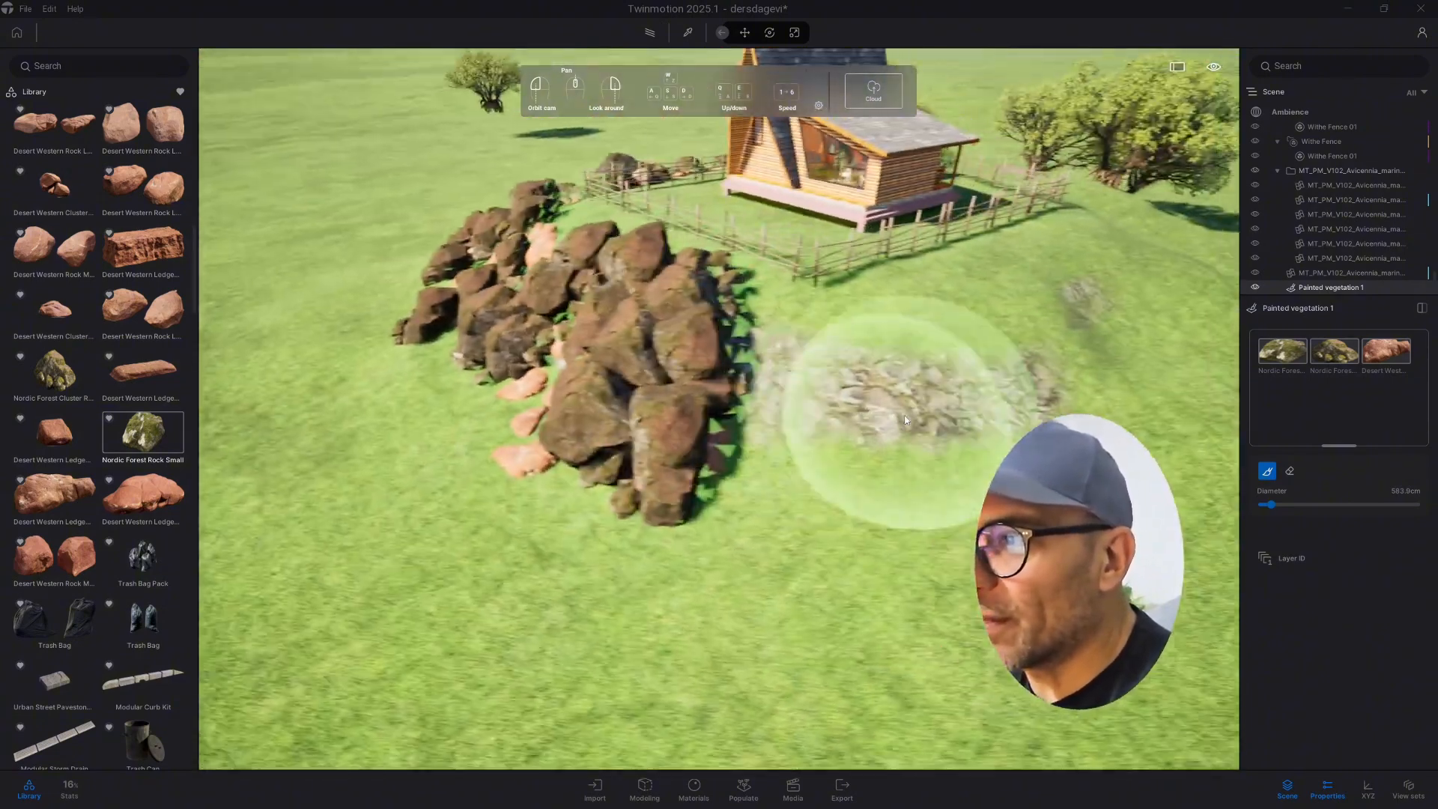
key(s)
right_drag(855, 452, 973, 385)
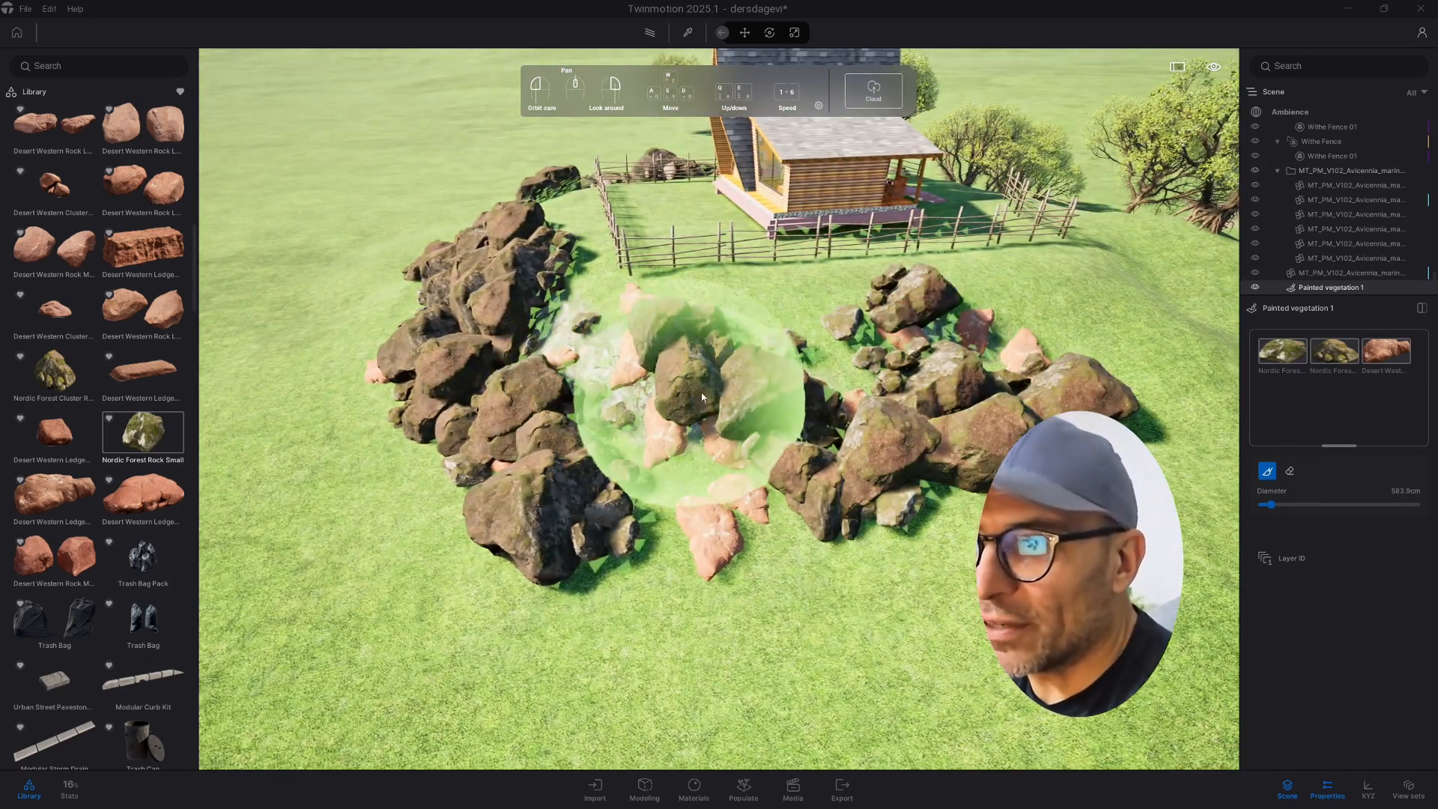
Fill the gaps between the rock clusters with more painted rocks, and stop painting.
right_drag(565, 374, 840, 401)
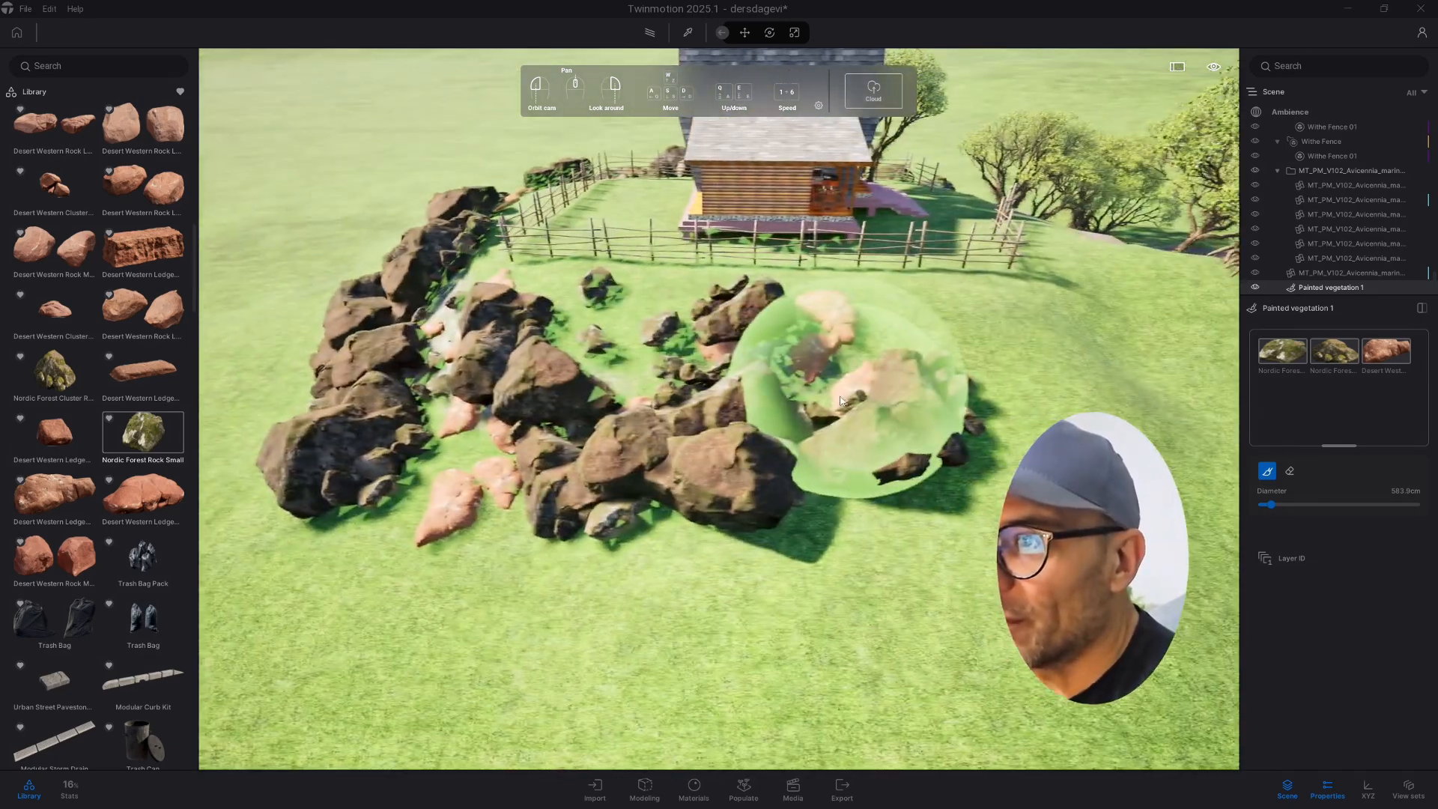
right_drag(932, 393, 745, 374)
key(s)
key(w)
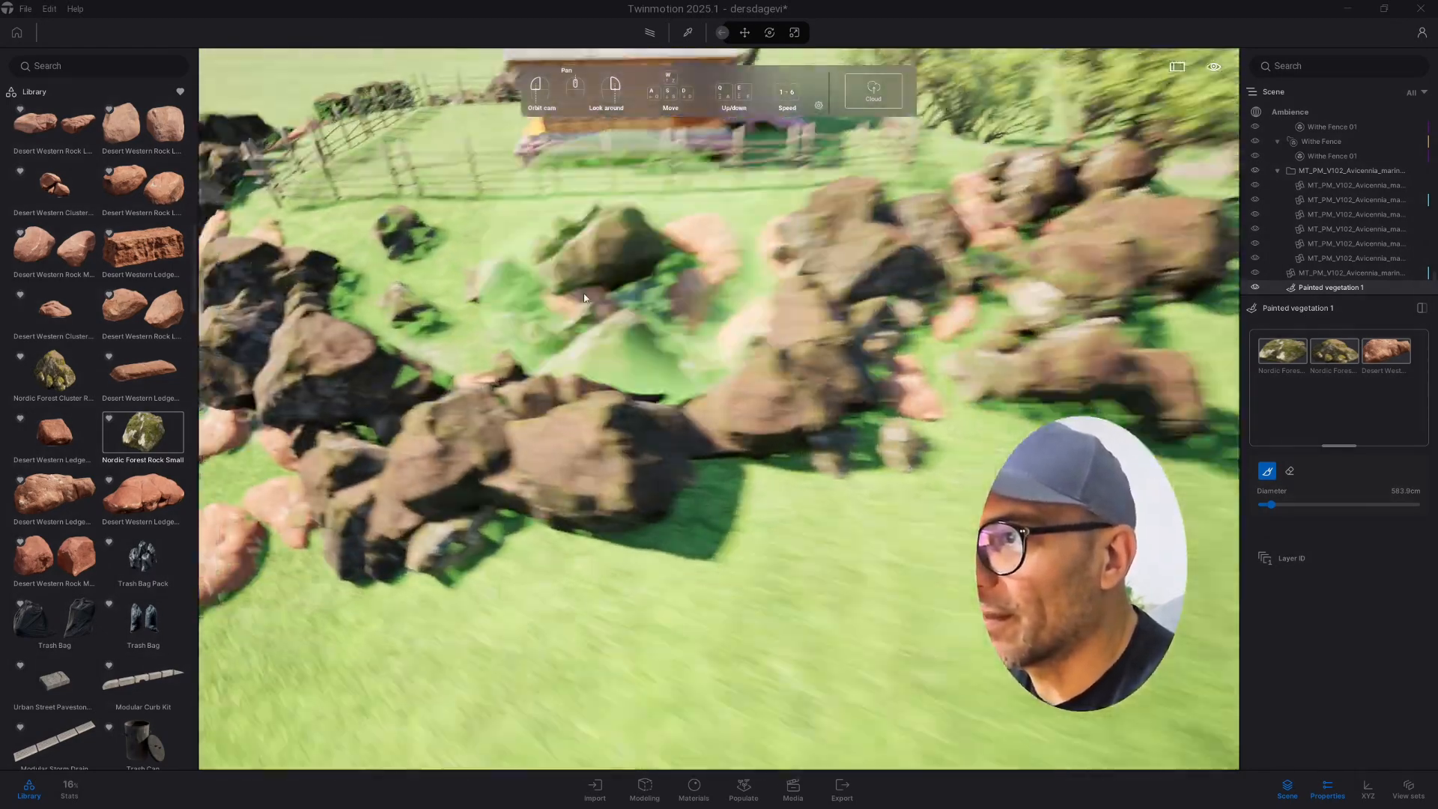
right_drag(642, 318, 786, 329)
key(s)
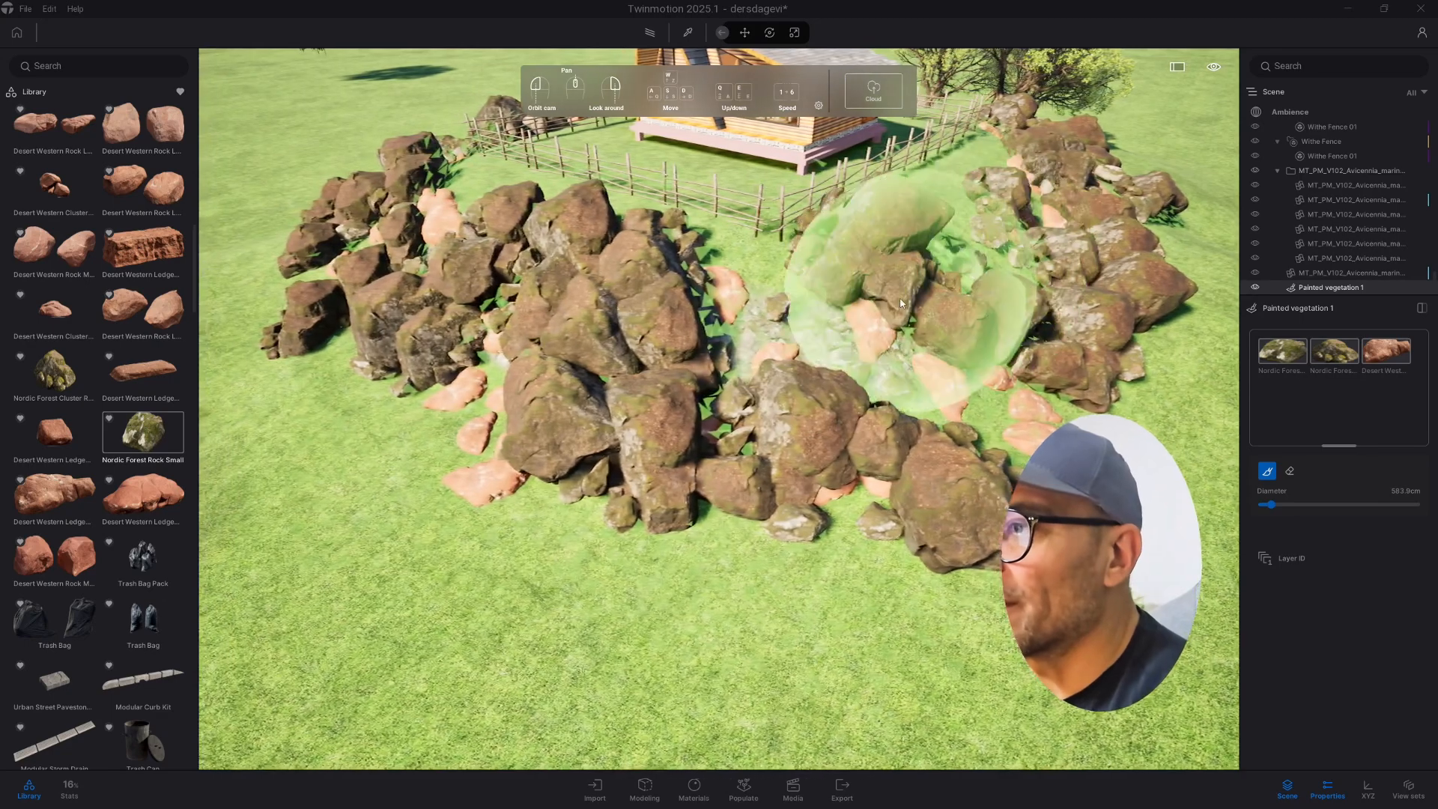
key(s)
right_drag(1022, 211, 440, 370)
middle_drag(440, 370, 610, 374)
middle_drag(657, 445, 1028, 410)
key(Escape)
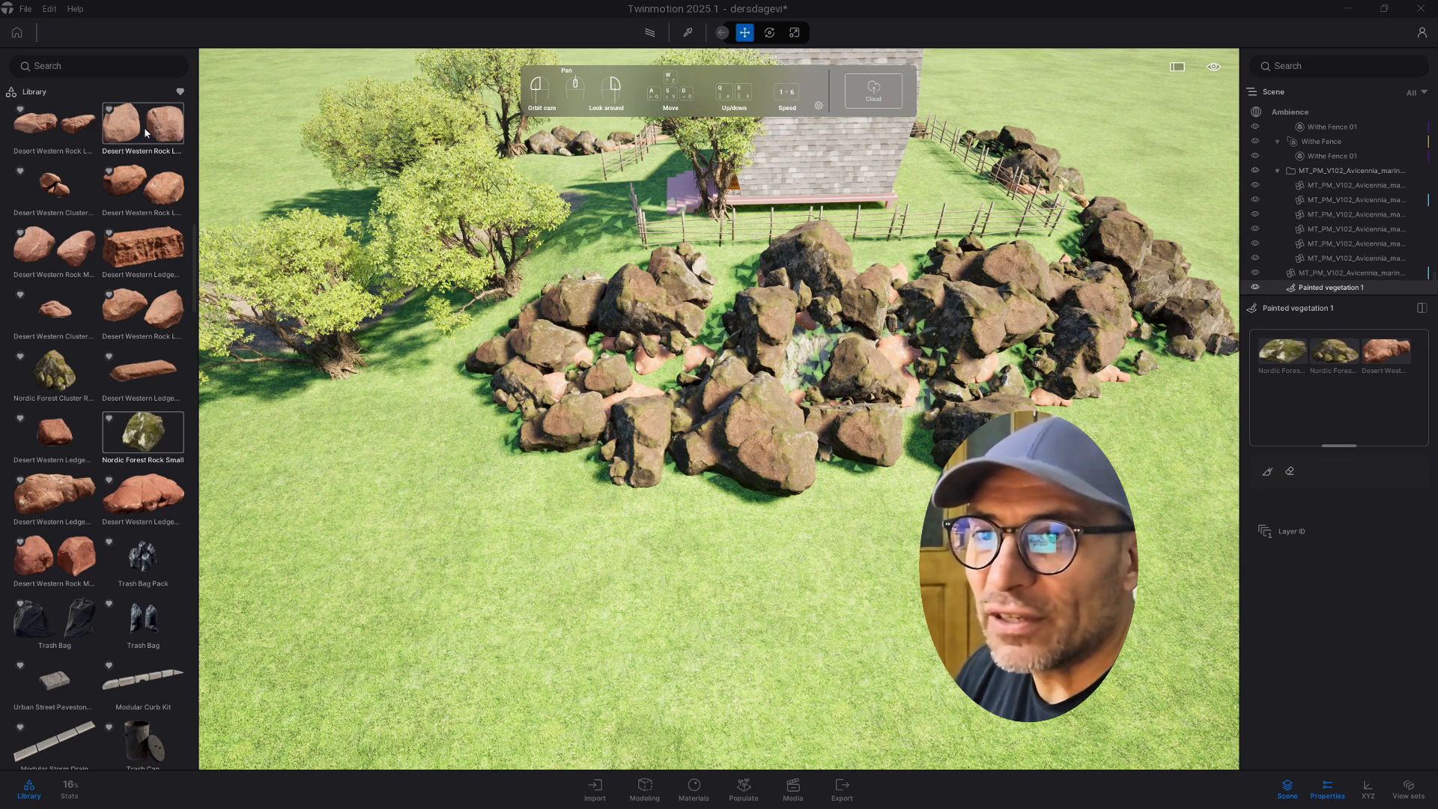
Add Bush base 2 from the library's Vegetation bushes to the models of Painted vegetation 1.
click(180, 91)
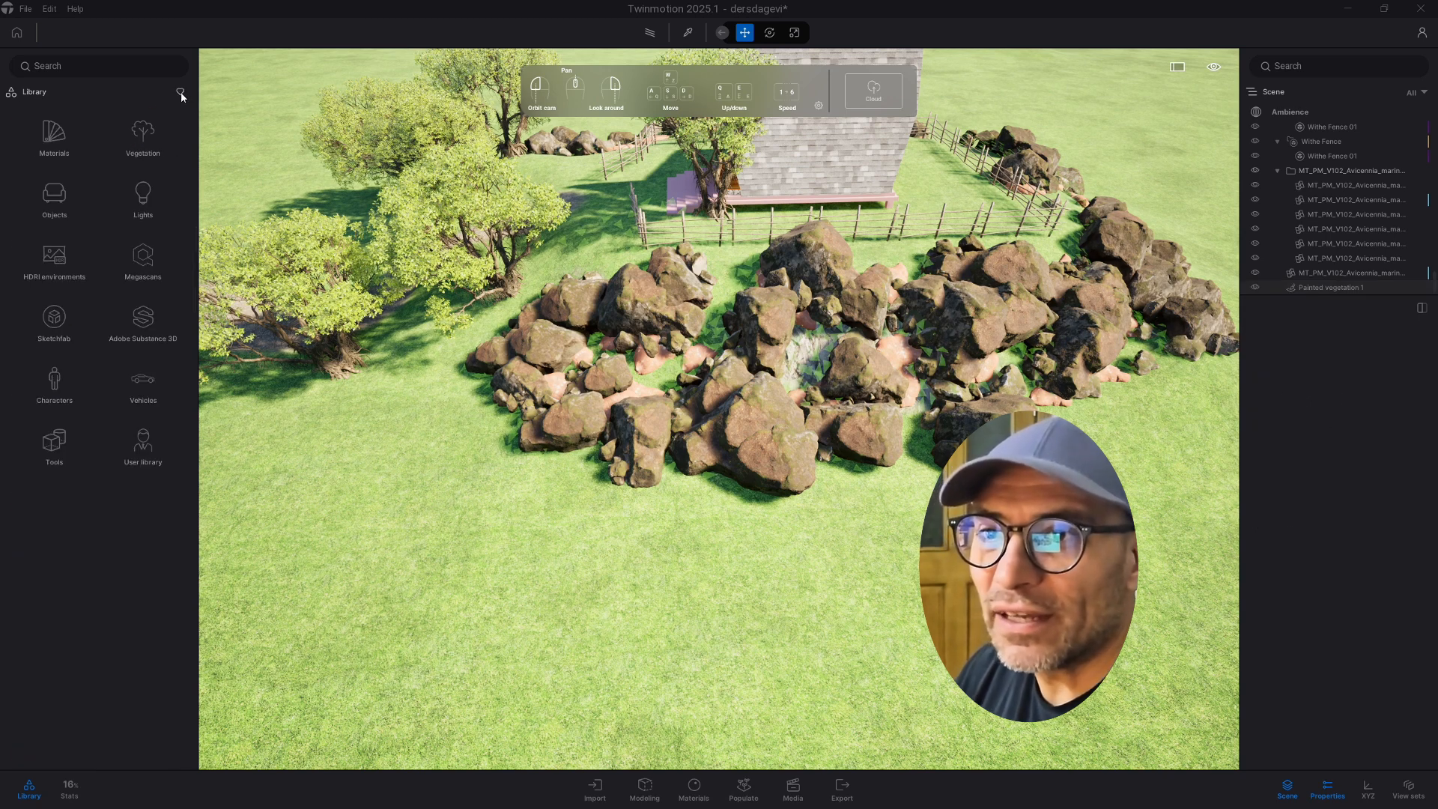
click(144, 137)
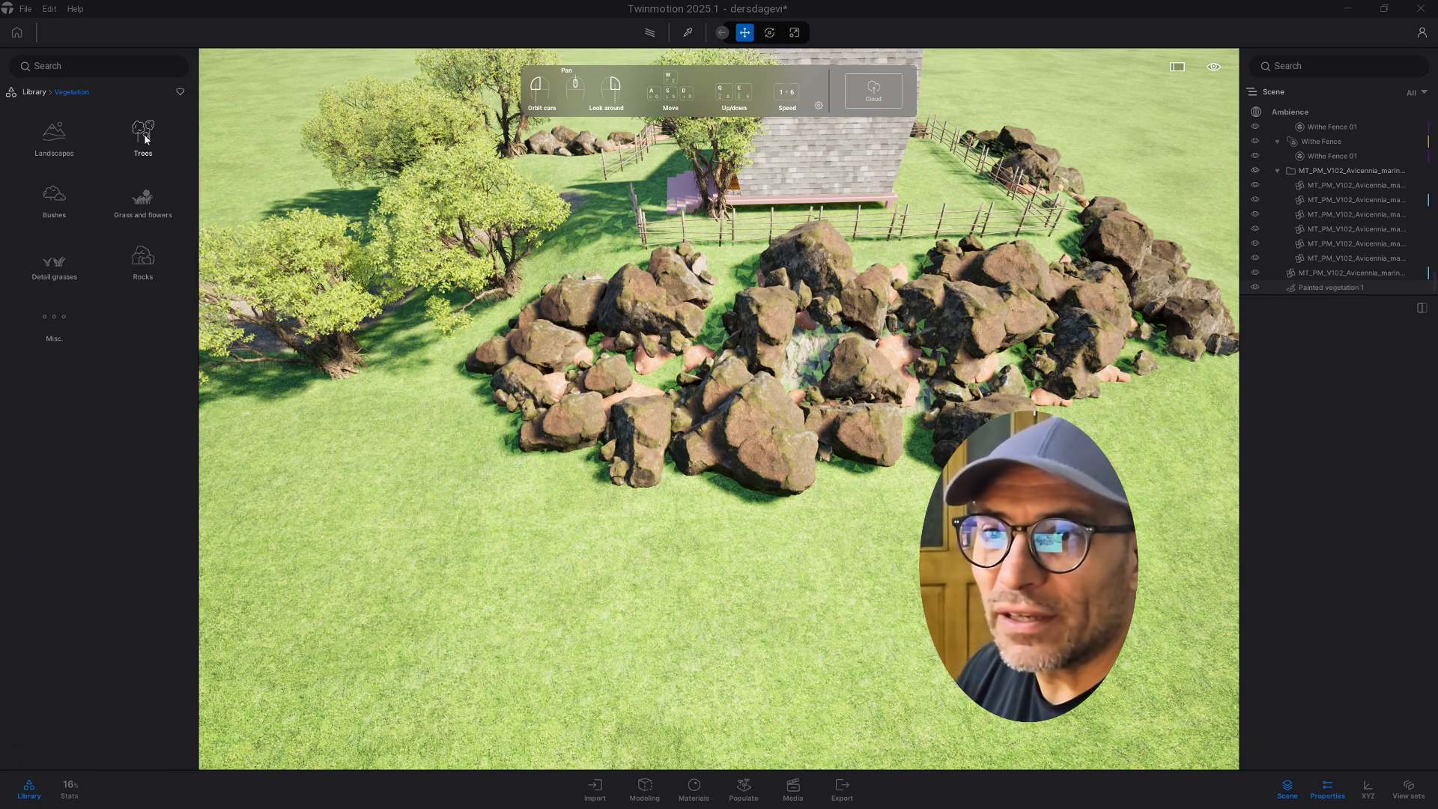
click(50, 197)
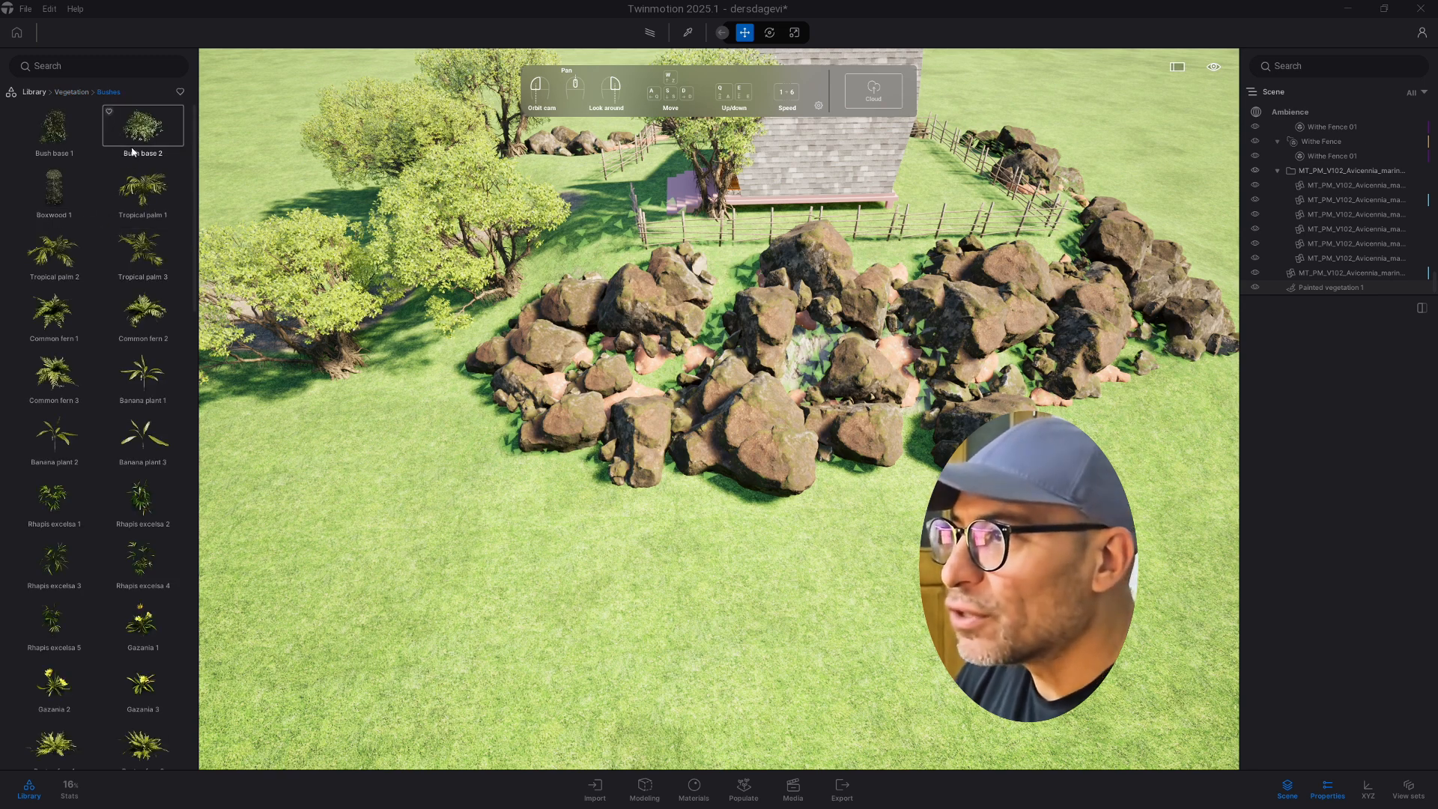
click(1314, 288)
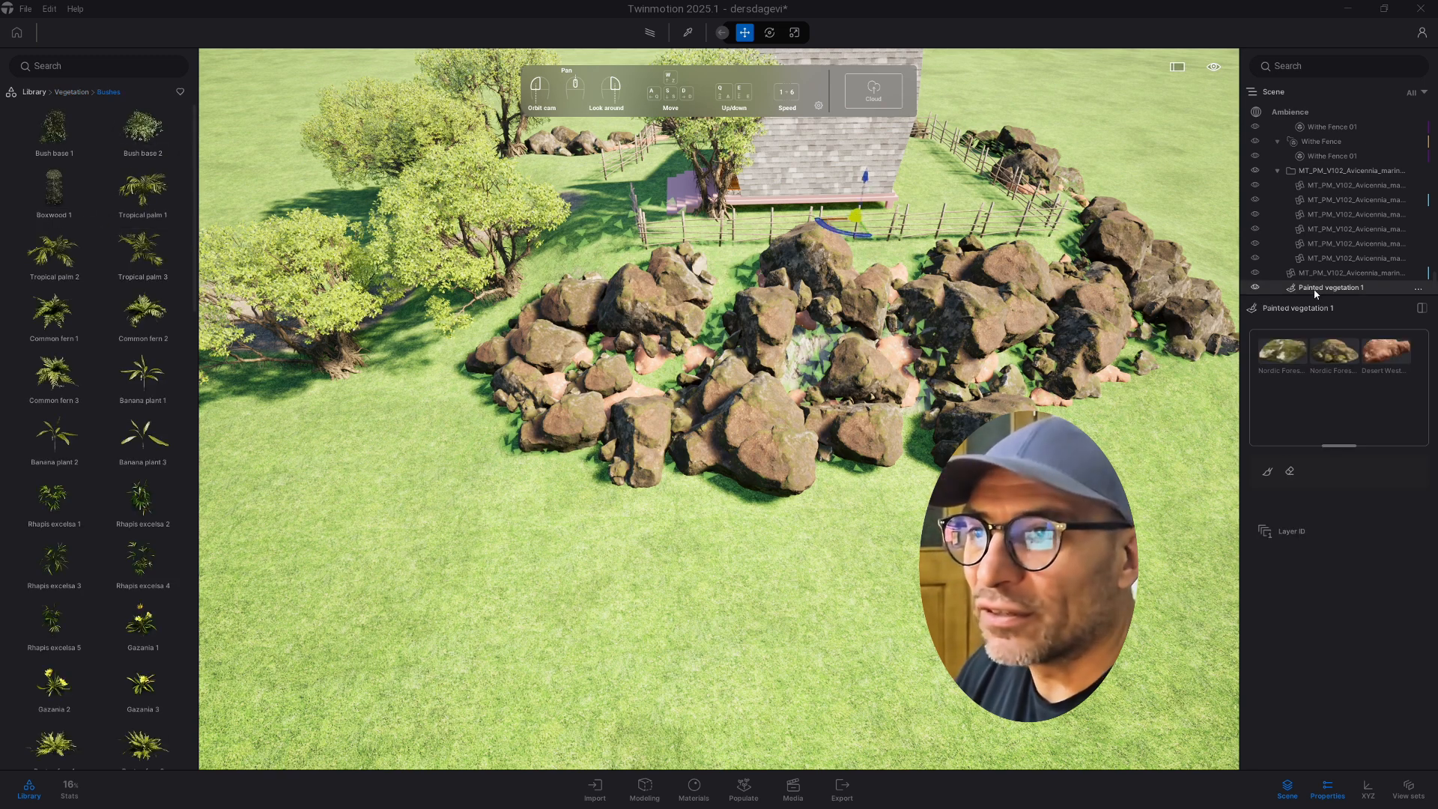
mouse_move(142, 127)
mouse_down()
mouse_move(1147, 486)
mouse_move(1302, 427)
mouse_up()
Paint Bush base 2 bushes among the rocks on the slope.
scroll(861, 414, up, 3)
shift+middle_drag(860, 414, 725, 444)
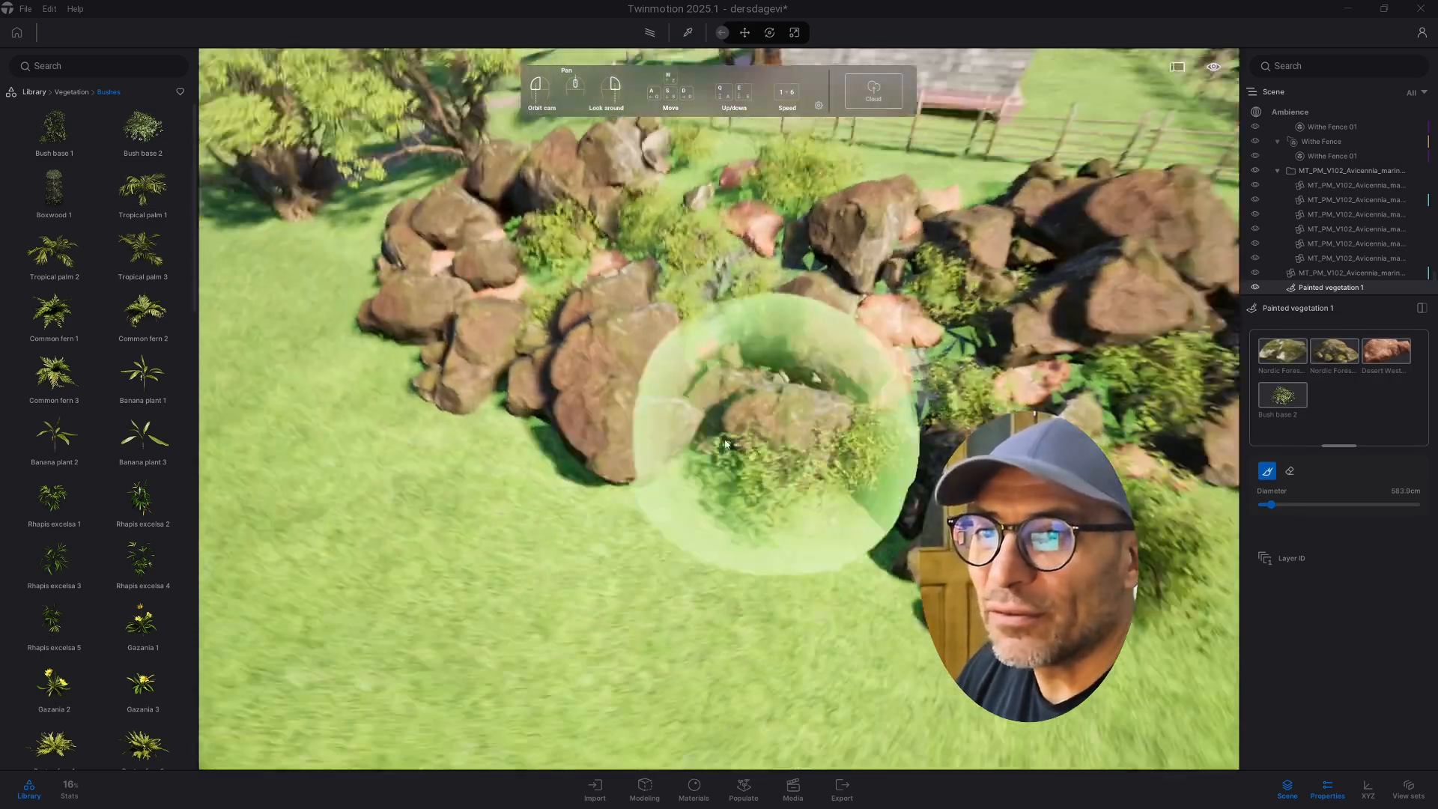
scroll(725, 444, down, 8)
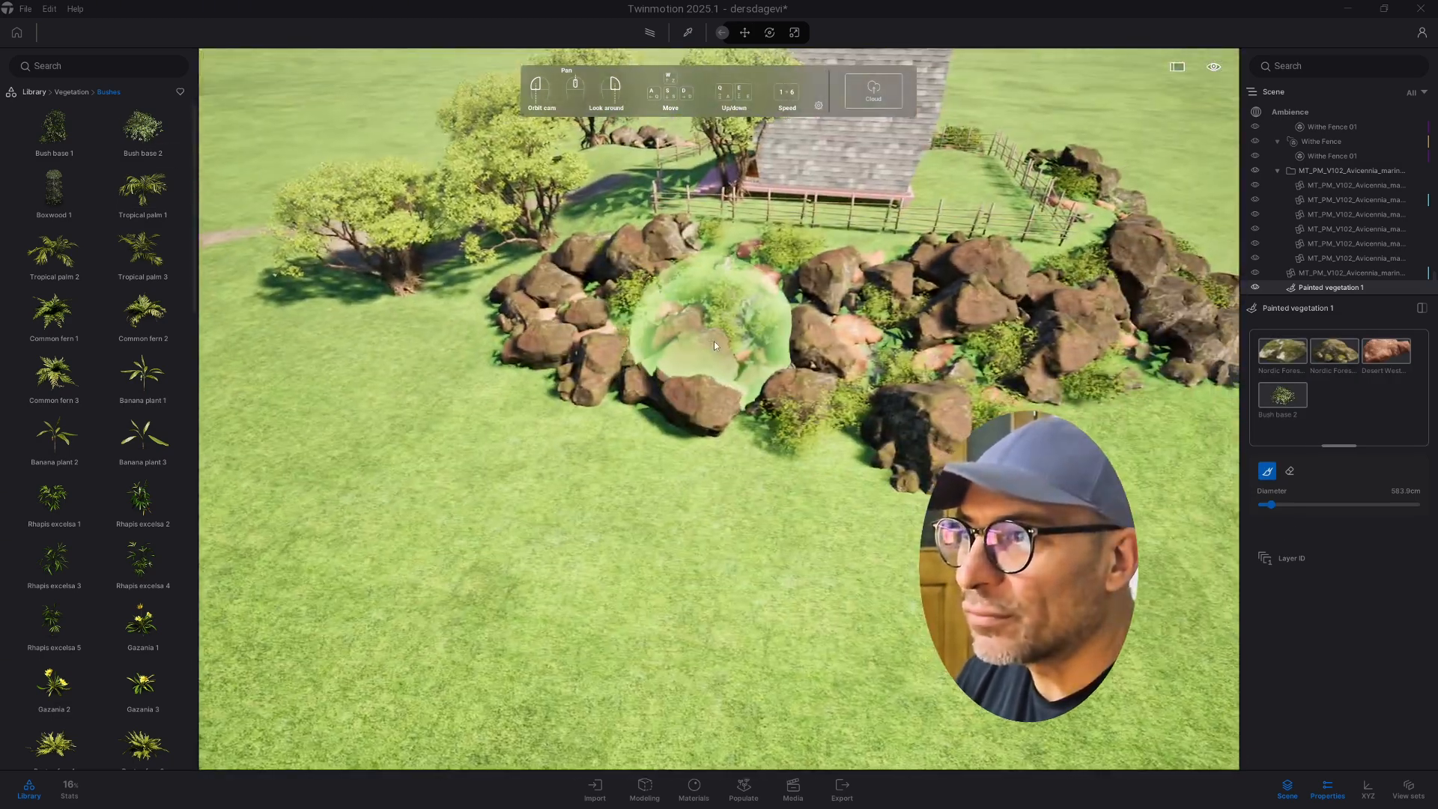
middle_drag(714, 342, 659, 341)
Add Boxwood 1 and Bush base 1 to Painted vegetation 1 and paint the mix across the rock bed.
drag(70, 193, 1367, 431)
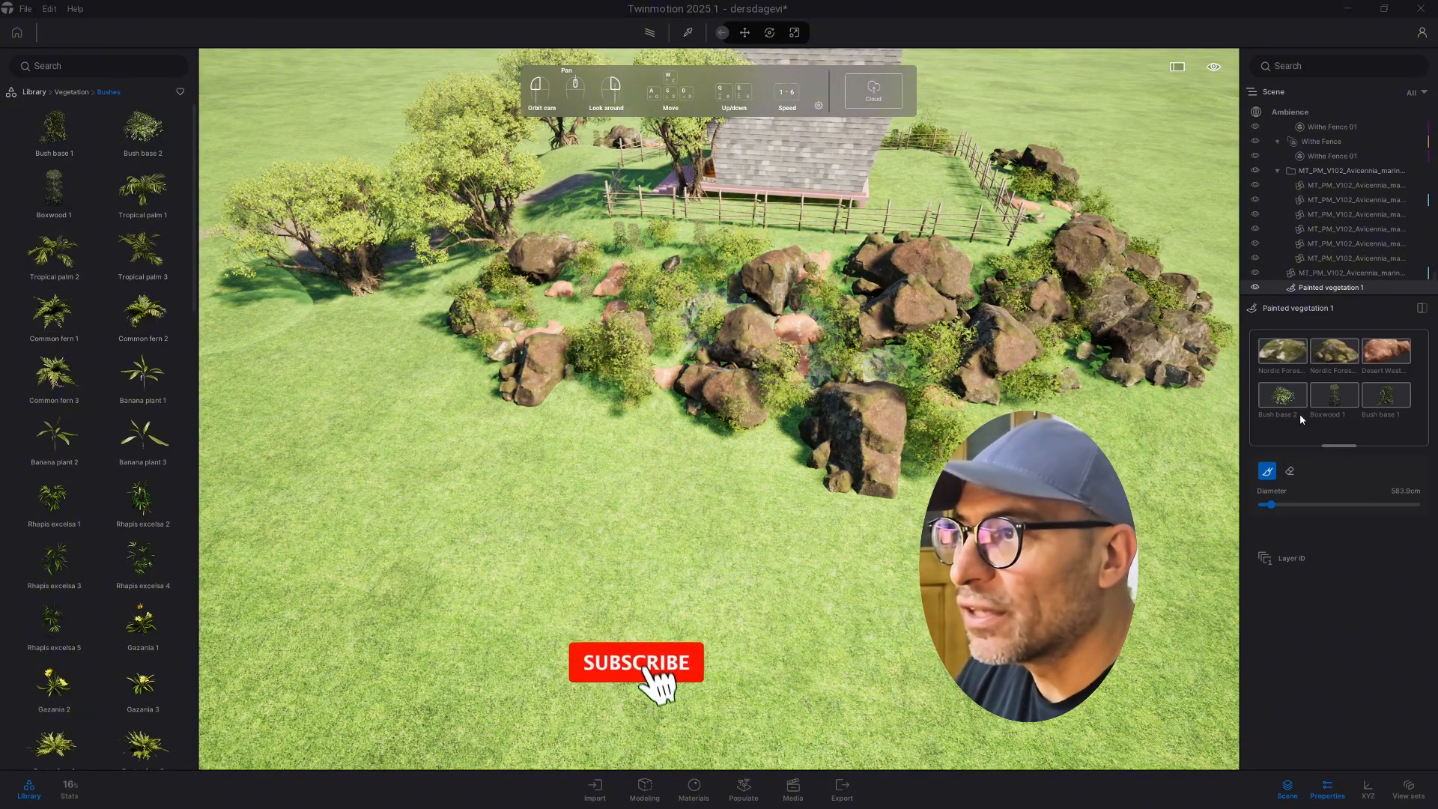
scroll(819, 401, up, 6)
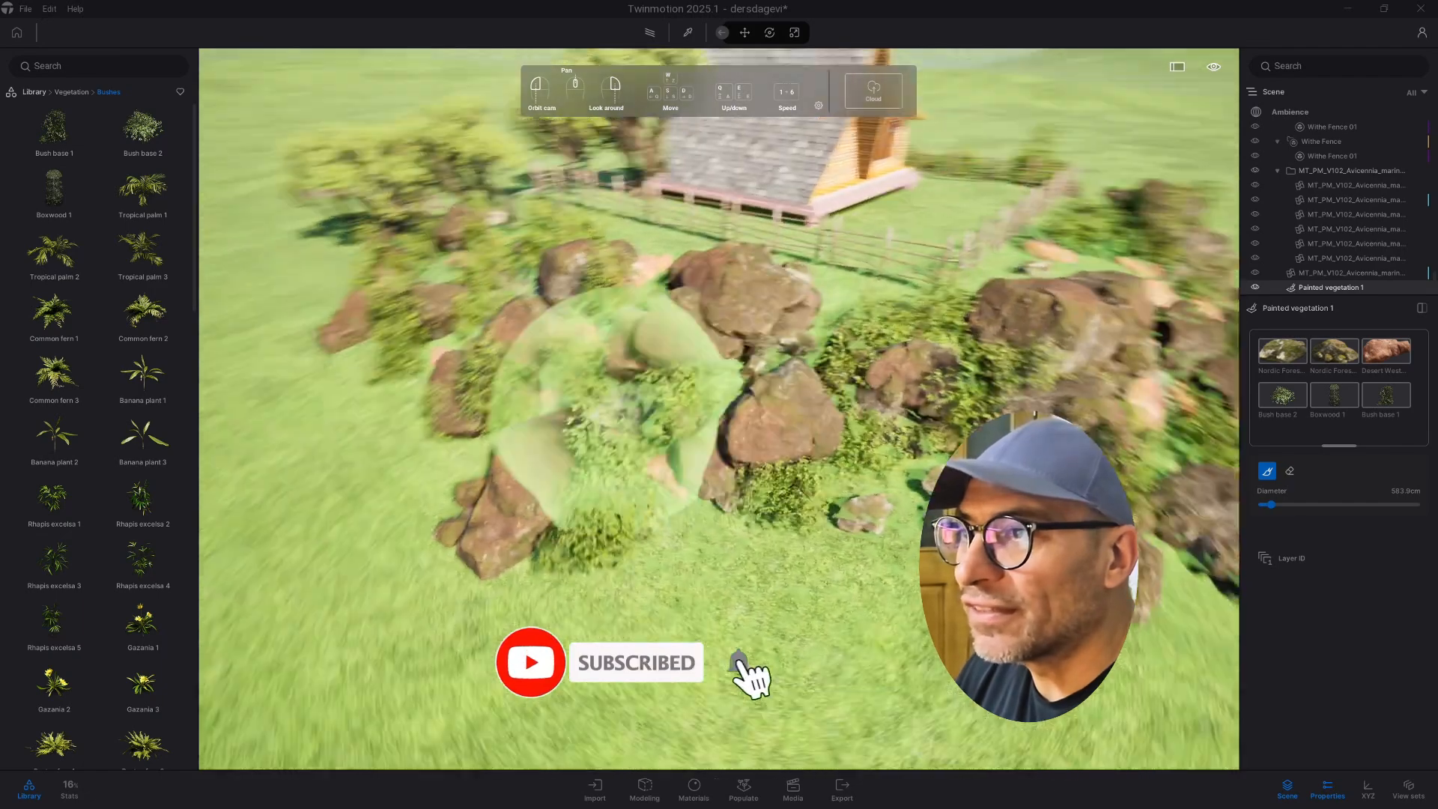
shift+middle_drag(614, 397, 865, 357)
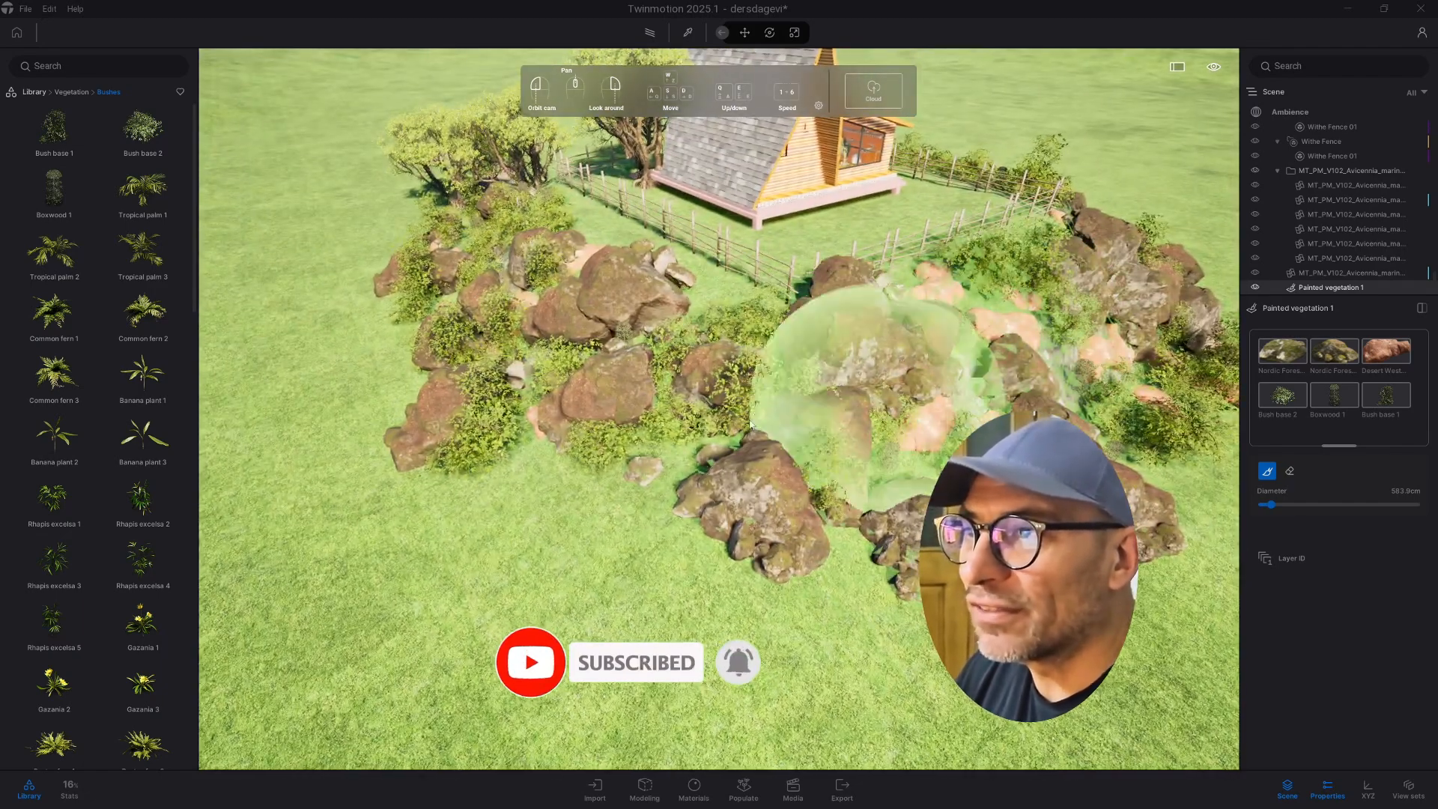
mouse_move(750, 424)
middle_down()
mouse_move(577, 402)
mouse_move(597, 379)
mouse_move(462, 385)
mouse_move(794, 360)
mouse_move(629, 348)
mouse_move(612, 374)
mouse_move(626, 349)
mouse_move(587, 337)
middle_up()
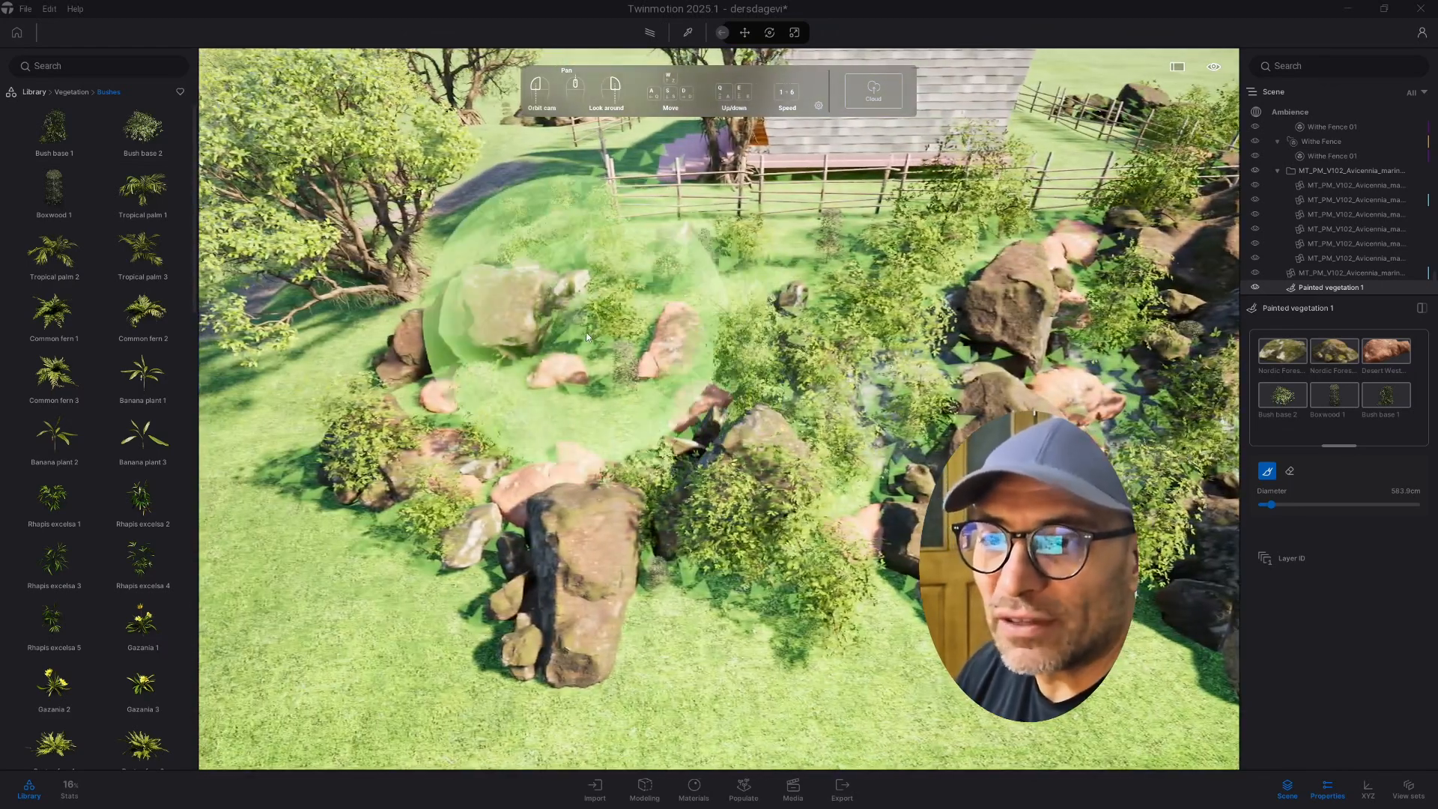
scroll(612, 392, down, 3)
shift+middle_drag(612, 392, 417, 411)
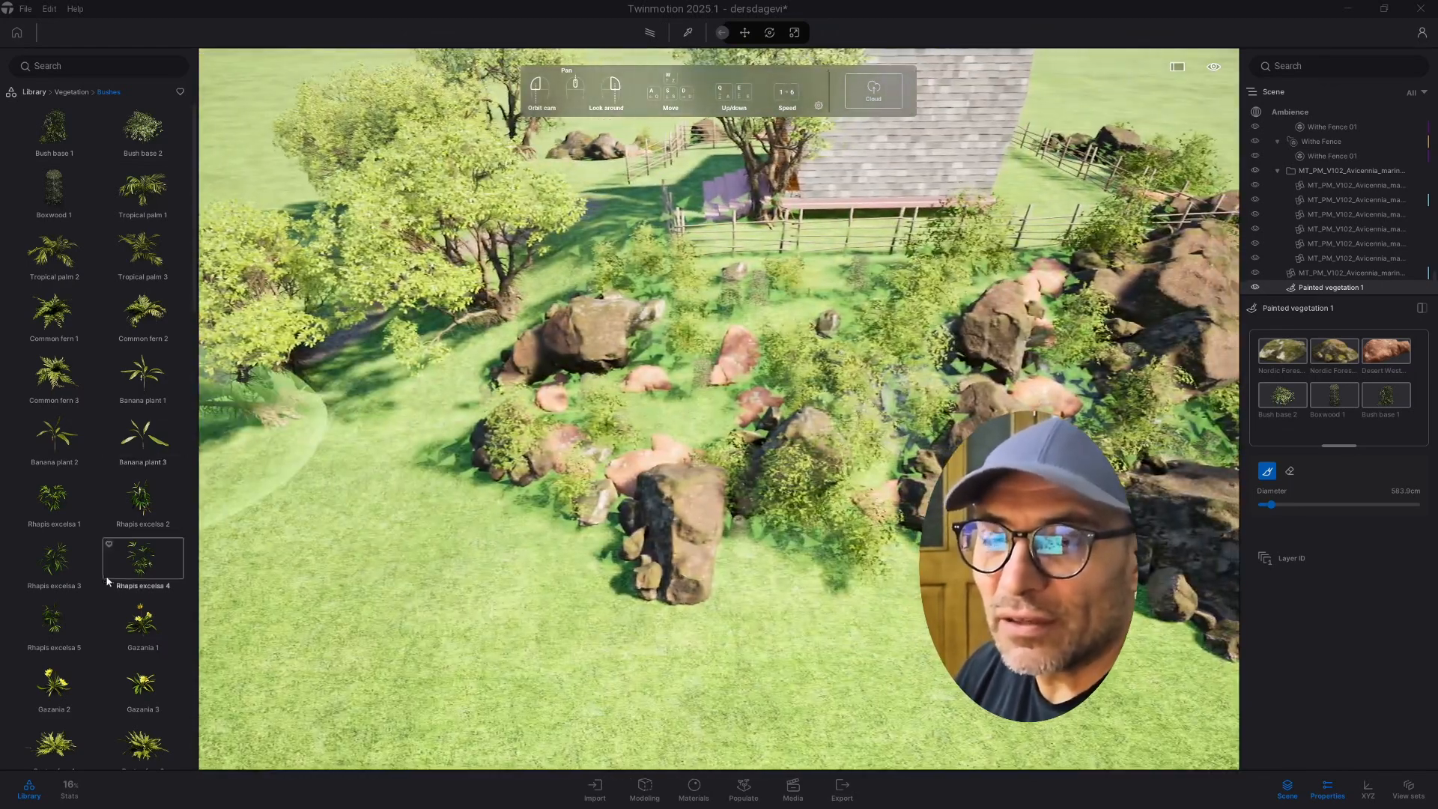
Add RosaCanina 1 from the bushes to Painted vegetation 1 and paint it between the rocks.
scroll(107, 581, down, 10)
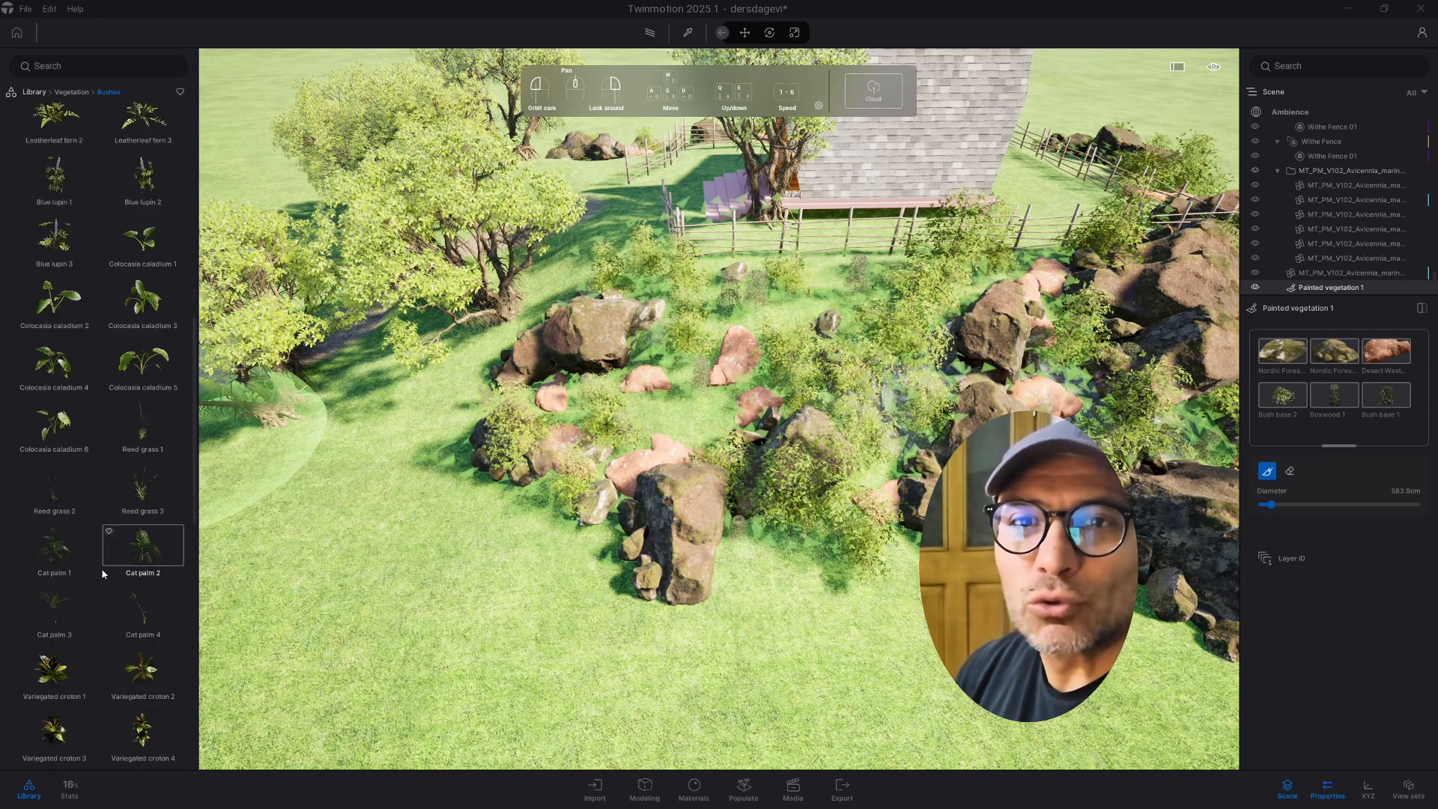
scroll(103, 573, down, 6)
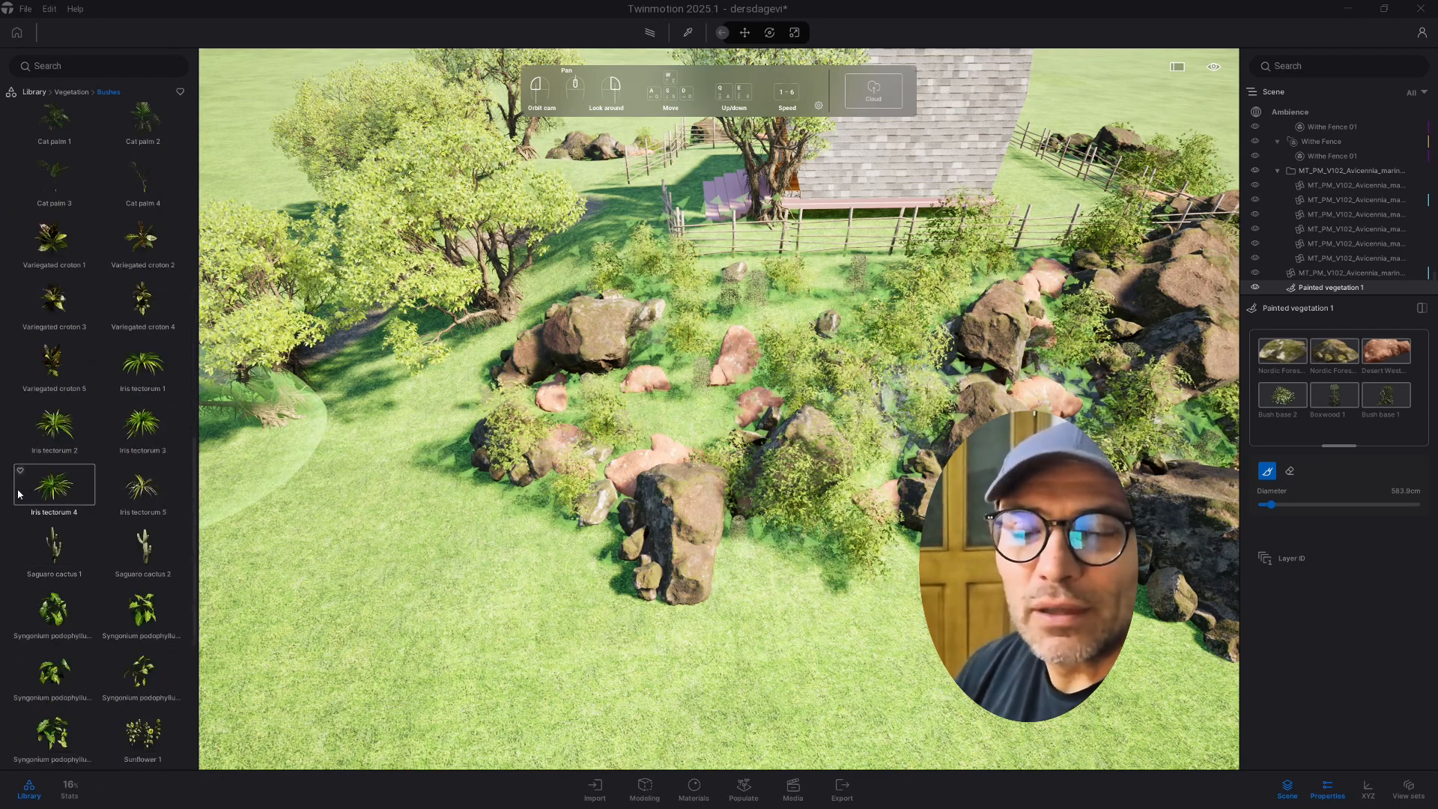
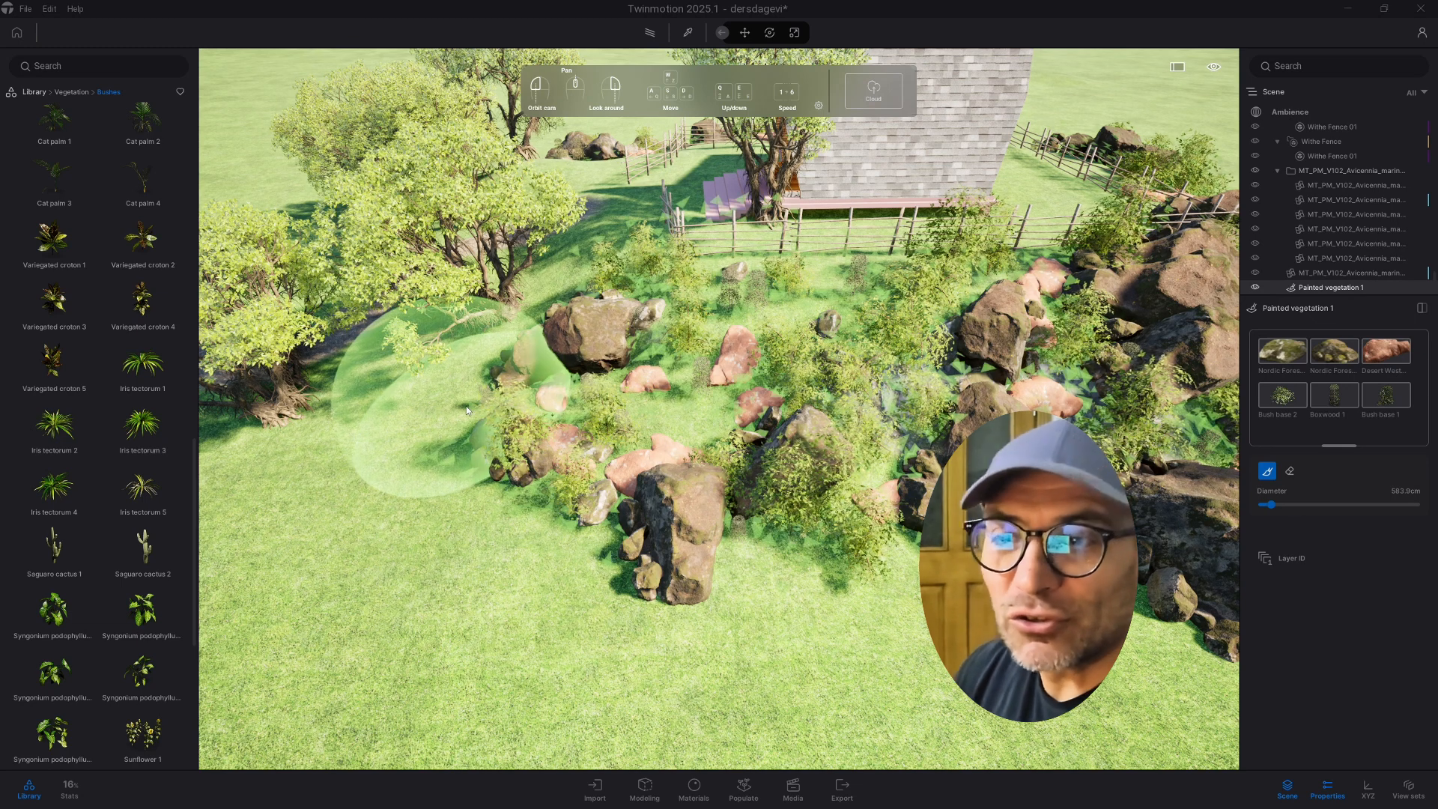
scroll(109, 506, down, 3)
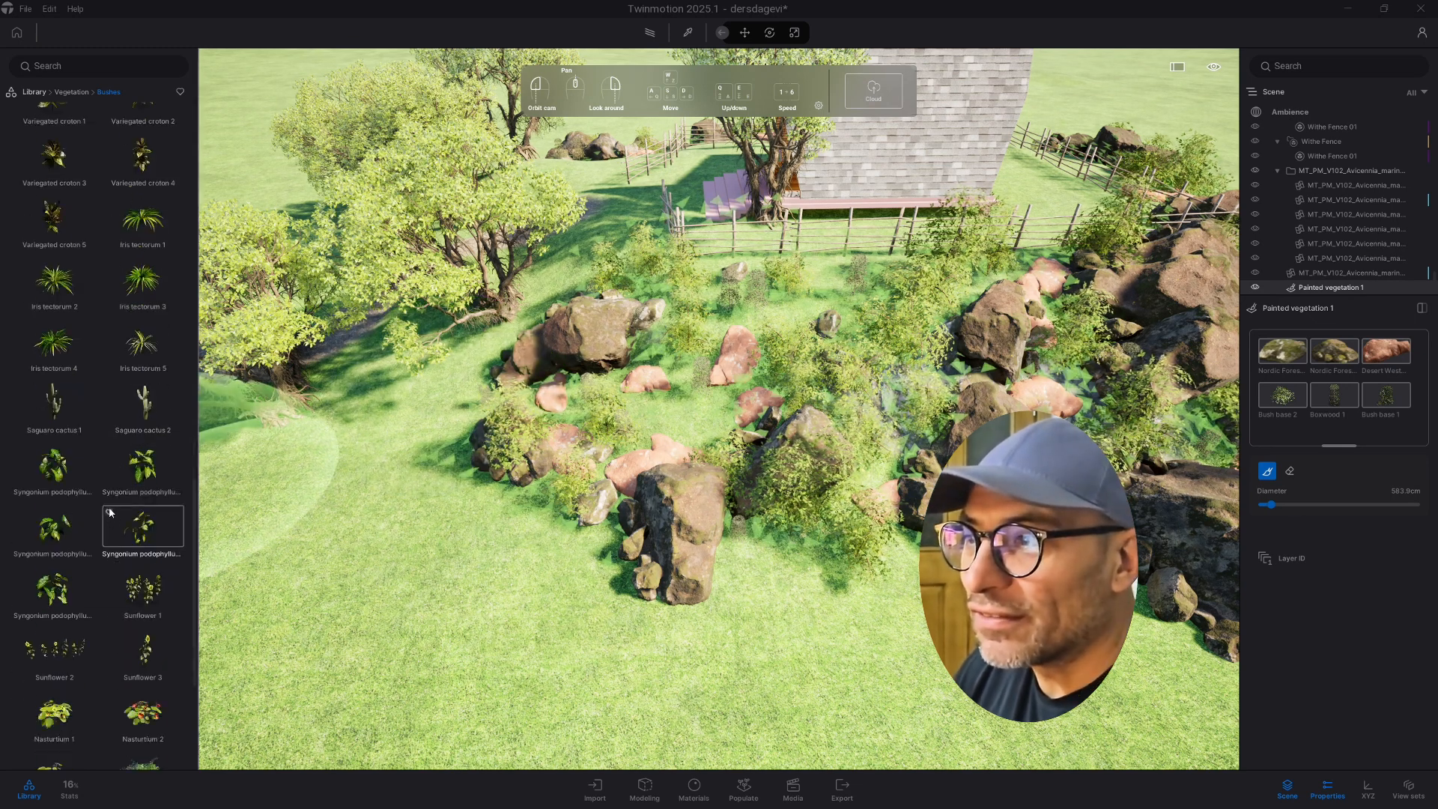
scroll(109, 507, down, 5)
drag(142, 539, 1339, 421)
mouse_move(951, 341)
shift+middle_down()
mouse_move(683, 331)
mouse_move(676, 281)
shift+middle_up()
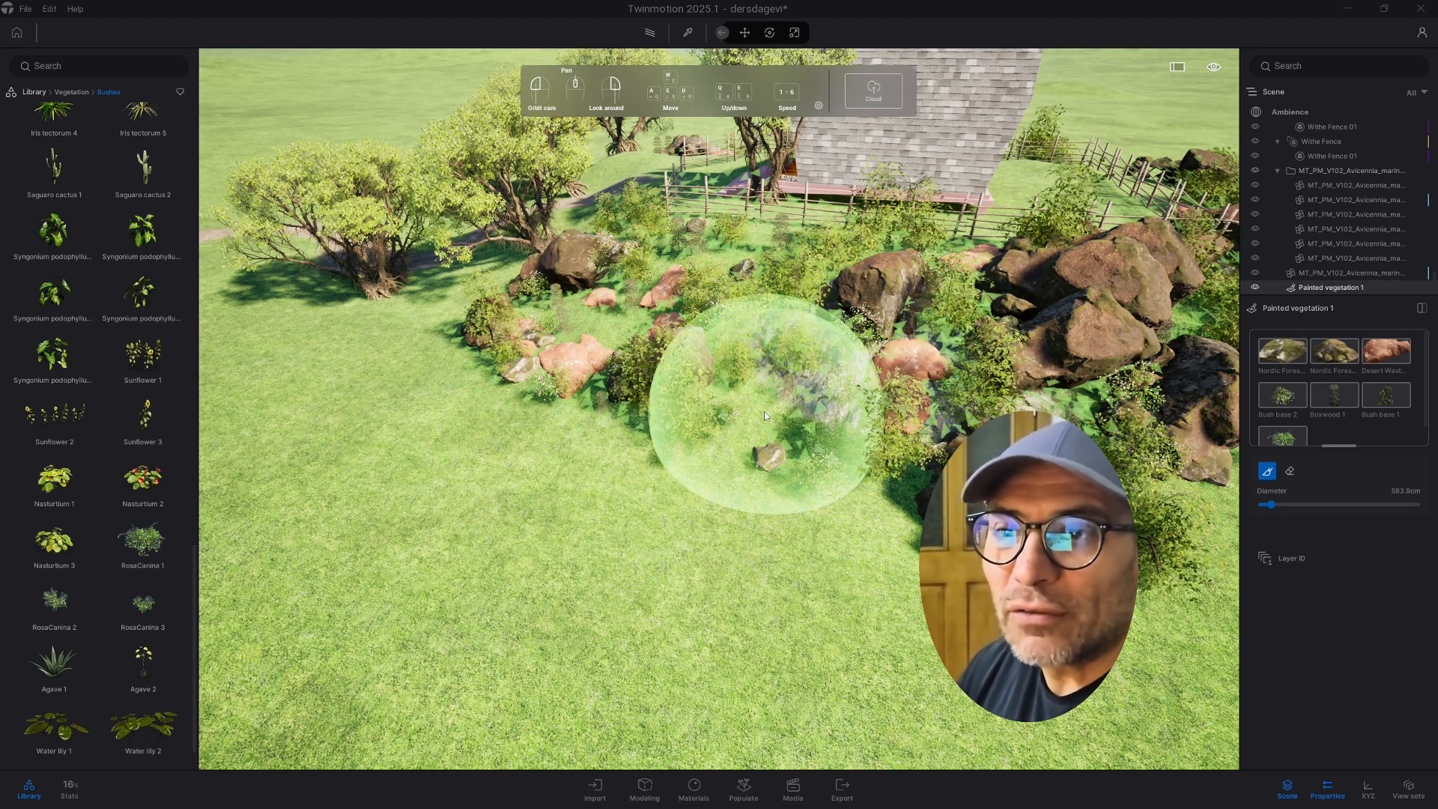
click(764, 411)
Set up a new Populate paint set with Bush base 2, Bush base 1, Common fern 2 and a tropical palm.
scroll(106, 453, up, 1)
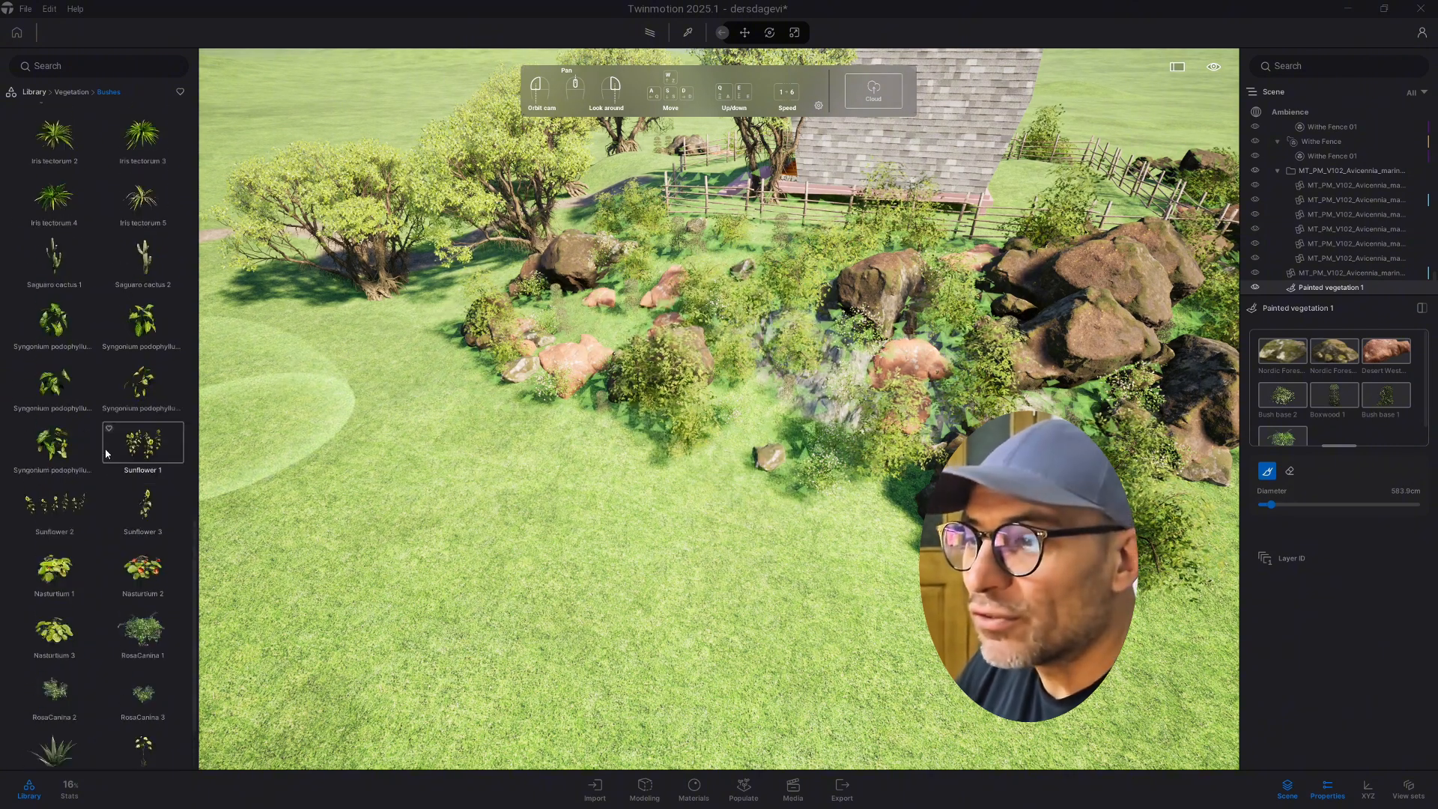
scroll(106, 453, up, 3)
scroll(87, 385, up, 2)
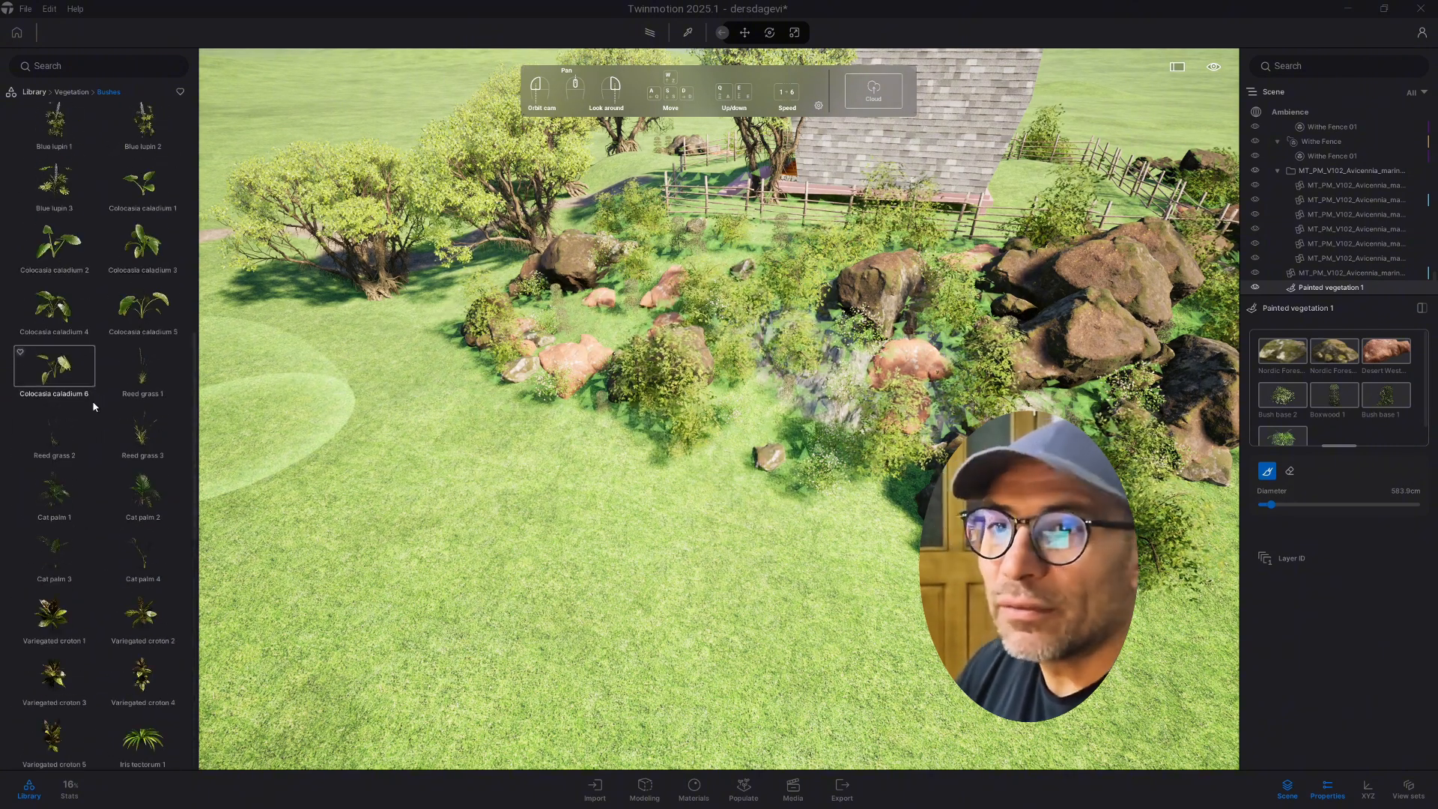
scroll(128, 350, up, 1)
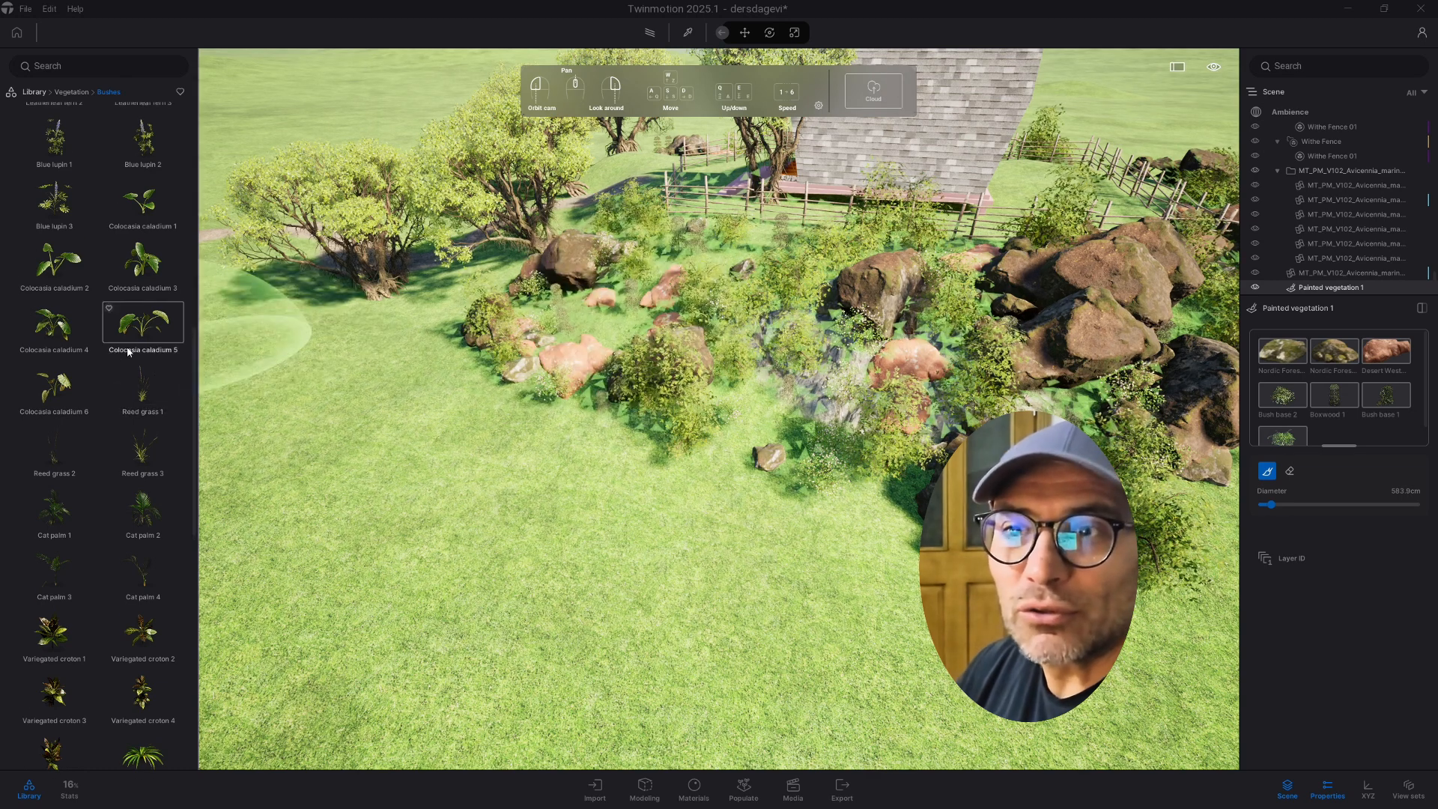
click(744, 790)
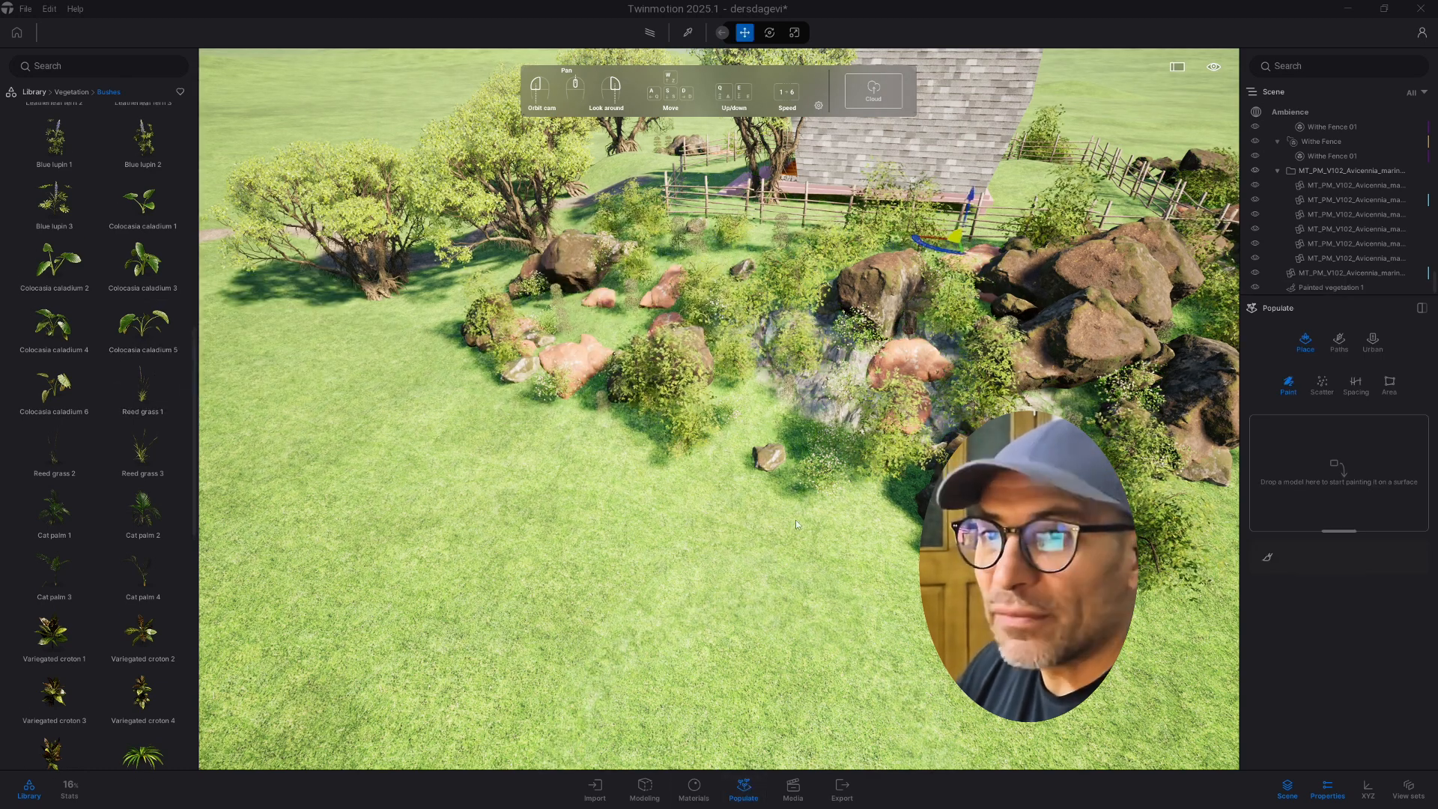
scroll(103, 301, up, 10)
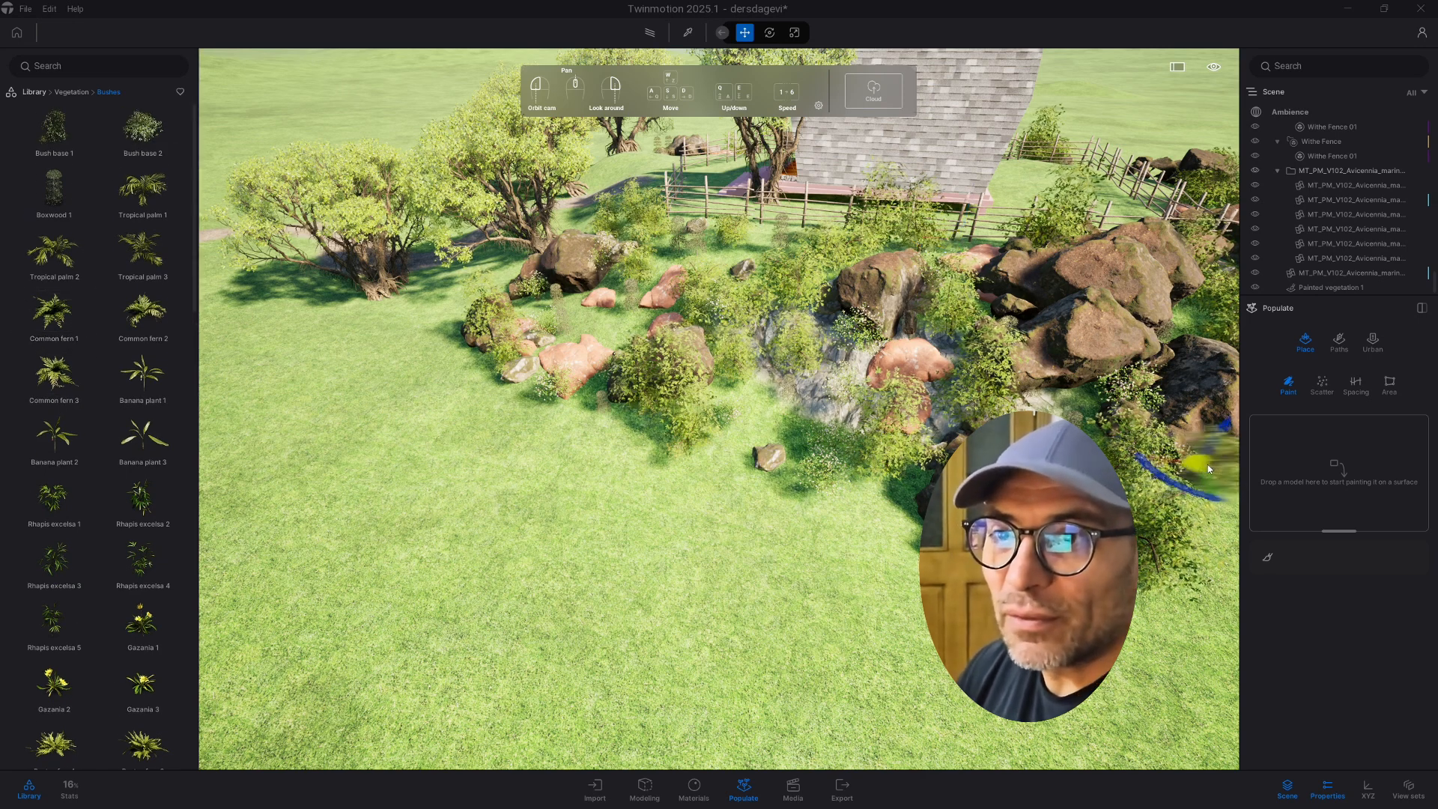
drag(1208, 469, 1303, 472)
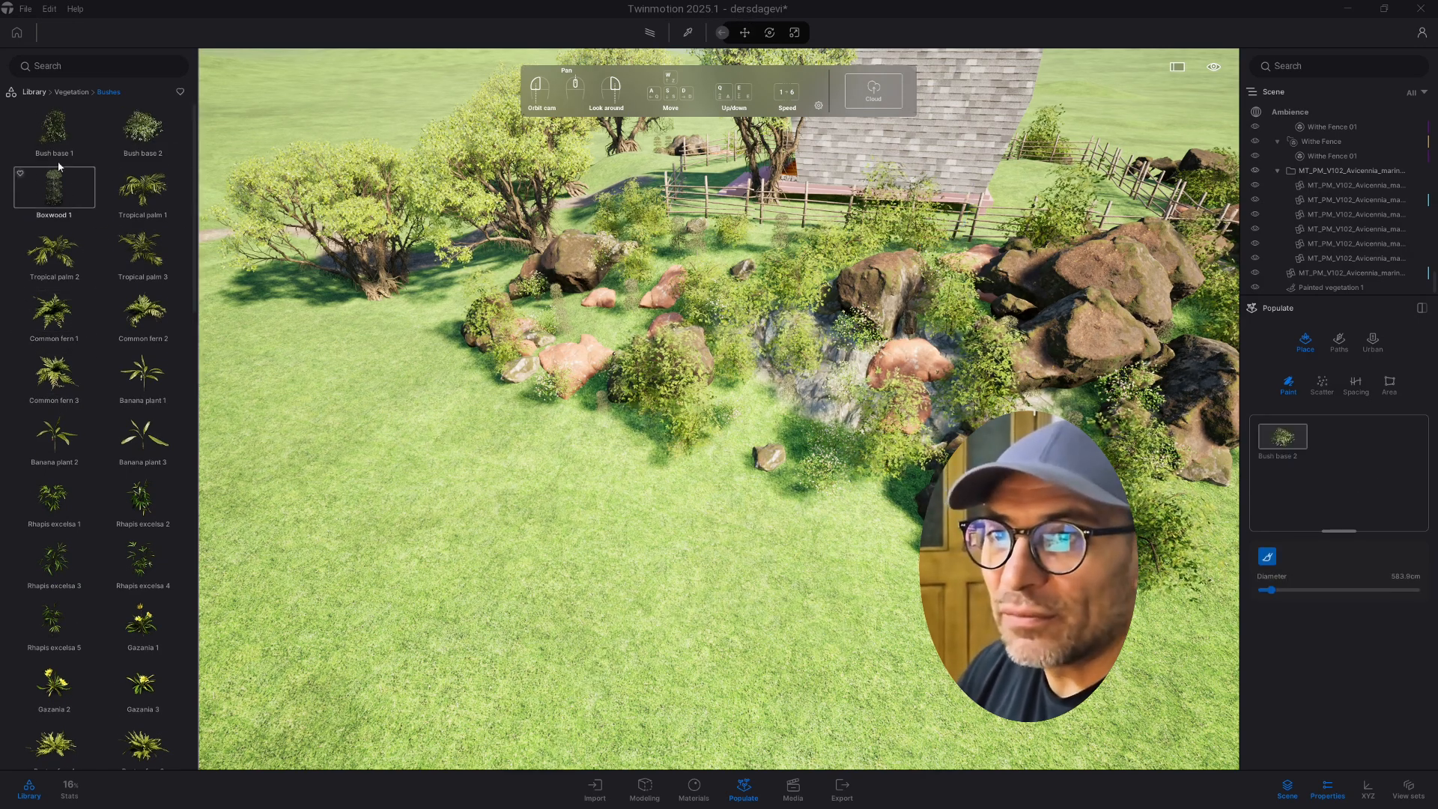
drag(1184, 491, 1333, 436)
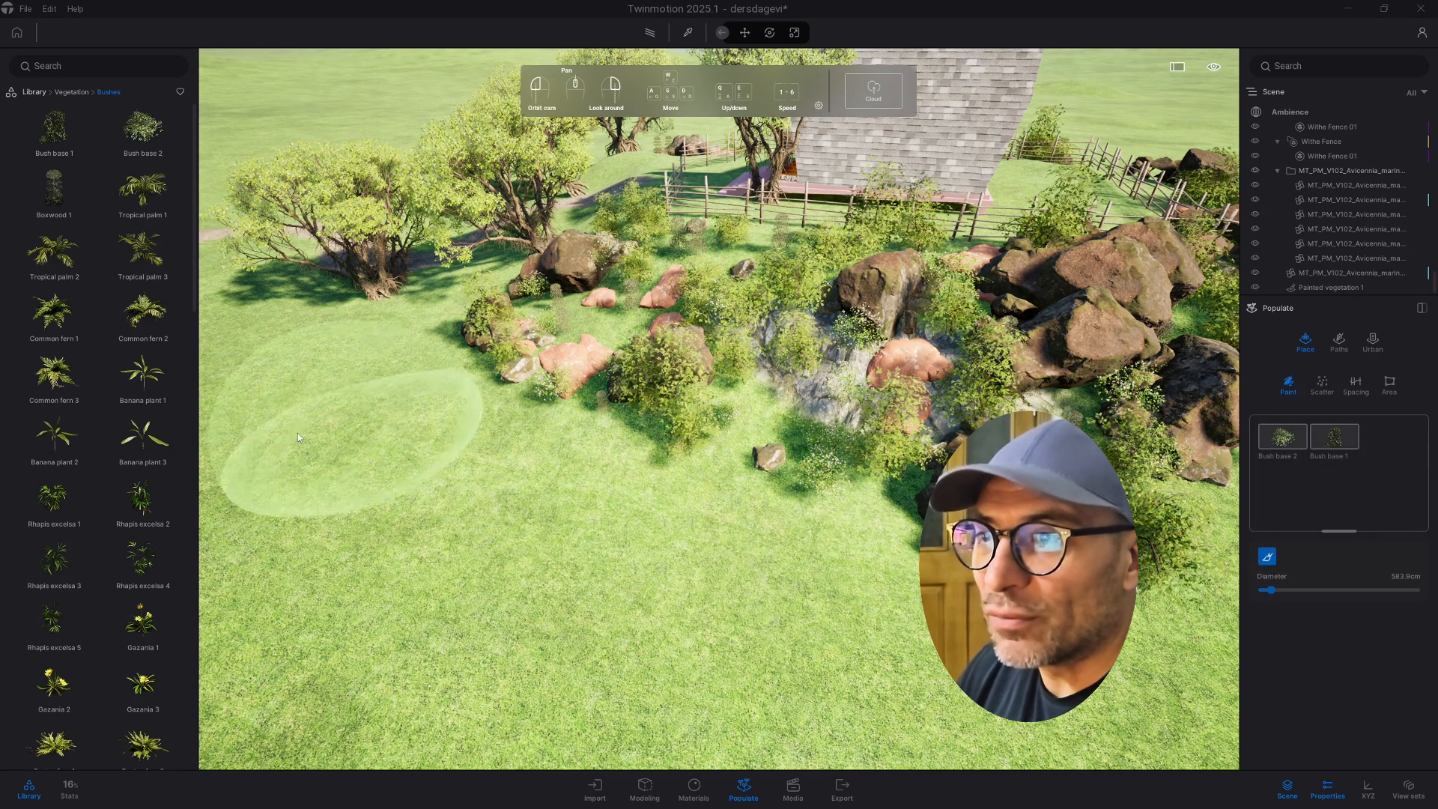
drag(134, 333, 1386, 438)
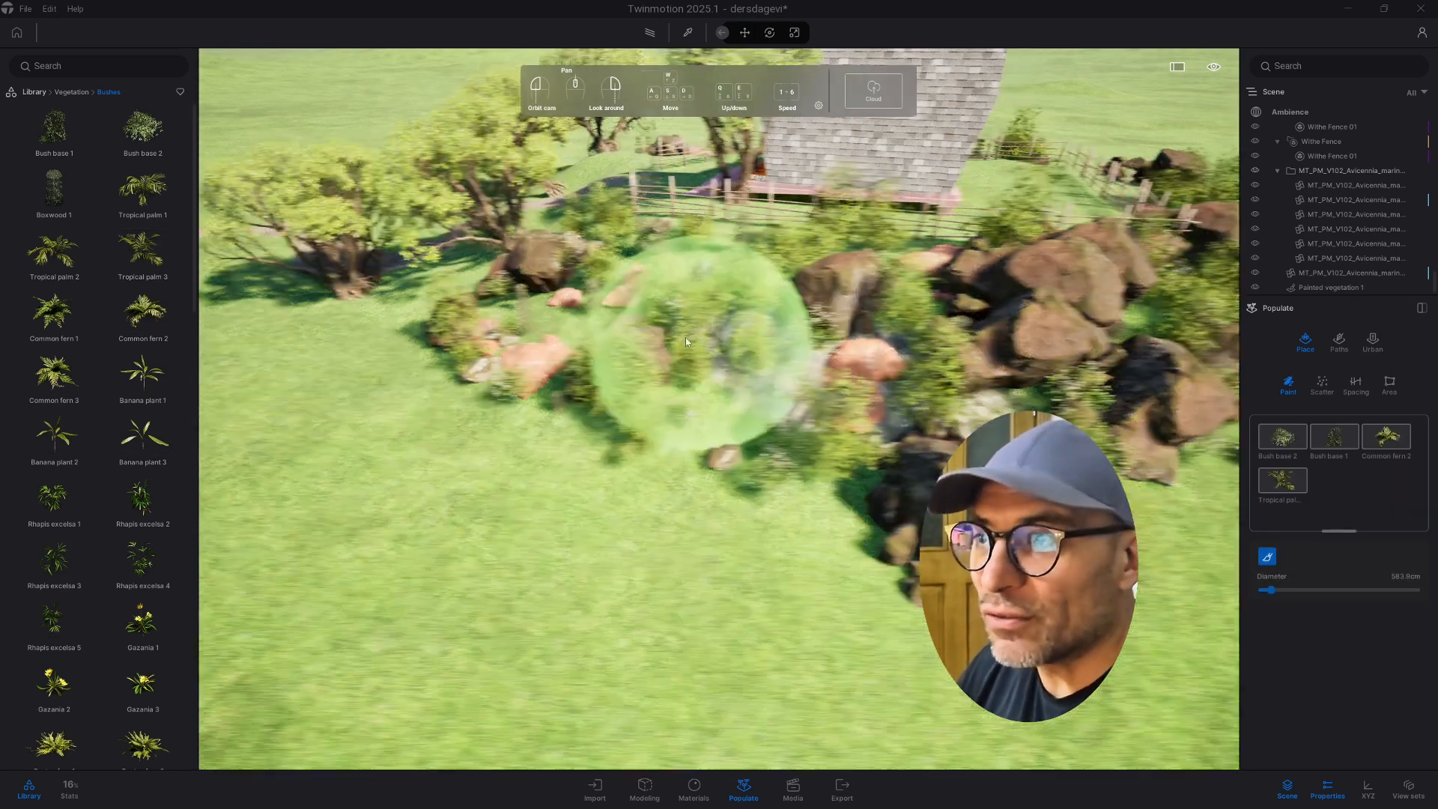
Paint the new bush, fern and palm mix densely over and around the rocks outside the fence.
mouse_move(686, 336)
mouse_down()
mouse_move(482, 335)
mouse_move(583, 346)
mouse_move(663, 388)
mouse_move(708, 385)
mouse_move(779, 442)
mouse_move(839, 442)
mouse_up()
key(d)
key(d)
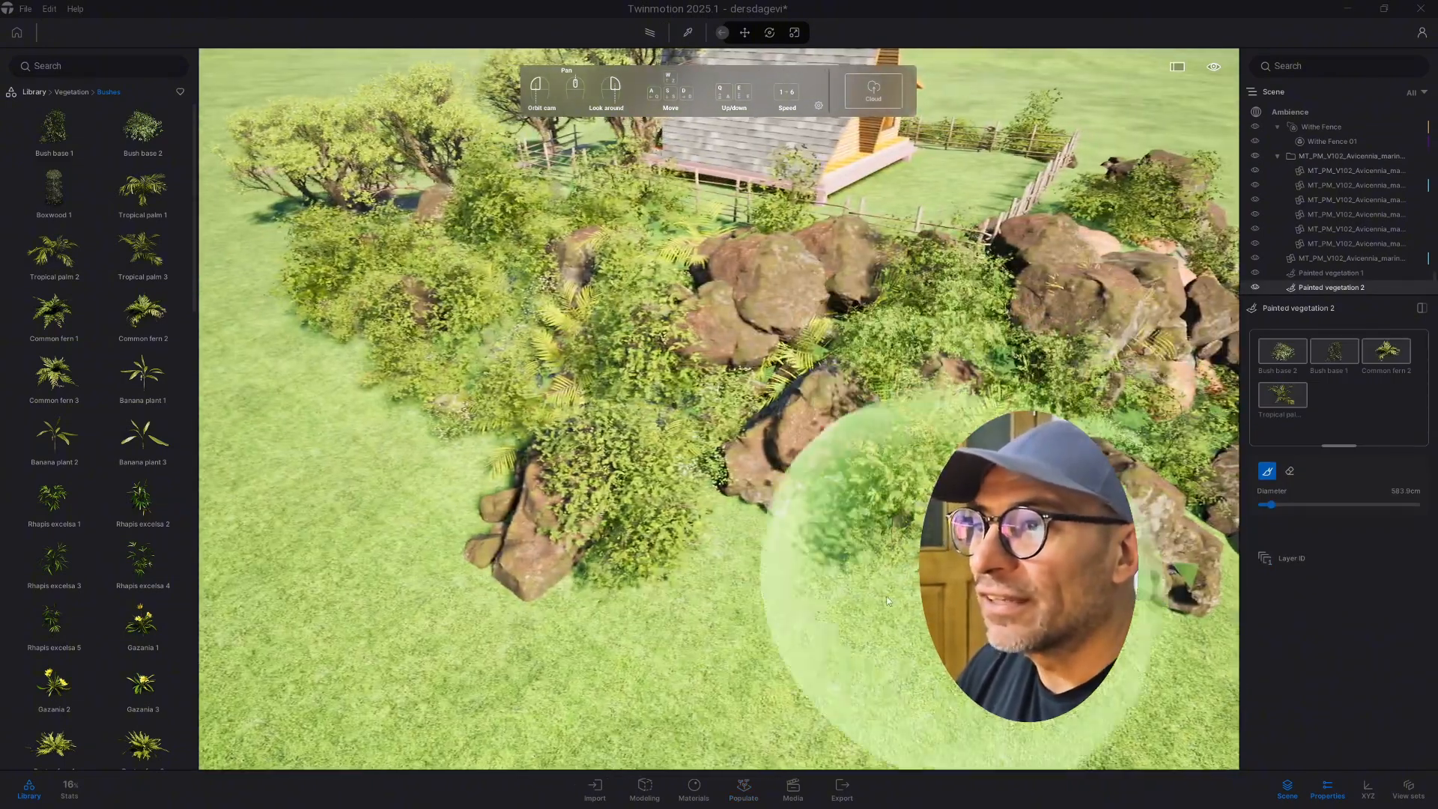
Paint the bush, fern and palm mix into the gaps between the rocks on the slope below the fence.
right_drag(1025, 576, 770, 529)
drag(770, 530, 802, 417)
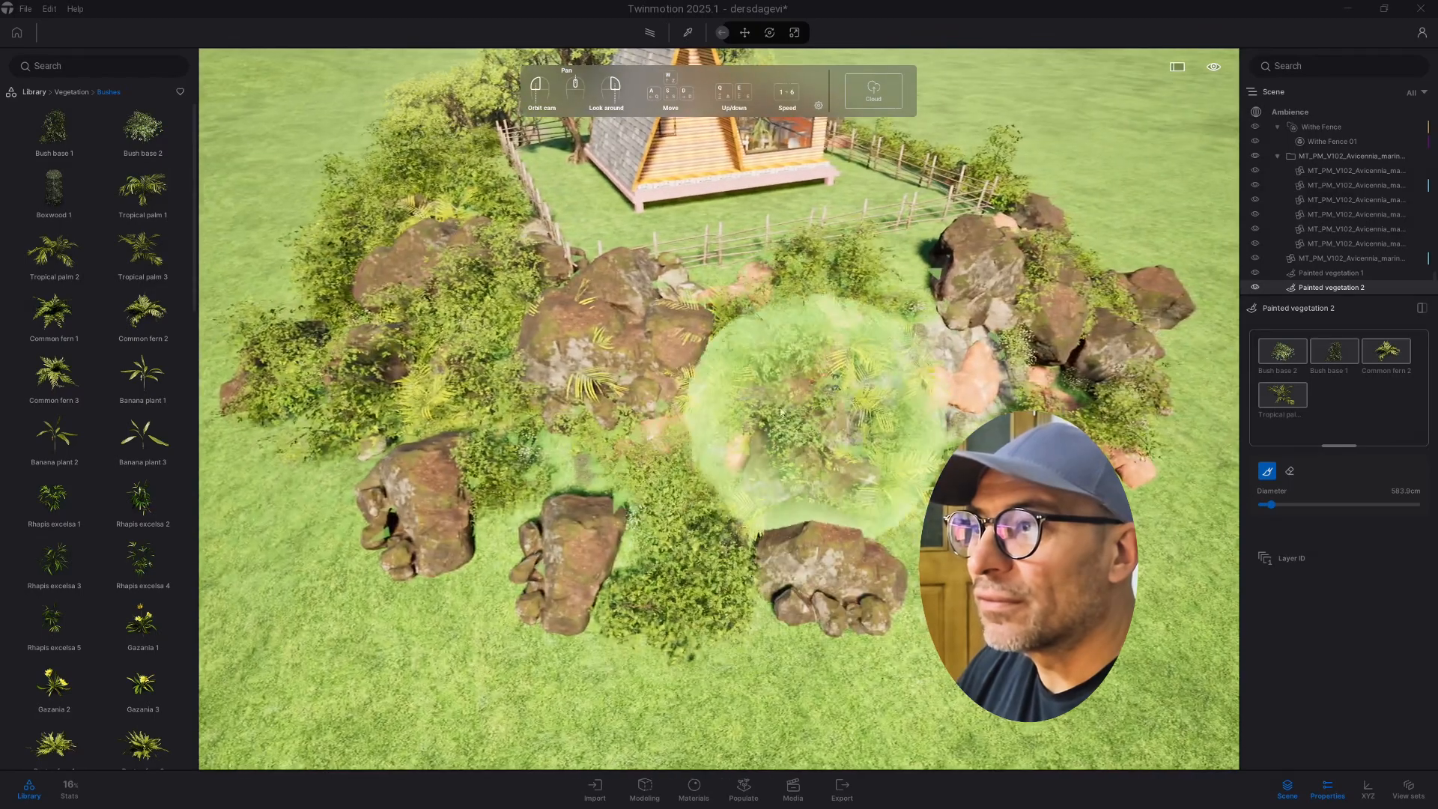
mouse_move(802, 417)
right_down()
mouse_move(741, 445)
mouse_move(729, 327)
right_up()
key(d)
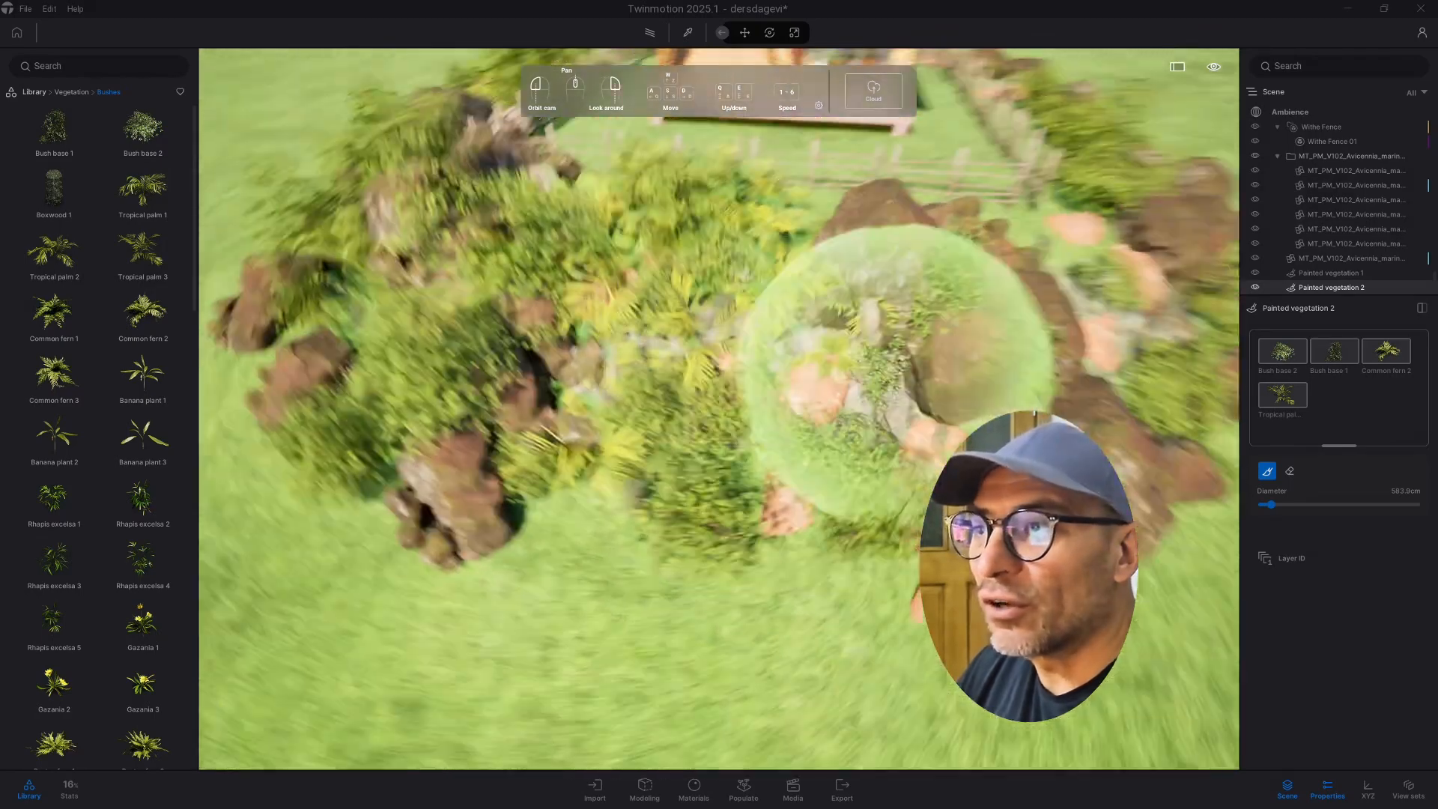
mouse_move(898, 433)
right_down()
mouse_move(1018, 327)
mouse_move(713, 308)
right_up()
drag(715, 307, 854, 411)
Extend the painted vegetation mix along the rock bed and around the large boulders towards the neighbouring trees.
mouse_move(853, 412)
right_down()
mouse_move(770, 426)
mouse_move(737, 479)
right_up()
key(w)
key(s)
mouse_move(866, 497)
right_down()
mouse_move(882, 370)
mouse_move(981, 363)
mouse_move(950, 364)
right_up()
middle_drag(950, 360, 739, 349)
click(793, 313)
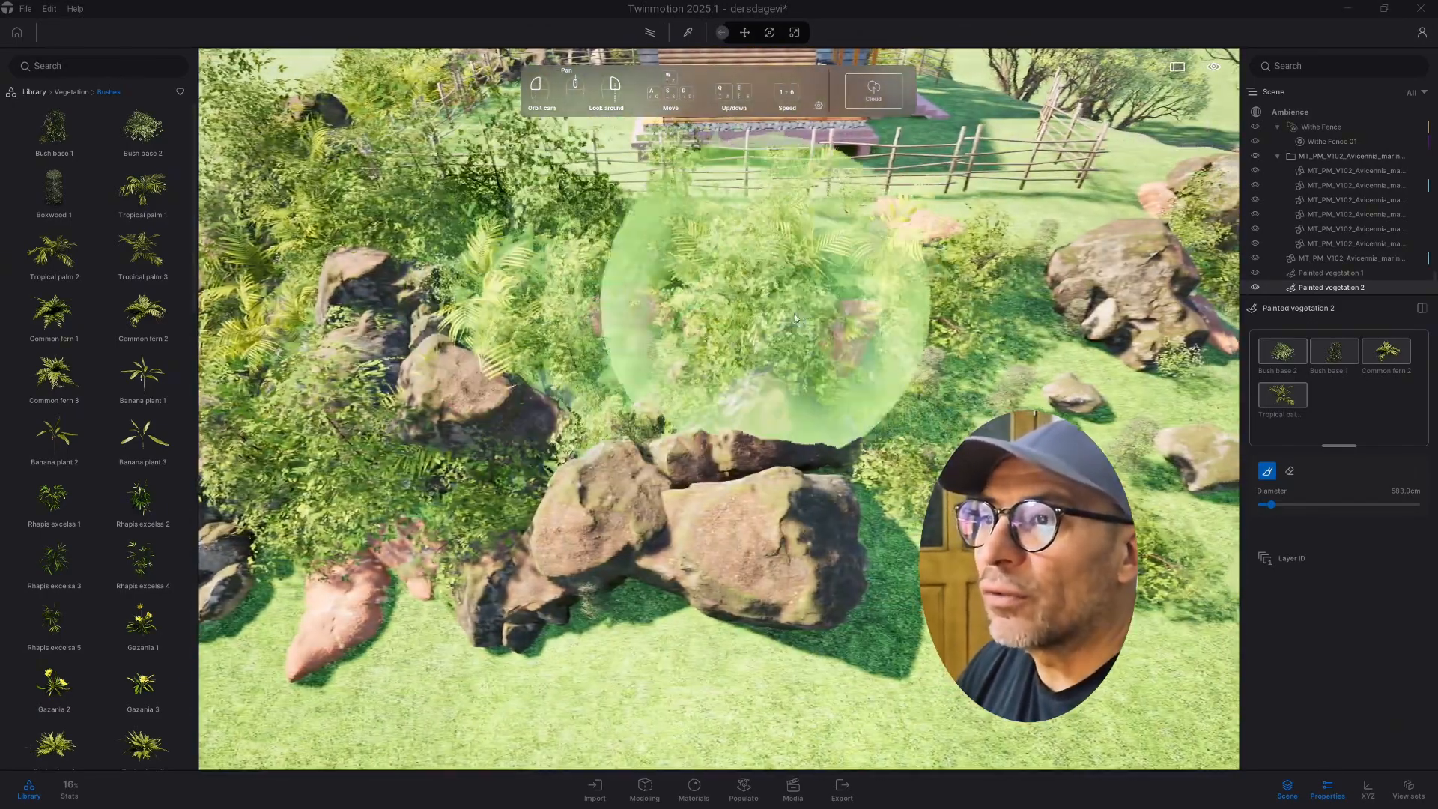
middle_drag(898, 315, 715, 280)
mouse_move(717, 283)
mouse_down()
mouse_move(739, 375)
mouse_move(674, 385)
mouse_move(749, 404)
mouse_up()
key(d)
right_drag(749, 404, 921, 374)
mouse_move(910, 325)
mouse_down()
mouse_move(906, 307)
mouse_move(866, 346)
mouse_up()
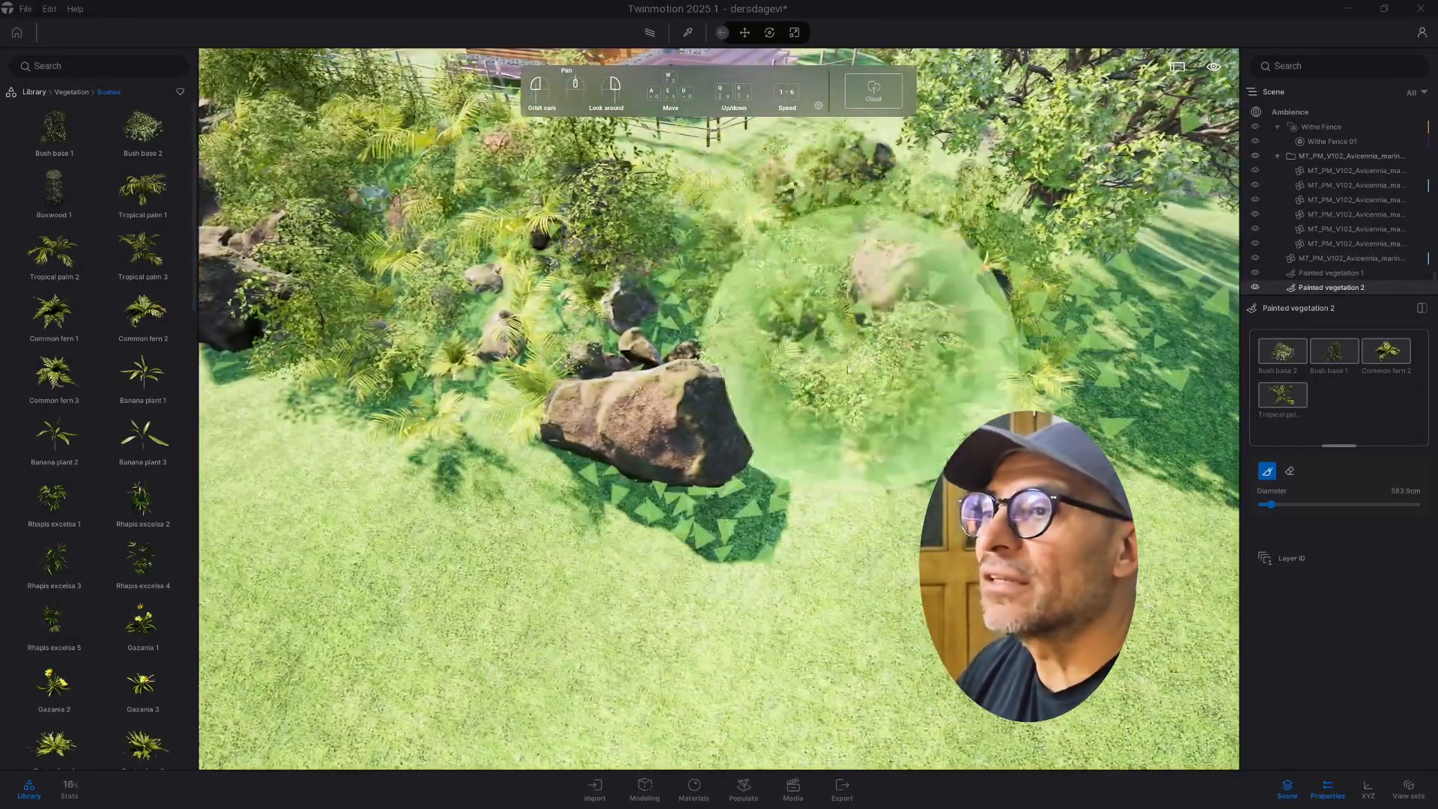
Paint a patch of the vegetation mix over the lone rock between the gnarled tree and the withe fence.
mouse_move(866, 346)
right_down()
mouse_move(959, 345)
mouse_move(1003, 224)
right_up()
key(w)
key(a)
mouse_move(524, 359)
right_down()
mouse_move(687, 325)
mouse_move(869, 356)
mouse_move(745, 349)
mouse_move(787, 362)
mouse_move(674, 277)
mouse_move(741, 254)
mouse_move(756, 224)
mouse_move(738, 82)
right_up()
key(d)
key(w)
key(w)
key(s)
key(w)
key(s)
mouse_move(776, 225)
right_down()
mouse_move(776, 300)
mouse_move(779, 228)
mouse_move(805, 251)
right_up()
key(w)
key(d)
mouse_move(1214, 430)
right_down()
mouse_move(736, 397)
mouse_move(502, 138)
mouse_move(651, 425)
right_up()
key(s)
key(d)
key(s)
key(w)
key(w)
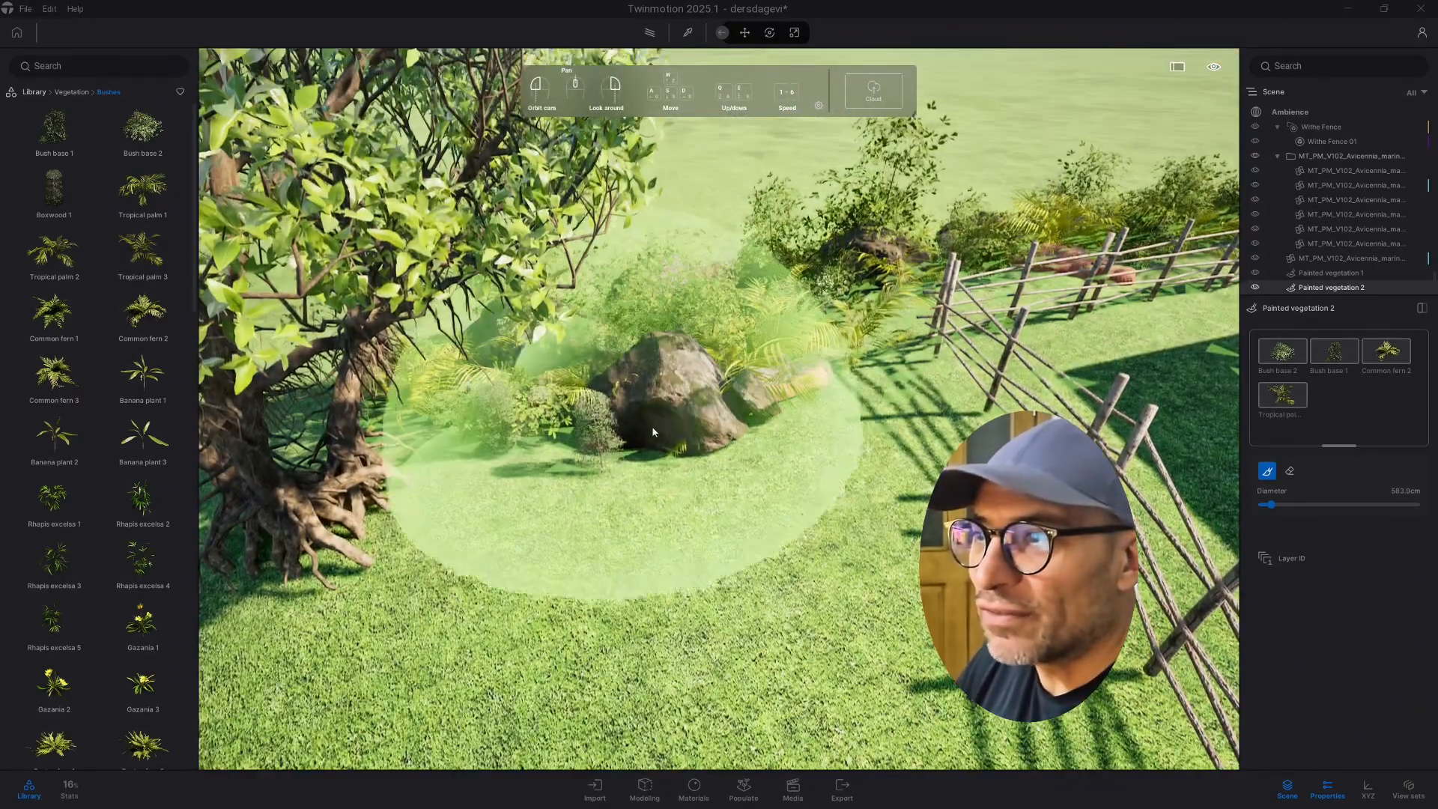
mouse_move(651, 425)
mouse_down()
mouse_move(624, 408)
mouse_move(782, 334)
mouse_move(636, 416)
mouse_up()
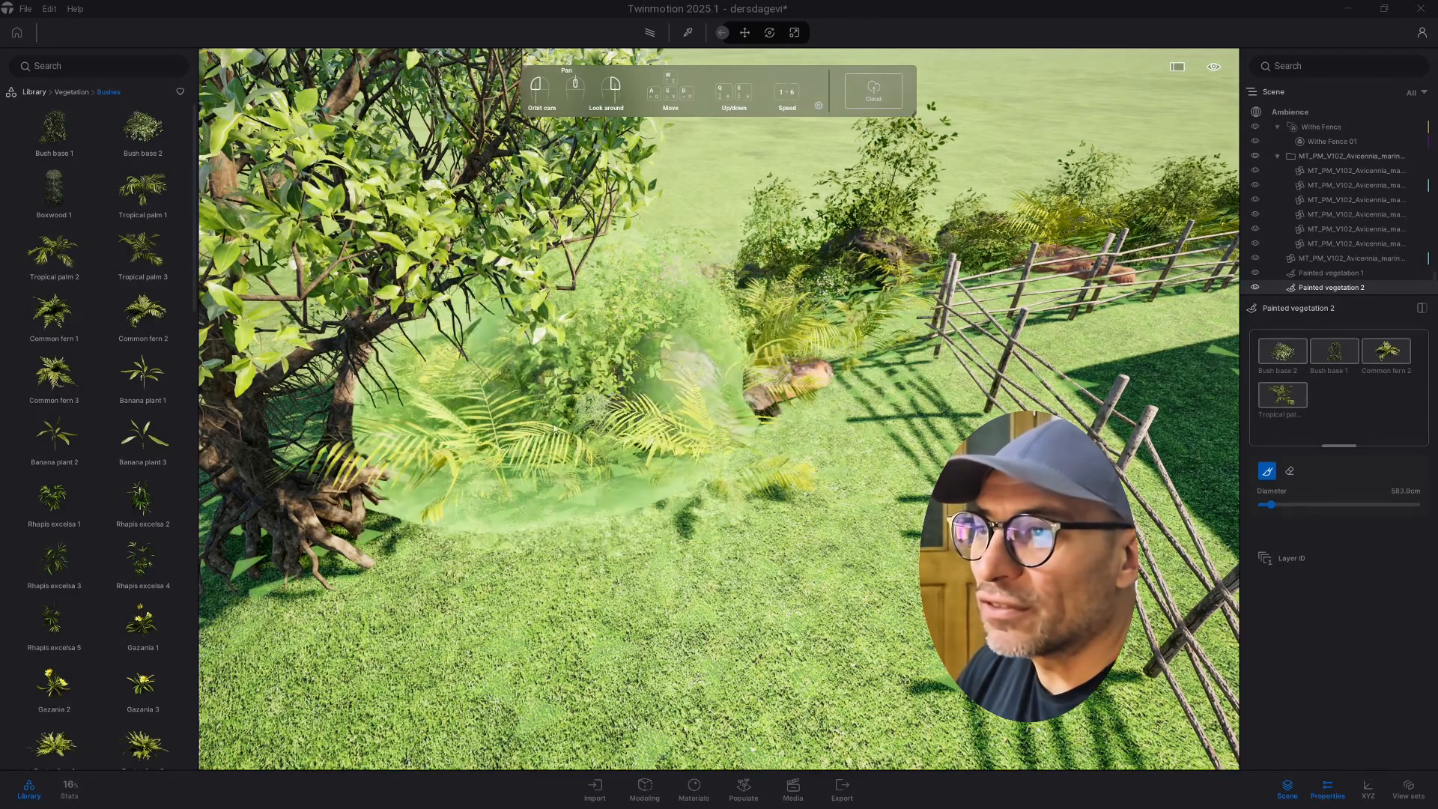
Select the Rocky grasslands landscape beside the gravel path and switch it from sculpting to painting.
key(s)
mouse_move(794, 337)
right_down()
mouse_move(891, 360)
mouse_move(924, 386)
mouse_move(868, 353)
mouse_move(966, 381)
mouse_move(1123, 382)
mouse_move(1168, 427)
right_up()
key(s)
key(w)
key(w)
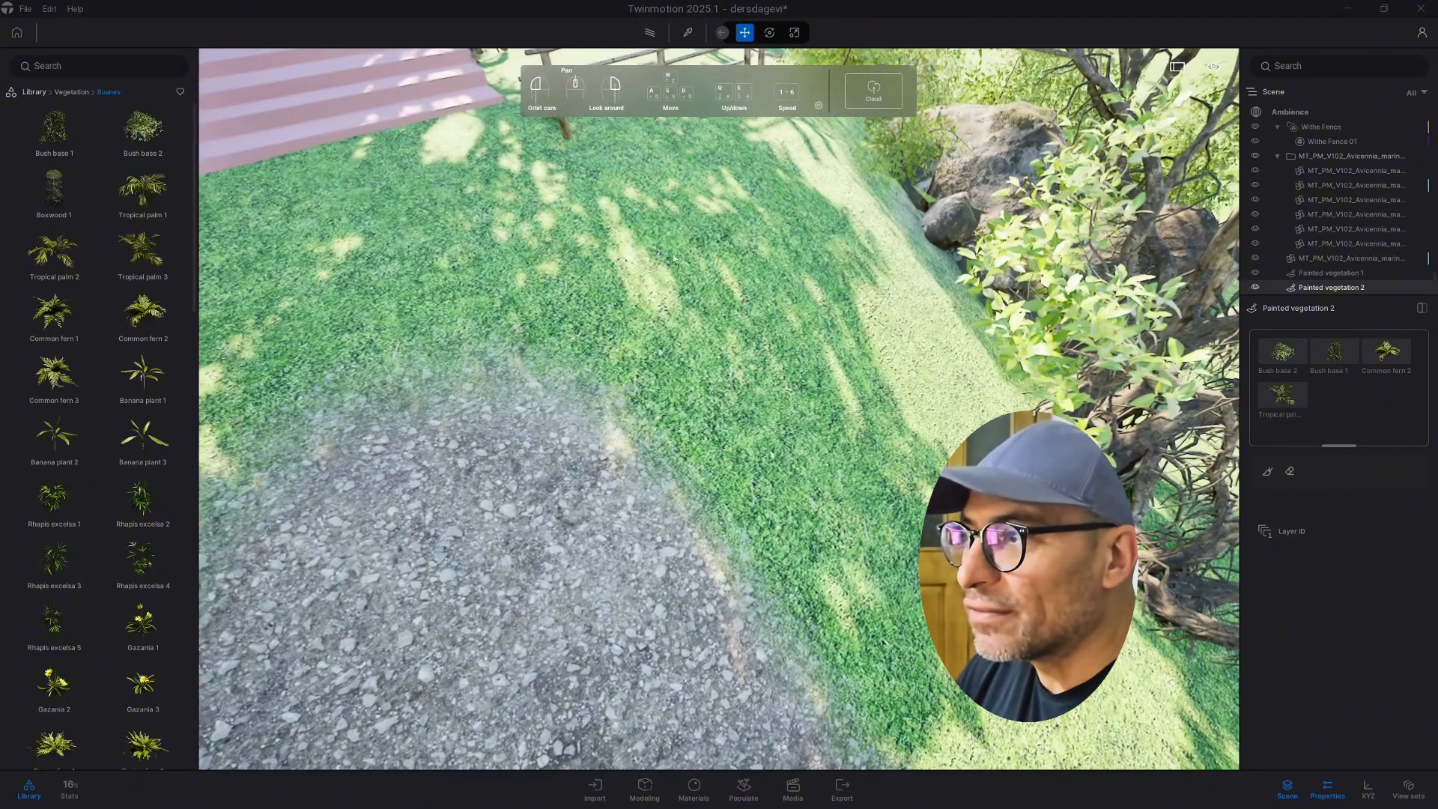
click(723, 316)
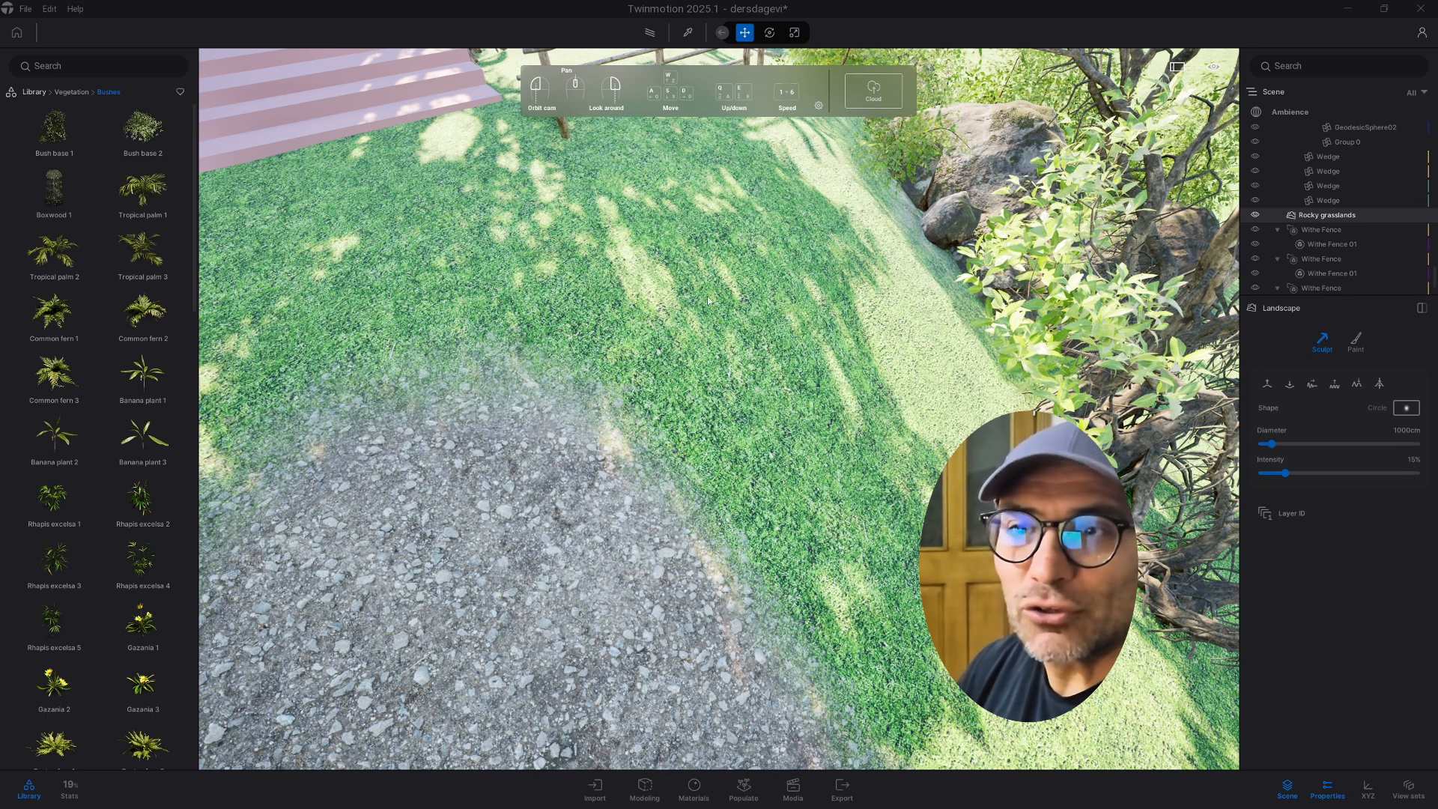
click(1354, 343)
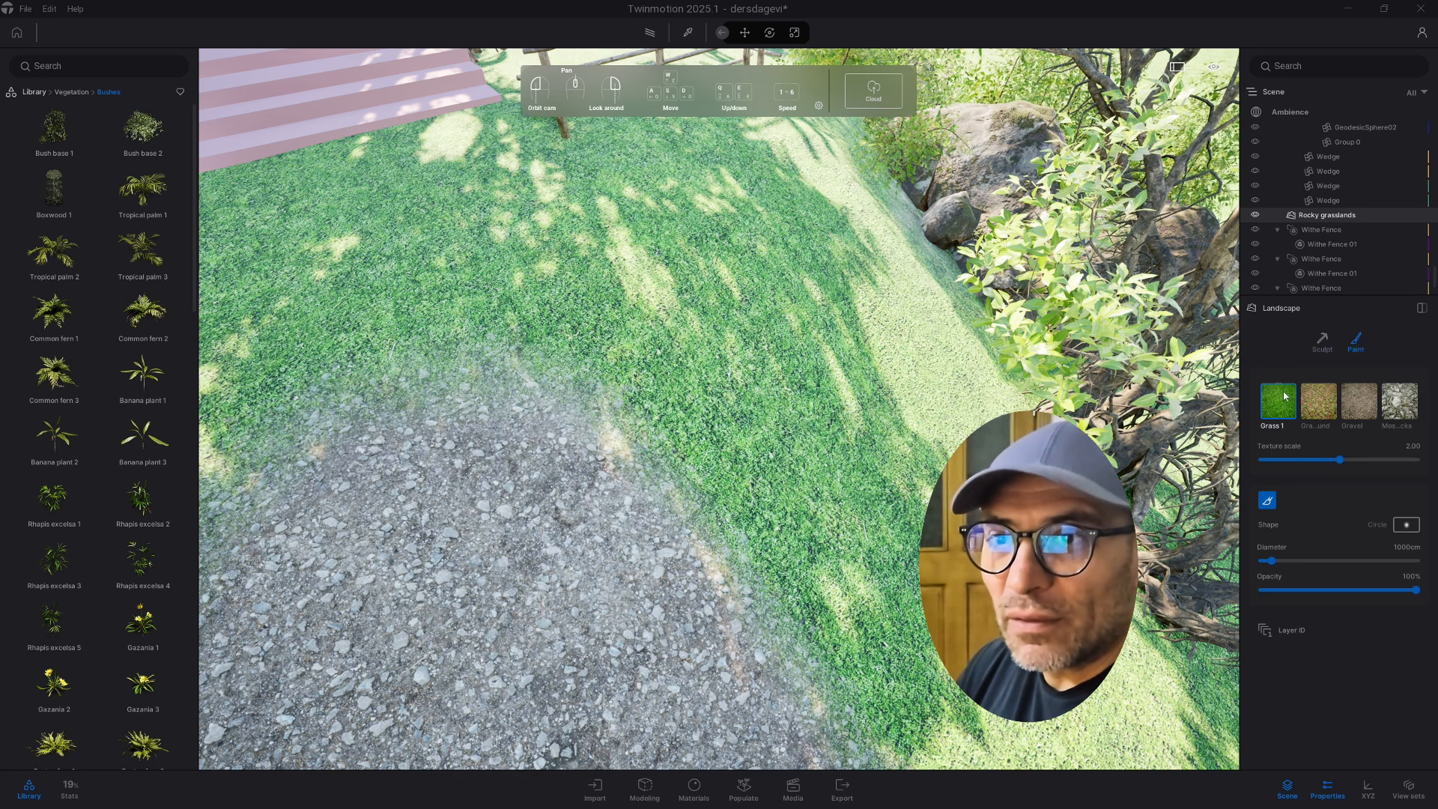
Open the natural ground materials in the library.
click(35, 92)
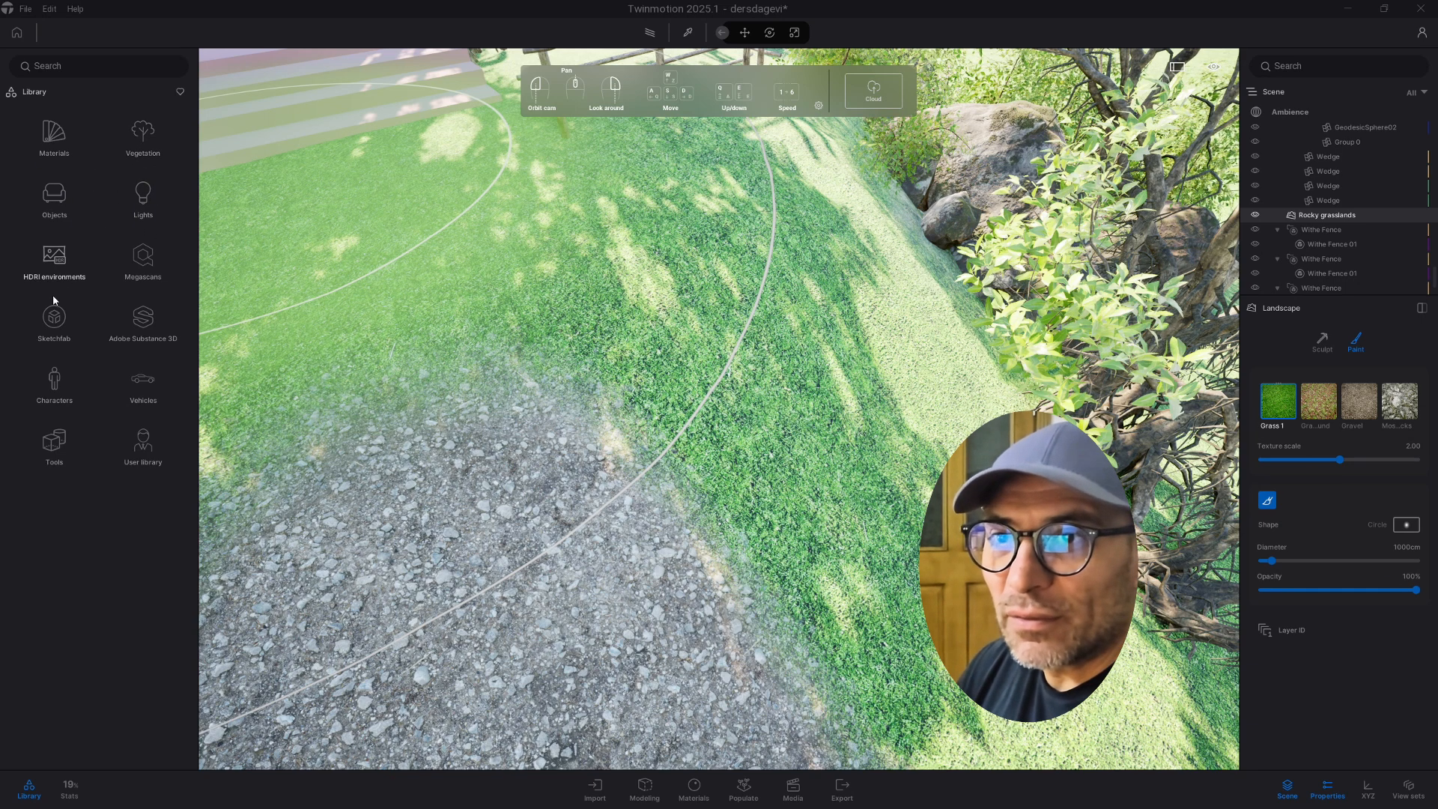
click(54, 139)
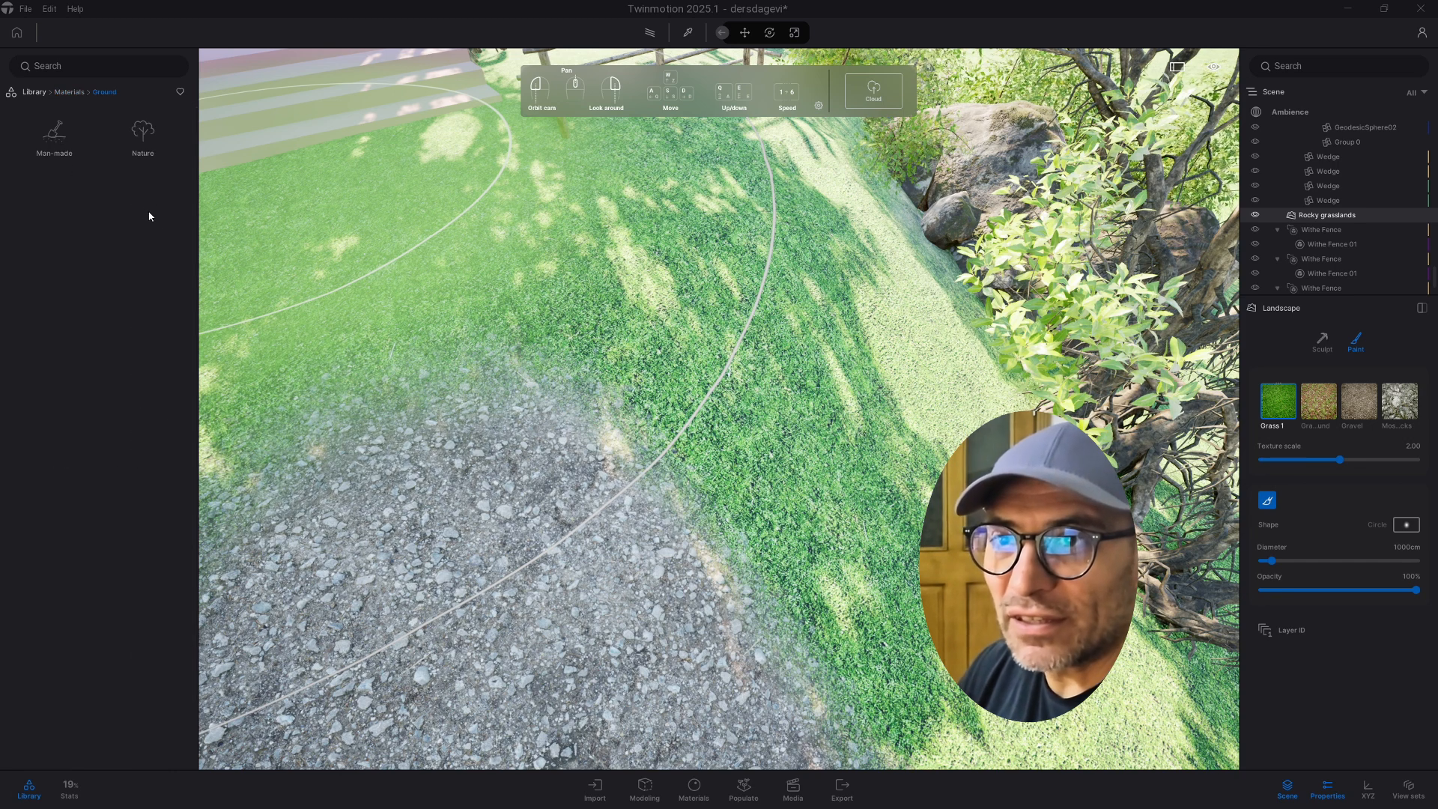
click(54, 137)
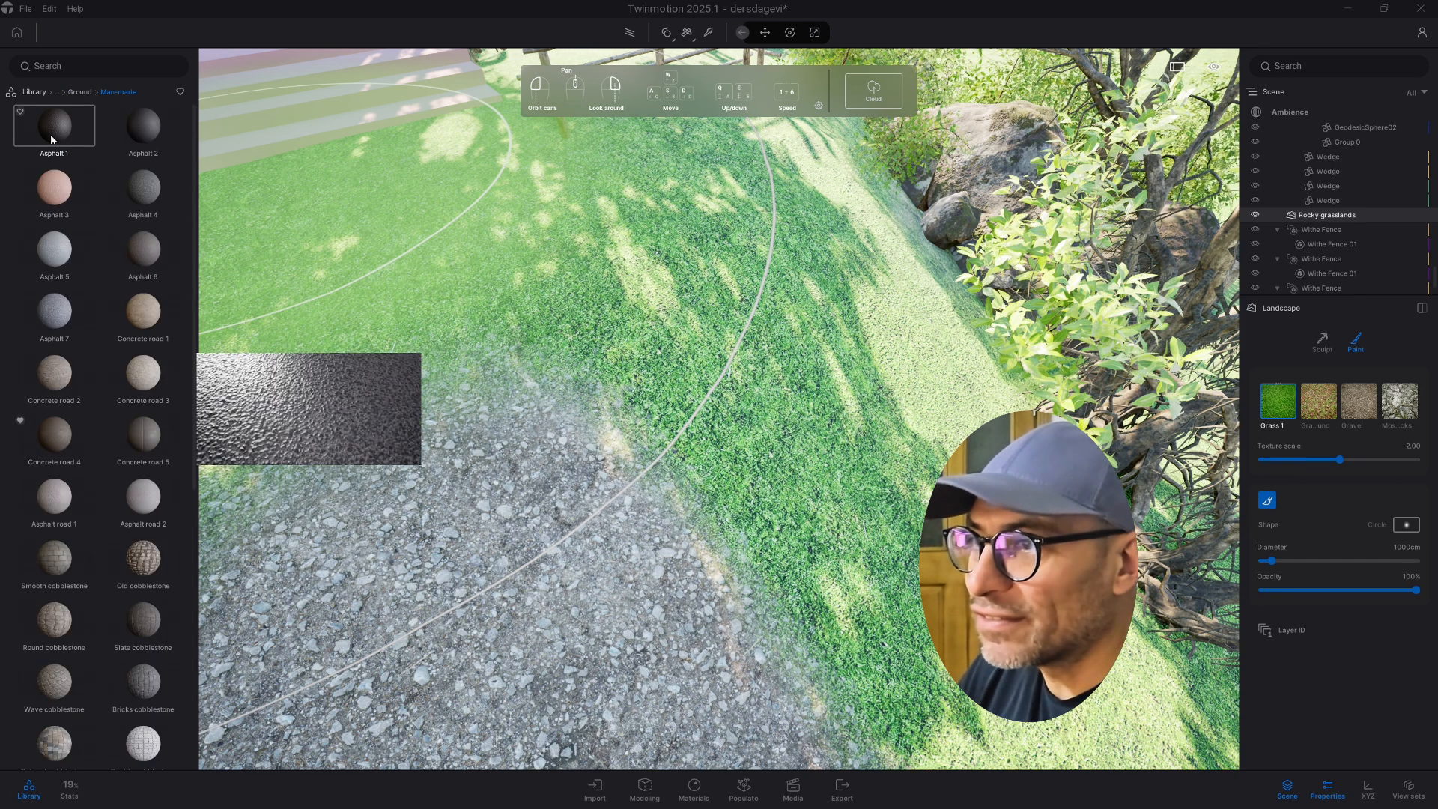
click(80, 92)
click(143, 129)
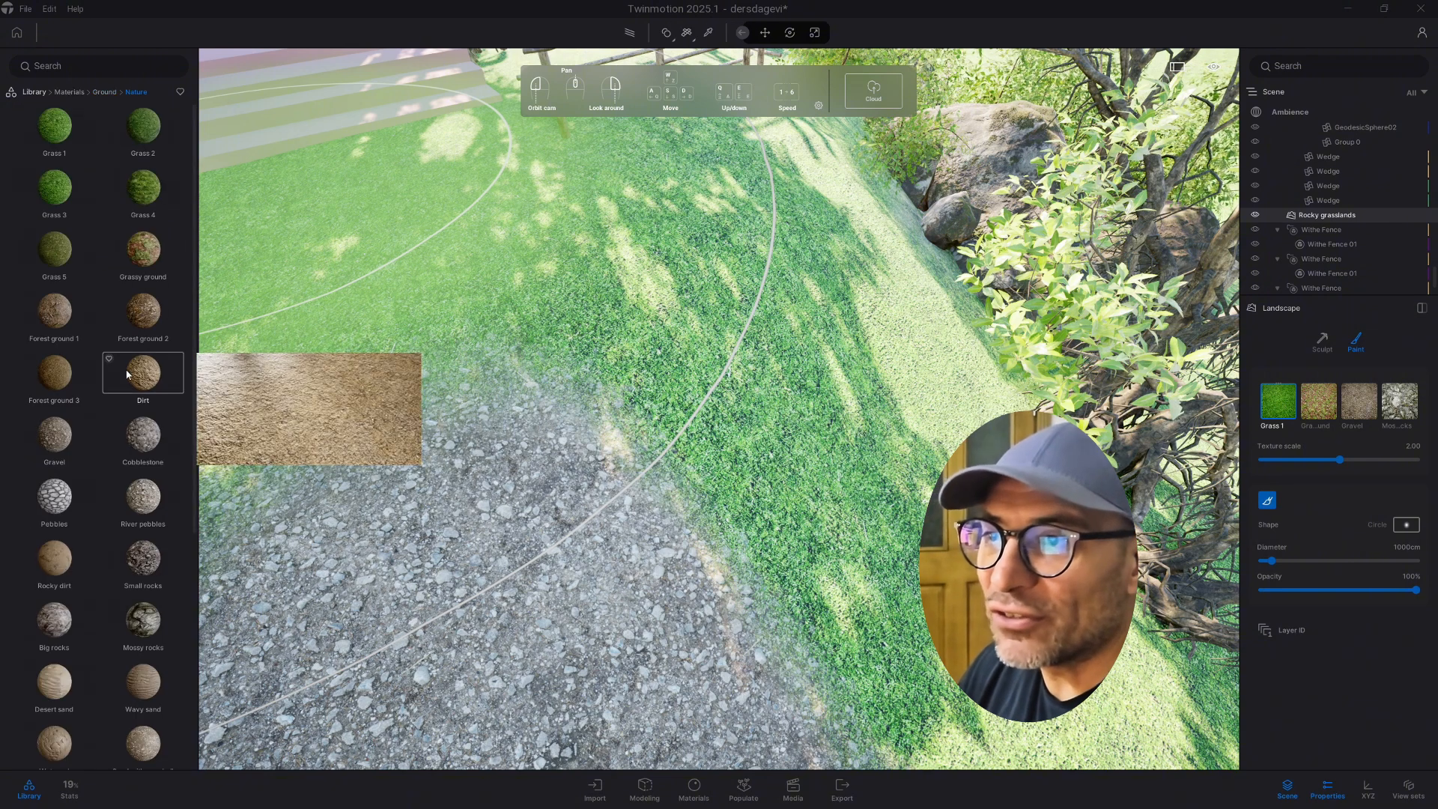
Replace the landscape's Grass 1 paint material with Grass 4.
mouse_move(147, 198)
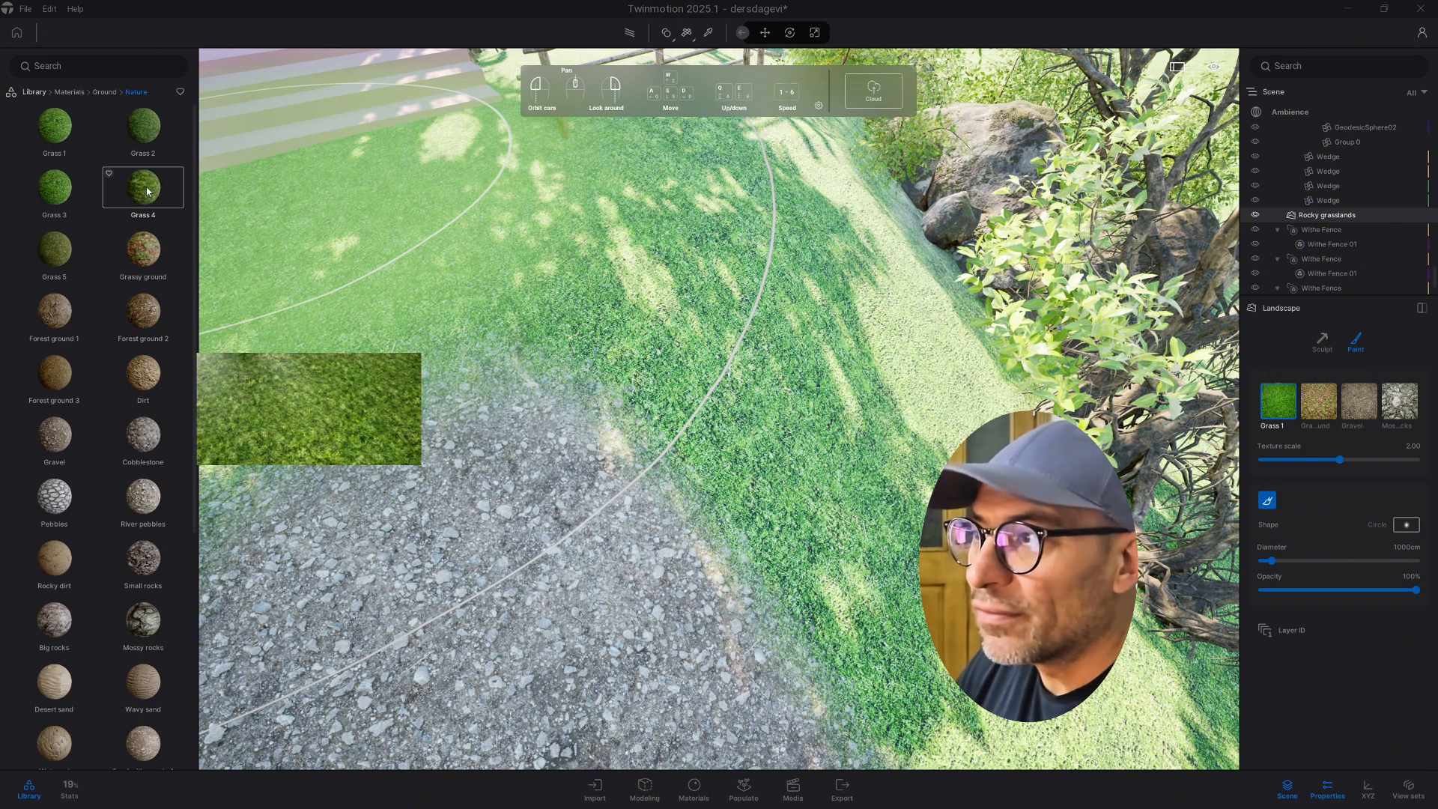
mouse_move(147, 192)
mouse_down()
mouse_move(749, 292)
mouse_move(1273, 408)
mouse_up()
key(d)
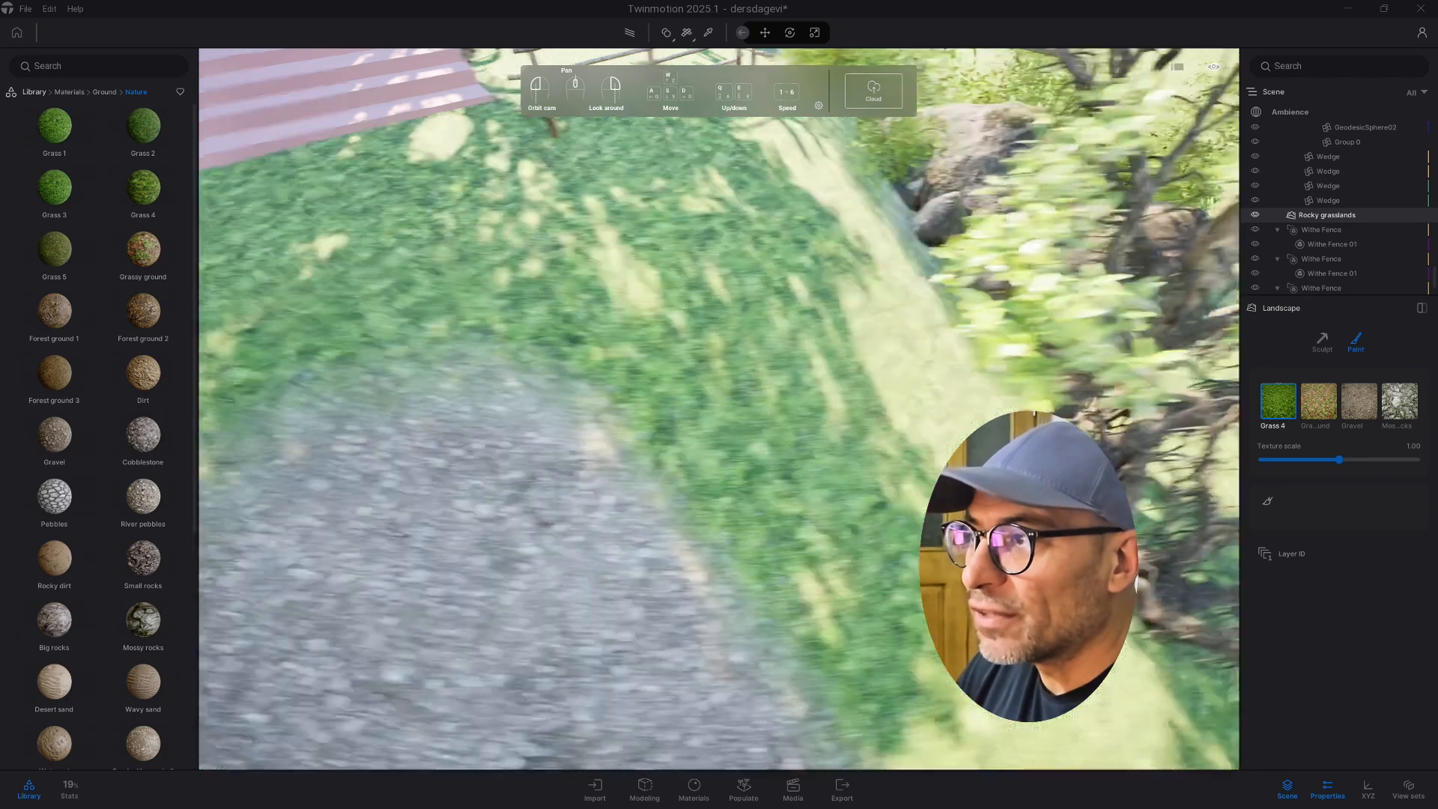
key(w)
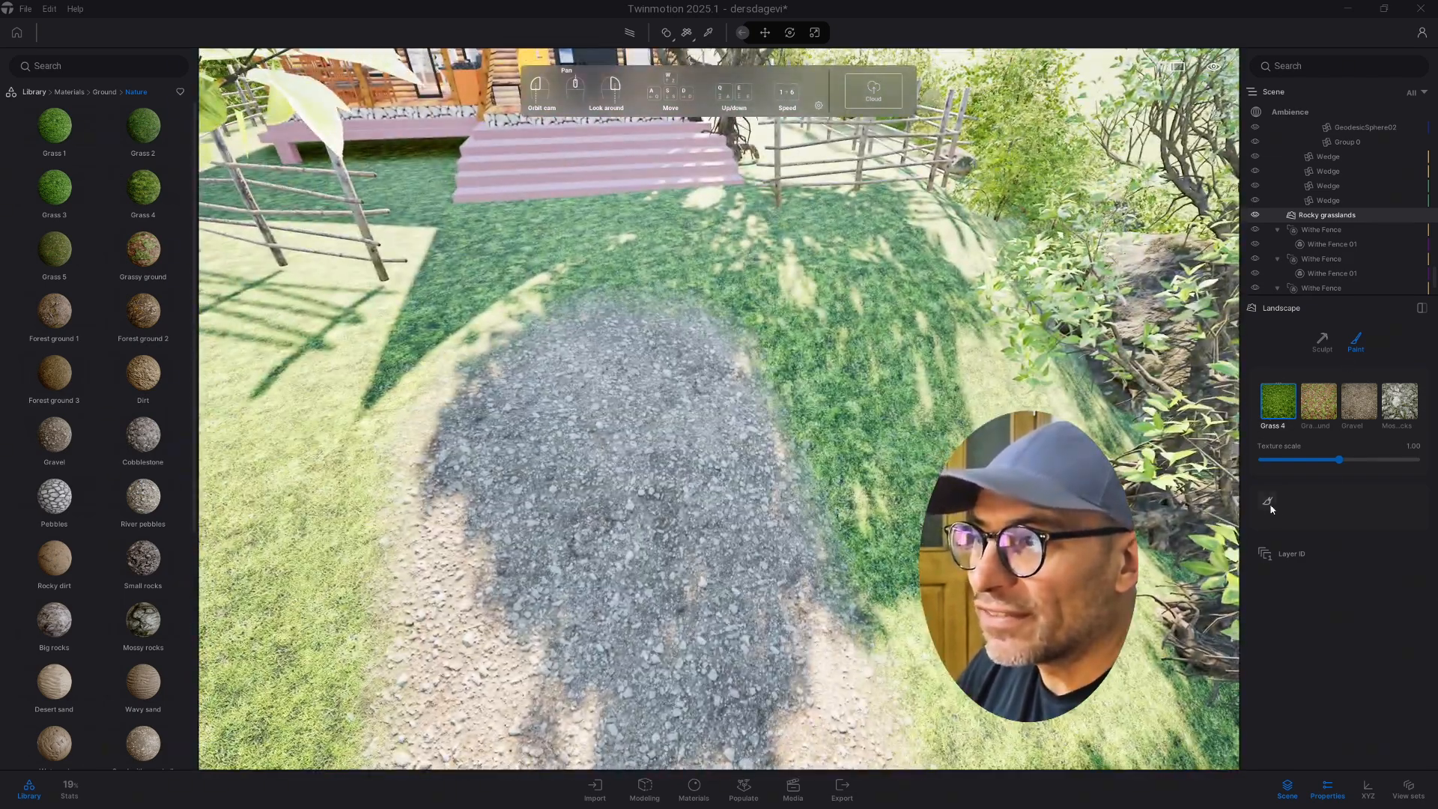
Set the Gravel texture scale to 0.79 and paint the path up to the cabin steps with a 200 cm brush.
drag(1334, 459, 1322, 459)
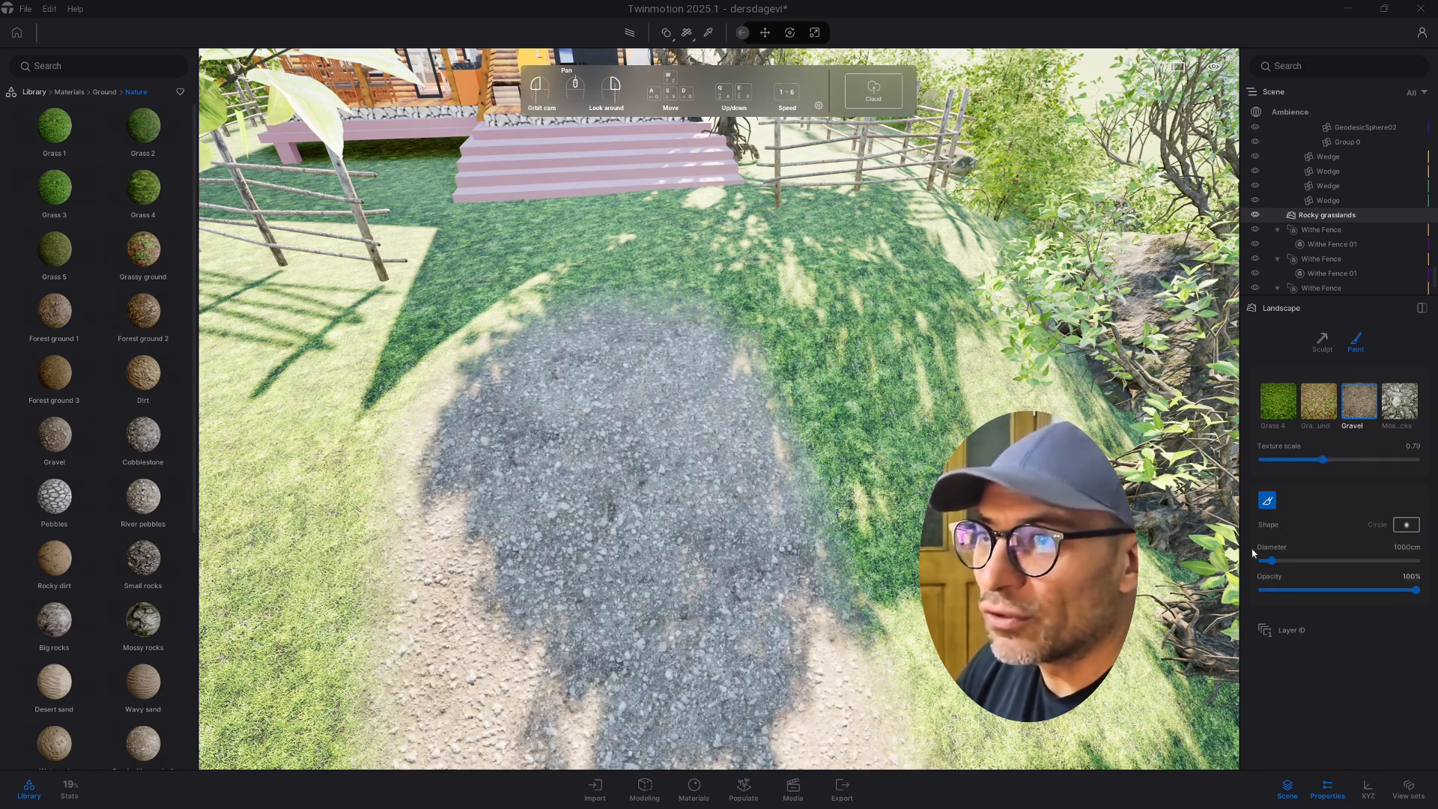
drag(1270, 560, 1264, 560)
mouse_move(587, 286)
mouse_down()
mouse_move(546, 280)
mouse_move(525, 312)
mouse_move(494, 279)
mouse_up()
mouse_move(702, 251)
mouse_down()
mouse_move(690, 333)
mouse_move(712, 595)
mouse_move(645, 475)
mouse_move(533, 366)
mouse_move(465, 353)
mouse_move(482, 548)
mouse_up()
right_drag(573, 396, 393, 329)
key(q)
key(q)
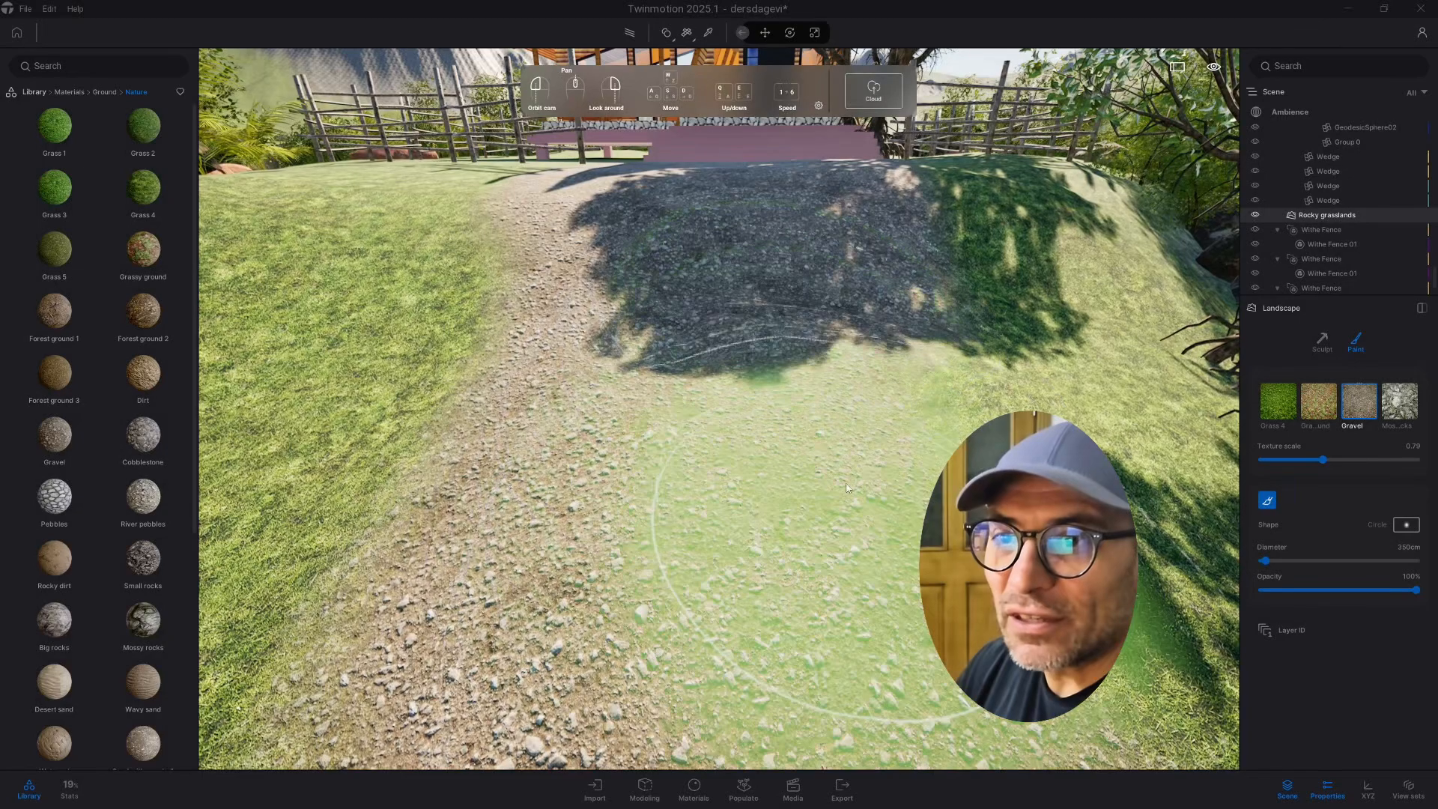
Replace the landscape's Grass 4 material with Forest ground 1.
right_drag(846, 488, 687, 341)
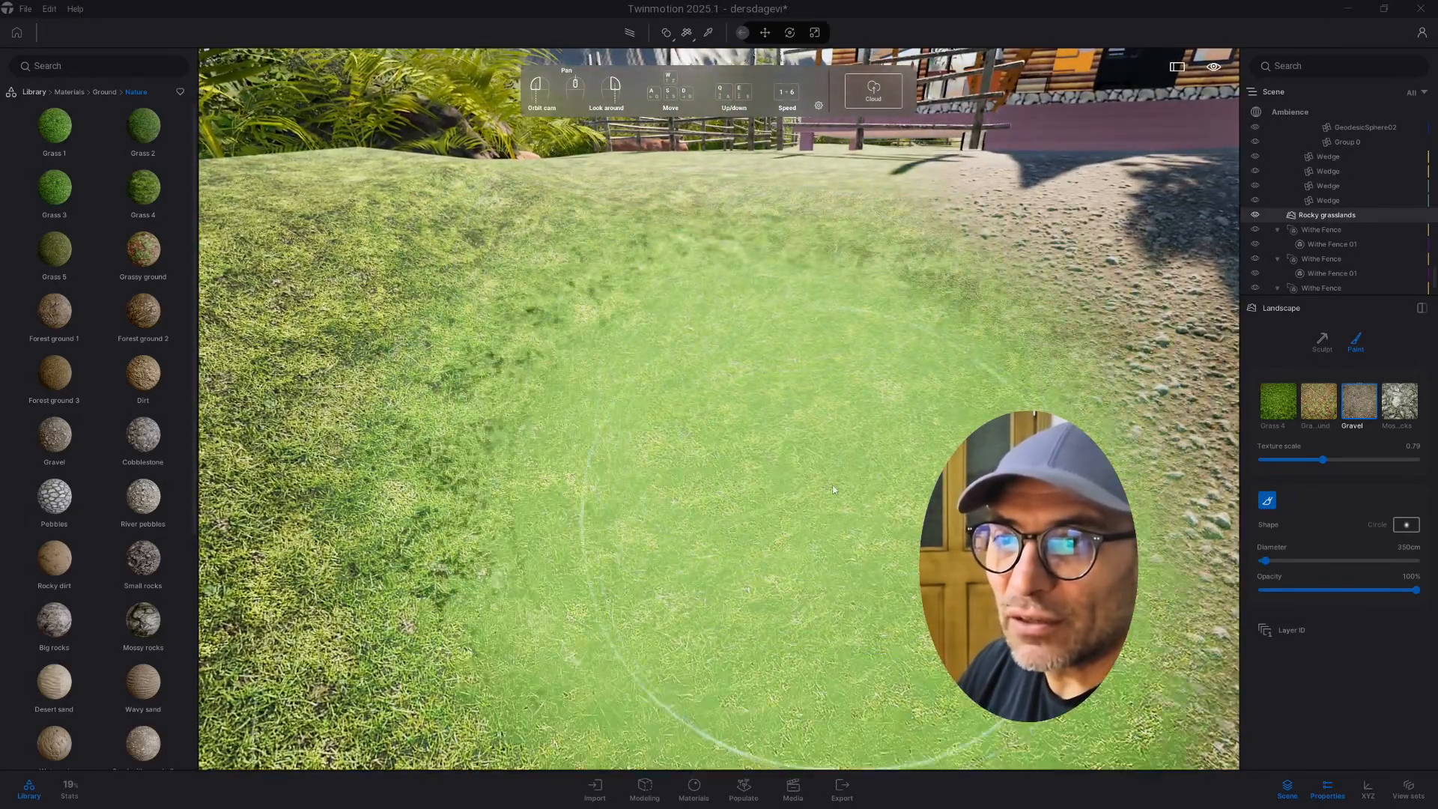
mouse_move(43, 297)
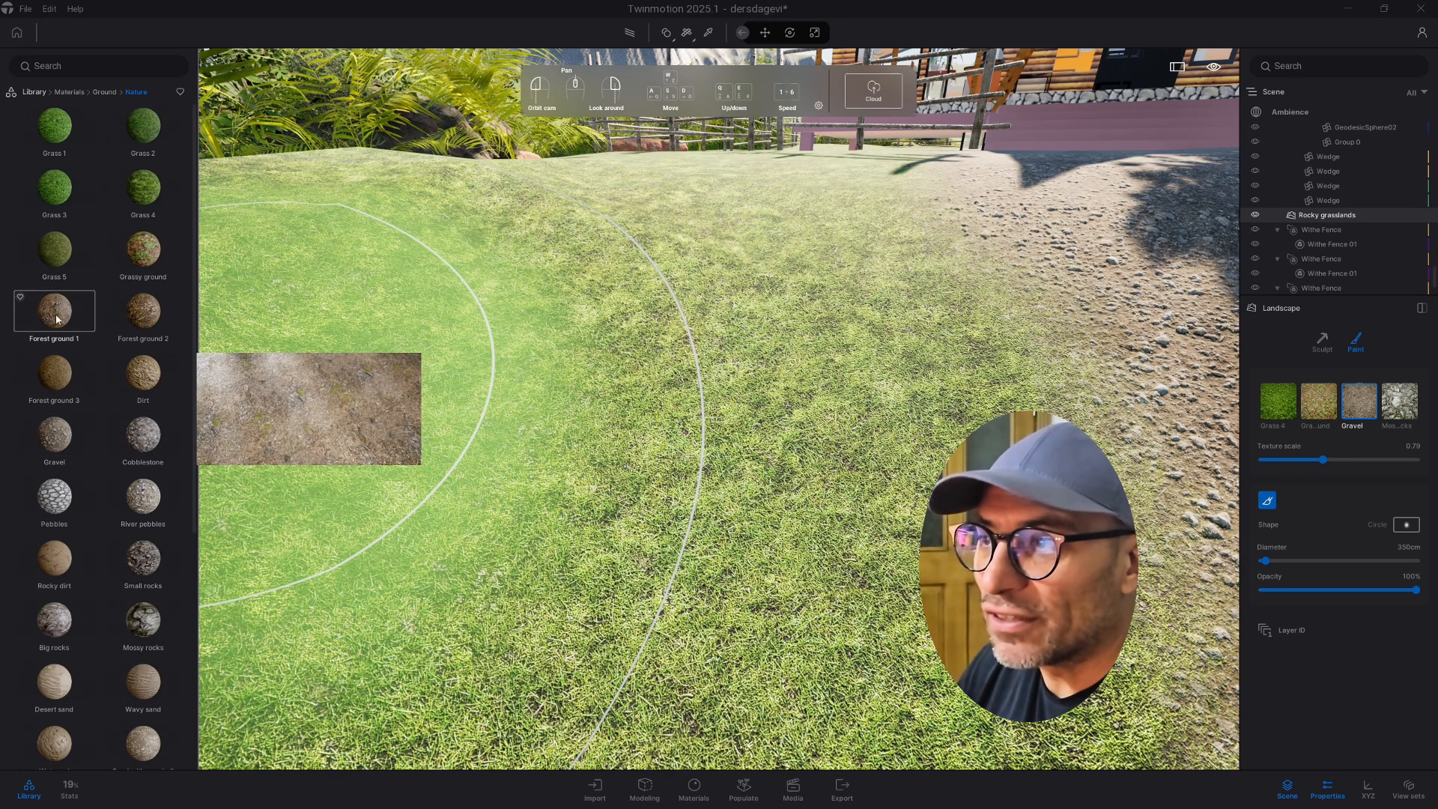
drag(56, 319, 1277, 401)
right_drag(824, 419, 727, 344)
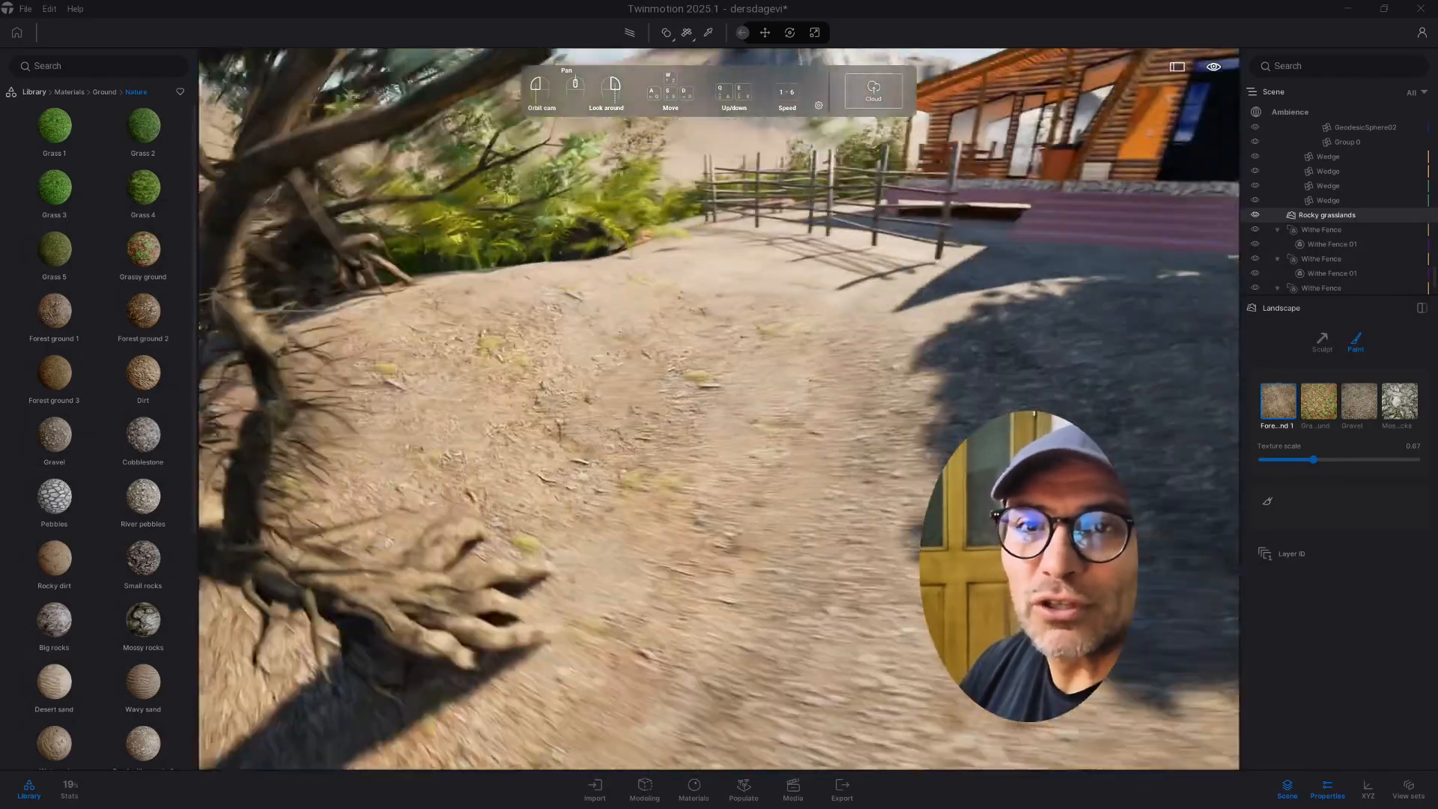
key(d)
key(a)
key(w)
key(s)
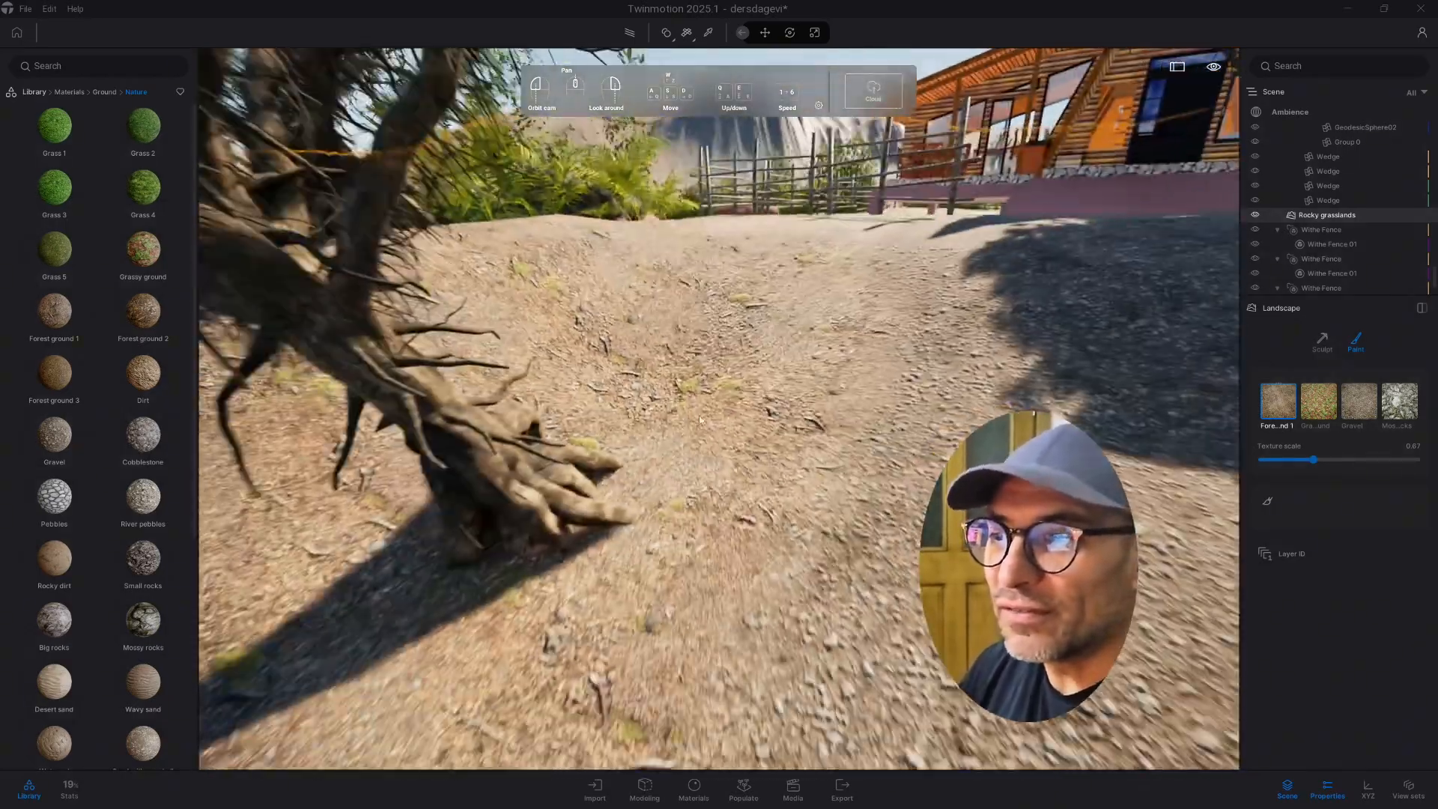
Fine-tune the texture scale of the Forest ground 1 material on the slope around the trees.
right_drag(698, 419, 554, 509)
key(w)
key(s)
key(w)
key(s)
key(s)
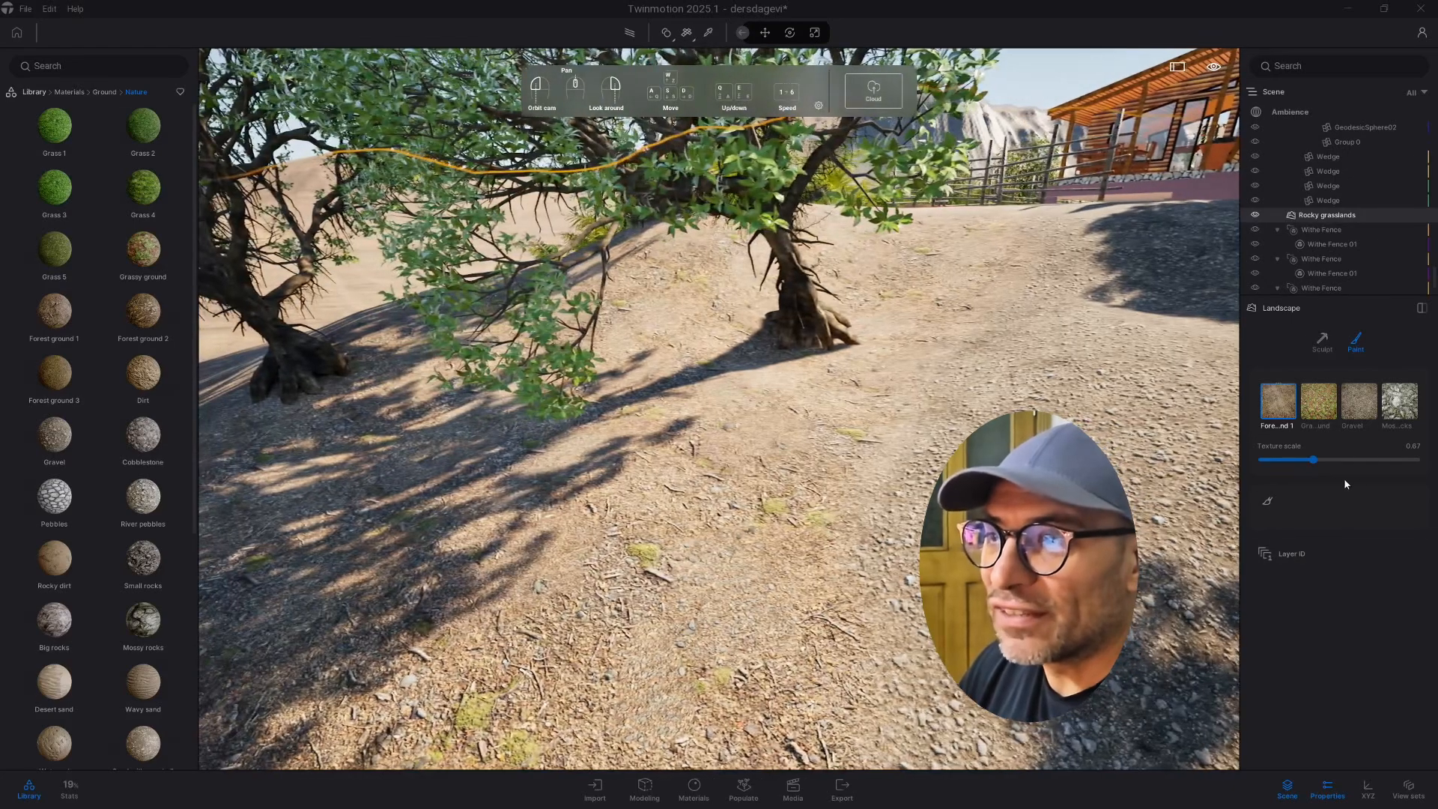
drag(1317, 462, 1319, 458)
Switch to the twin dag evi folder and view the reference renders Image6_001 and Image6_007.
key(Right)
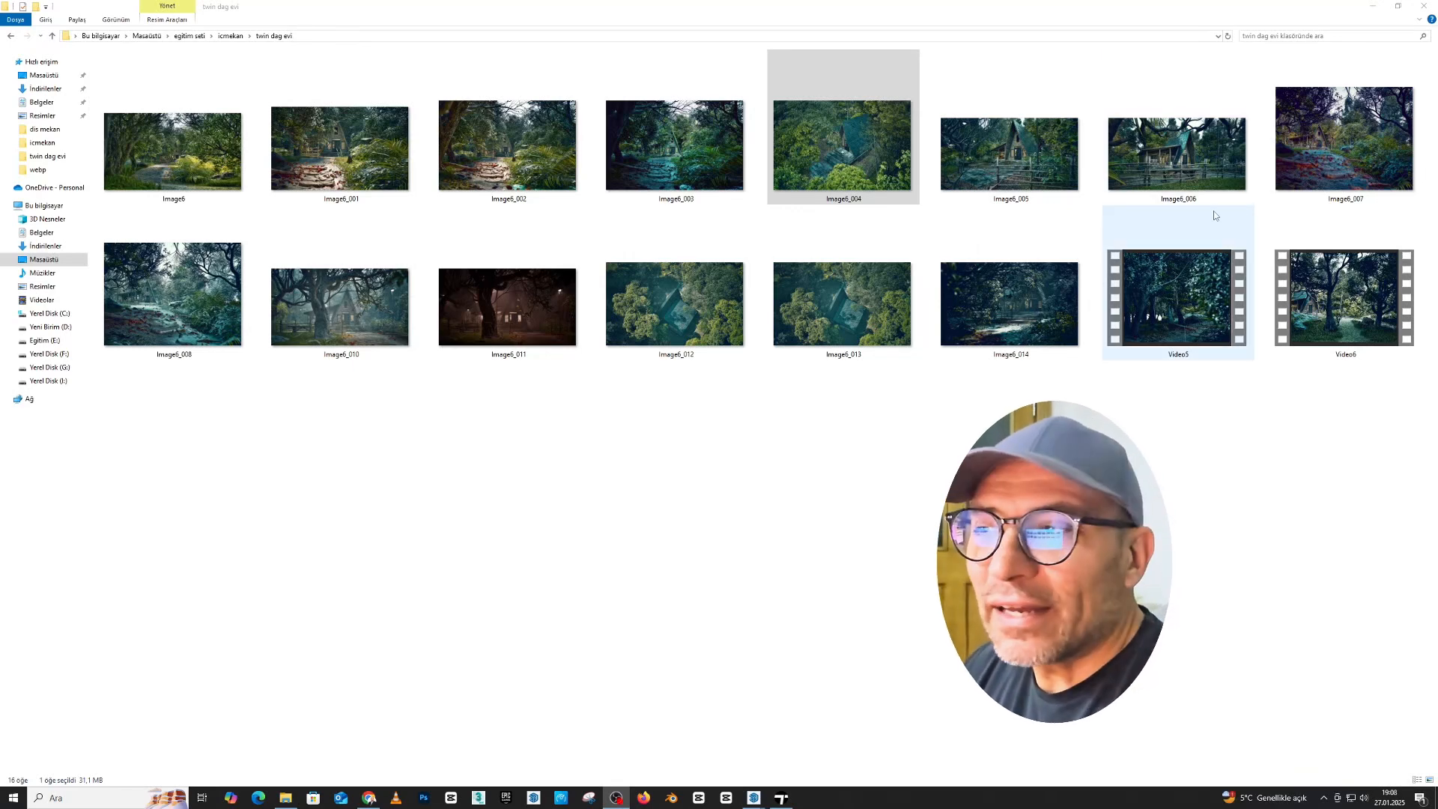
double_click(335, 169)
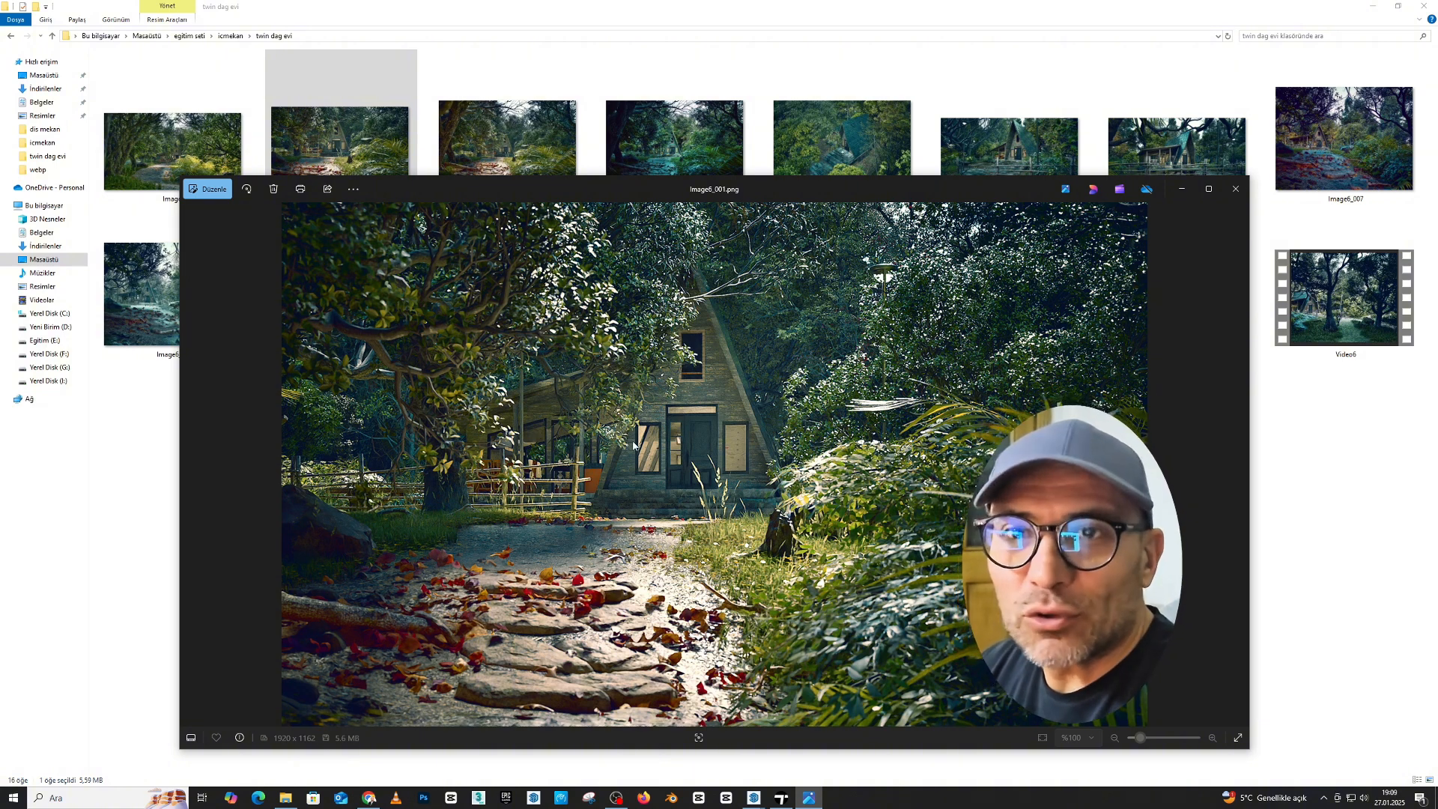
click(1236, 191)
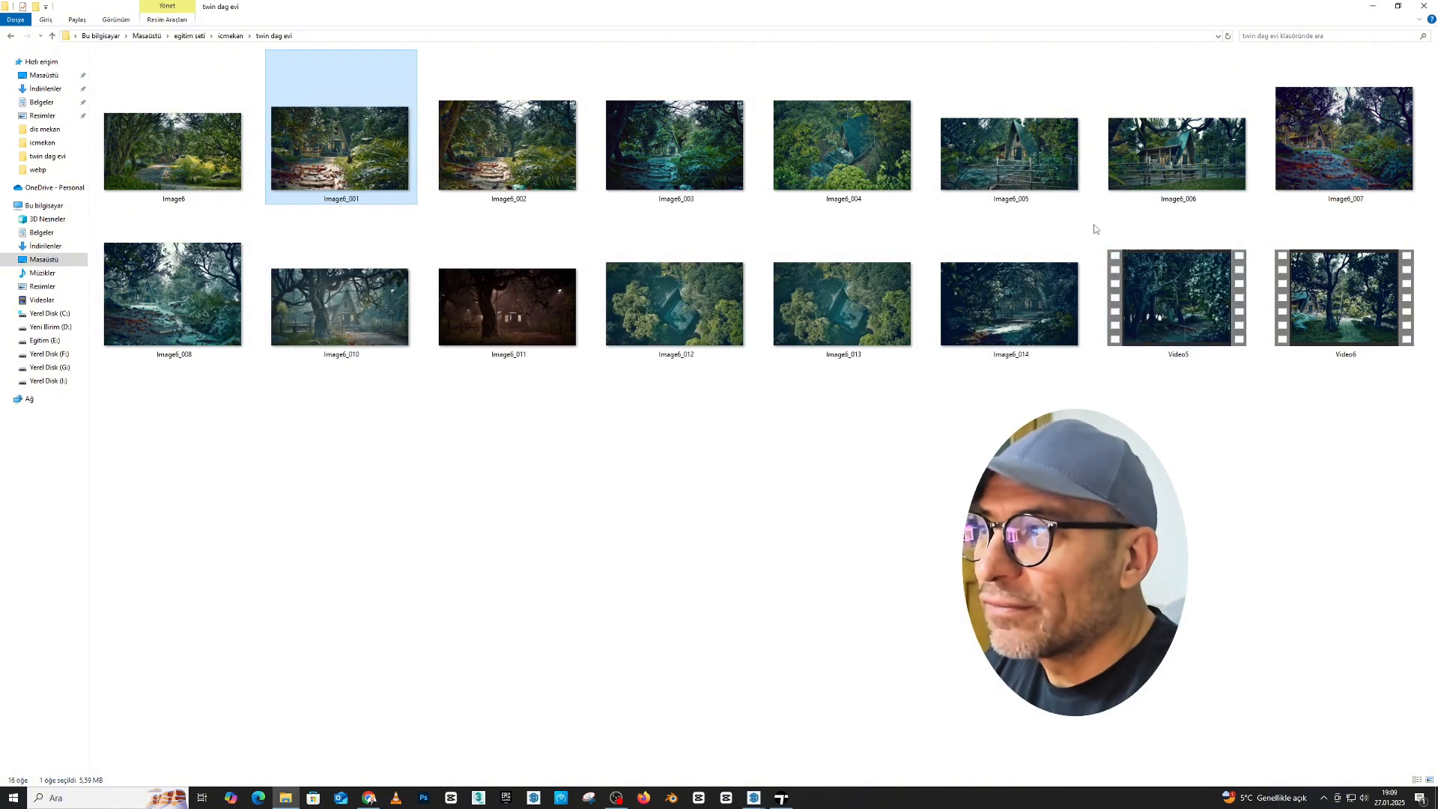
double_click(1326, 155)
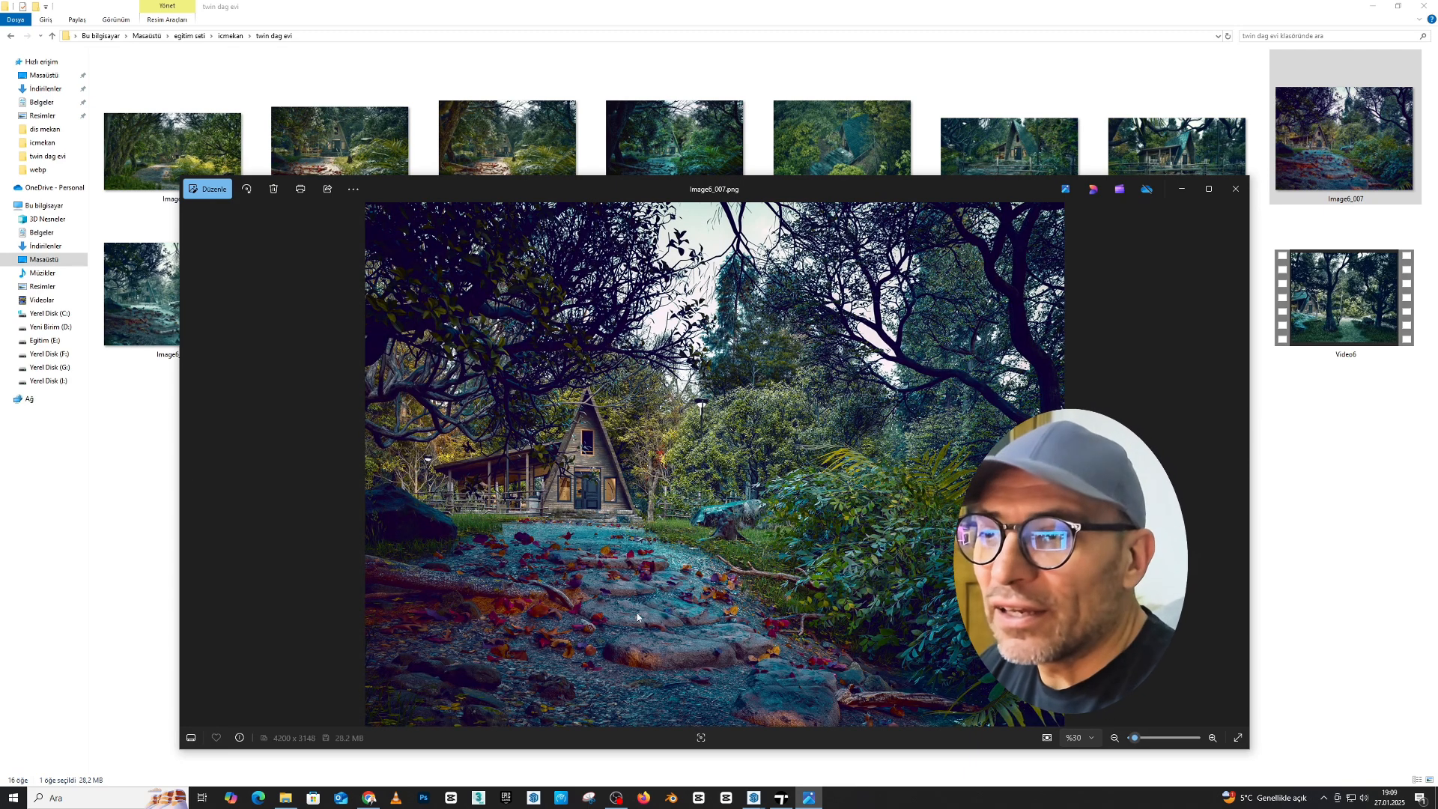
click(1235, 189)
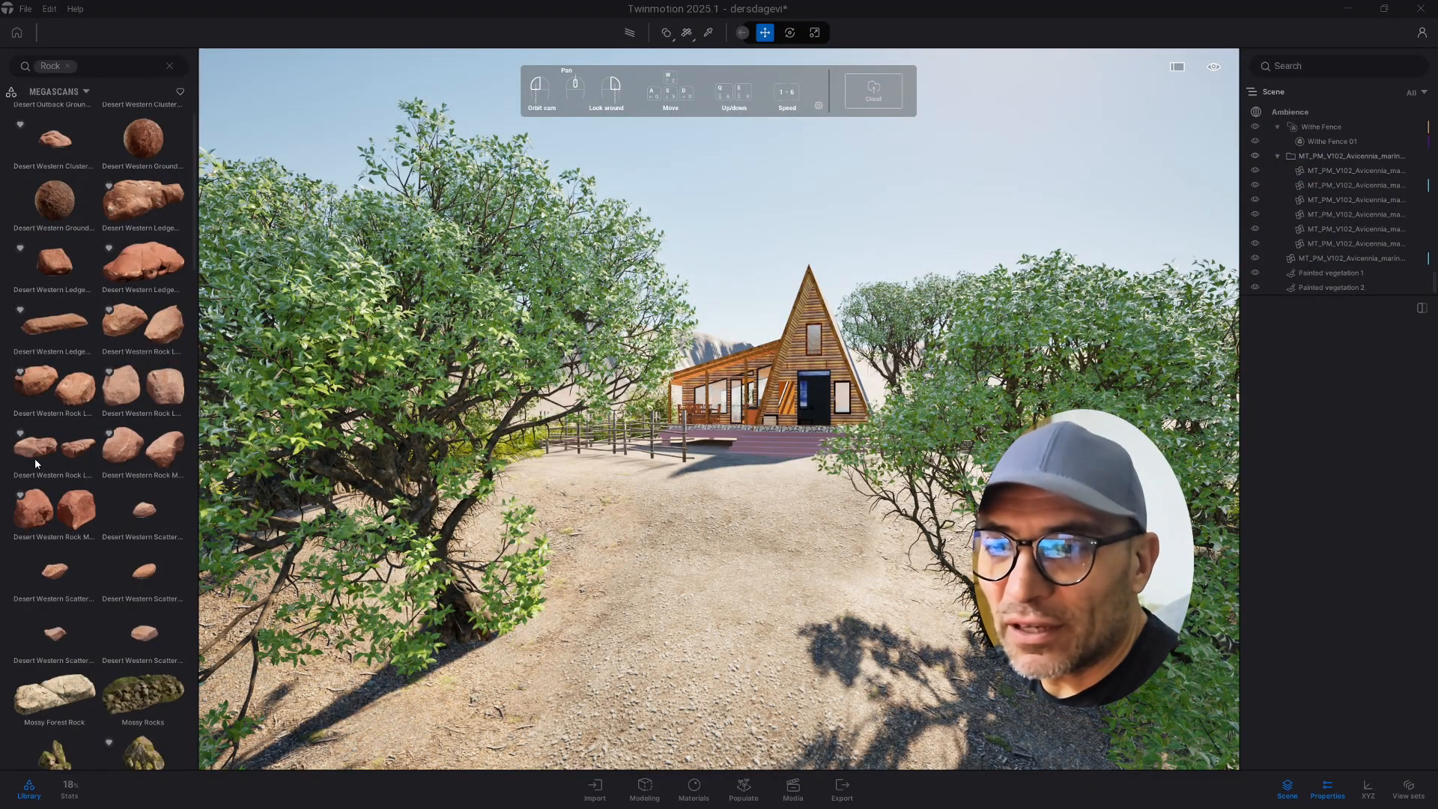
Return to Twinmotion and place a Mossy Forest Rock from Megascans on the gravel path in front of the cabin.
drag(92, 693, 747, 558)
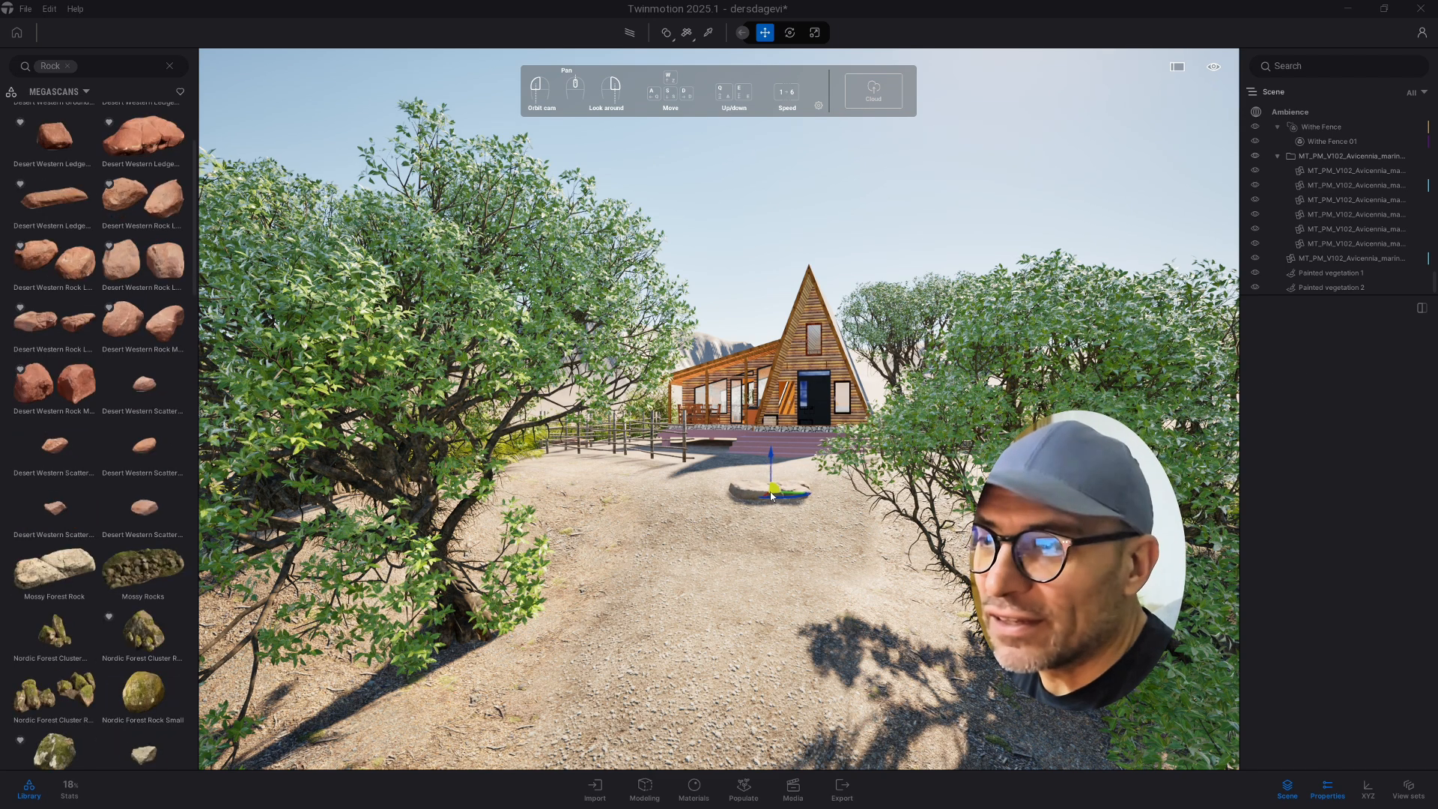
double_click(771, 494)
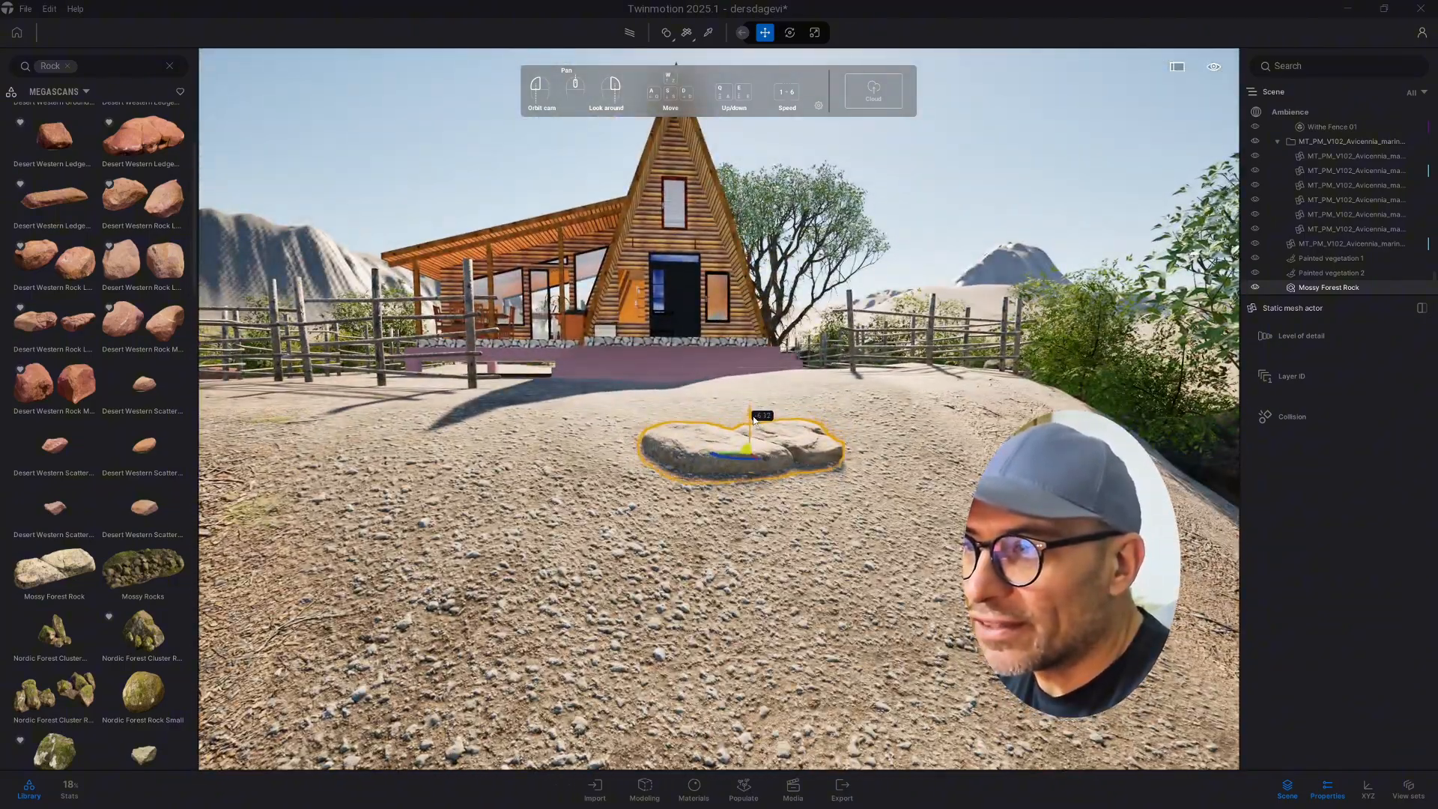
right_drag(753, 423, 730, 490)
scroll(730, 490, down, 3)
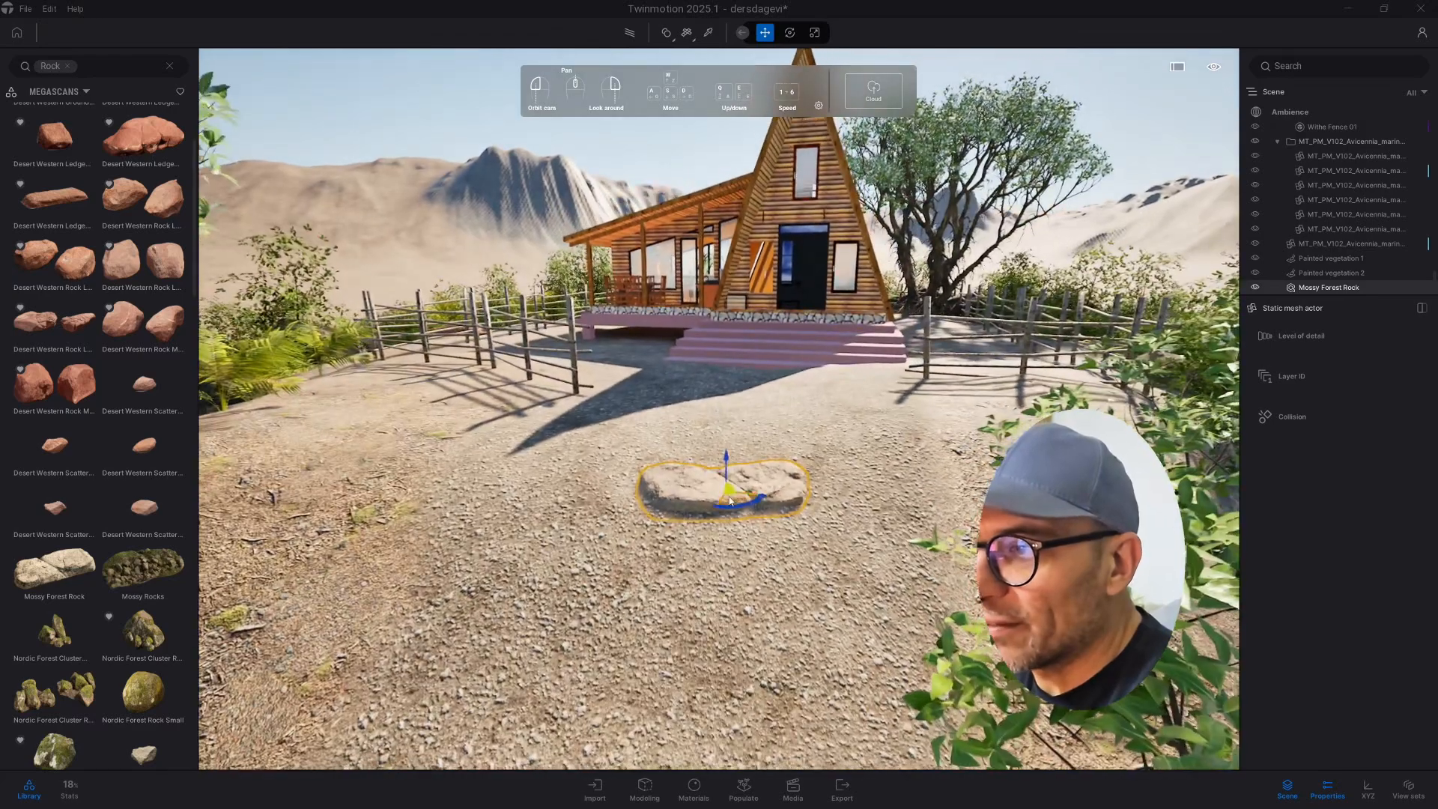
Duplicate the Mossy Forest Rock twice down the path to form a row of three stone steps.
shift+drag(730, 492, 738, 540)
click(684, 462)
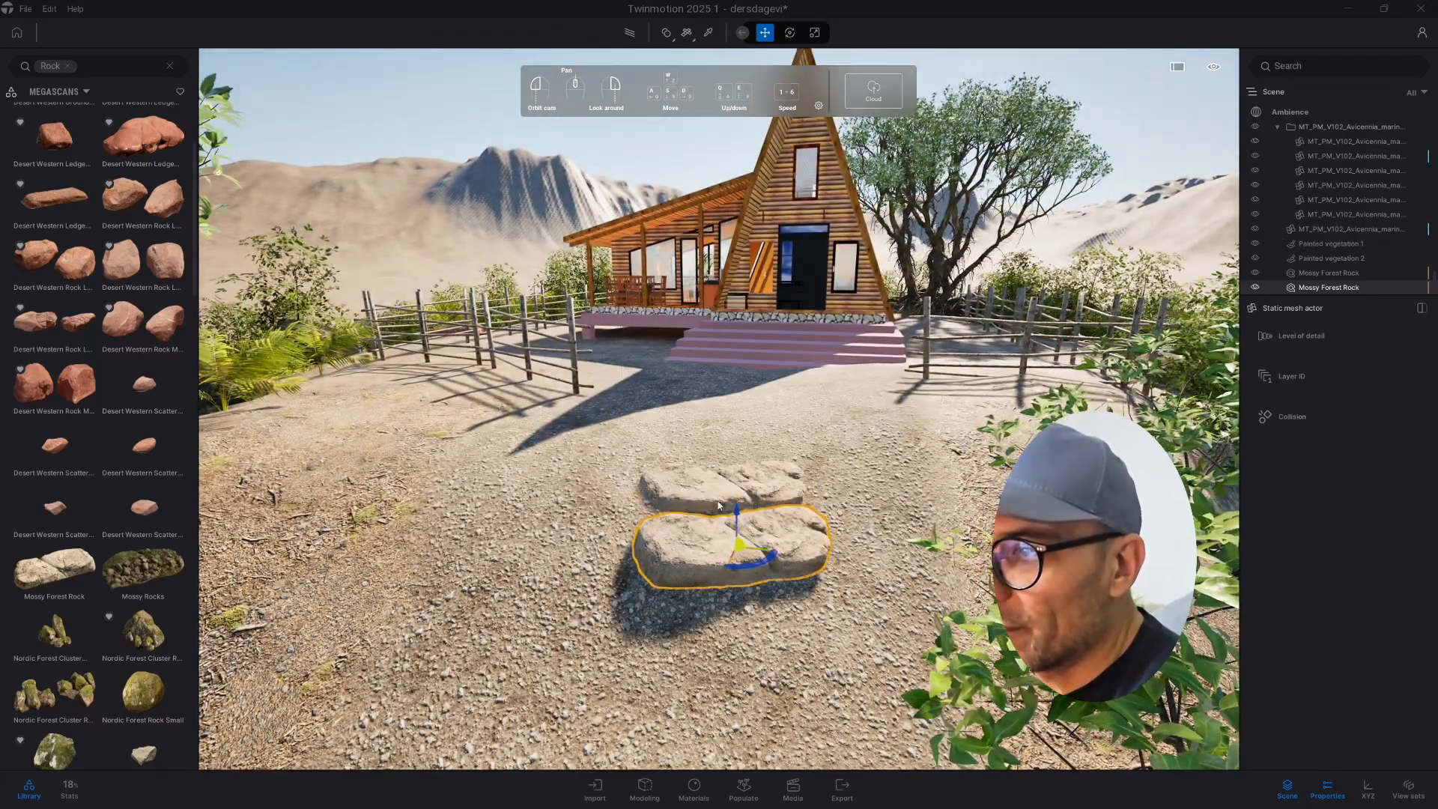
drag(740, 585, 821, 561)
text(5)
key(Return)
Sink the lowest Mossy Forest Rock of the row slightly into the ground.
middle_drag(821, 561, 836, 382)
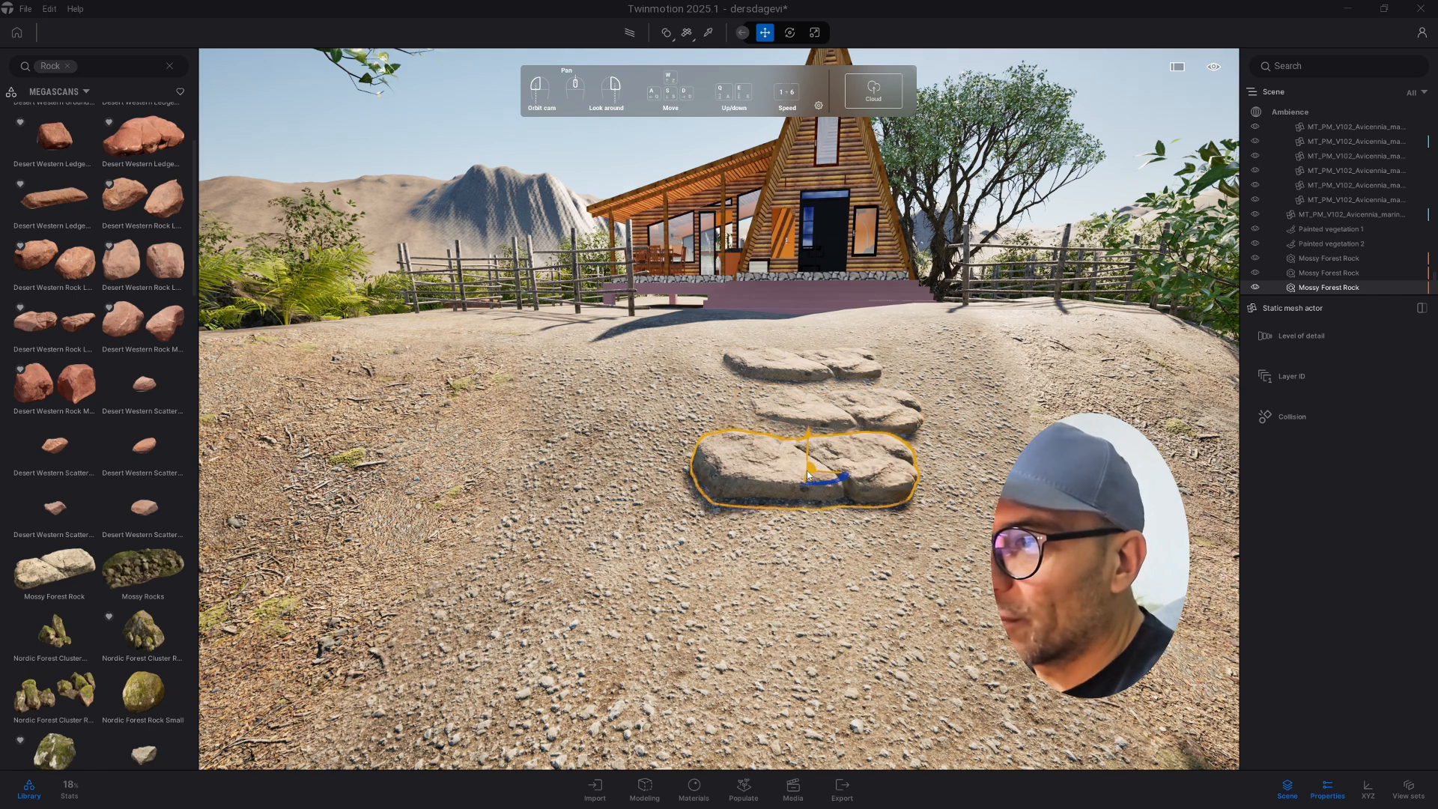
click(683, 462)
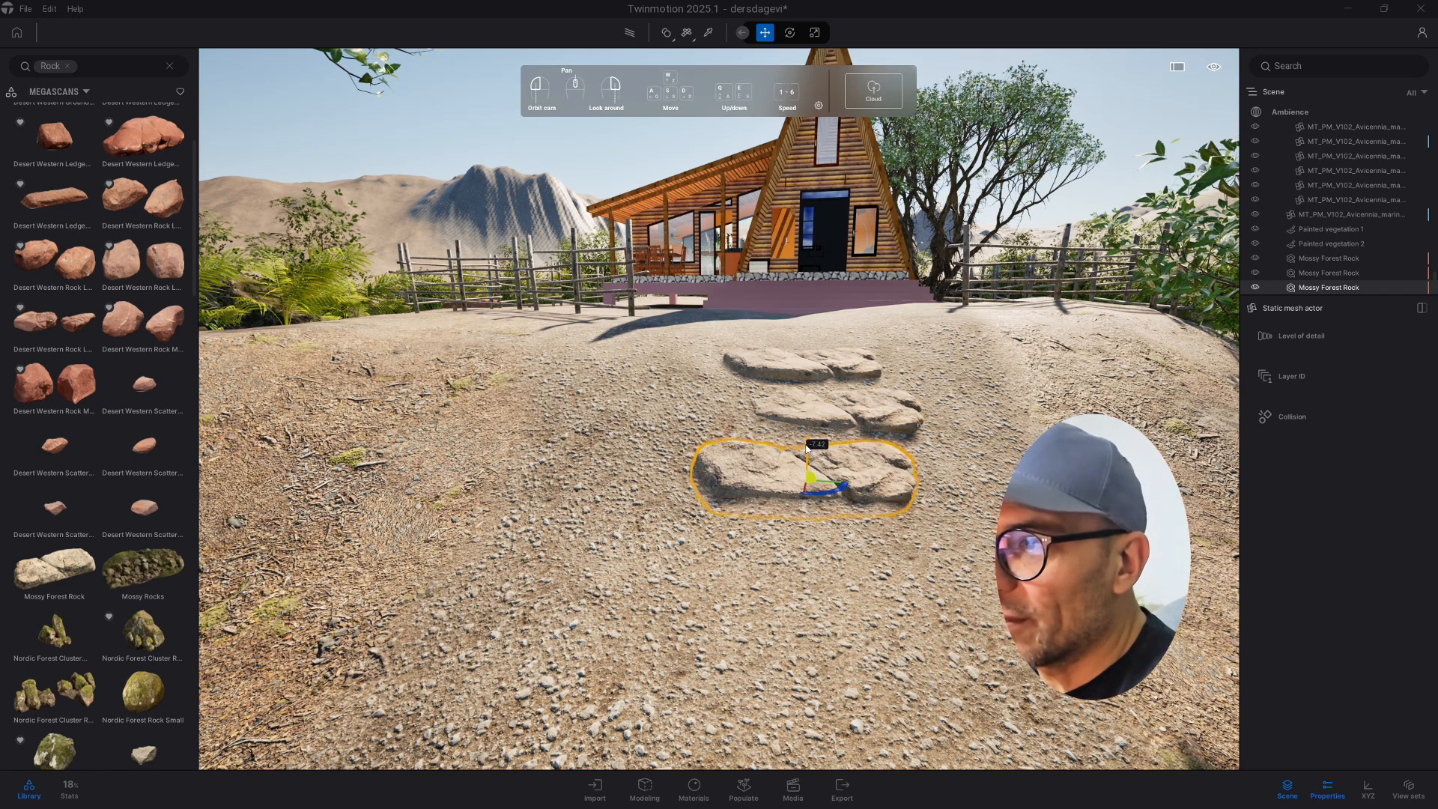
scroll(803, 502, down, 5)
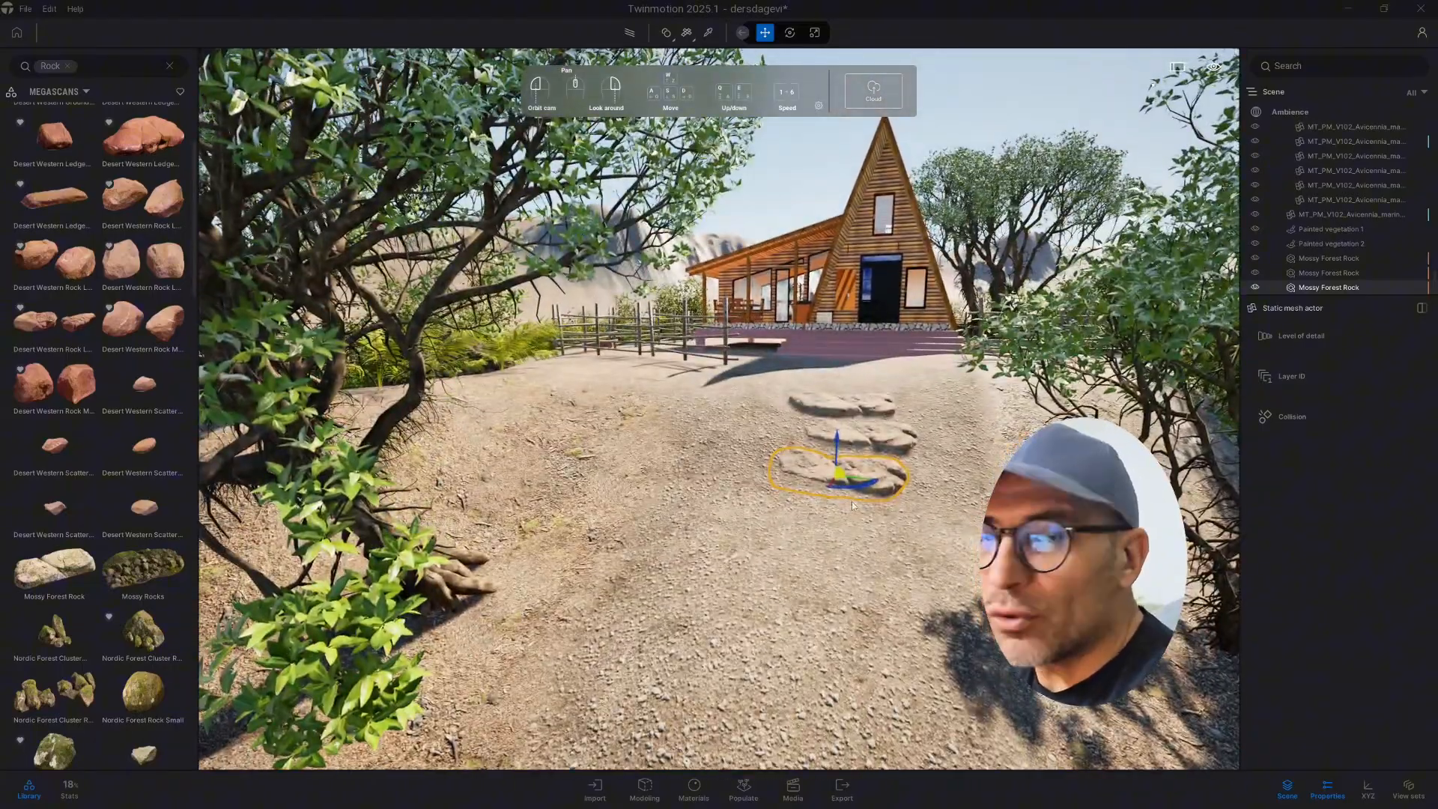
Darken the Mossy Forest Rock material on the stepping stones by setting its luminosity to 23%.
scroll(851, 505, up, 5)
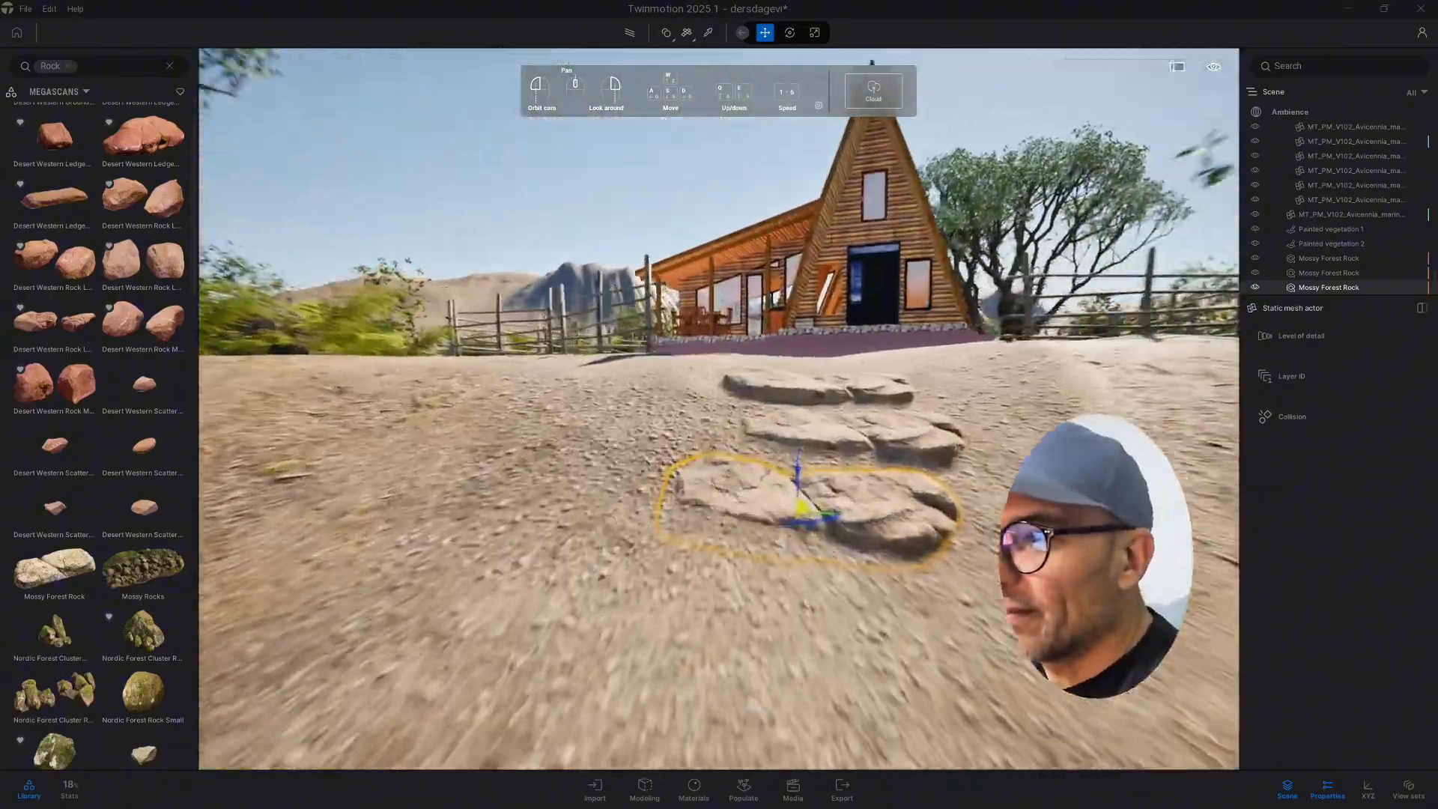
scroll(801, 510, down, 5)
scroll(801, 509, up, 6)
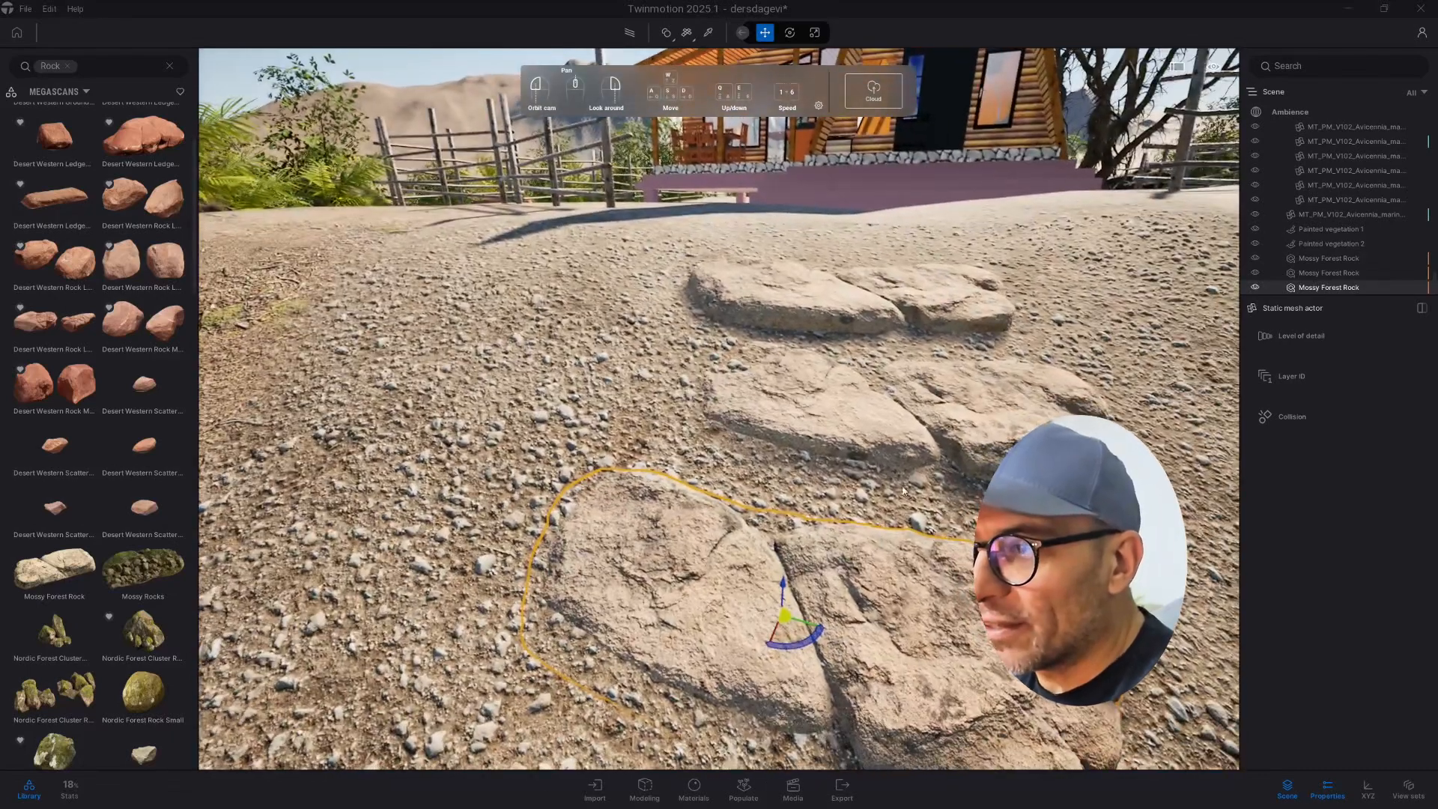
scroll(719, 408, down, 4)
click(708, 32)
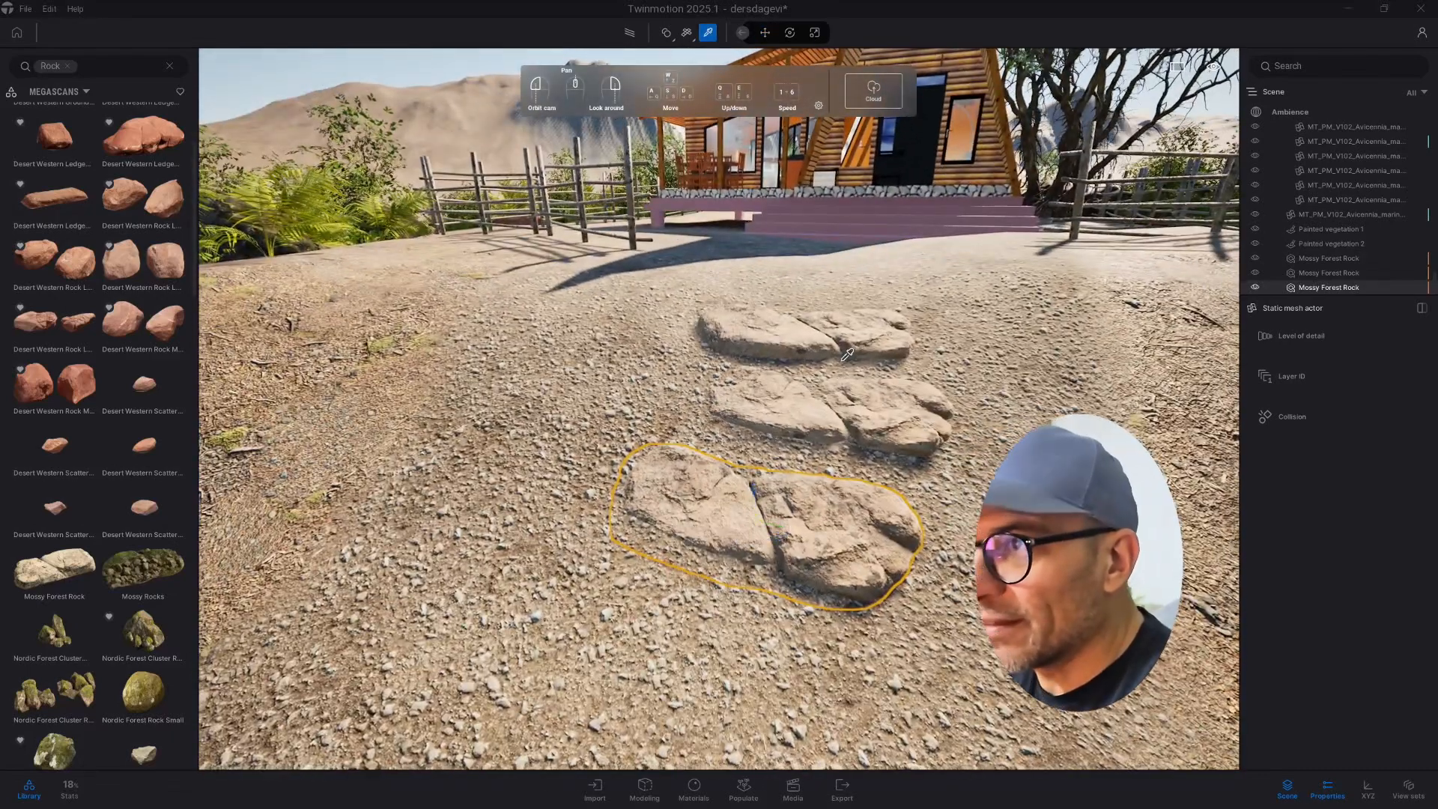
click(889, 411)
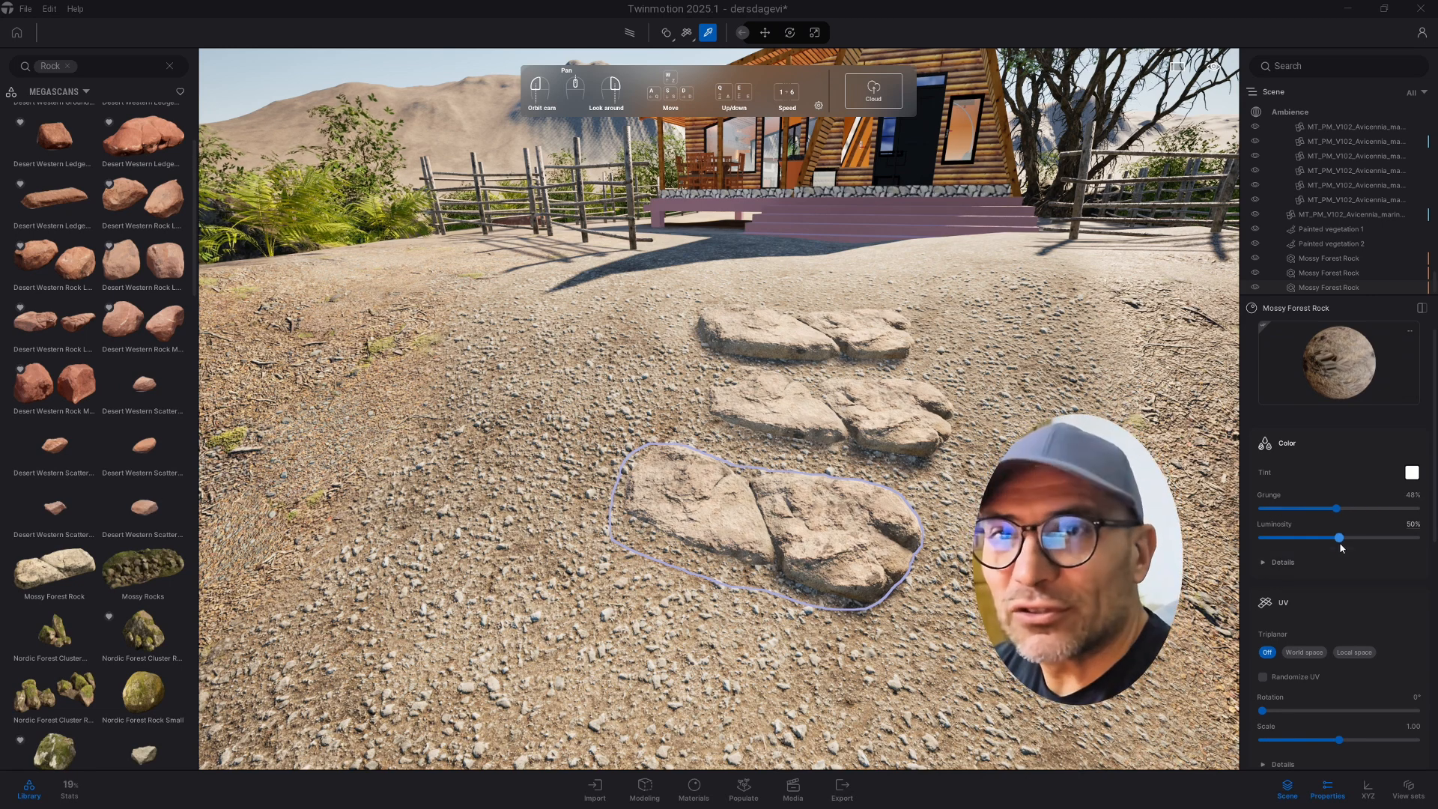
drag(1339, 539, 1304, 538)
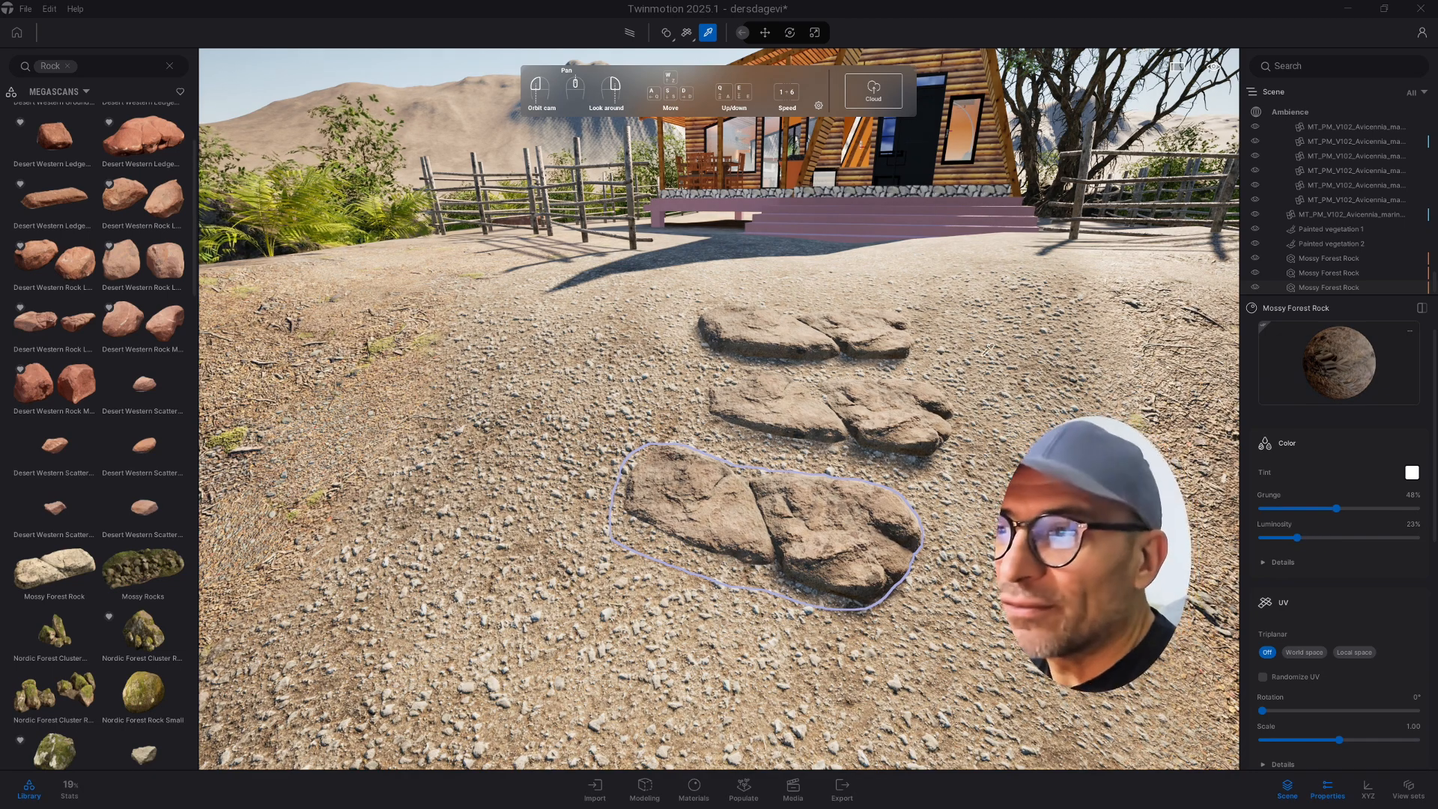
Duplicate the lowest Mossy Forest Rock down the path as a fourth stone step and settle it into the ground.
right_drag(774, 421, 756, 338)
key(s)
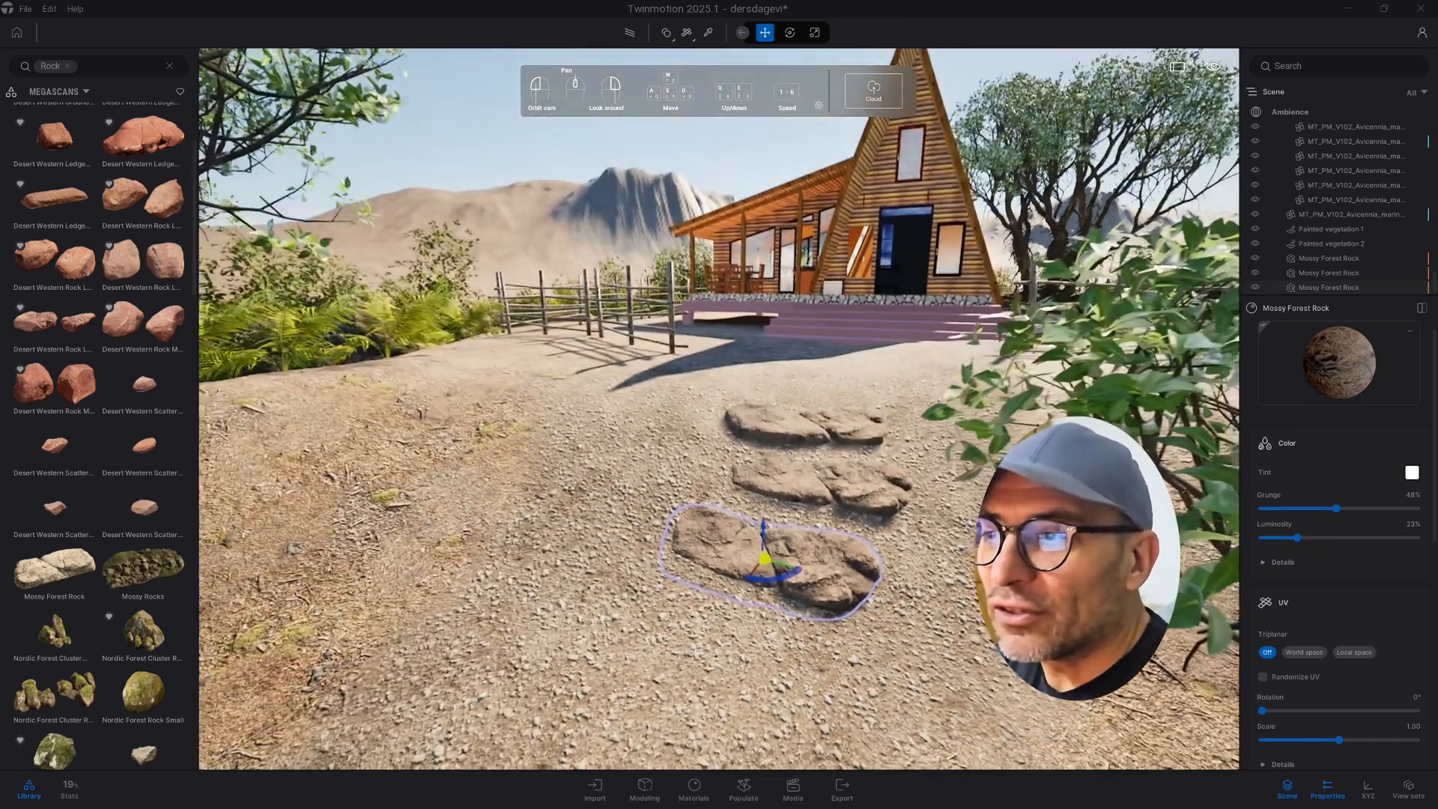
key(q)
scroll(775, 421, up, 3)
alt+drag(774, 421, 721, 434)
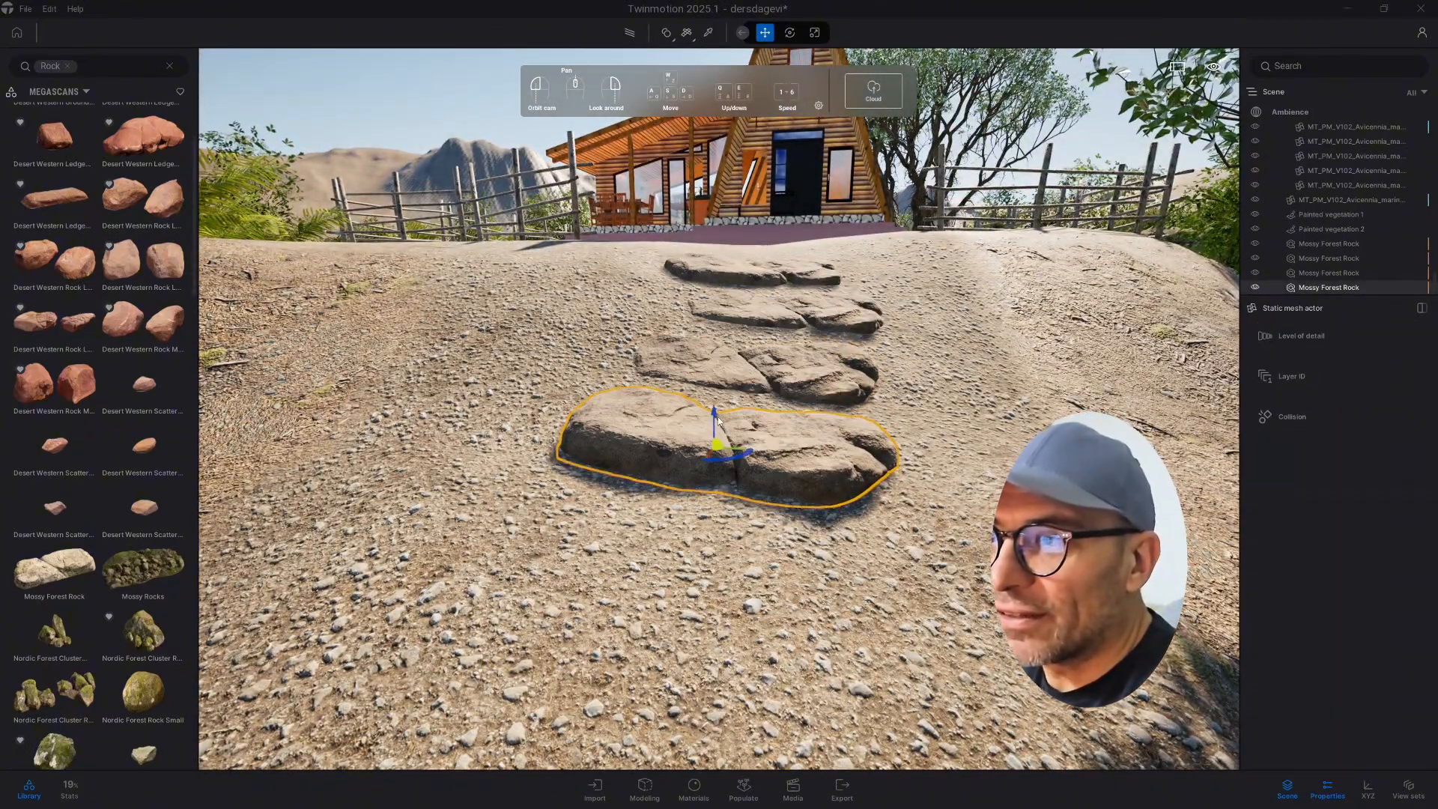
drag(717, 421, 730, 481)
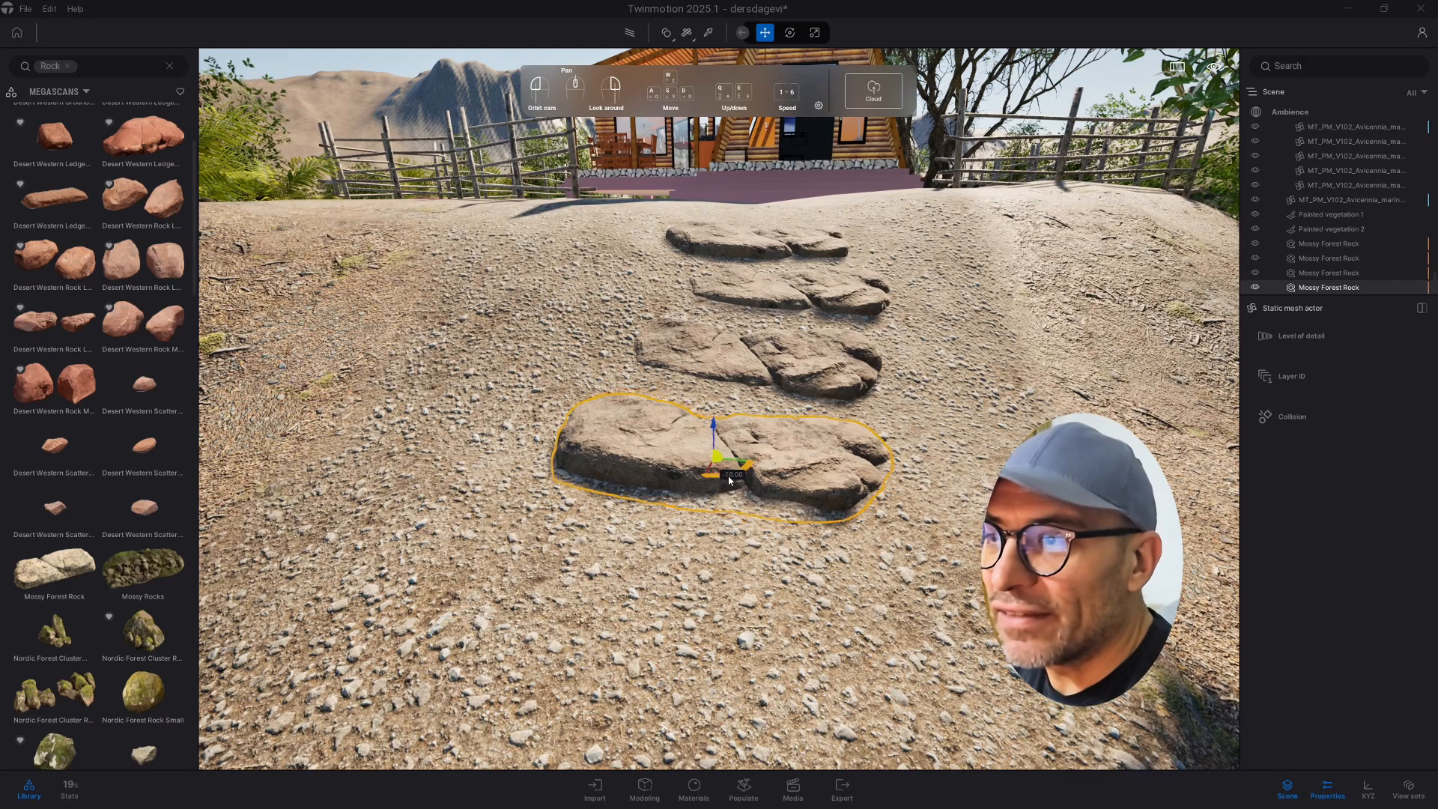
drag(716, 430, 717, 441)
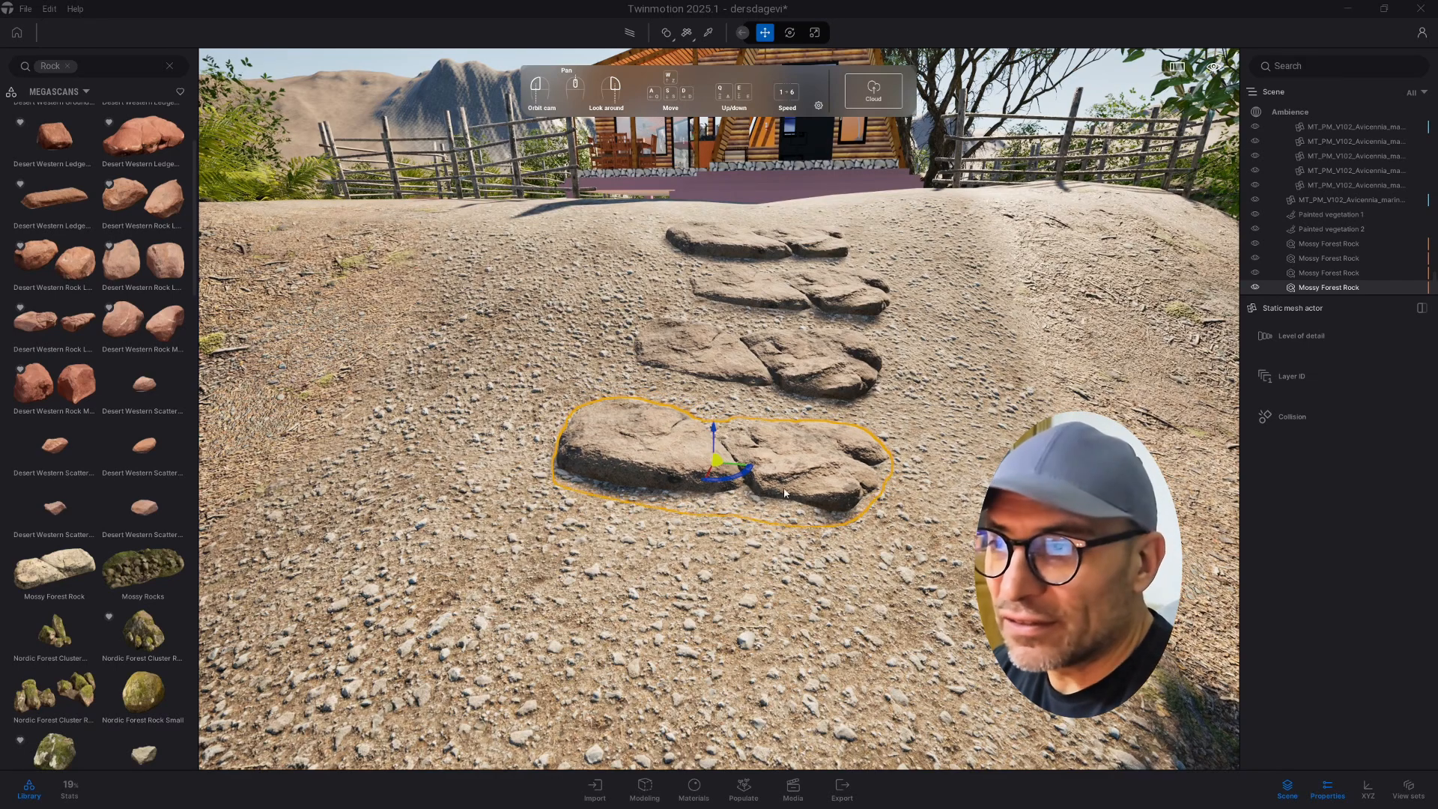
Add two more Mossy Forest Rock copies down the path and sink the lowest one into the shaded ground.
scroll(785, 494, down, 4)
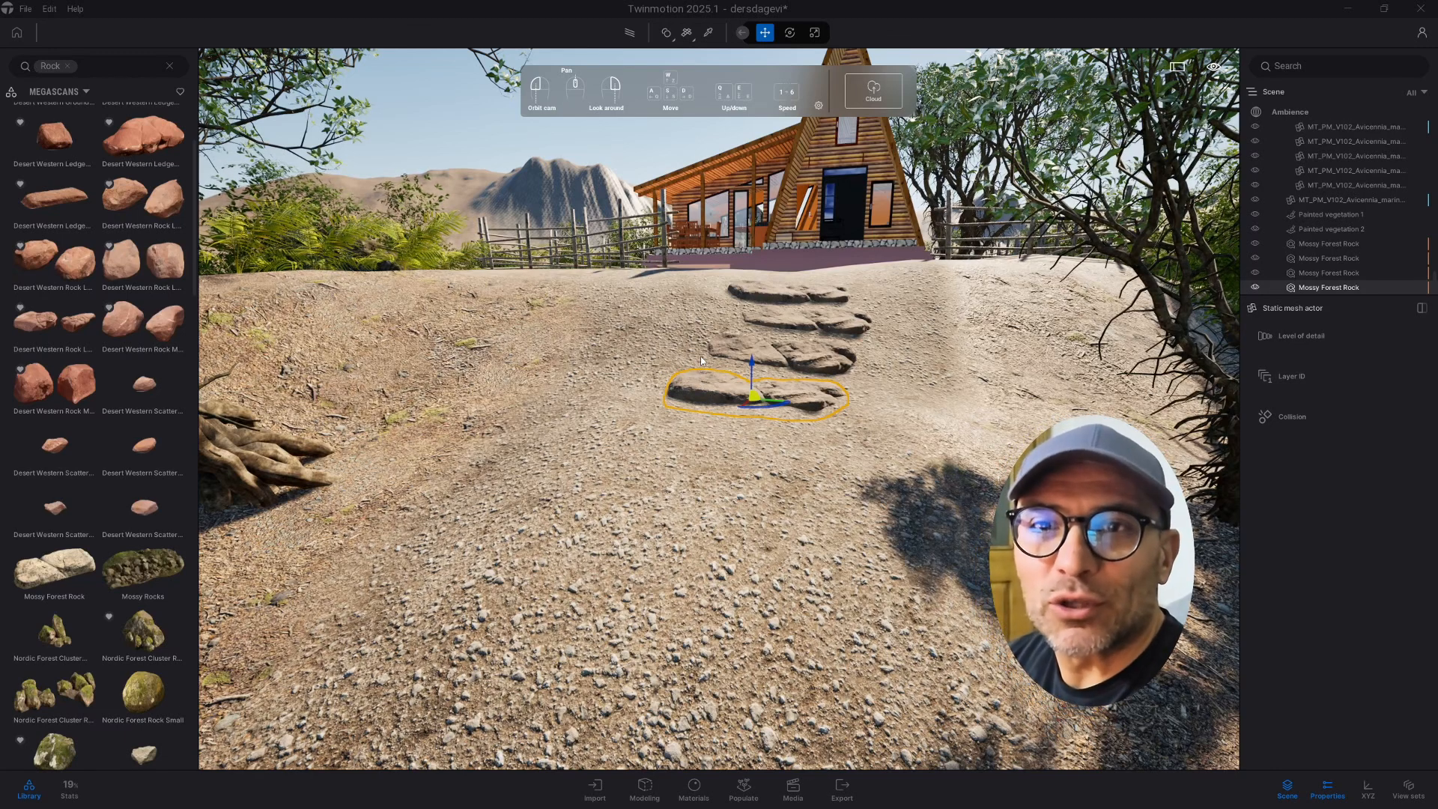
scroll(709, 343, down, 3)
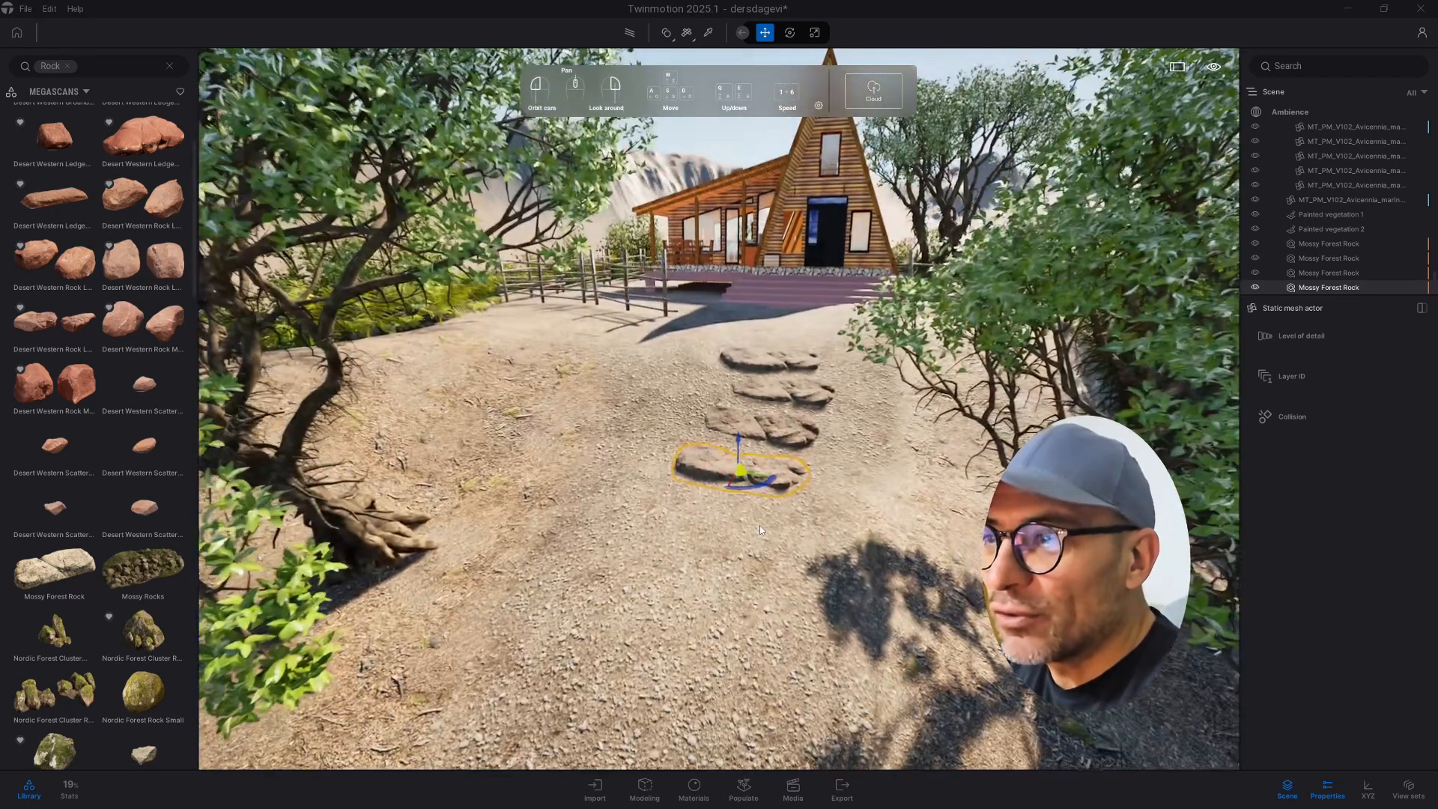
shift+drag(738, 472, 712, 582)
click(683, 463)
scroll(754, 515, down, 3)
click(683, 464)
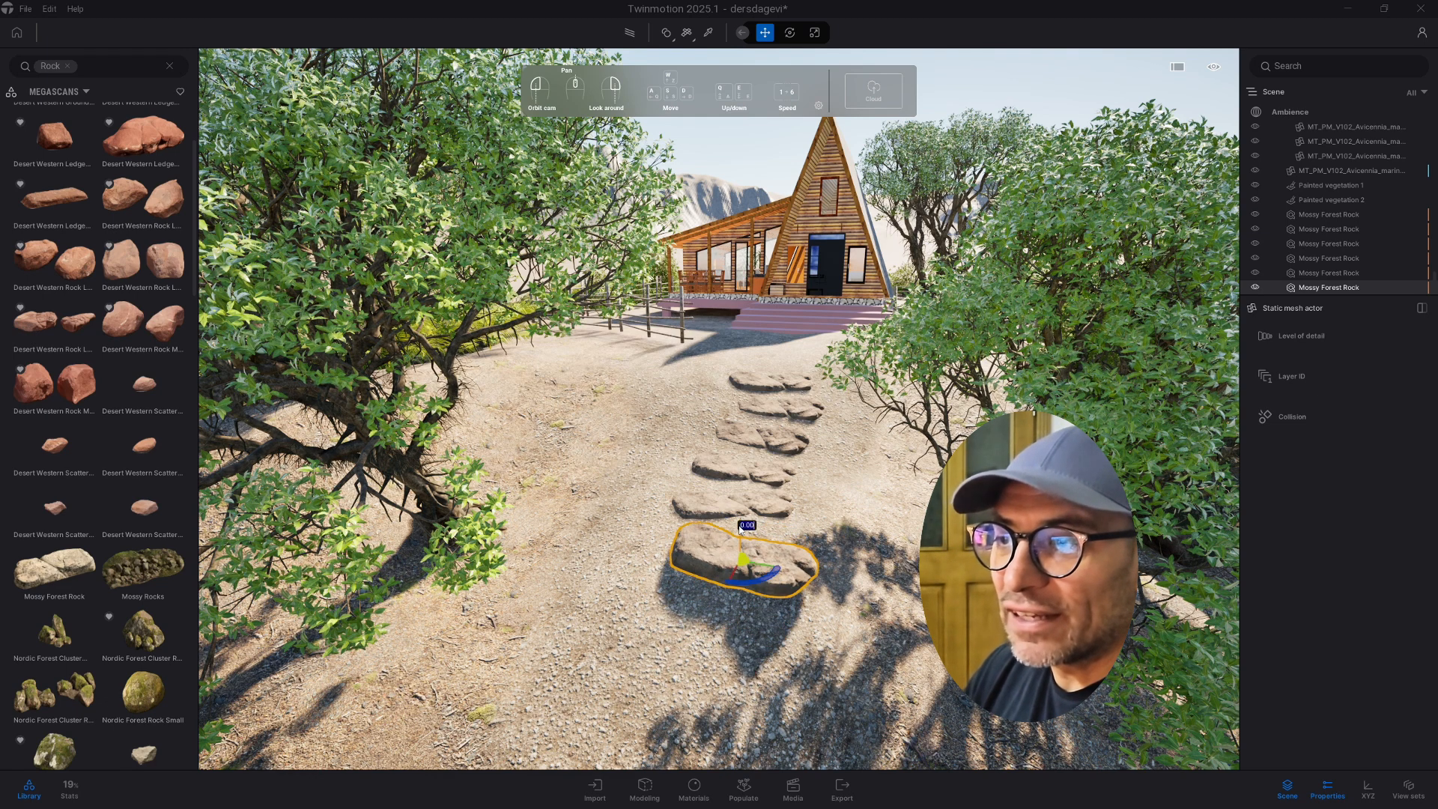
drag(739, 528, 742, 544)
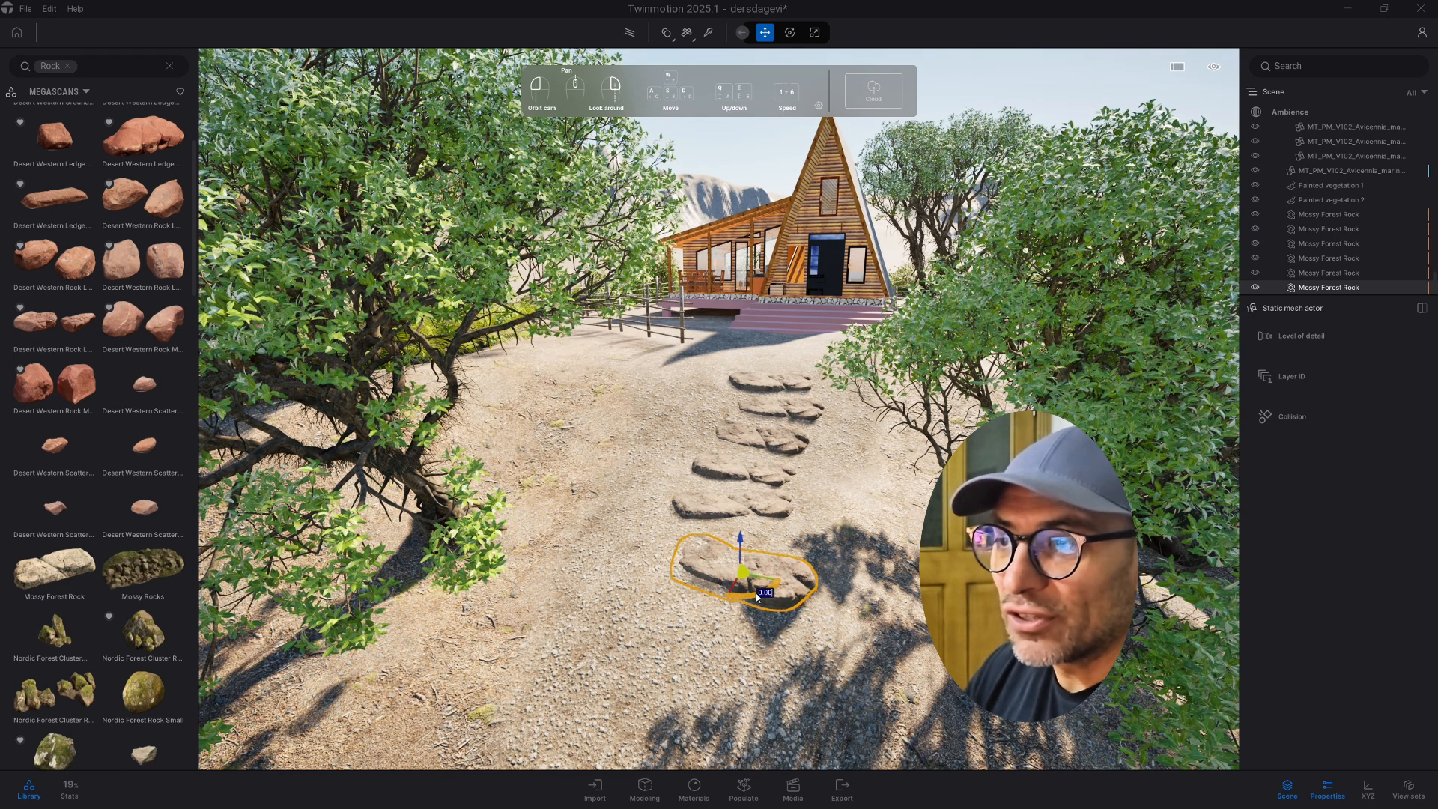
drag(758, 597, 770, 596)
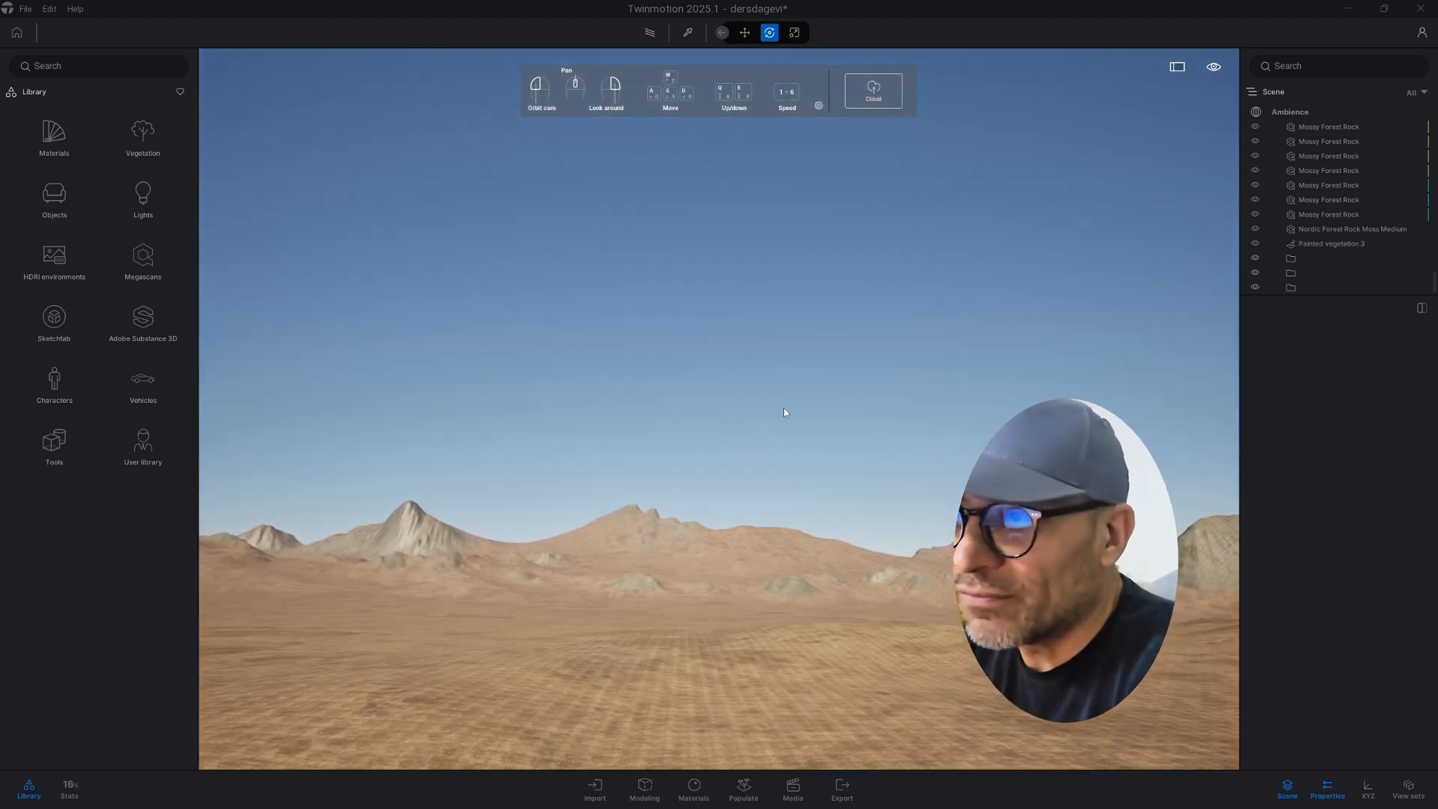
Locate the Mountain home model in the scene graph and focus the view on it.
drag(783, 414, 932, 287)
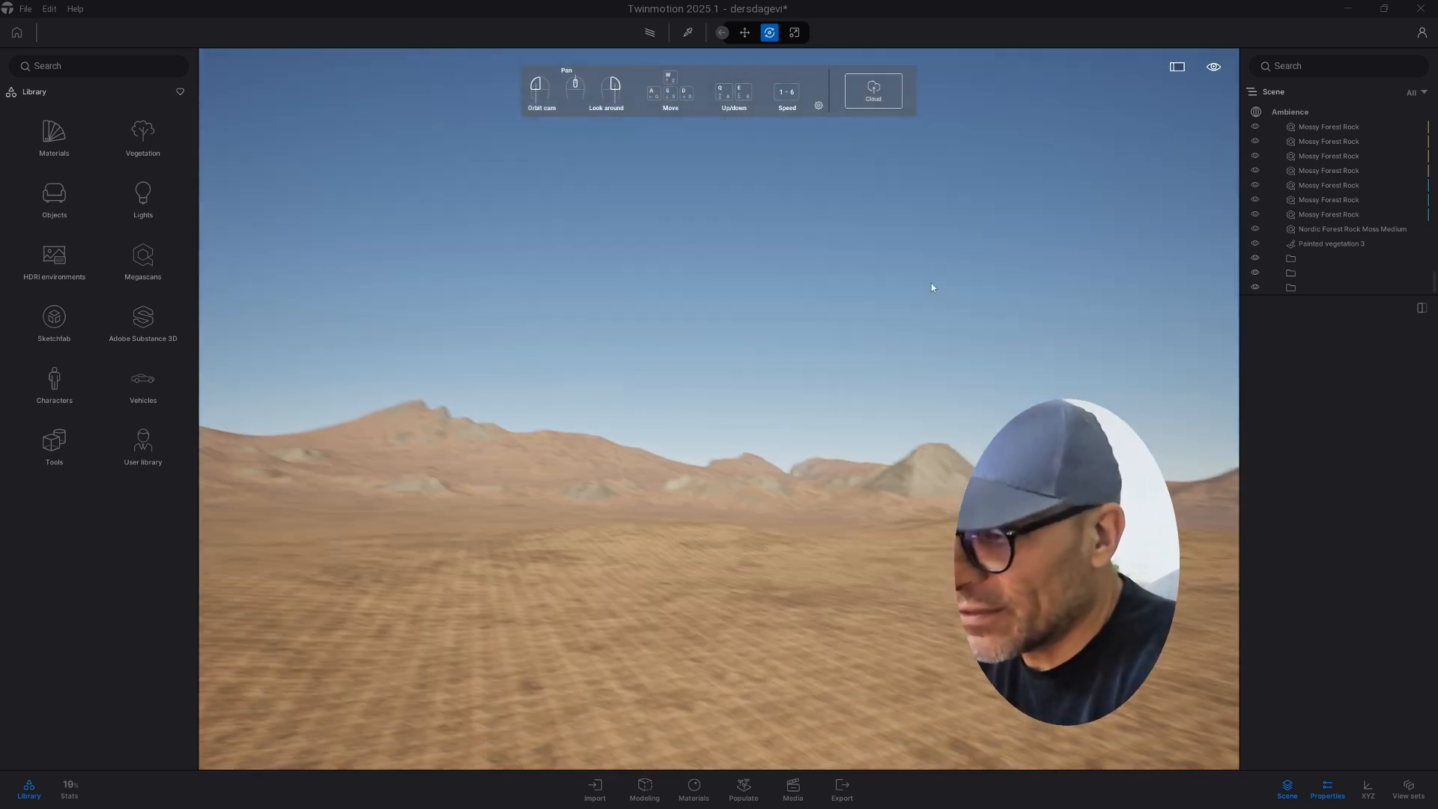
scroll(1359, 165, down, 5)
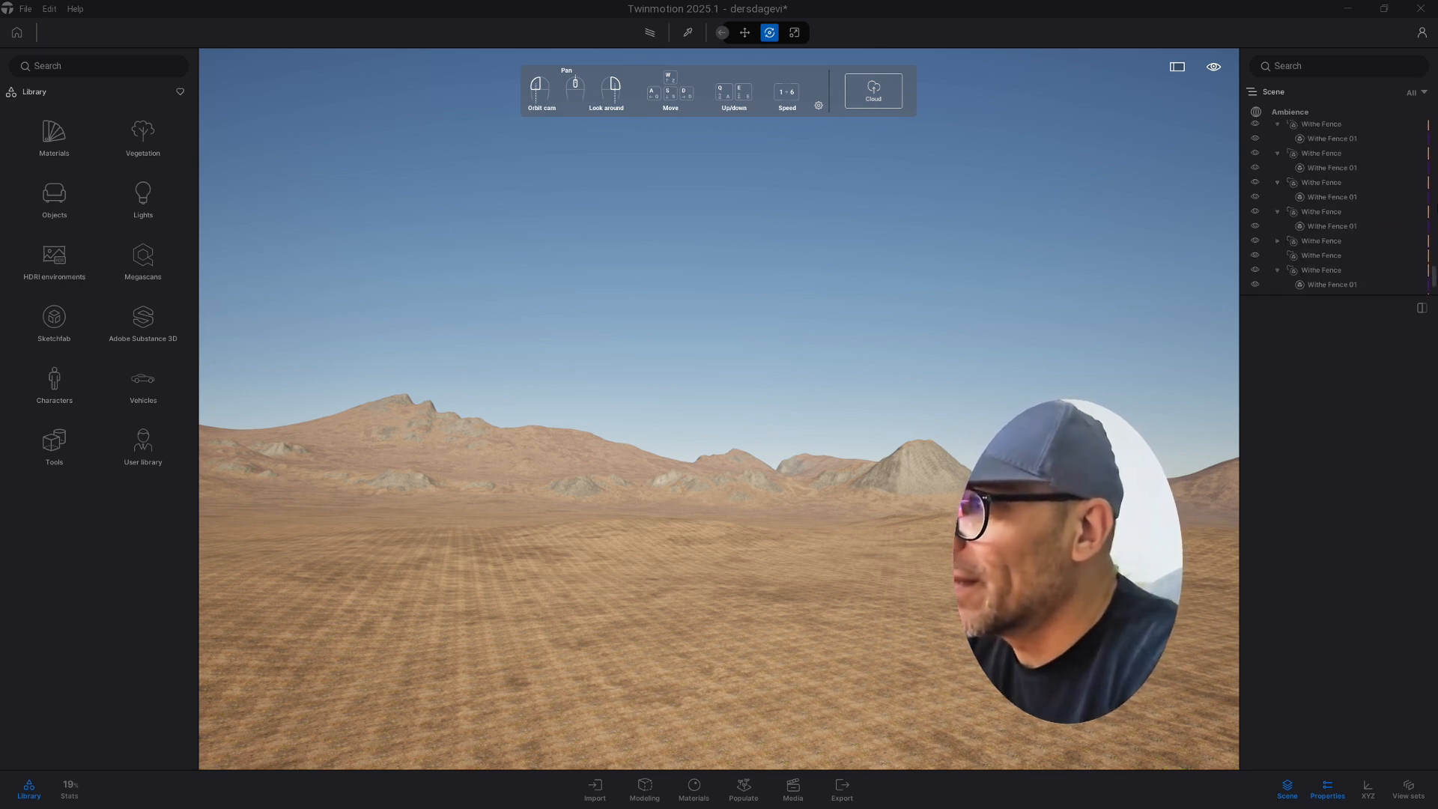
drag(1433, 262, 1434, 122)
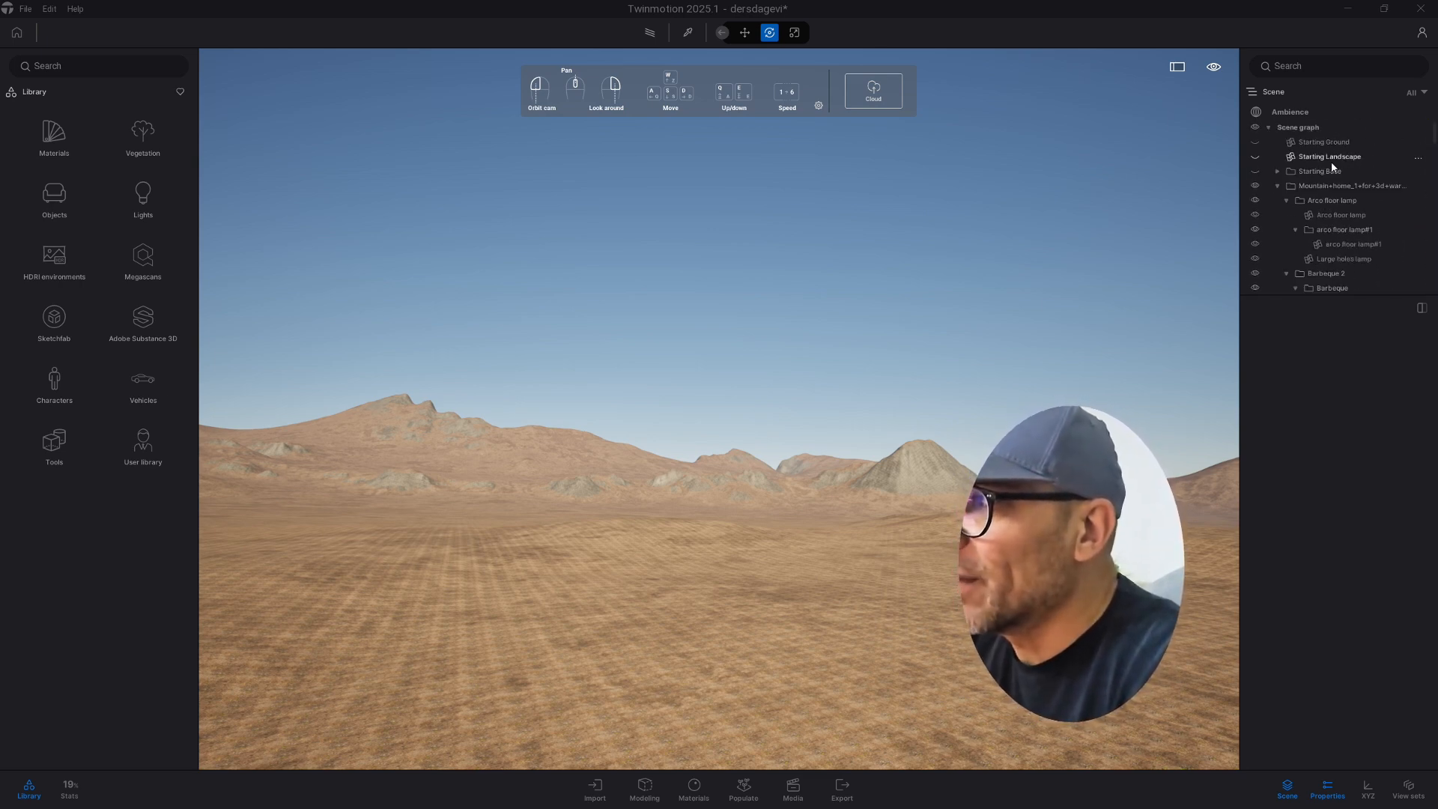
double_click(1328, 189)
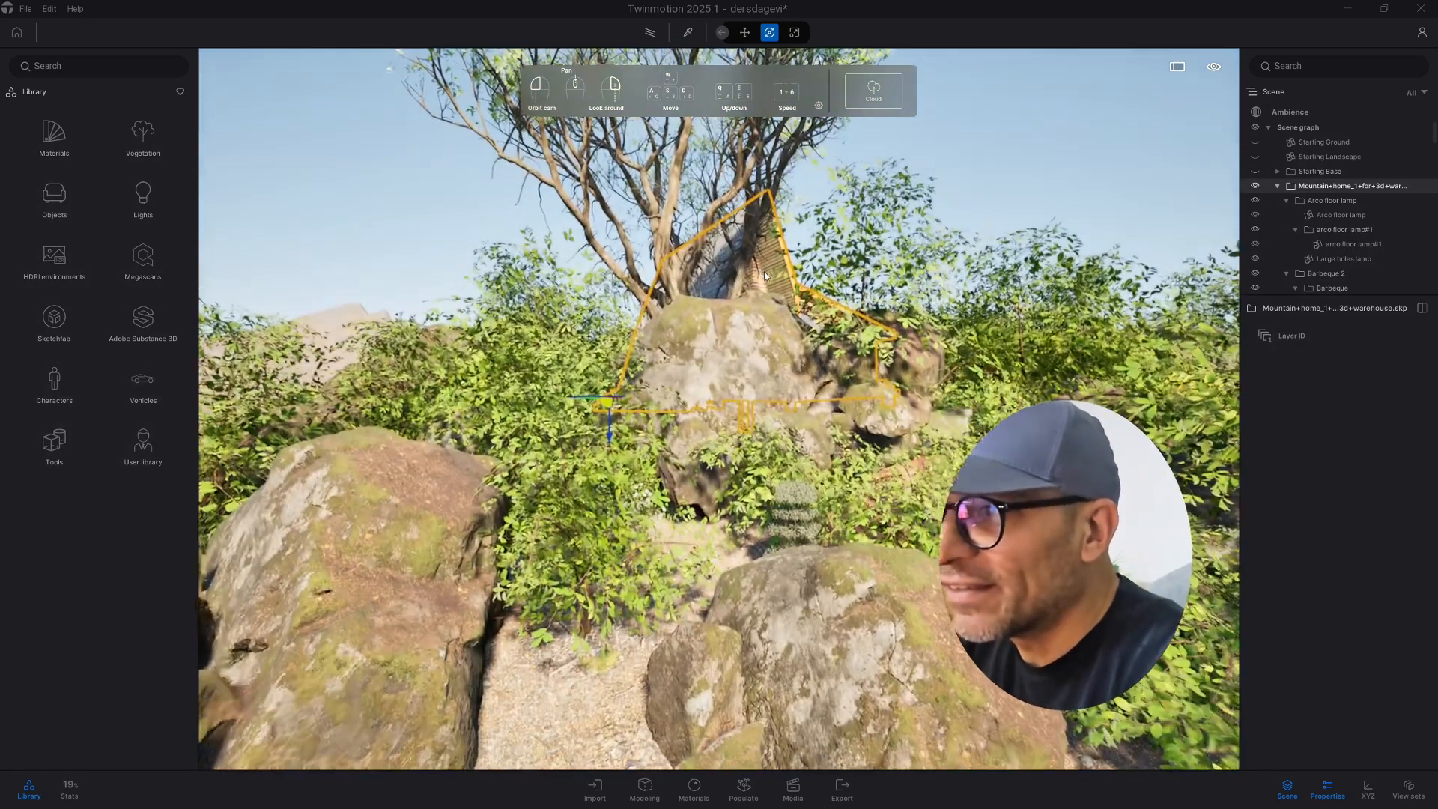
Examine the stone stepping path, scattered pebbles, boulders and cabin surroundings from below and above.
right_drag(764, 276, 513, 405)
key(s)
right_drag(582, 504, 471, 605)
key(w)
key(s)
right_drag(837, 562, 817, 623)
key(w)
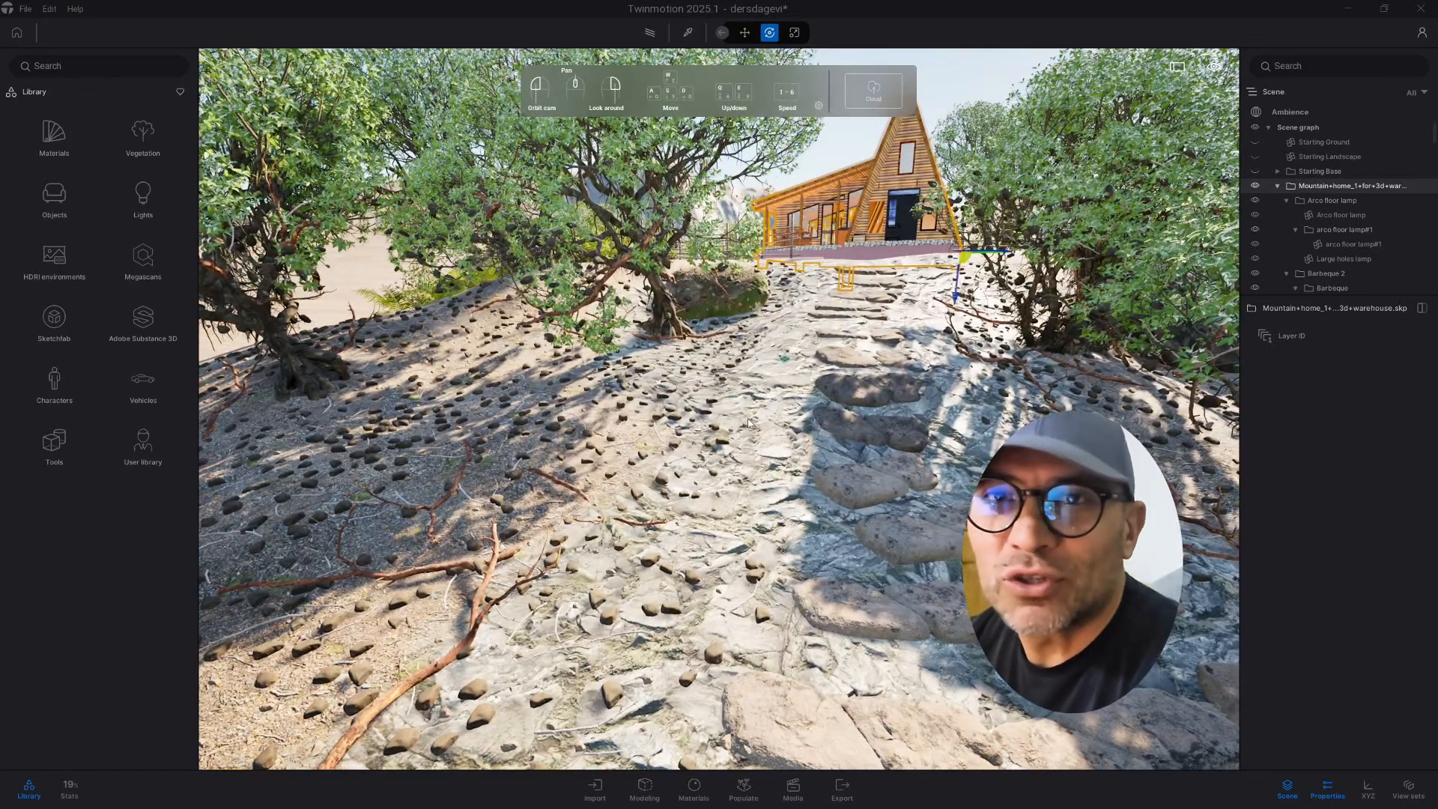
right_drag(857, 367, 573, 356)
key(e)
key(w)
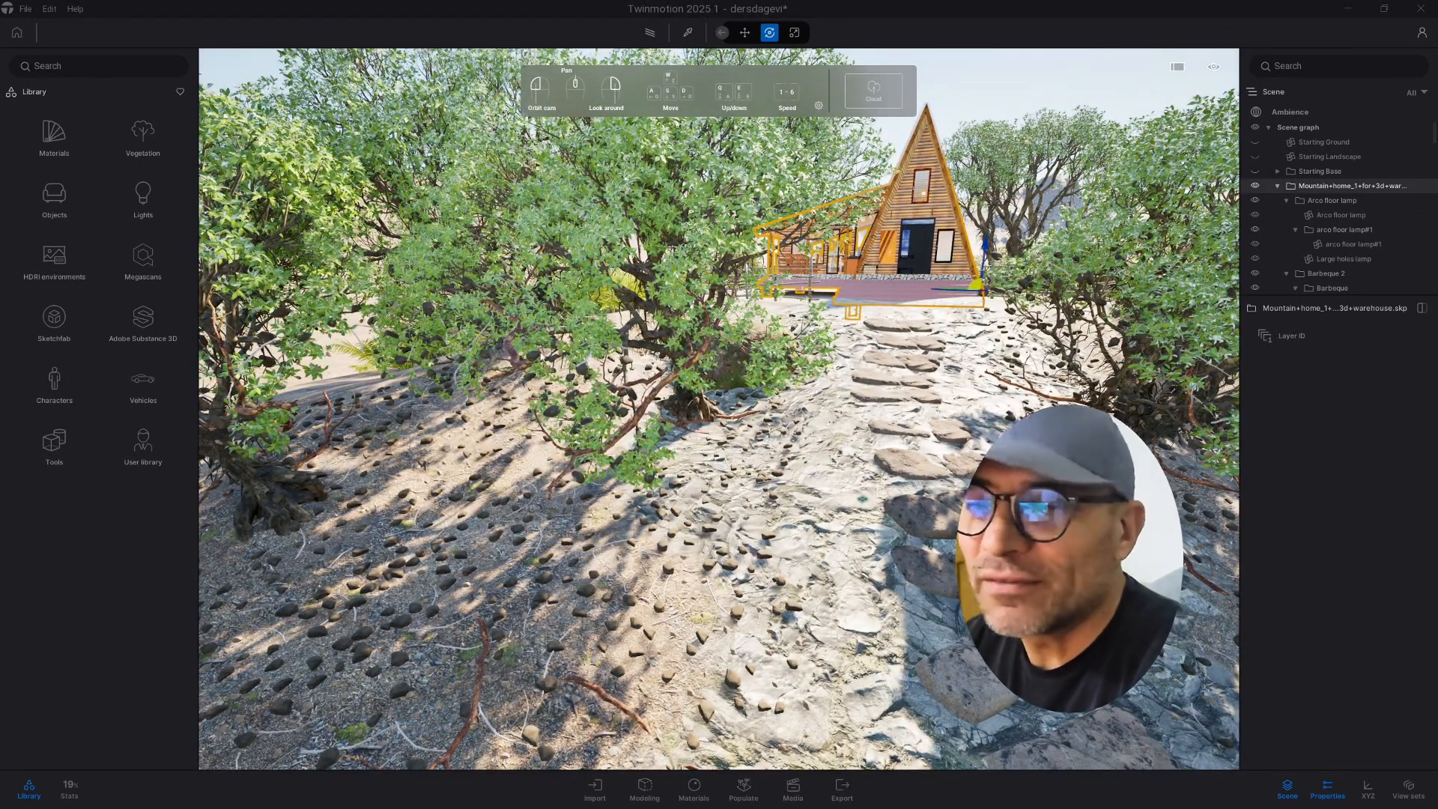
right_drag(861, 498, 733, 425)
key(e)
key(w)
key(s)
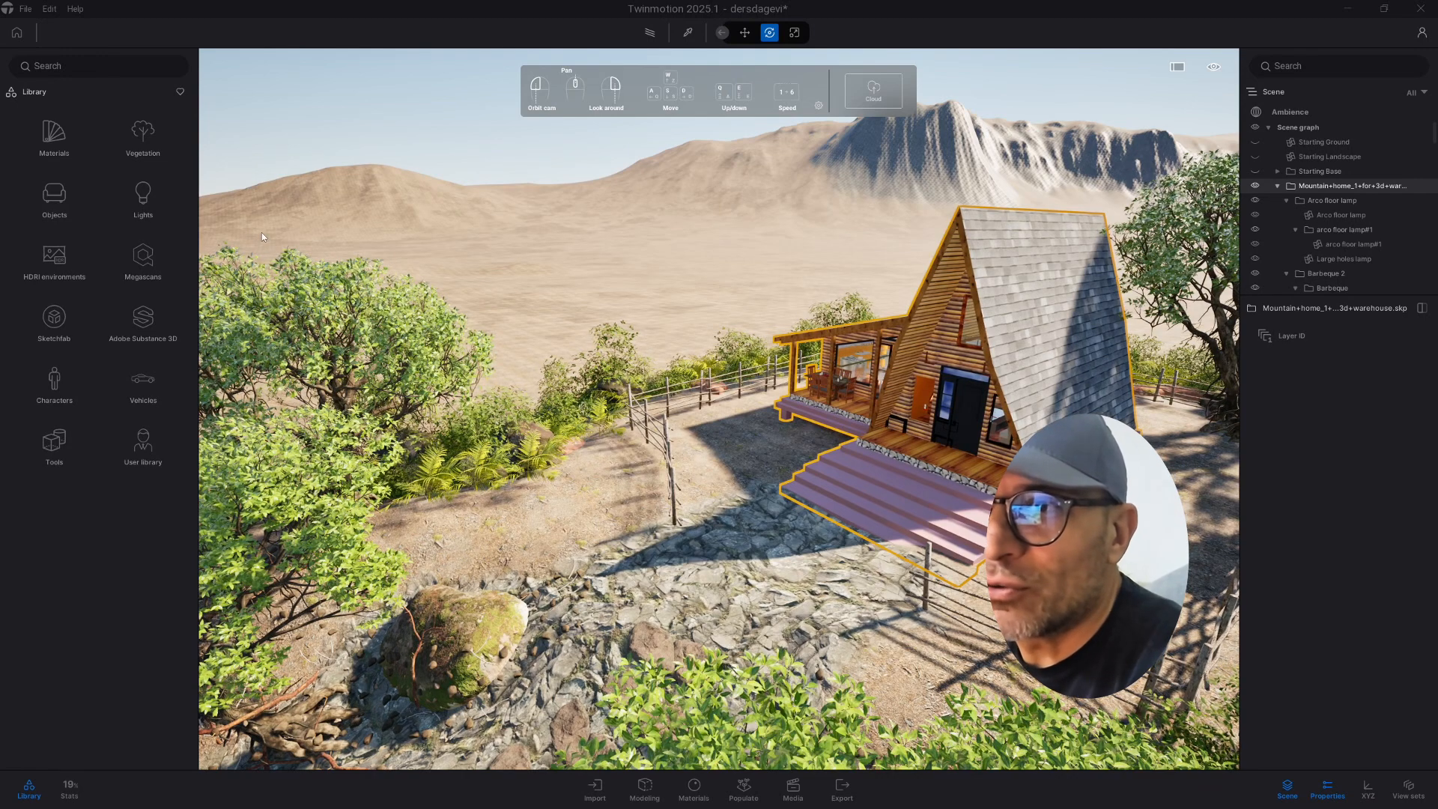
Place a Weeping Willow from the tree library by the fence beside the cabin's terrace and set its age to 37%.
click(154, 142)
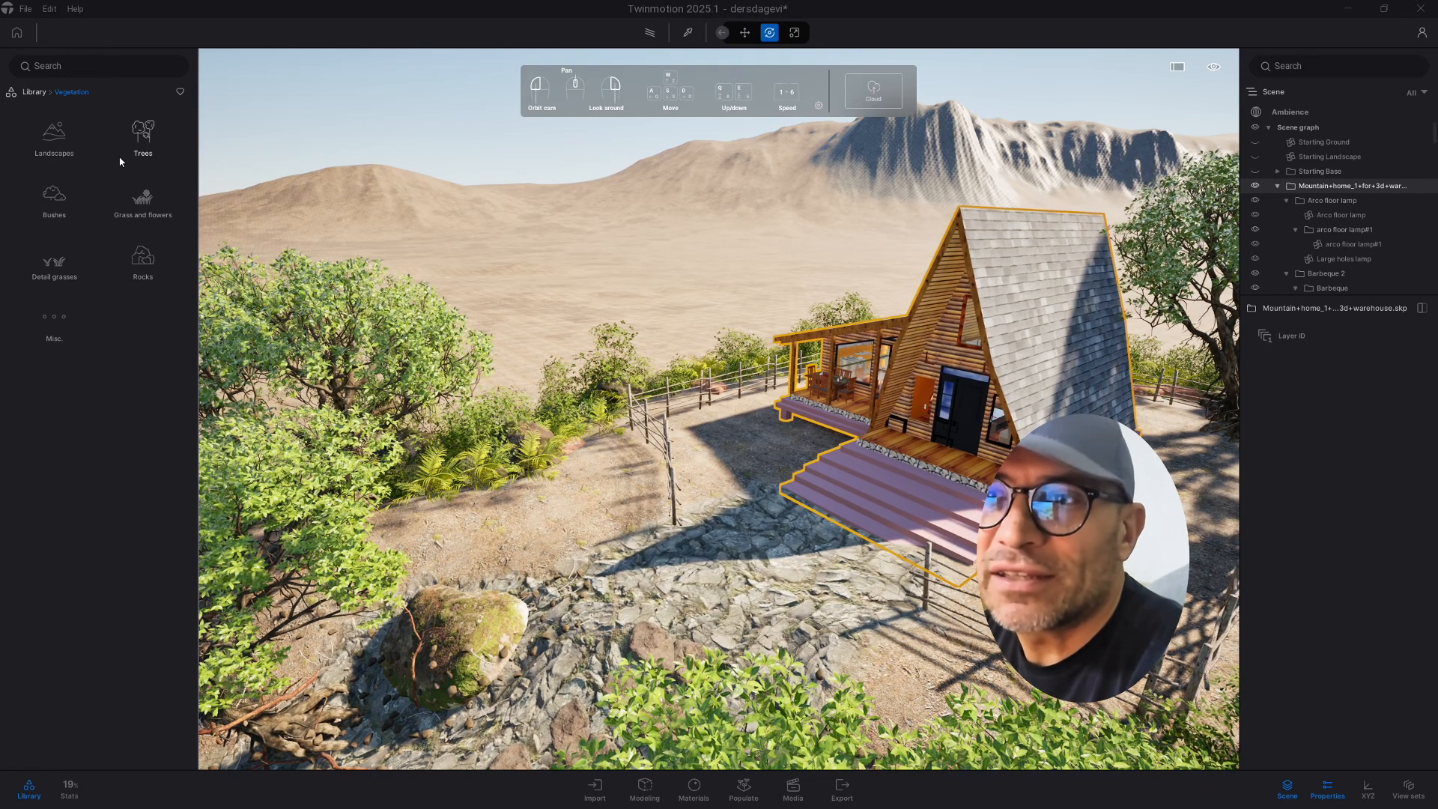
click(143, 136)
scroll(142, 344, down, 10)
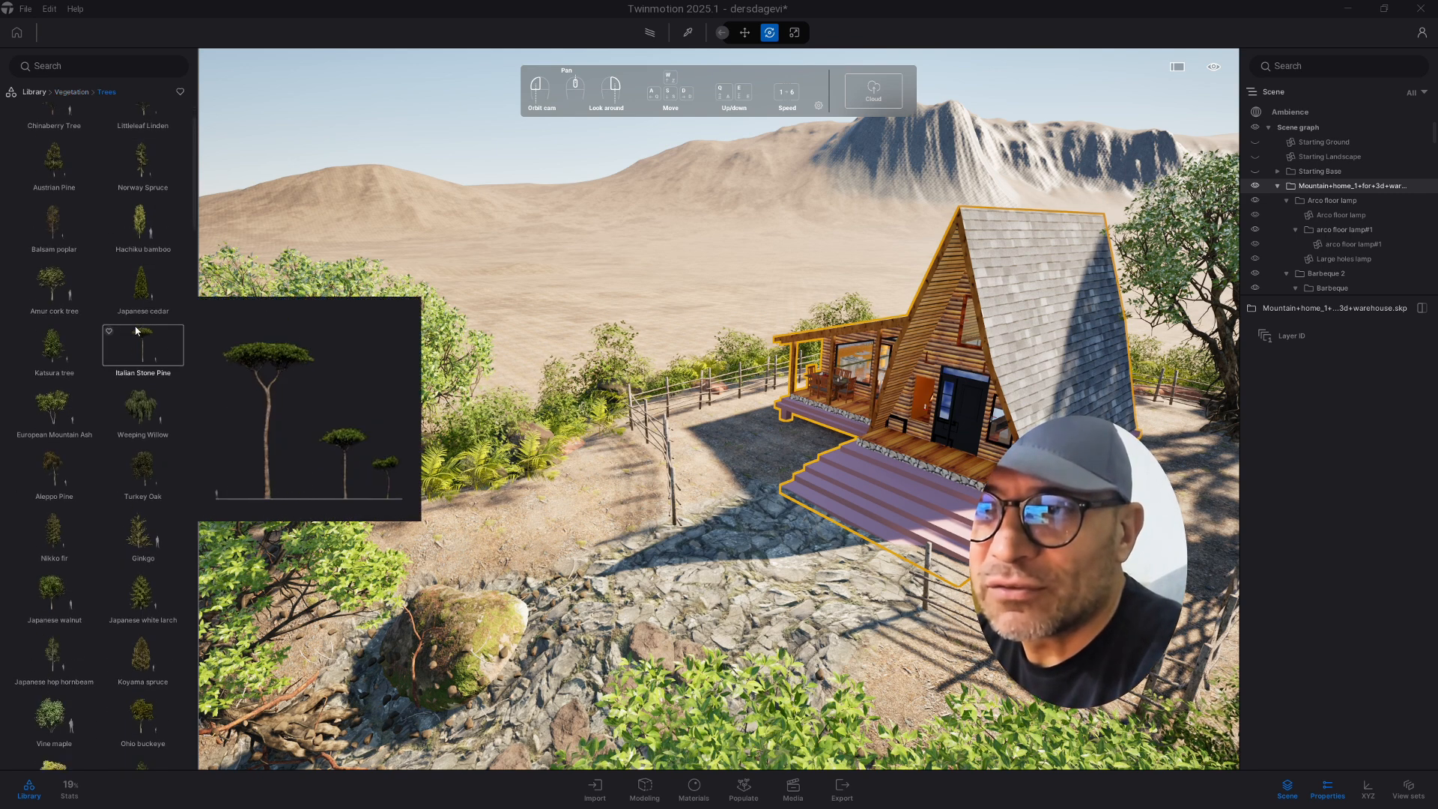
scroll(153, 300, up, 3)
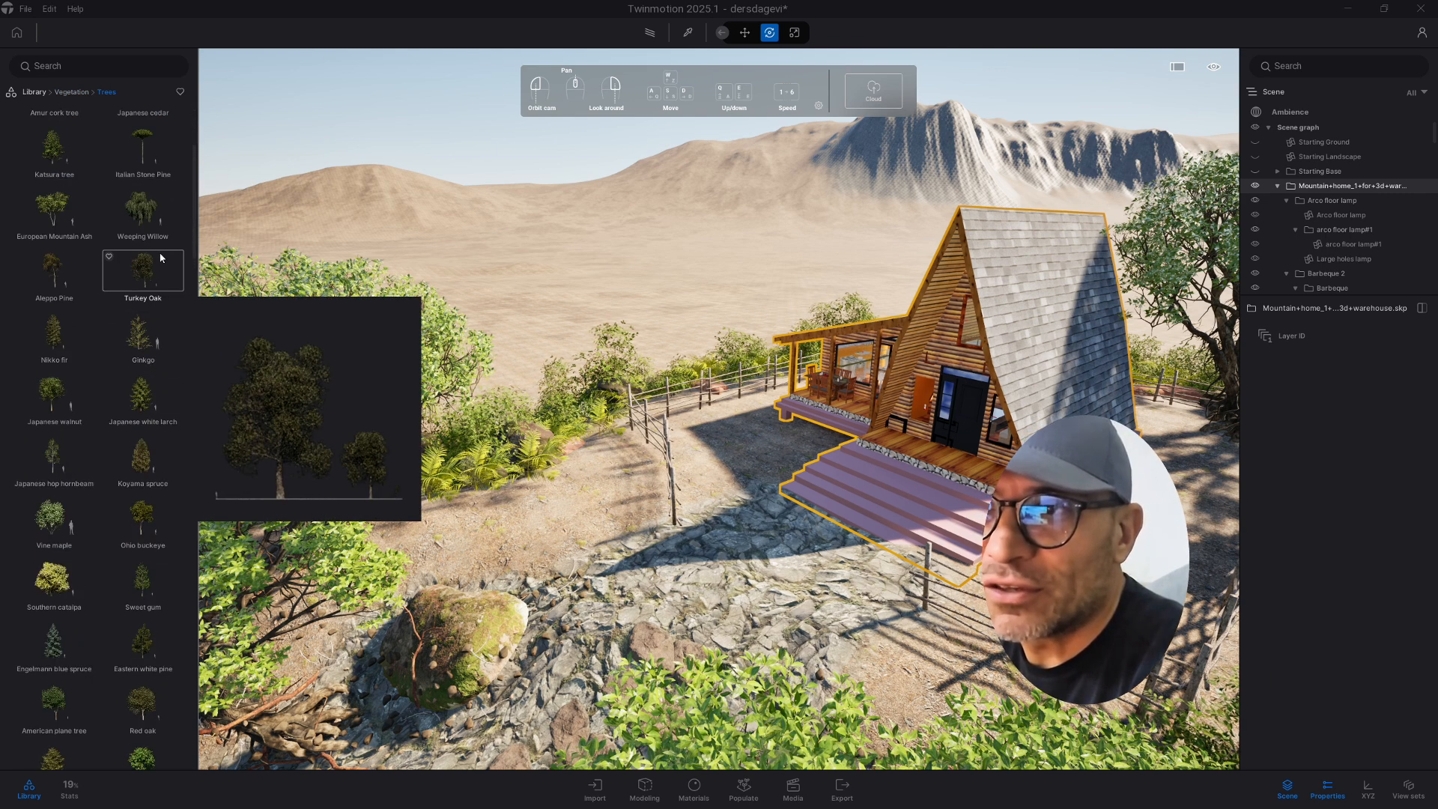
drag(715, 450, 703, 449)
mouse_move(703, 450)
right_down()
mouse_move(640, 408)
mouse_move(719, 397)
mouse_move(715, 378)
mouse_move(686, 374)
mouse_move(704, 374)
mouse_move(693, 432)
mouse_move(741, 423)
mouse_move(715, 432)
right_up()
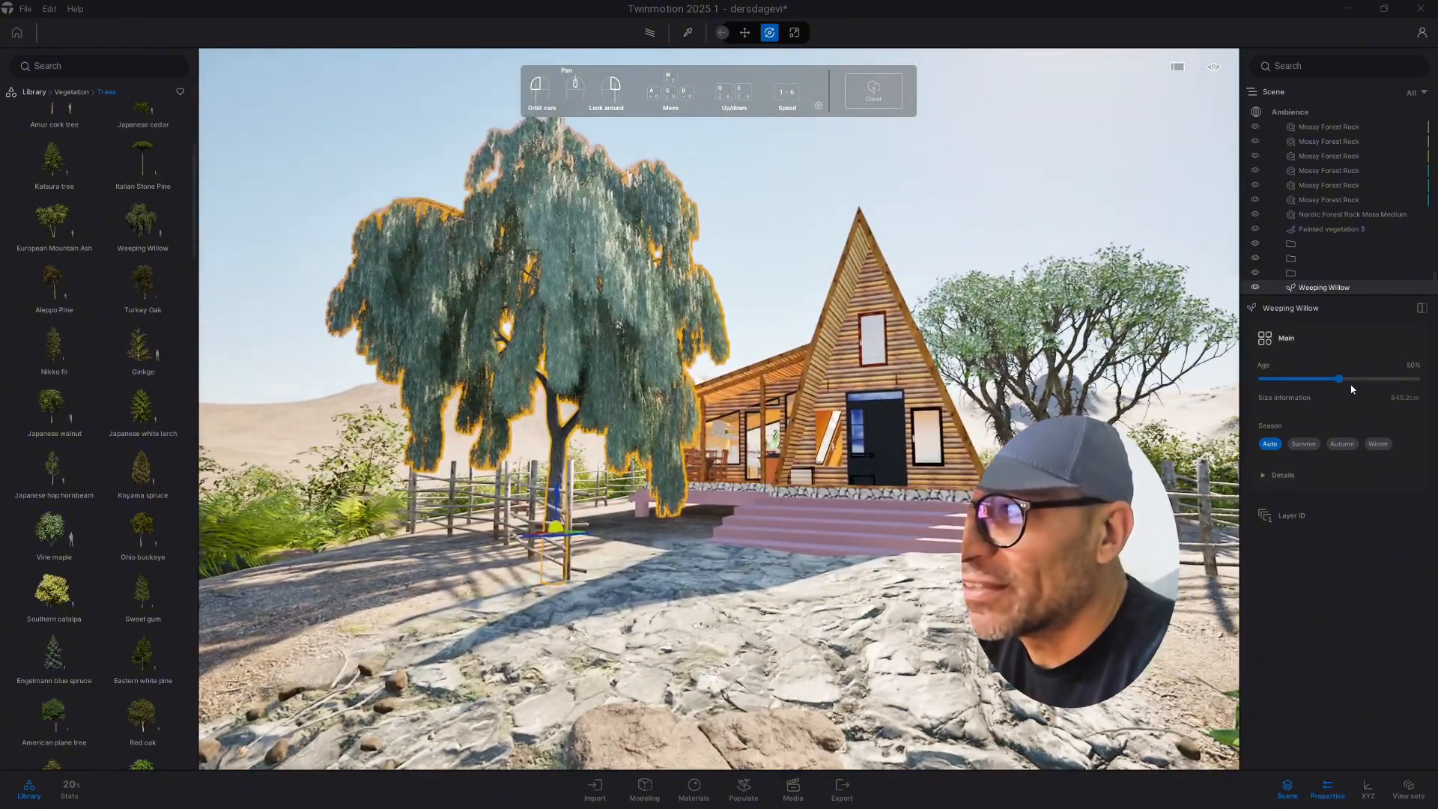
mouse_move(1346, 379)
mouse_down()
mouse_move(1373, 378)
mouse_move(1319, 379)
mouse_up()
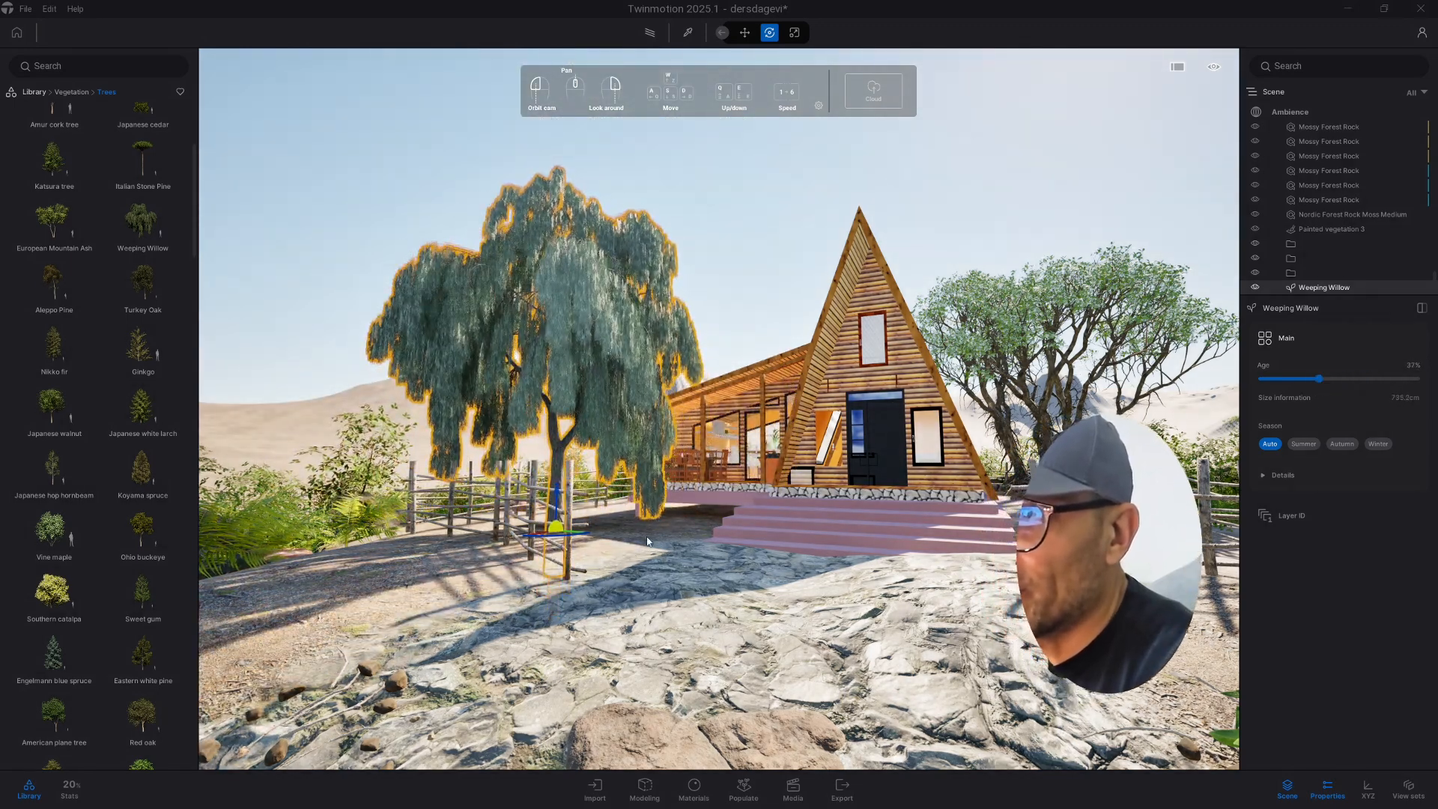
Inspect the willow, the fence and the cabin's entrance steps from several viewpoints.
drag(558, 498, 566, 455)
click(612, 543)
drag(612, 542, 597, 539)
middle_drag(597, 539, 564, 455)
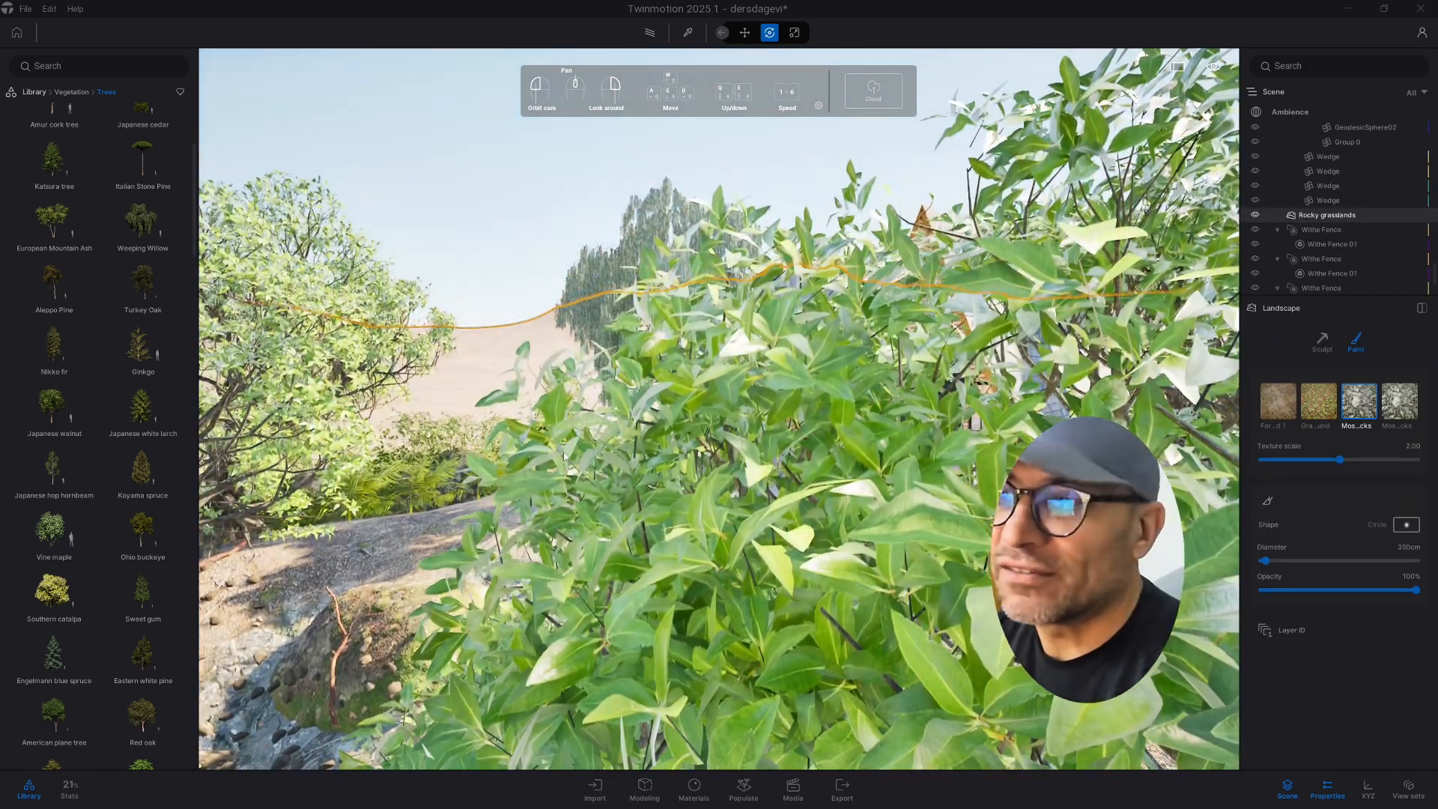
right_drag(641, 429, 841, 535)
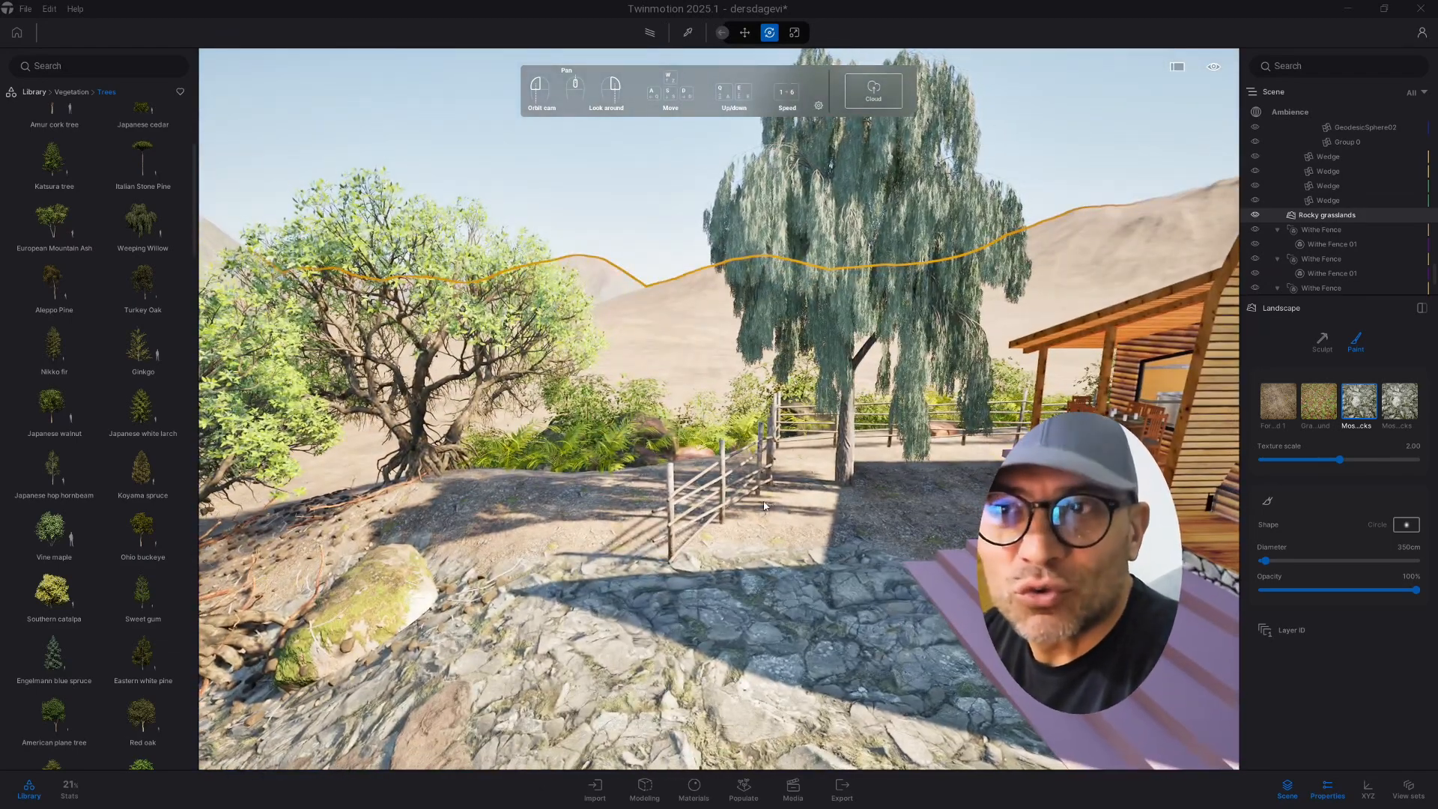
right_drag(524, 419, 794, 441)
right_drag(598, 417, 715, 442)
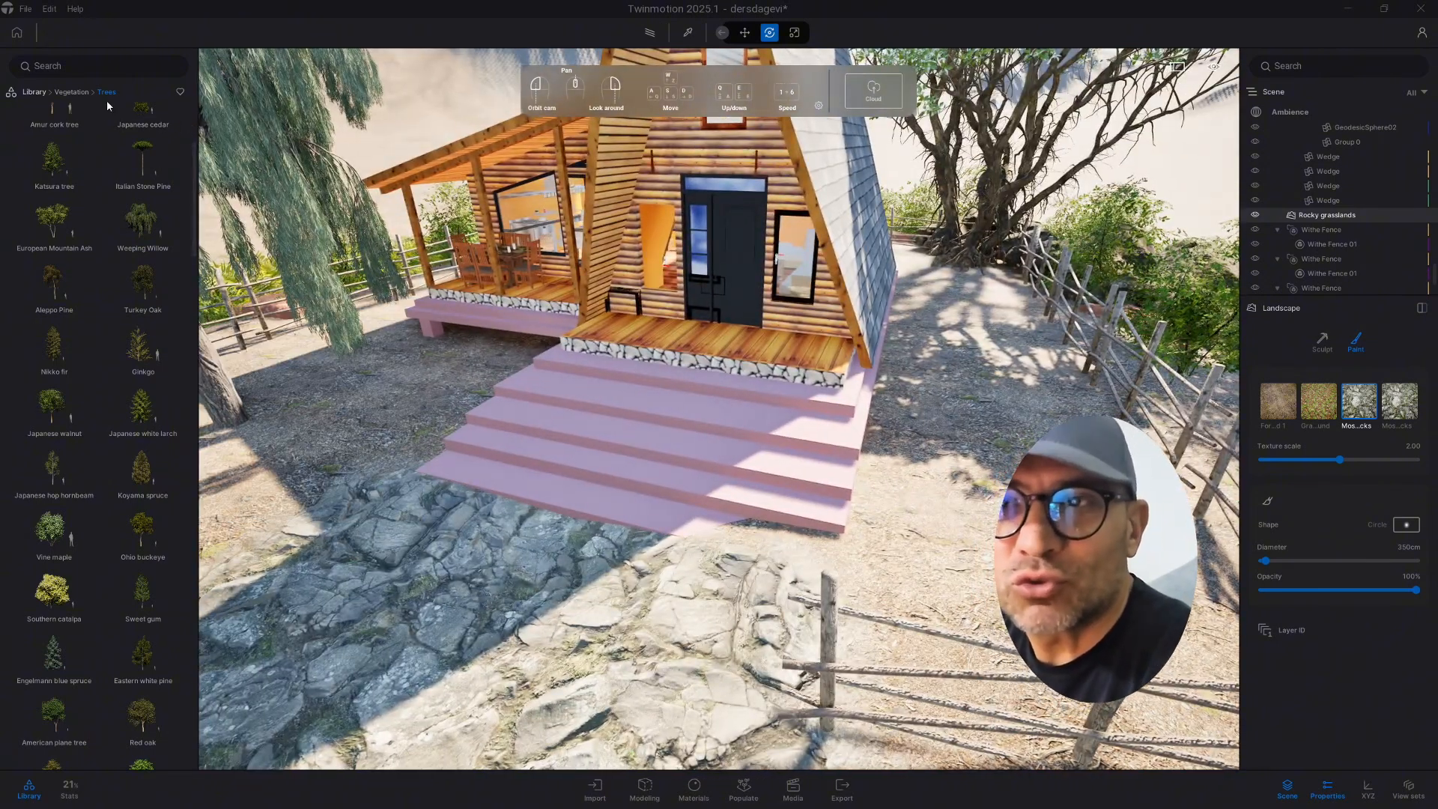
Search the whole asset library for Concrete and browse the matching materials.
click(33, 93)
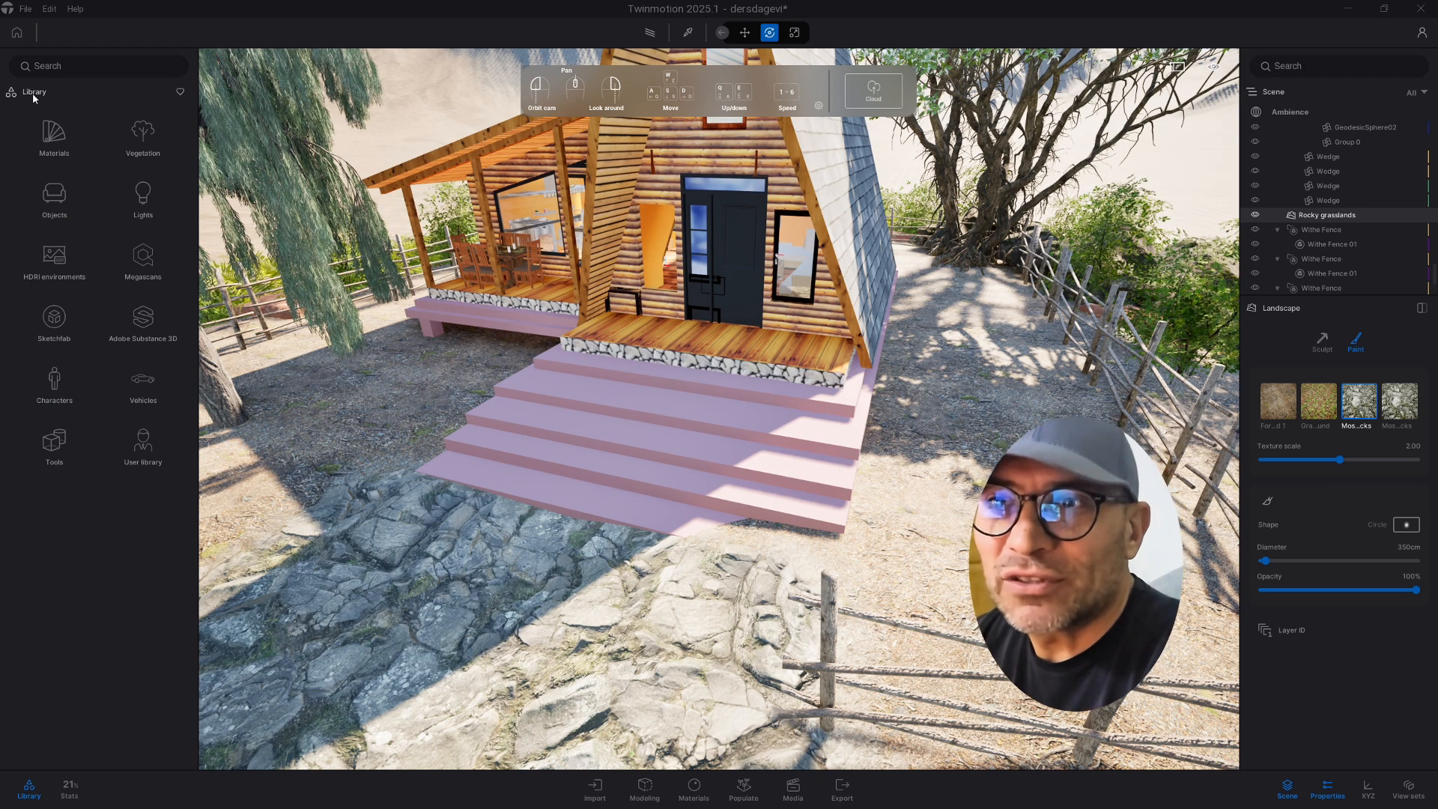
click(64, 70)
text(co)
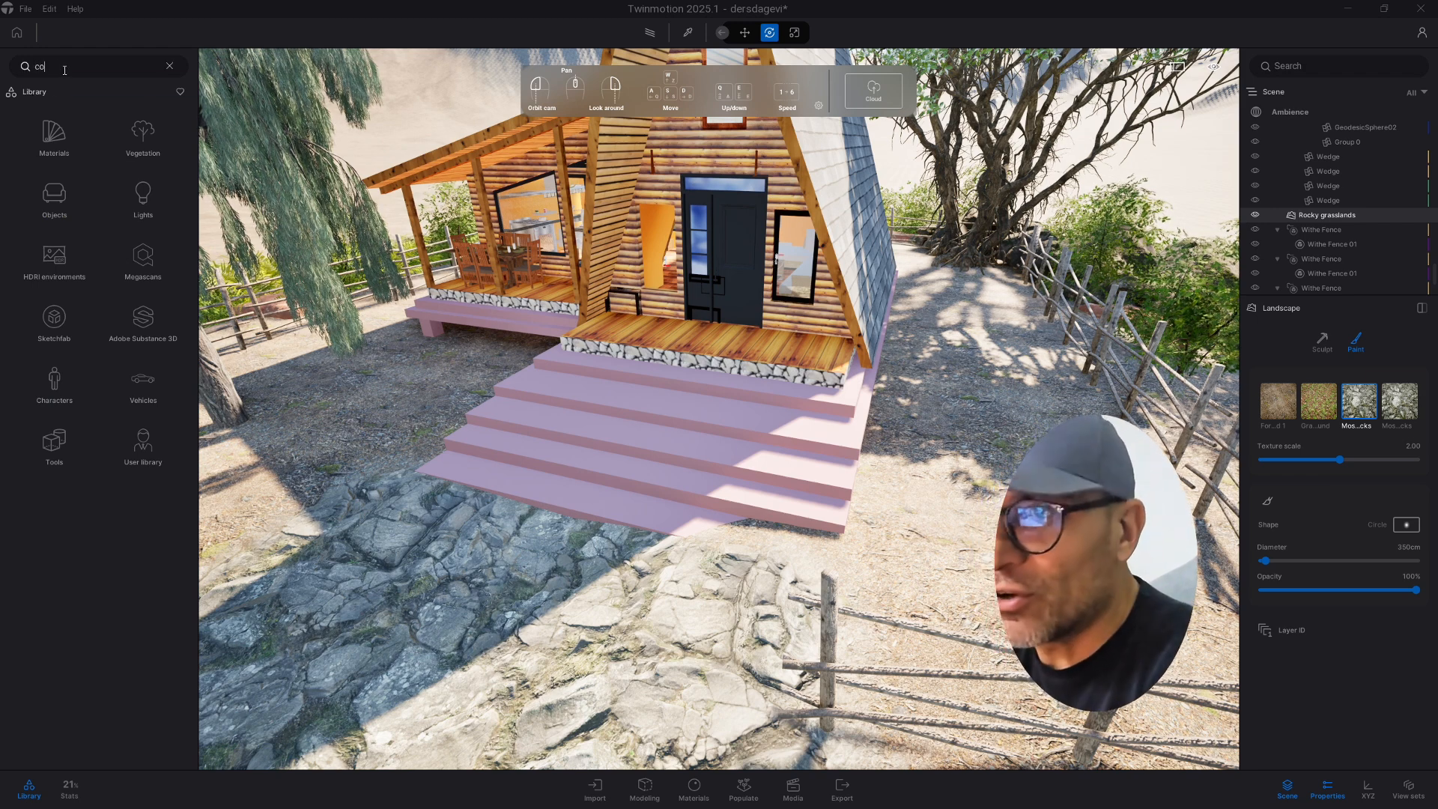
text(c)
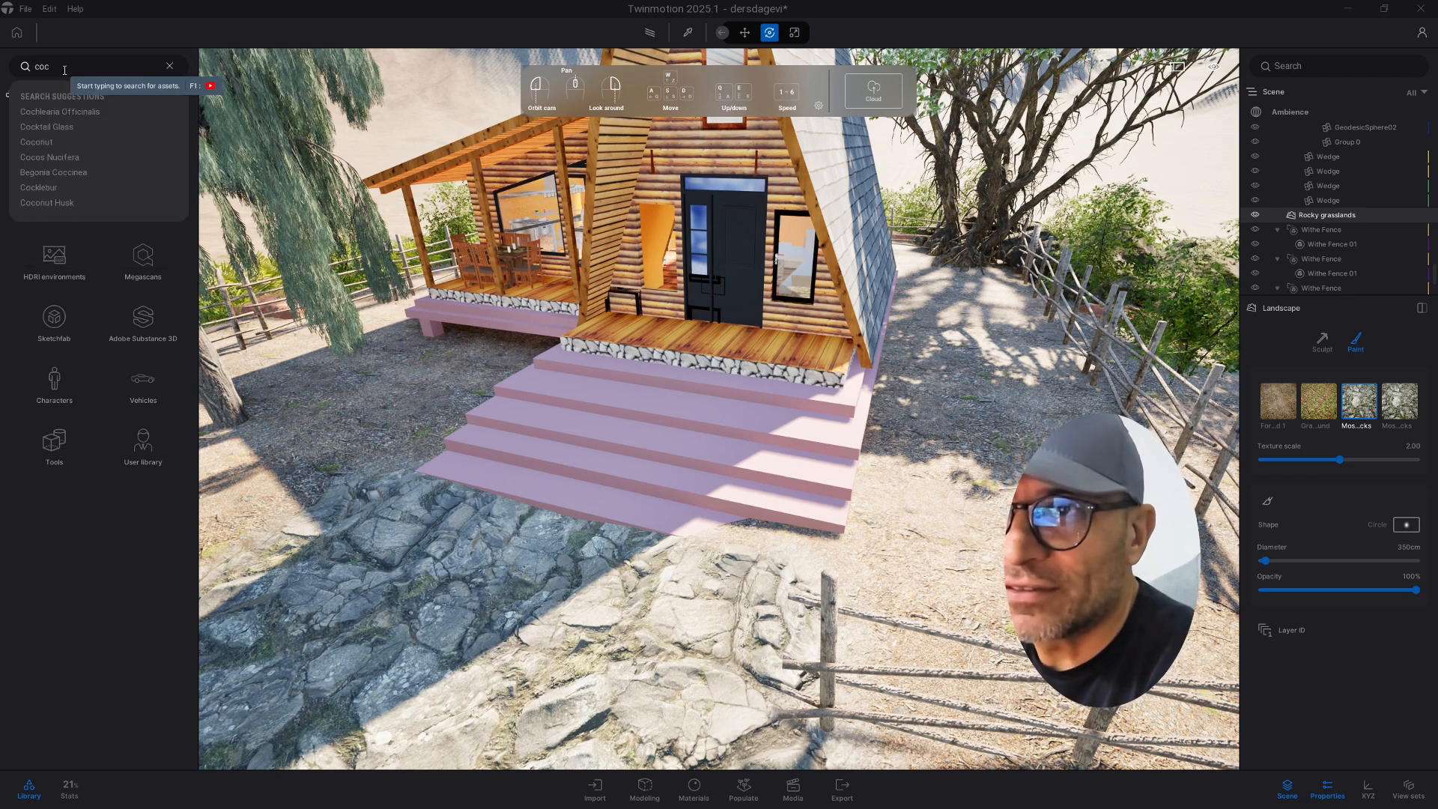
key(BackSpace)
text(nce)
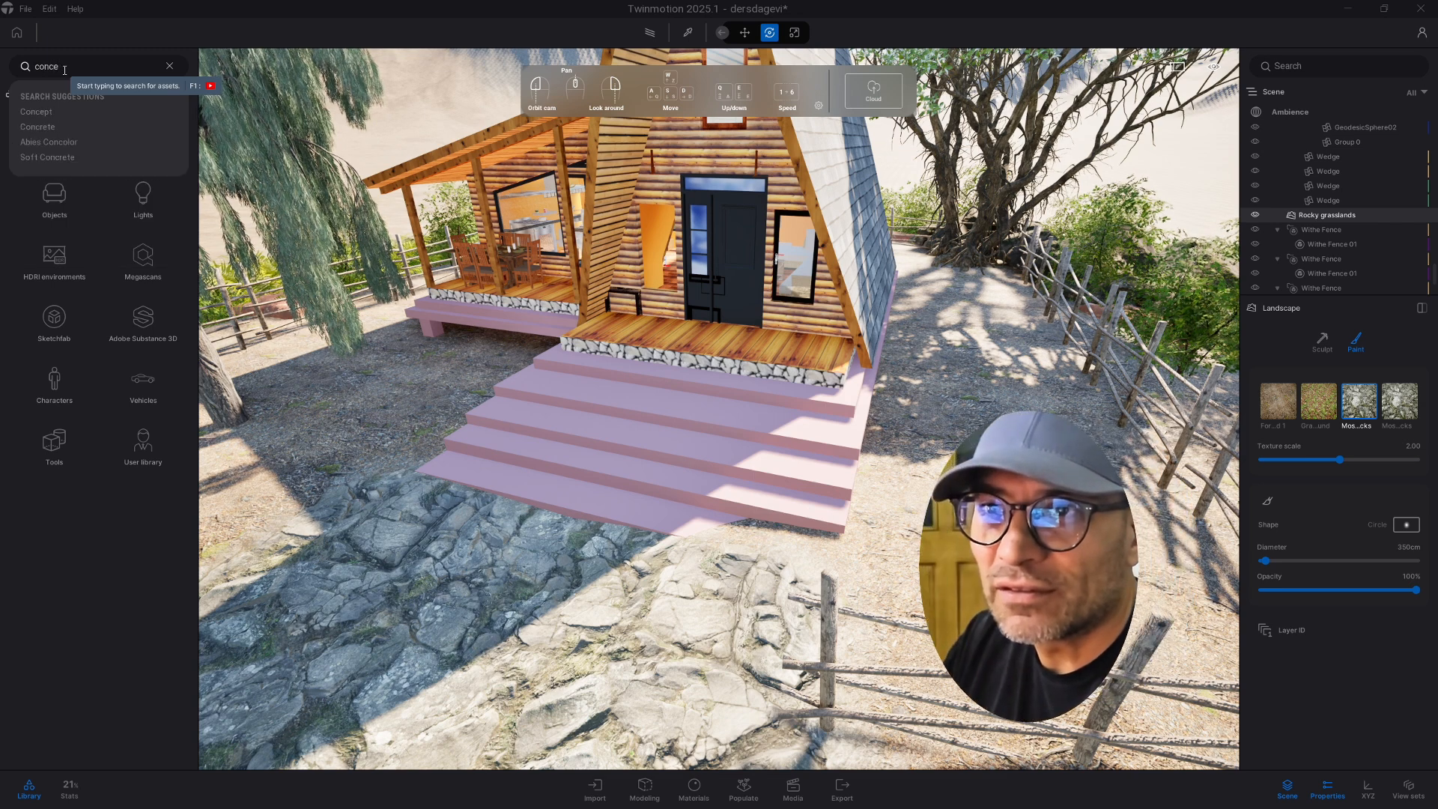
key(BackSpace)
text(rete)
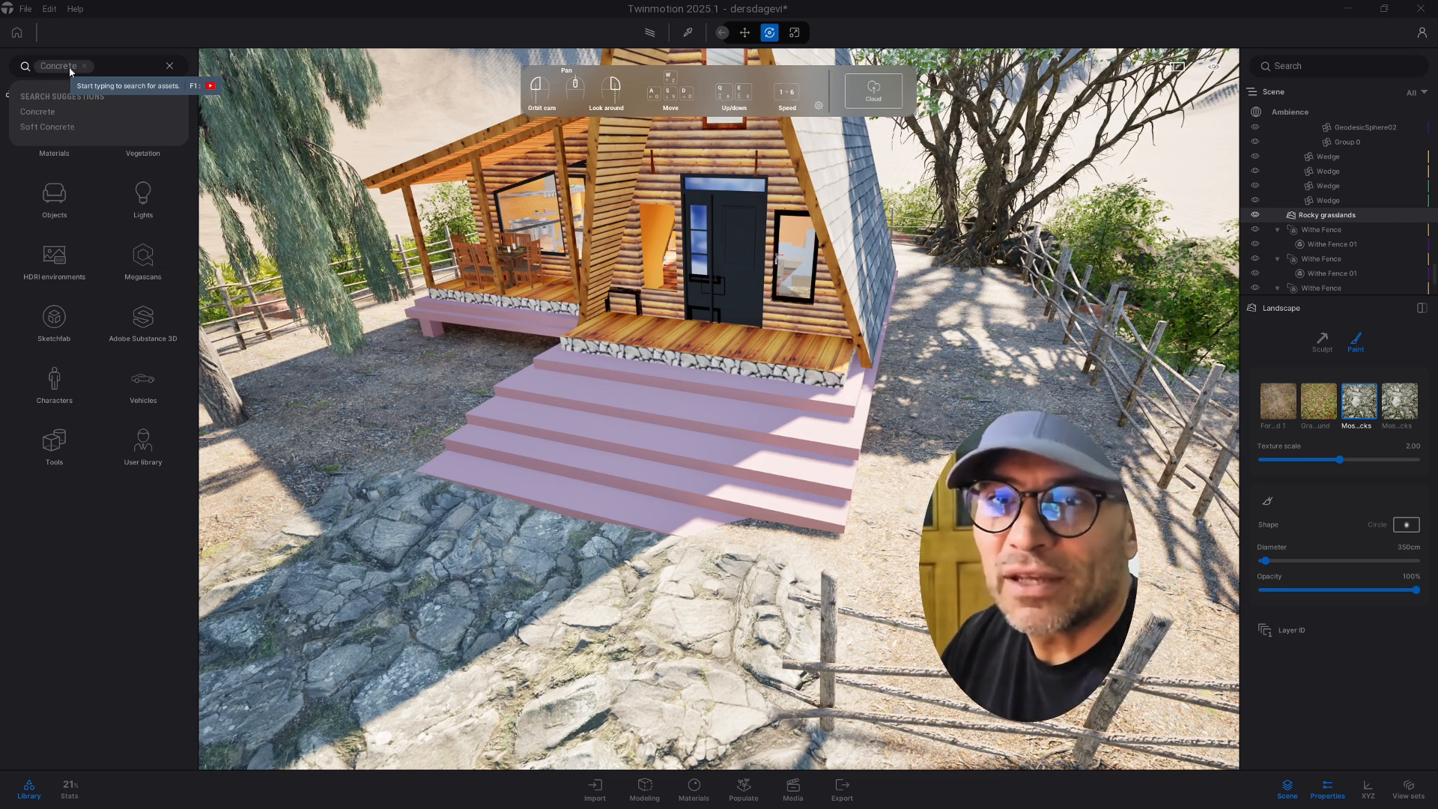
scroll(116, 334, down, 1)
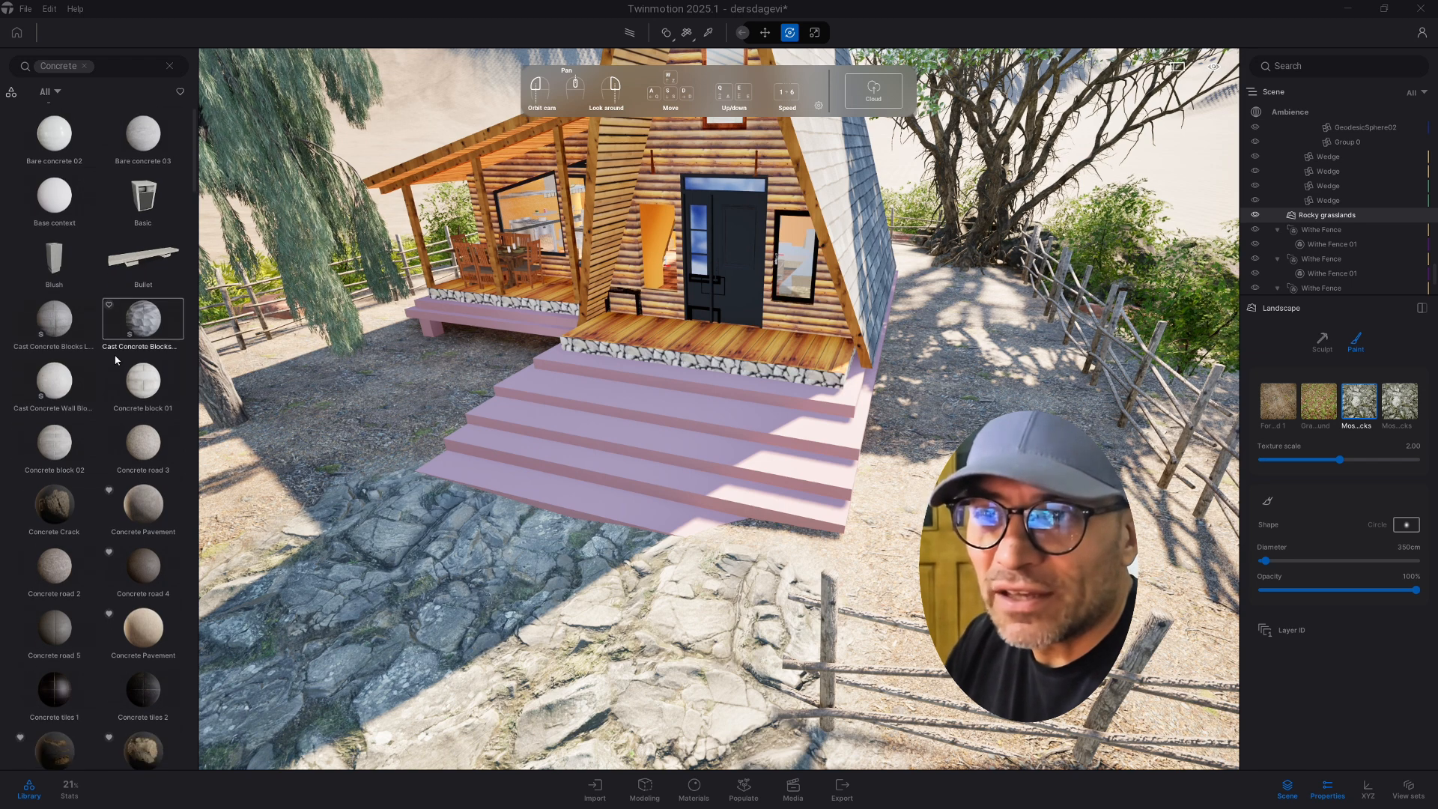
Try the Concrete road 3 and Concrete Striped Blocks materials on the cabin's entrance steps.
drag(143, 443, 534, 410)
scroll(534, 410, down, 1)
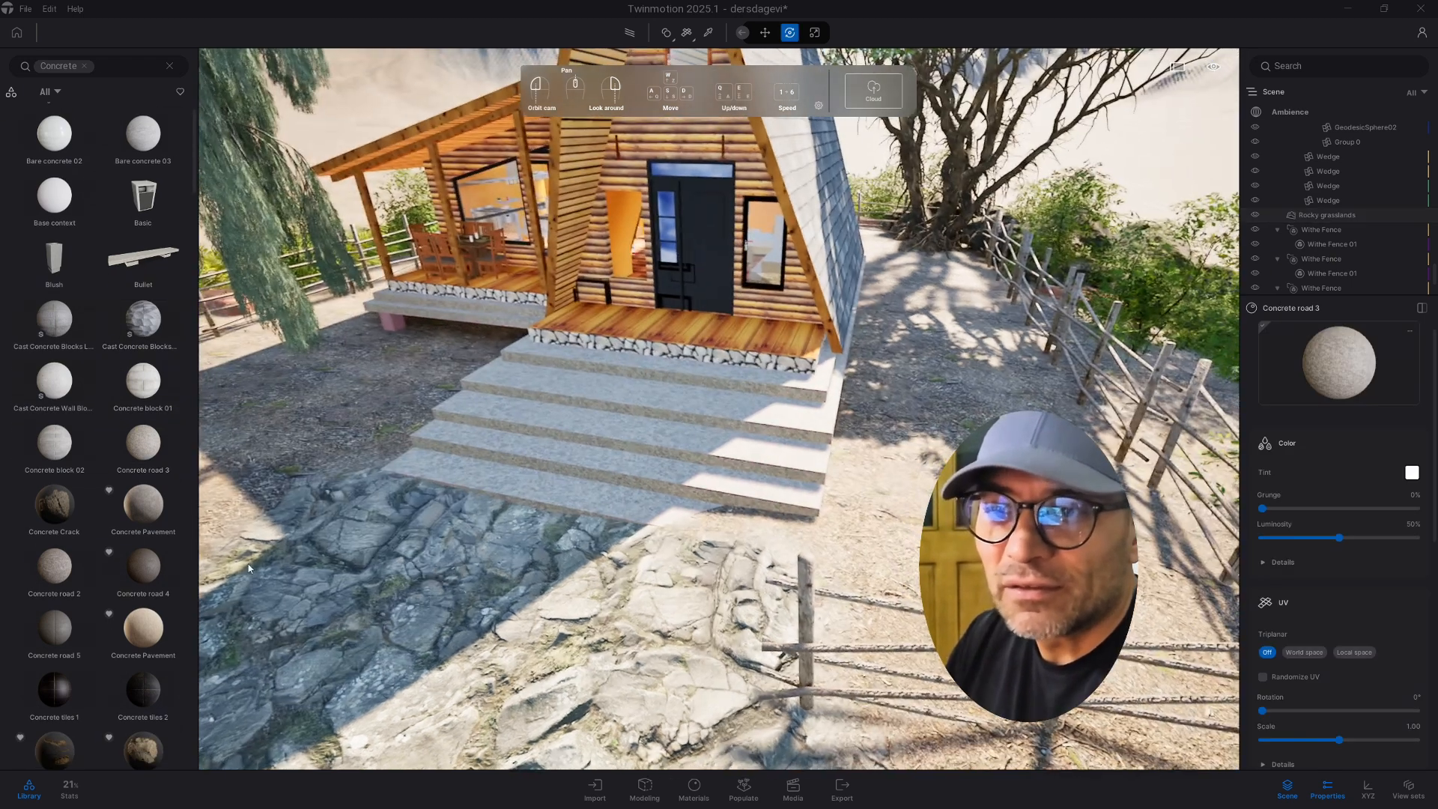
scroll(104, 459, down, 3)
scroll(103, 460, down, 6)
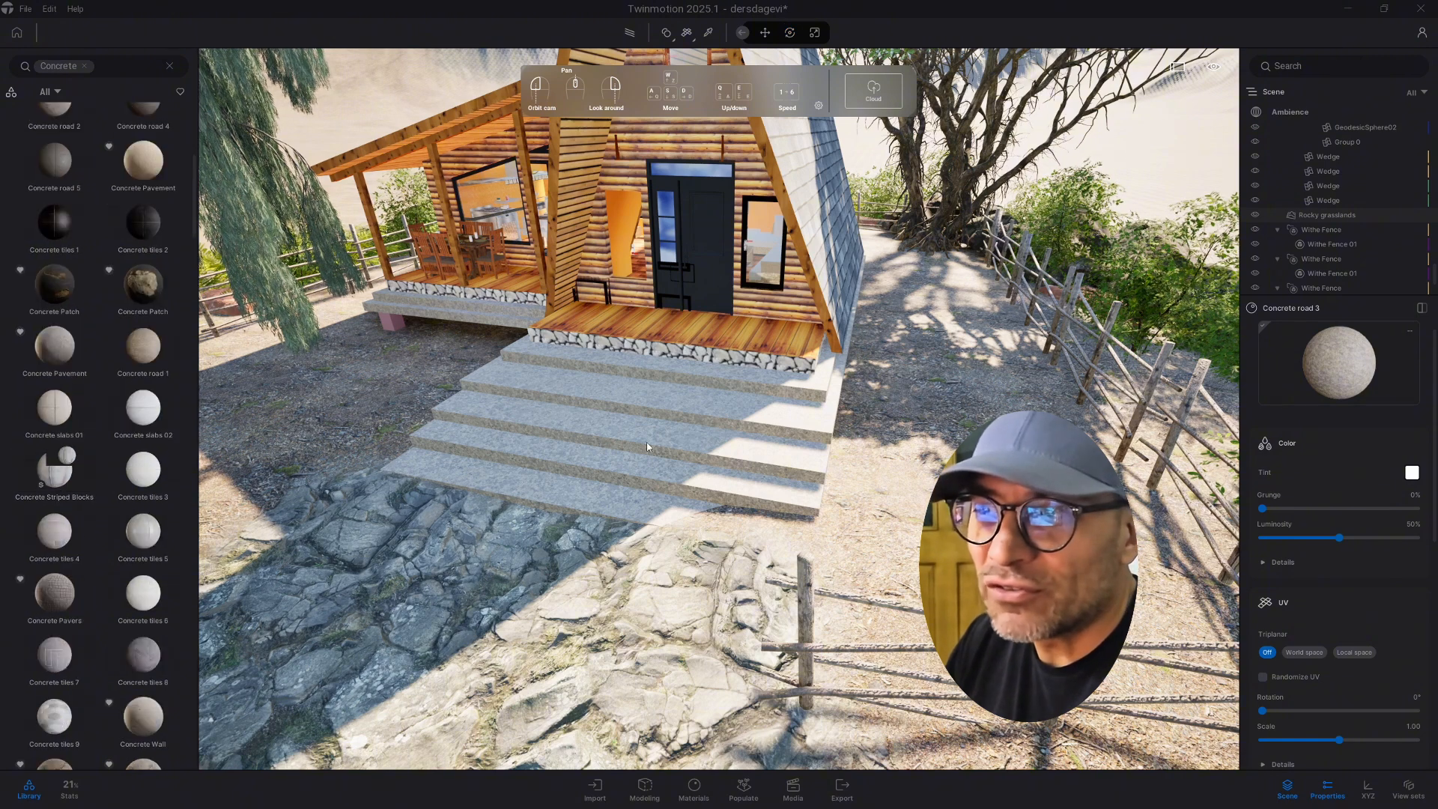
drag(647, 447, 632, 449)
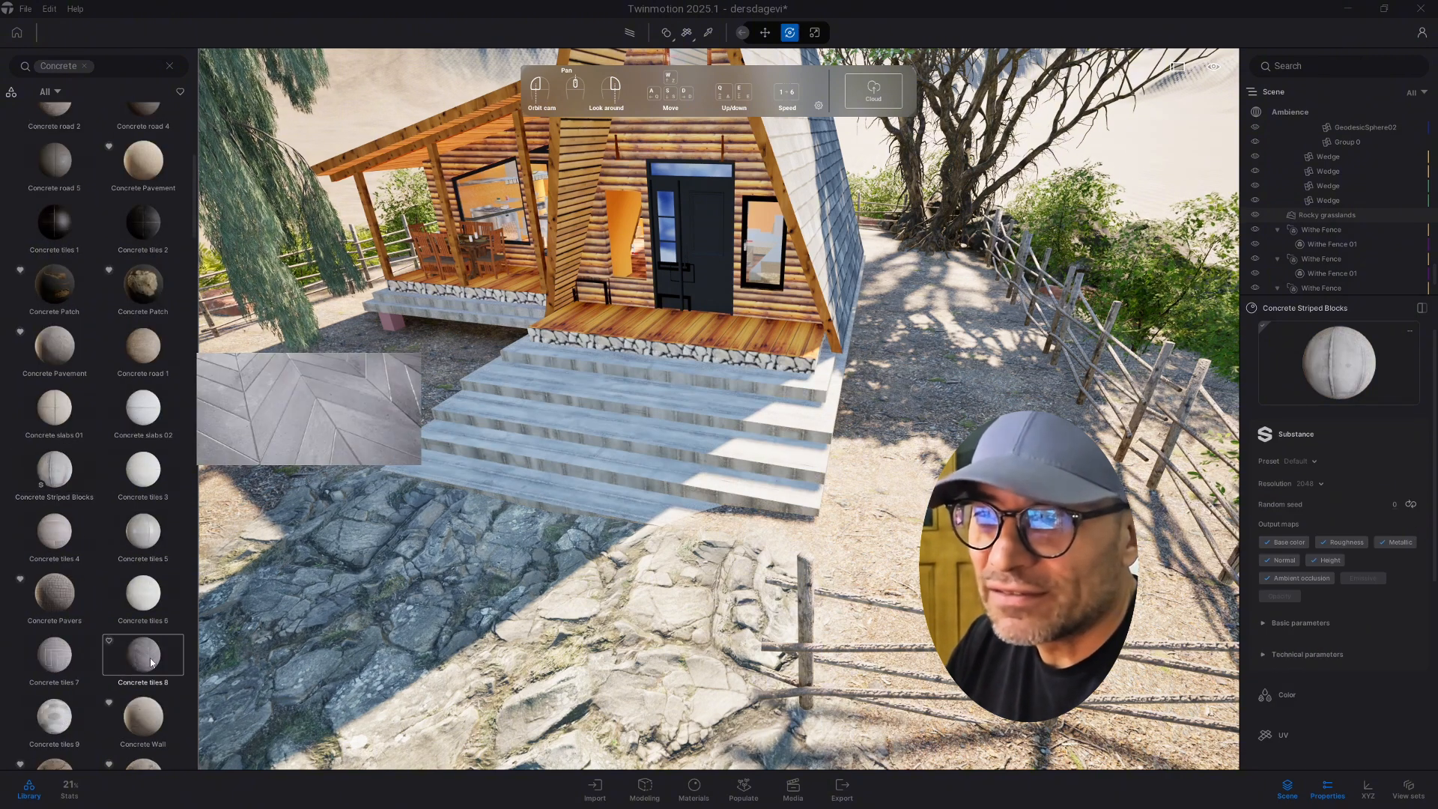
Apply the Concrete tiles 8 material to the cabin's entrance steps.
drag(143, 651, 538, 476)
key(s)
right_drag(537, 476, 636, 442)
key(w)
key(s)
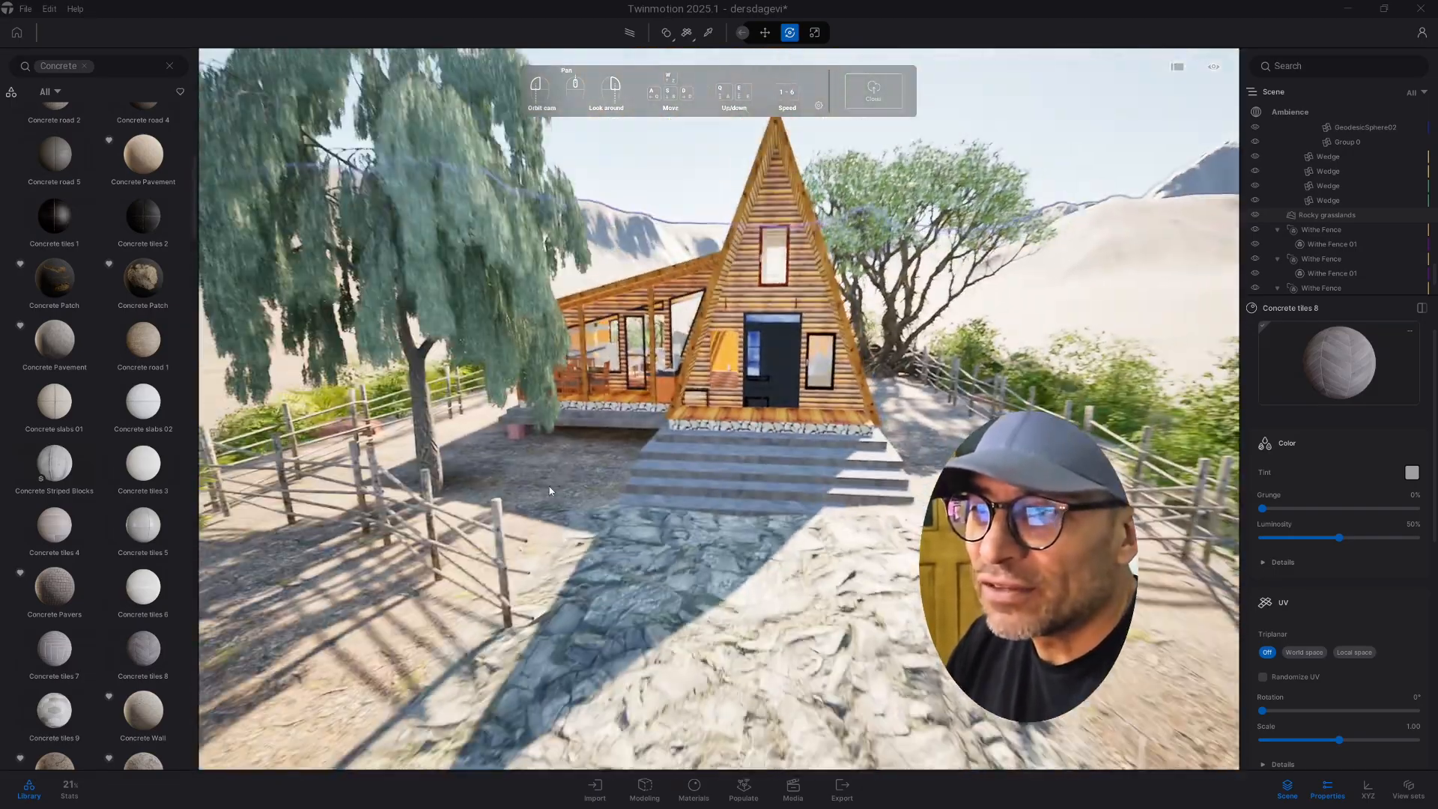
Inspect the entrance steps, porch, front facade and roof side from close up and from several angles.
key(w)
right_drag(548, 491, 659, 487)
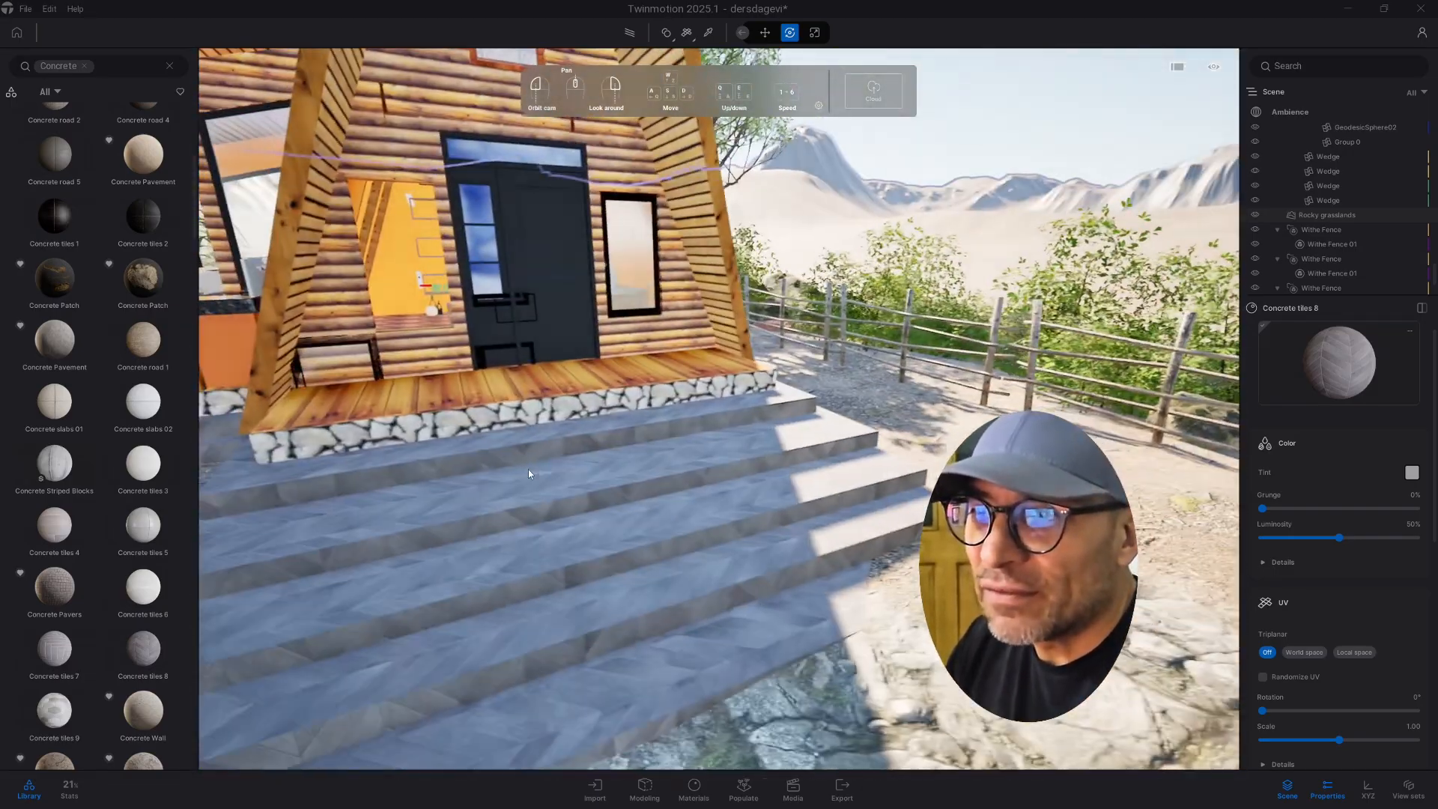
key(a)
right_drag(529, 472, 530, 509)
key(s)
key(d)
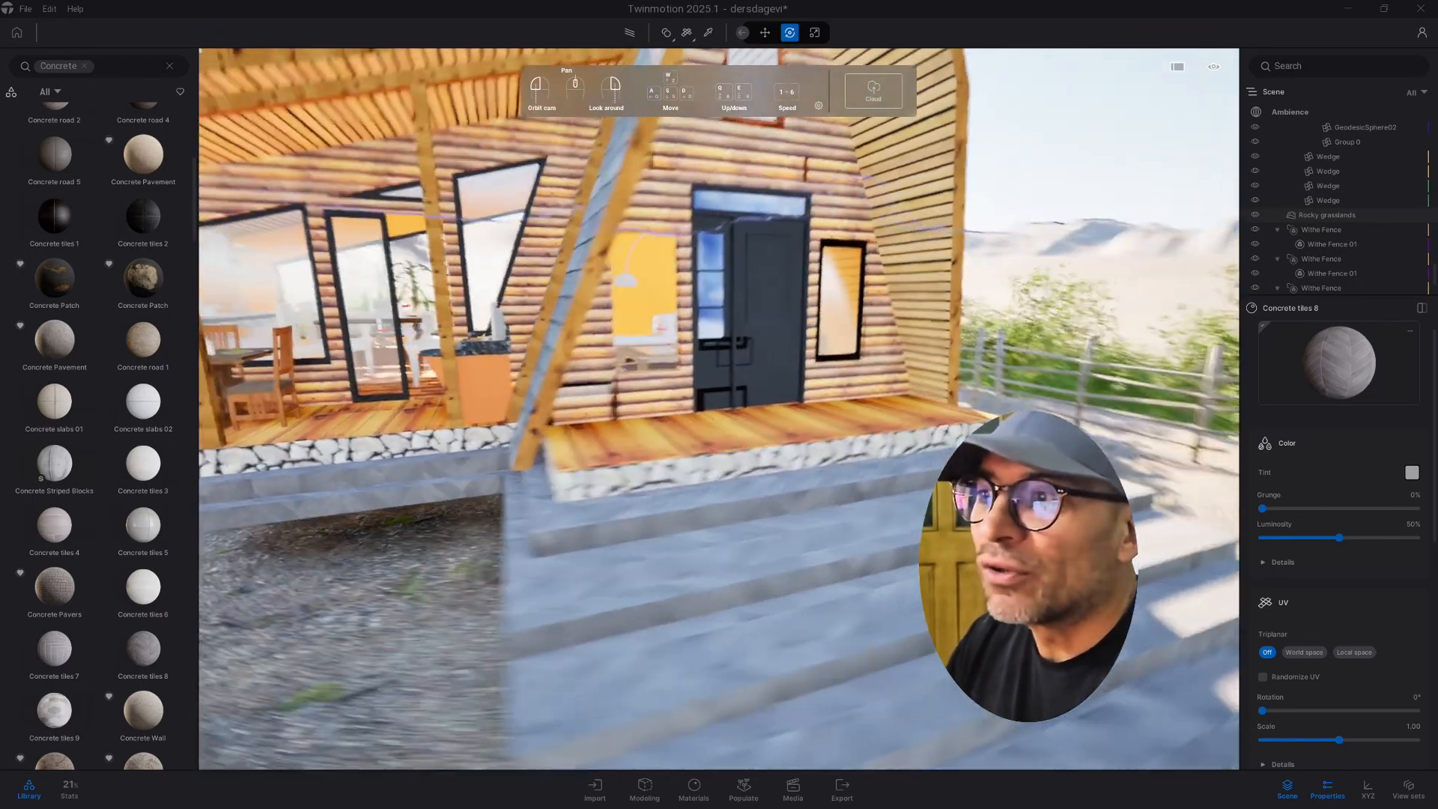
right_drag(674, 479, 830, 380)
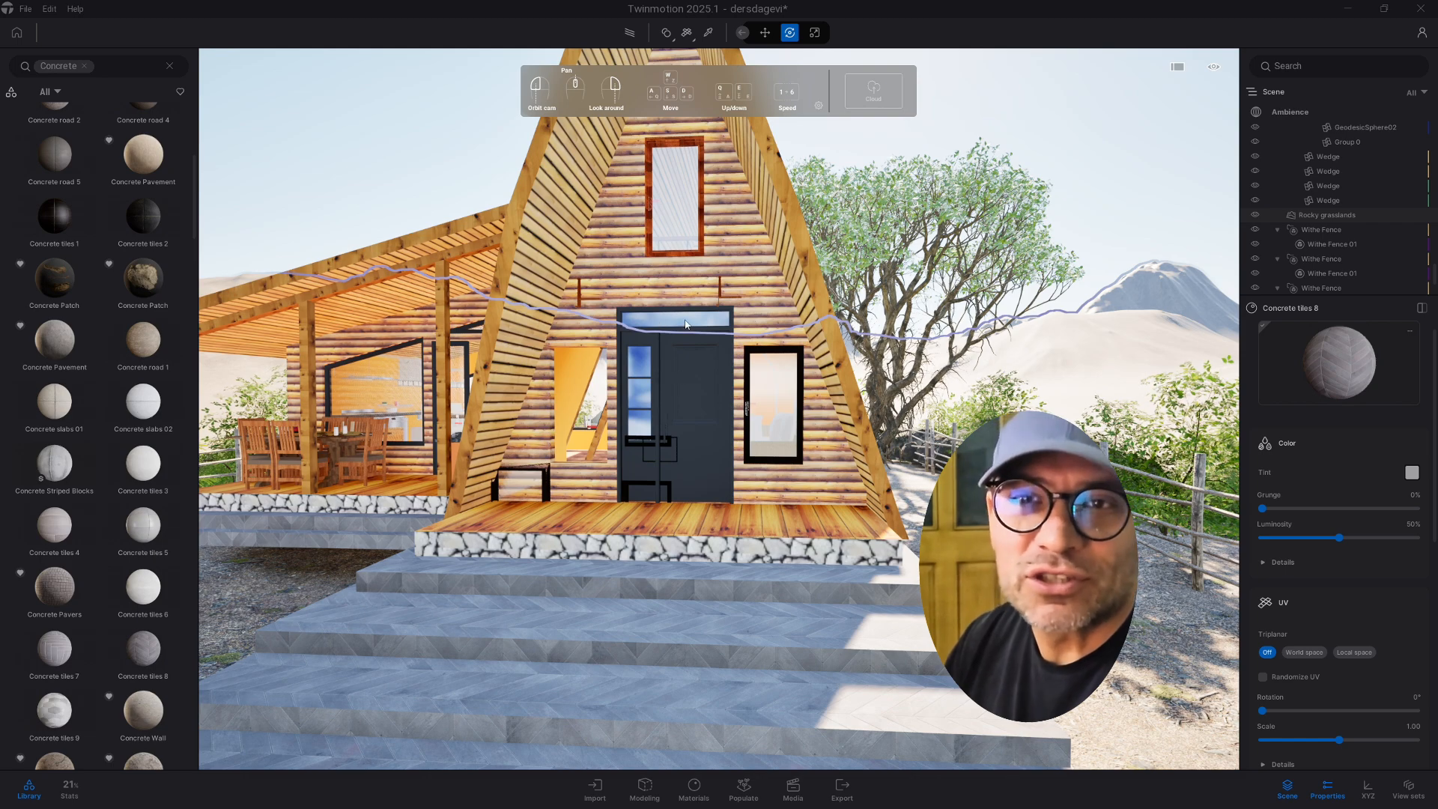
key(s)
key(d)
right_drag(691, 306, 902, 283)
key(s)
key(w)
key(d)
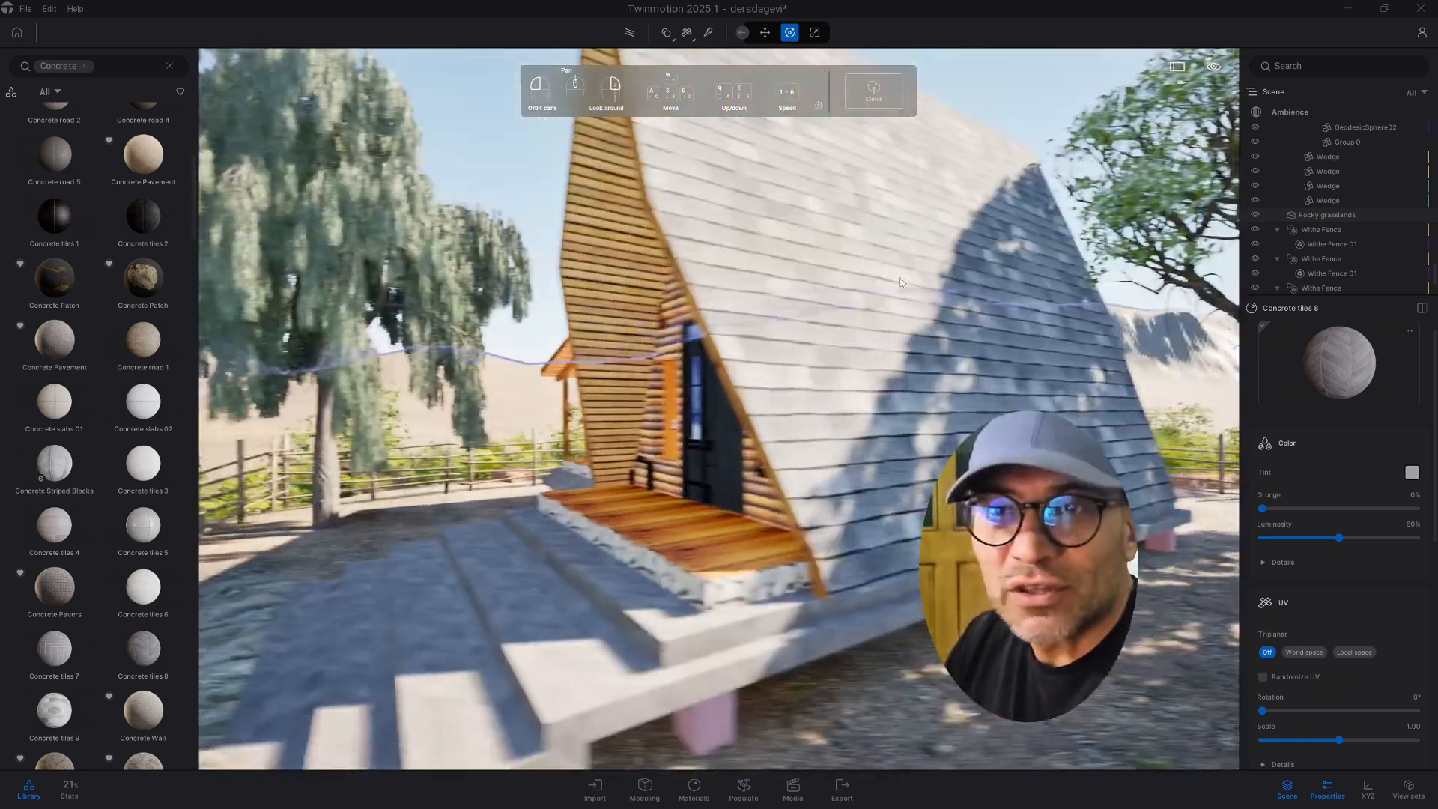
key(s)
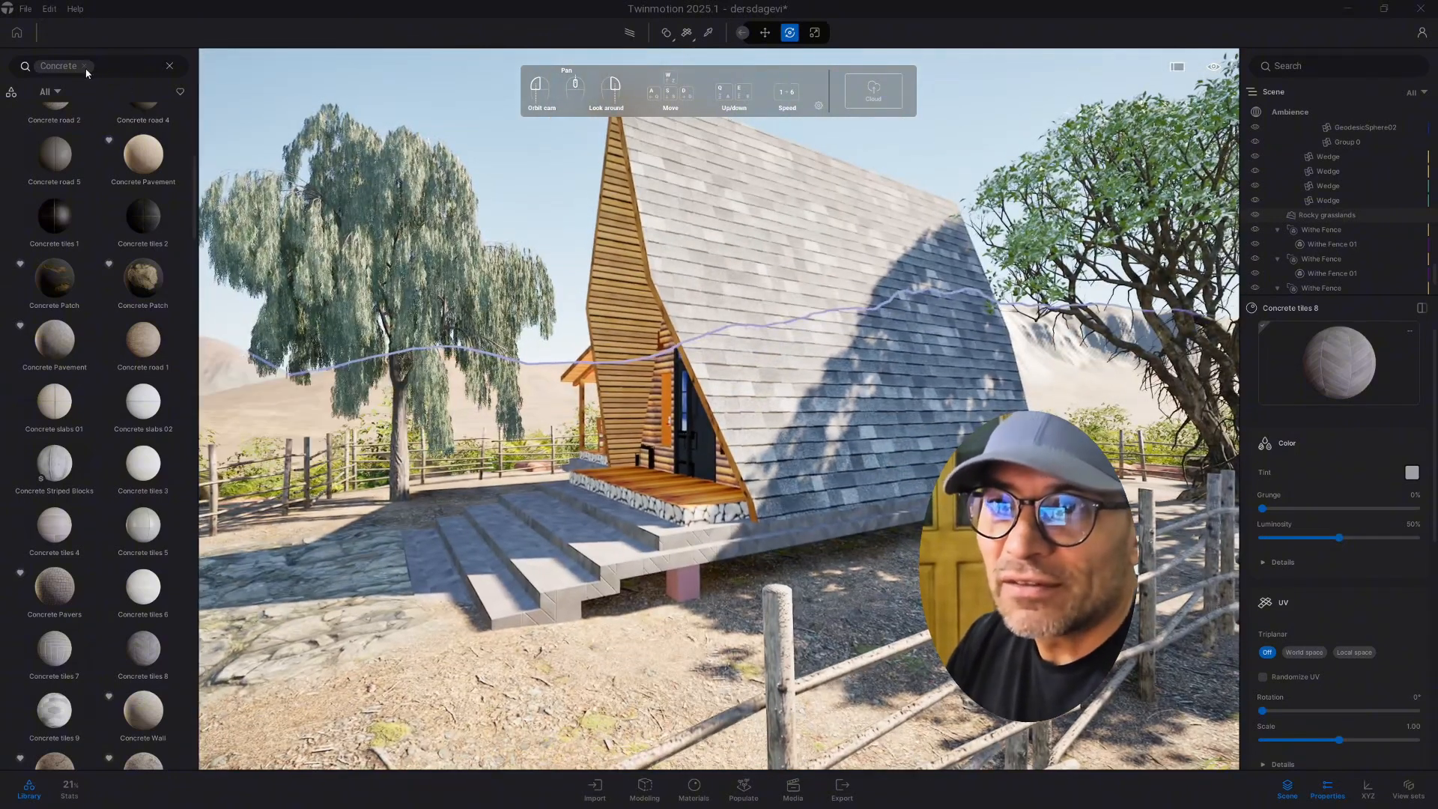
Replace the Concrete search in the asset library with a search for roof.
click(85, 66)
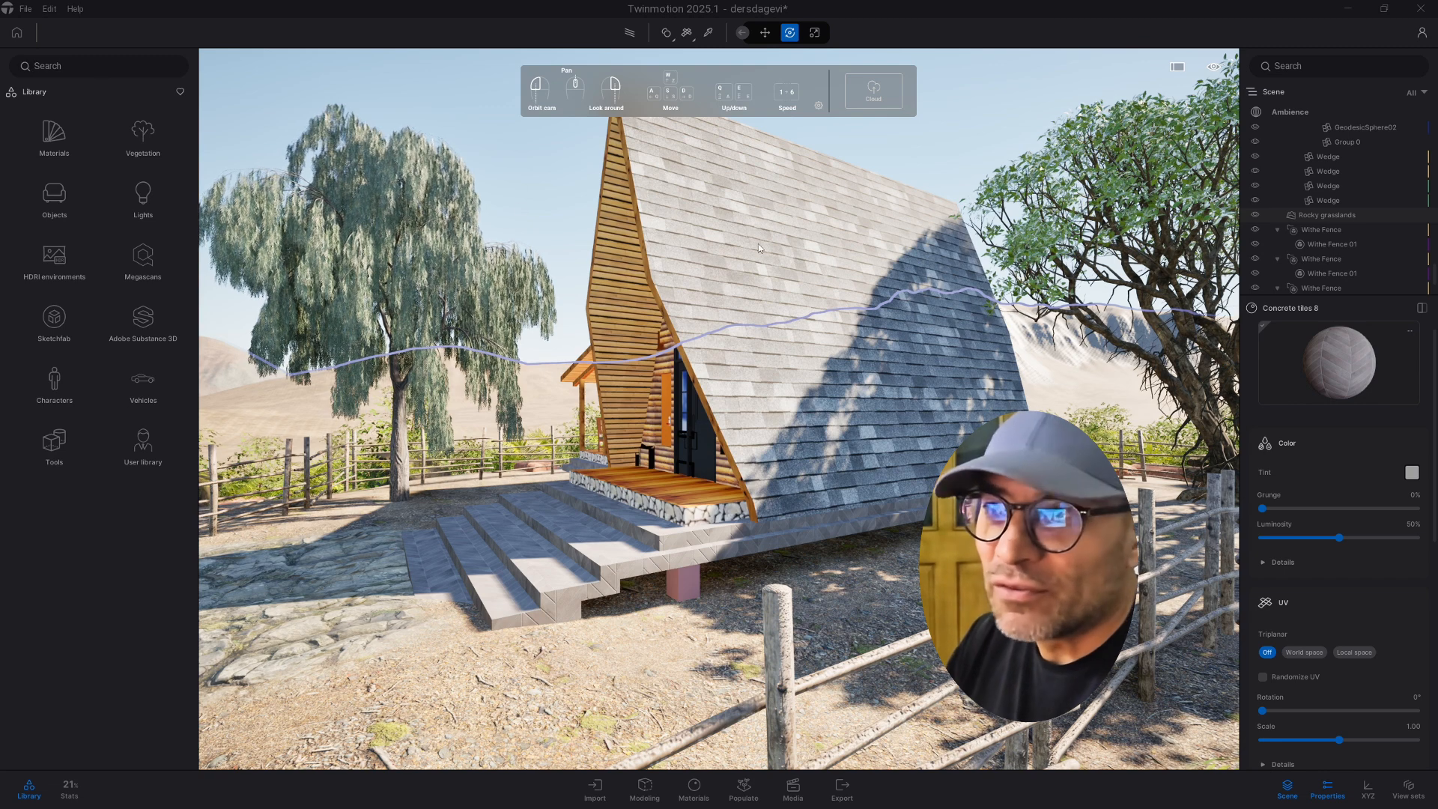
text(roof)
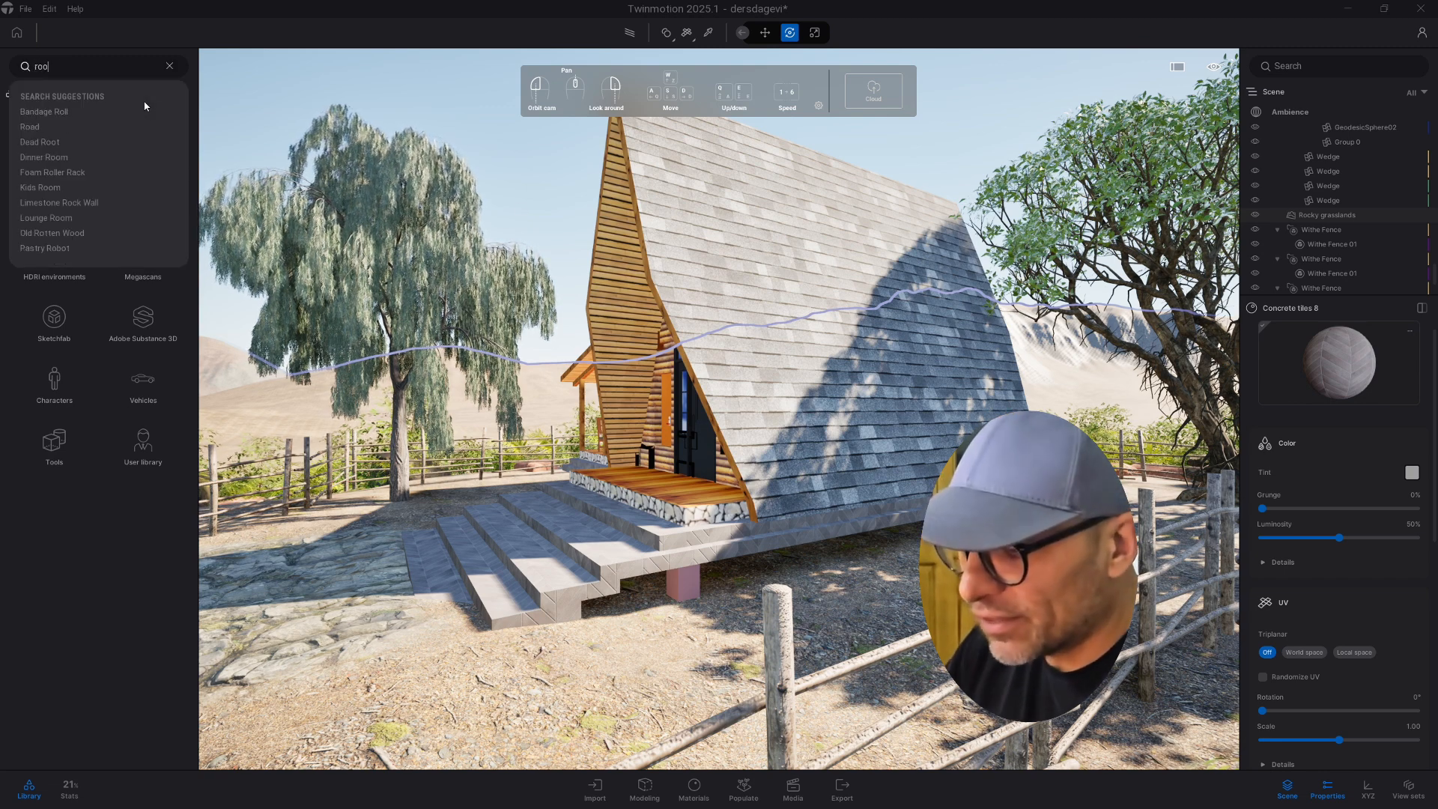
key(Return)
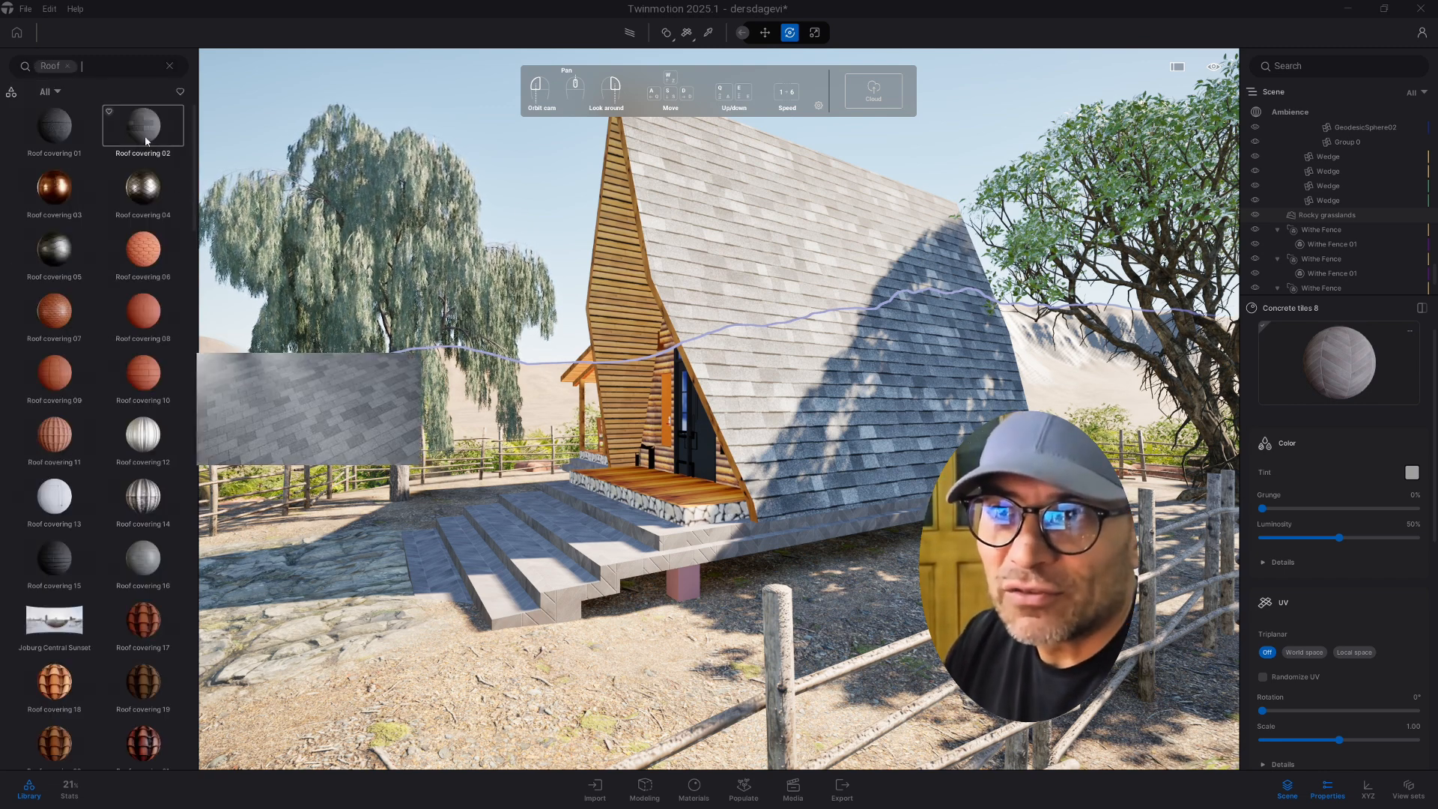
Try the Roof covering 04 material on the cabin's roof with 67% grunge and 33% luminosity.
drag(143, 189, 824, 307)
scroll(899, 315, up, 5)
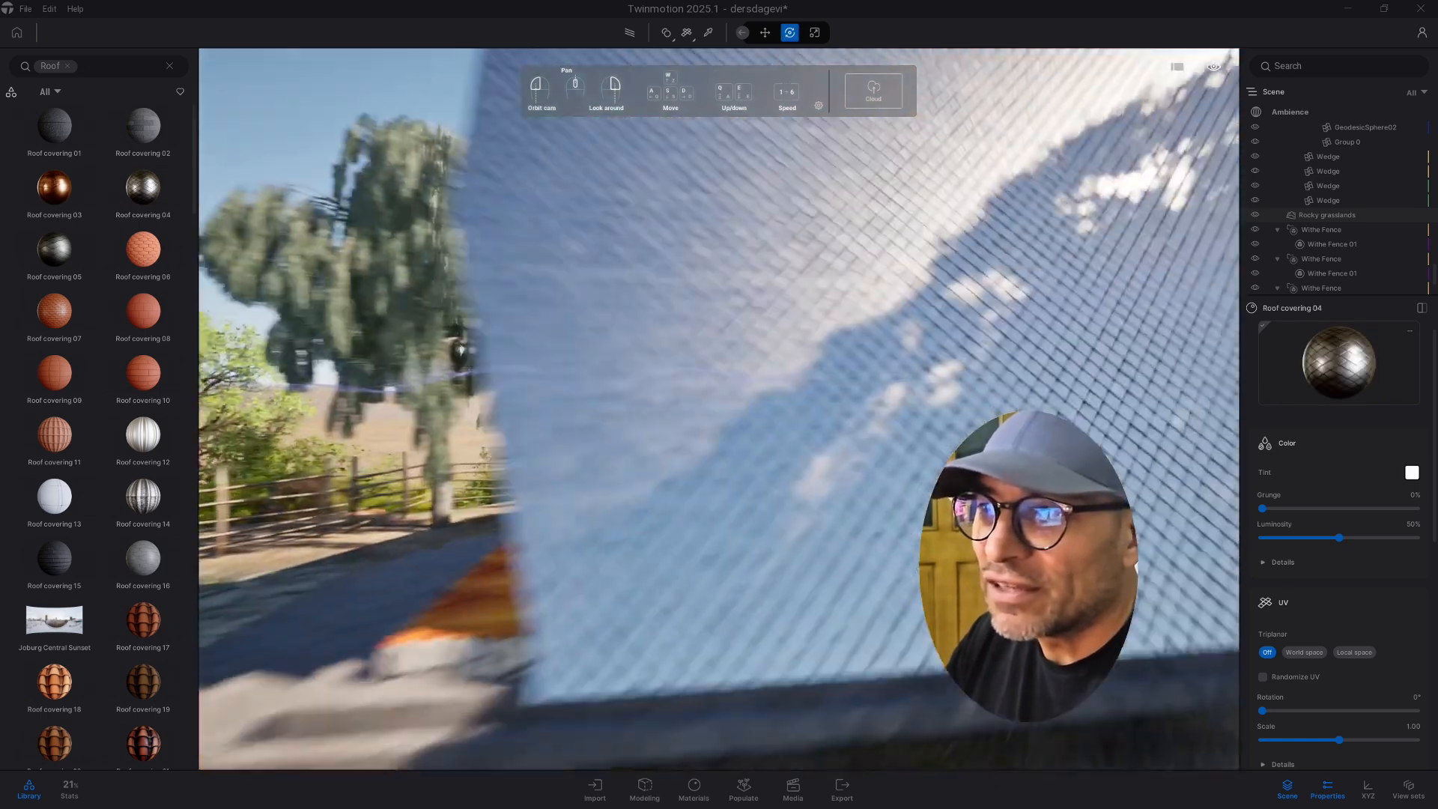
mouse_move(750, 349)
mouse_down()
mouse_move(674, 349)
mouse_move(861, 349)
mouse_move(749, 349)
mouse_up()
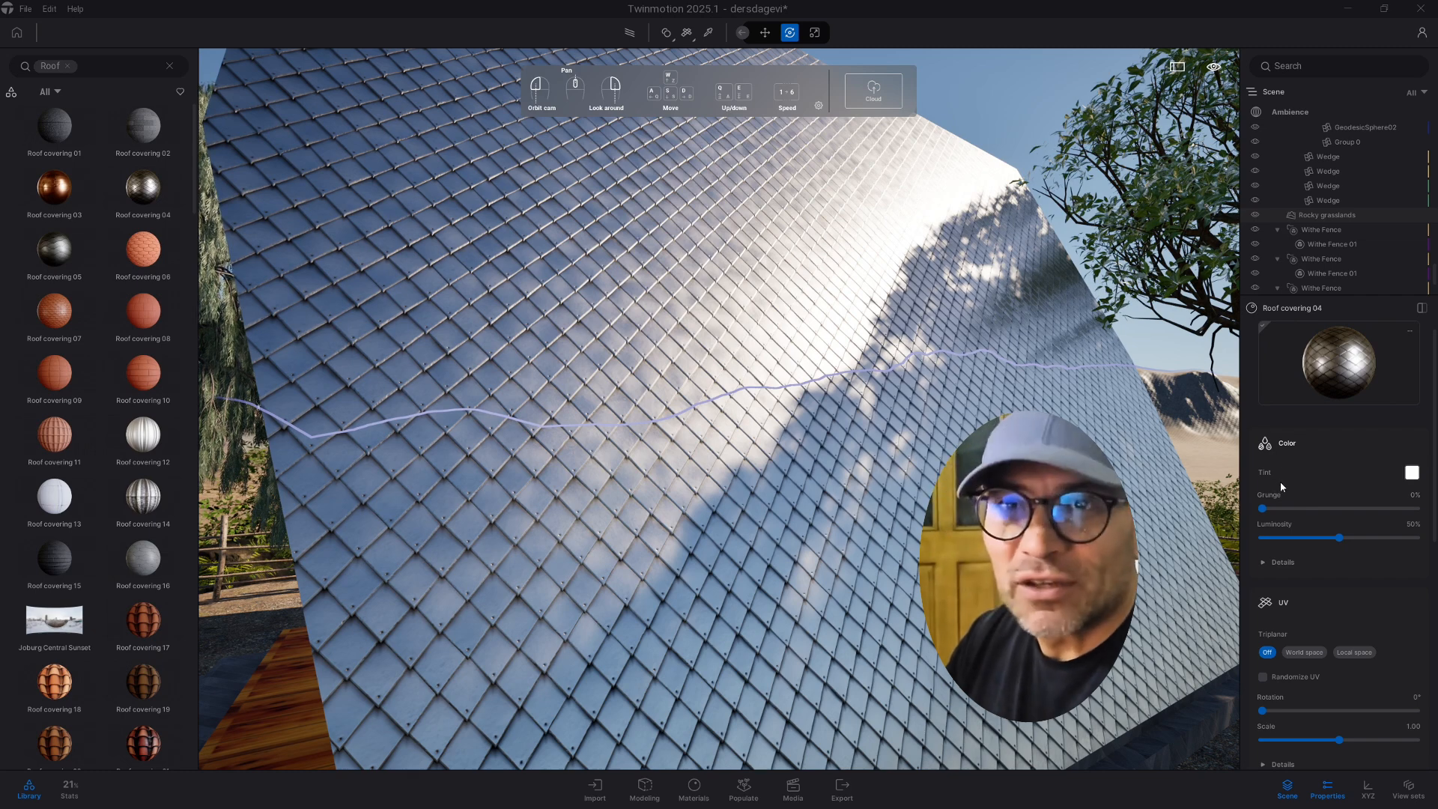
drag(1262, 508, 1312, 538)
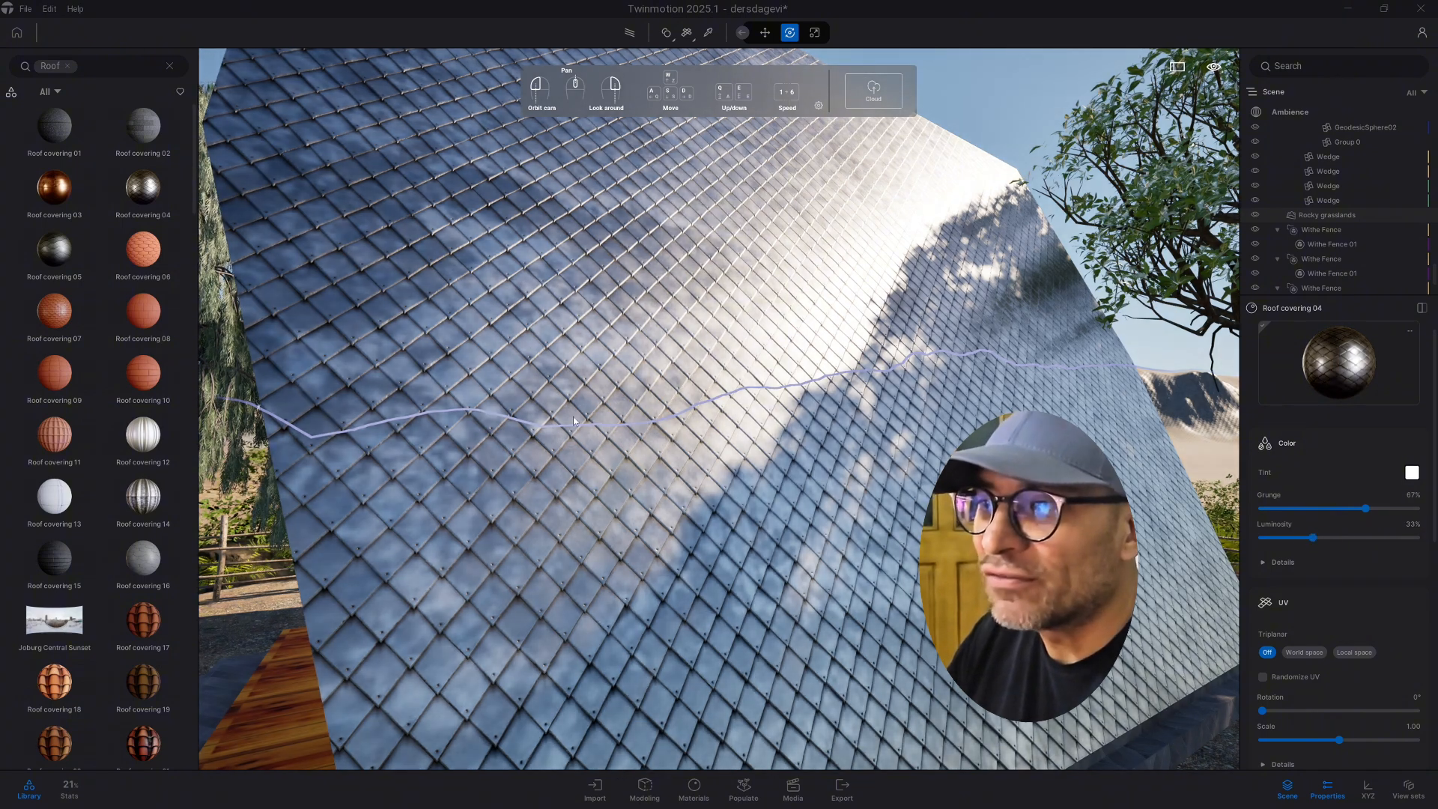
key(s)
right_drag(573, 416, 606, 397)
key(w)
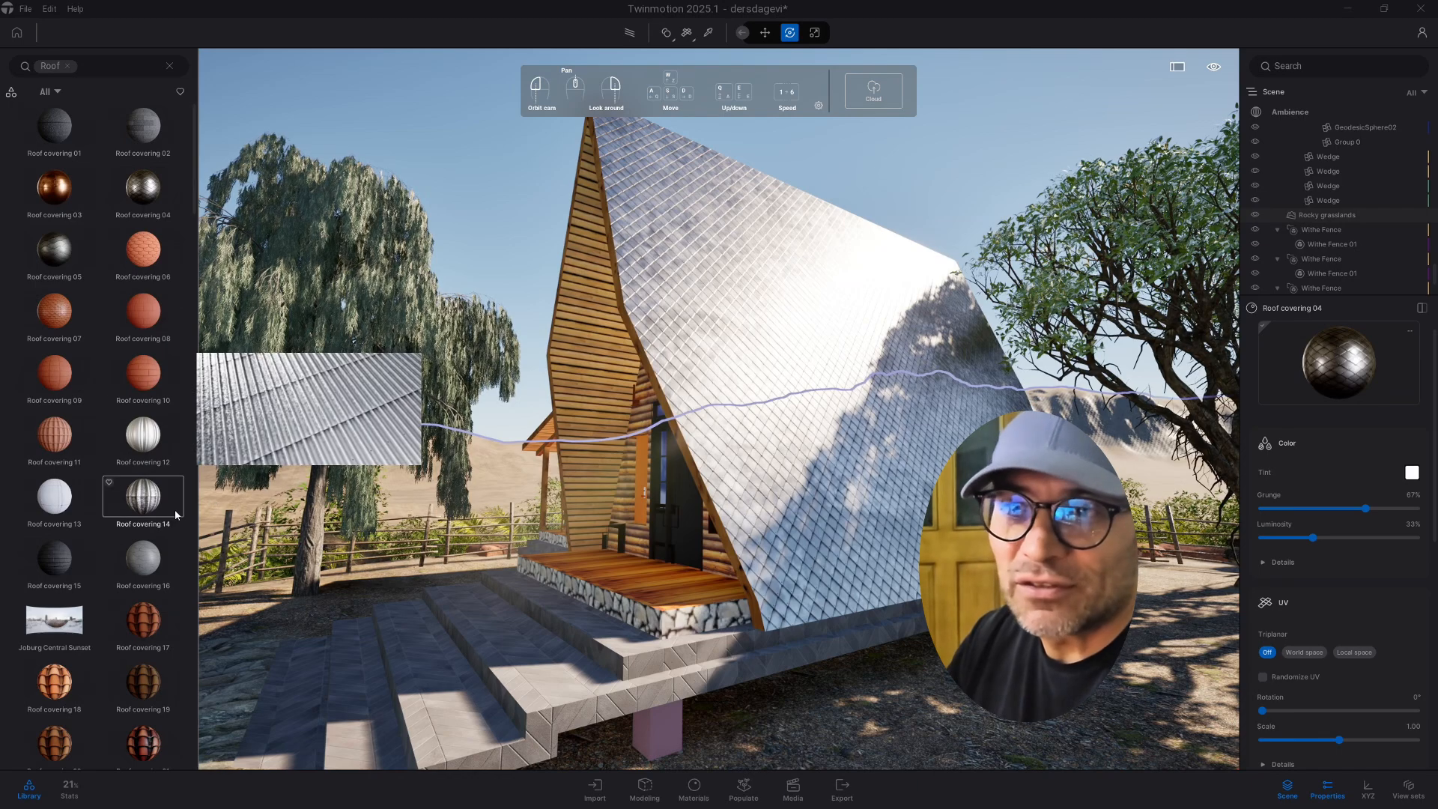
Try the Roof covering 14 corrugated material on the cabin's roof.
drag(143, 497, 599, 491)
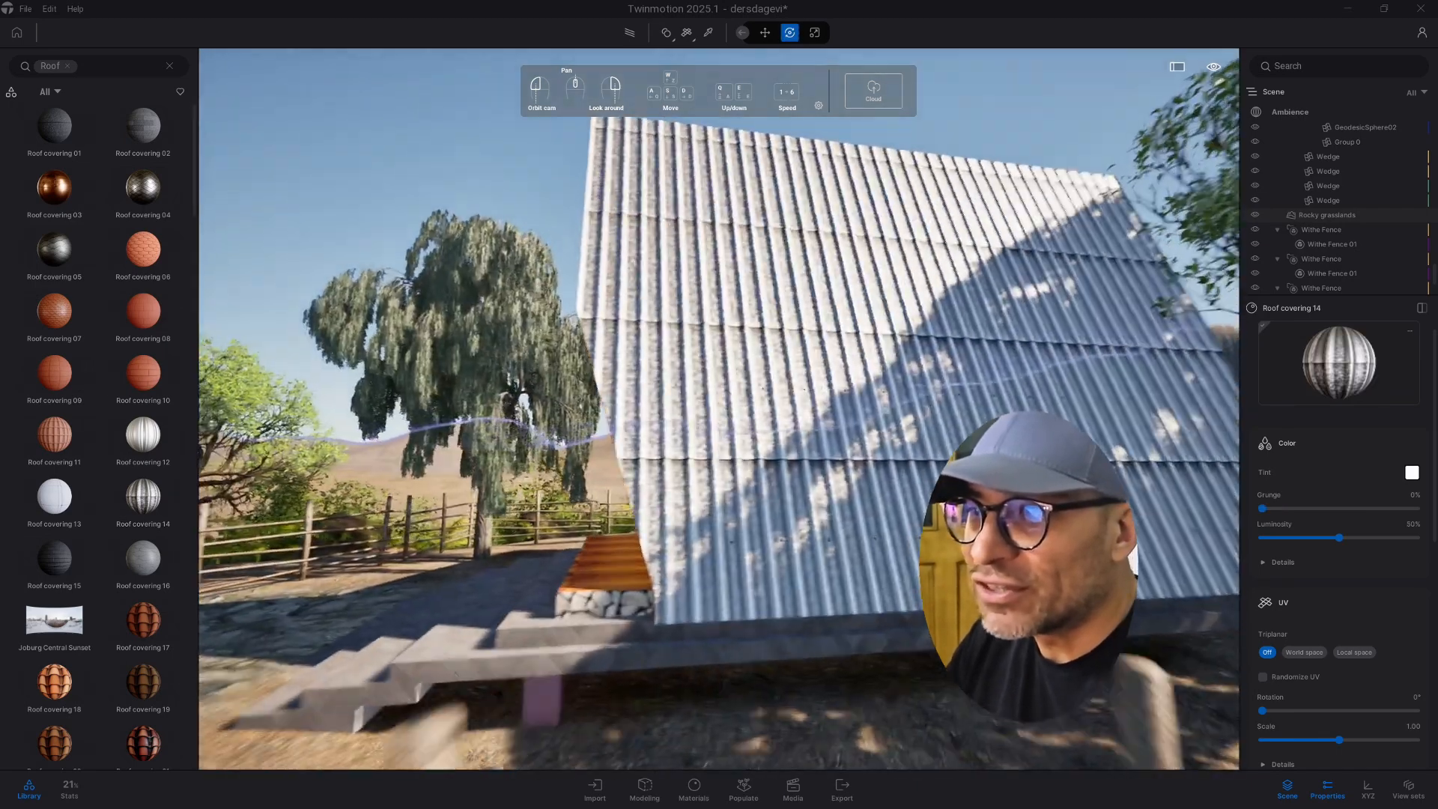
scroll(815, 635, up, 3)
drag(816, 636, 943, 636)
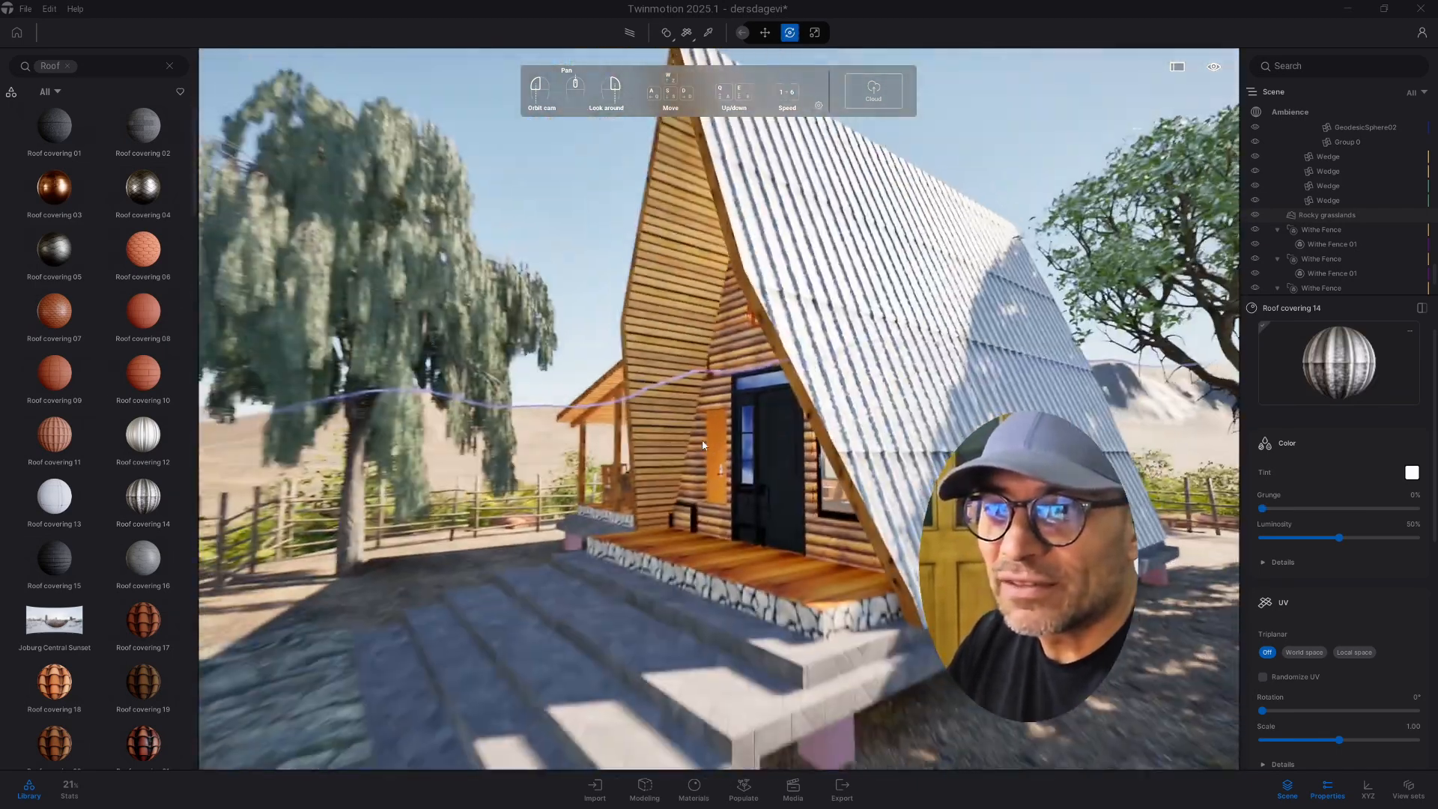
Replace the cabin roof's material, trying Roof covering 12, undoing it and settling on Roof covering 03.
mouse_move(147, 442)
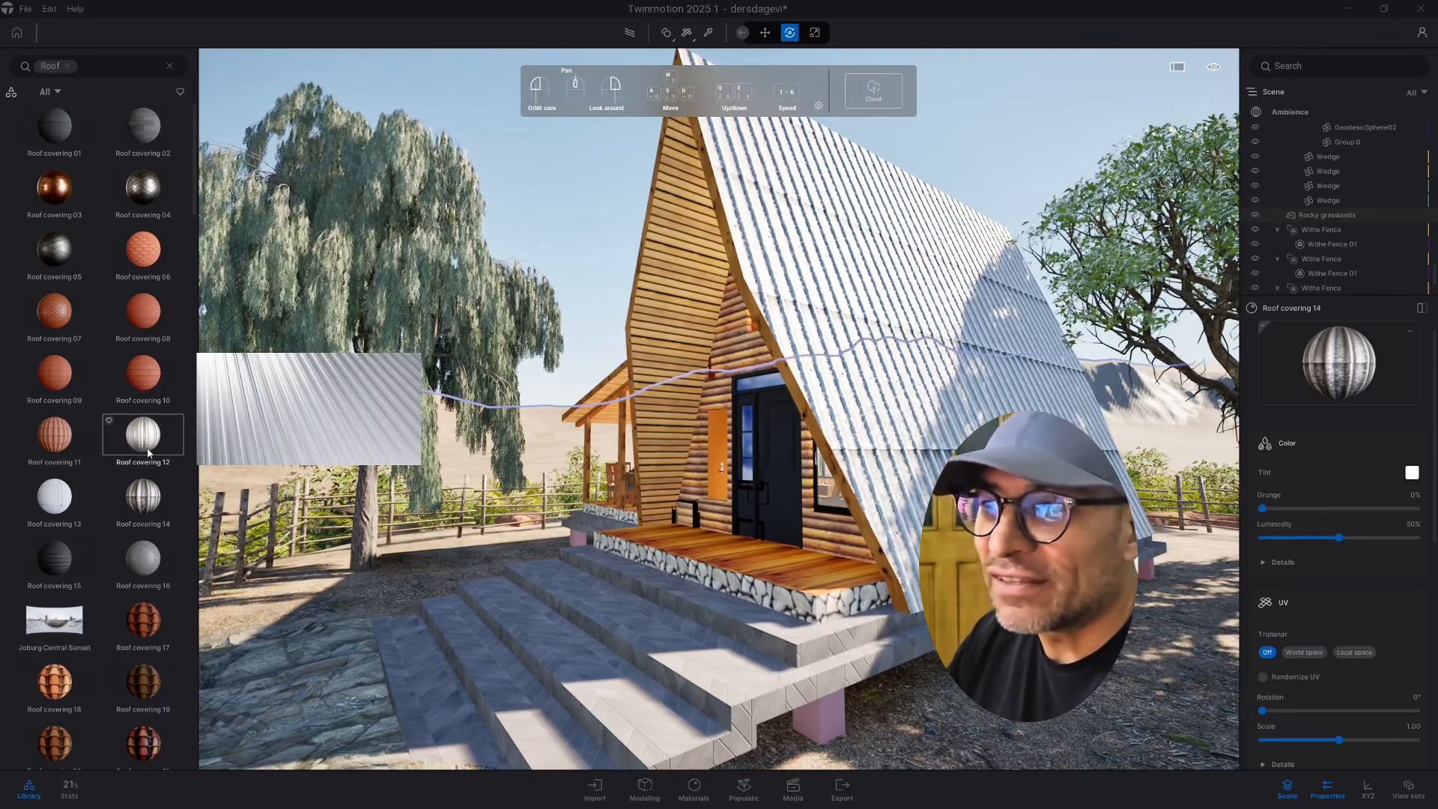
drag(146, 442, 824, 322)
middle_drag(823, 322, 801, 322)
mouse_move(801, 322)
mouse_down()
mouse_move(599, 322)
mouse_move(794, 322)
mouse_up()
scroll(794, 322, up, 2)
key(ctrl+z)
drag(629, 258, 737, 297)
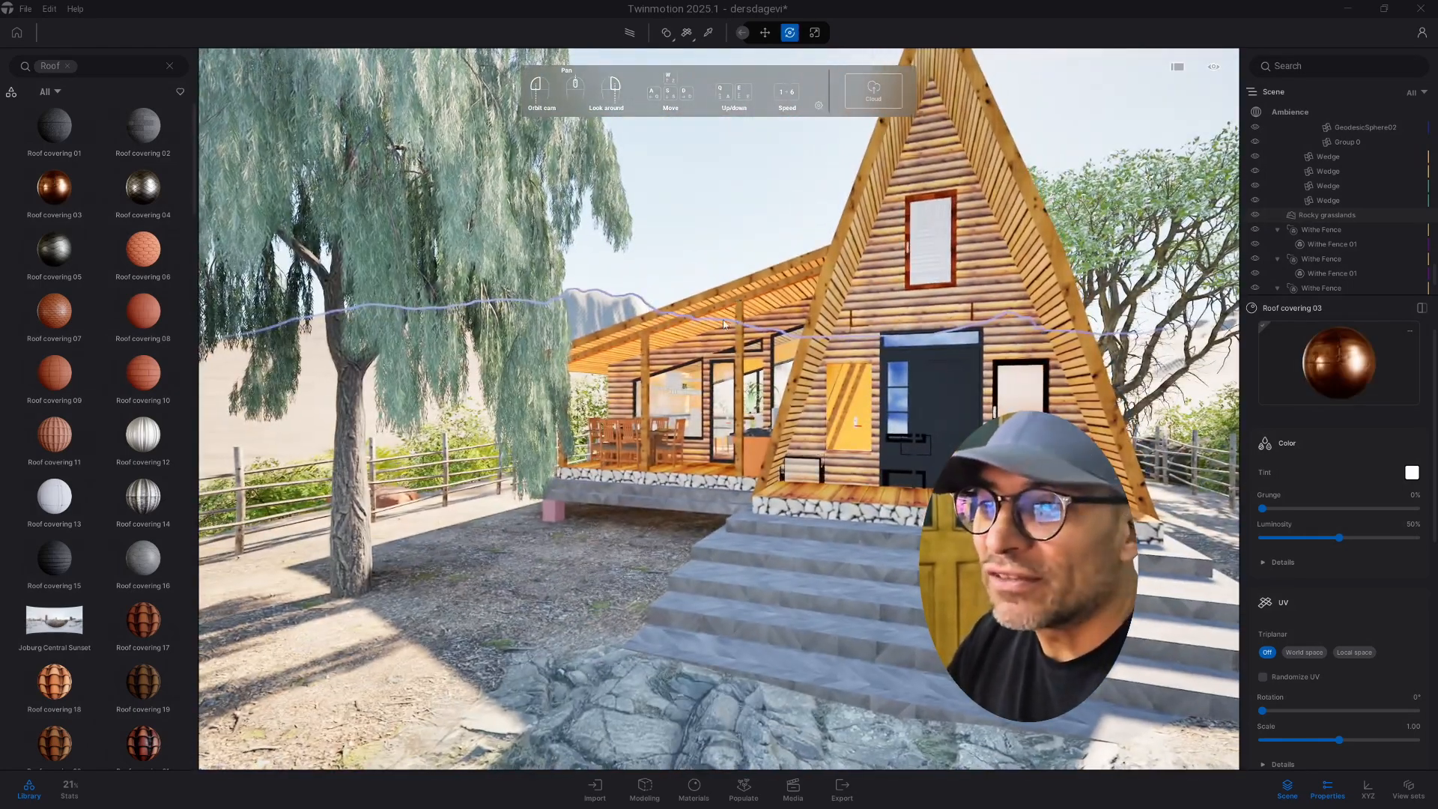
key(s)
key(d)
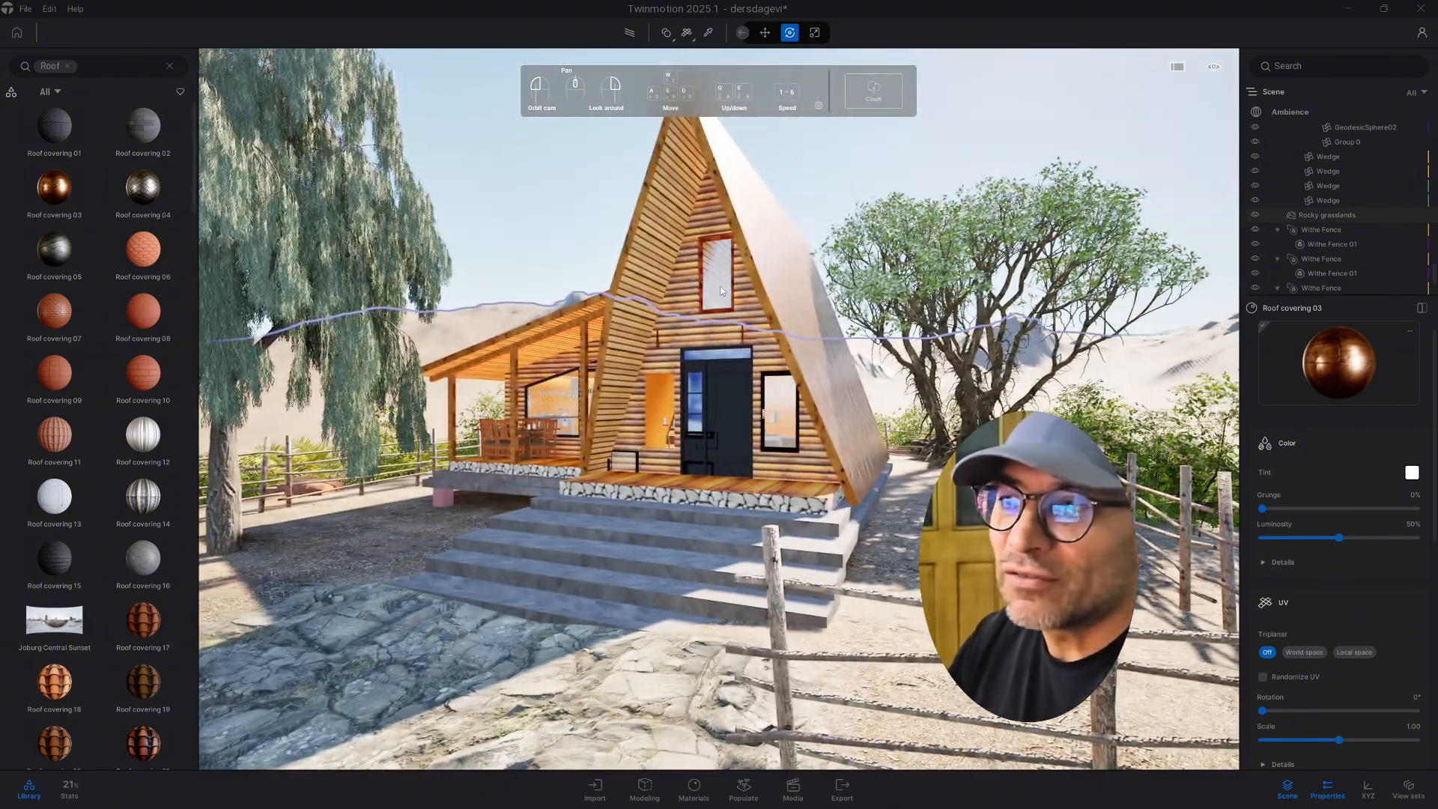
right_drag(721, 290, 755, 361)
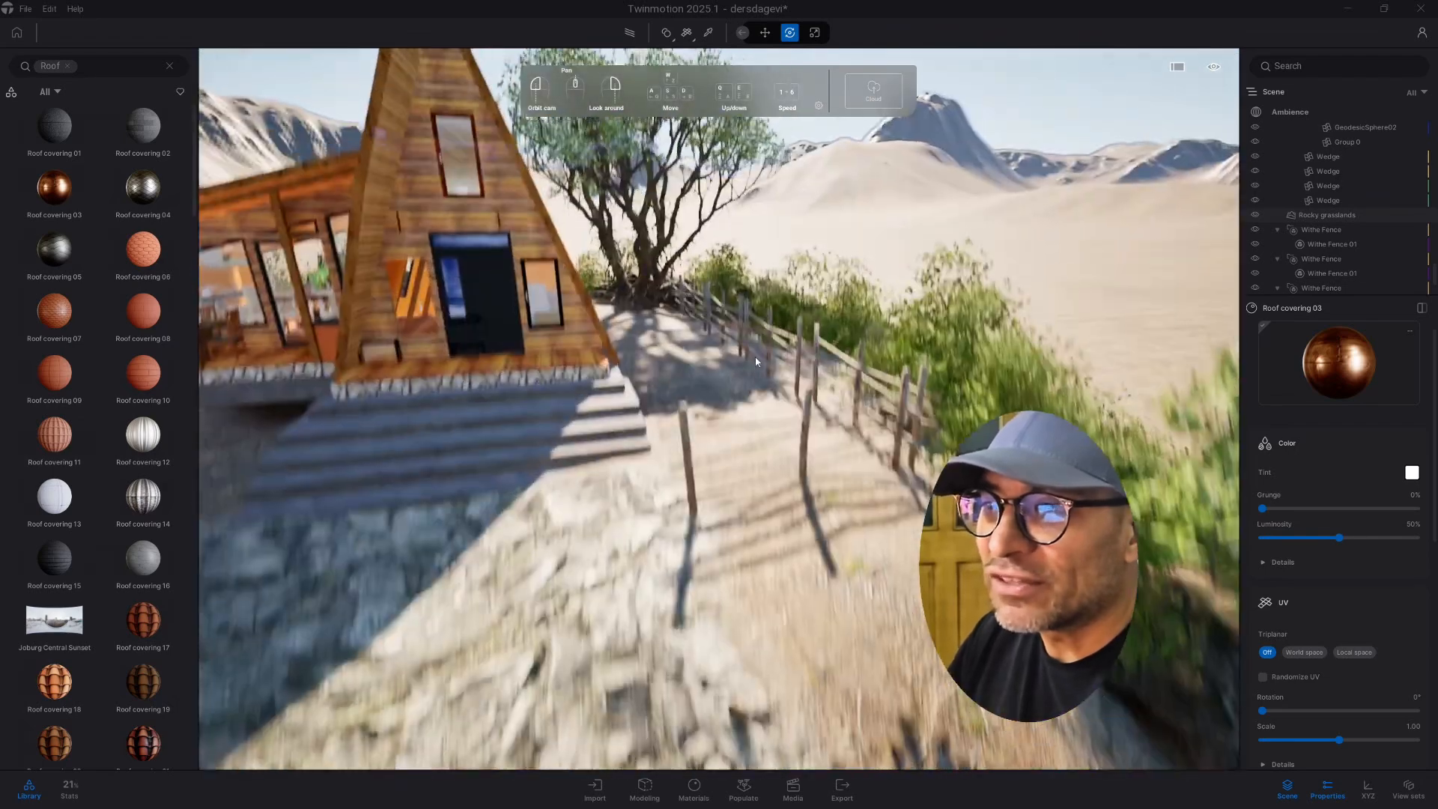
Place an Aleppo Pine from the tree library by the wooden fence beside the cabin's entrance steps, deleting the misplaced first object.
click(169, 66)
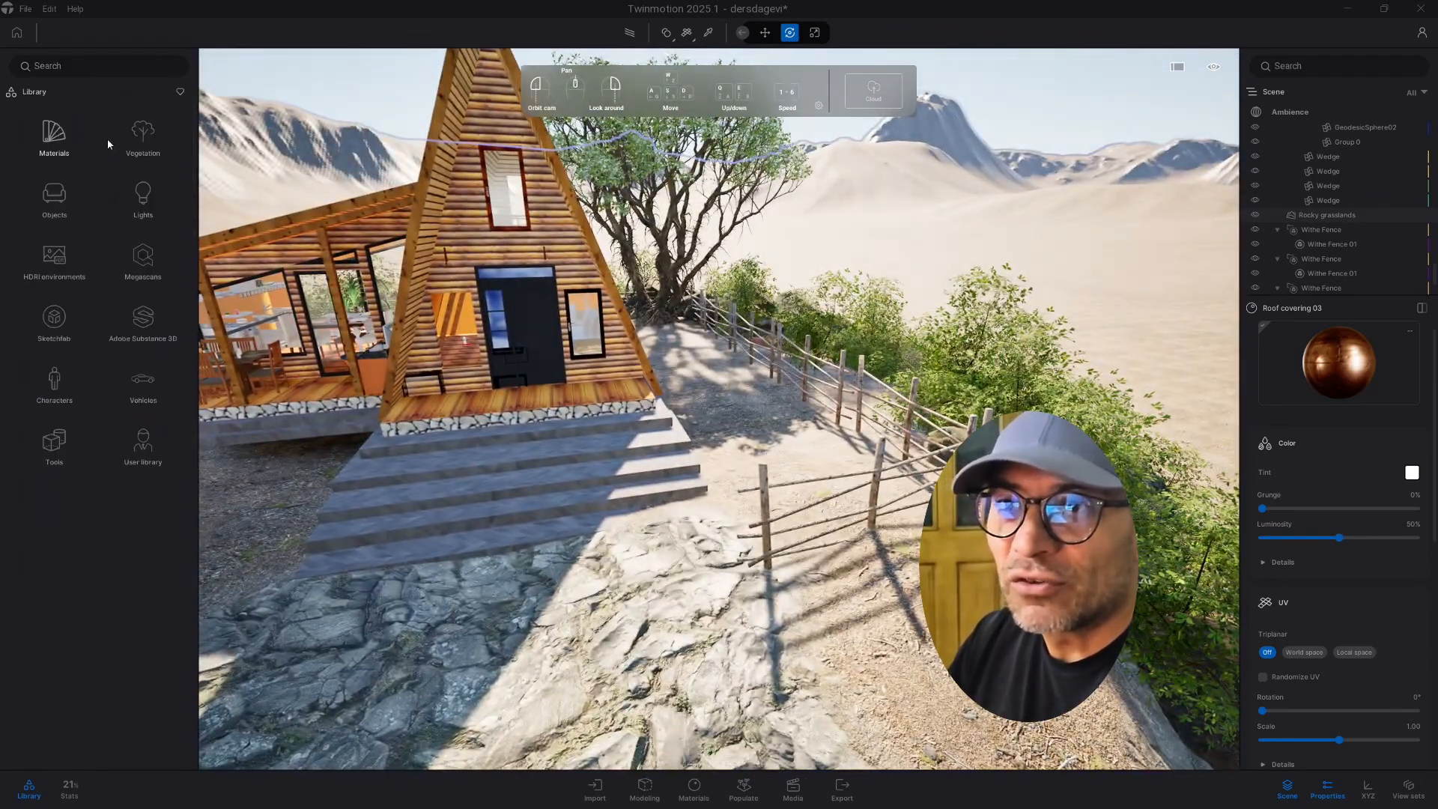
click(142, 134)
click(146, 135)
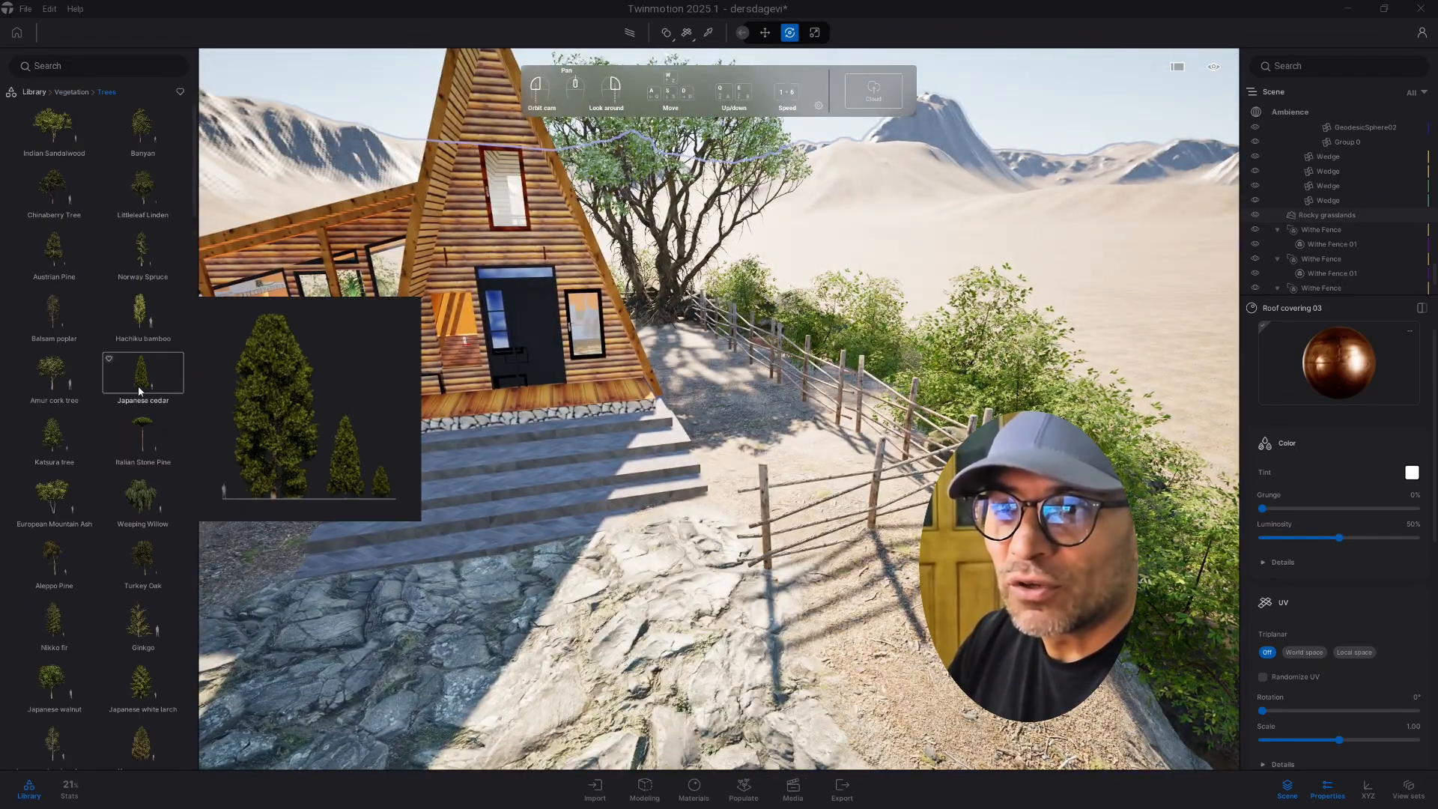
drag(861, 437, 805, 438)
key(Delete)
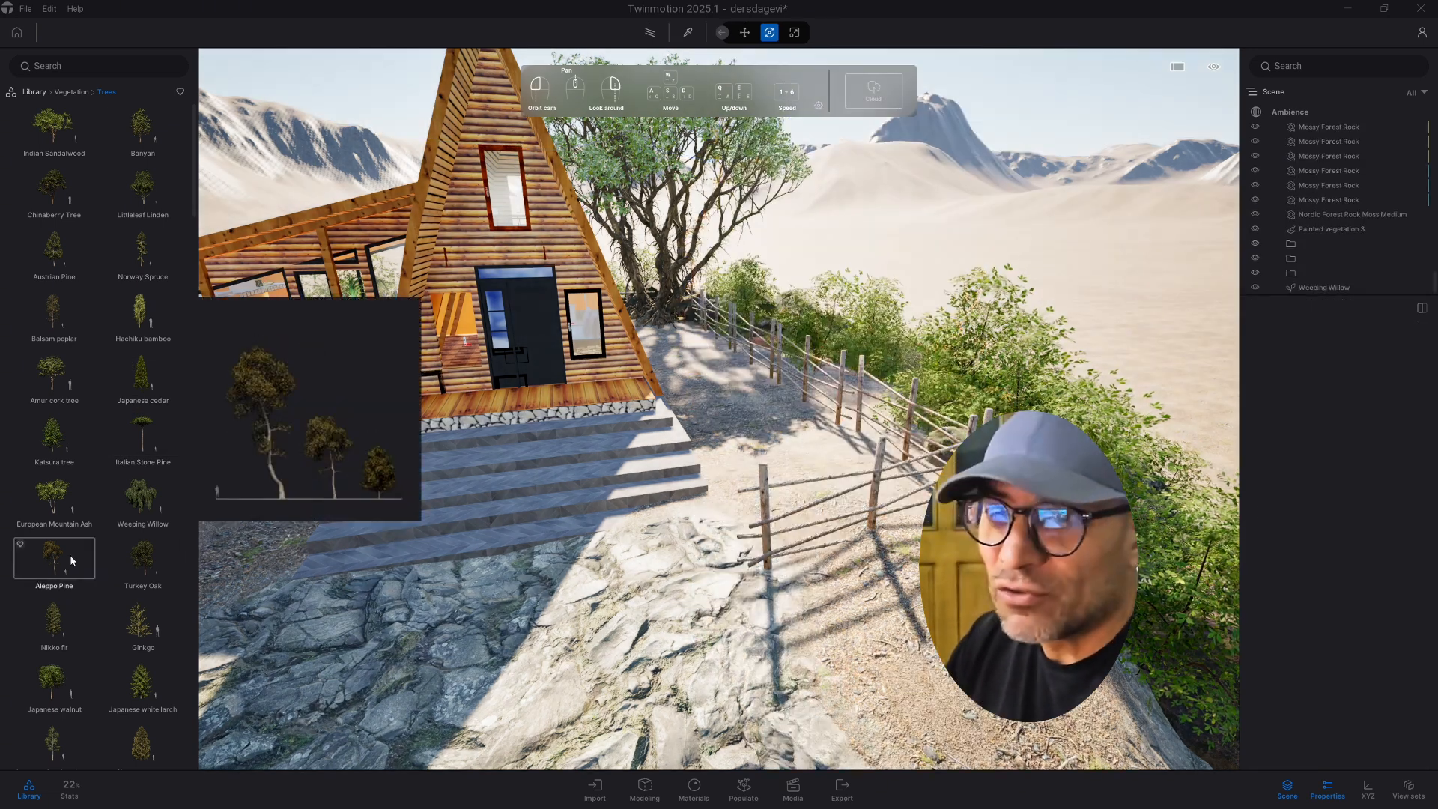
scroll(112, 497, down, 3)
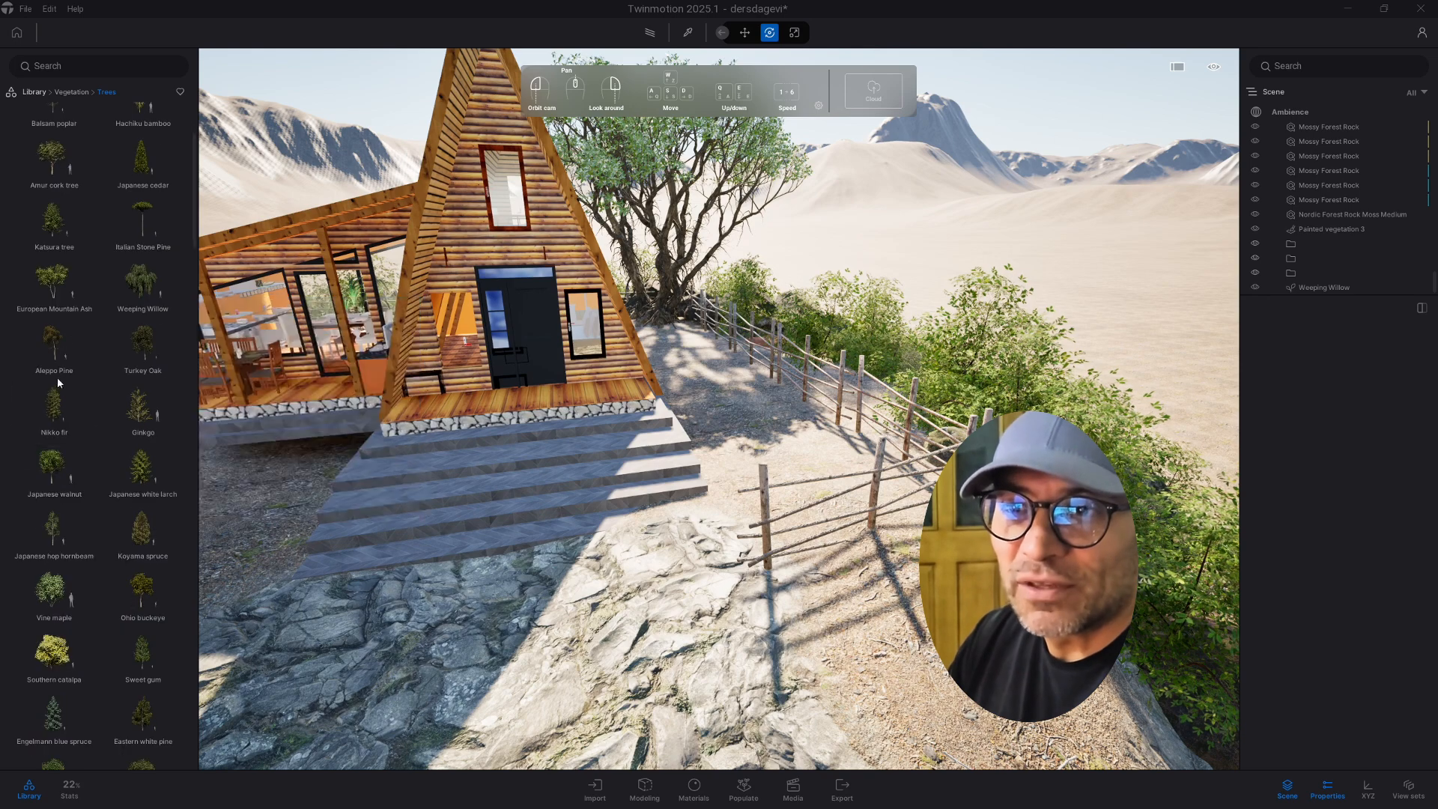
drag(57, 376, 852, 461)
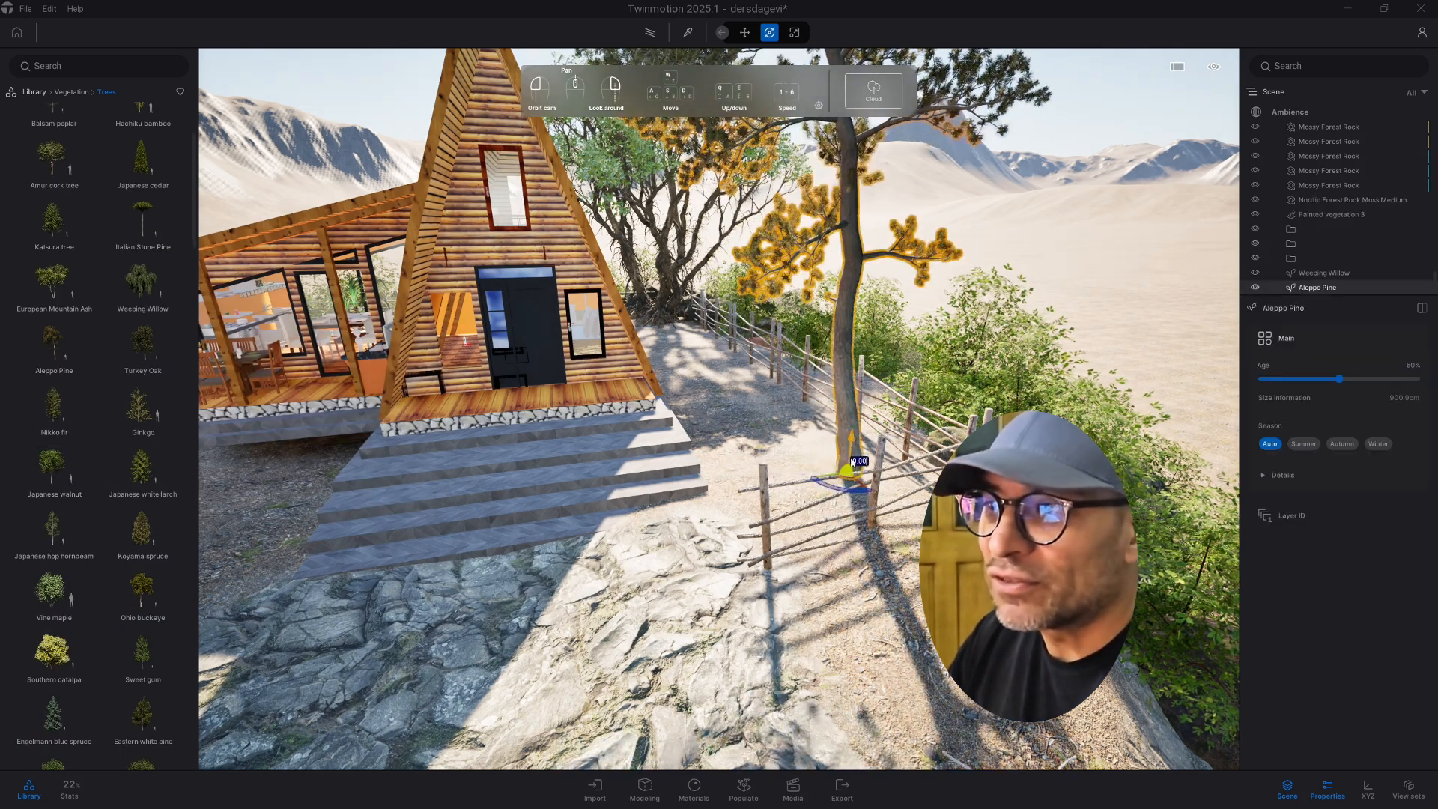
Examine the new pine, the willow and the stepping path from below the cabin, and open the scene's Ambience settings.
key(s)
right_drag(851, 447, 659, 277)
key(s)
key(w)
key(s)
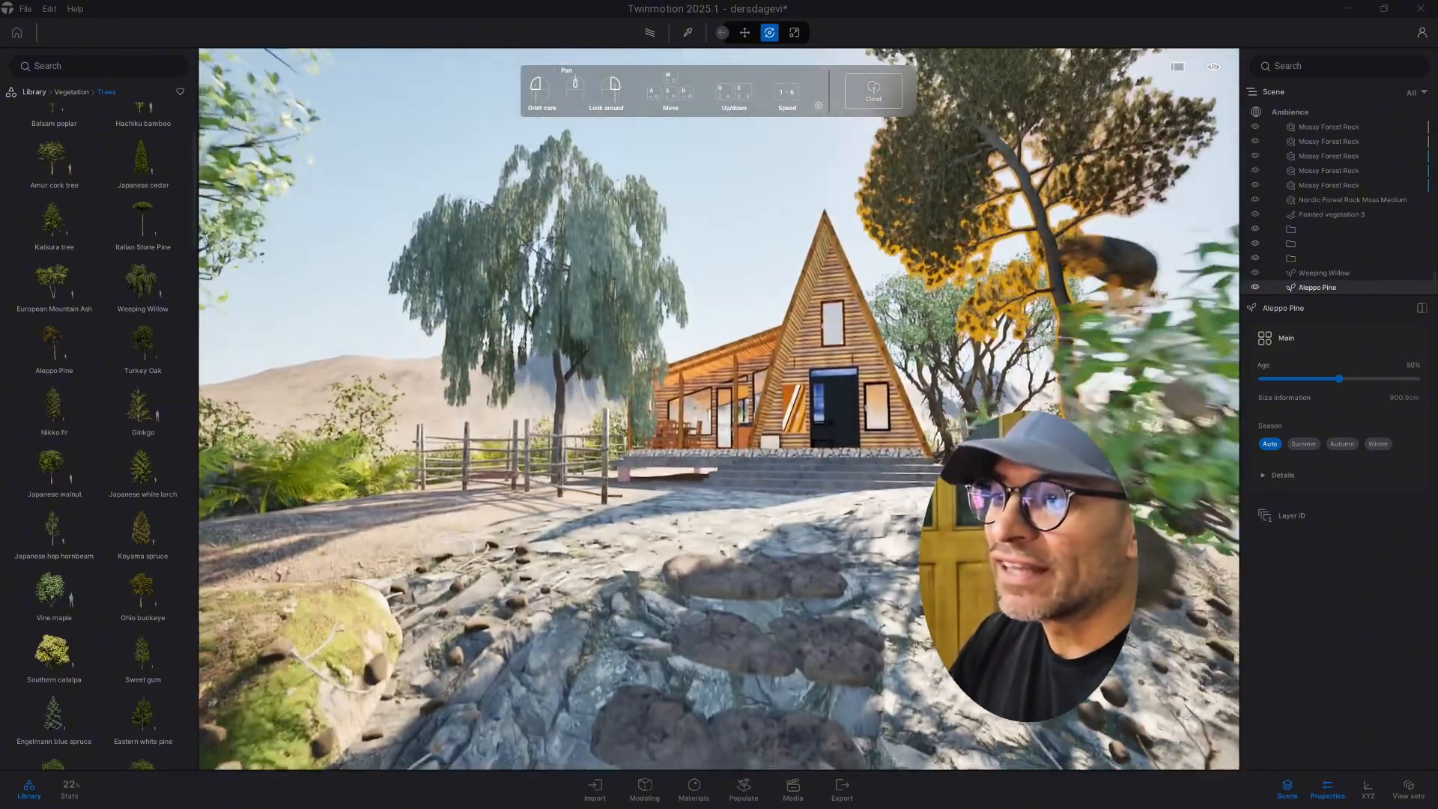
key(w)
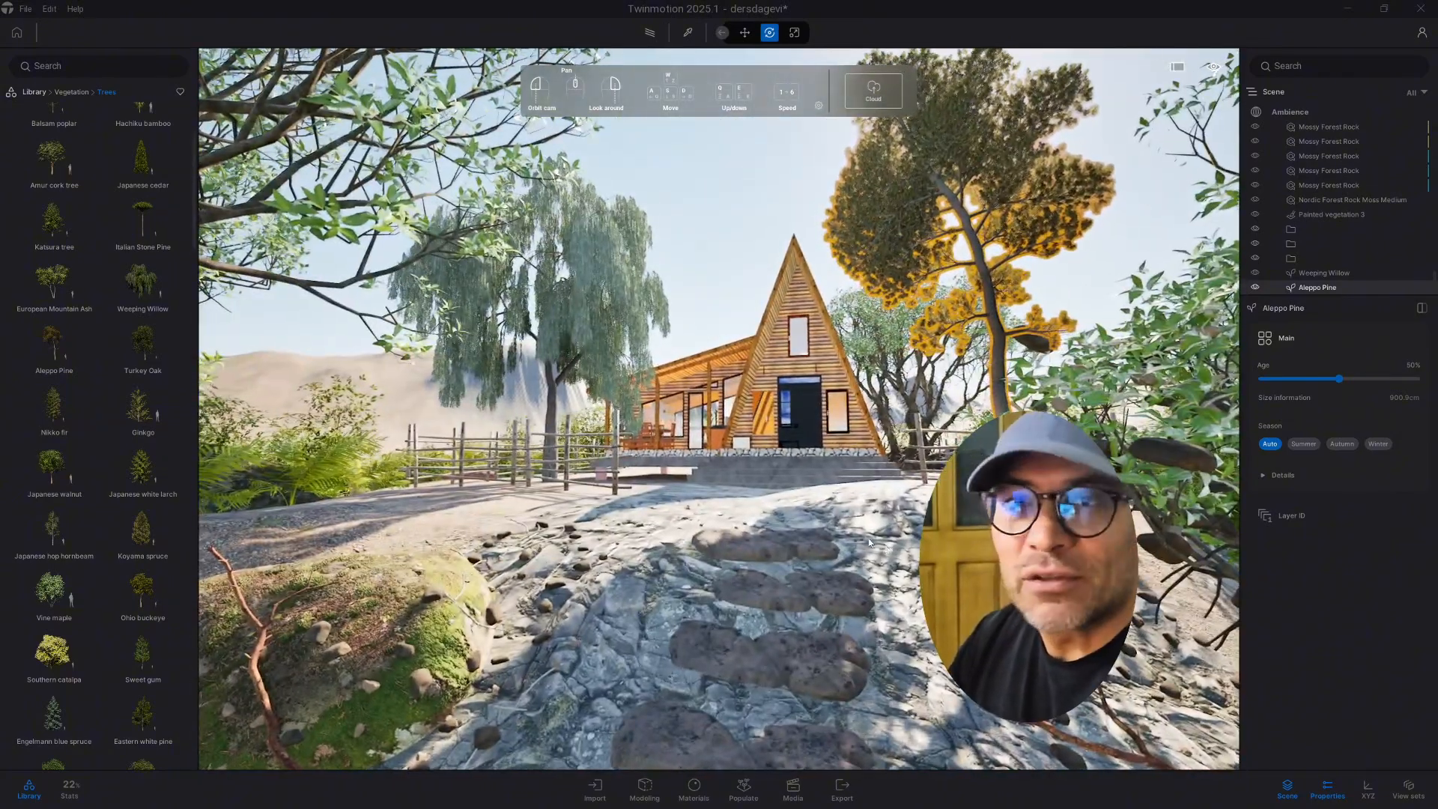
click(1296, 116)
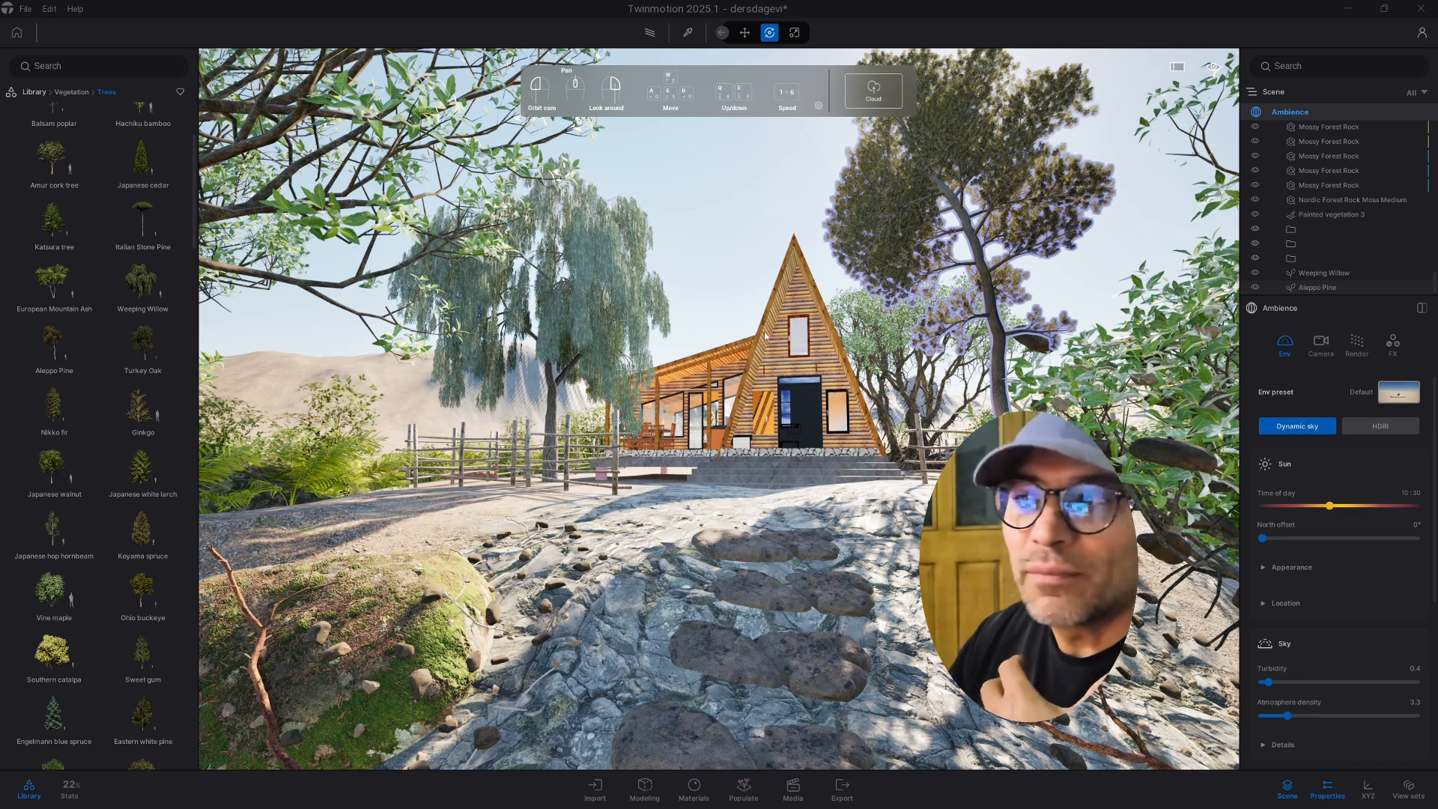
key(s)
right_drag(735, 291, 723, 365)
key(s)
key(e)
mouse_move(574, 533)
mouse_down()
mouse_move(479, 528)
mouse_move(577, 533)
mouse_move(561, 541)
mouse_up()
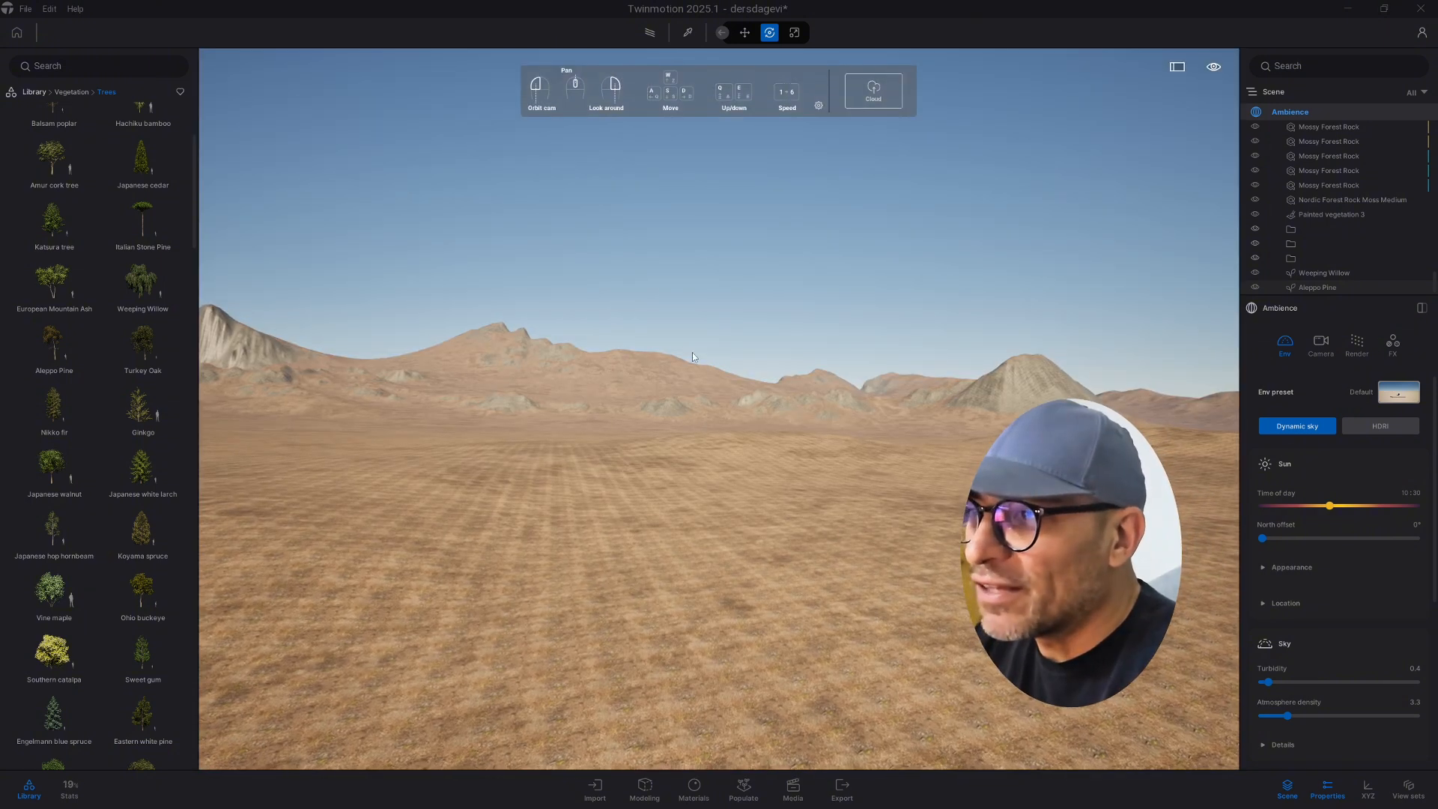
Find the Mountain home model in the scene graph and focus the view on the cabin.
scroll(1330, 215, up, 7)
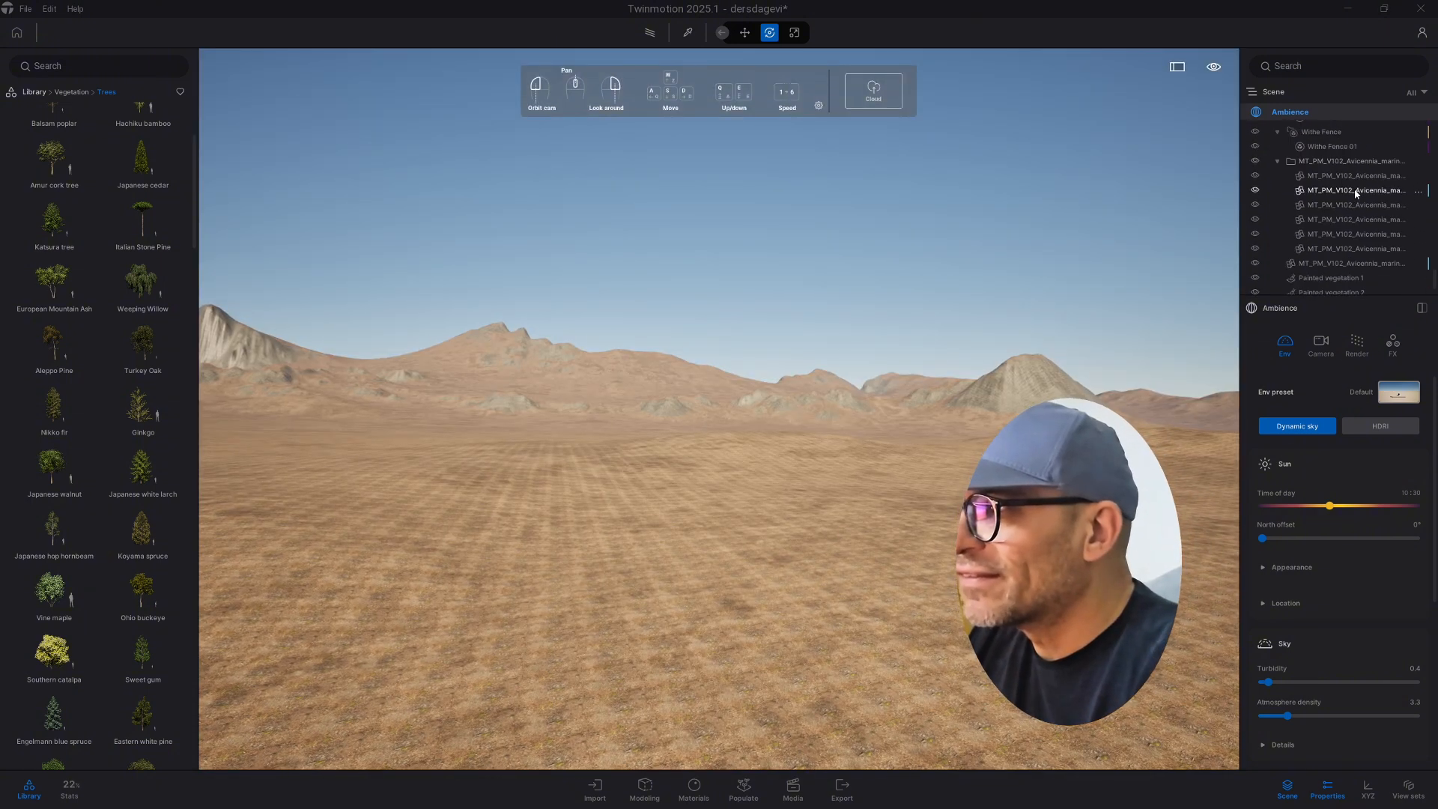
scroll(1333, 202, up, 10)
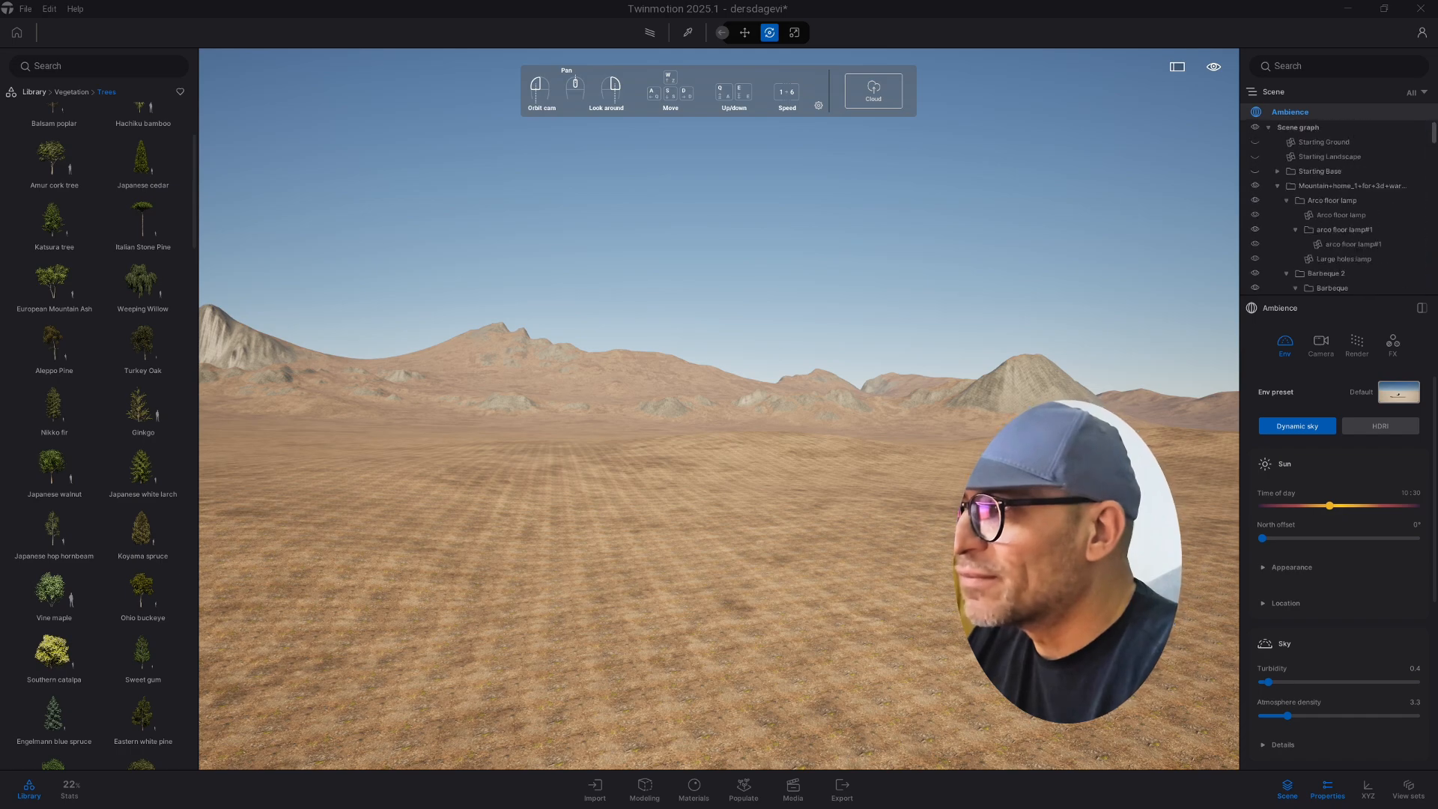
click(1328, 186)
double_click(1329, 187)
key(w)
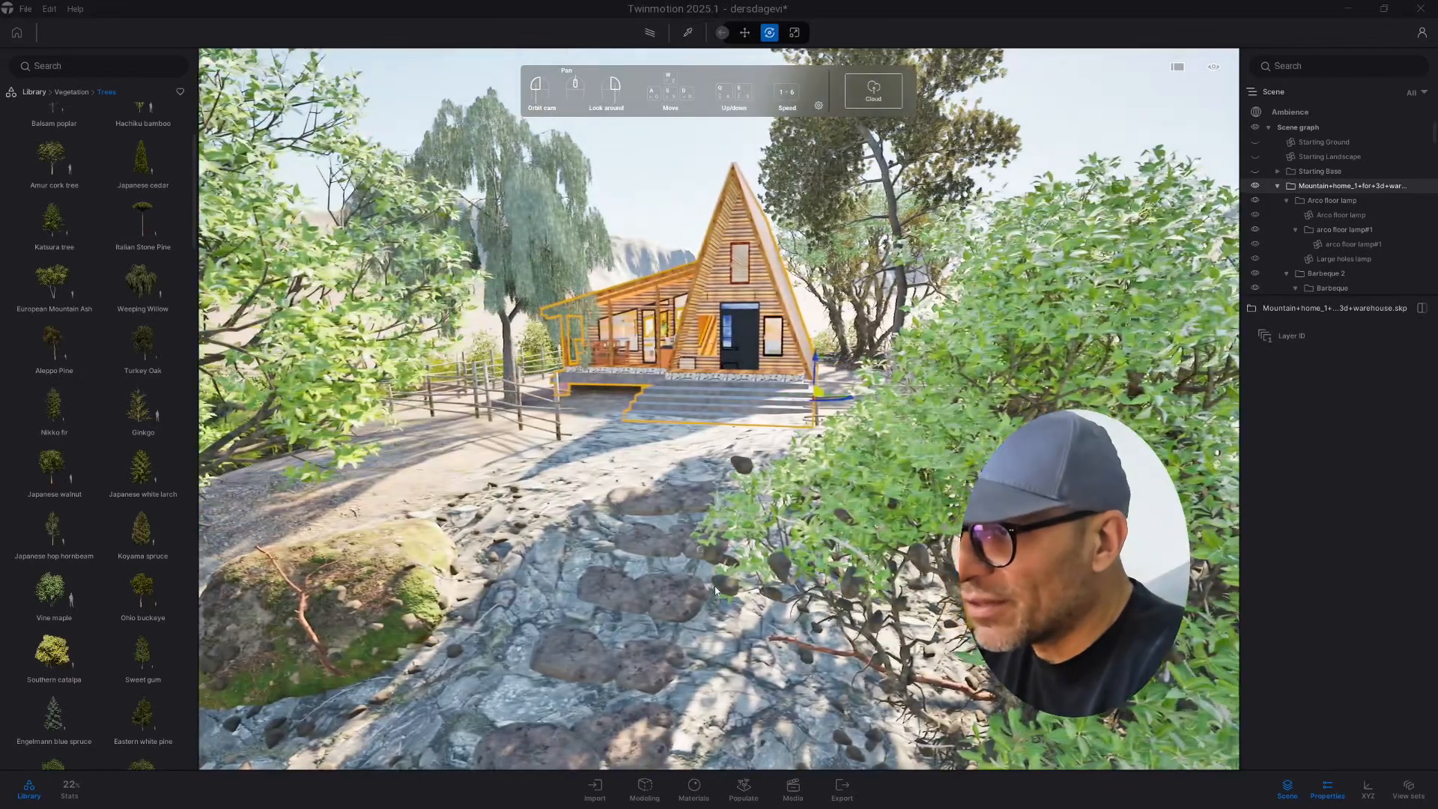
Use the eraser on the painted rocks and branches of Painted vegetation 3 beside the stepping path.
click(715, 585)
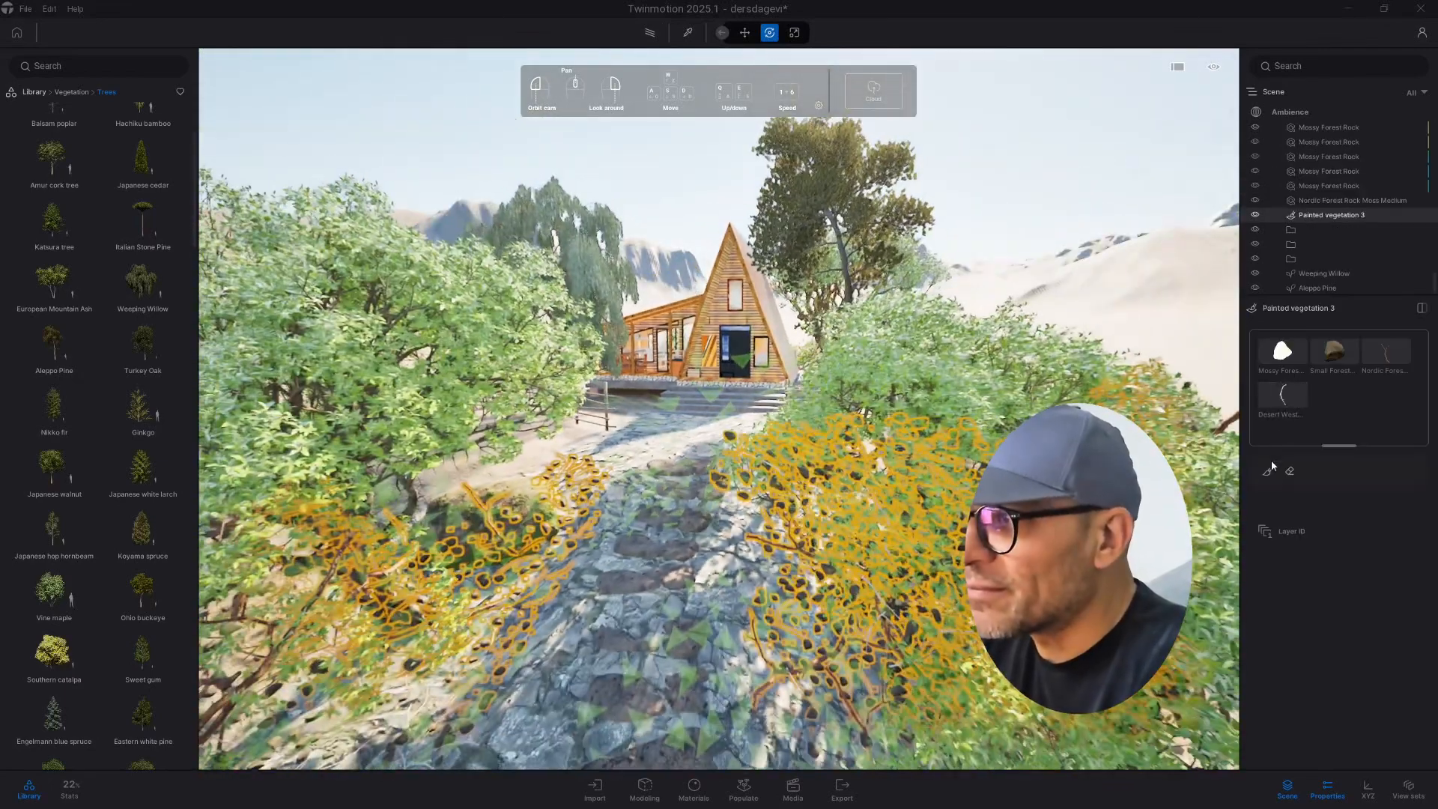
click(1289, 471)
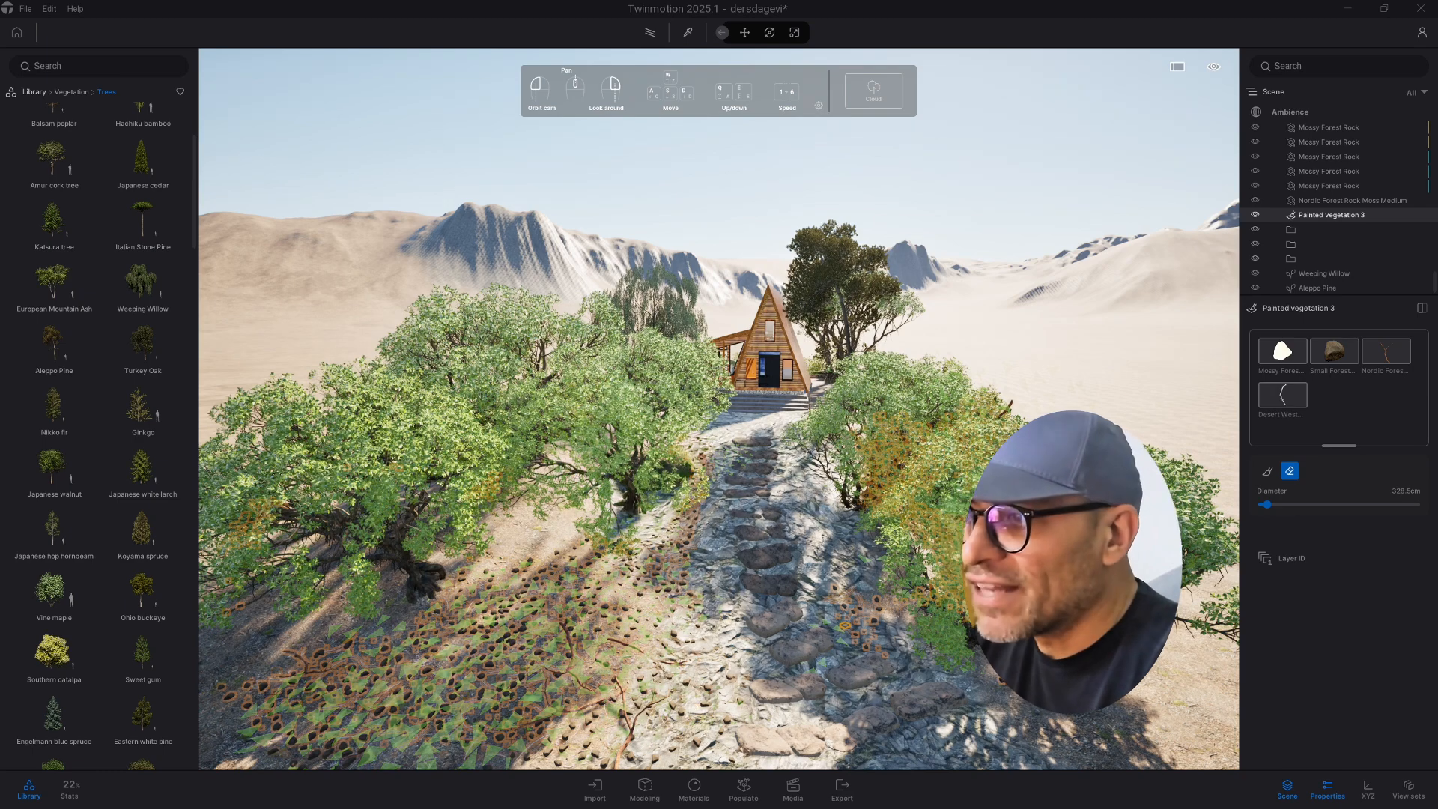
key(Escape)
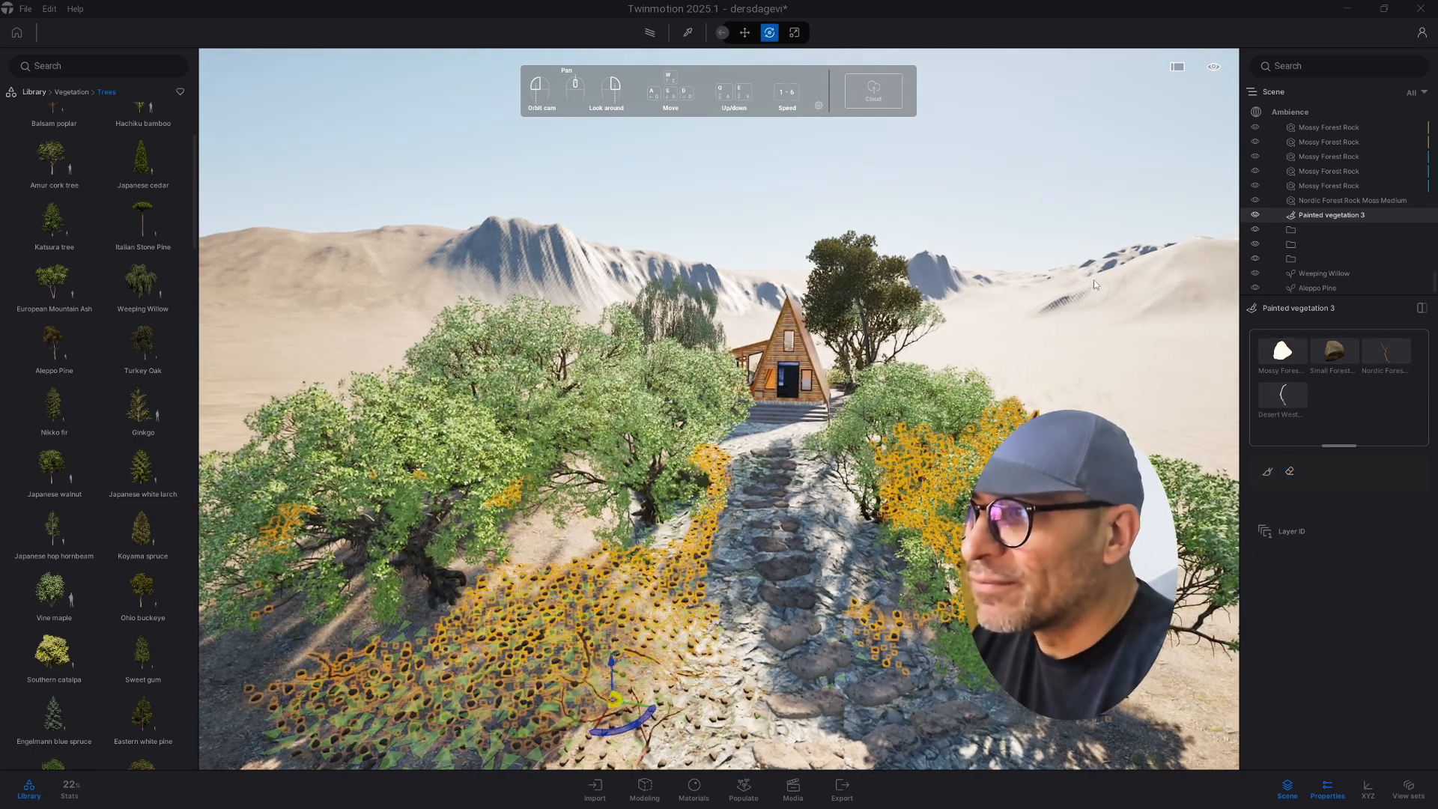
Examine the painted rocks and branches along the stepping path from below the cabin, clearing the selection for an unobstructed look.
key(w)
mouse_move(1093, 280)
right_down()
mouse_move(988, 254)
mouse_move(997, 348)
right_up()
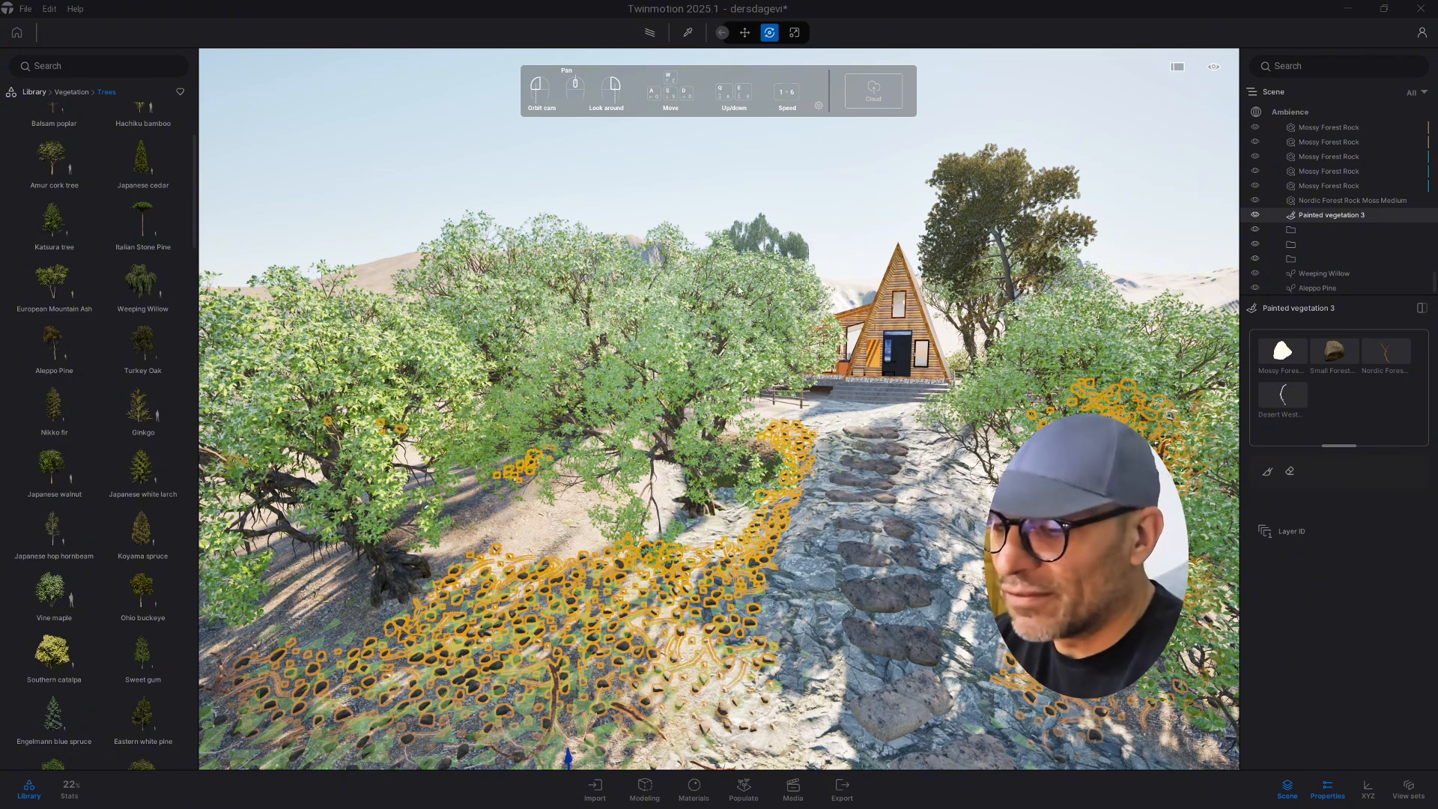
key(w)
mouse_move(555, 217)
right_down()
mouse_move(548, 197)
mouse_move(614, 187)
right_up()
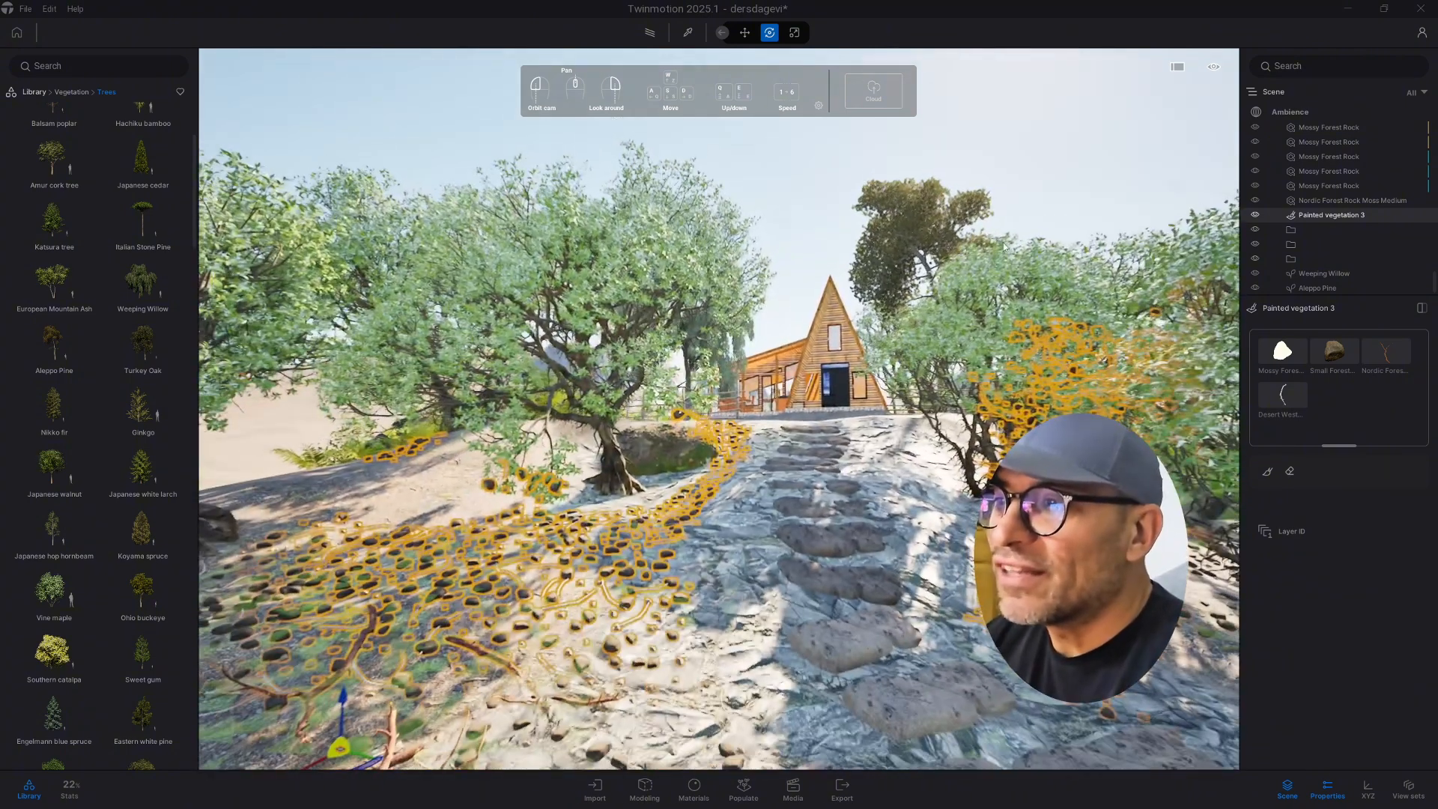
key(Escape)
key(w)
key(s)
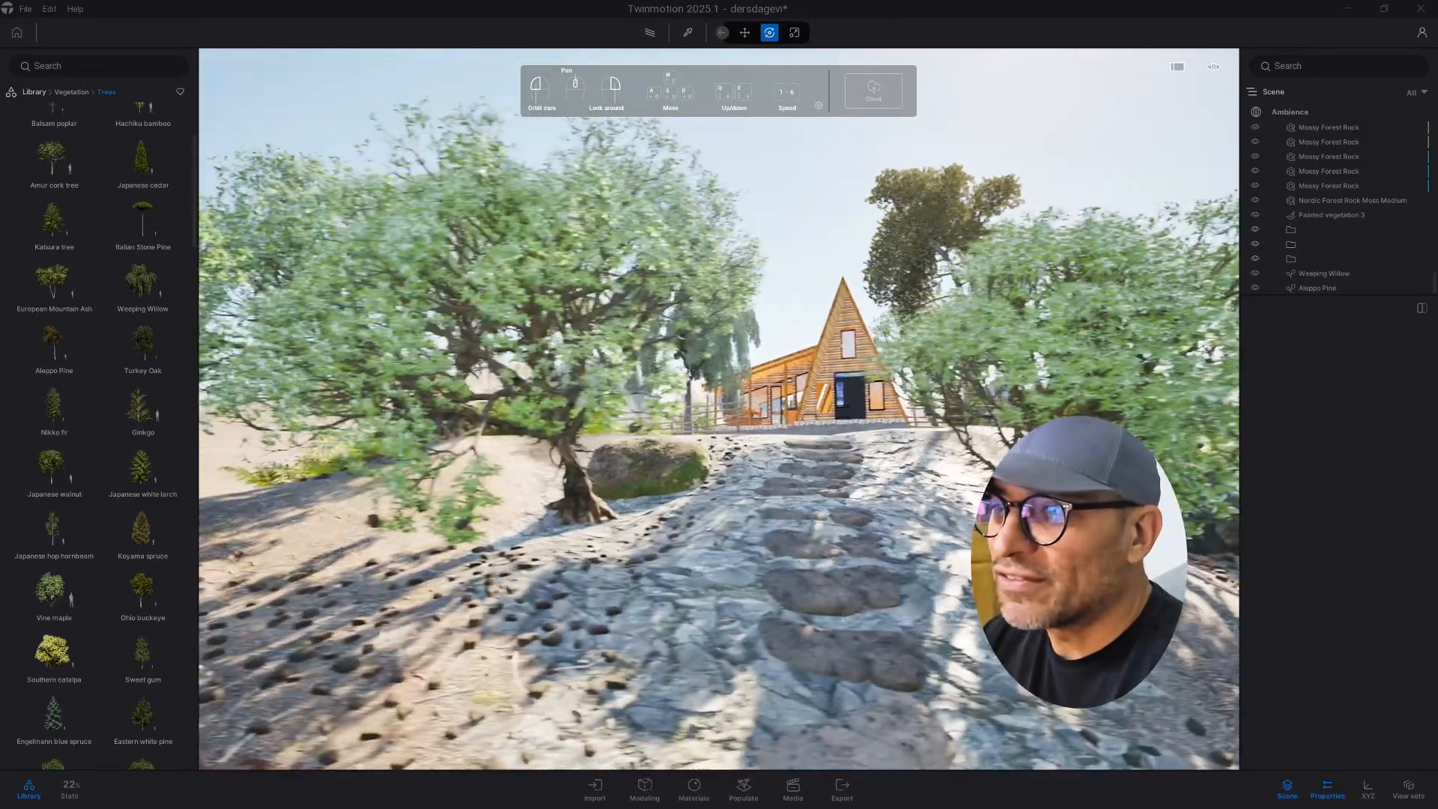
key(w)
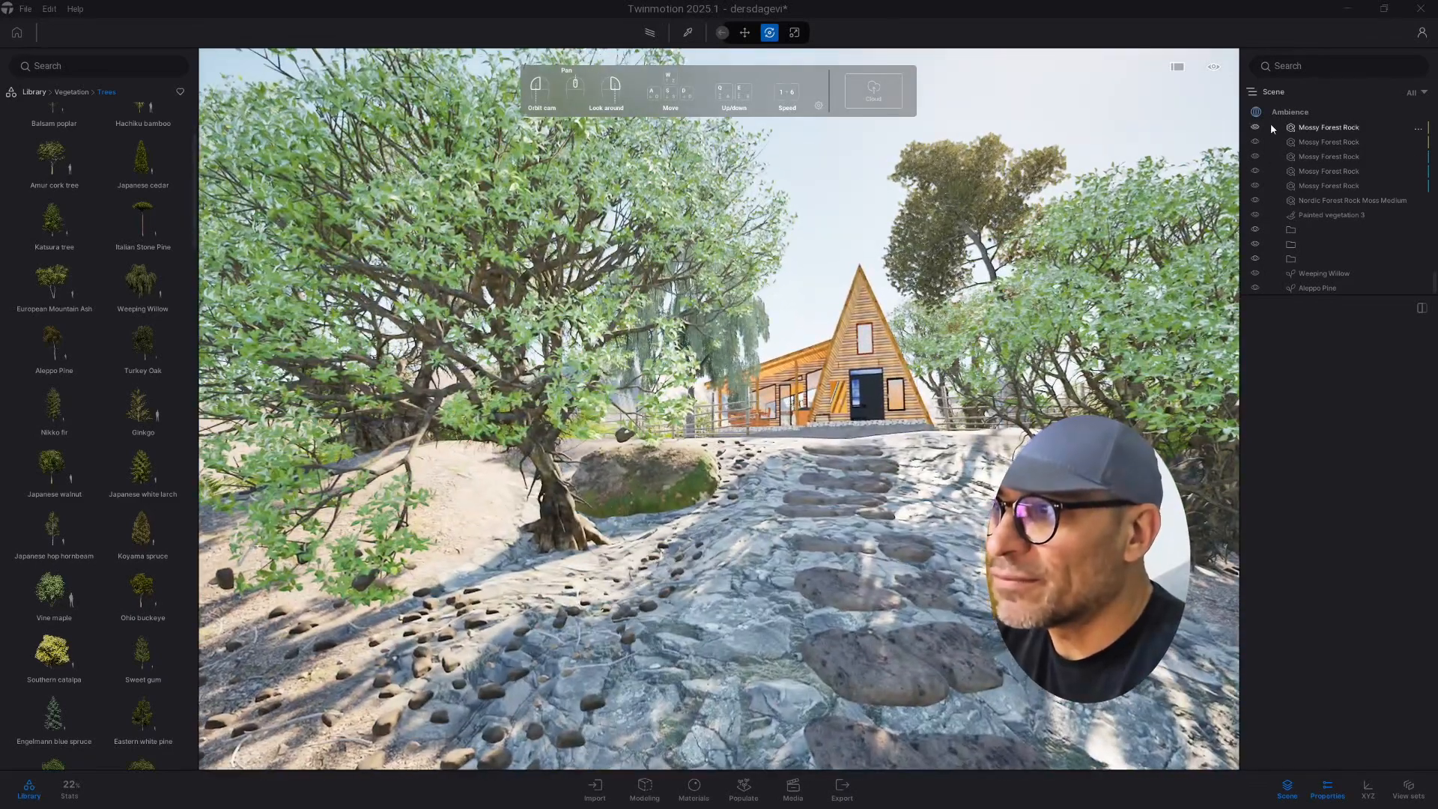
In the Ambience settings, set the sun's time of day to 11:12, north offset to 63° and intensity to 29348 lux.
click(1287, 114)
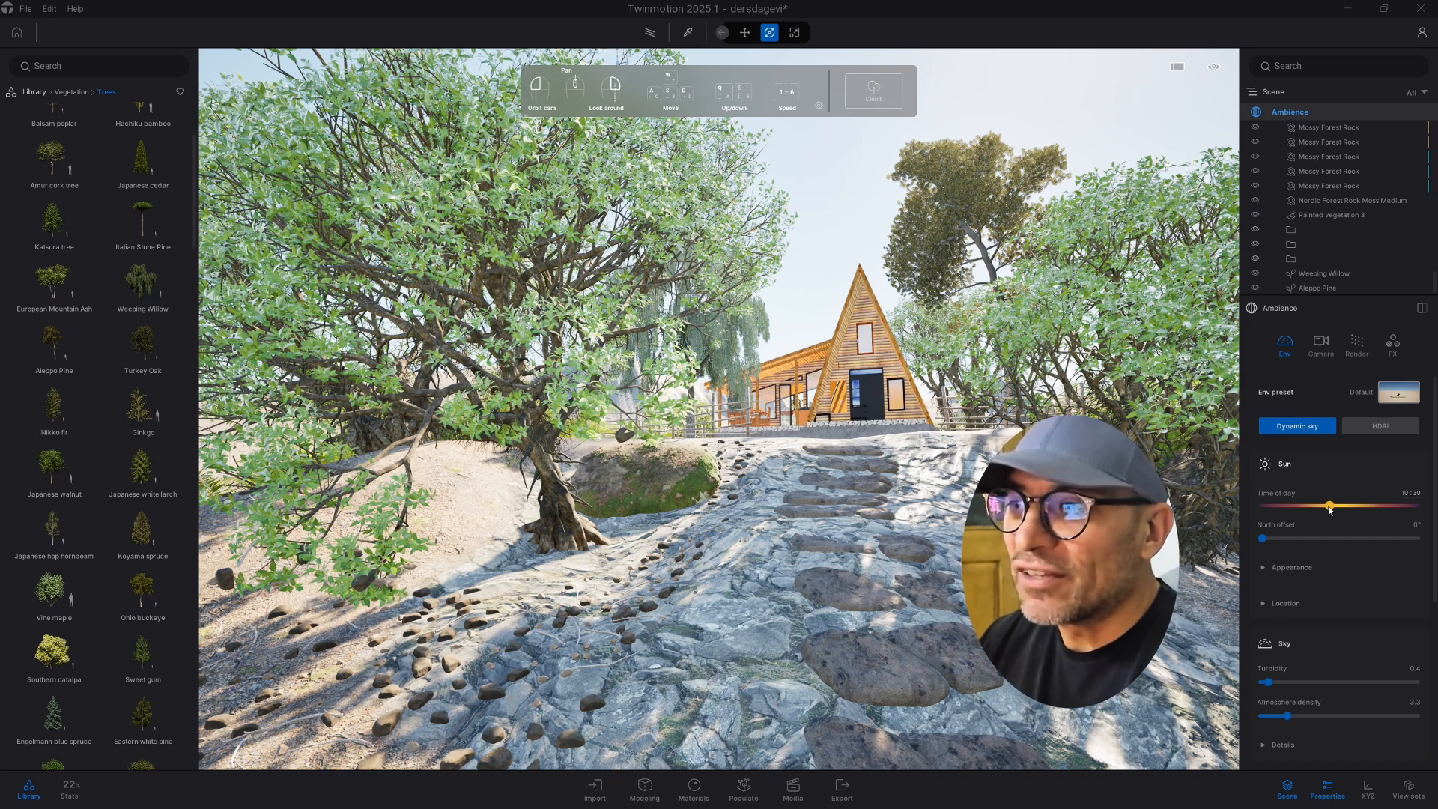
mouse_move(1329, 505)
mouse_down()
mouse_move(1347, 505)
mouse_move(1334, 507)
mouse_up()
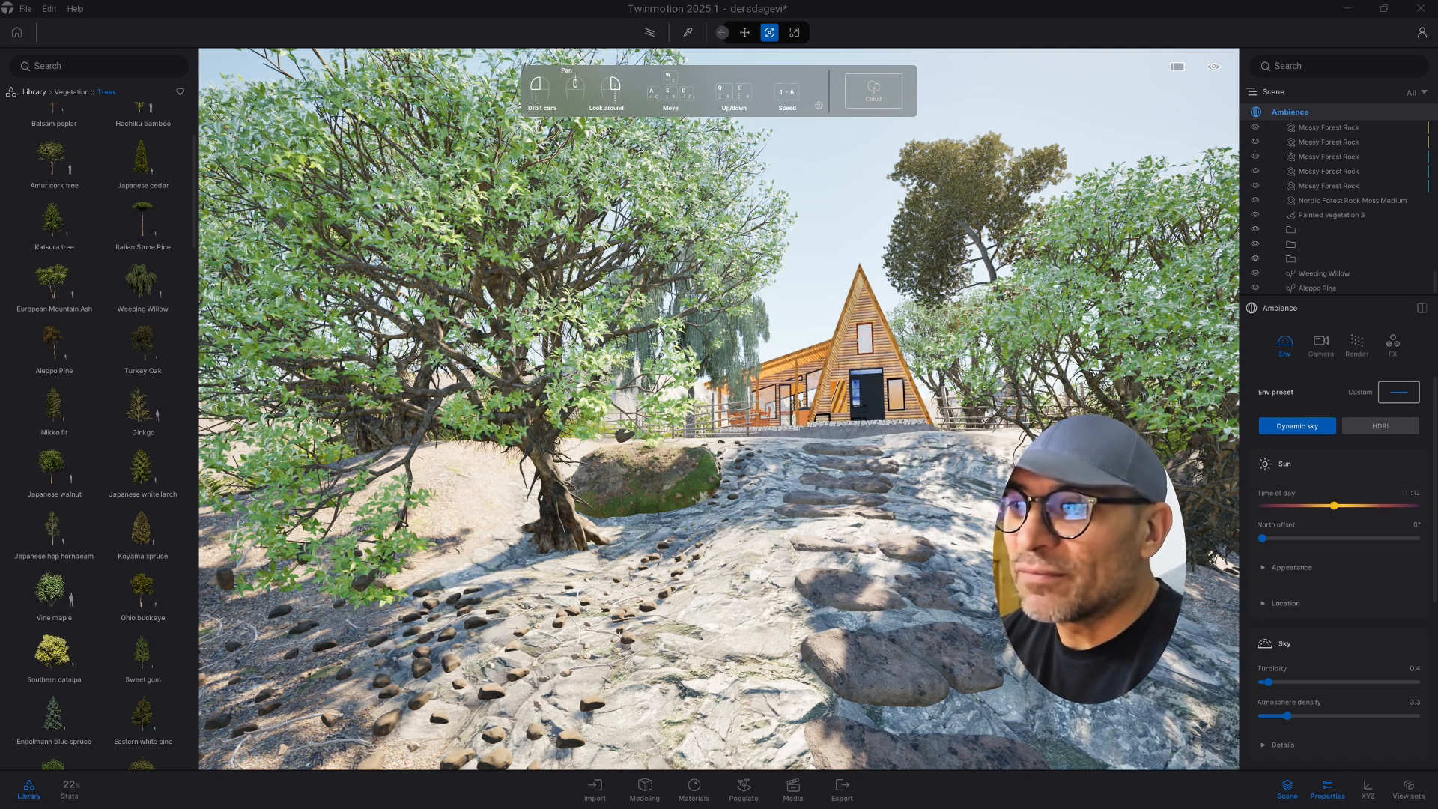
mouse_move(1265, 542)
mouse_down()
mouse_move(1338, 539)
mouse_move(1288, 537)
mouse_up()
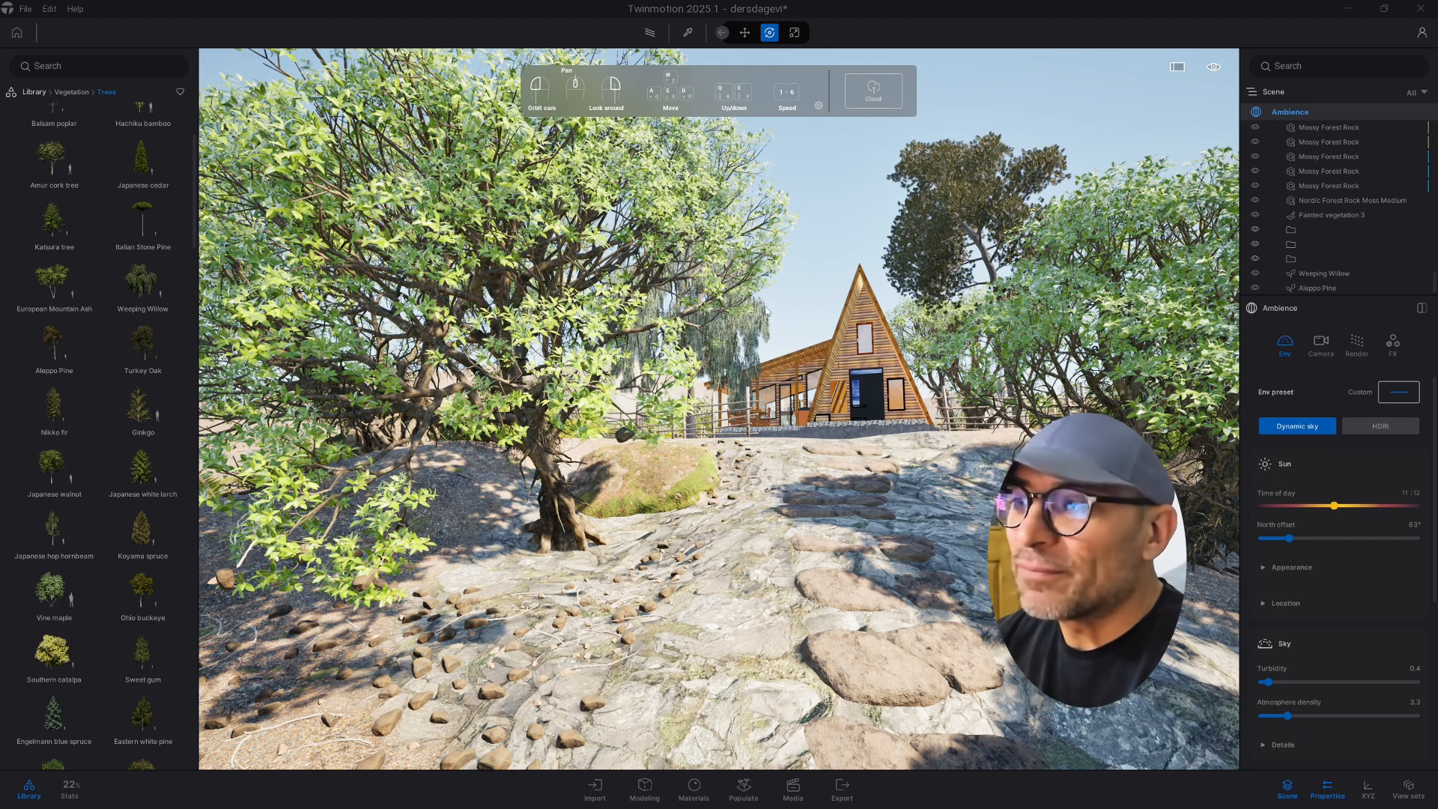
scroll(765, 310, down, 3)
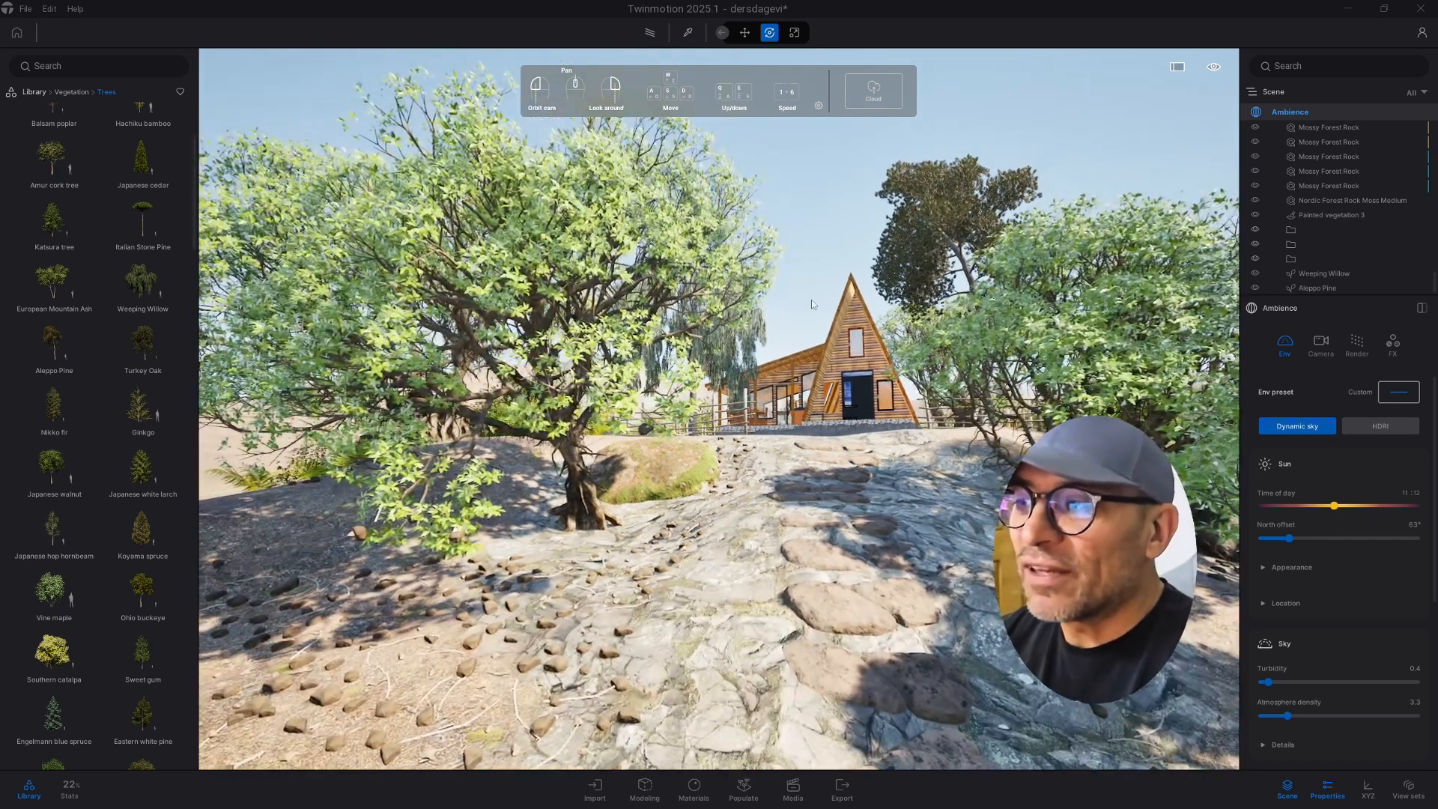
click(1264, 566)
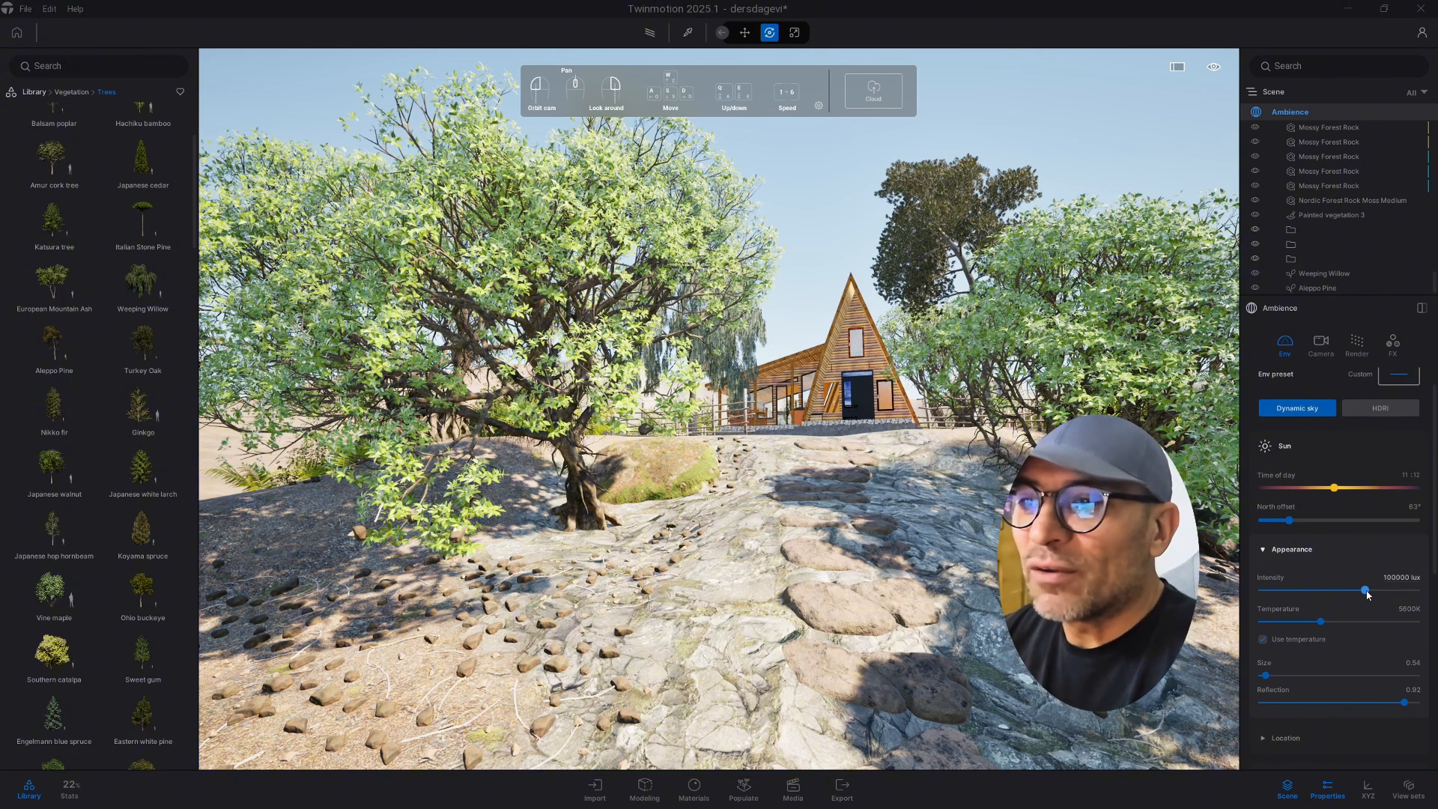
drag(1364, 590, 1290, 590)
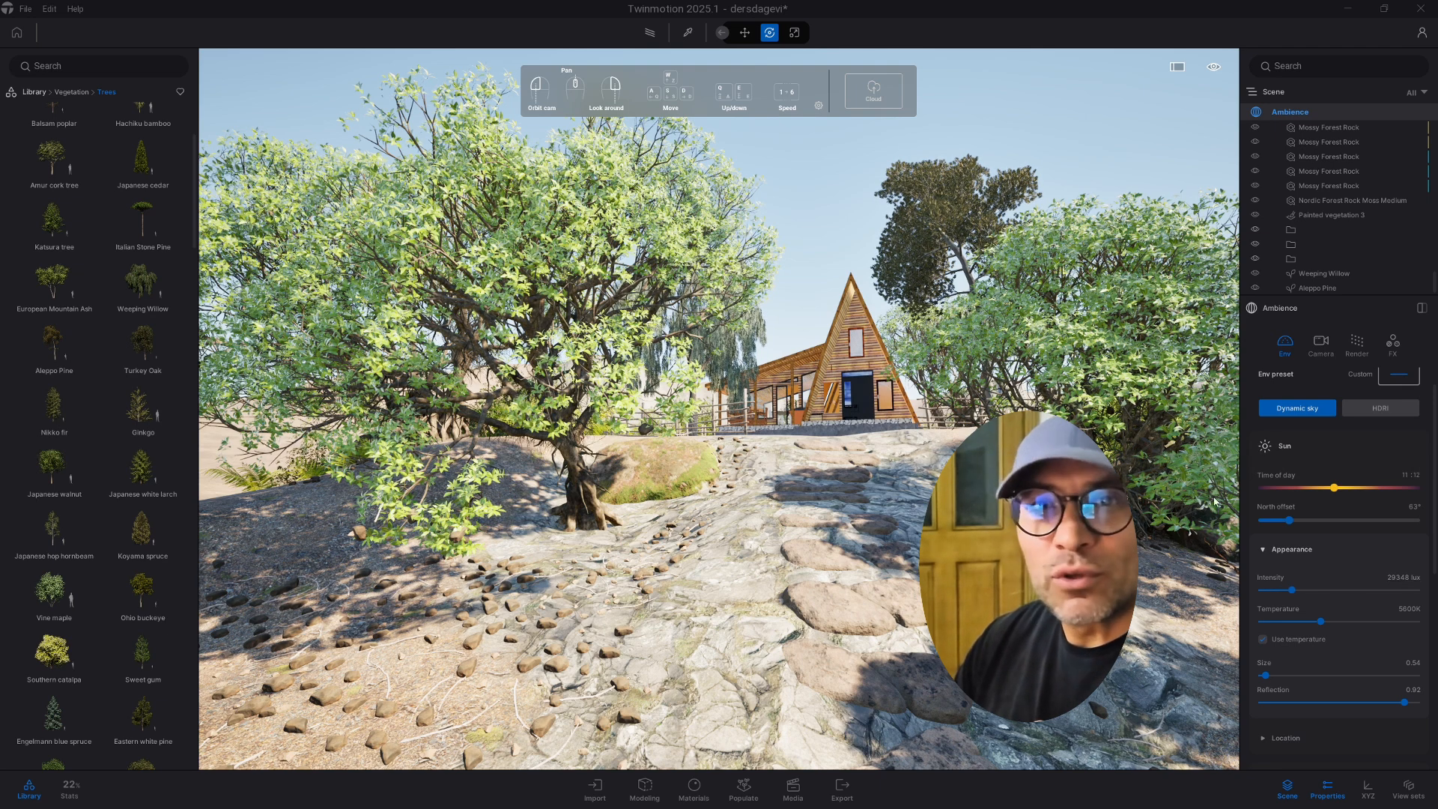
Switch the clouds to Volumetric and apply the Altocumulus preset after trying Large cumulus.
scroll(1306, 513, down, 5)
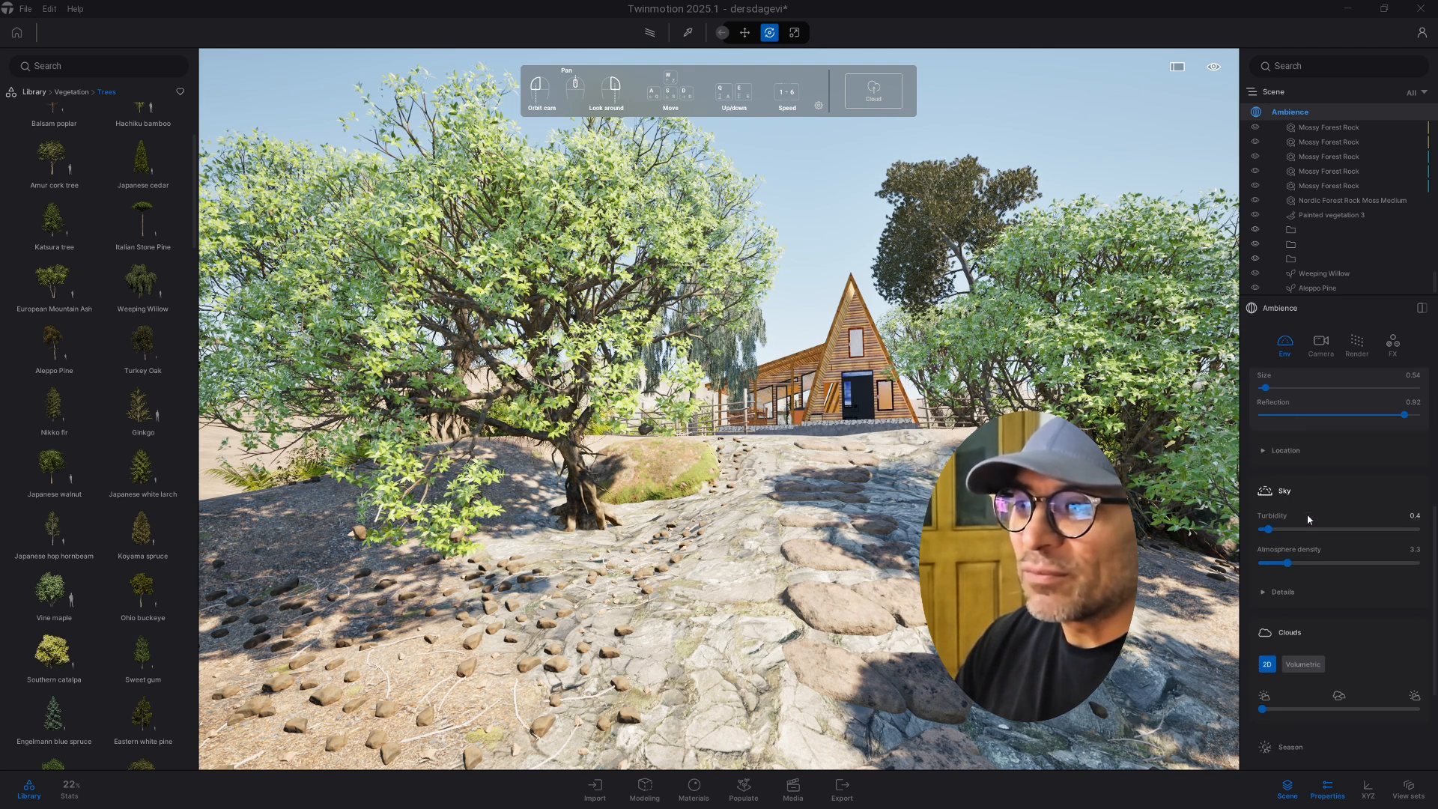
scroll(1307, 516, down, 1)
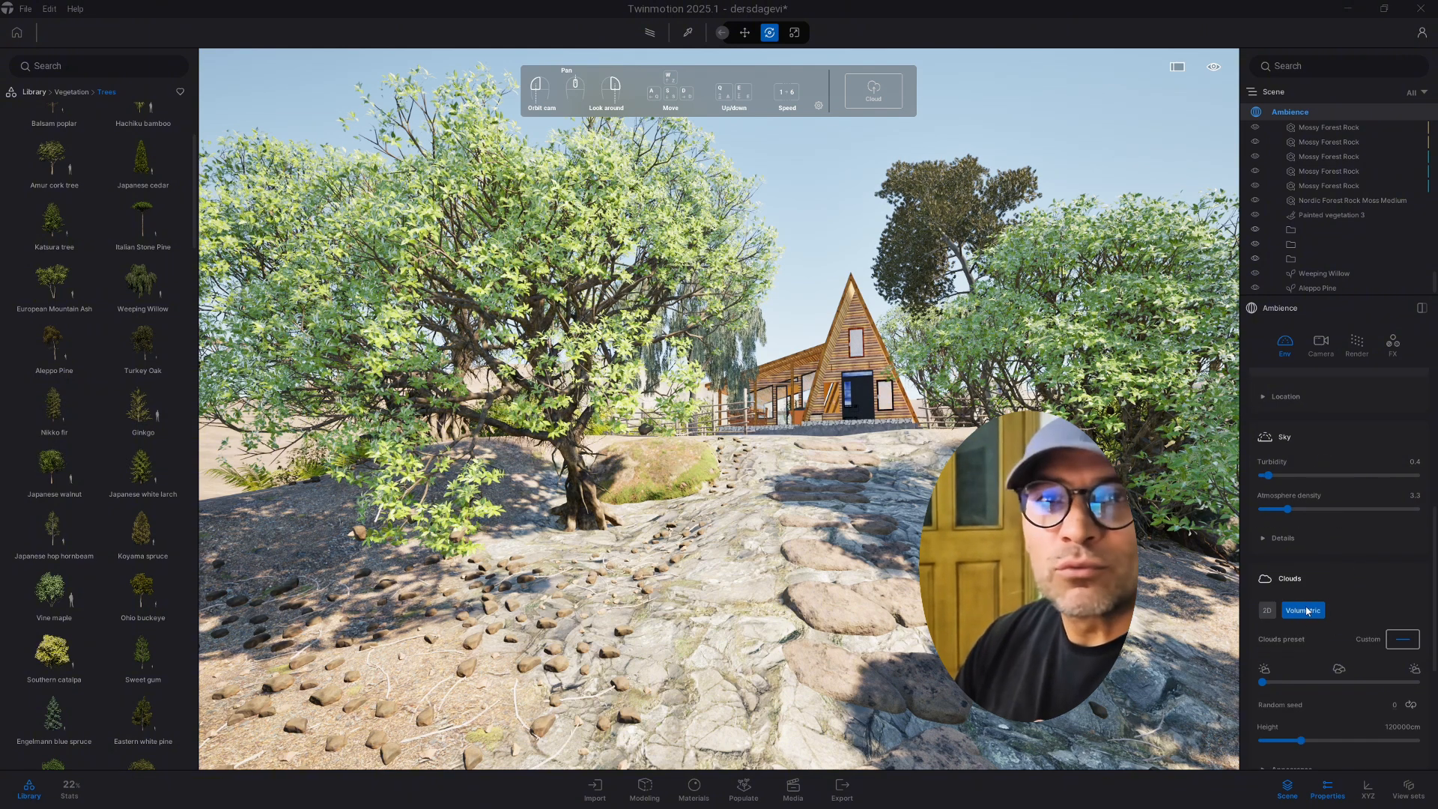
scroll(1340, 595, down, 1)
click(1405, 588)
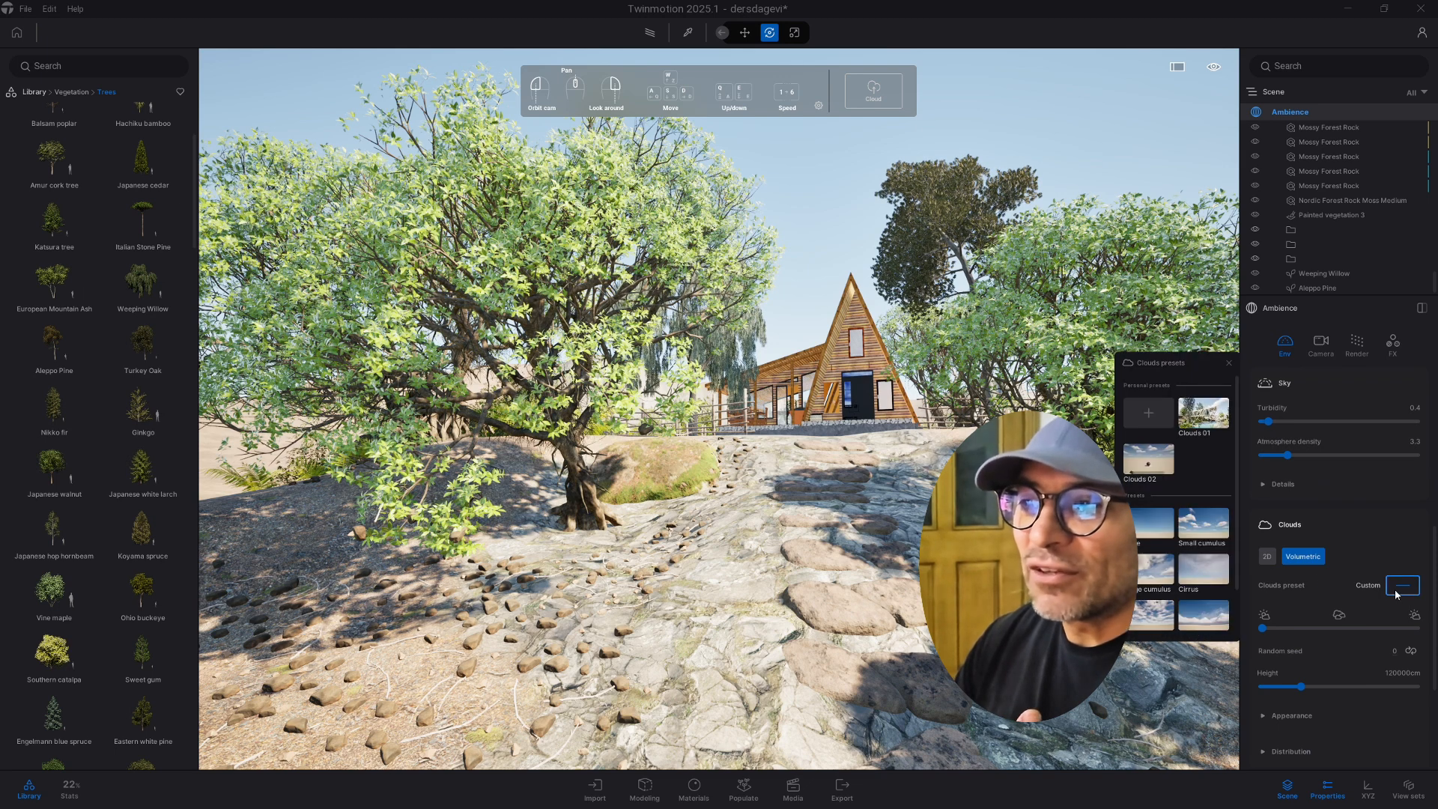
click(1202, 524)
click(1157, 569)
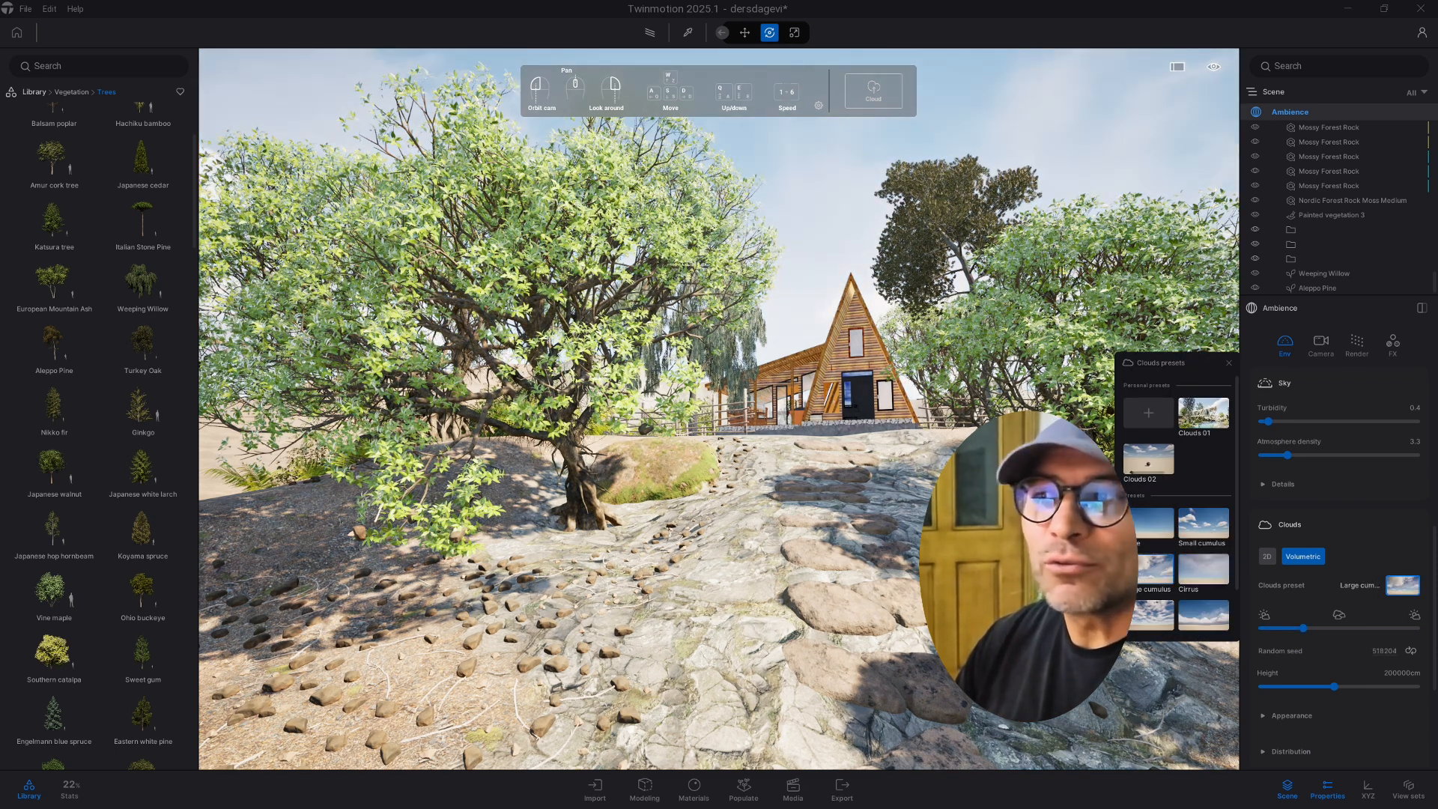
scroll(1145, 569, down, 1)
click(1141, 569)
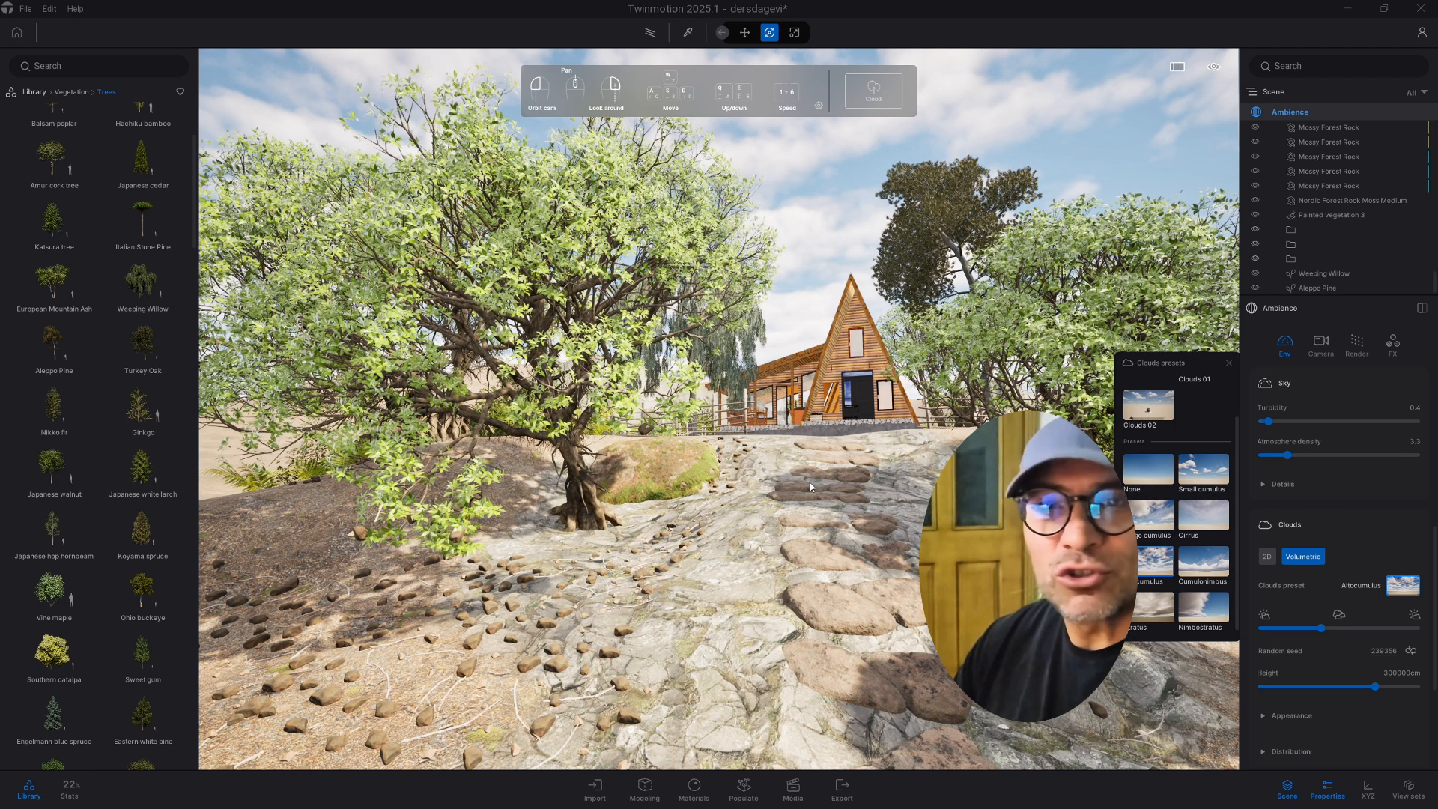
In the Season settings, set the rain level to about midway and the precipitation's brightness boost to 0.00.
click(1352, 530)
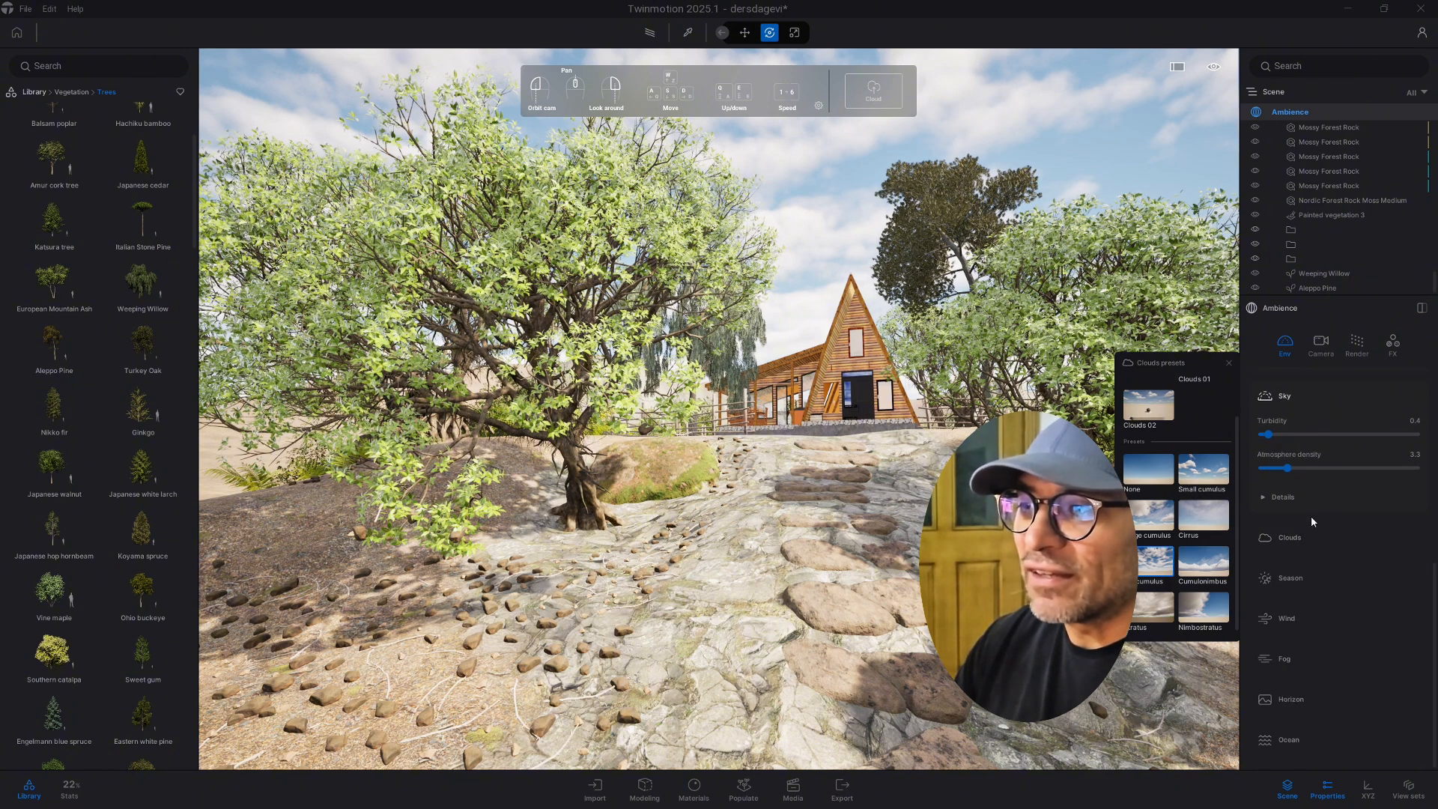
click(1298, 537)
scroll(1302, 539, down, 2)
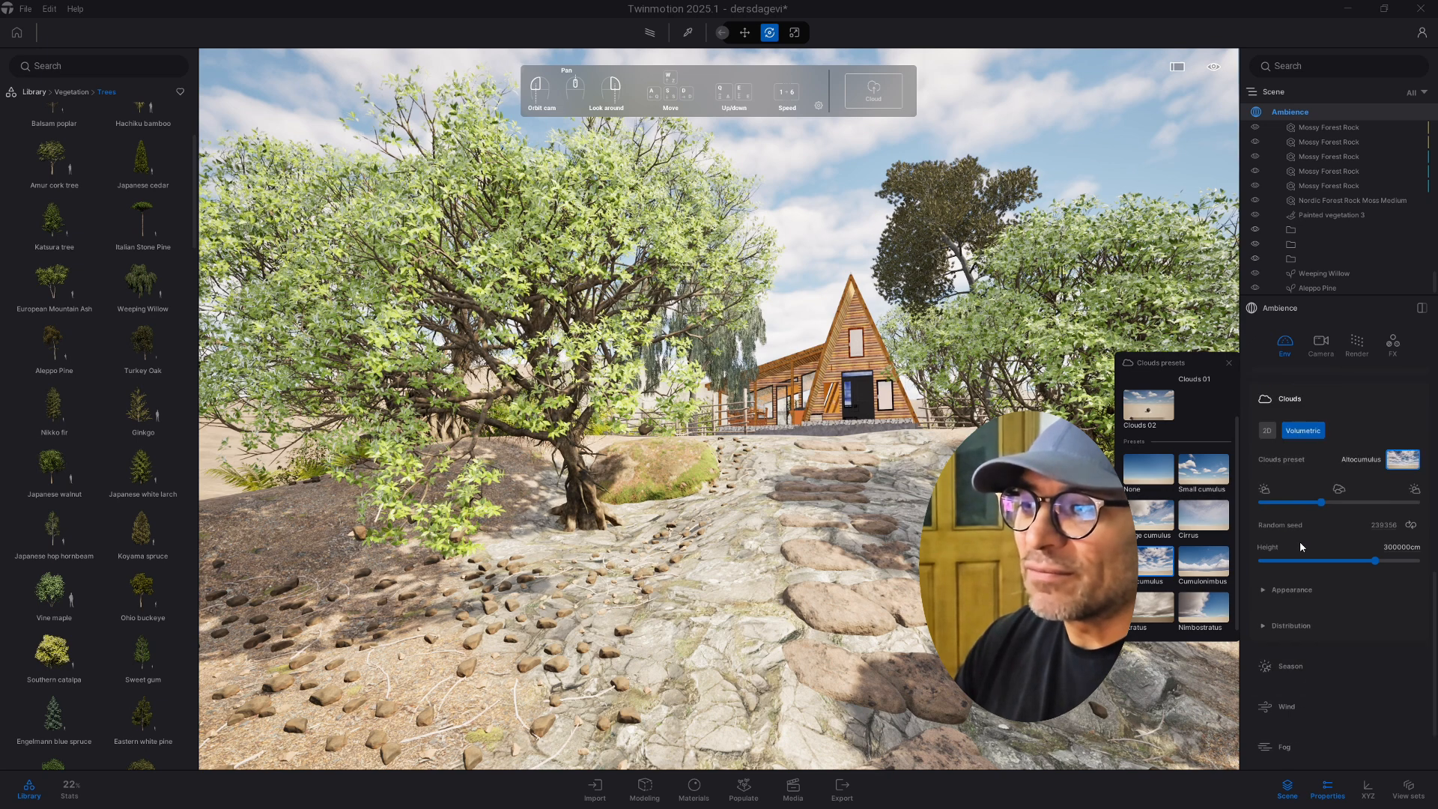
scroll(1296, 551, down, 1)
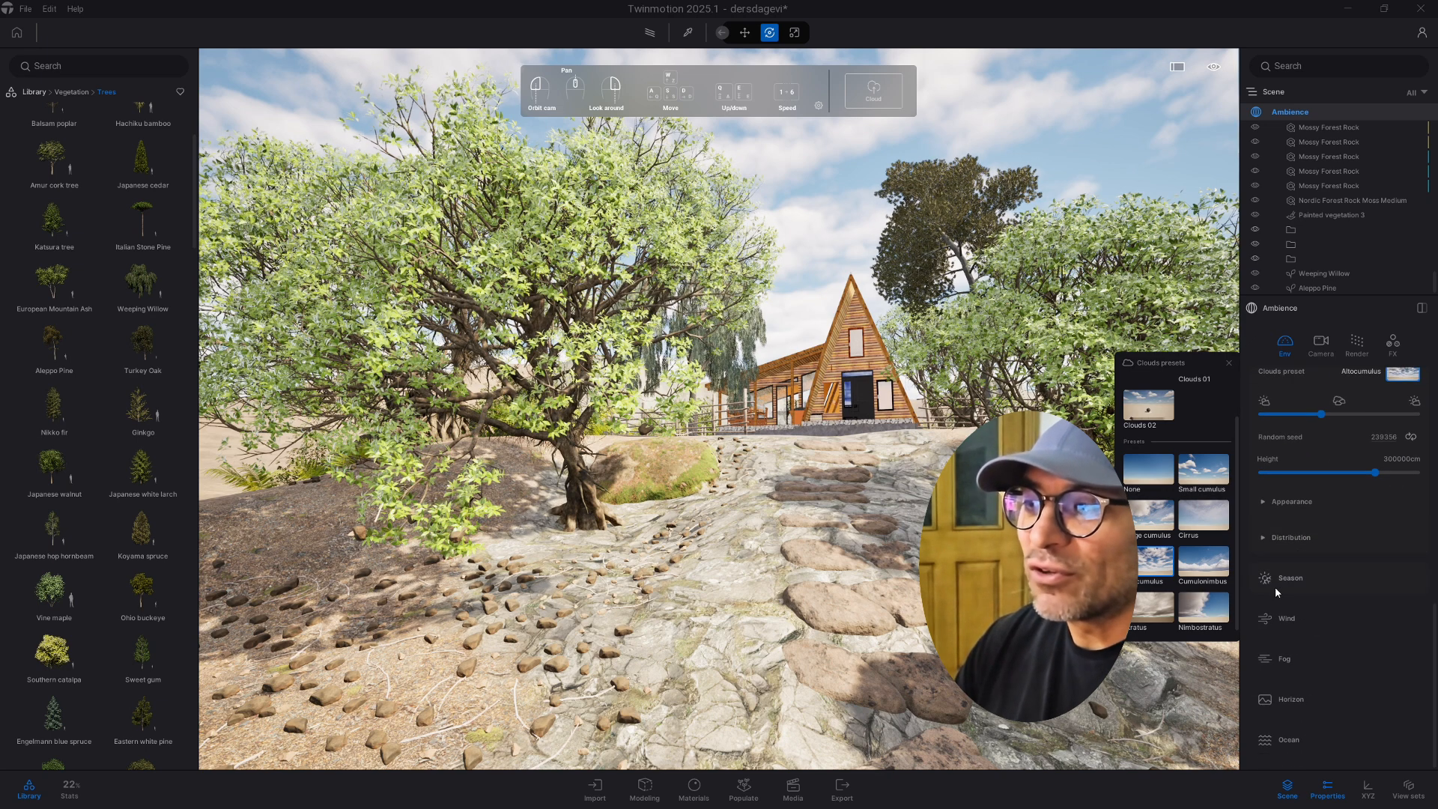
click(1274, 583)
drag(1304, 619, 1337, 619)
scroll(1327, 586, down, 4)
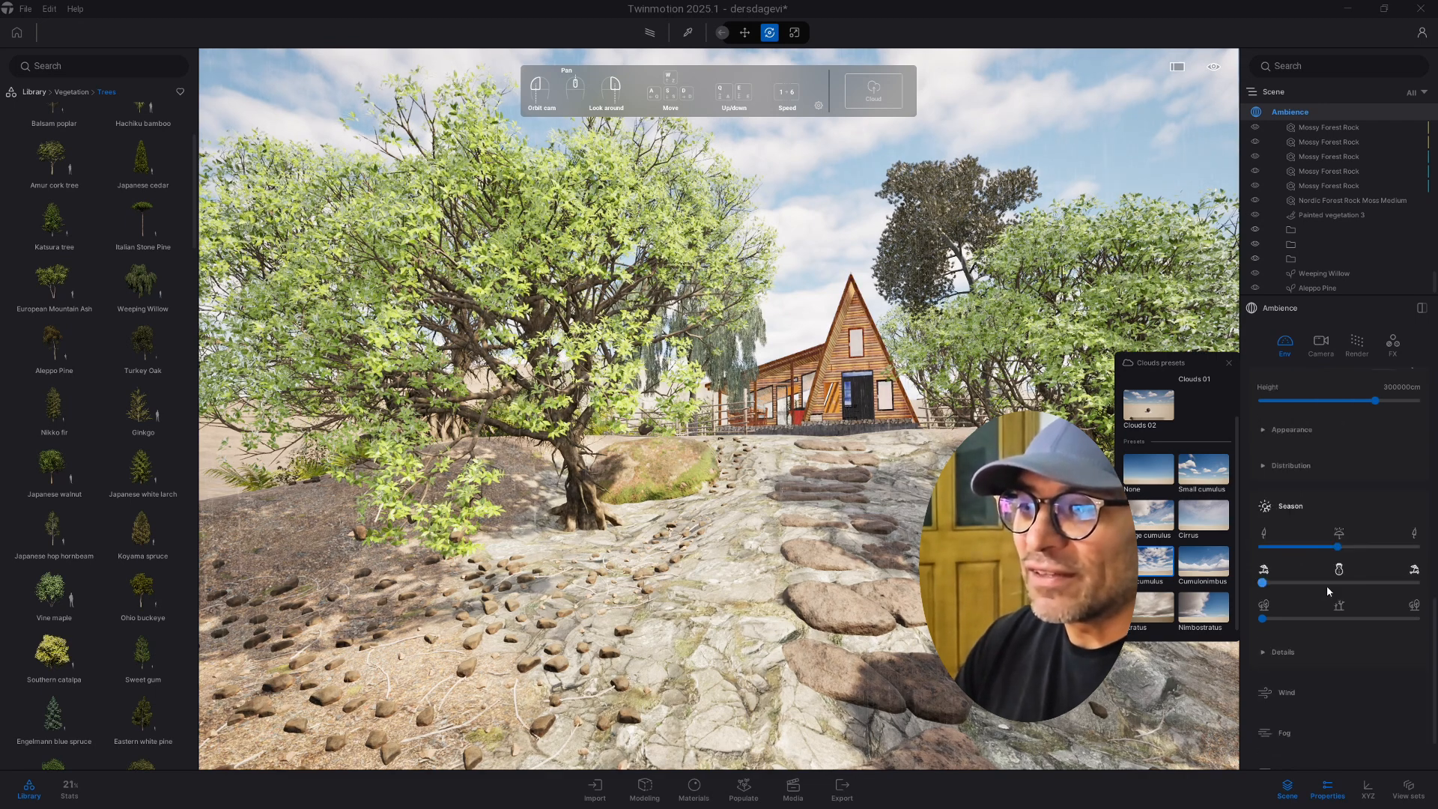
click(1291, 599)
scroll(1295, 584, down, 4)
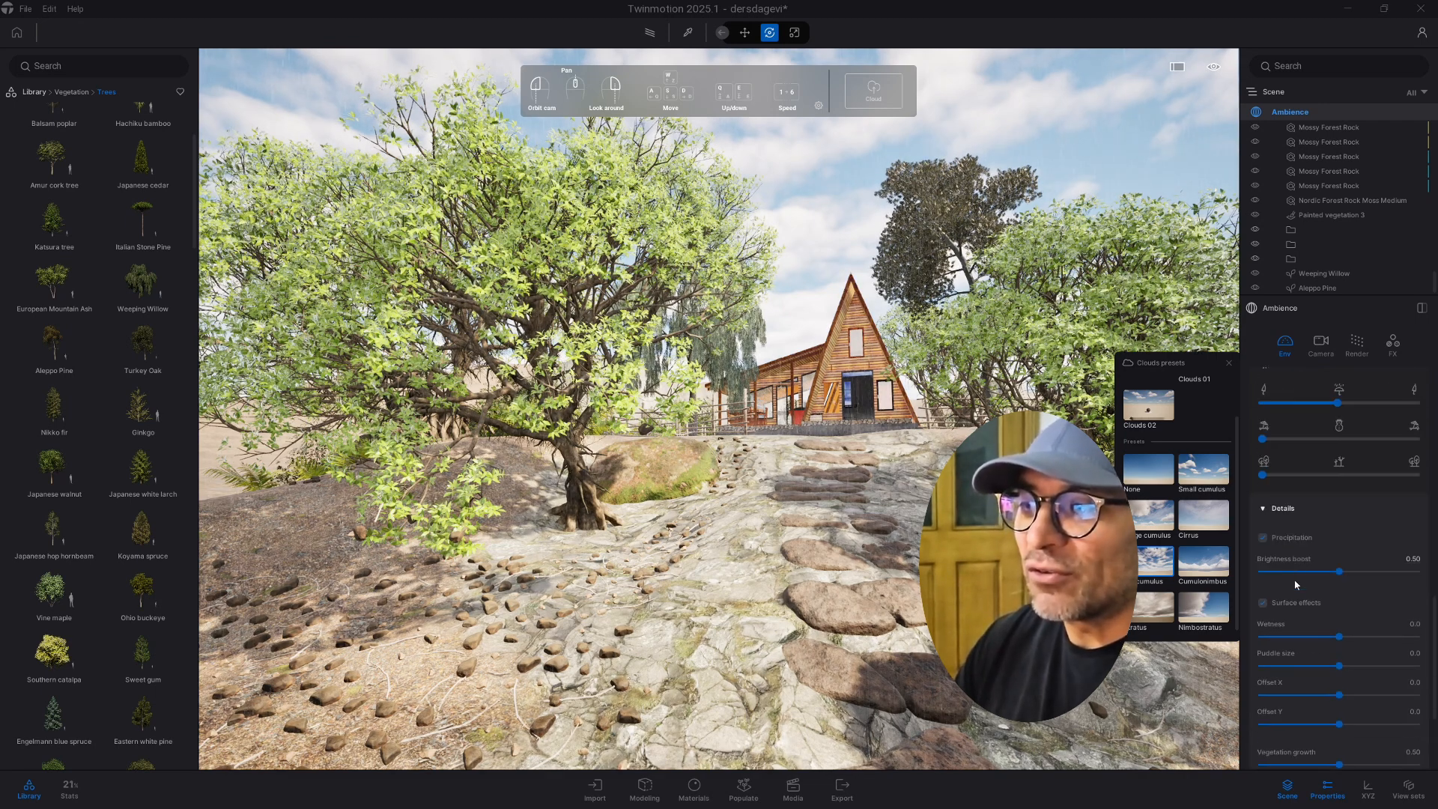
drag(1339, 535, 1251, 537)
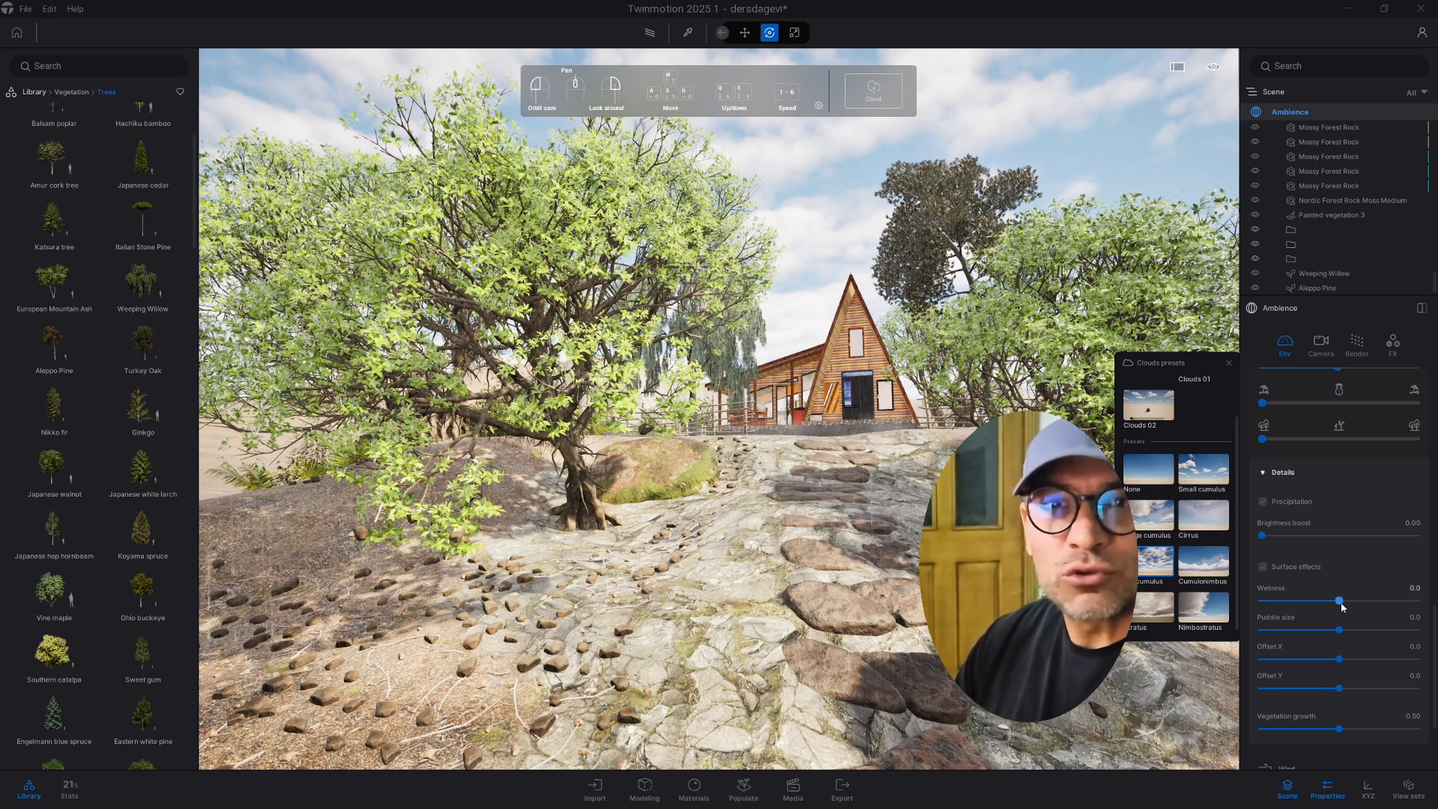
Set the surface wetness to 0.7 and increase the puddle size, checking the wet ground around the fence and cabin steps.
drag(1339, 601, 1381, 629)
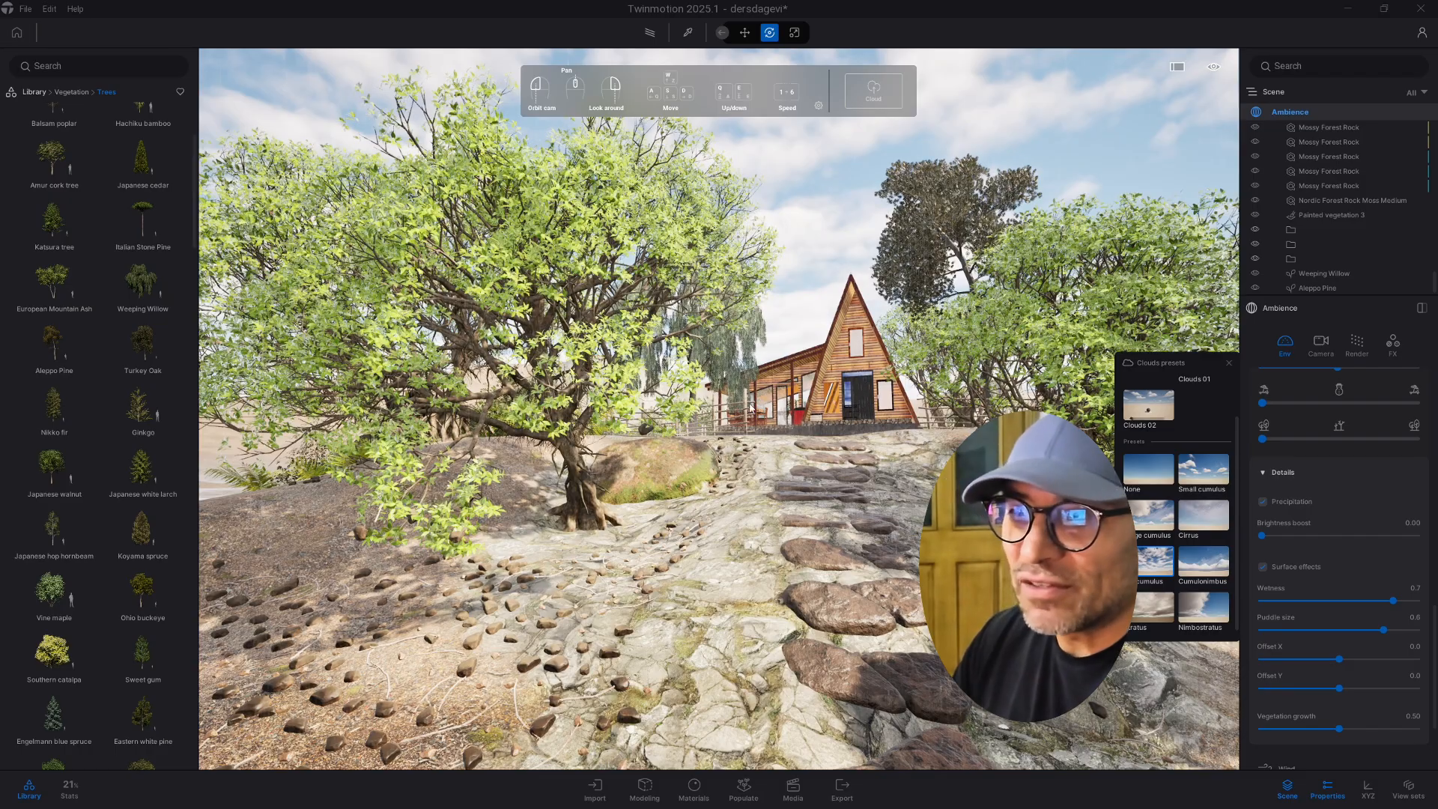
key(s)
right_drag(749, 408, 853, 378)
key(w)
key(s)
key(w)
key(d)
key(w)
key(a)
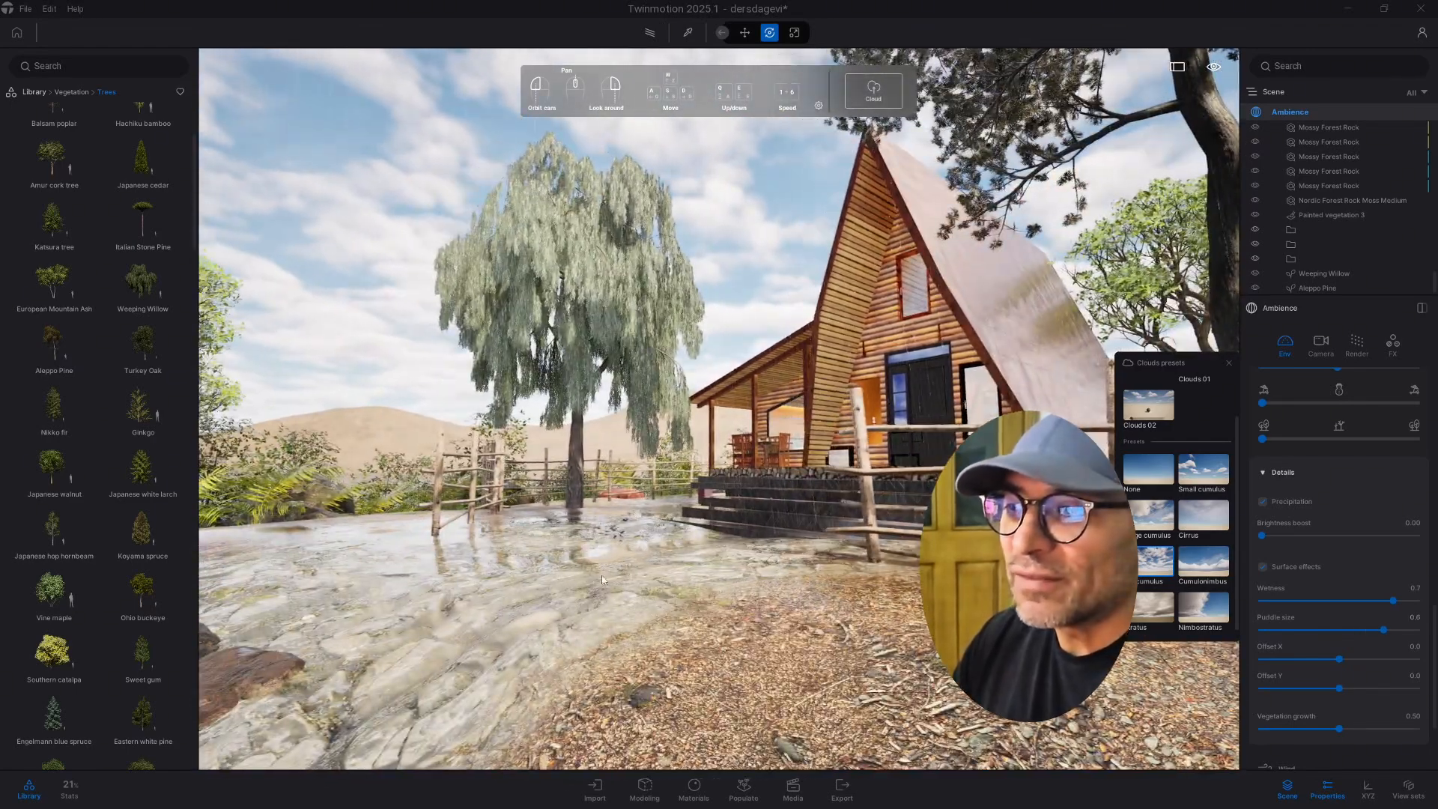
key(w)
right_drag(603, 580, 623, 555)
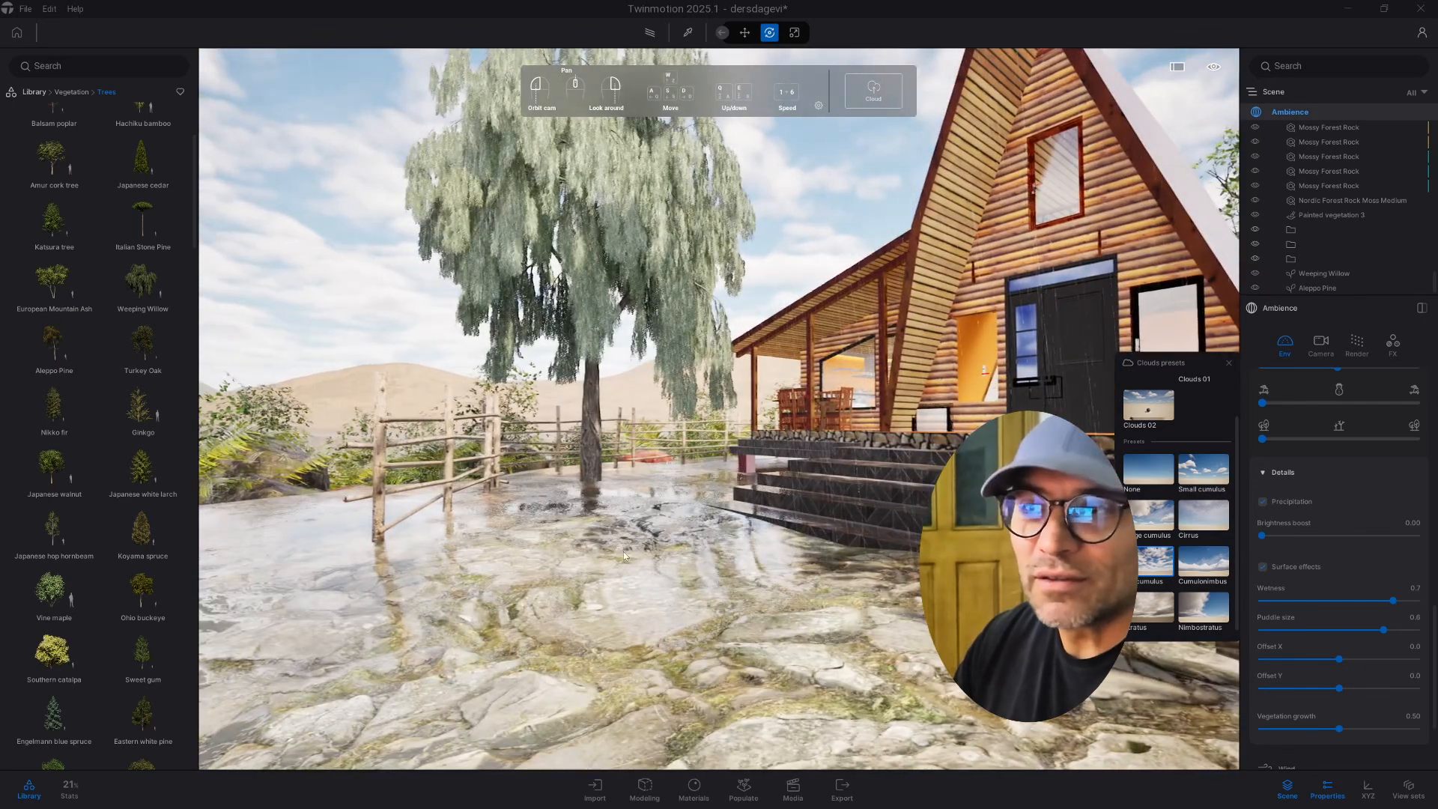
Reduce the puddle size to 0.2 and check the ground from the cabin steps back to the stepping path.
mouse_move(1370, 629)
mouse_down()
mouse_move(1397, 629)
mouse_move(1353, 631)
mouse_up()
key(s)
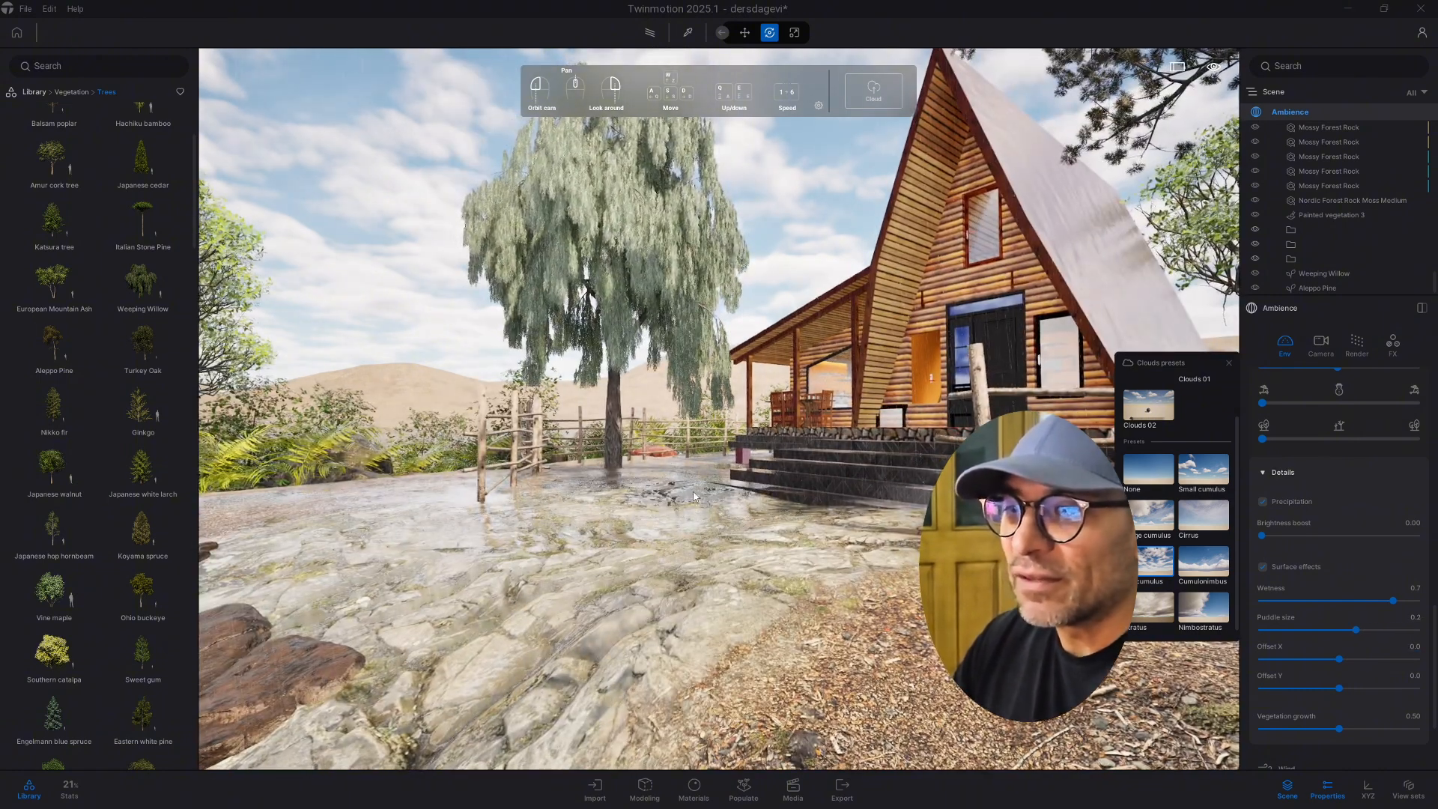
drag(664, 502, 674, 447)
key(s)
right_drag(674, 448, 608, 383)
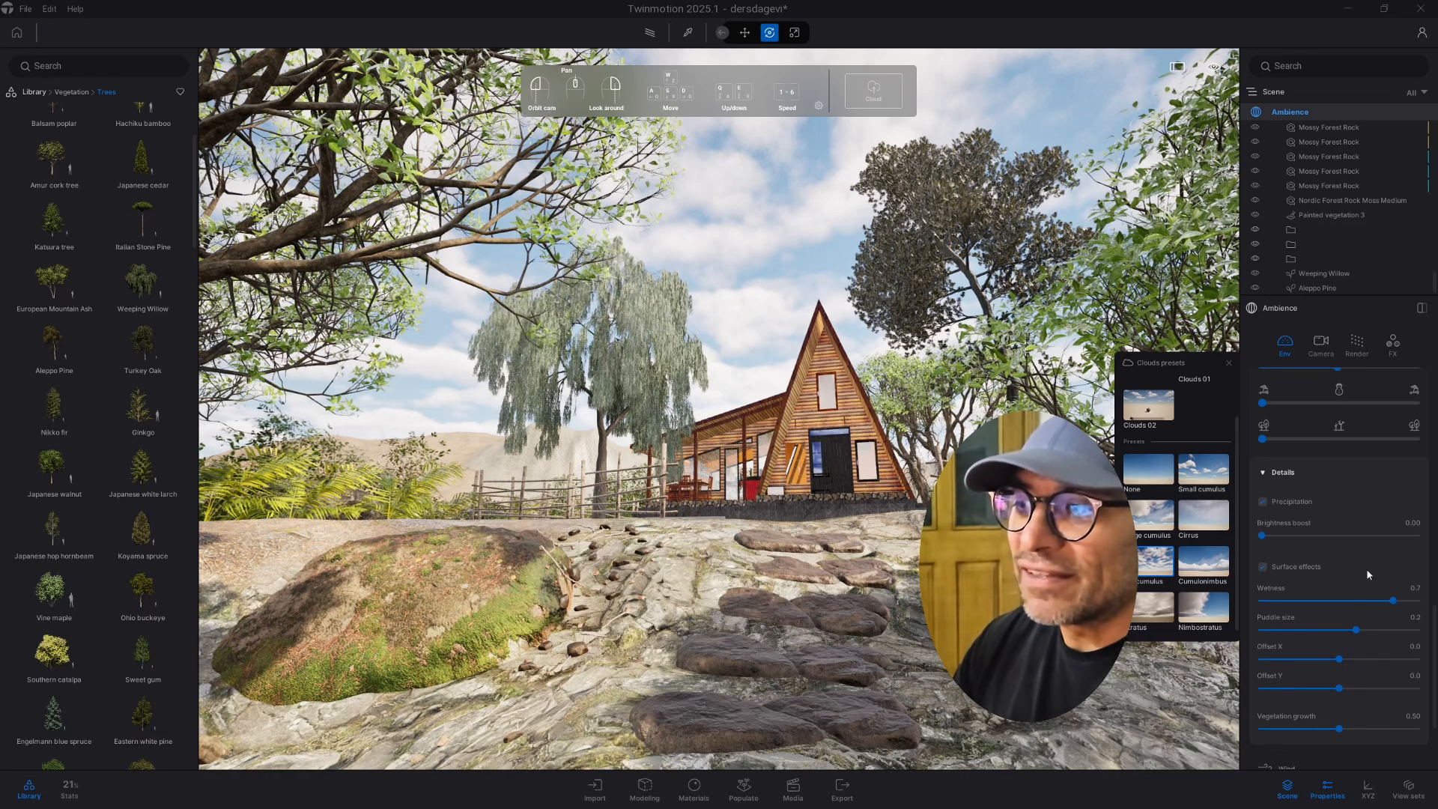
Set the fog's density to 44% and its height to about 5255 cm.
scroll(1326, 573, down, 4)
click(1294, 657)
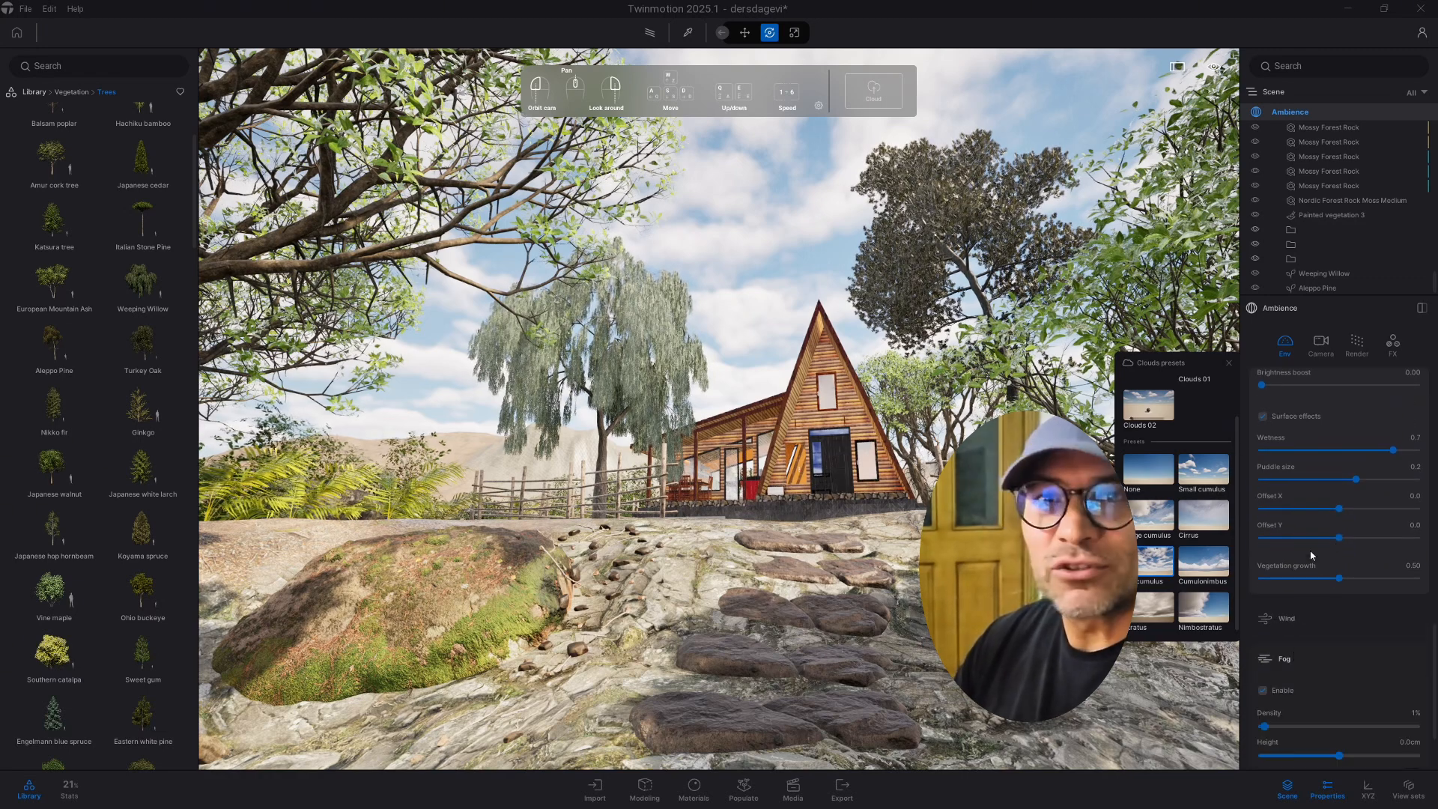
scroll(1311, 553, down, 2)
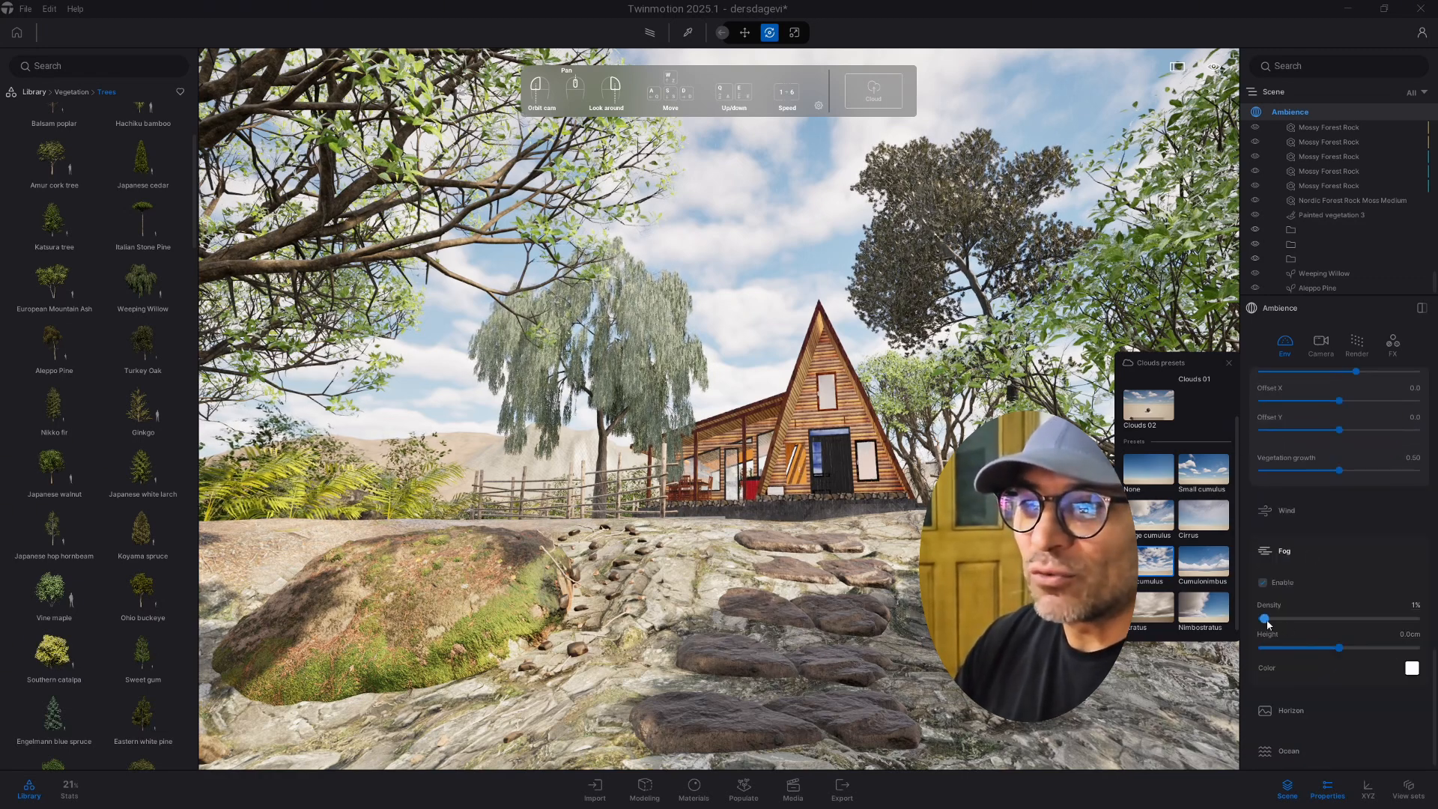
drag(1264, 619, 1330, 620)
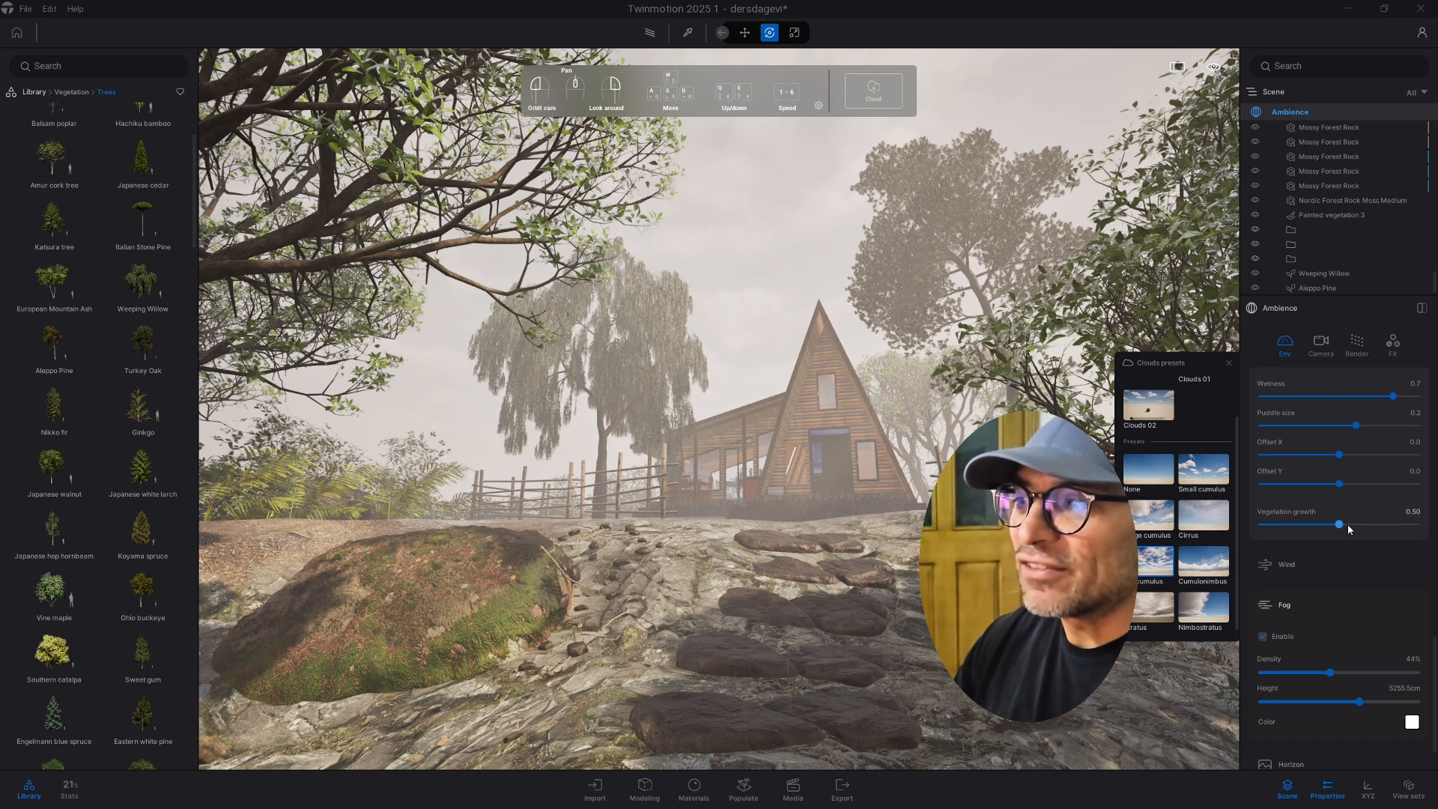
Darken the fog colour from white to a neutral grey, A7A7A7.
scroll(1347, 524, down, 1)
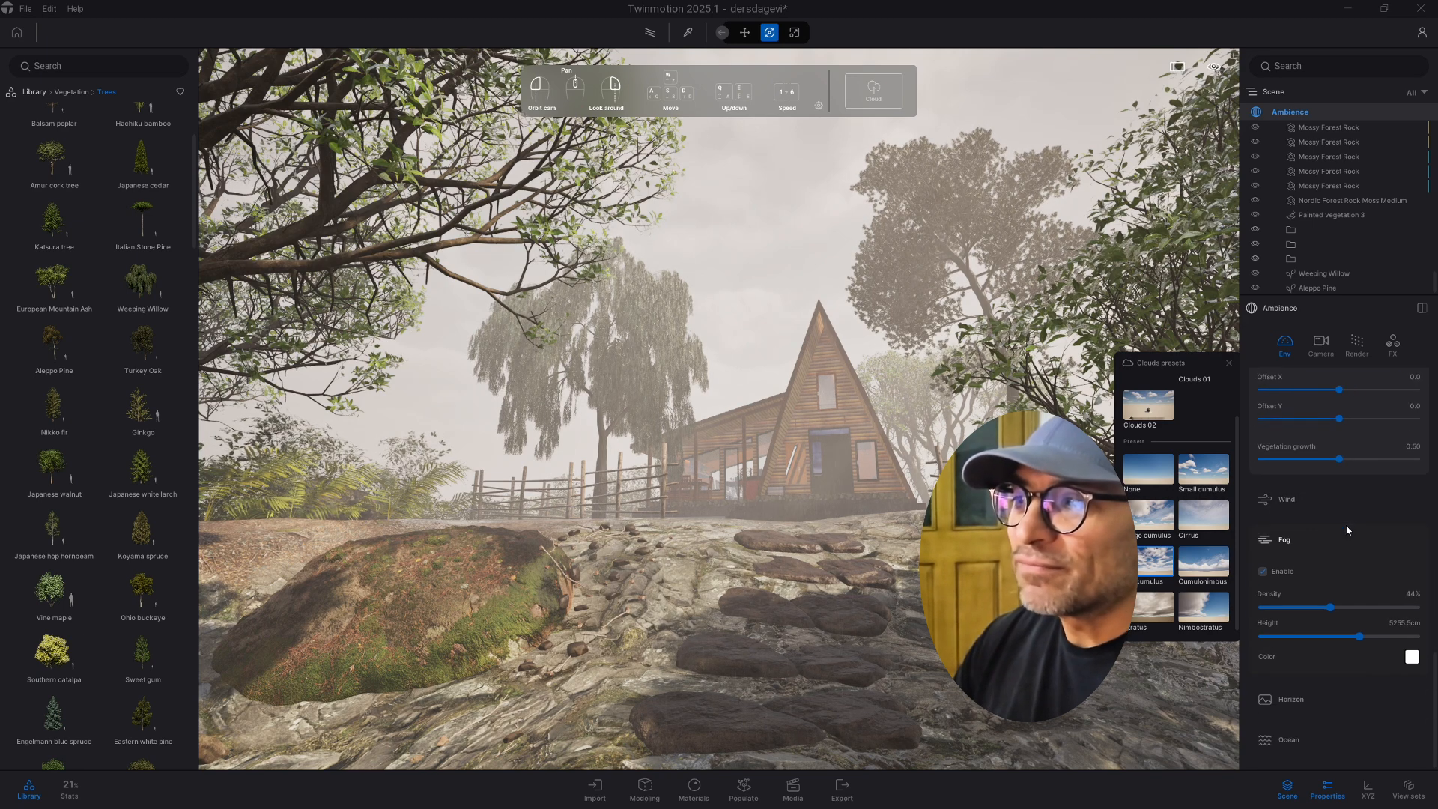
click(1412, 656)
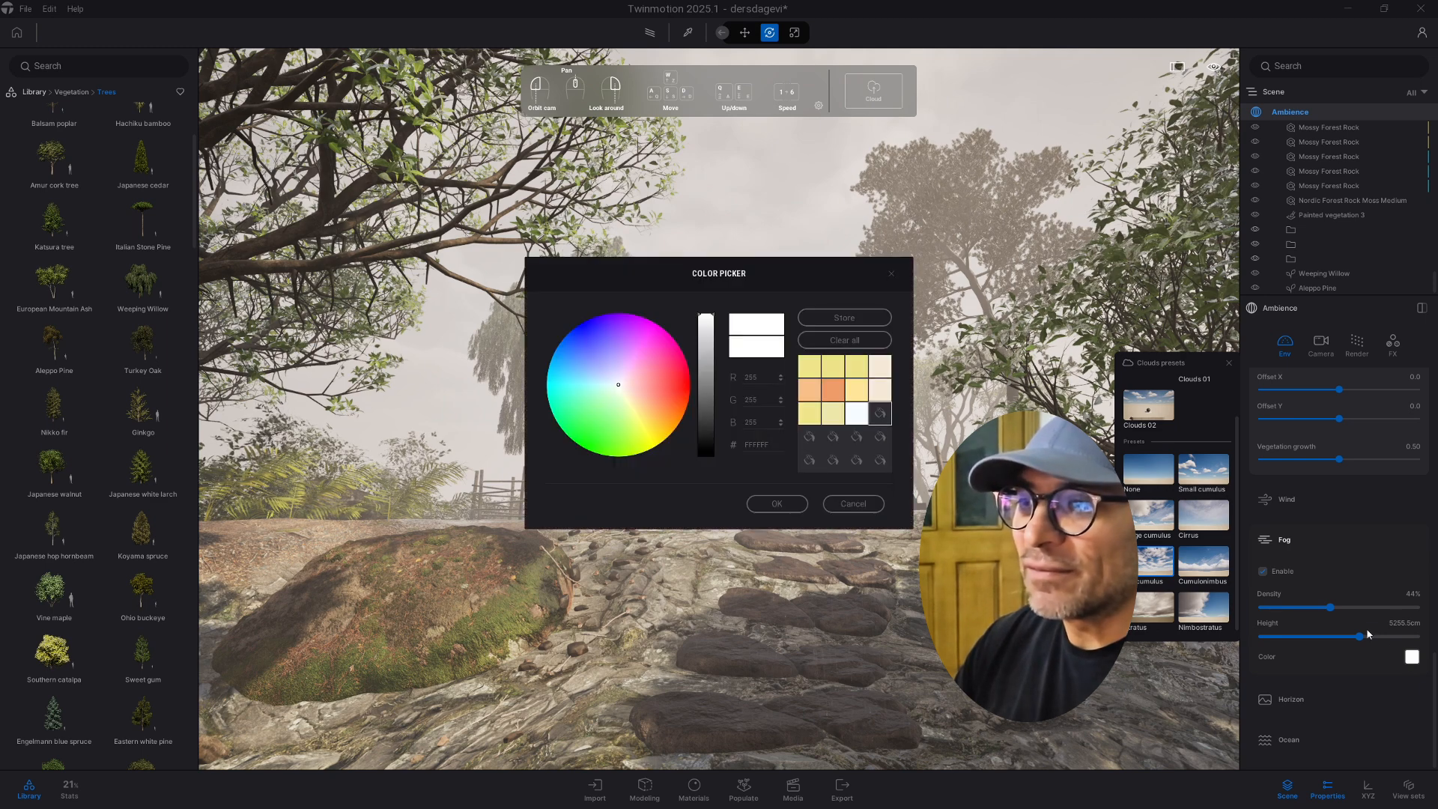
click(710, 369)
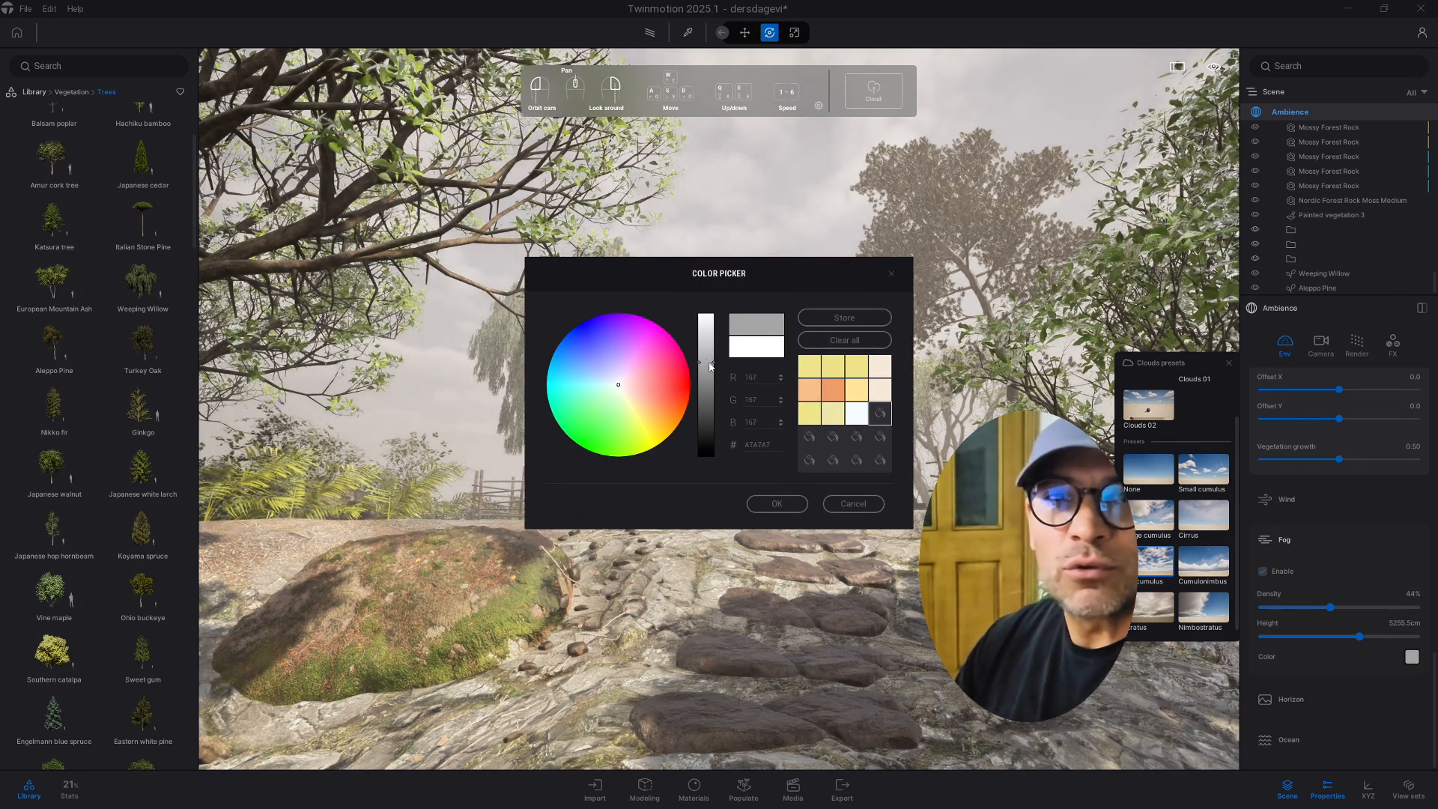
click(777, 503)
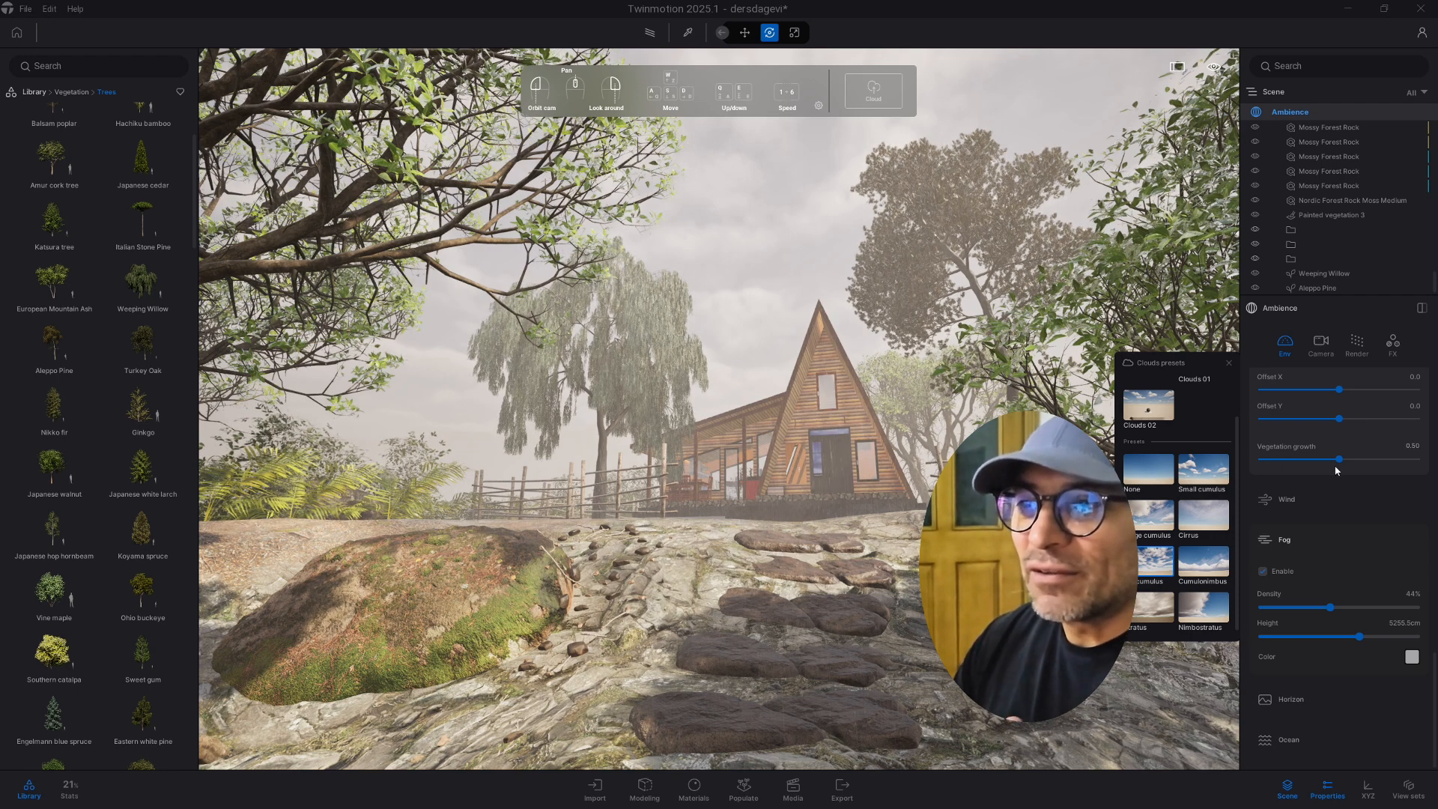
Switch the environment to an HDRI skydome, apply the outdoor HDRI Sterkspruit Falls and raise its intensity slightly.
scroll(1316, 507, up, 6)
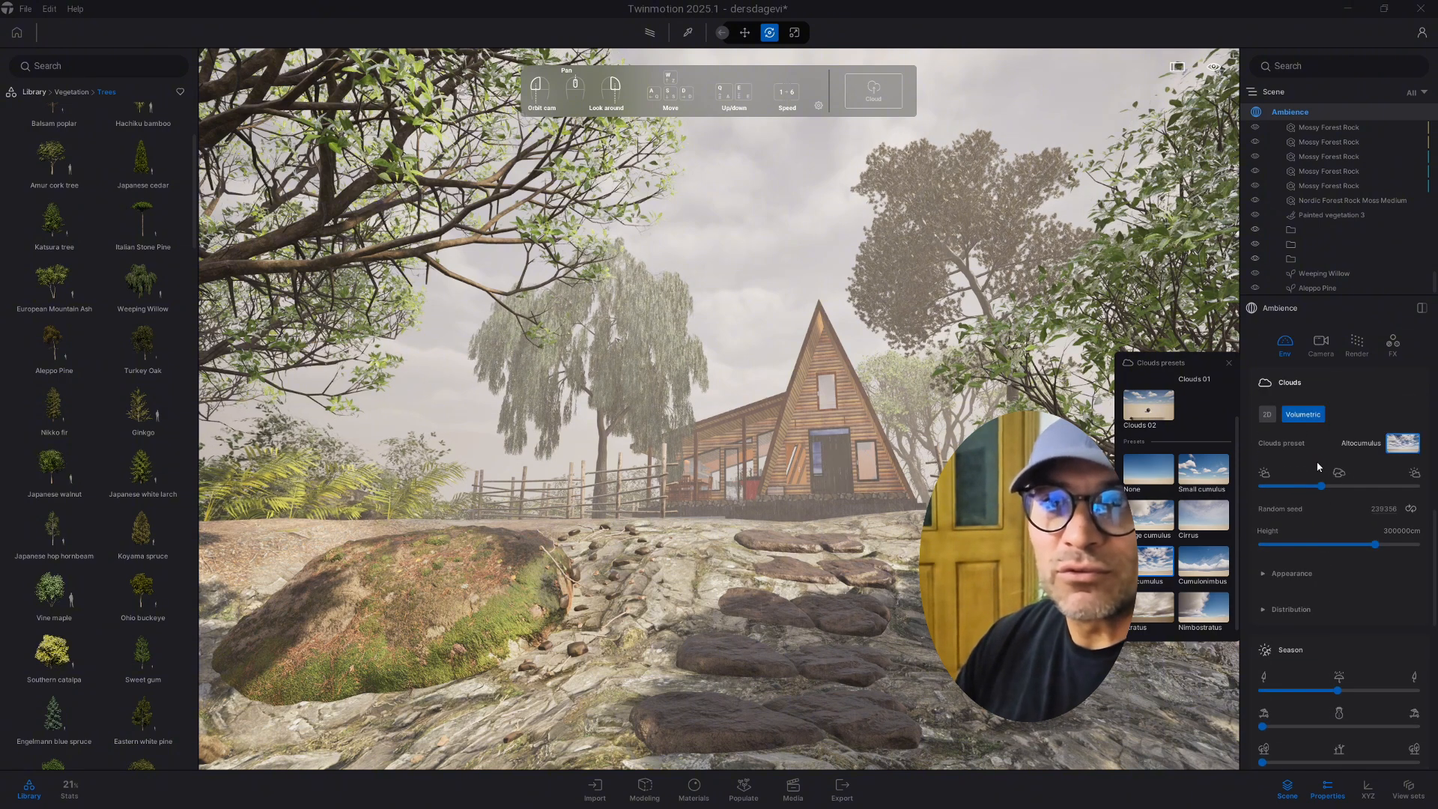
scroll(1318, 466, up, 8)
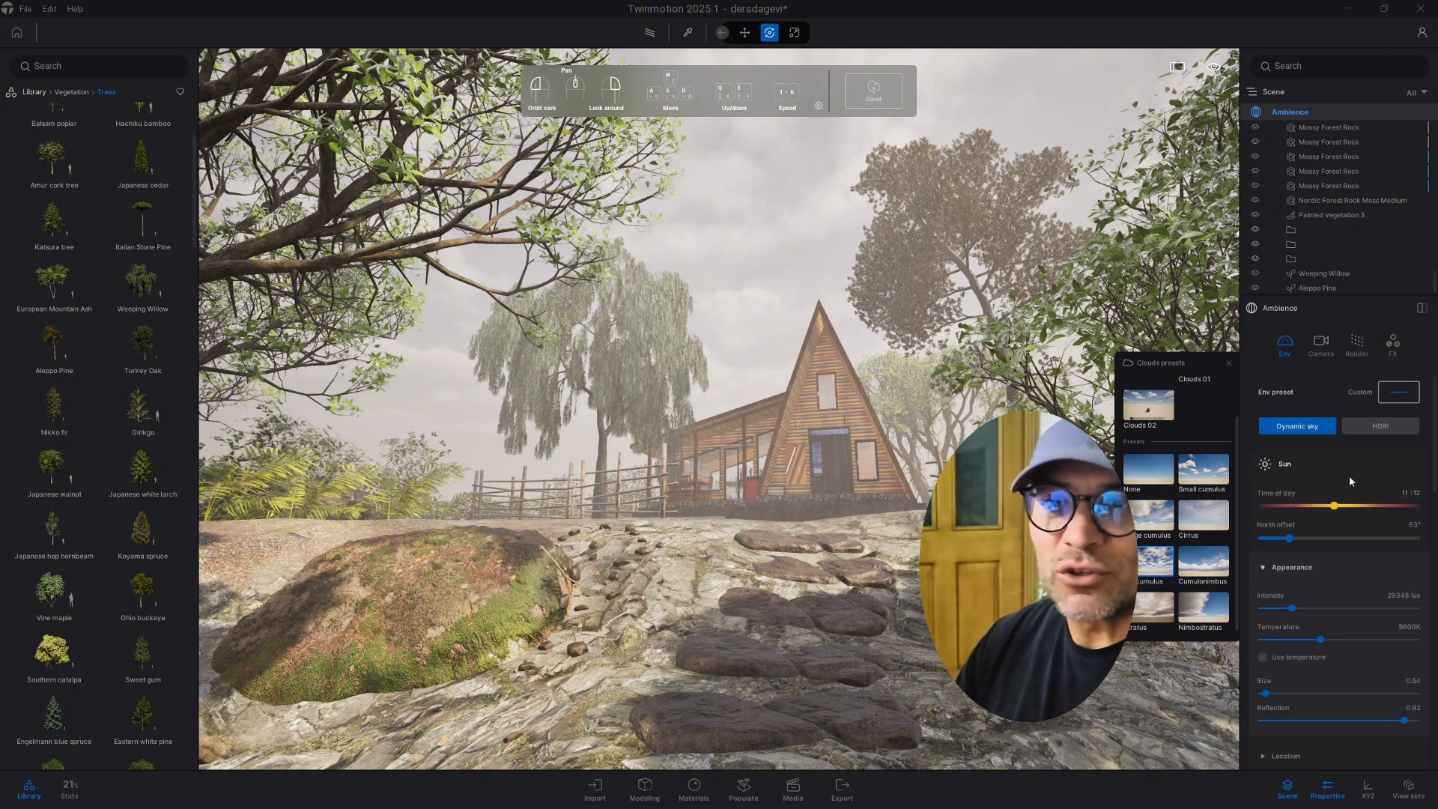
click(1376, 427)
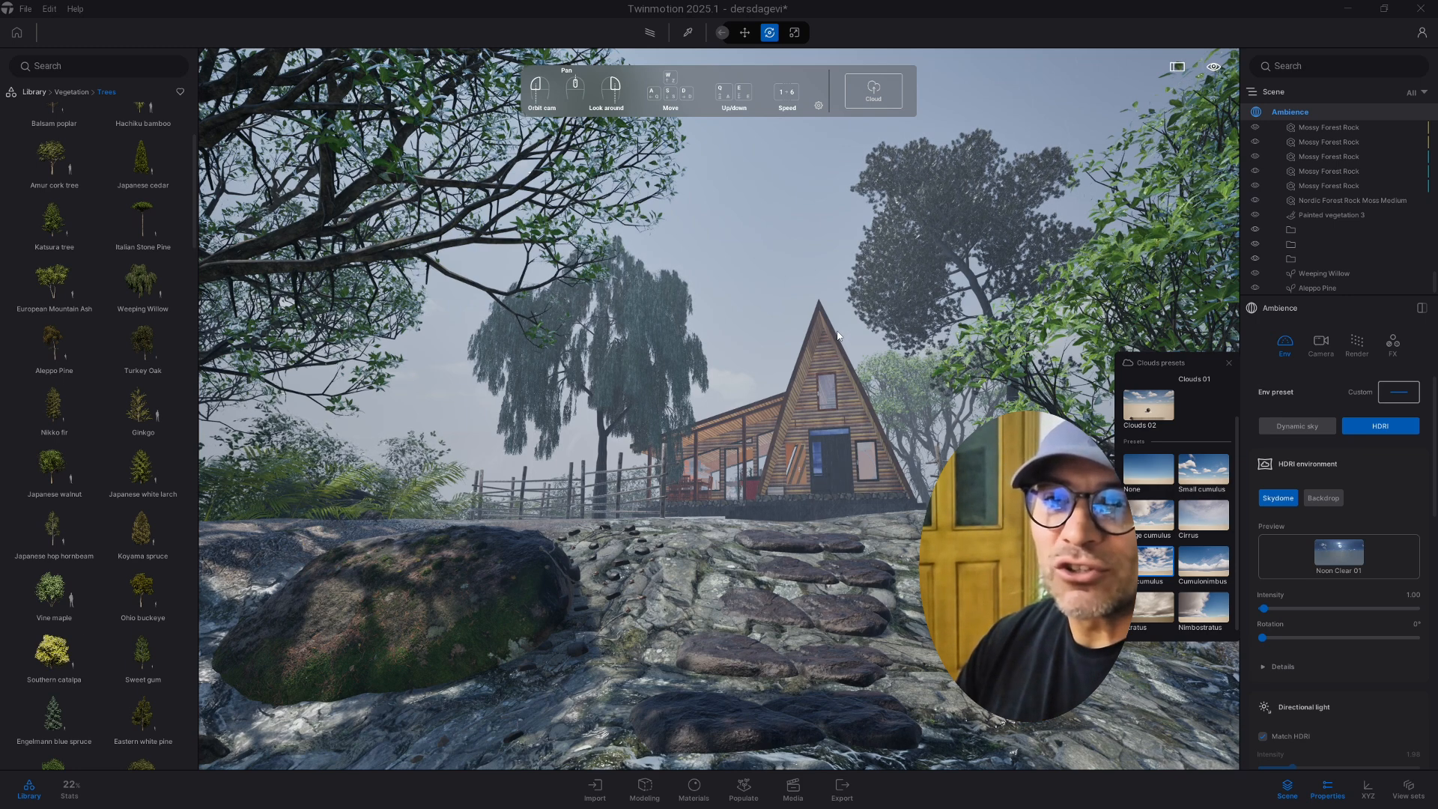
click(36, 92)
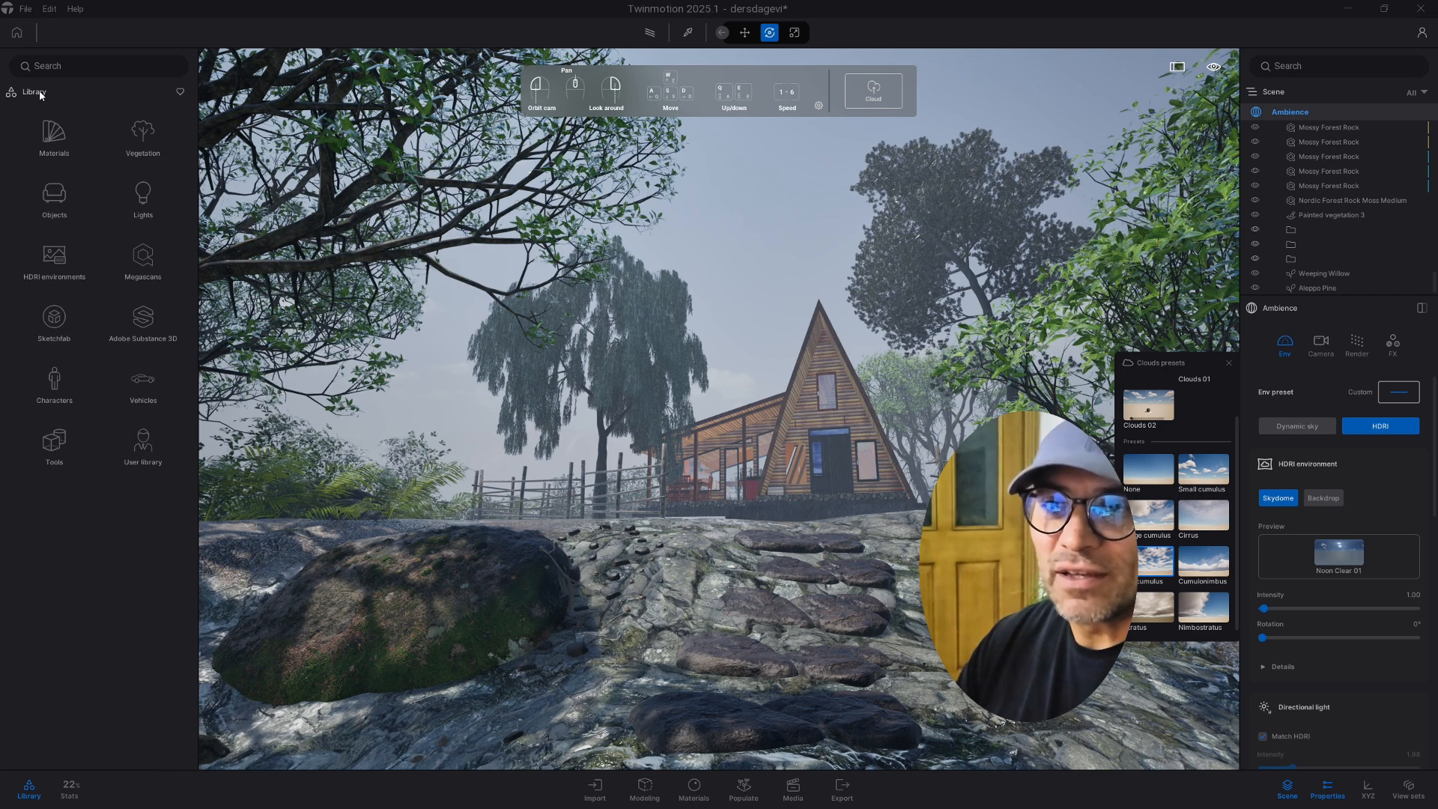
click(53, 259)
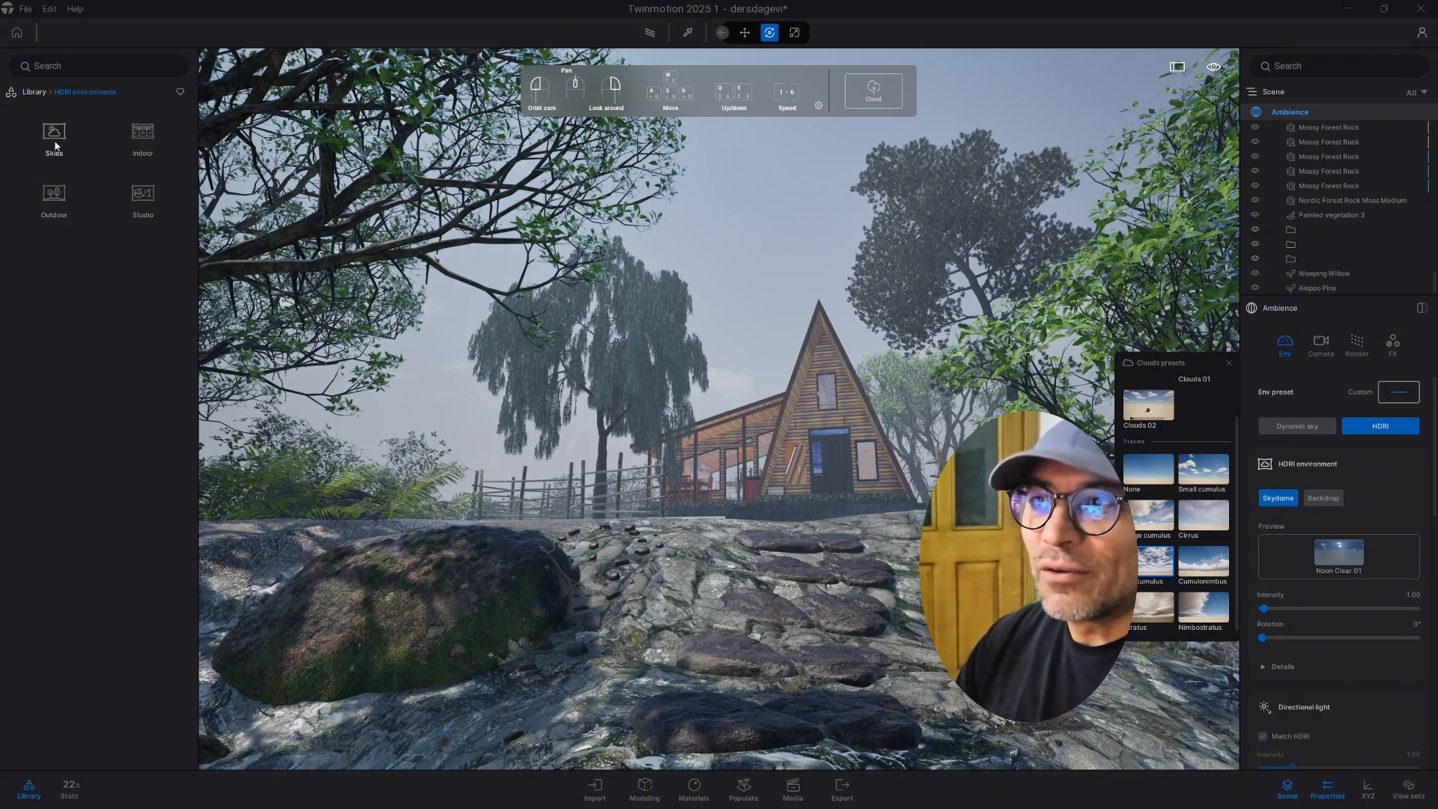
click(54, 198)
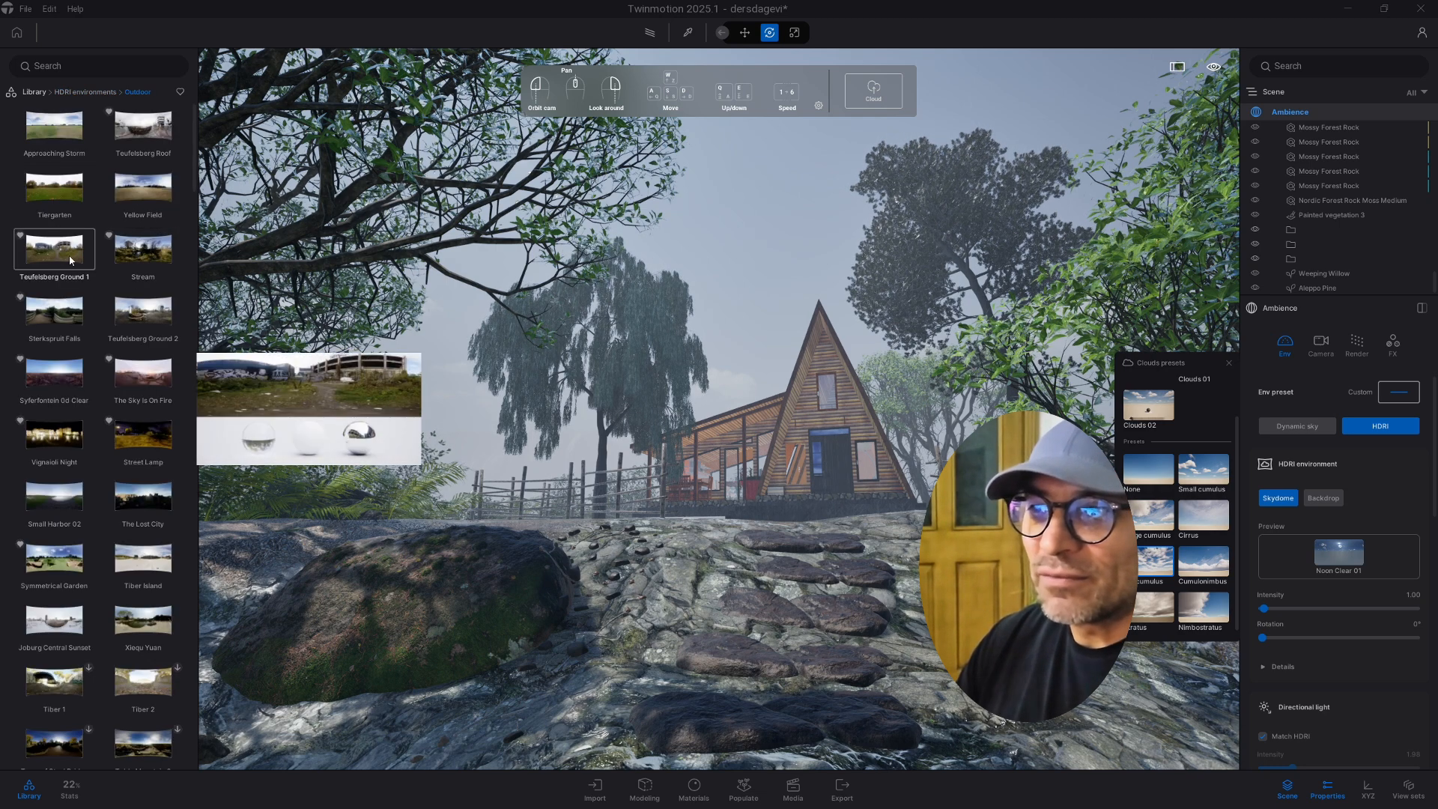
drag(57, 317, 1341, 556)
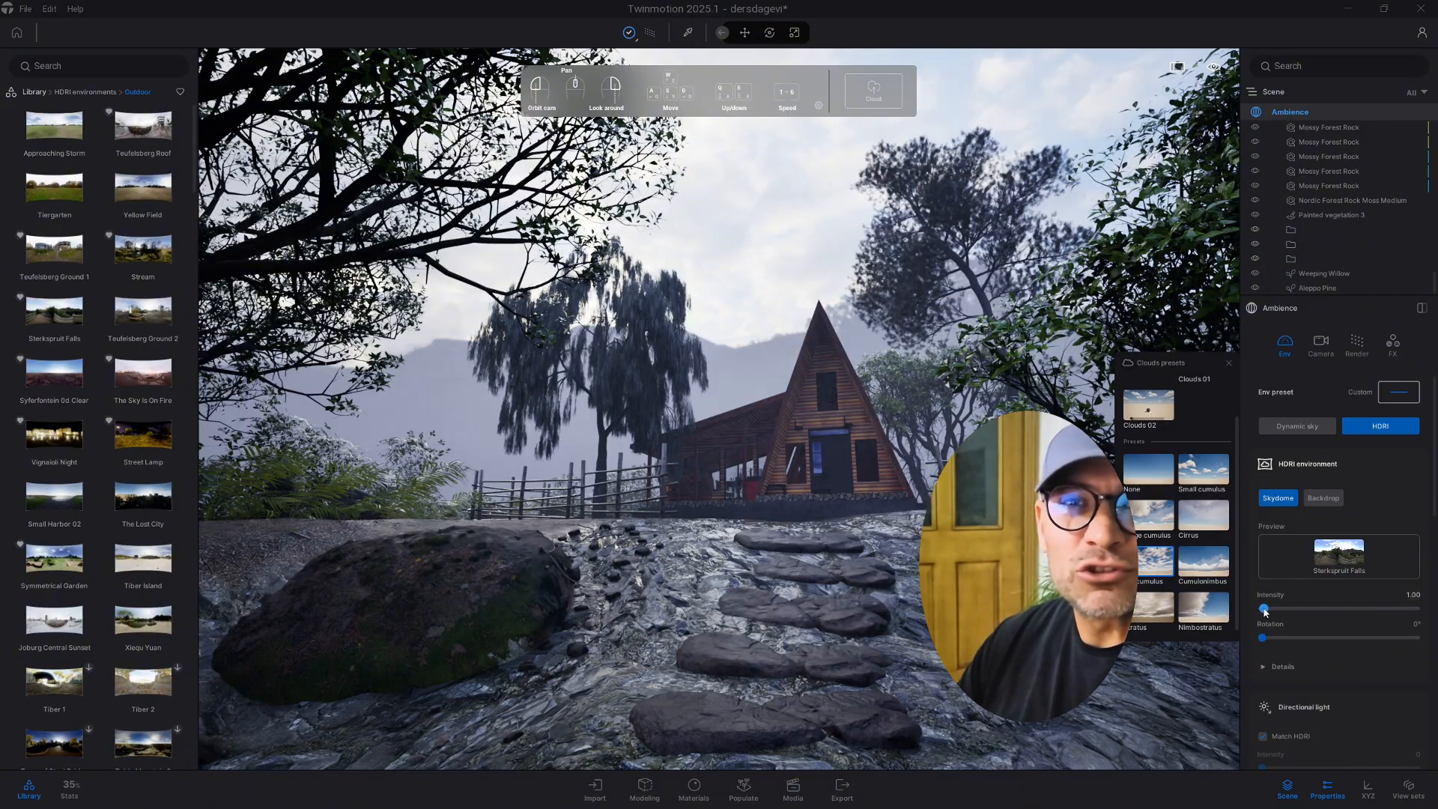
drag(1264, 609, 1271, 608)
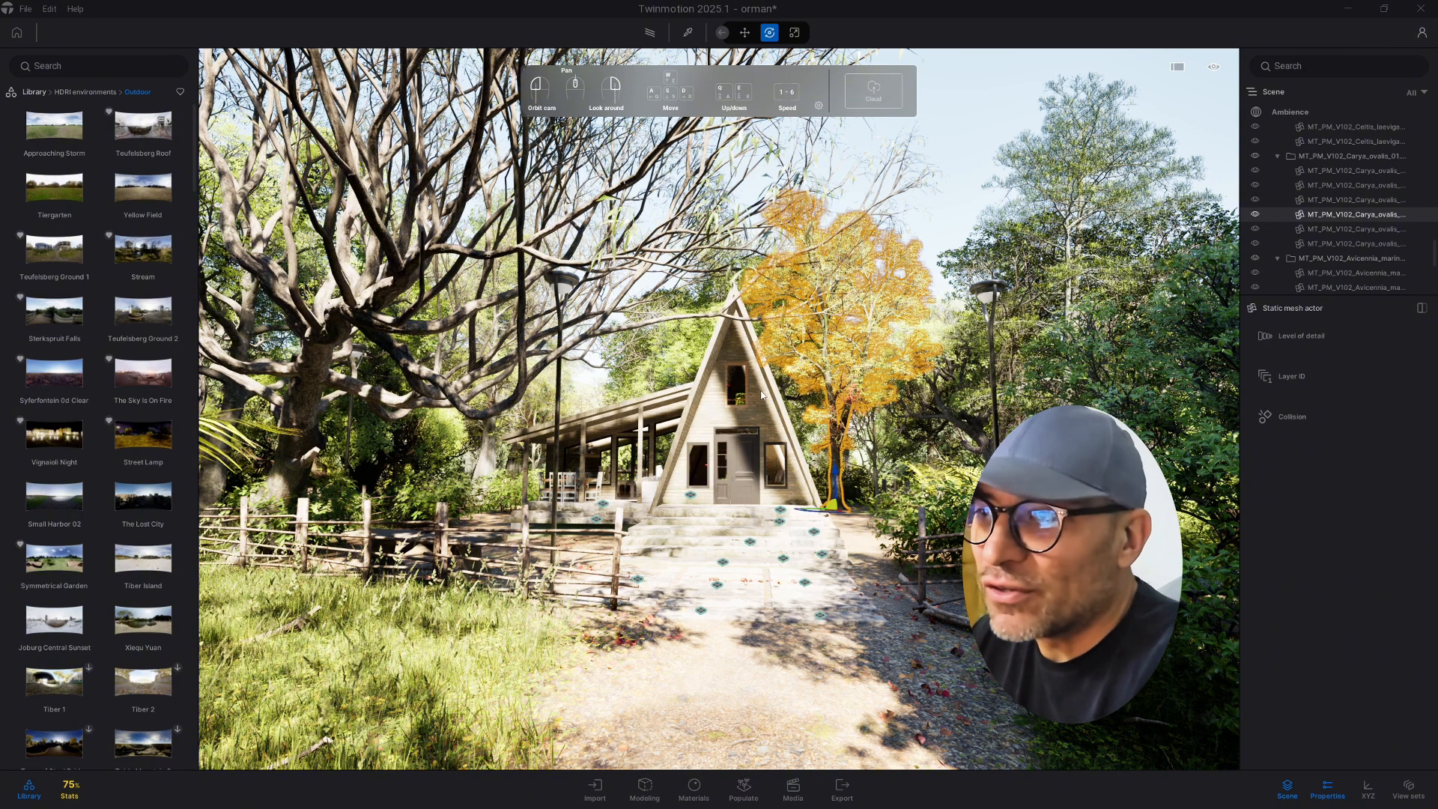
View the orman forest scene from above and open the scene statistics overview.
key(s)
right_drag(760, 395, 766, 312)
key(w)
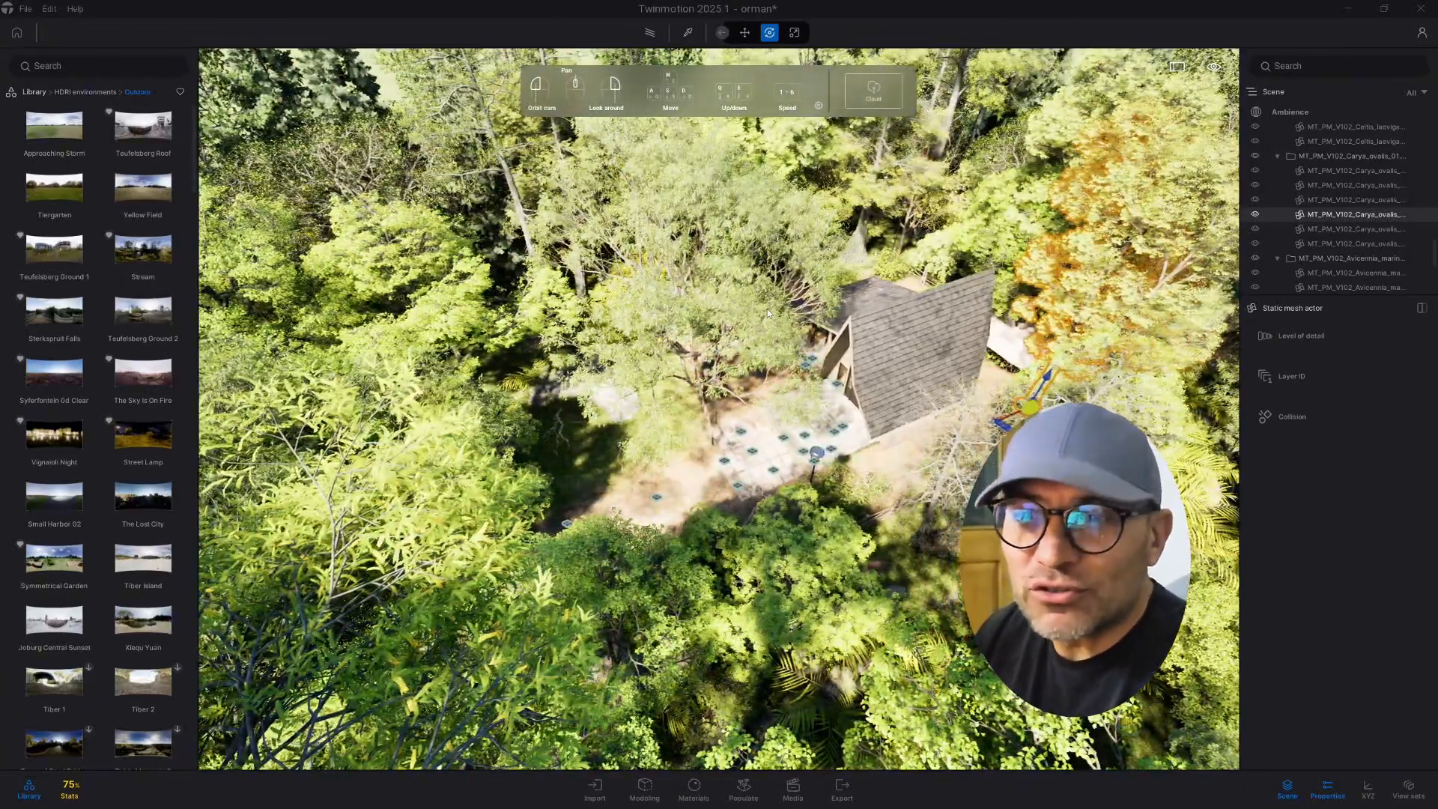
click(82, 789)
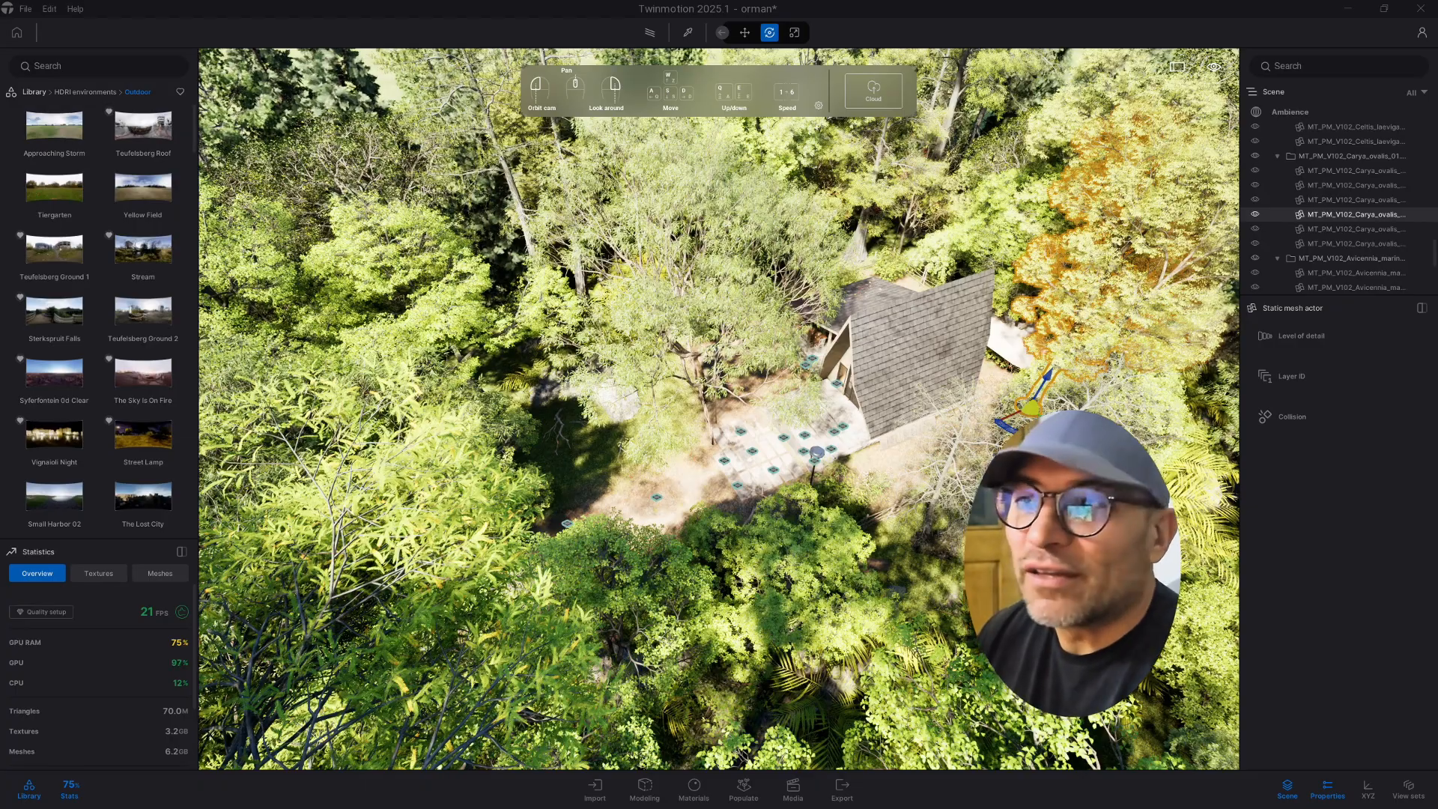
right_drag(719, 408, 831, 365)
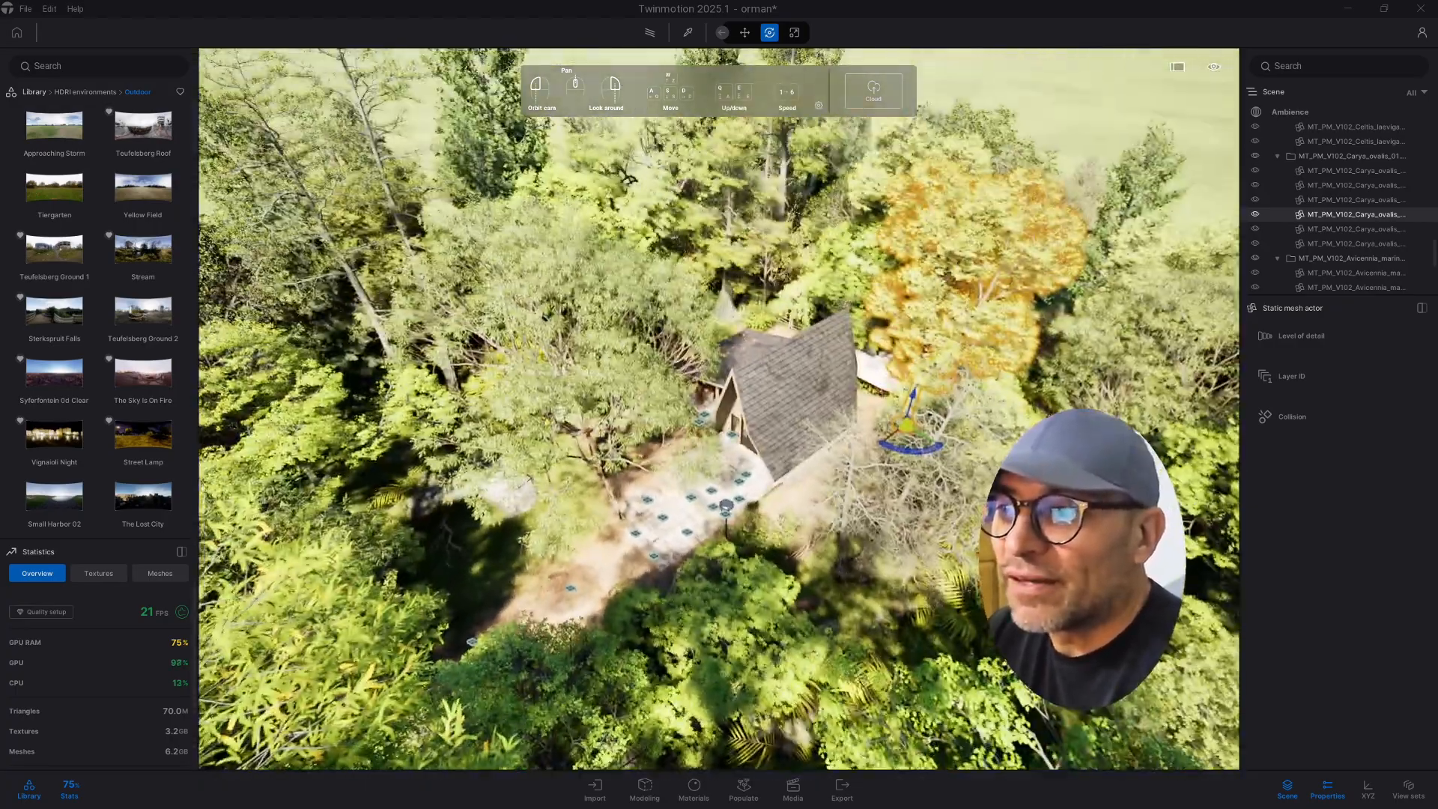
Fly down through the trees to the cabin's side and back out to the grass in front of the fence.
key(w)
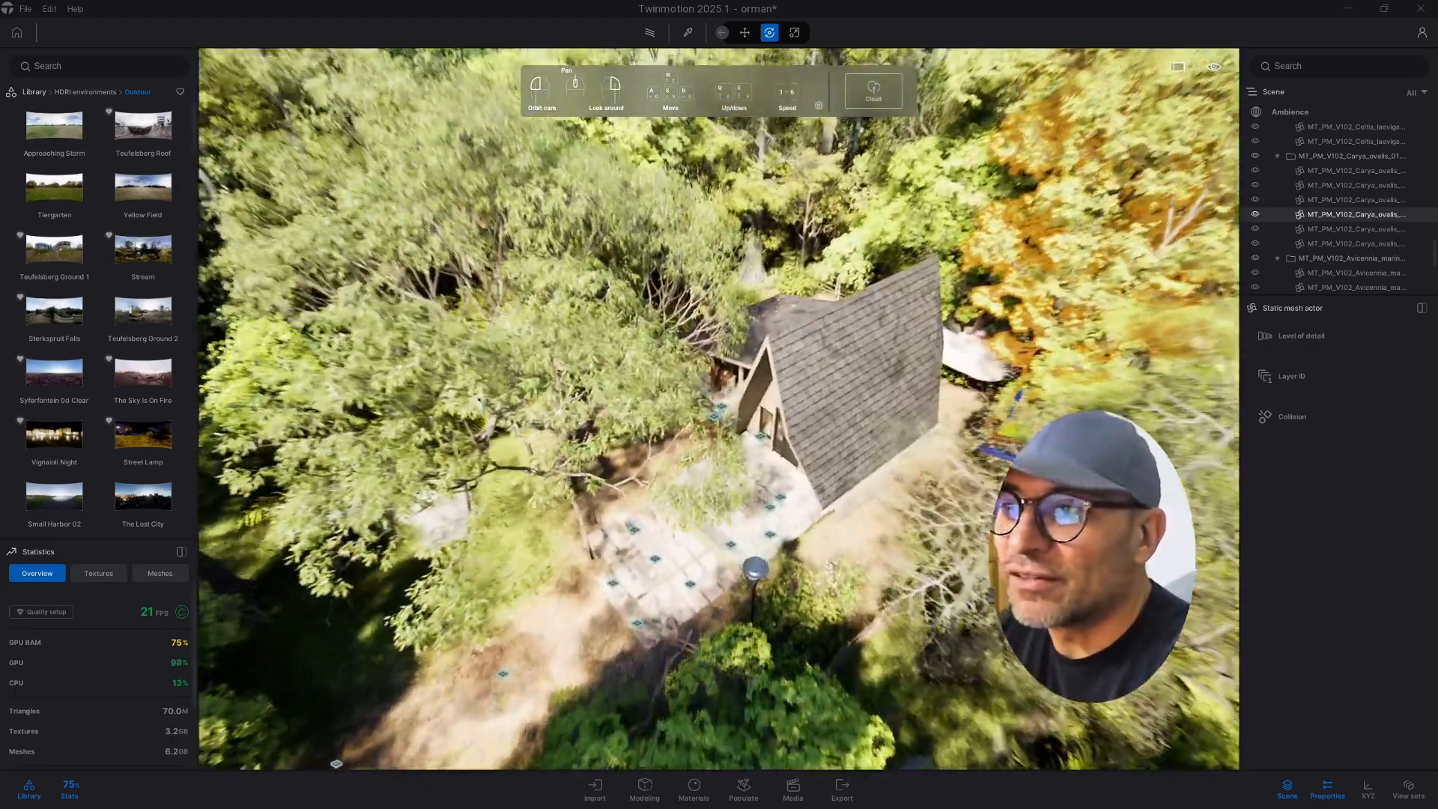
key(w)
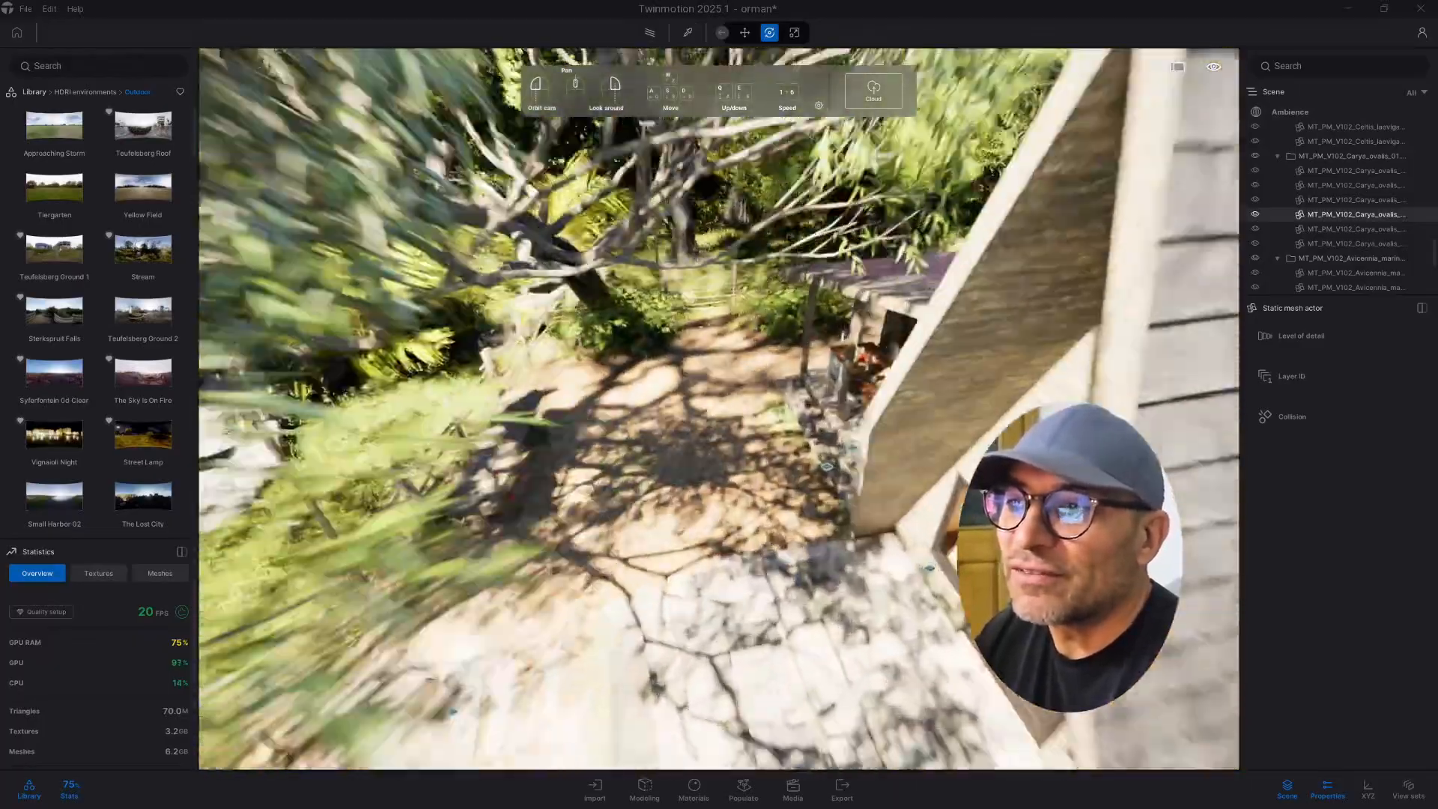
key(w)
right_drag(450, 509, 434, 449)
key(w)
key(w)
key(s)
key(s)
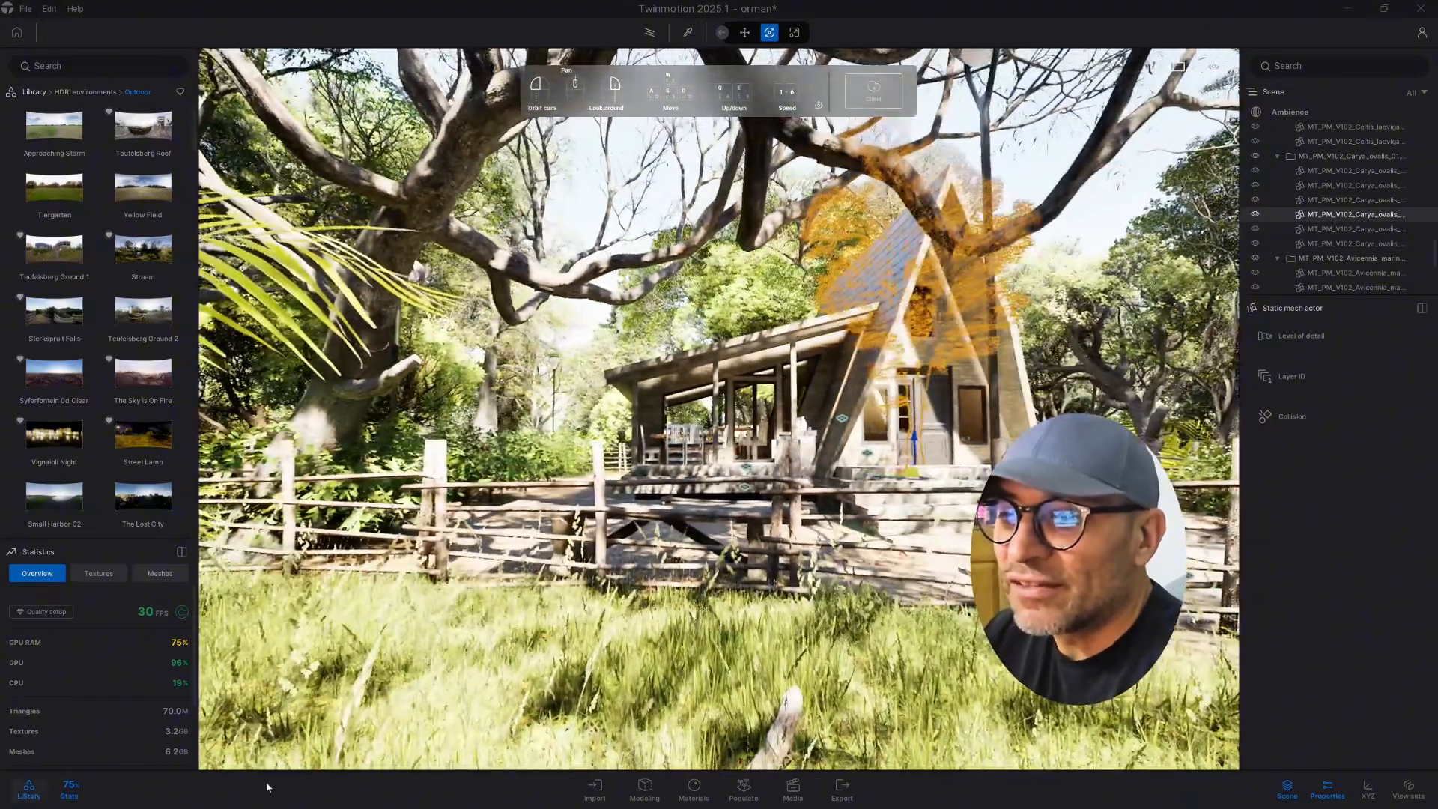
Load the dark rainy forest view from the saved images and walk through it to the cabin's steps and fence.
click(793, 788)
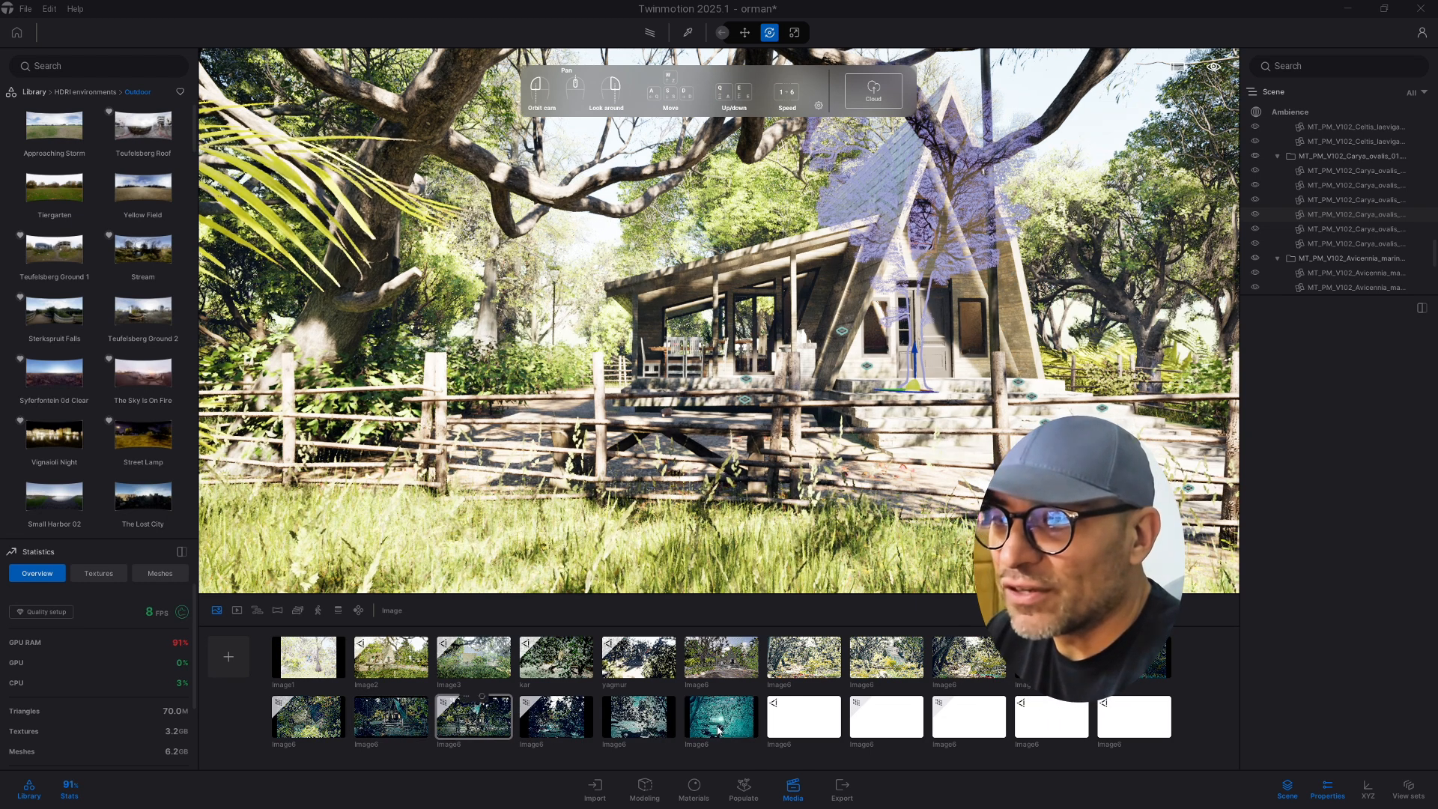
click(809, 717)
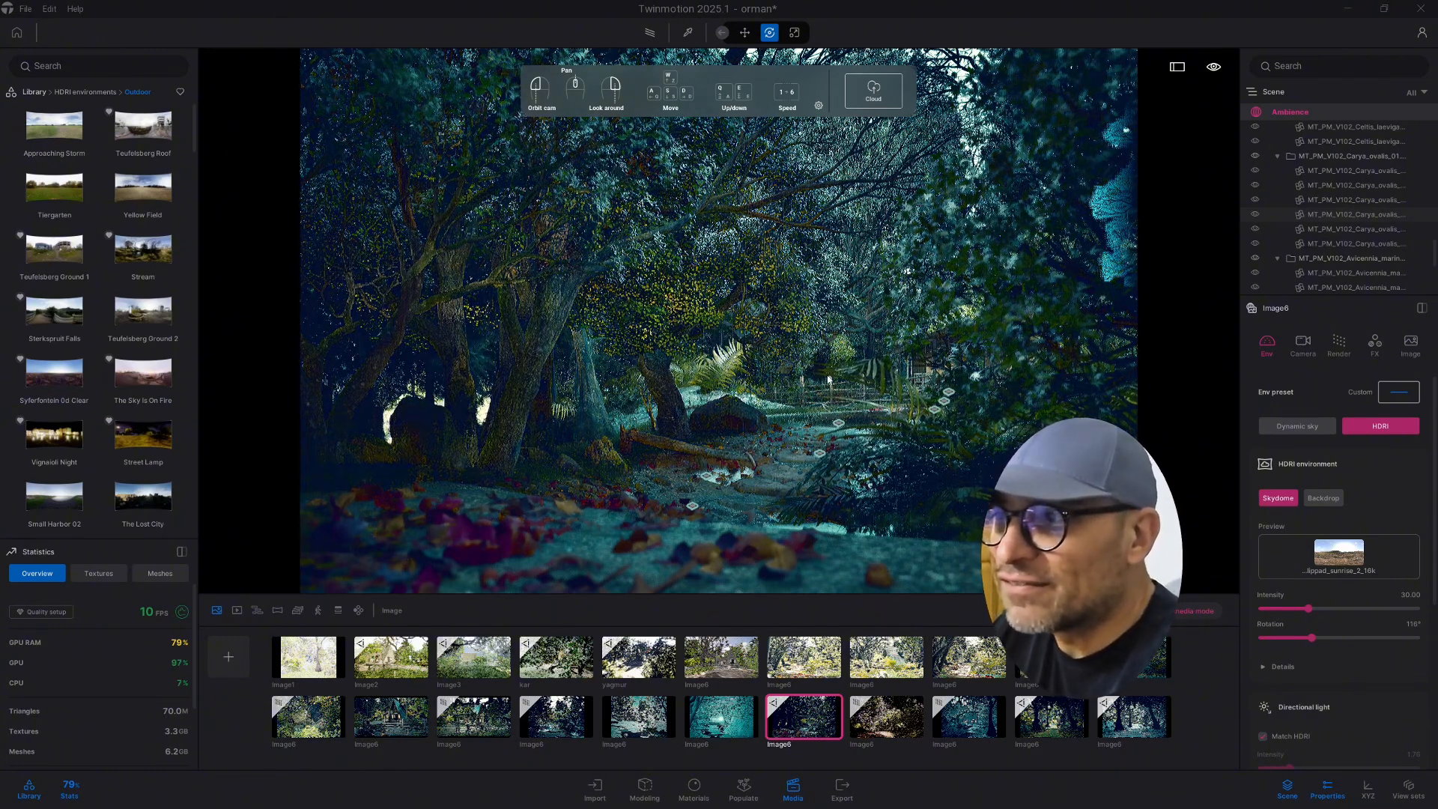
key(w)
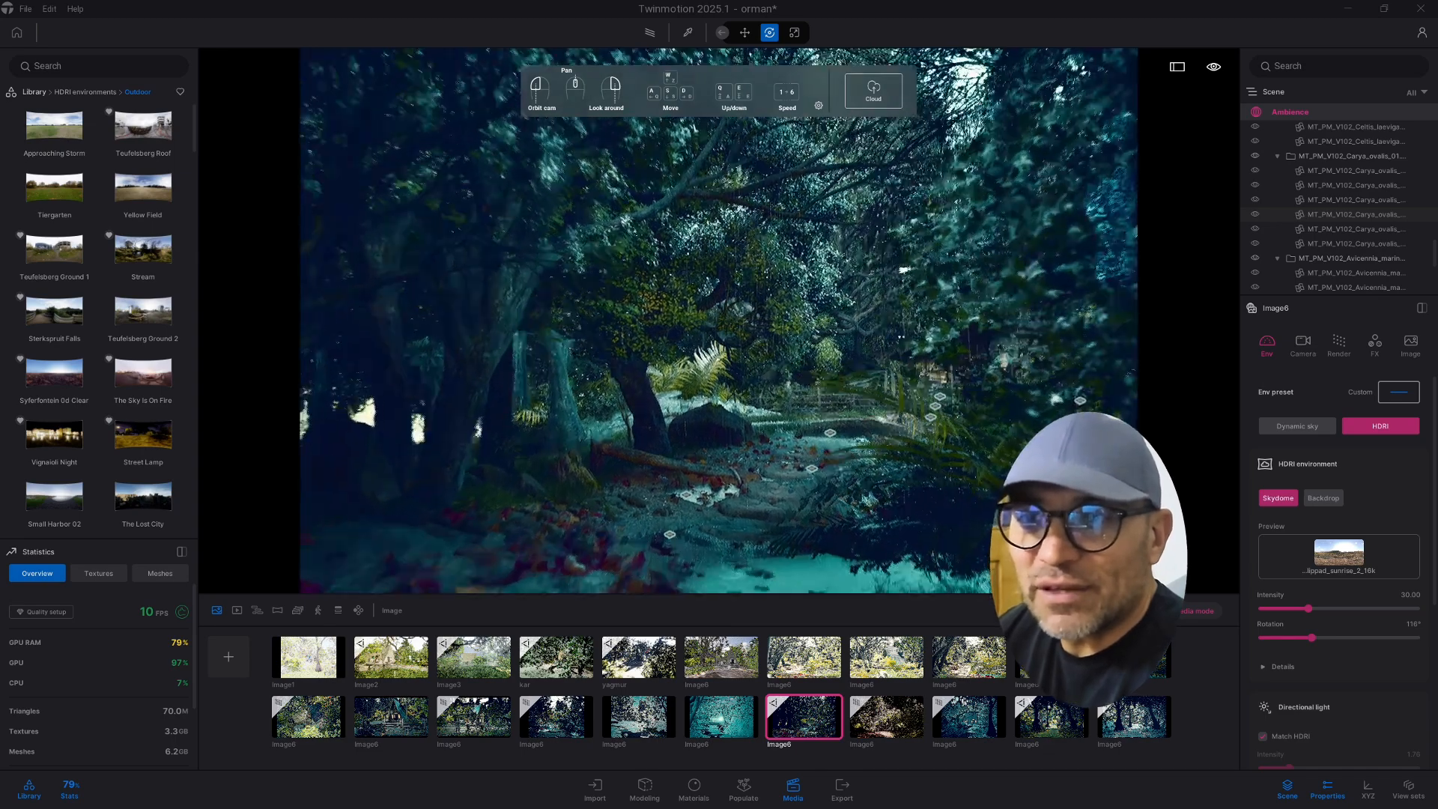
right_drag(830, 378, 996, 378)
key(w)
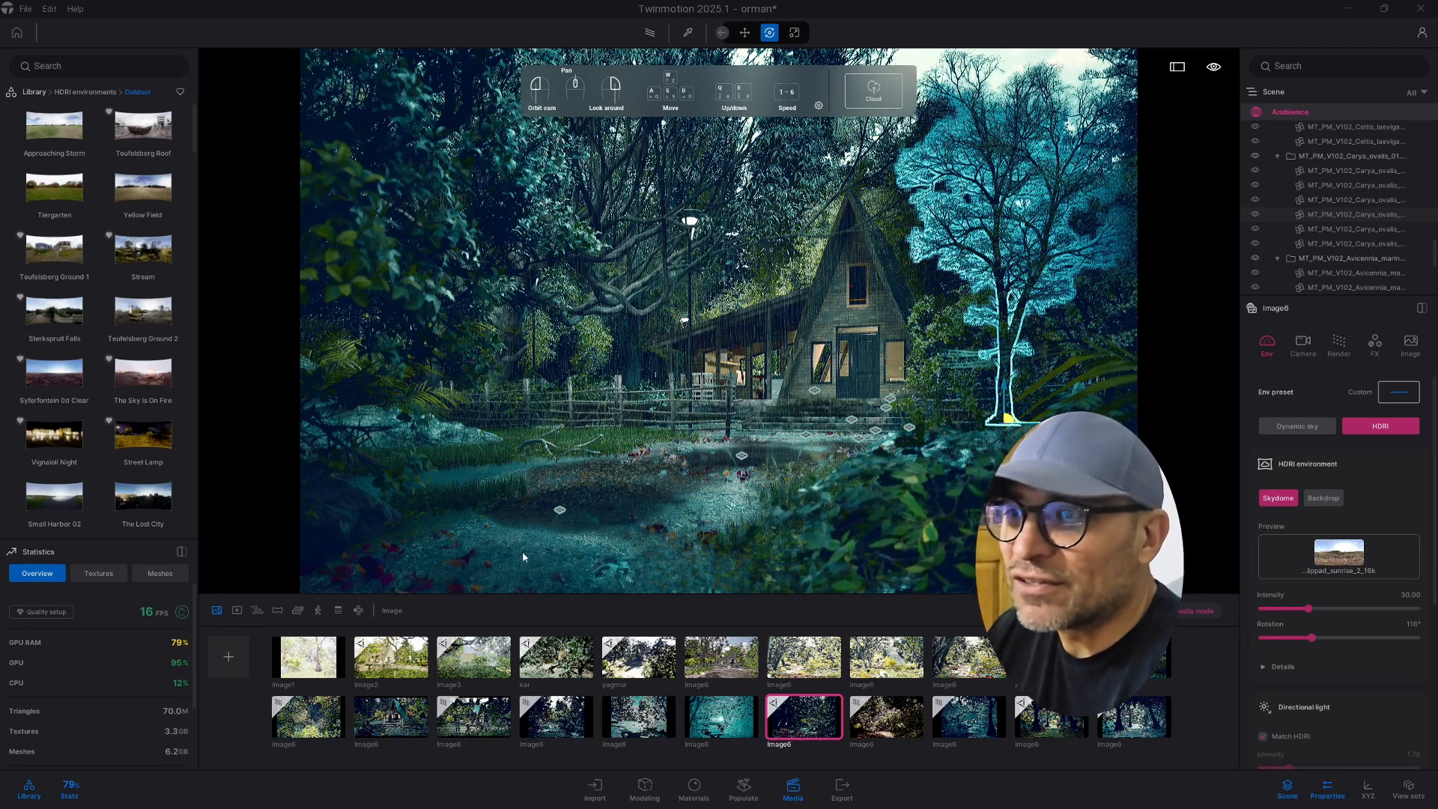
key(w)
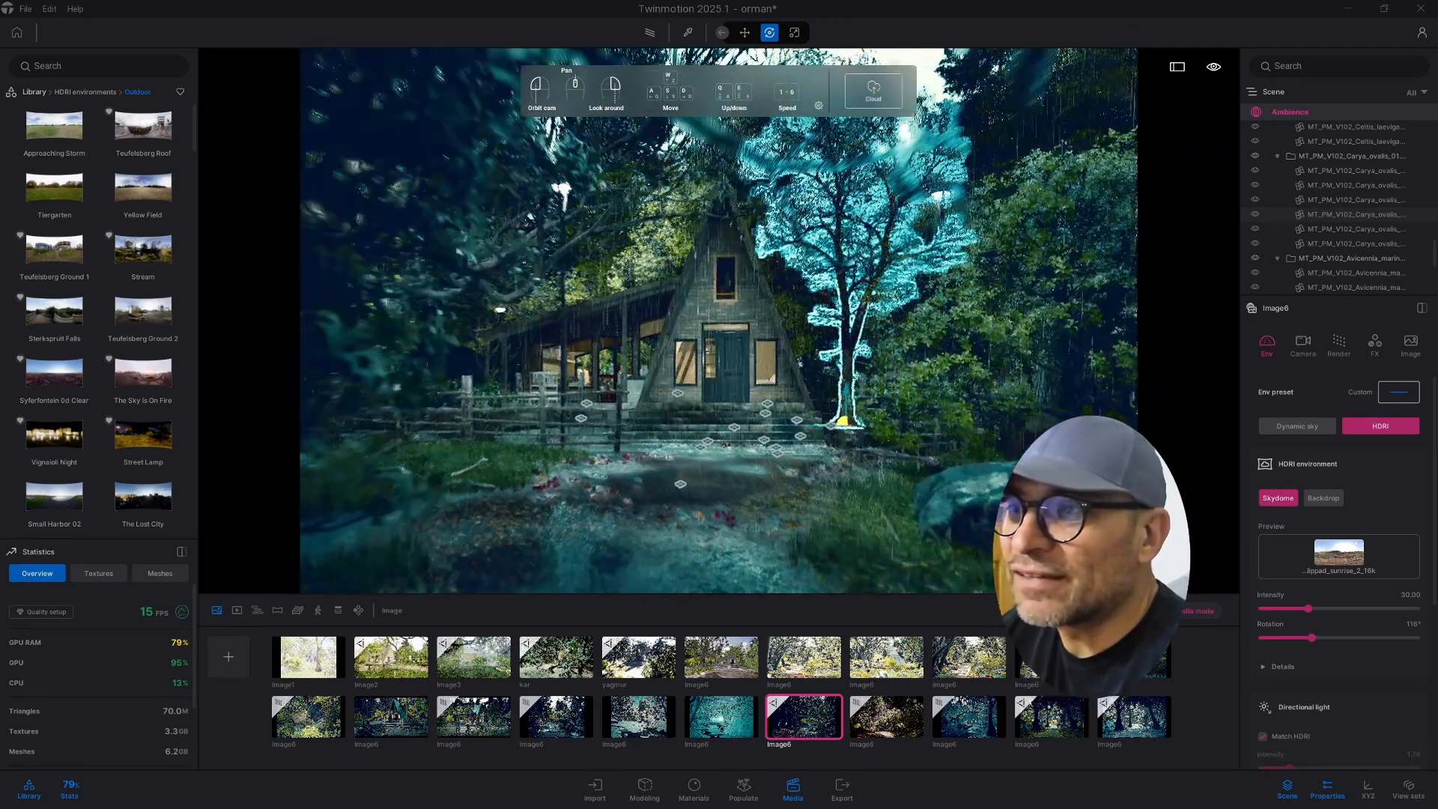
key(w)
right_drag(590, 500, 442, 516)
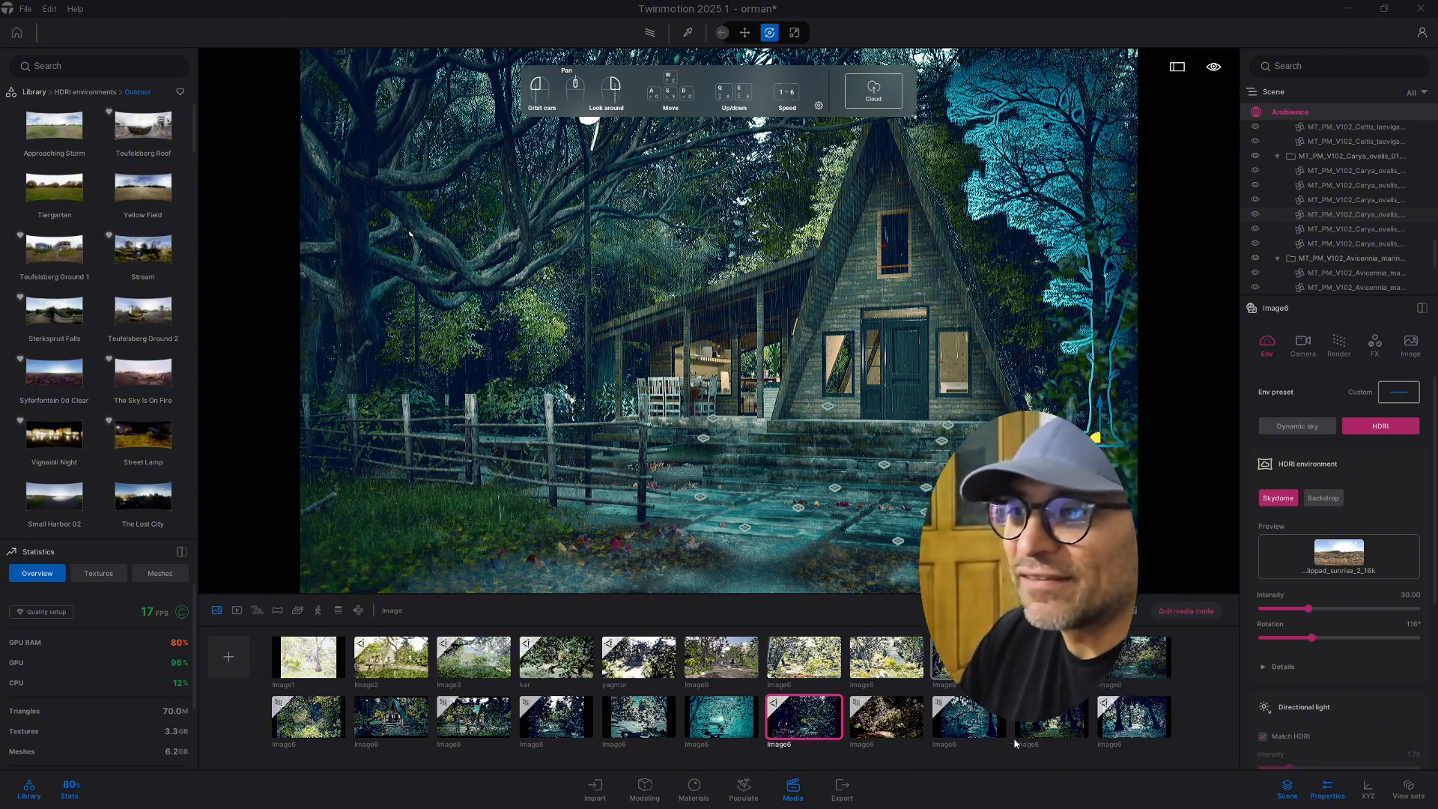
Load the last saved image and inspect its trees and the leaf-covered path leading to the cabin.
click(1137, 725)
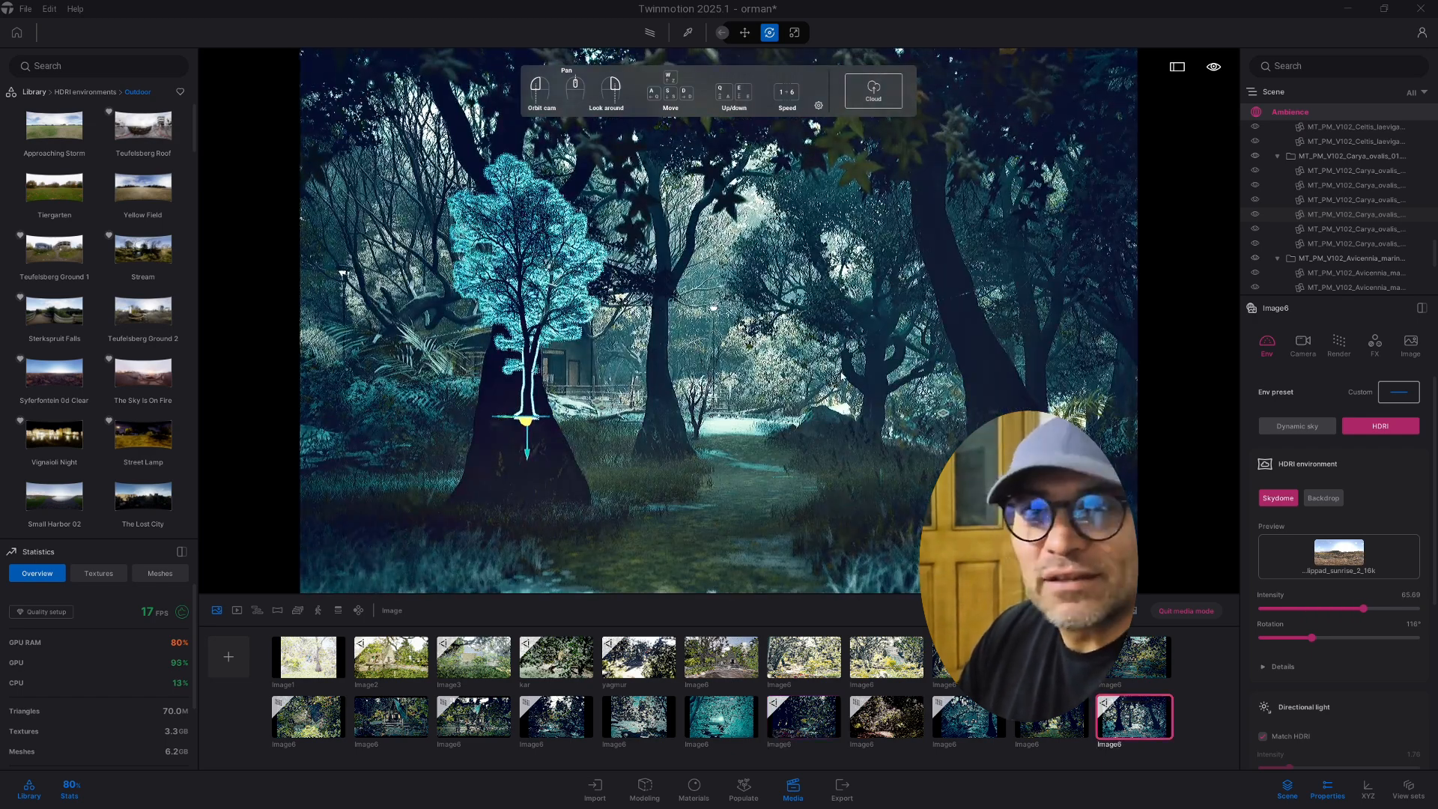
click(807, 352)
key(d)
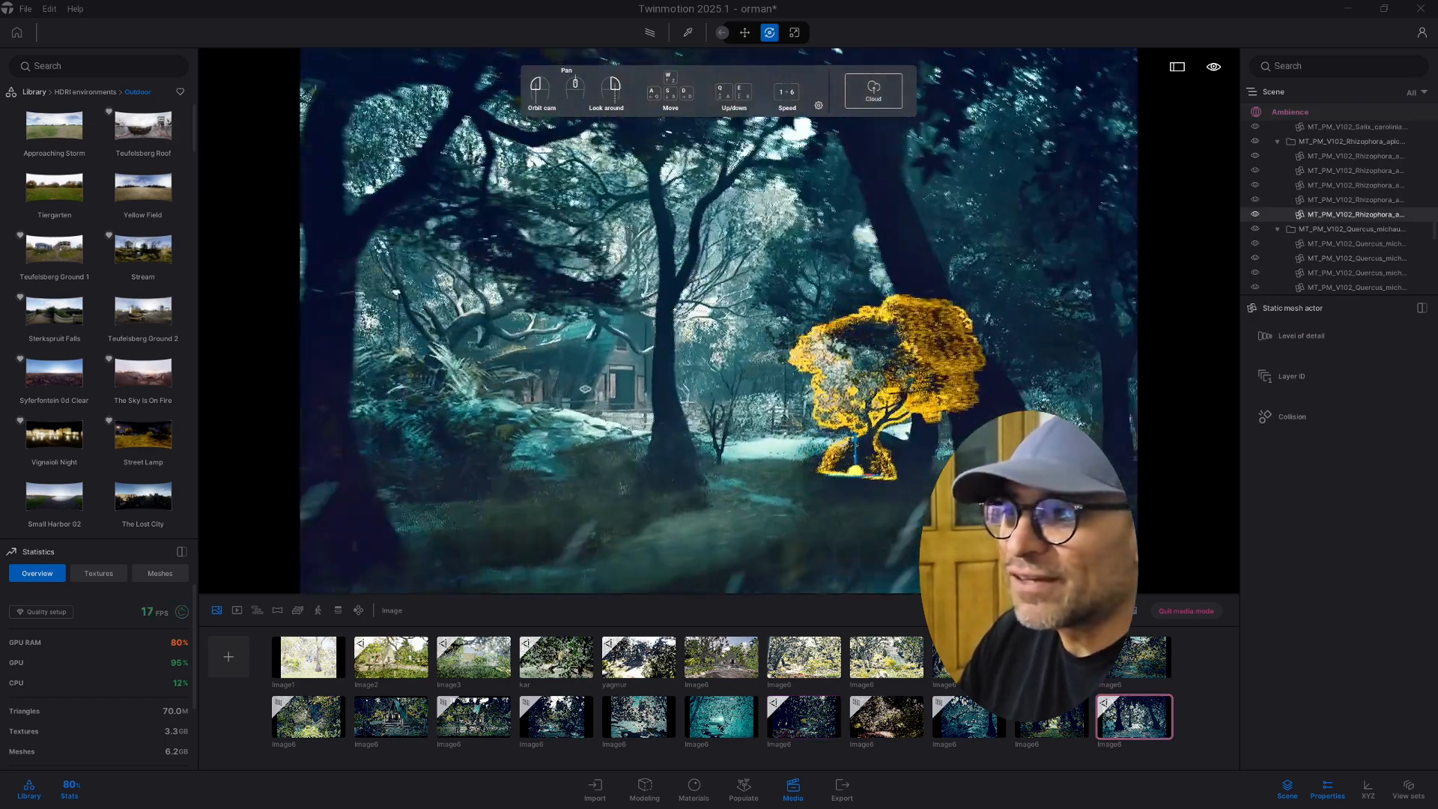
key(w)
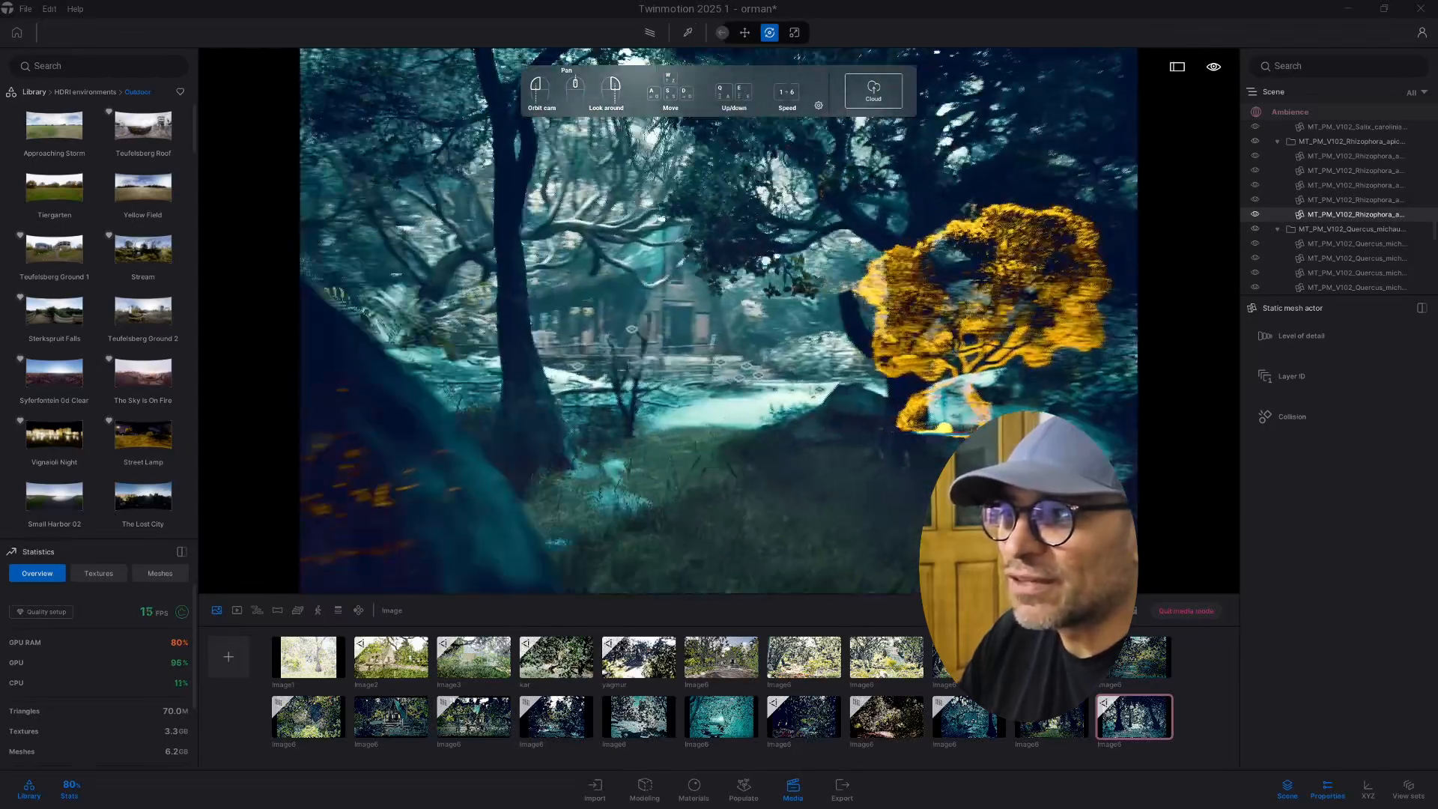
key(d)
mouse_move(931, 379)
right_down()
mouse_move(977, 350)
mouse_move(1002, 353)
mouse_move(945, 365)
right_up()
click(1022, 347)
key(d)
key(d)
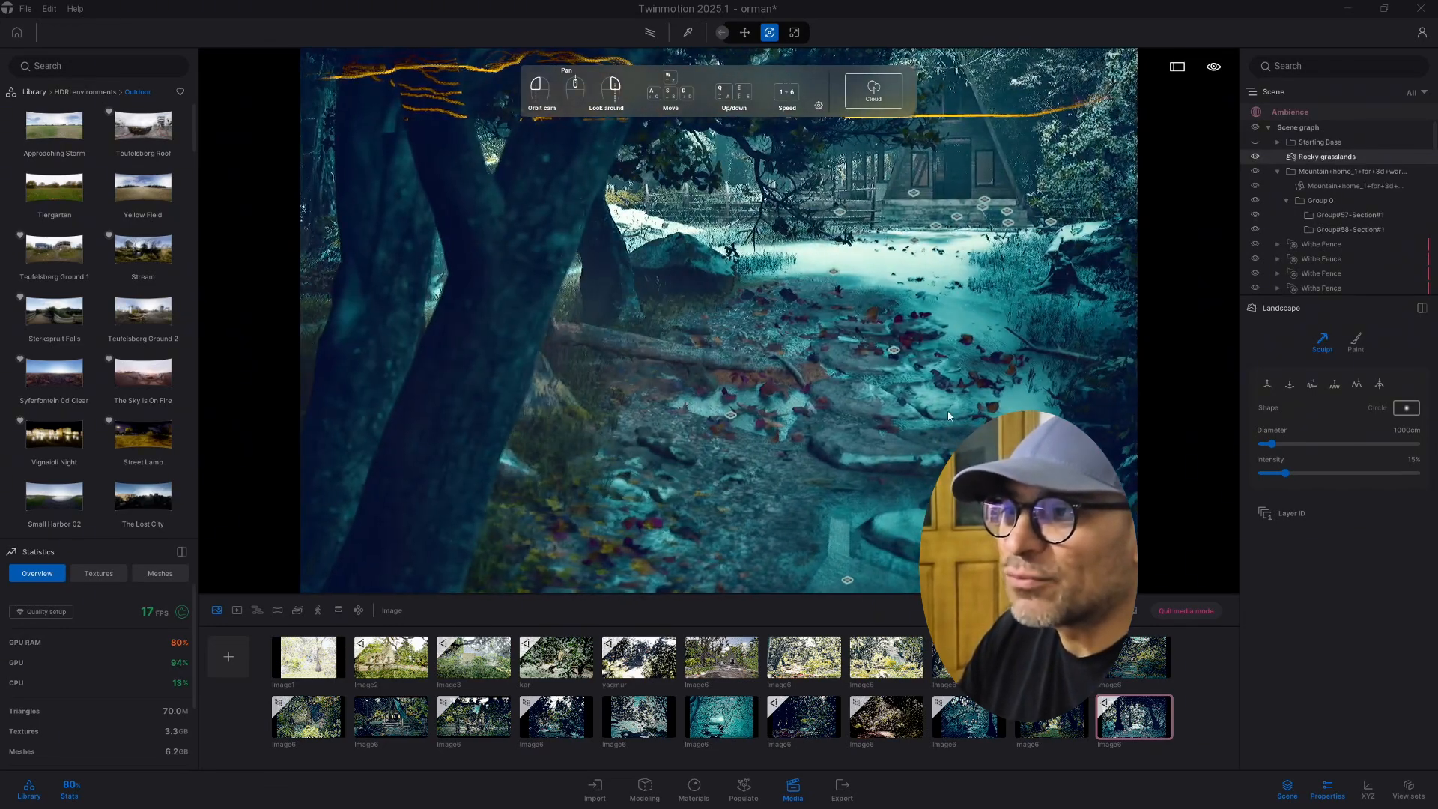
Move around the misty forest to examine the cabin framed by the dark trunk and bare branches.
right_drag(946, 315, 837, 201)
key(w)
key(w)
key(w)
key(a)
key(d)
key(w)
key(d)
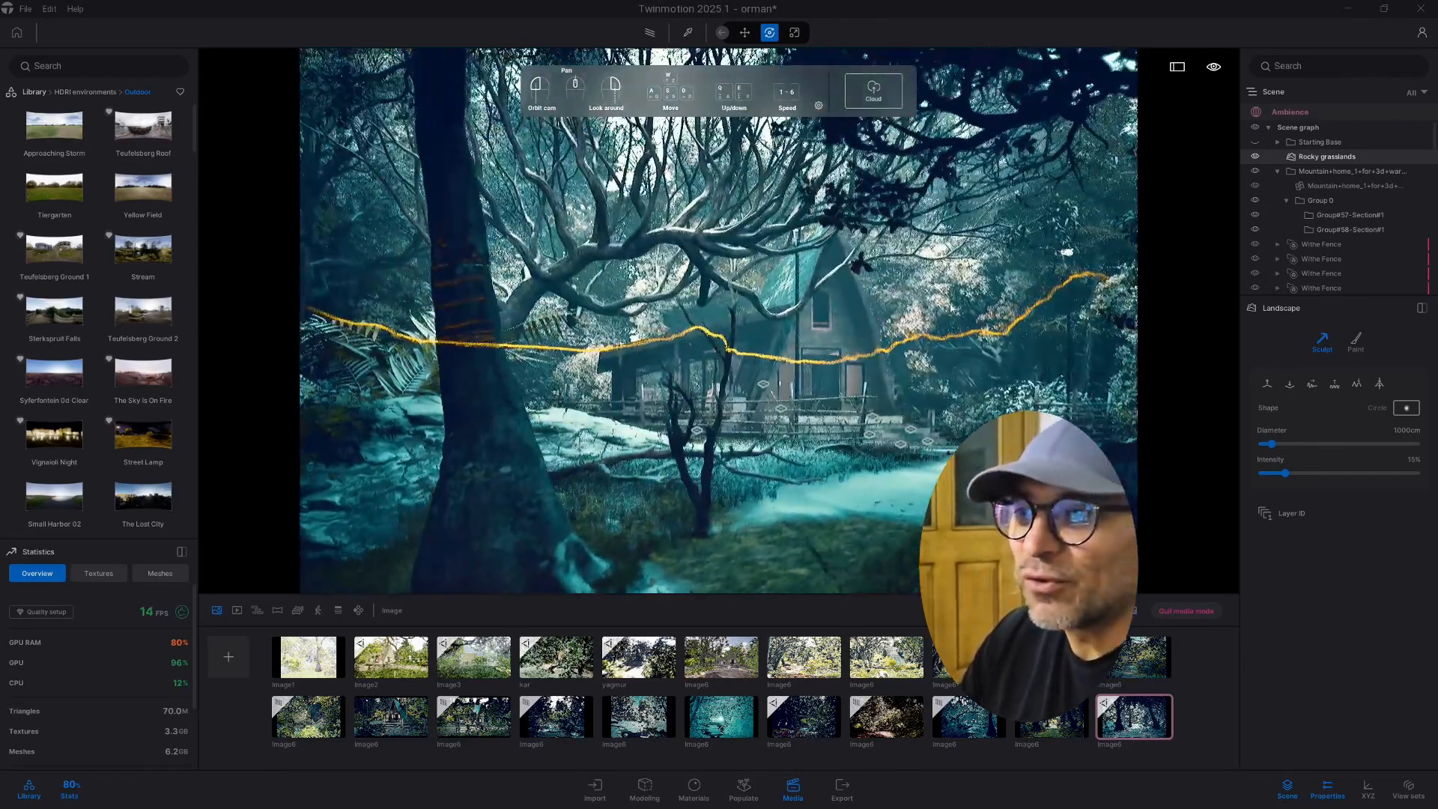
Inspect the small round tree and the large branching tree in front of the cabin, and load the neighbouring saved image for comparison.
click(964, 278)
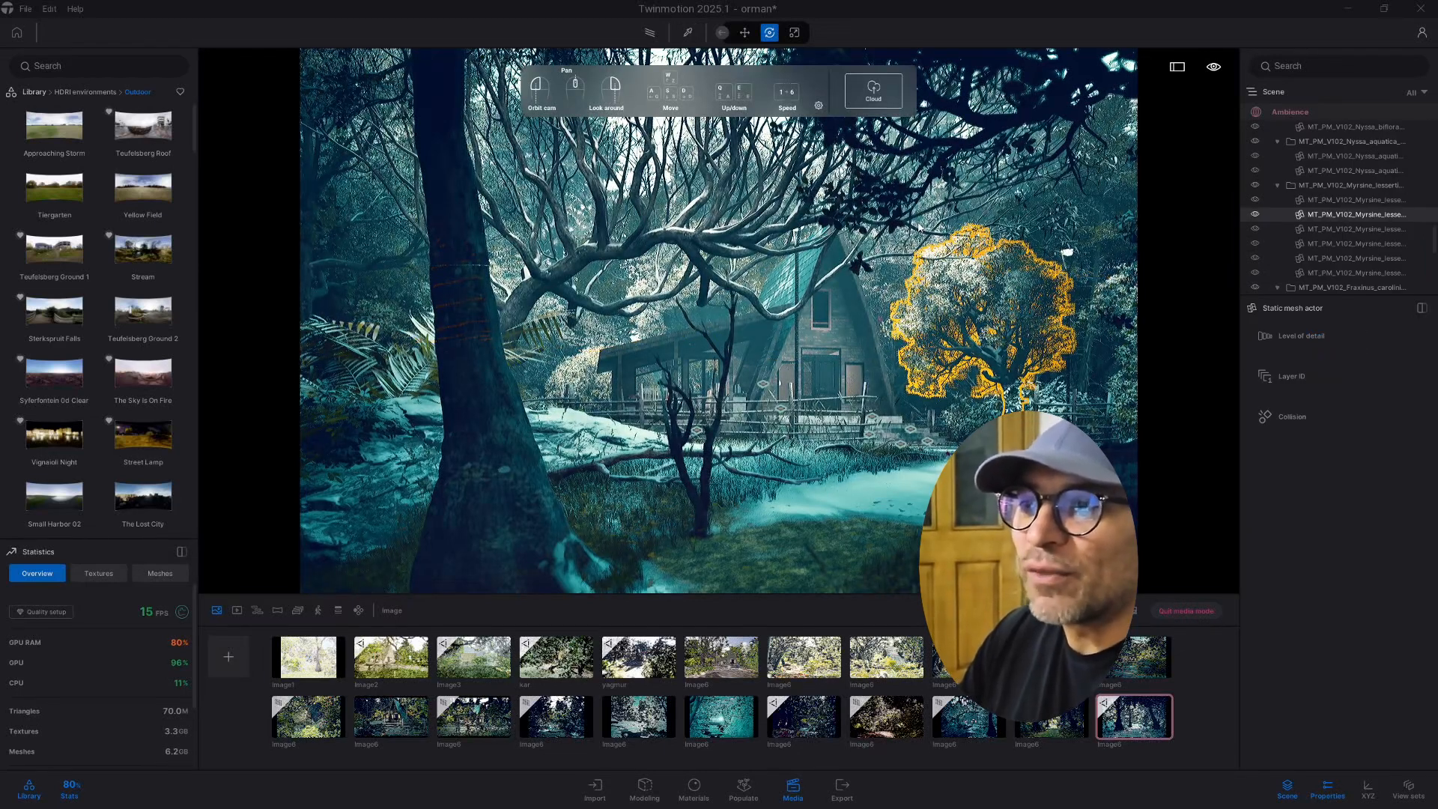
key(a)
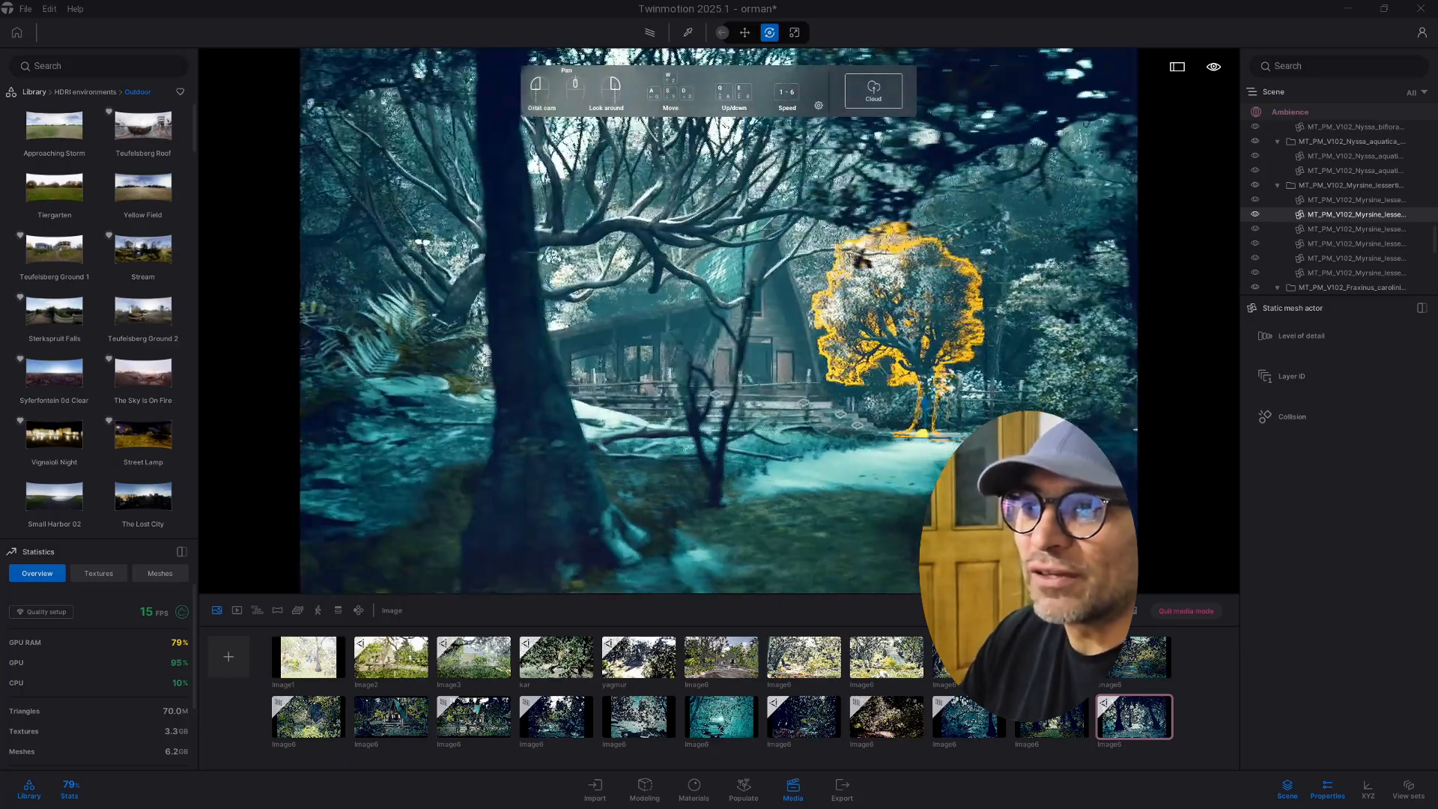
key(w)
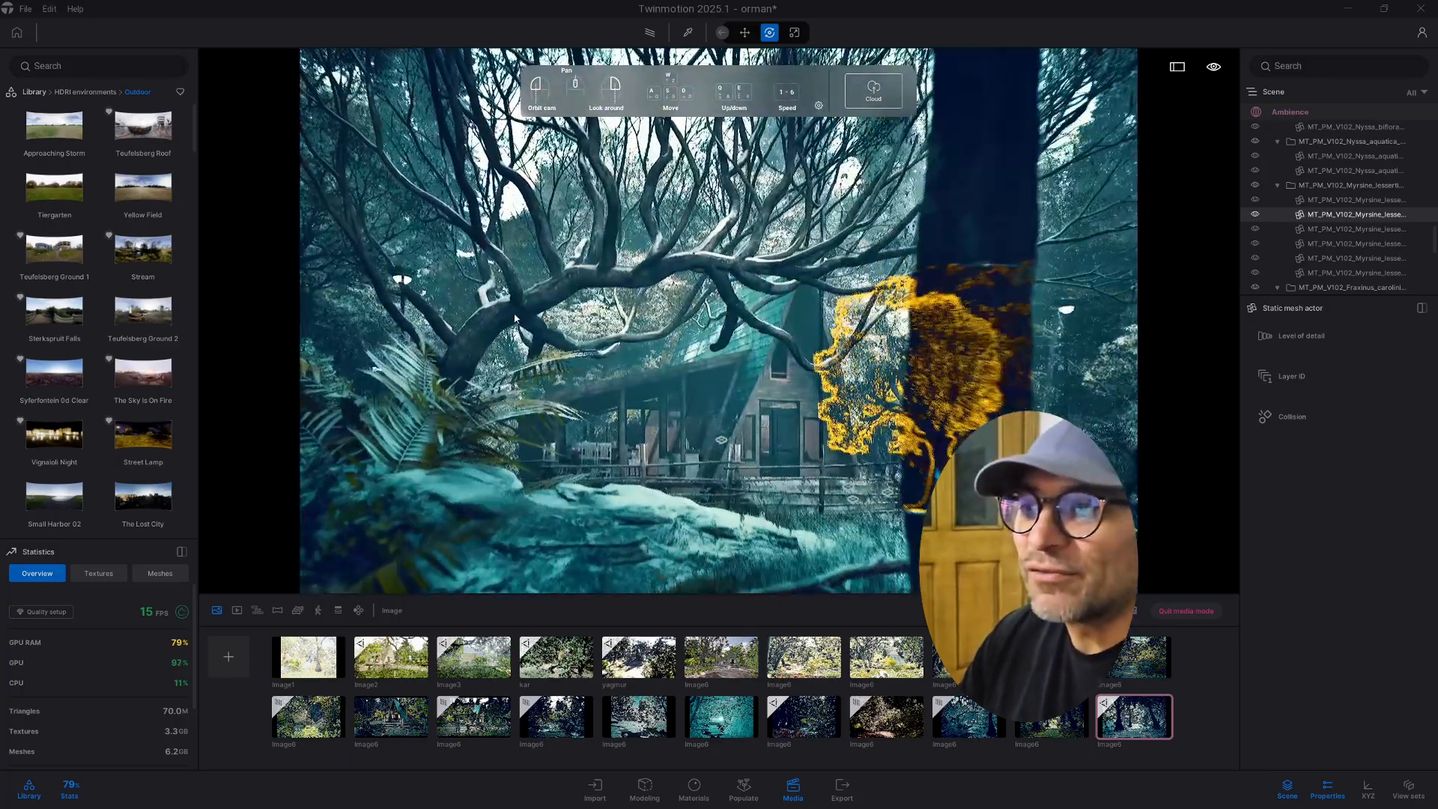
key(a)
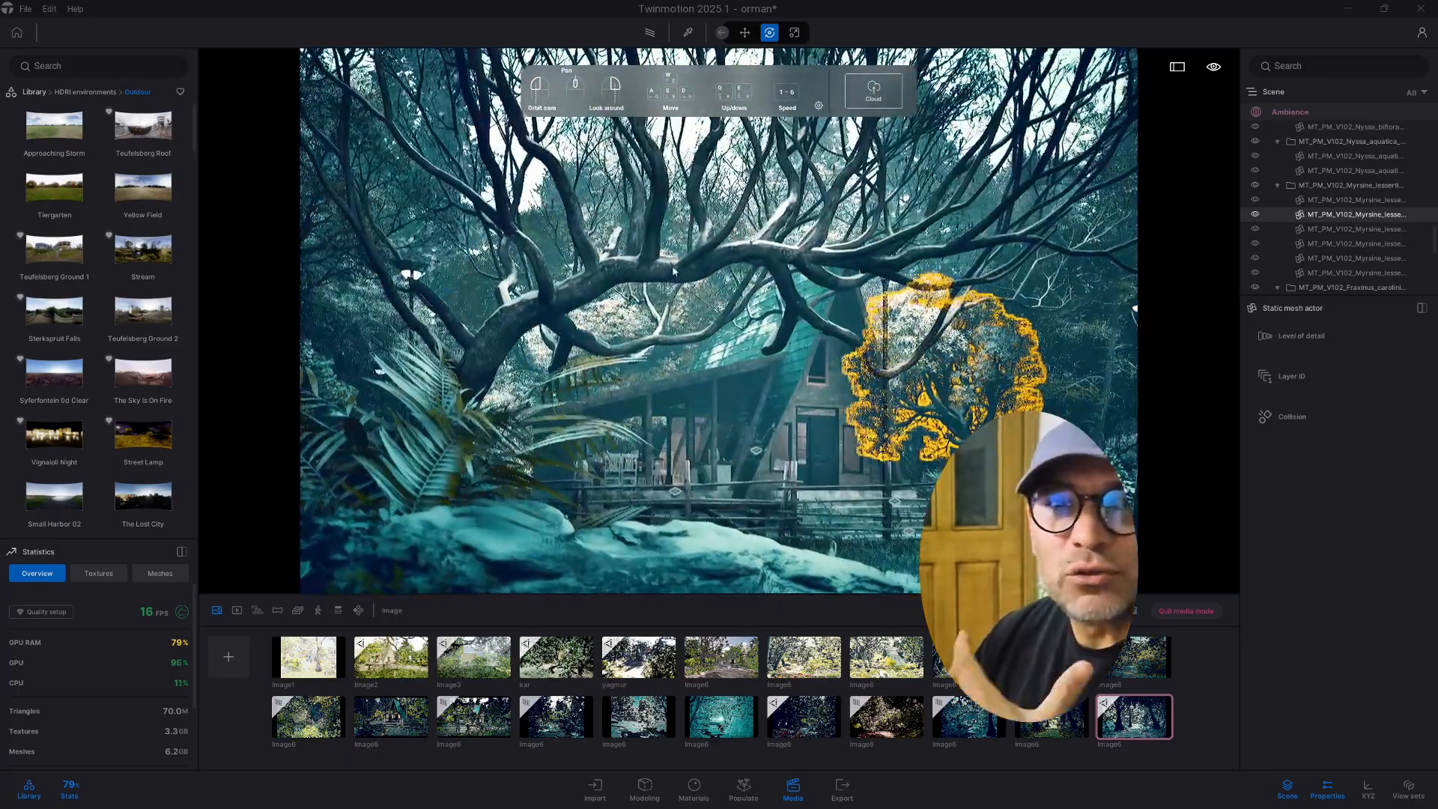
click(736, 259)
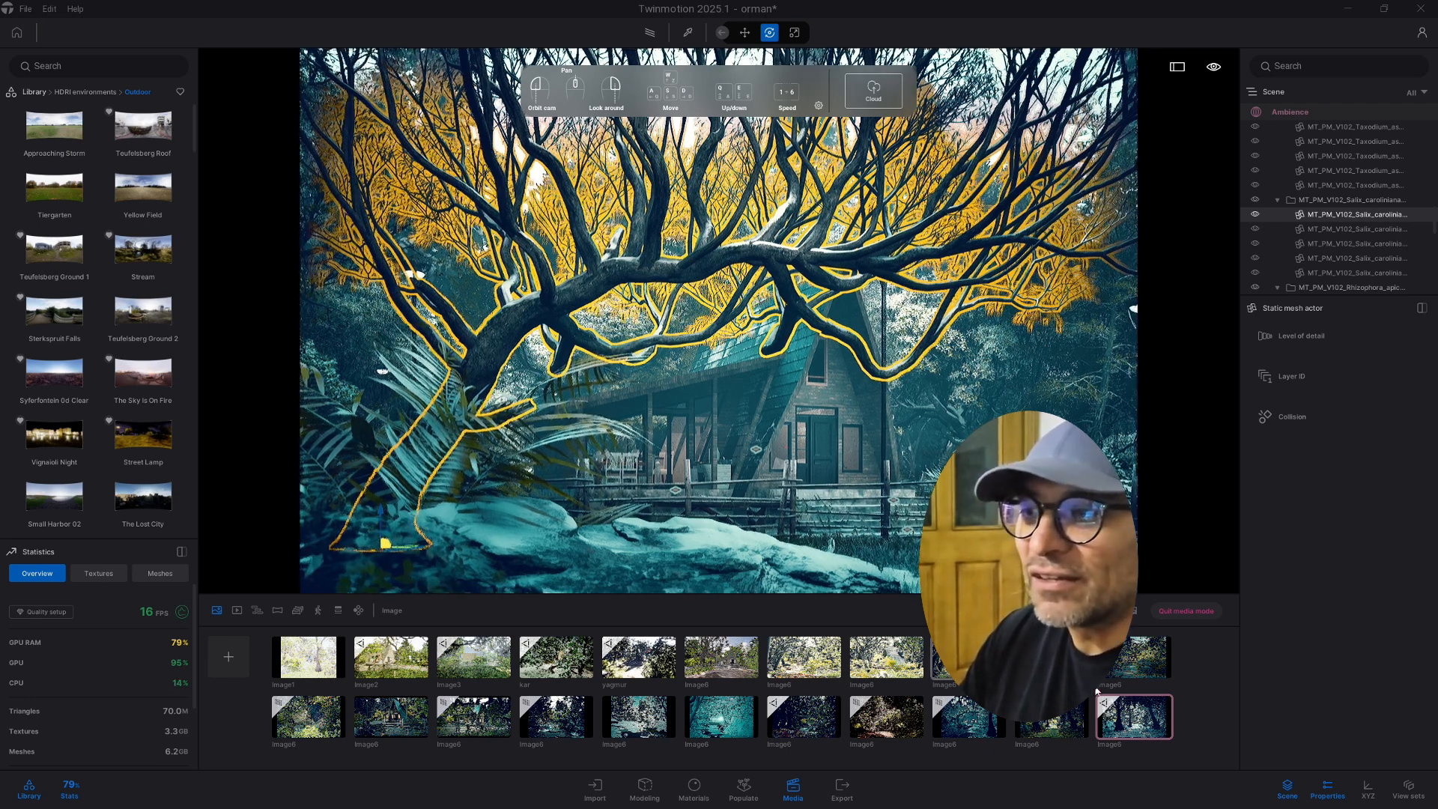
click(1051, 723)
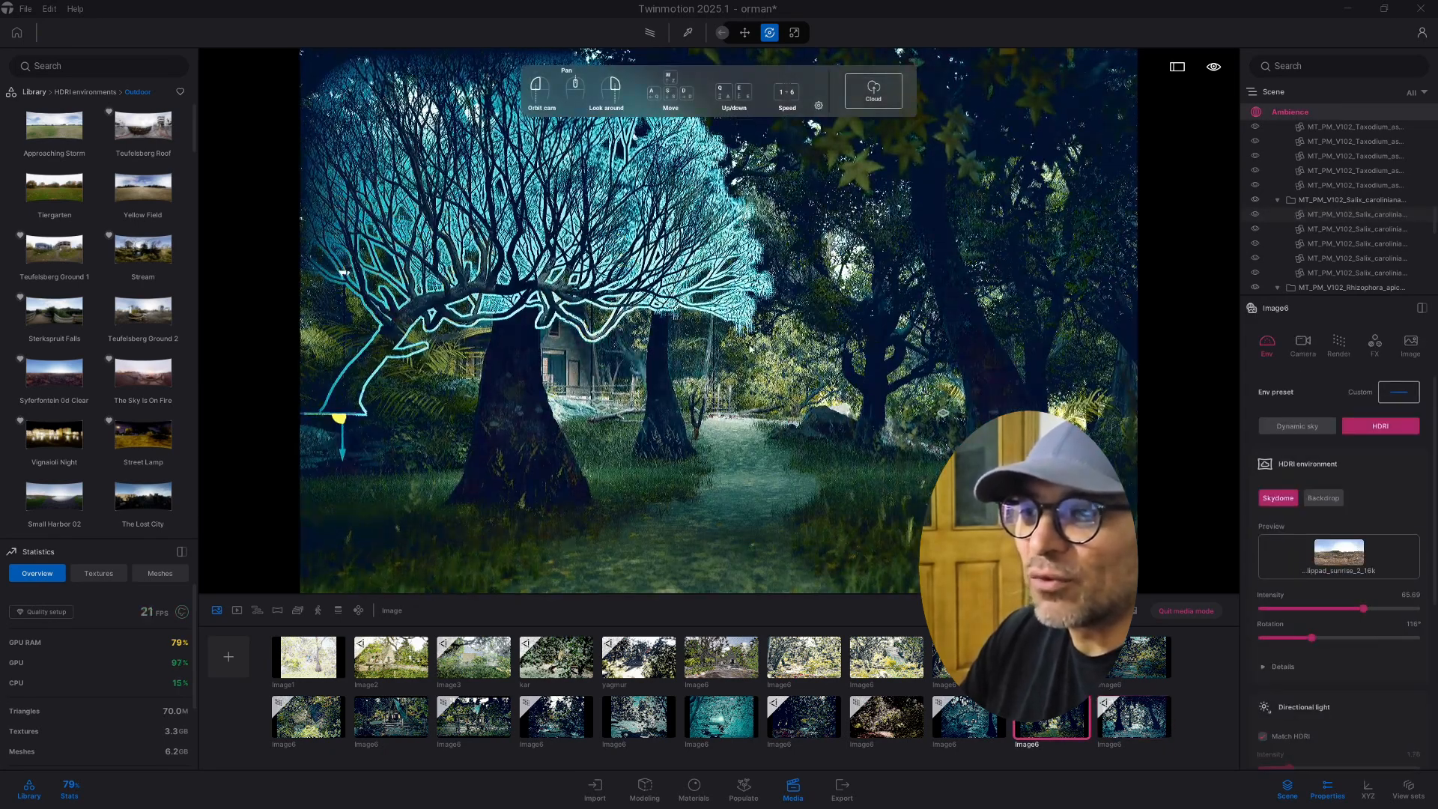
Load the saved fence view and the leaf-covered stone path view of the cabin in turn, previewing each with the Path Tracer.
scroll(750, 349, up, 5)
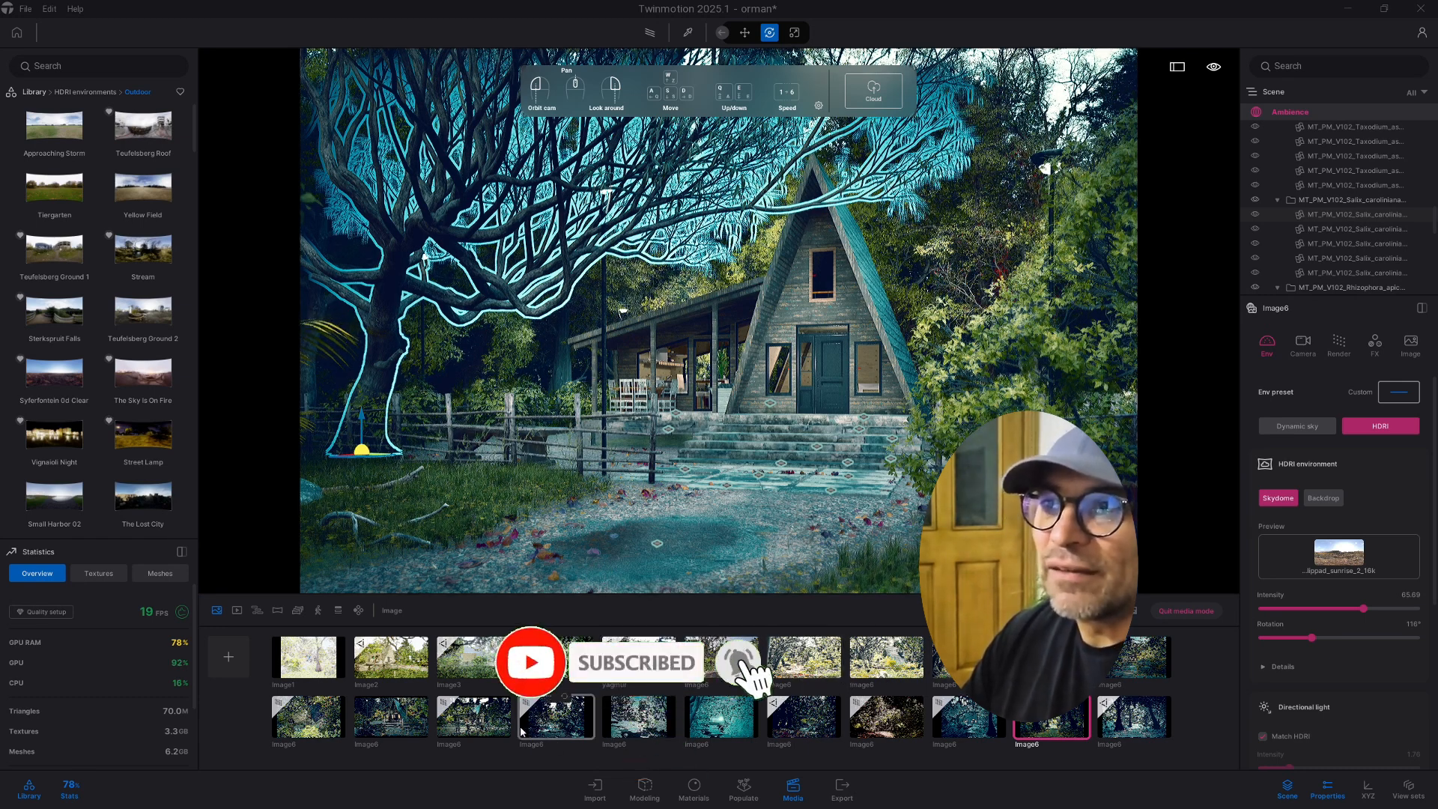
click(473, 716)
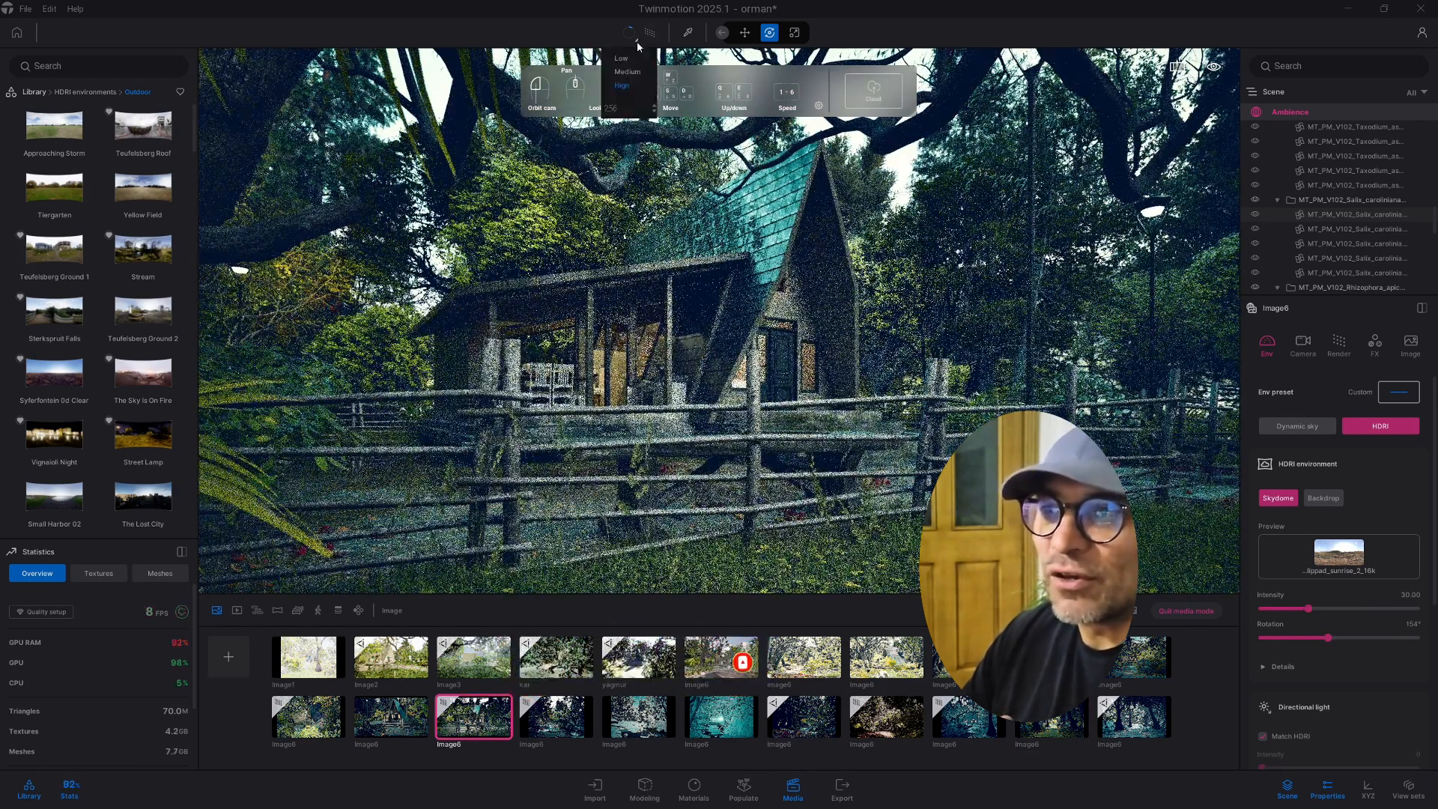
click(621, 63)
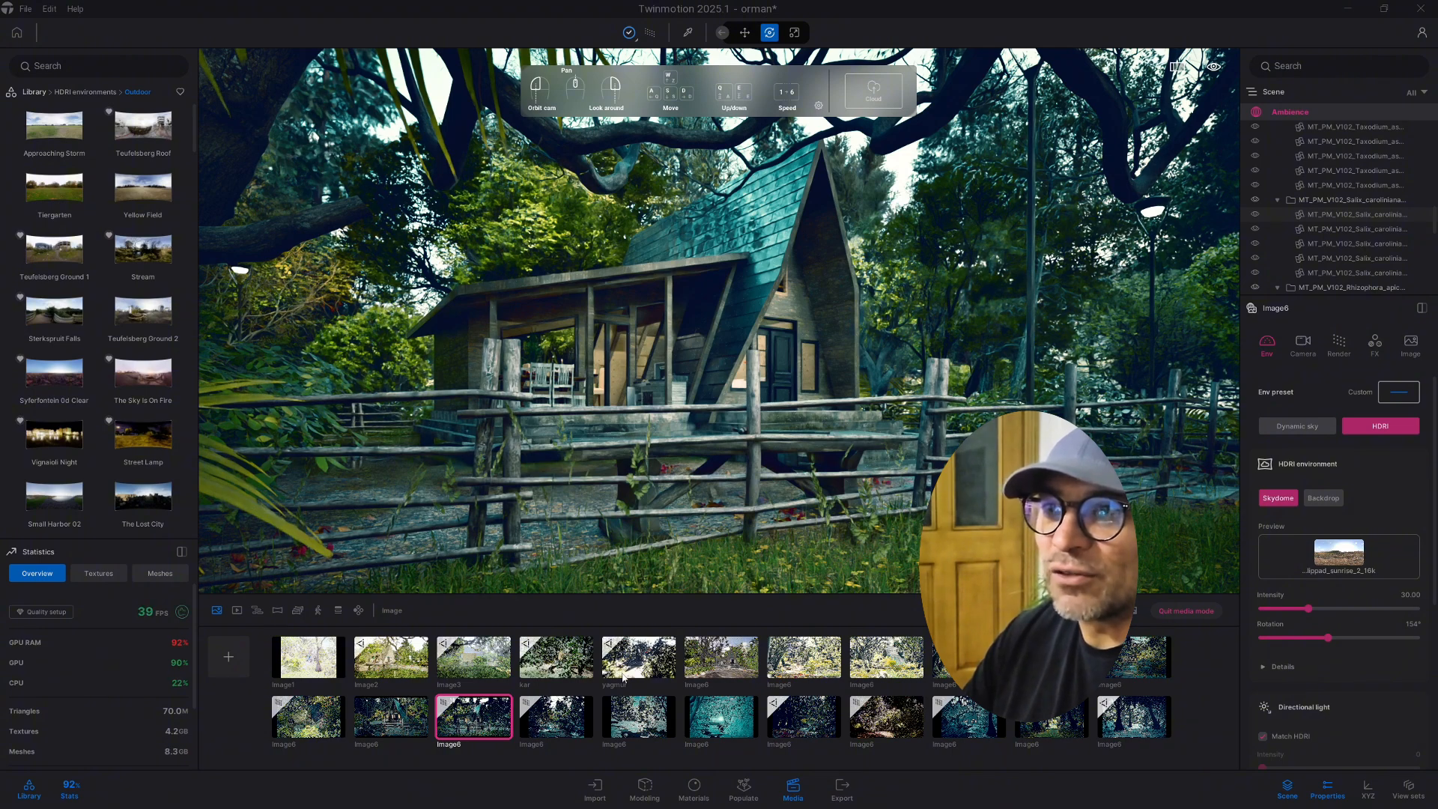
click(556, 717)
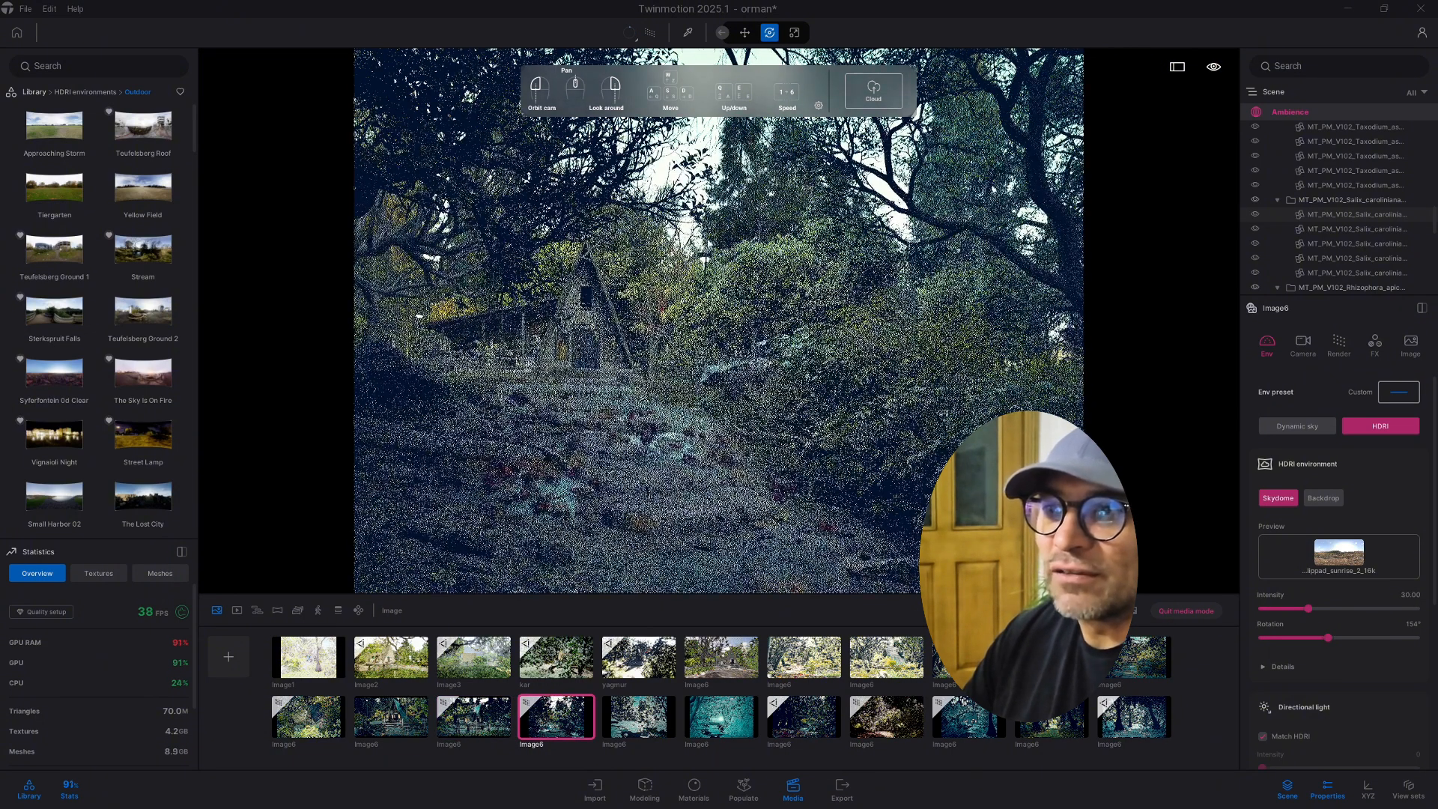
click(630, 34)
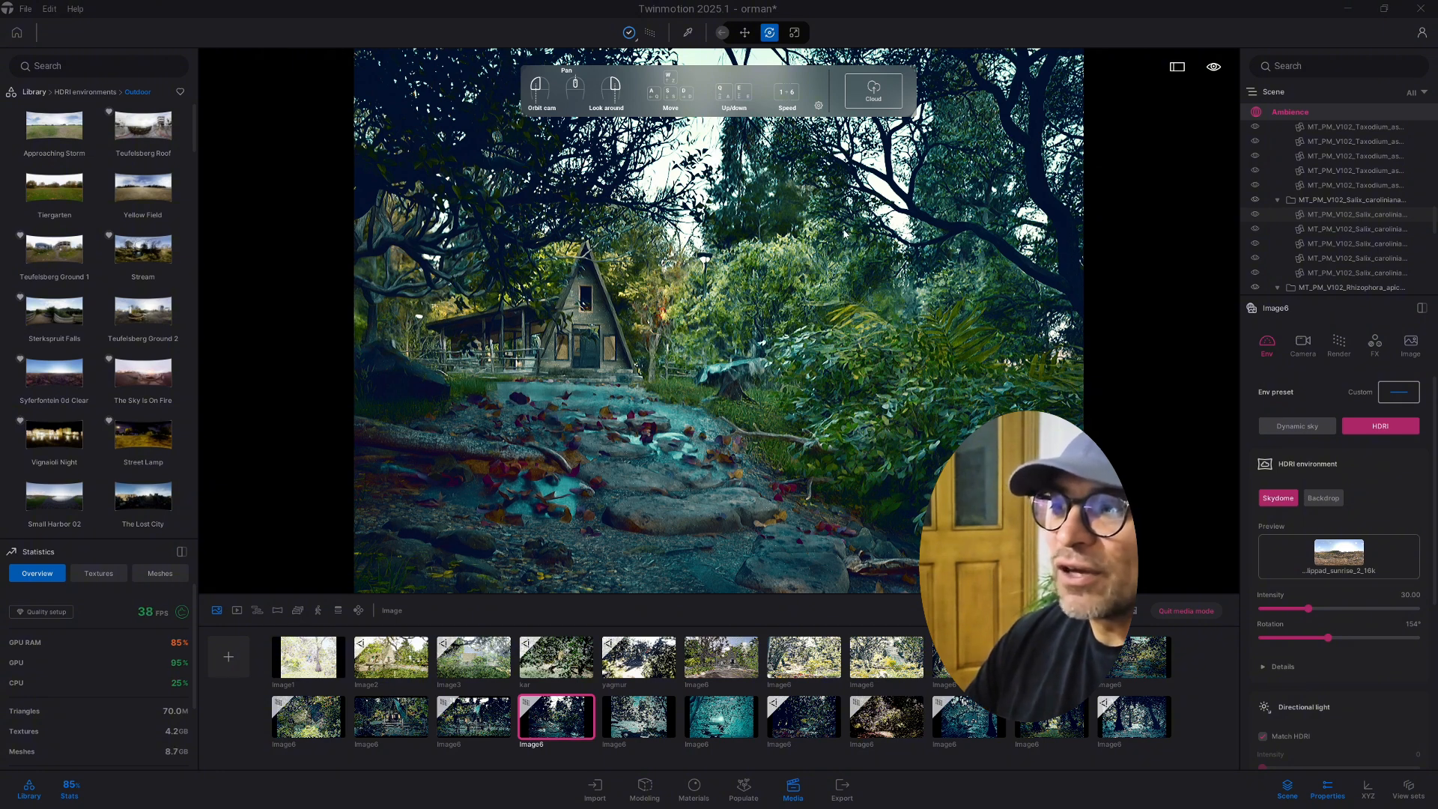
Review the stone path image's camera exposure, white balance and local exposure highlights and shadows settings.
click(1303, 345)
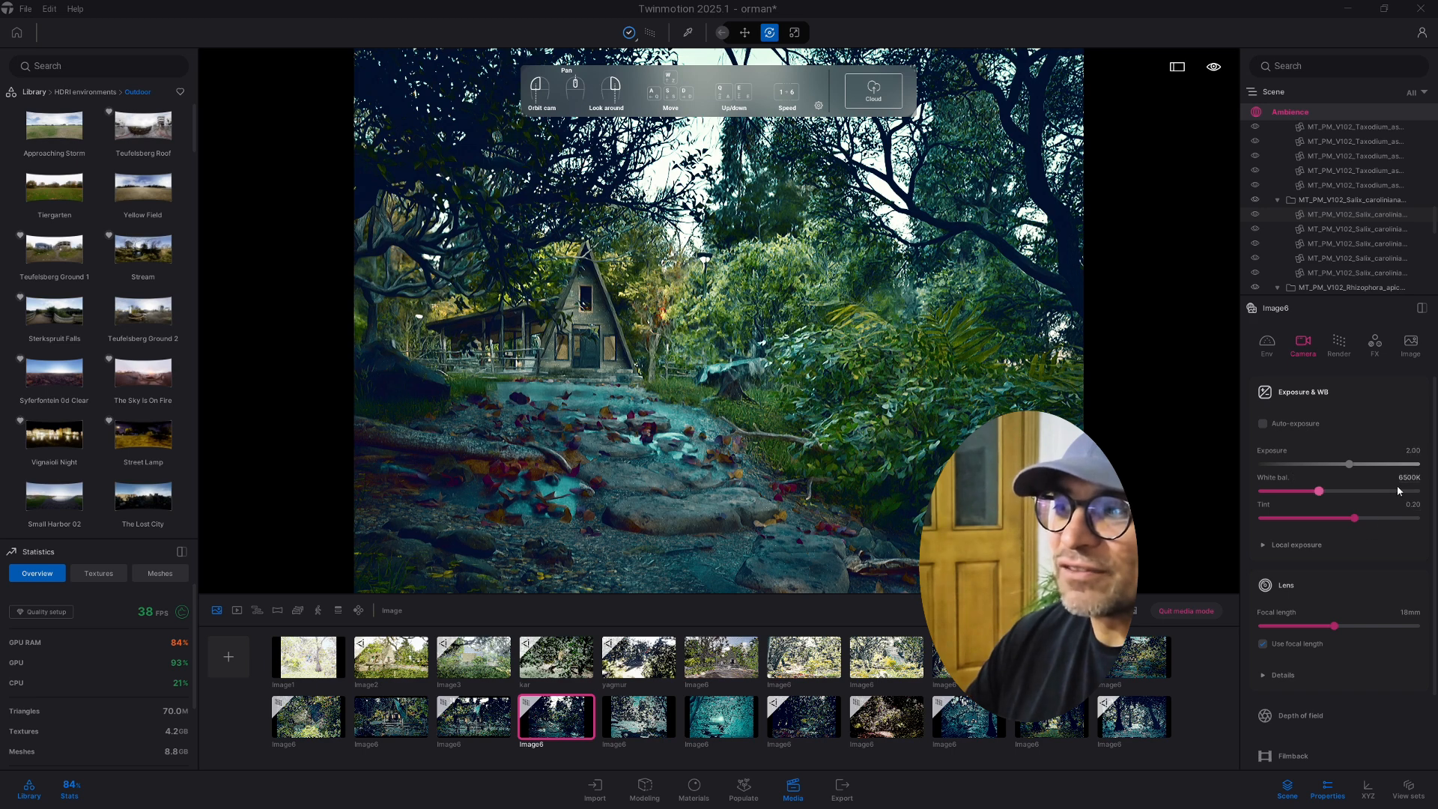
scroll(1341, 479, down, 3)
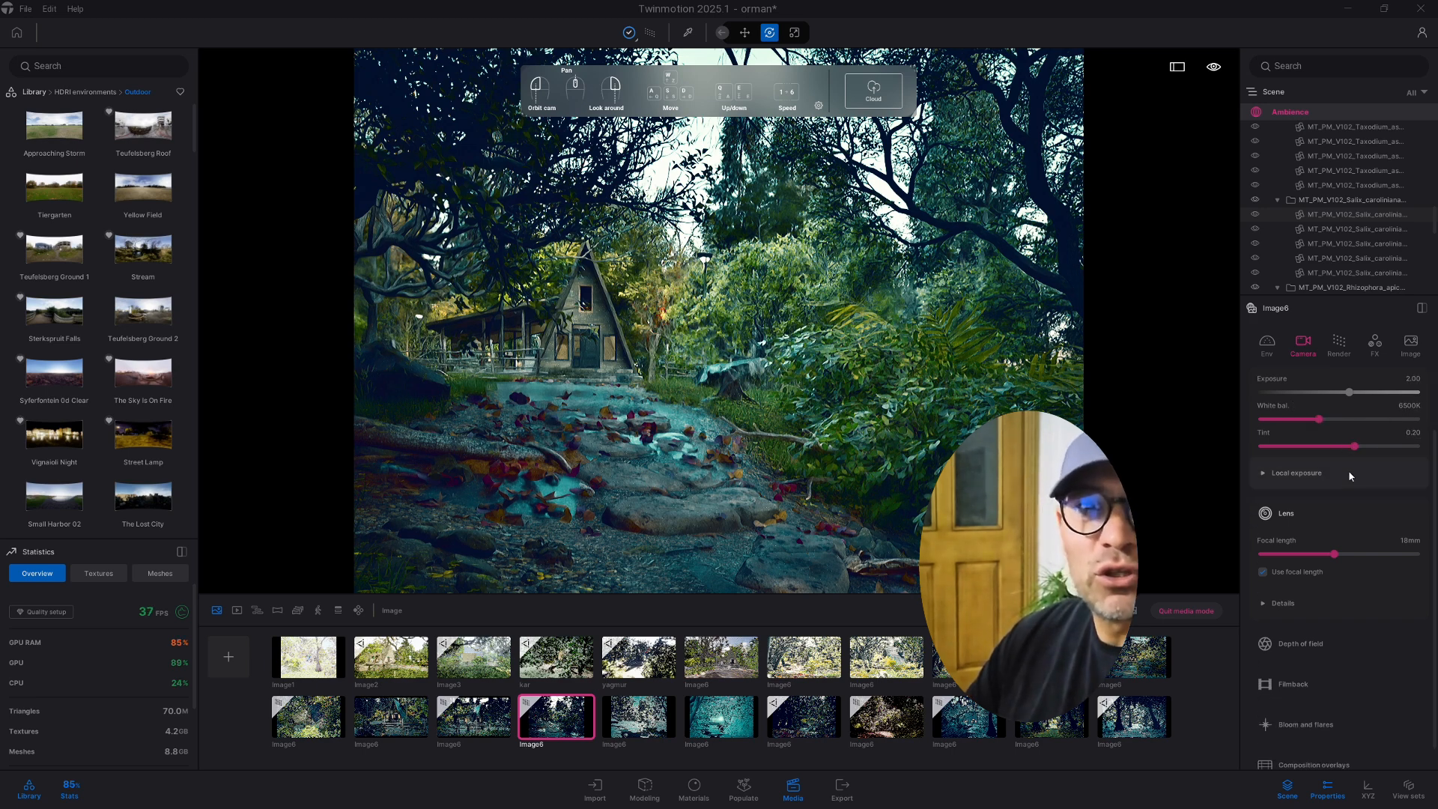
click(1307, 453)
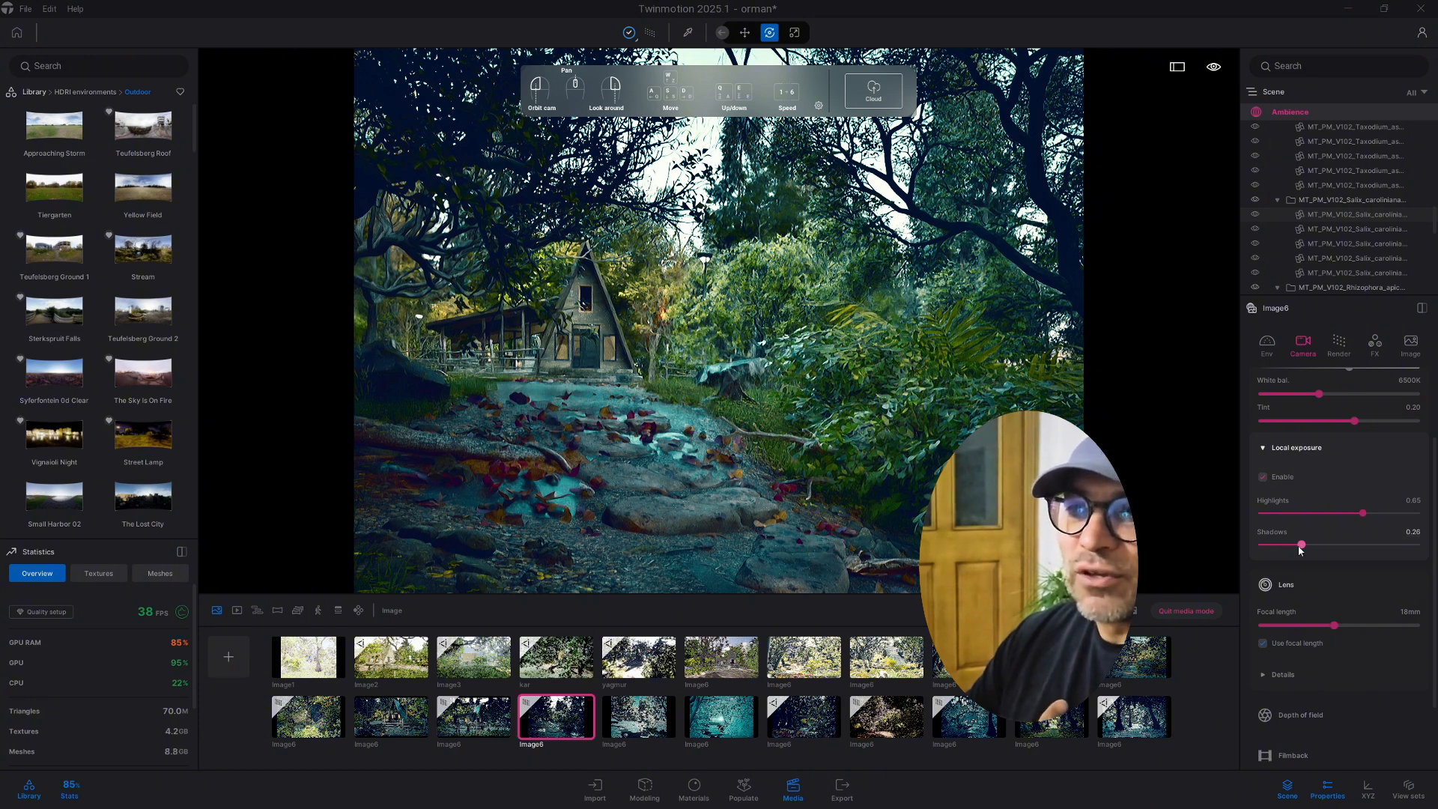
scroll(1323, 567, down, 3)
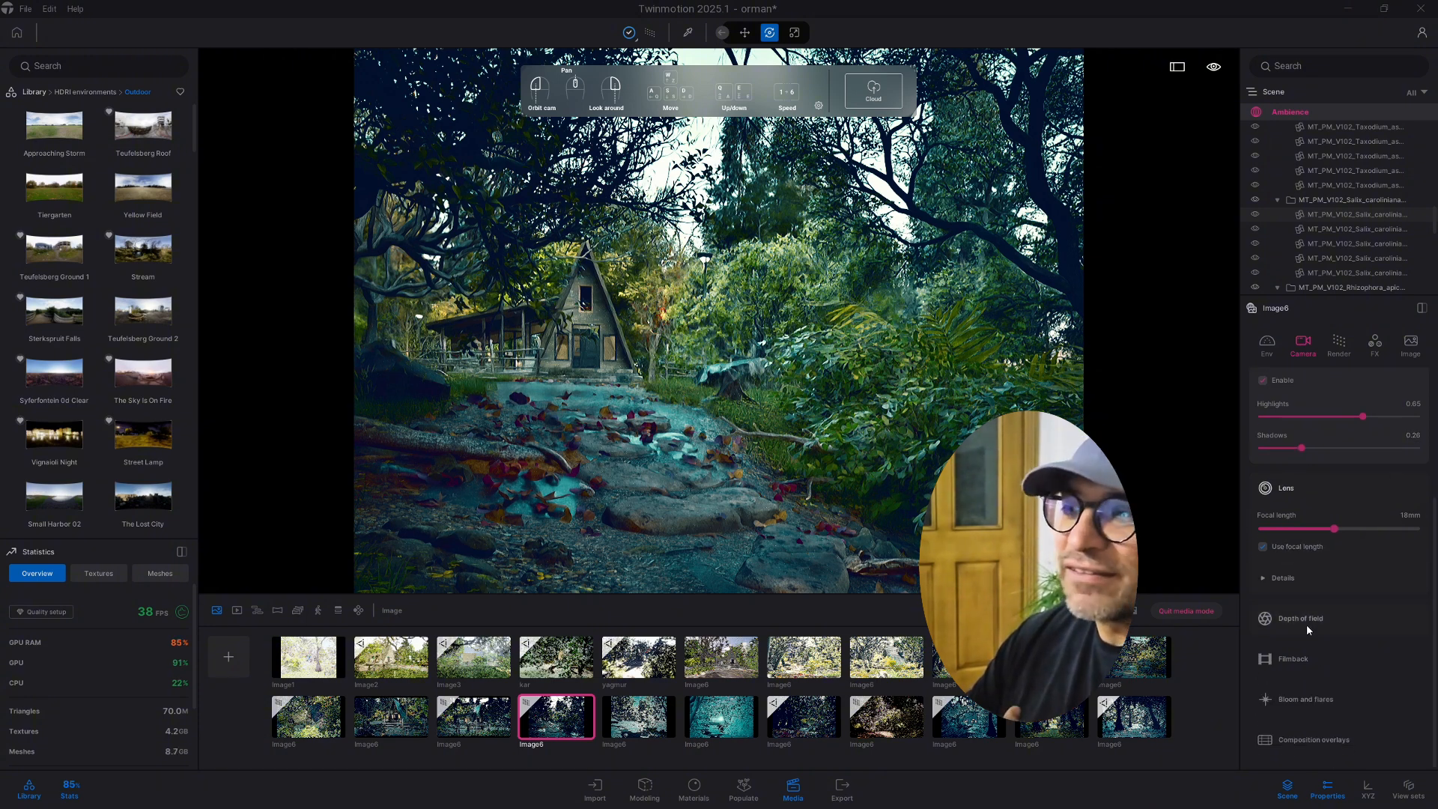
Examine the camera's depth of field and detailed lens settings, including vignetting, sharpness and parallelism, and open the FX settings.
click(1296, 617)
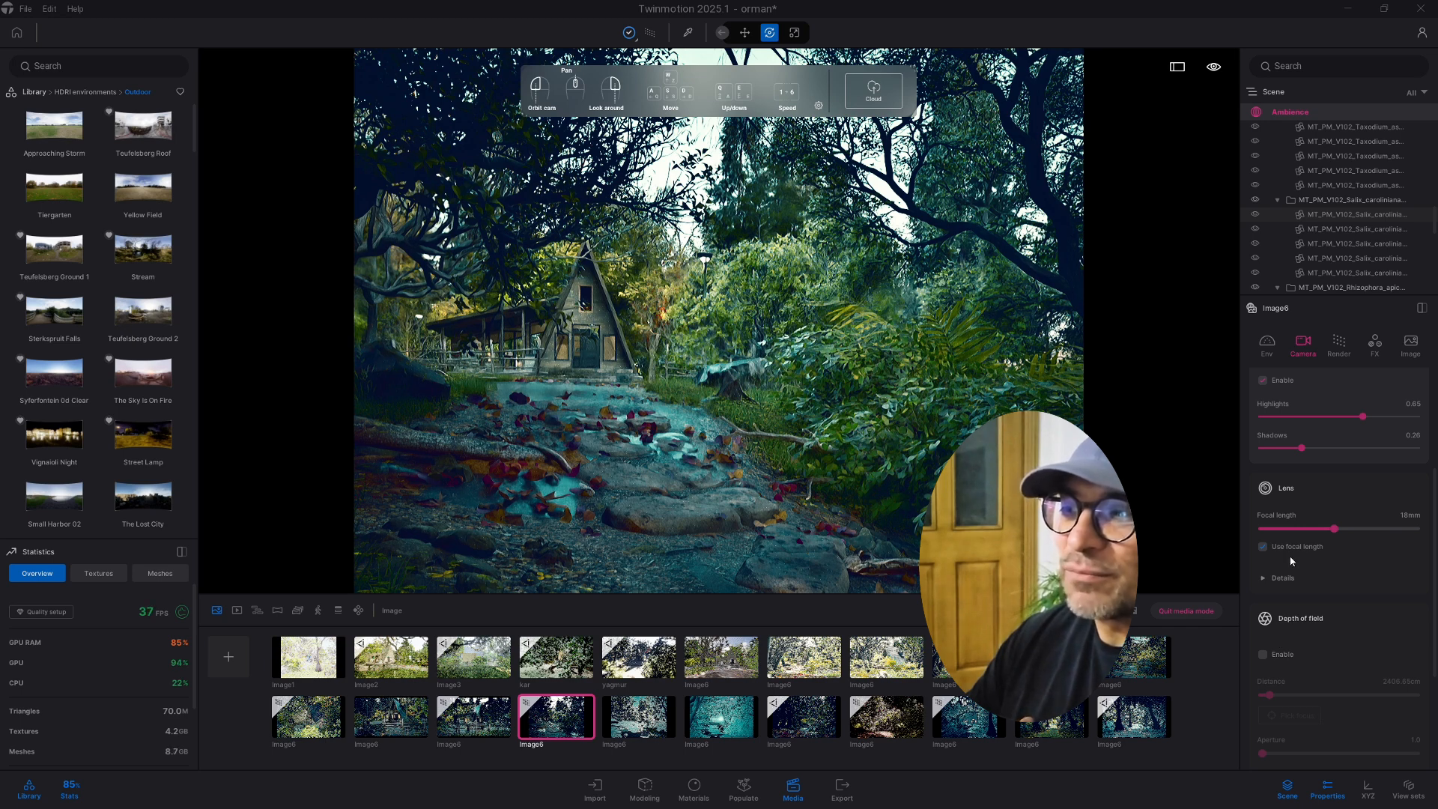
scroll(1324, 551, down, 1)
click(1278, 524)
scroll(1290, 499, down, 1)
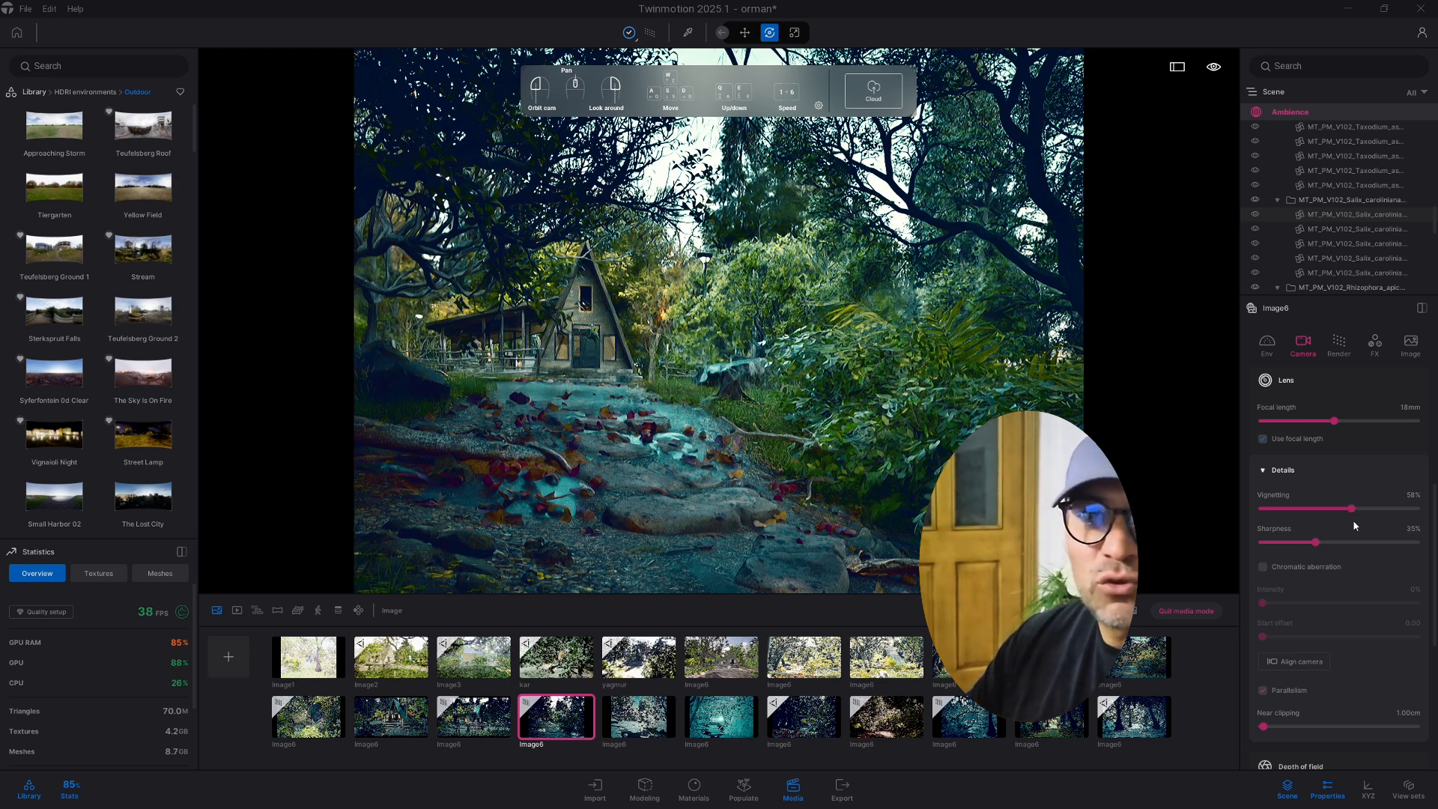
scroll(1326, 513, down, 2)
scroll(1326, 513, down, 1)
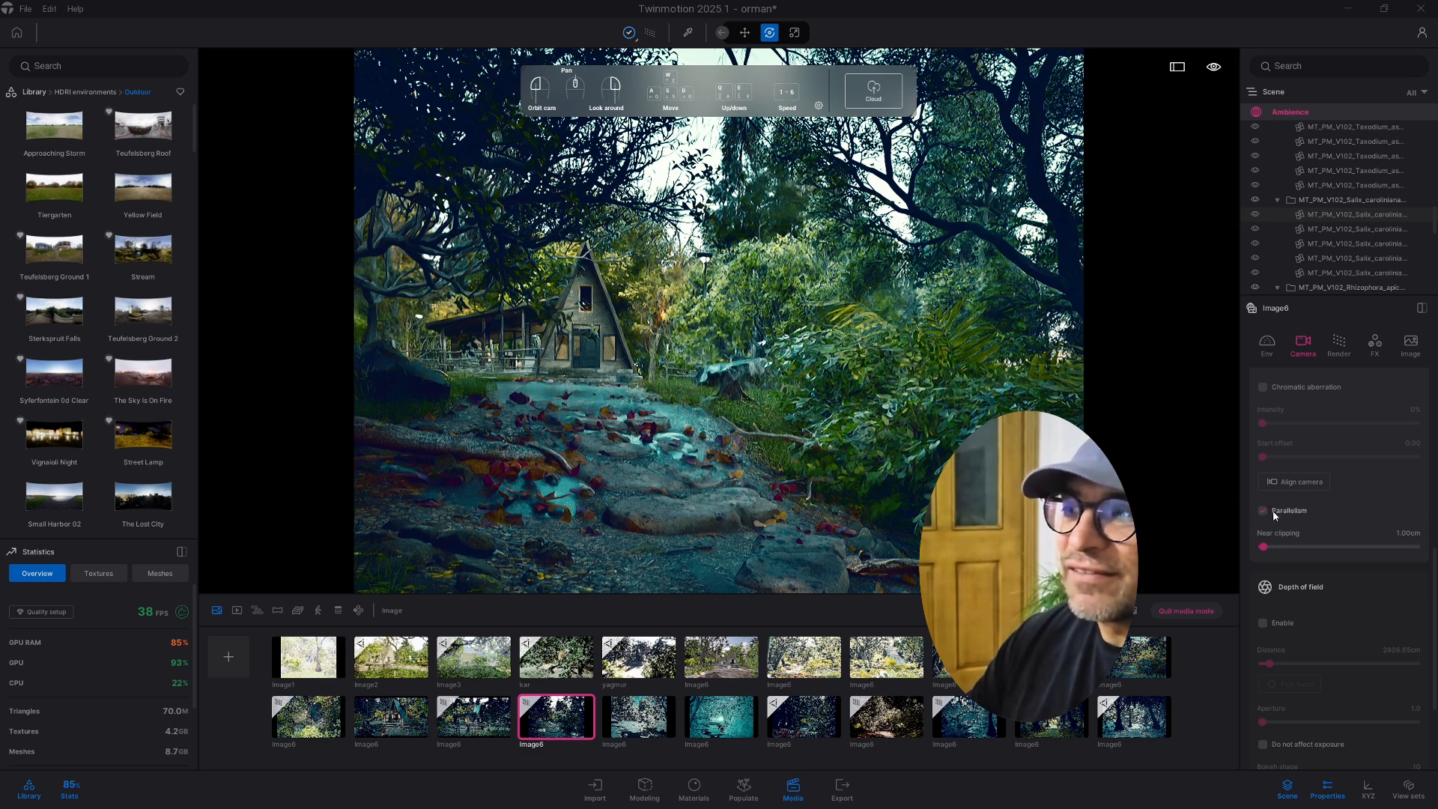
scroll(1295, 538, down, 1)
scroll(1295, 538, down, 1)
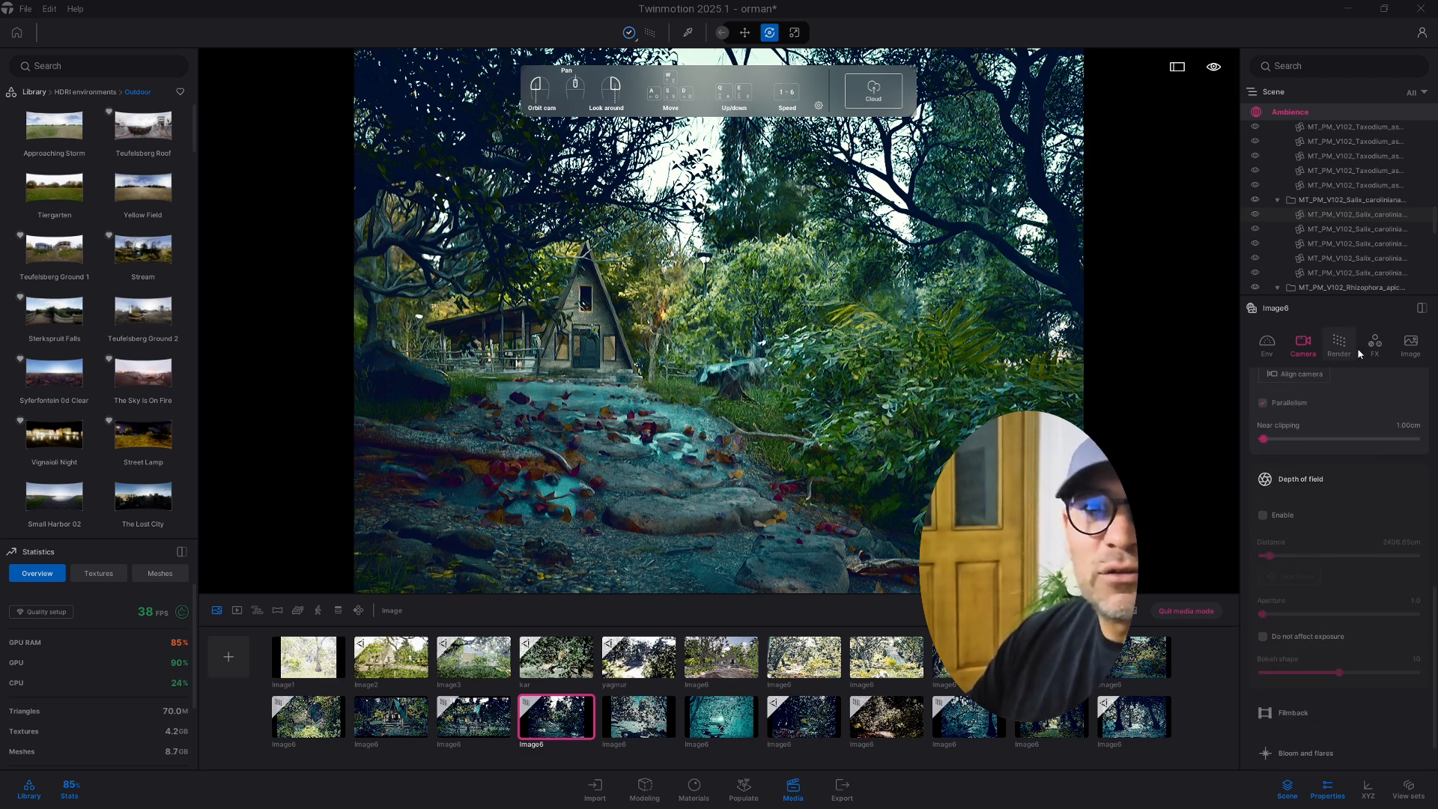
click(1374, 345)
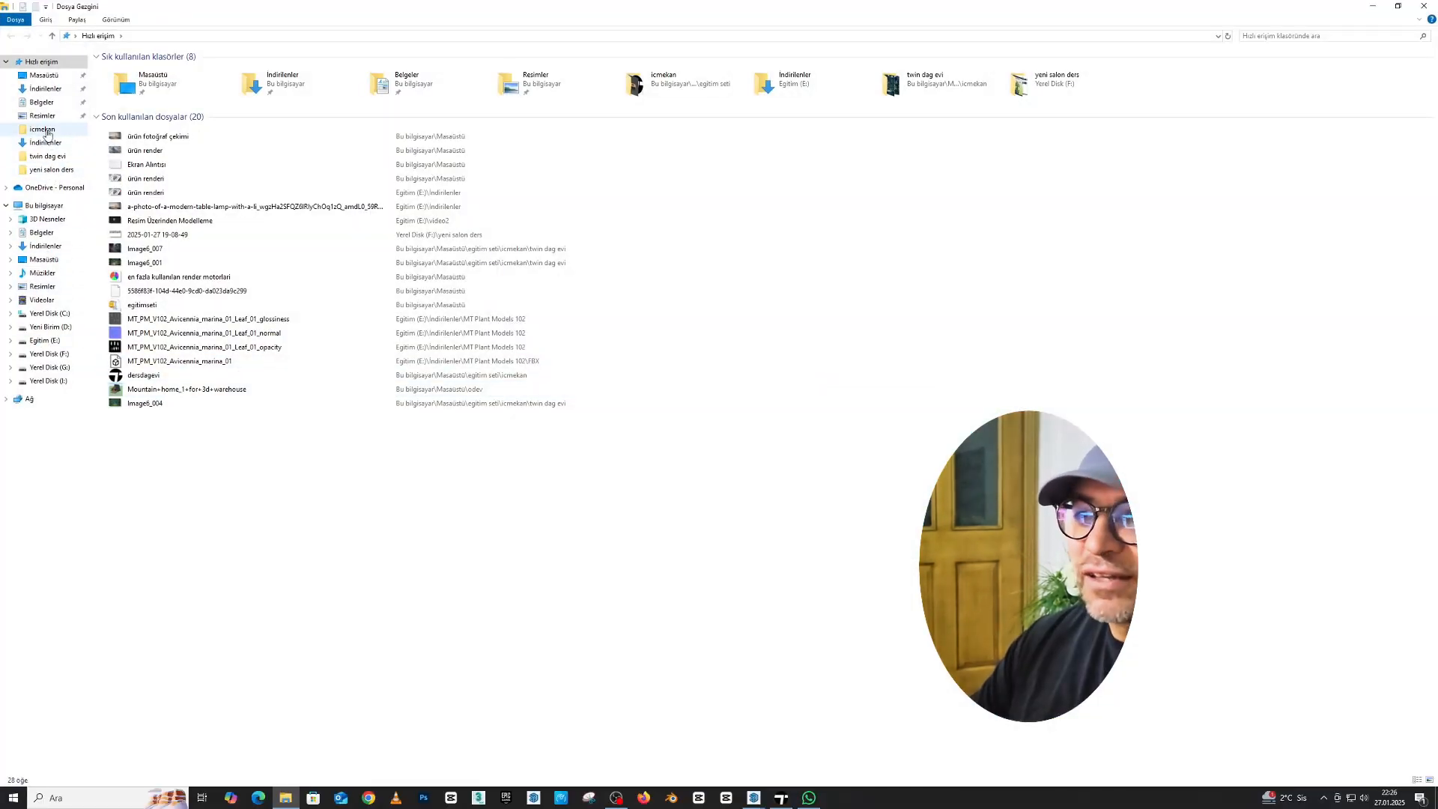
In File Explorer, open the twin dag evi folder inside icmekan and view the render Image6_001.
click(46, 130)
double_click(683, 124)
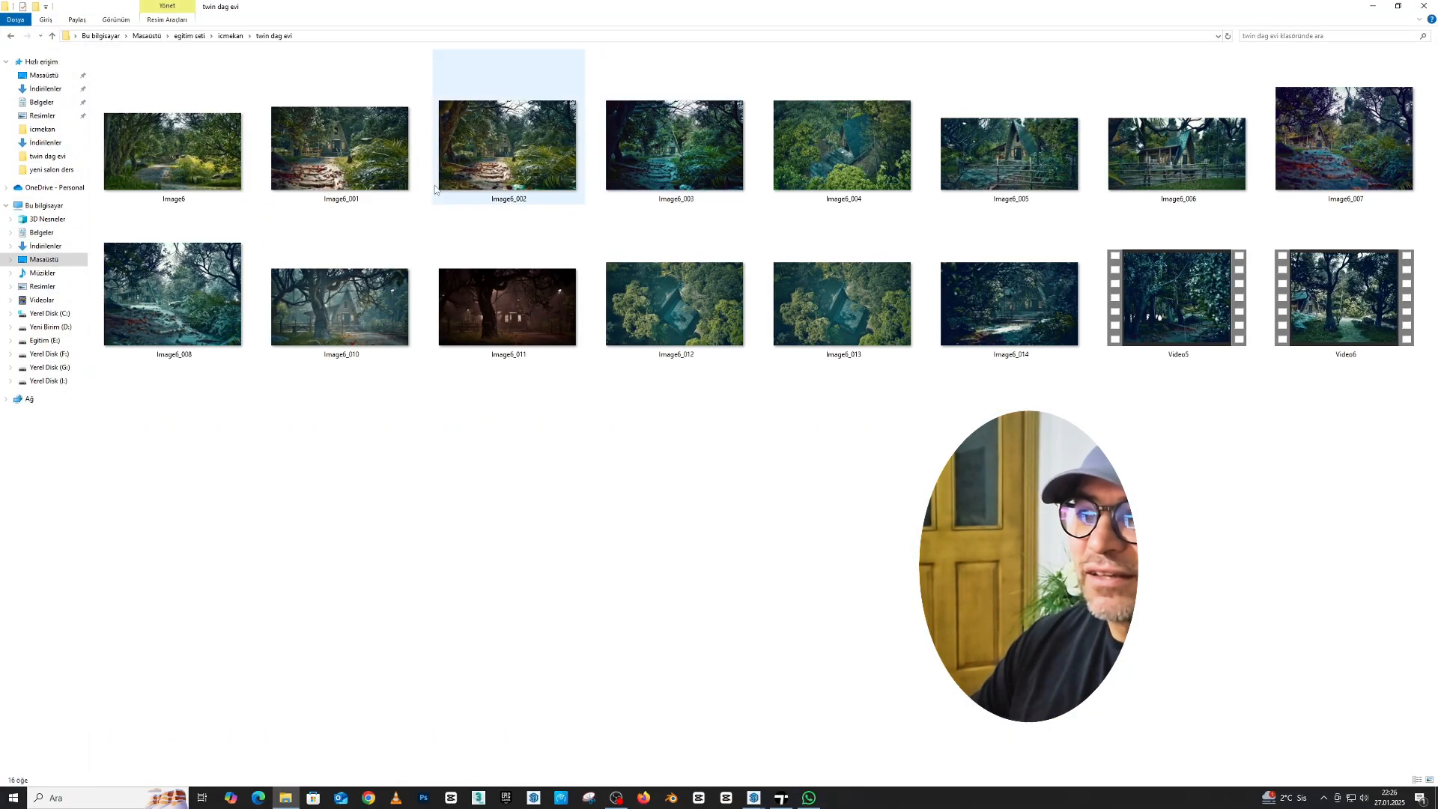
double_click(339, 149)
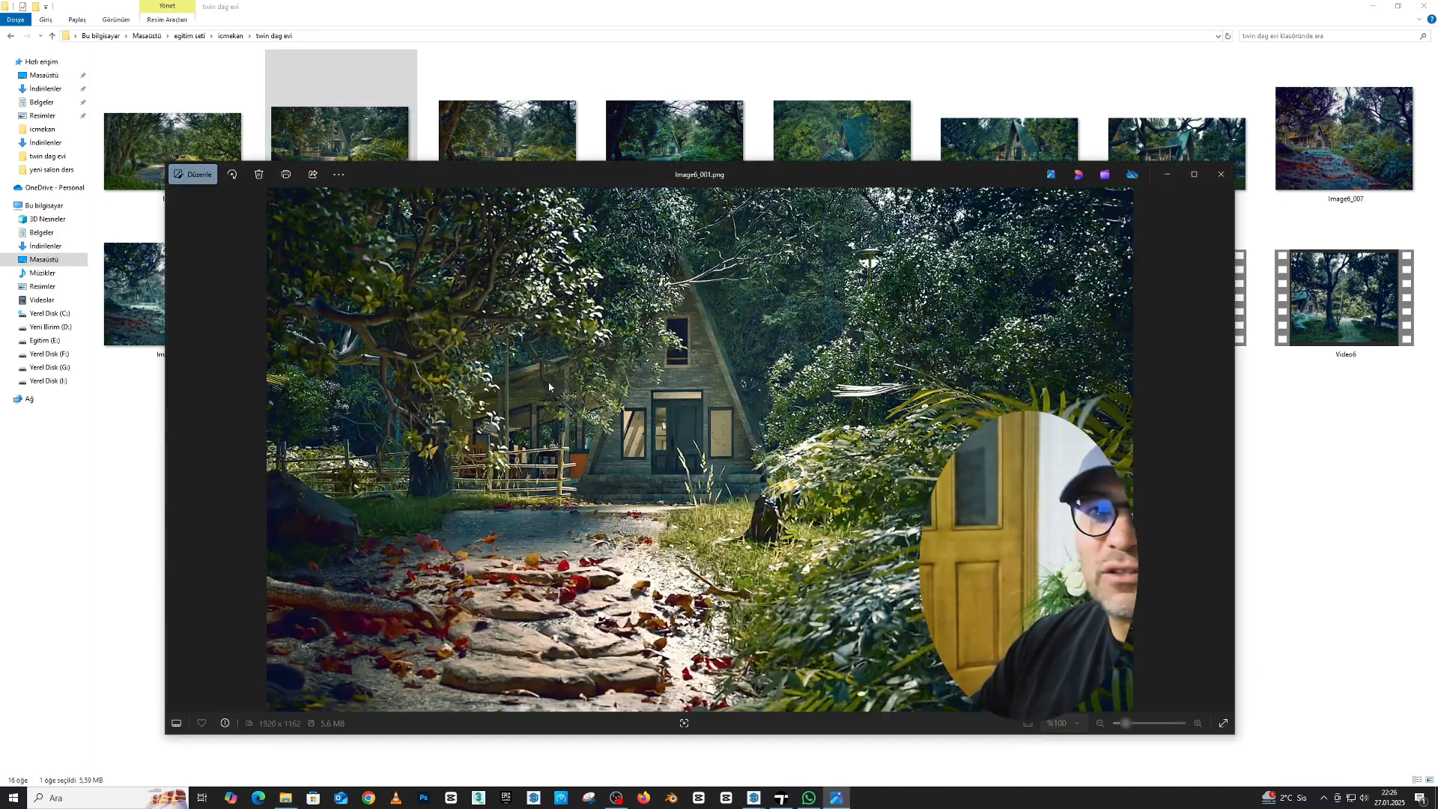
Browse the cabin renders from Image6_002 to Image6_006 with the image viewer maximized.
click(1223, 451)
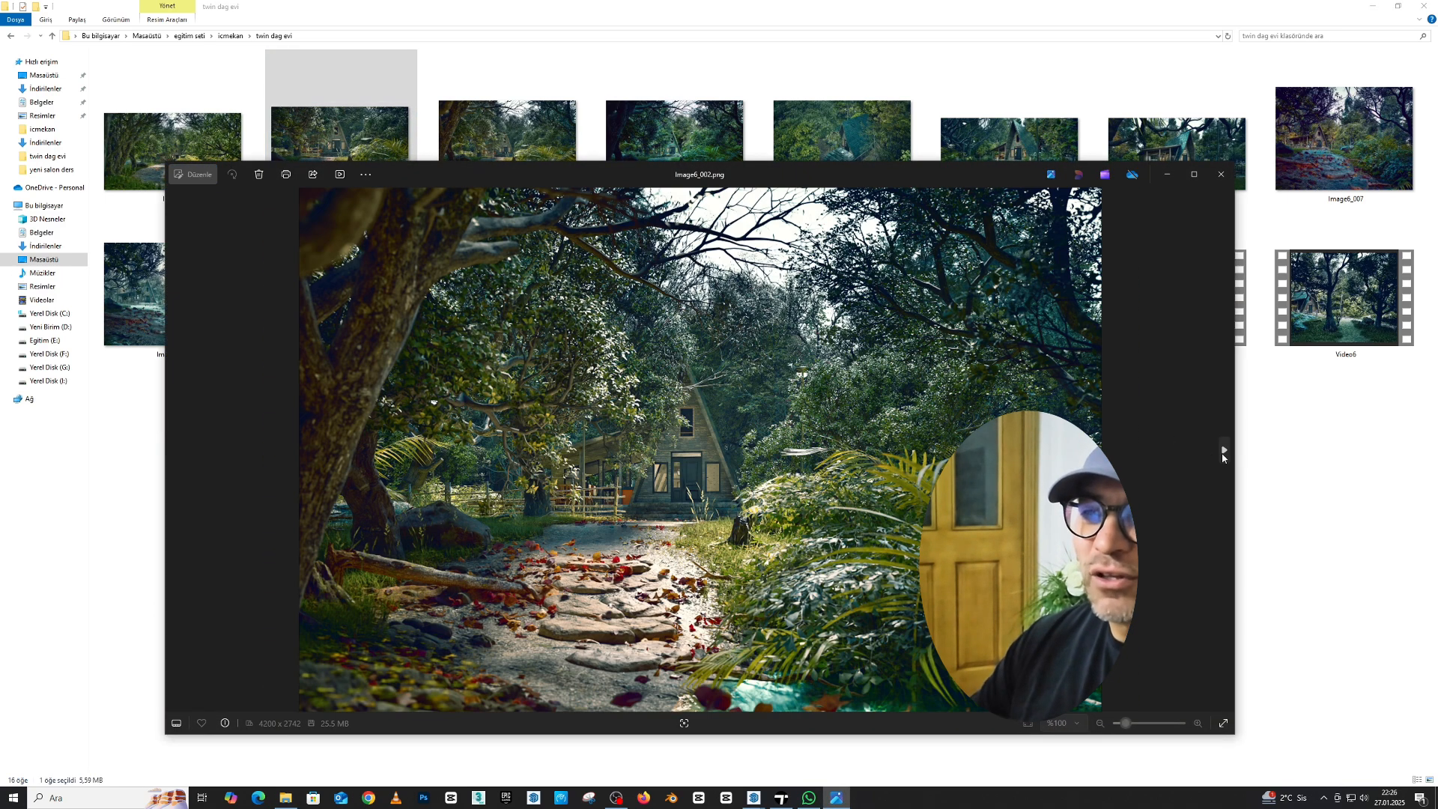
click(1223, 451)
click(1223, 451)
click(1194, 173)
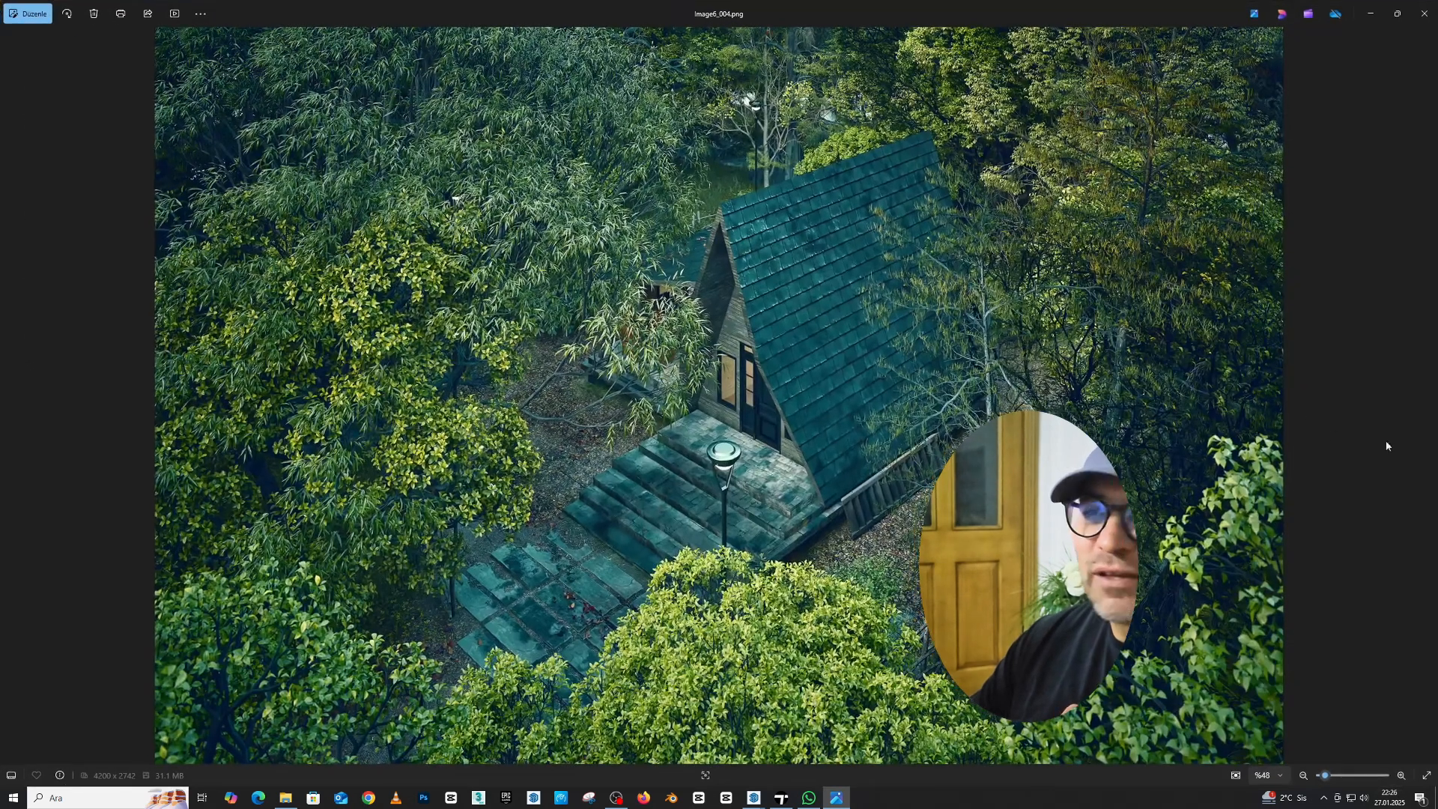
click(1426, 407)
click(1427, 405)
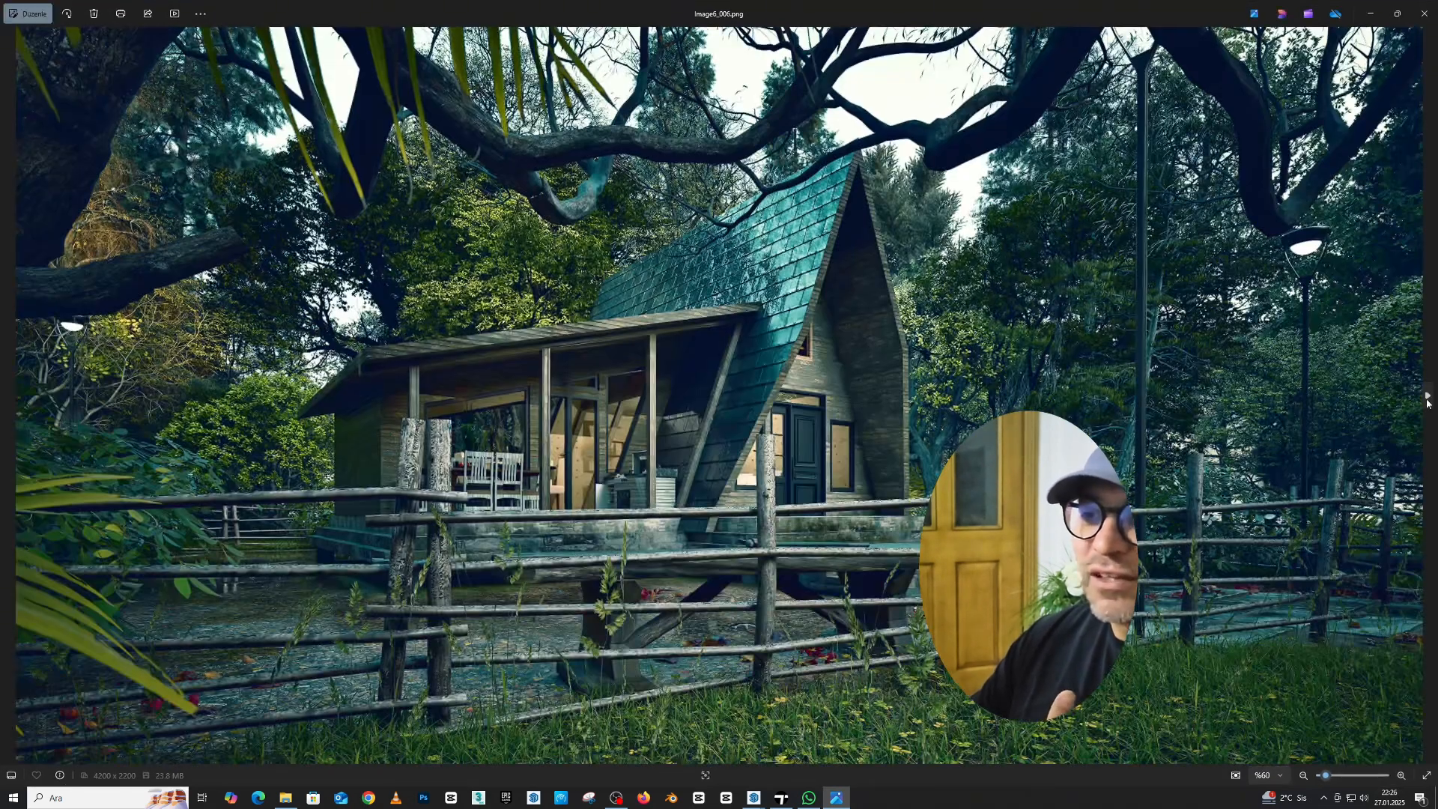
Page through the remaining cabin renders from Image6_007 to Image6_014 and play the Video5 animation.
click(1427, 403)
click(1427, 403)
click(1427, 403)
click(1427, 403)
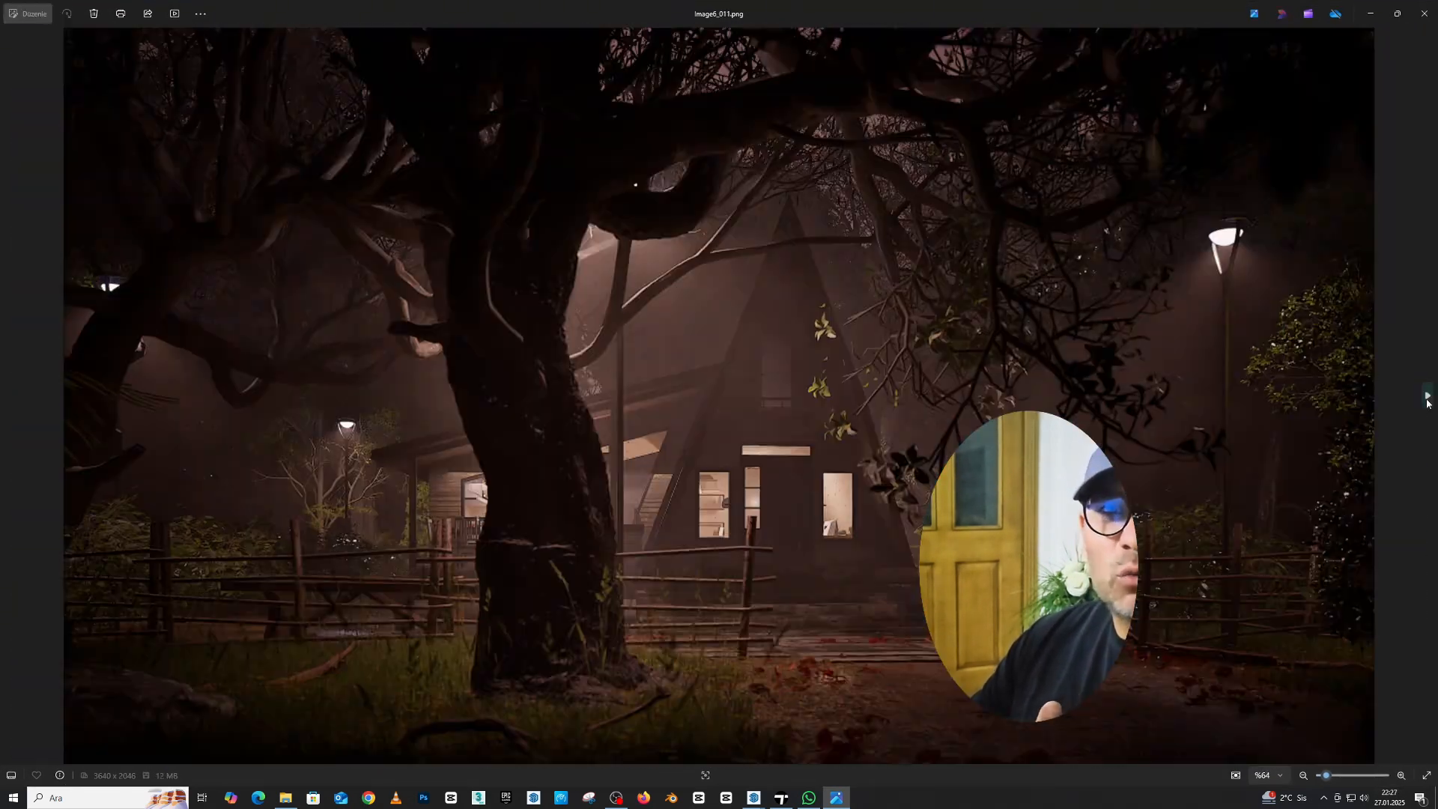
click(1427, 403)
click(1427, 403)
click(1427, 403)
click(1427, 403)
click(1427, 403)
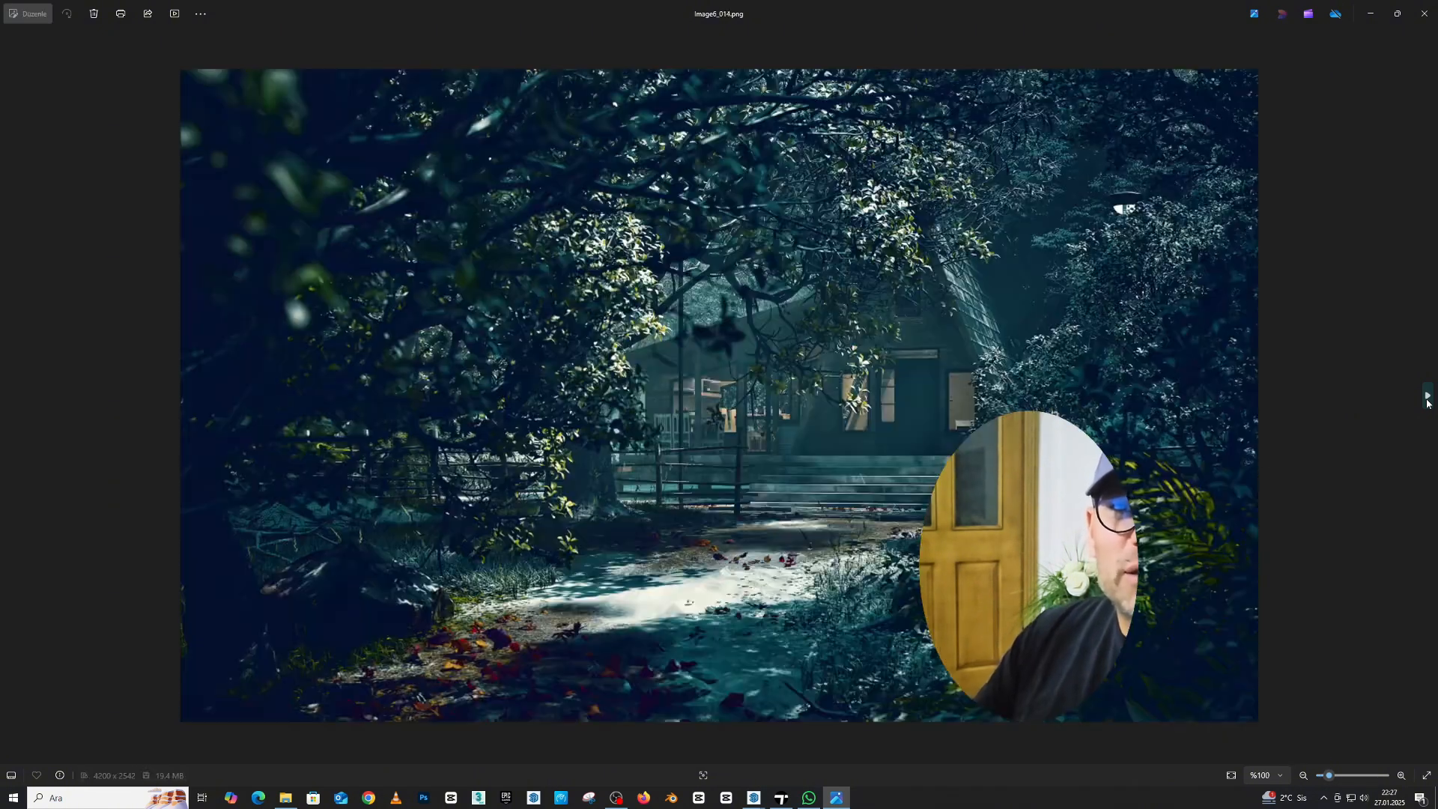
click(1428, 403)
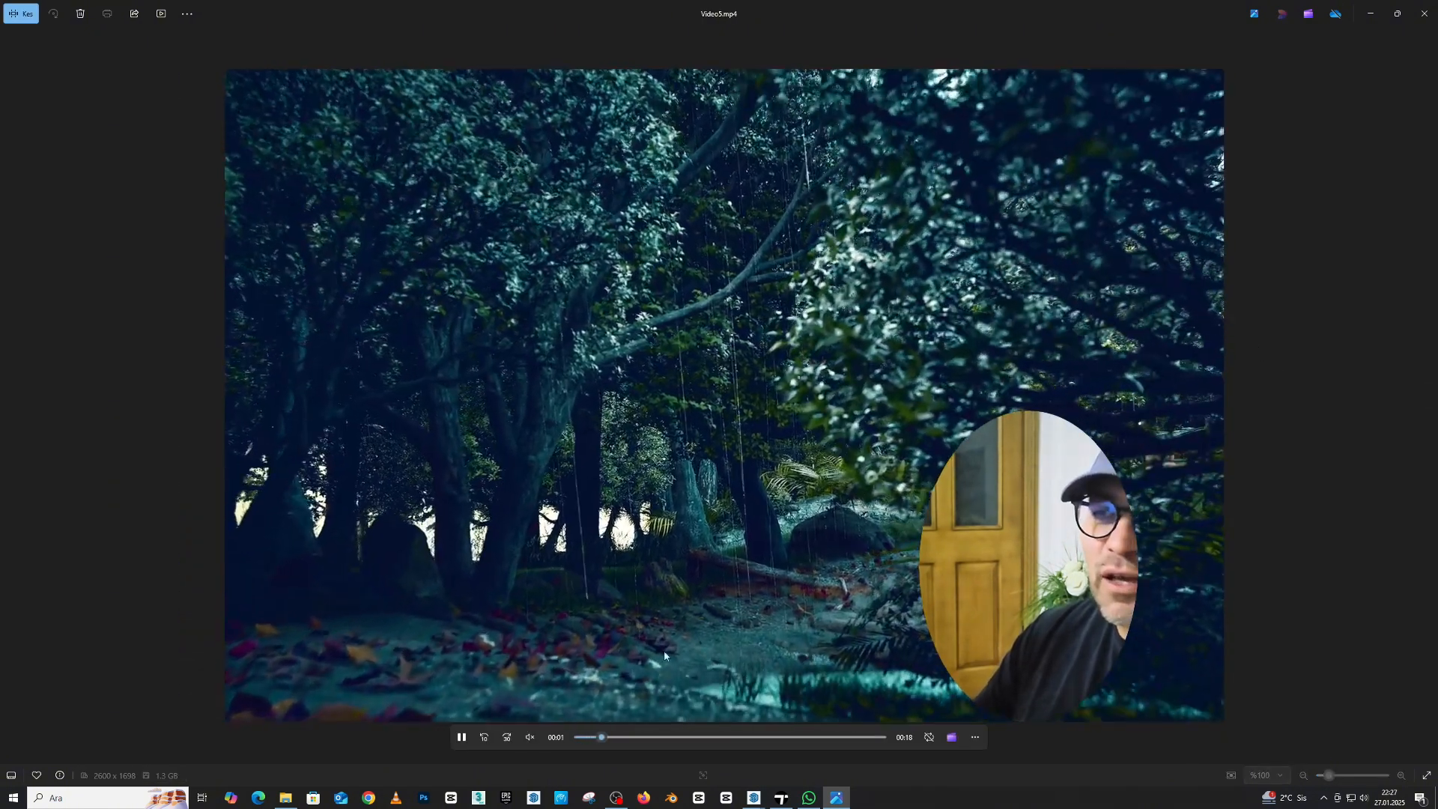